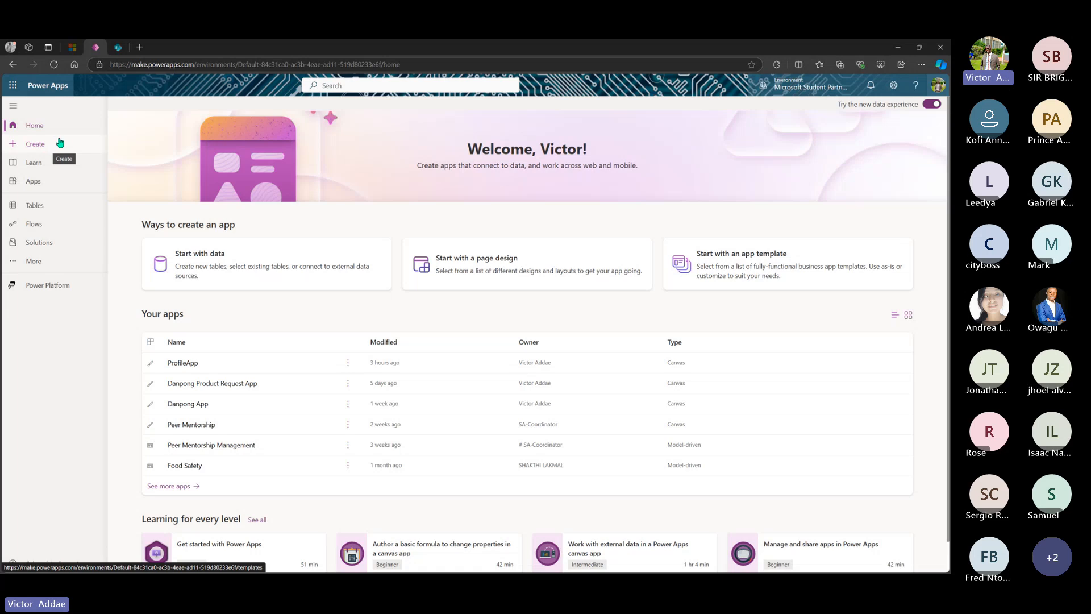
- Switch from the Power Apps home page to the SharePoint browser tab
click(116, 47)
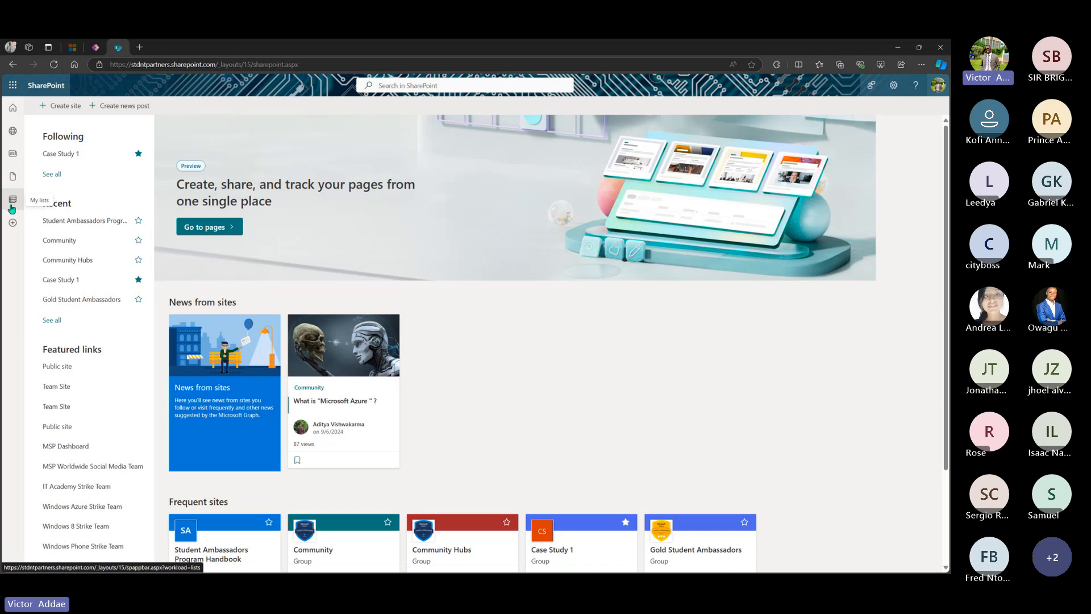
- From My lists, use Create to start a new List
click(11, 205)
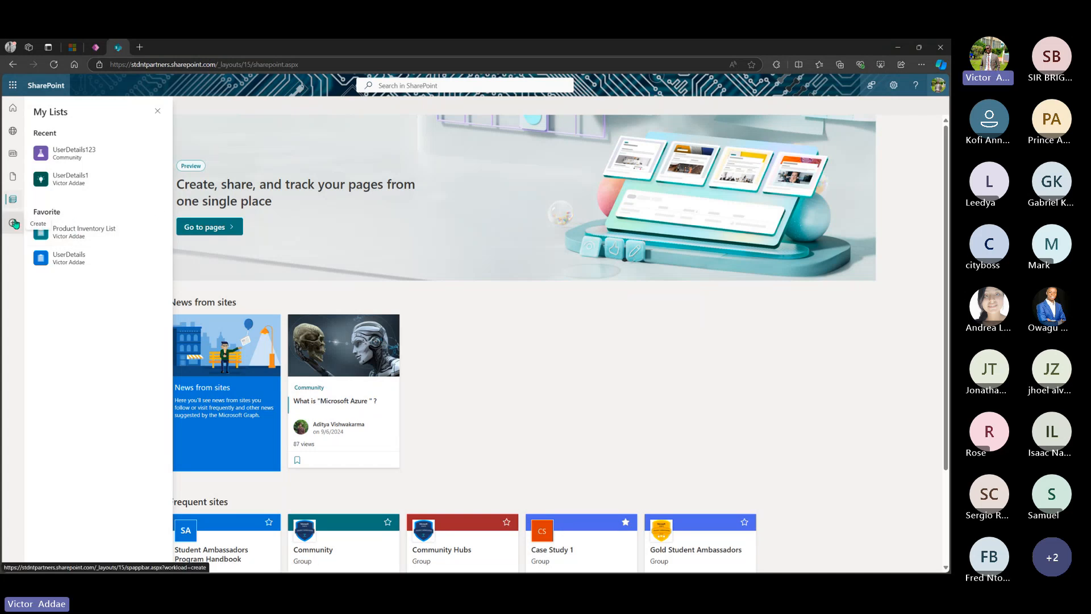
click(14, 223)
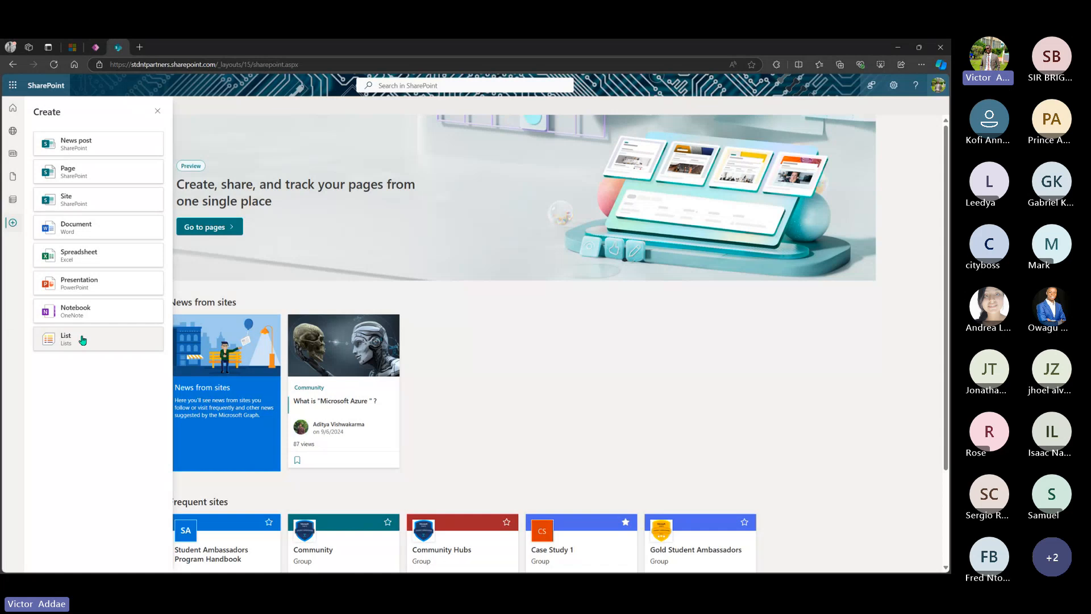
click(83, 340)
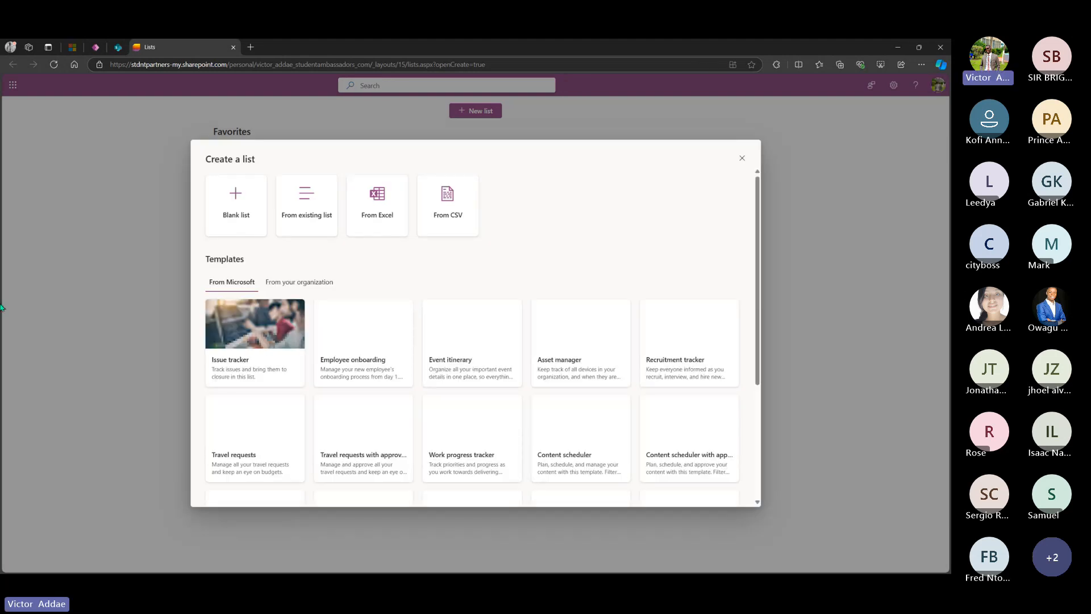
- Start a blank list and name it UserDetails95
click(227, 223)
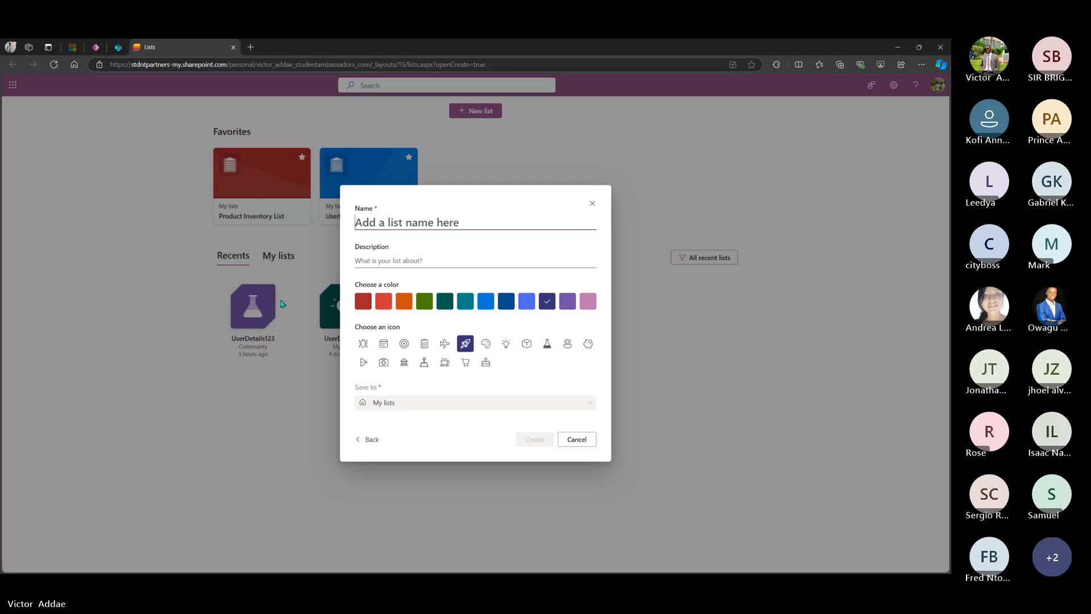
text(U)
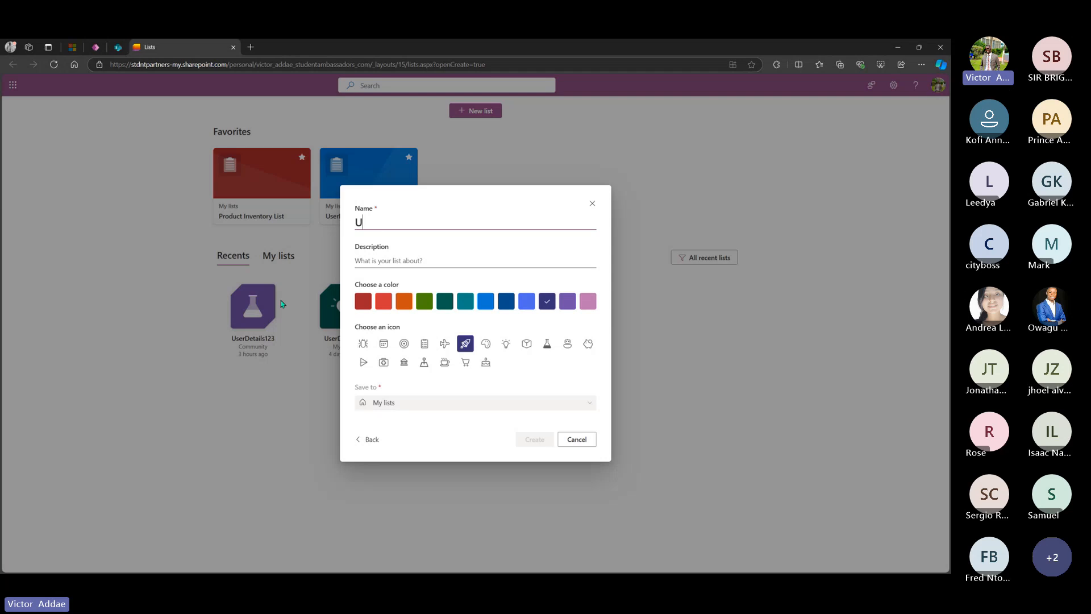
text(ser)
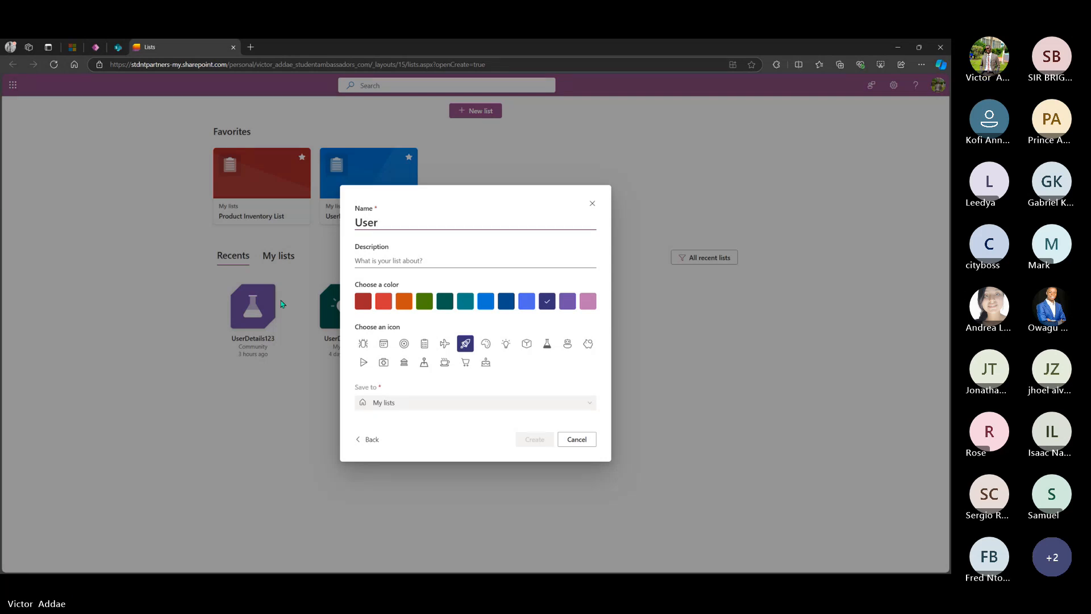
text(Details)
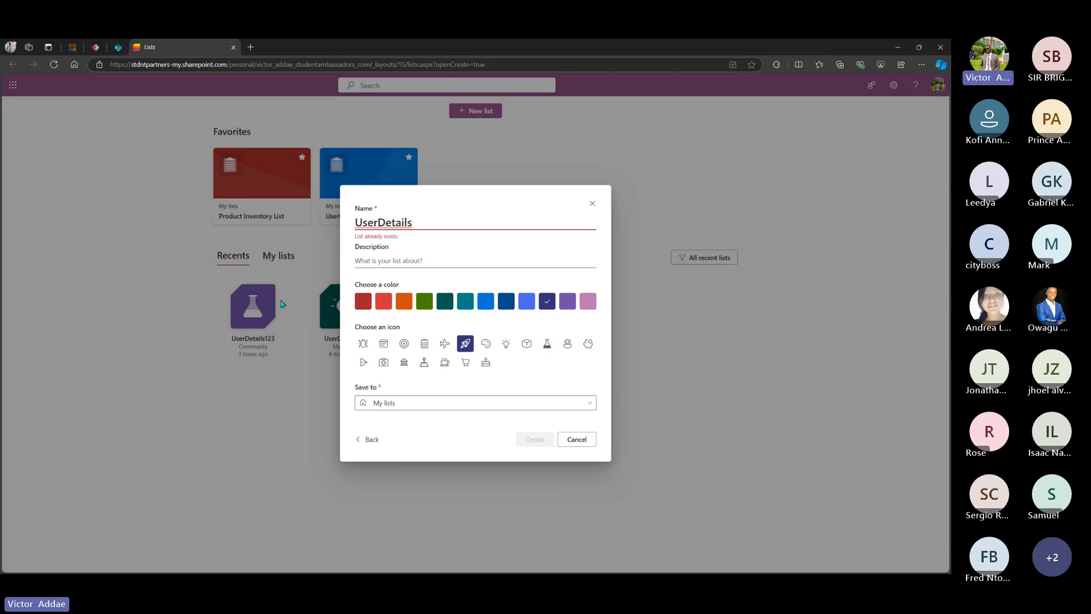
text(96)
key(BackSpace)
text(5)
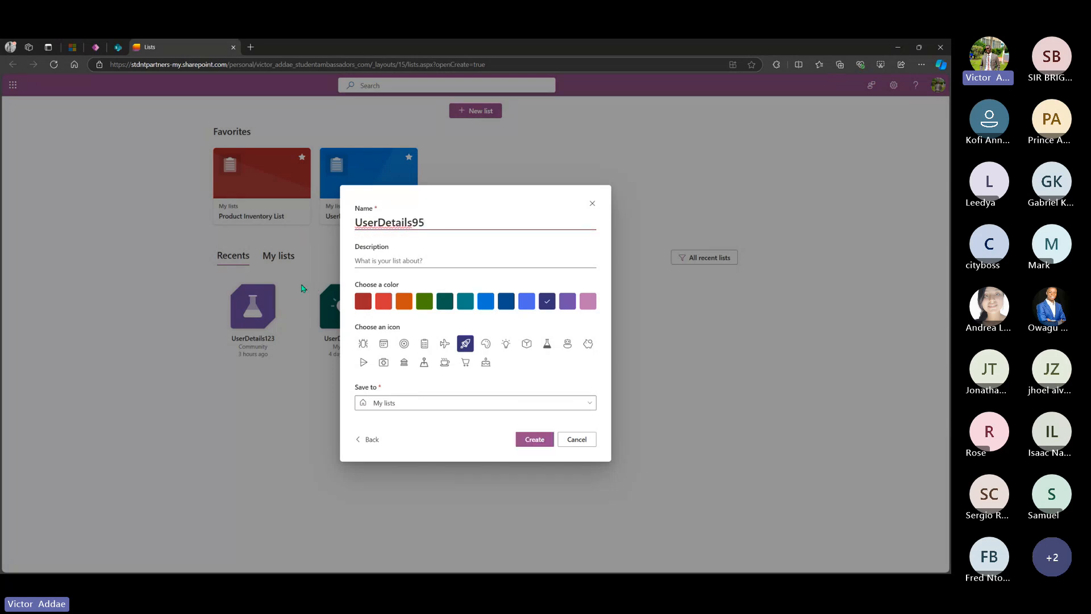
click(387, 224)
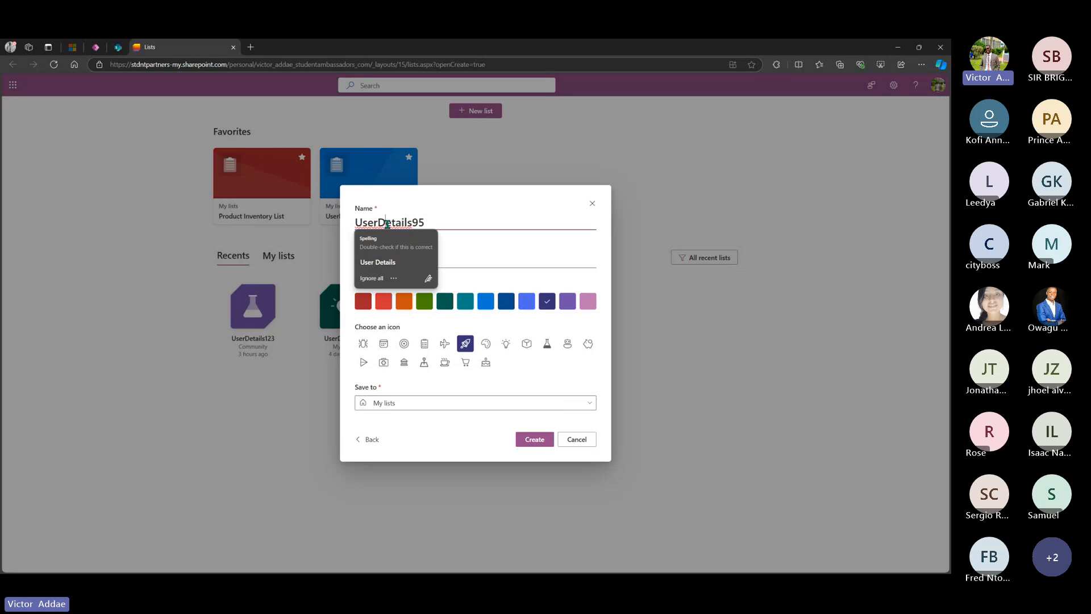
click(550, 226)
- Colour the list orange, save it to the Community site, and create it
click(405, 305)
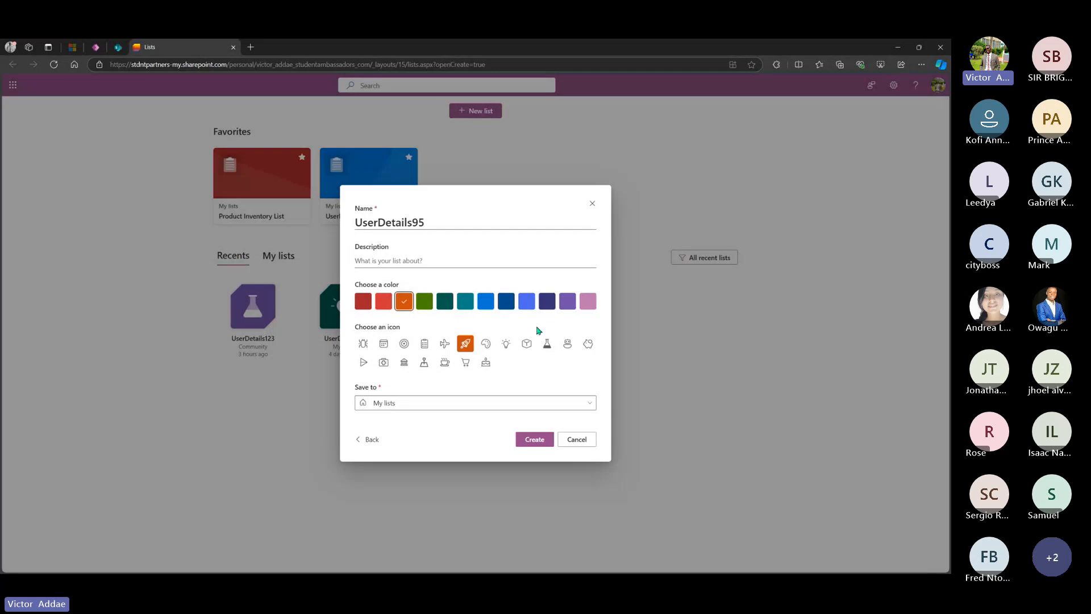
click(549, 407)
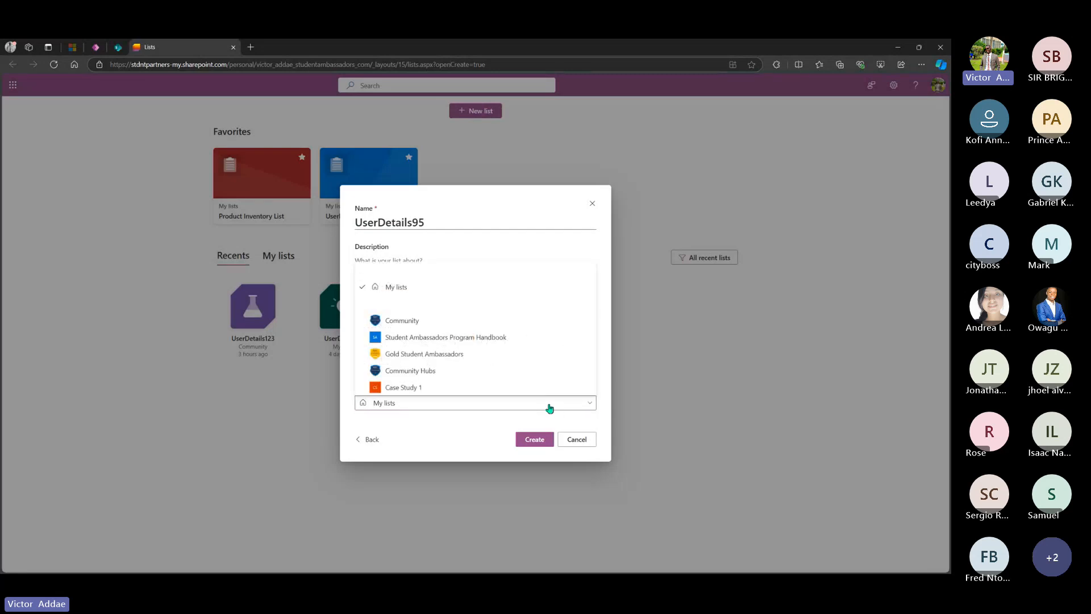
click(480, 322)
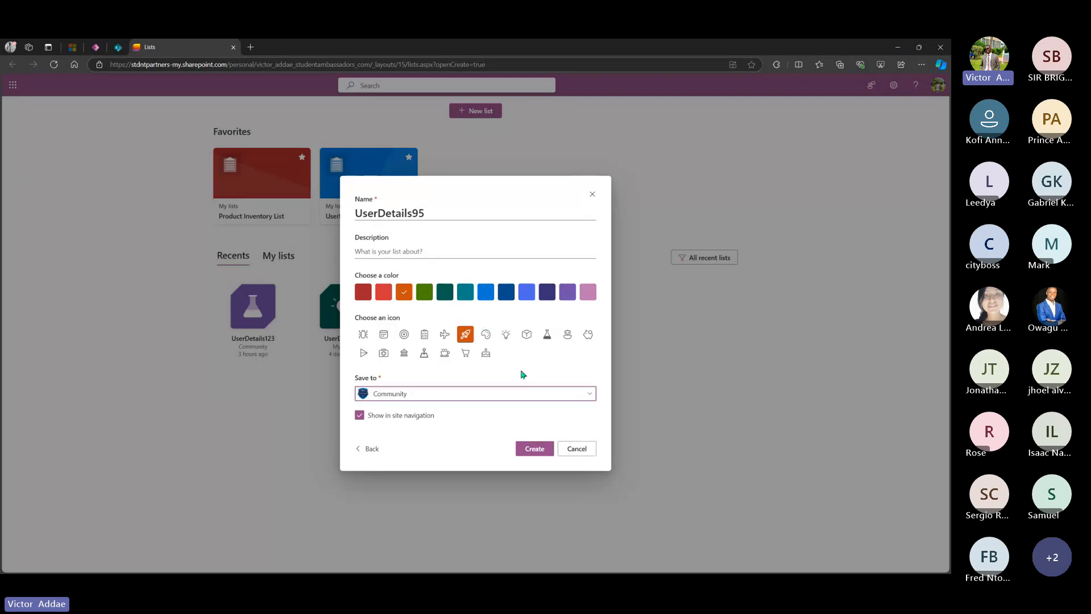
click(534, 450)
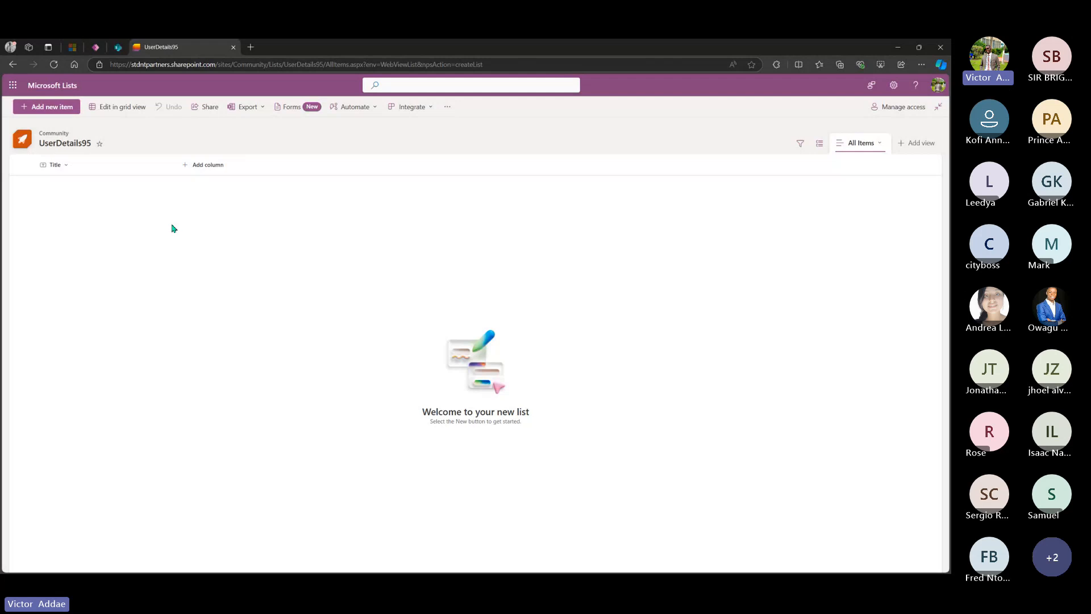
- Rename the list's Title column to Name
click(86, 168)
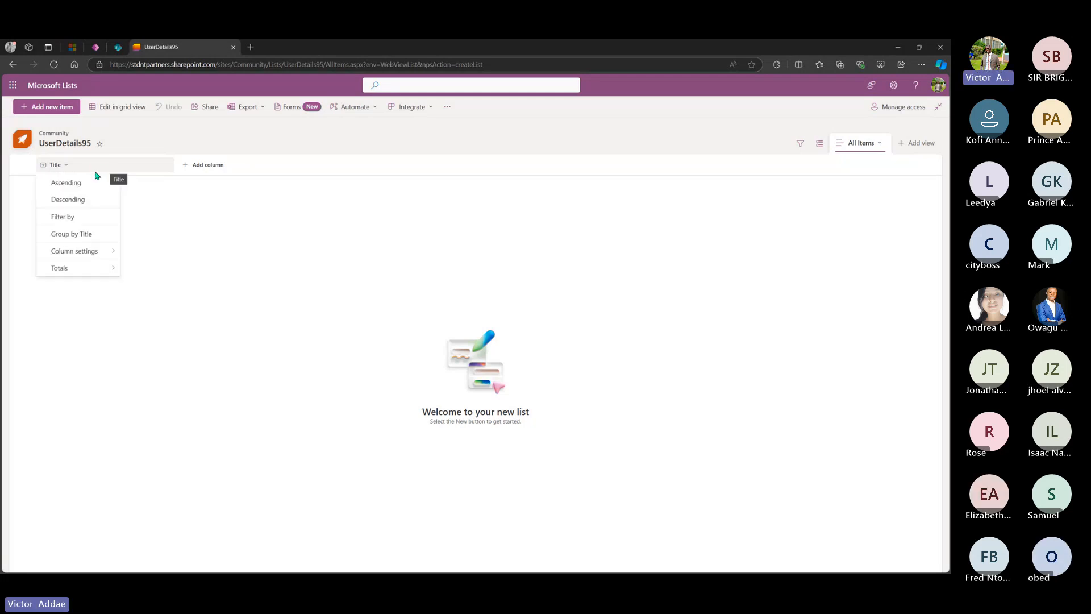
mouse_move(96, 253)
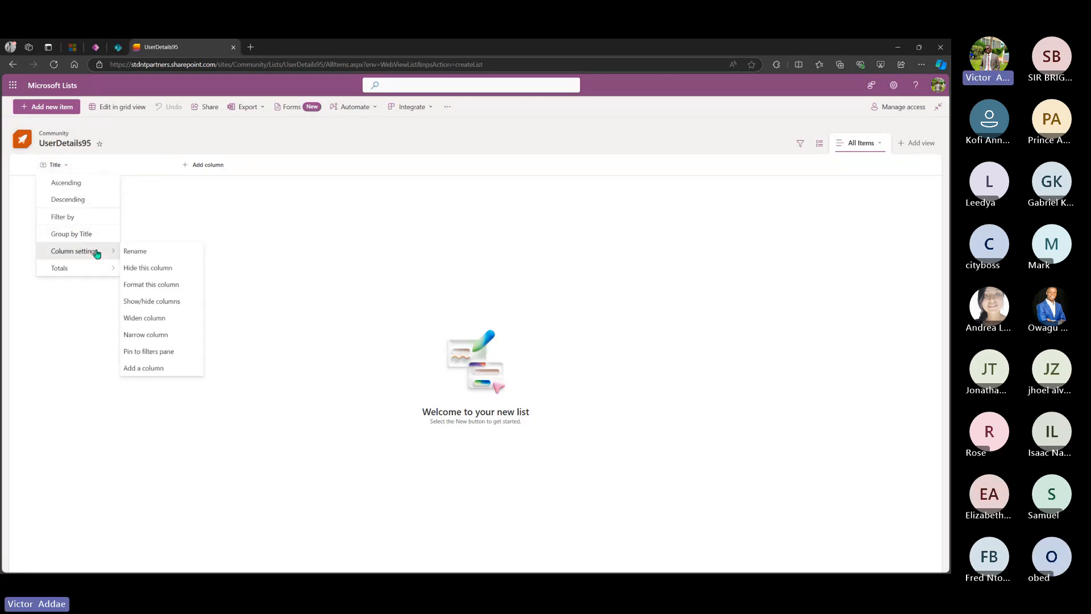
click(134, 251)
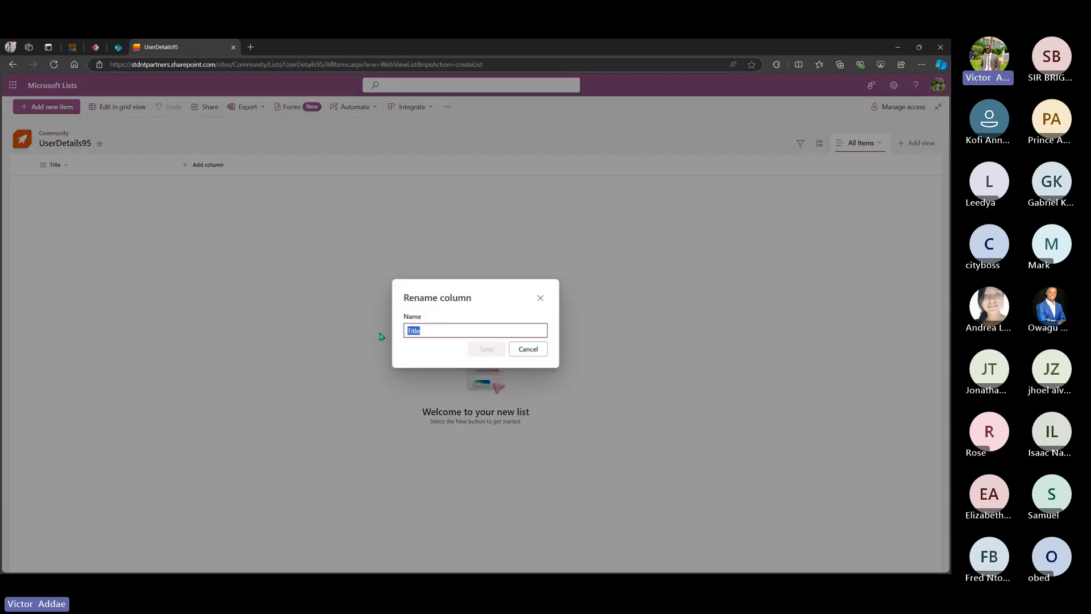
text(Name)
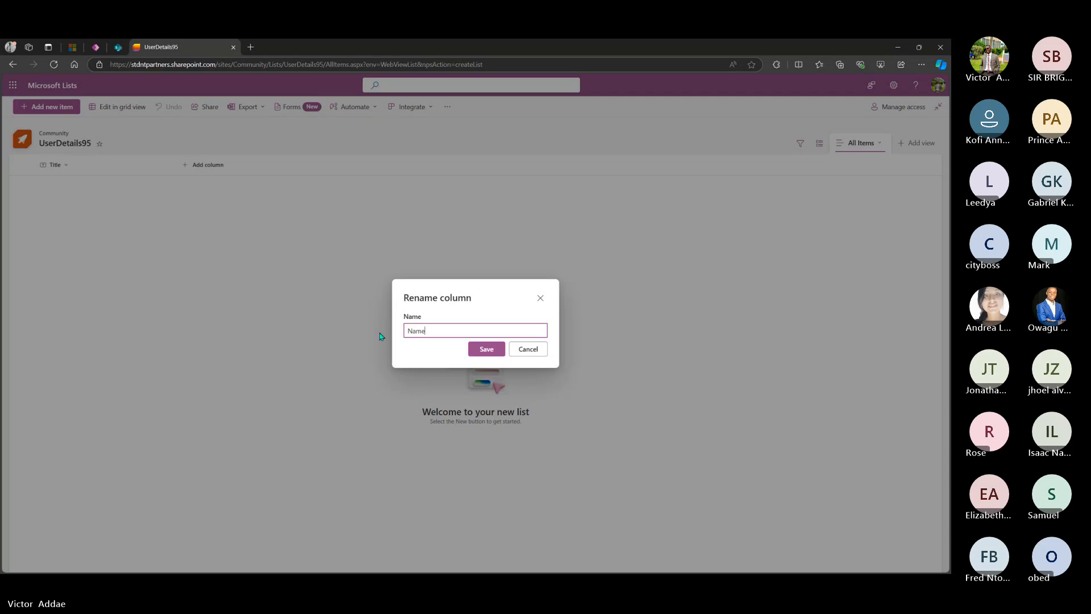
click(493, 350)
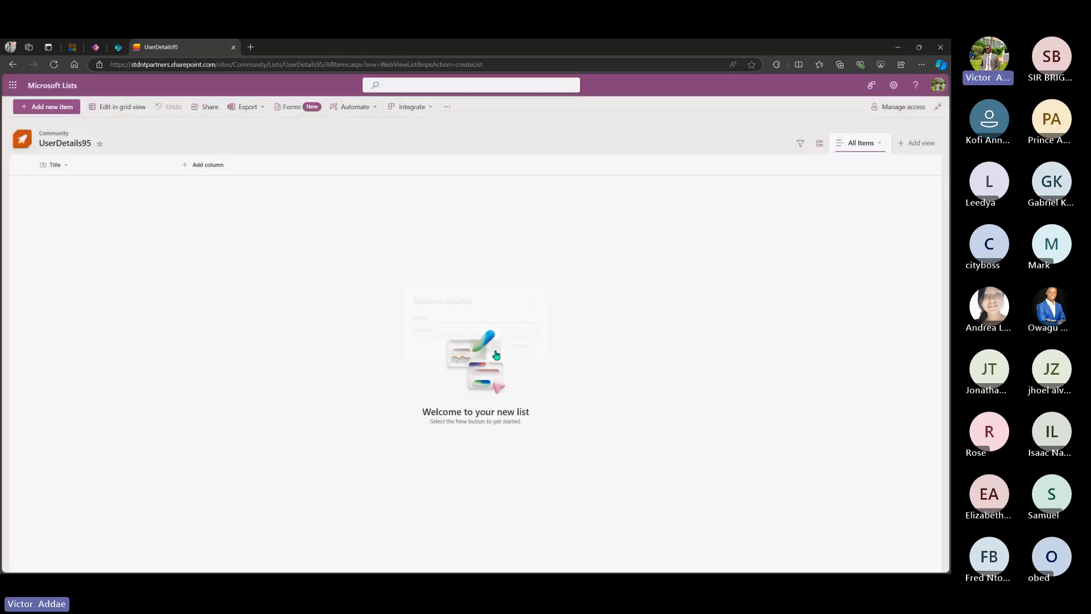
click(209, 166)
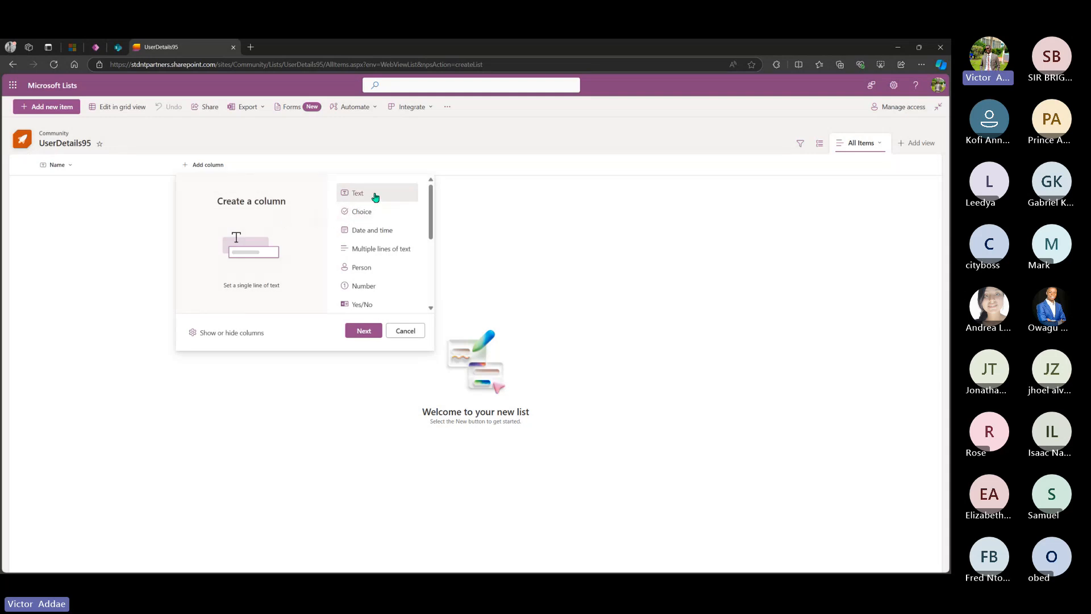
- Add single line text columns named Email and Password
click(353, 330)
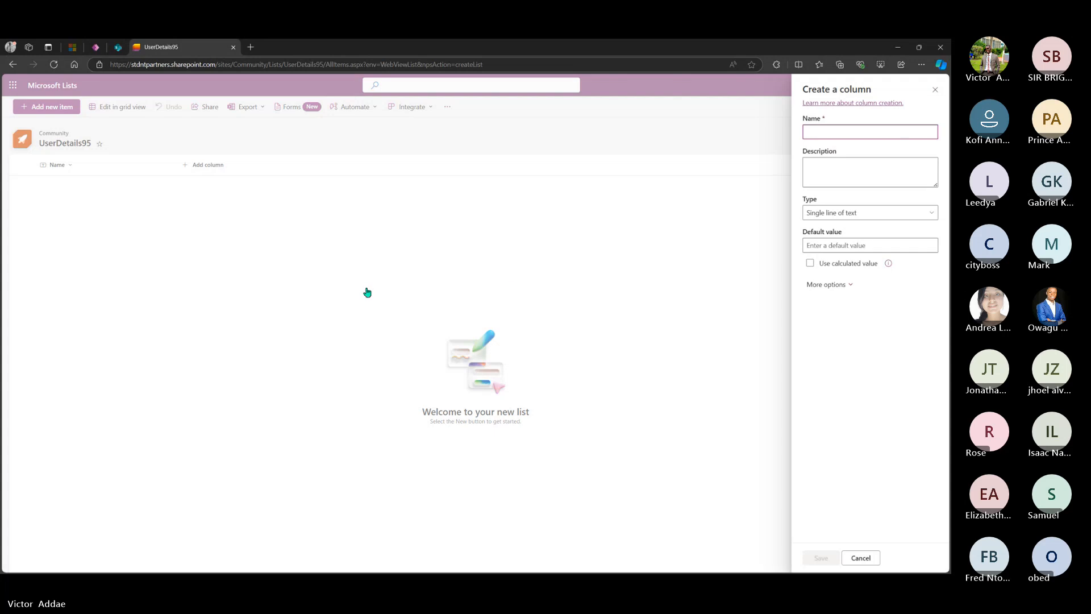
text(Email)
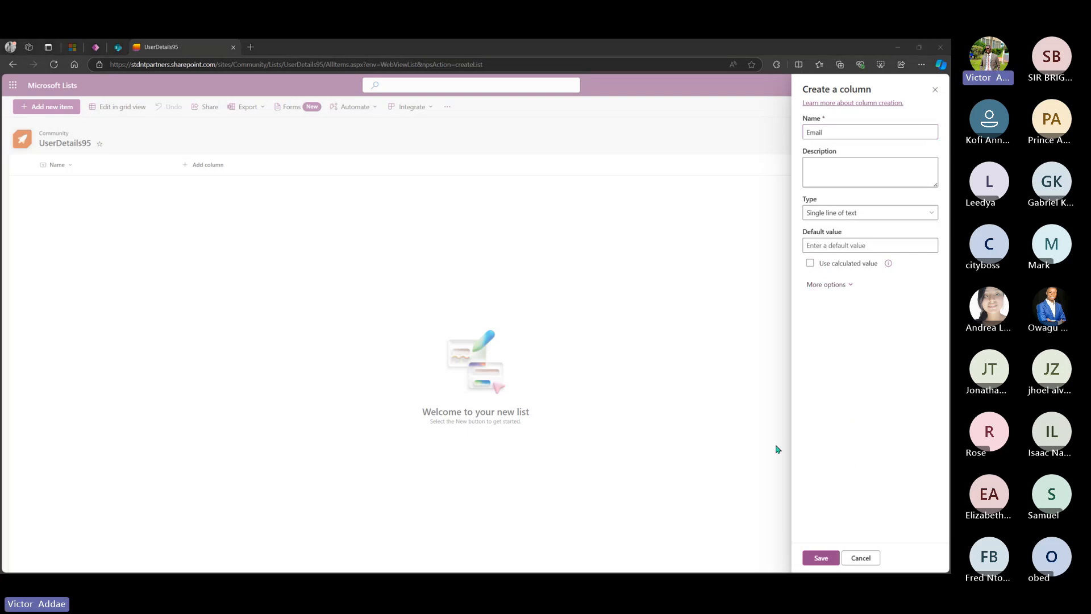
click(821, 559)
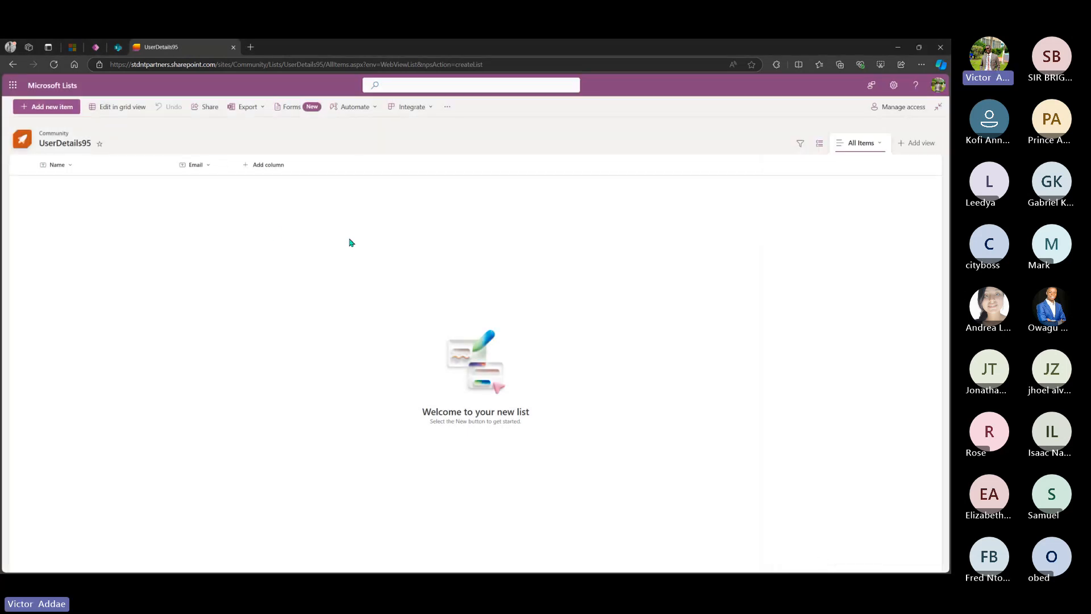
click(268, 165)
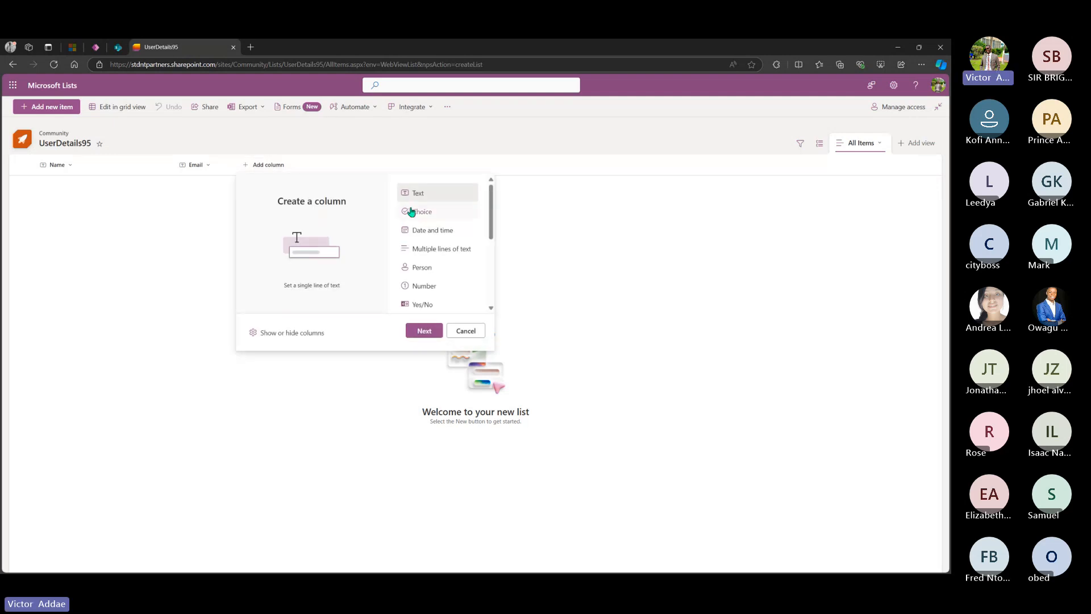
click(423, 331)
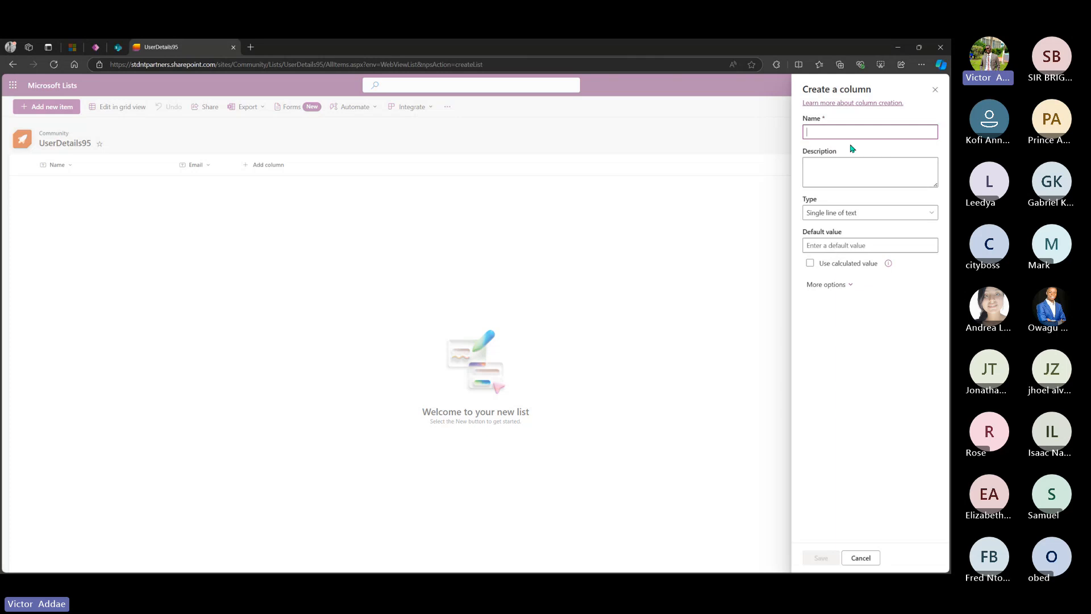
text(Pass)
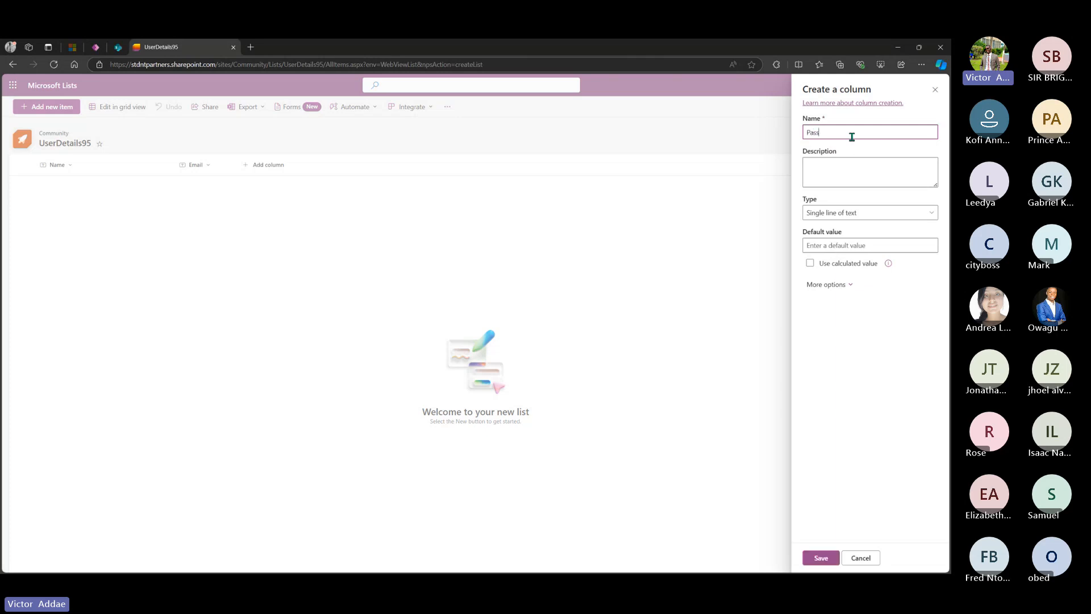
text(word)
click(818, 559)
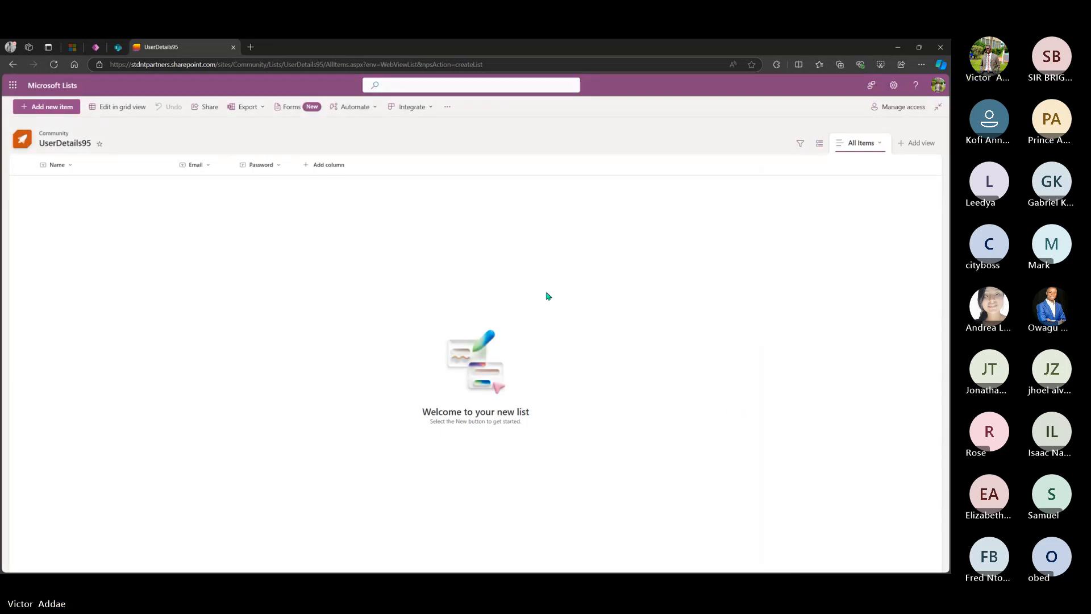
- Add a Number column named Age
click(322, 167)
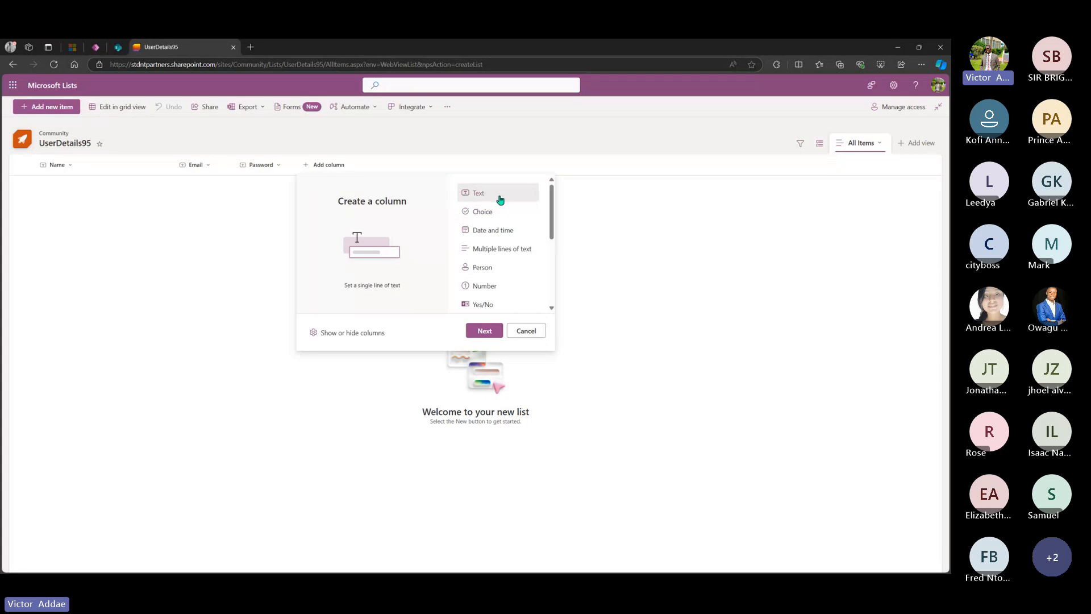
click(483, 289)
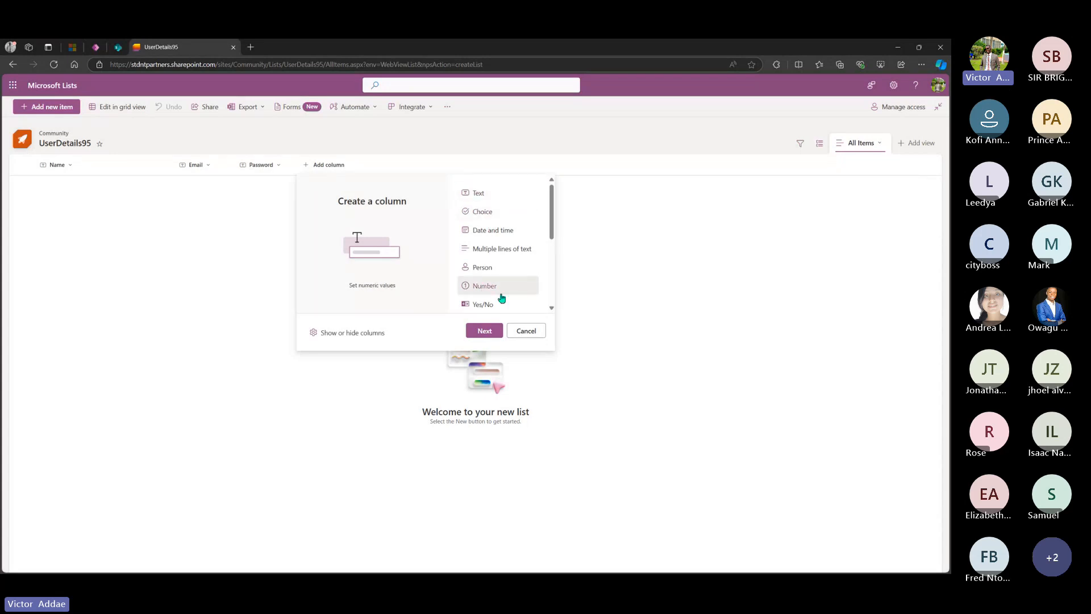
click(486, 333)
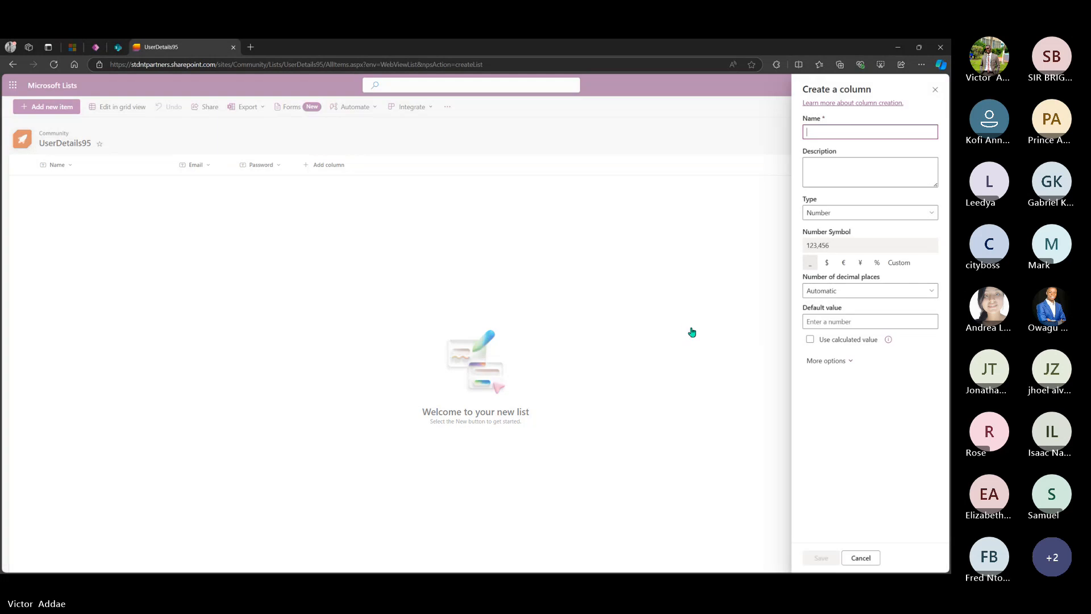
text(Age)
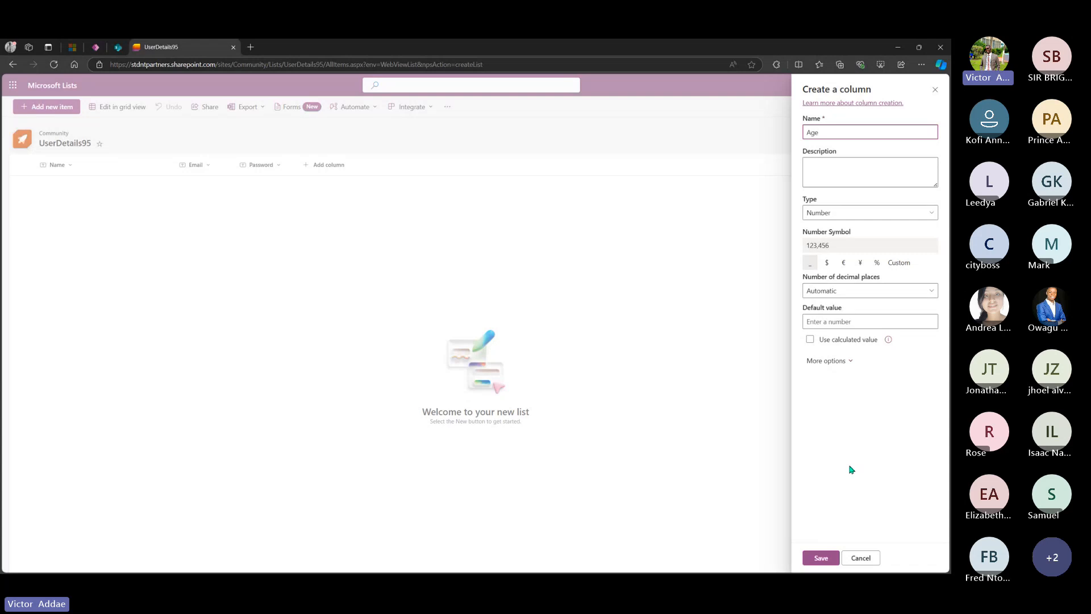
click(821, 557)
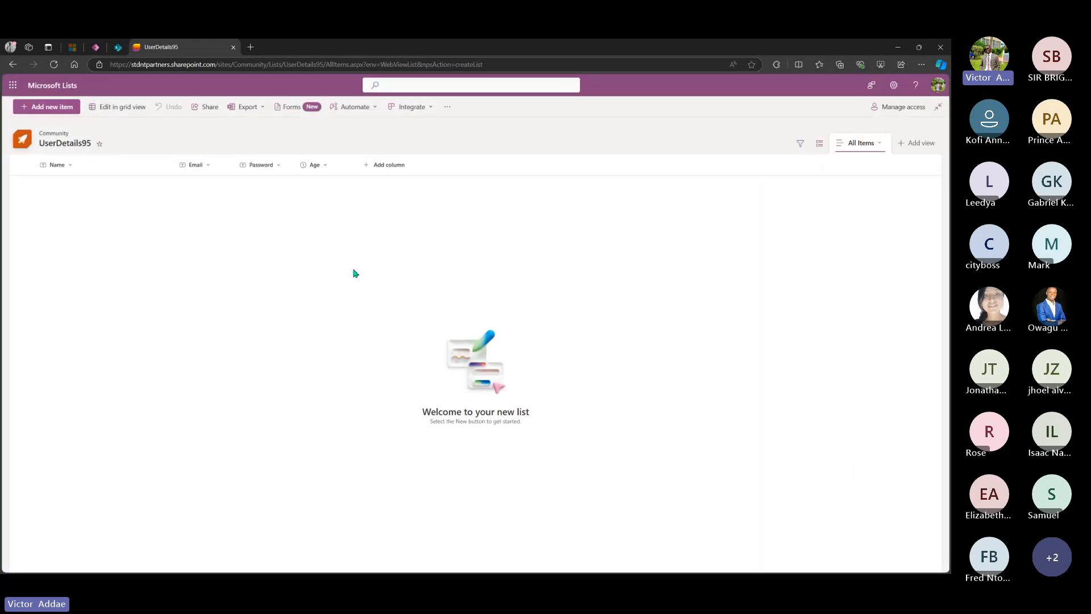
click(384, 167)
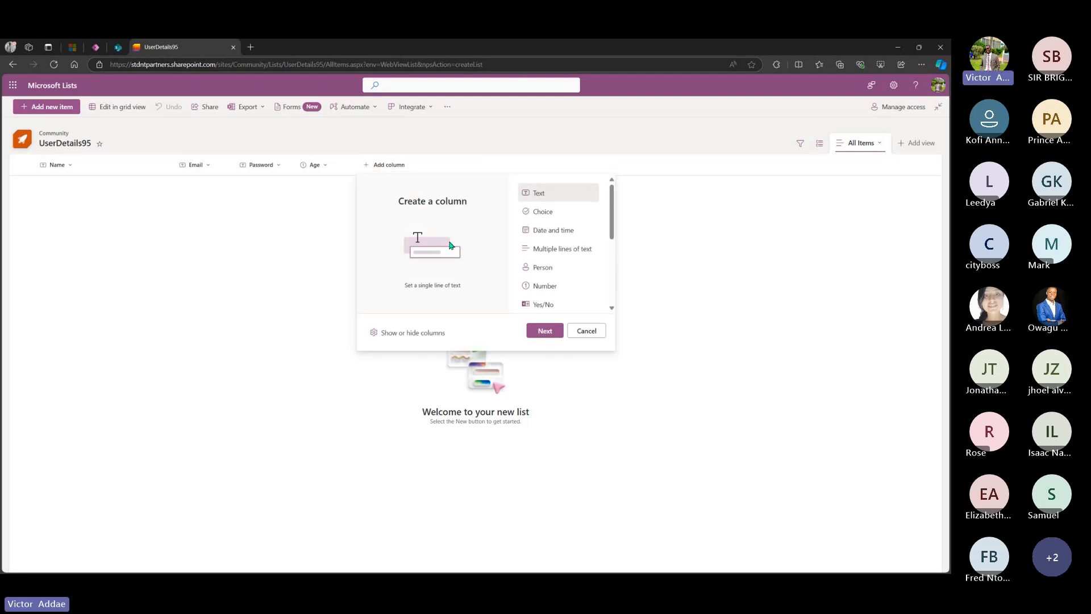
- Create a Choice column named Gender
click(565, 210)
click(545, 330)
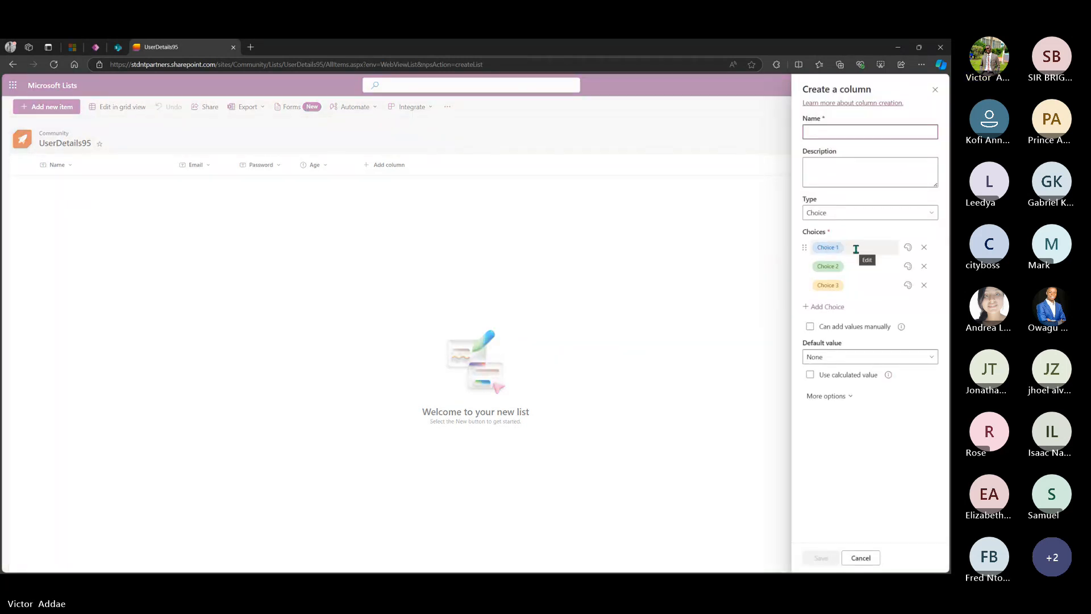
click(859, 133)
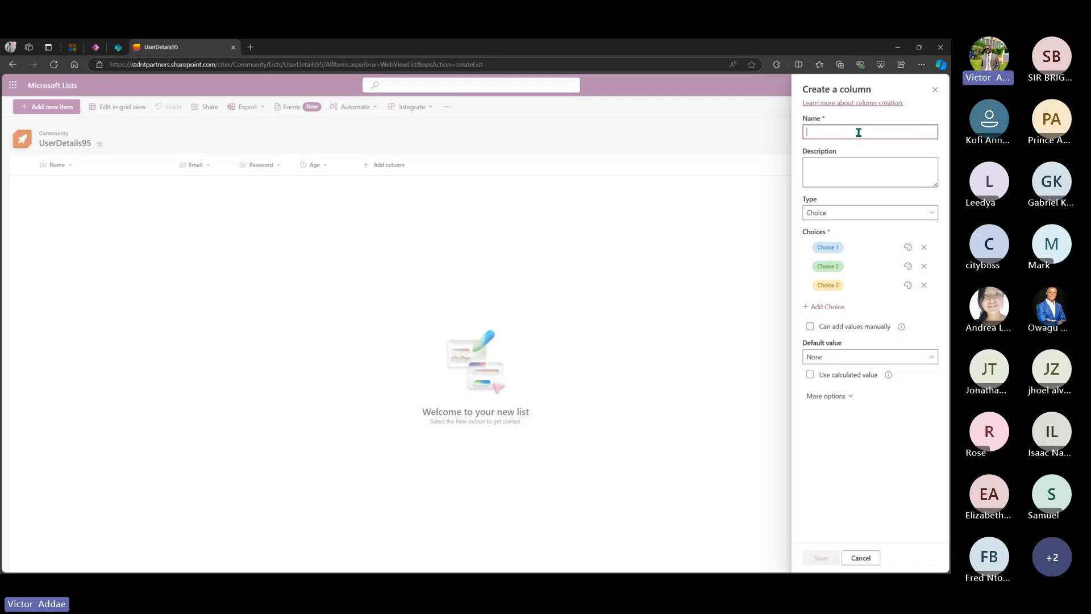
text(Gender)
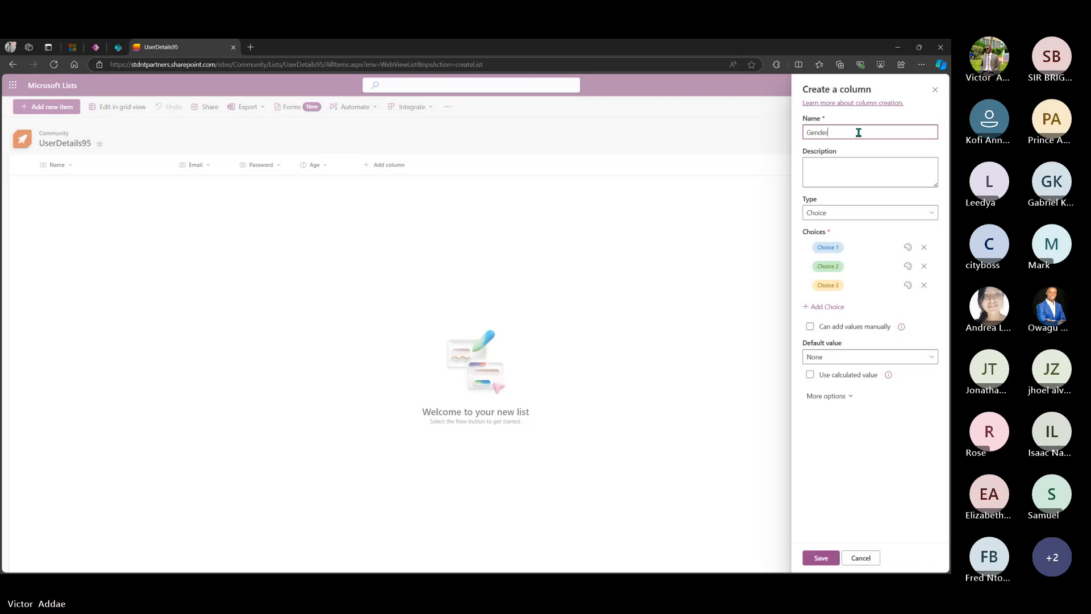
- Set the Gender choices to Male, Female and Other, fixing the misspelling, and save
click(871, 246)
text(Male)
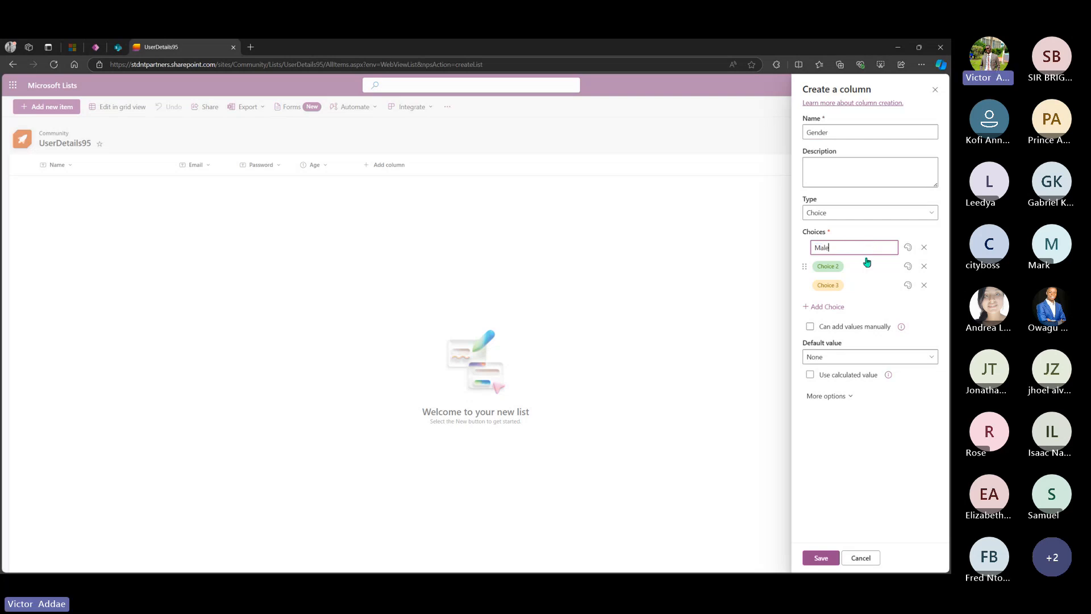
click(861, 267)
text(Fen)
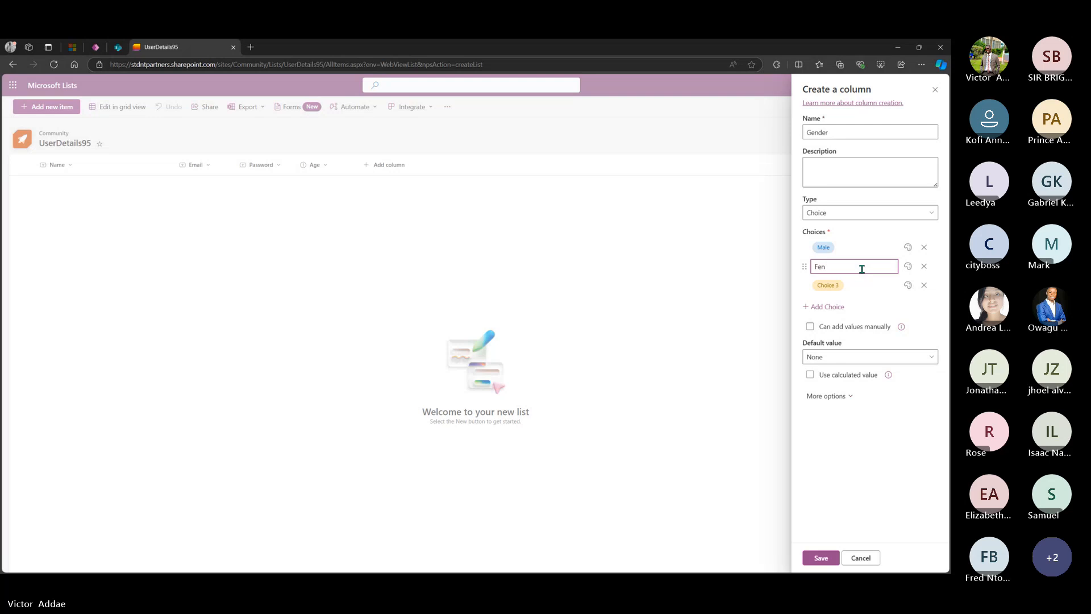
text(amale)
right_click(827, 268)
click(826, 288)
click(831, 284)
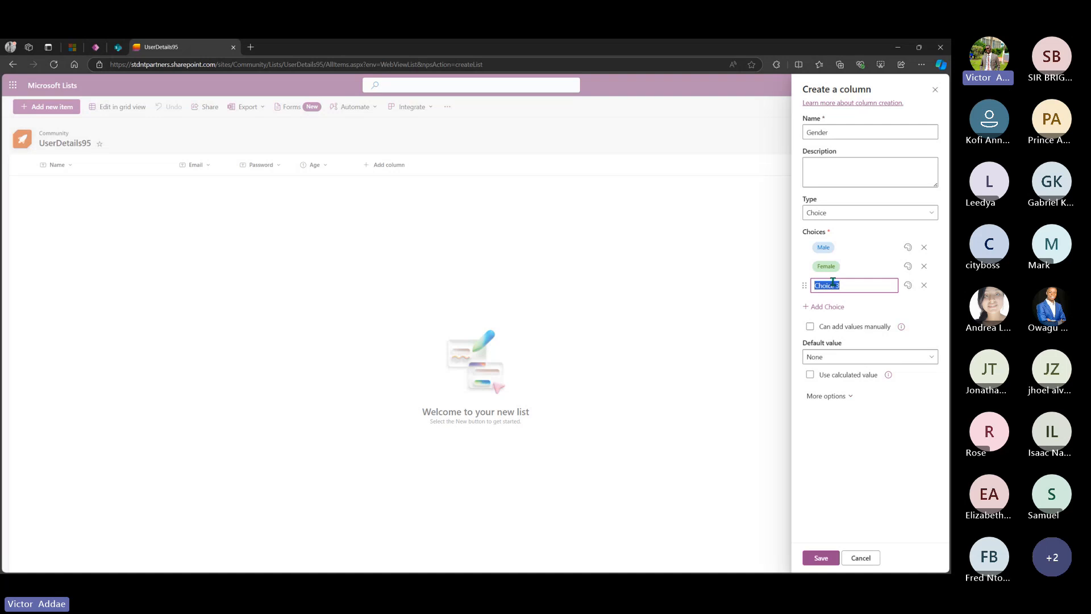
text(Other)
click(826, 559)
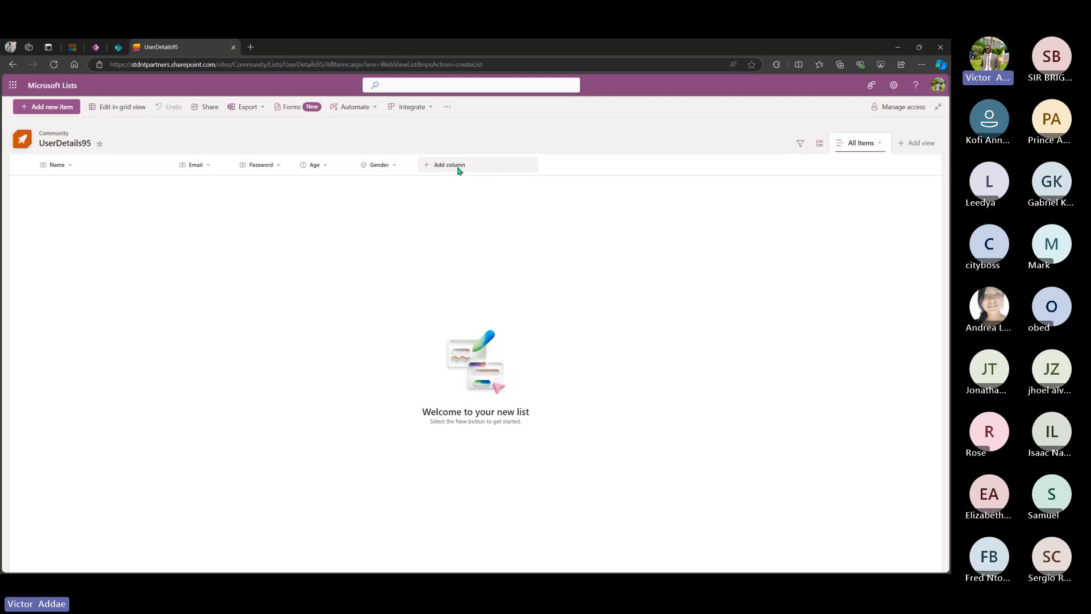
- Add an Image column for profile pictures, then return to the Power Apps home page
click(459, 168)
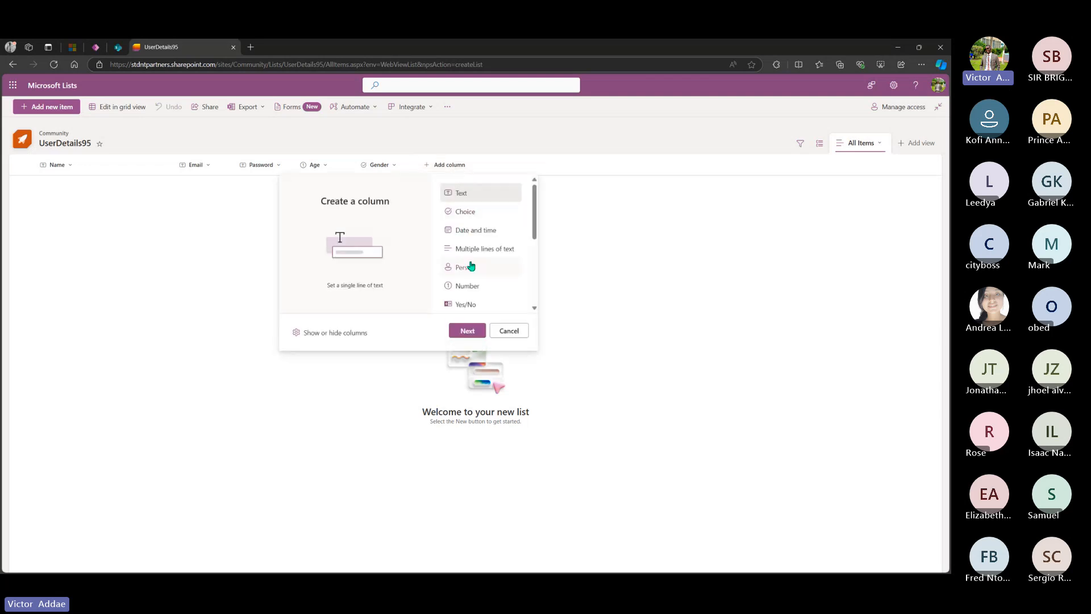
scroll(471, 266, down, 4)
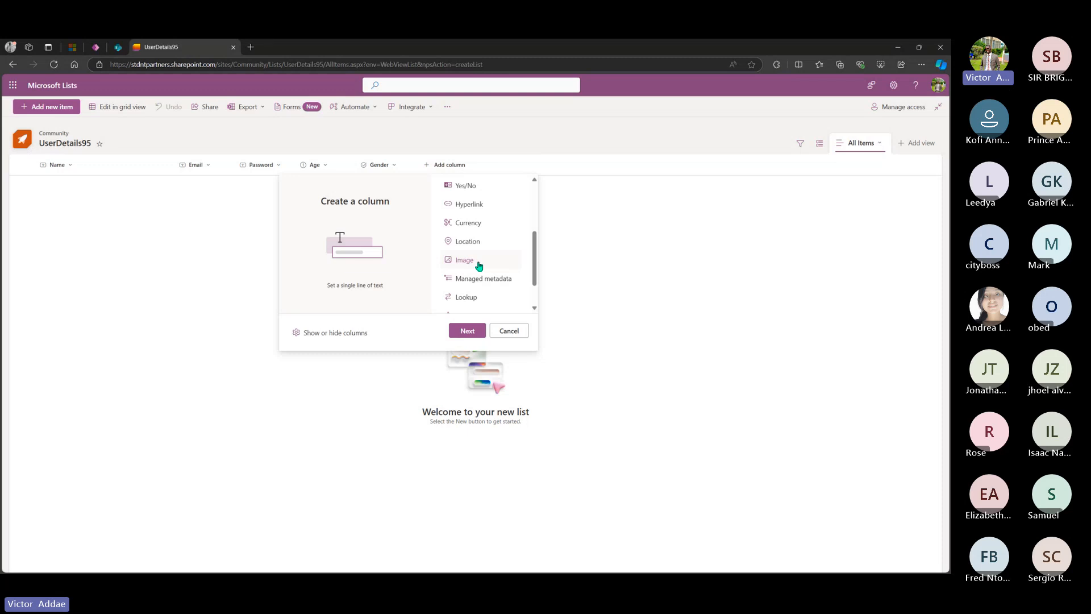
click(479, 265)
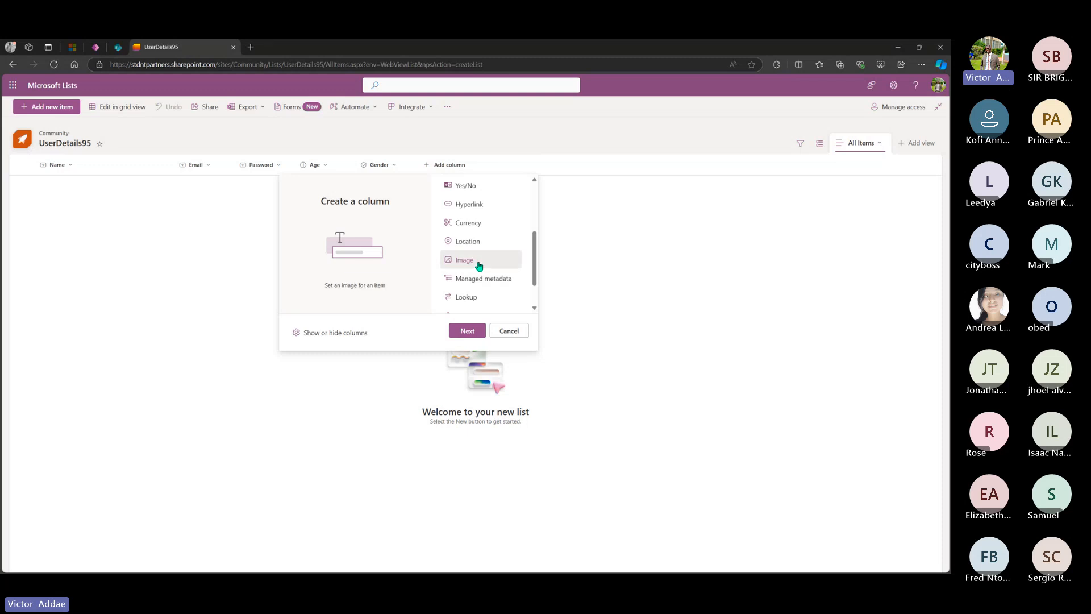
click(475, 331)
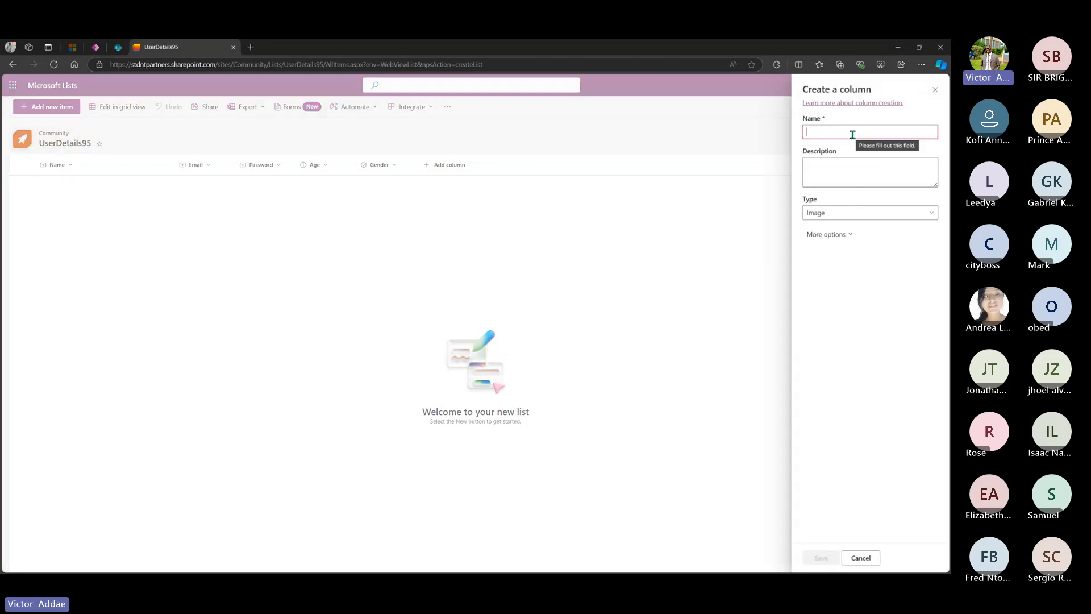
text(Profile)
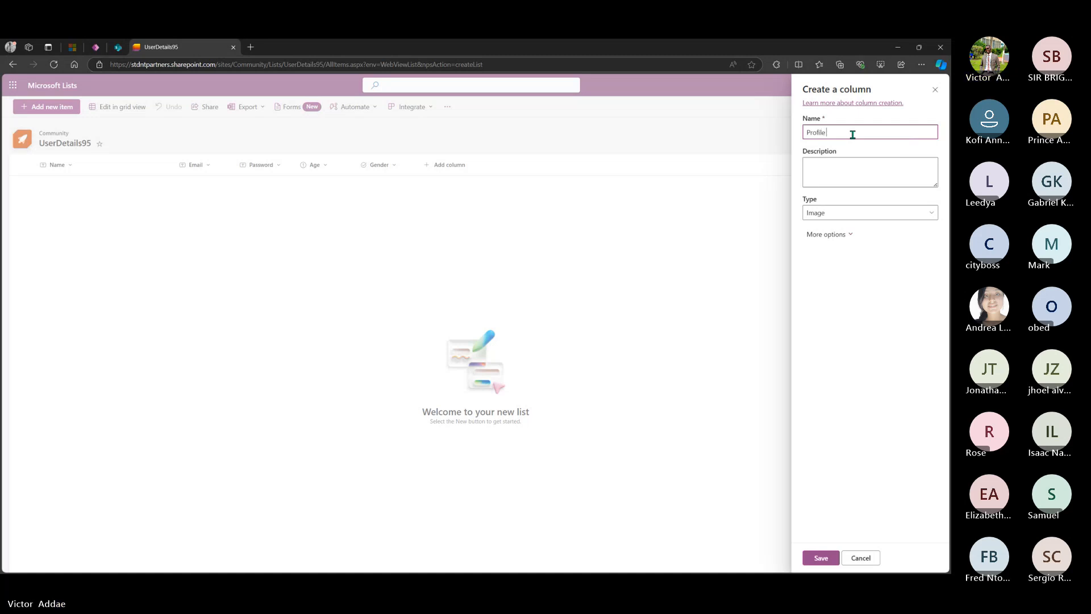
text( Picture)
click(822, 557)
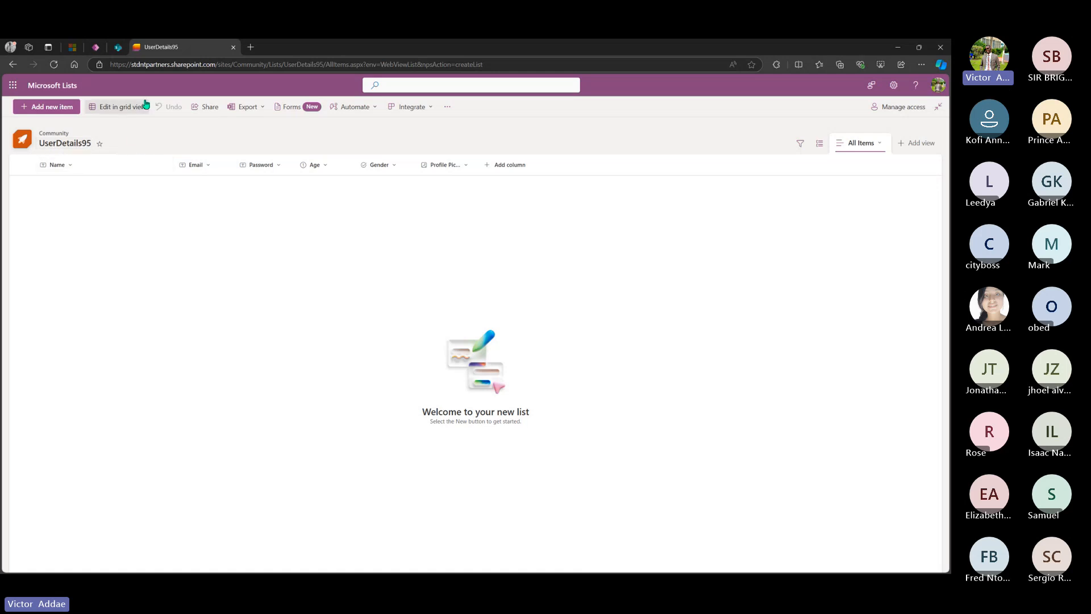
click(97, 47)
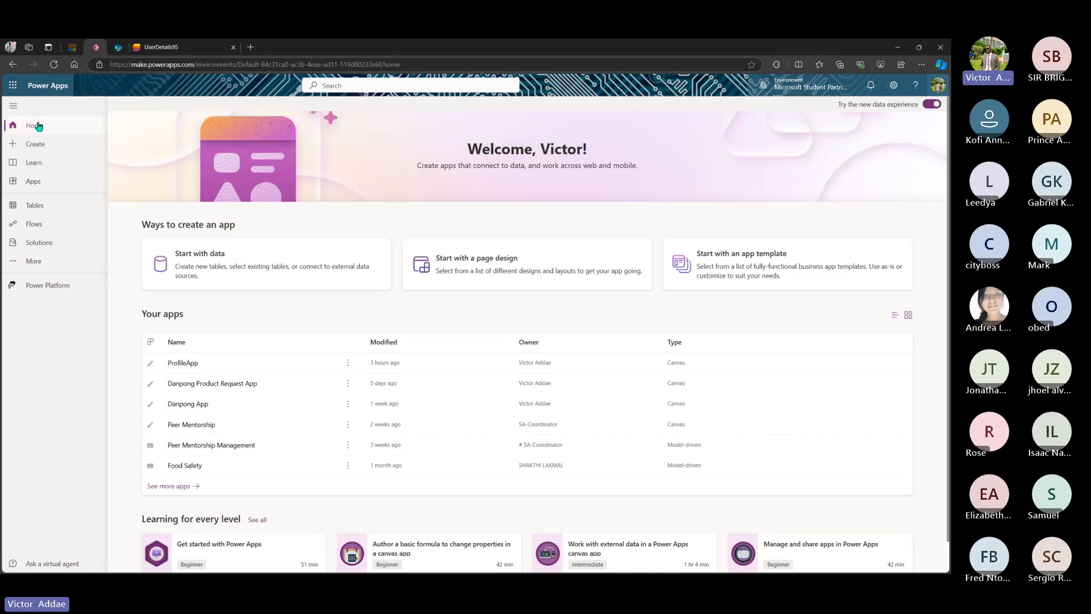
- Create a blank canvas app in Phone format named Pro-File
click(36, 146)
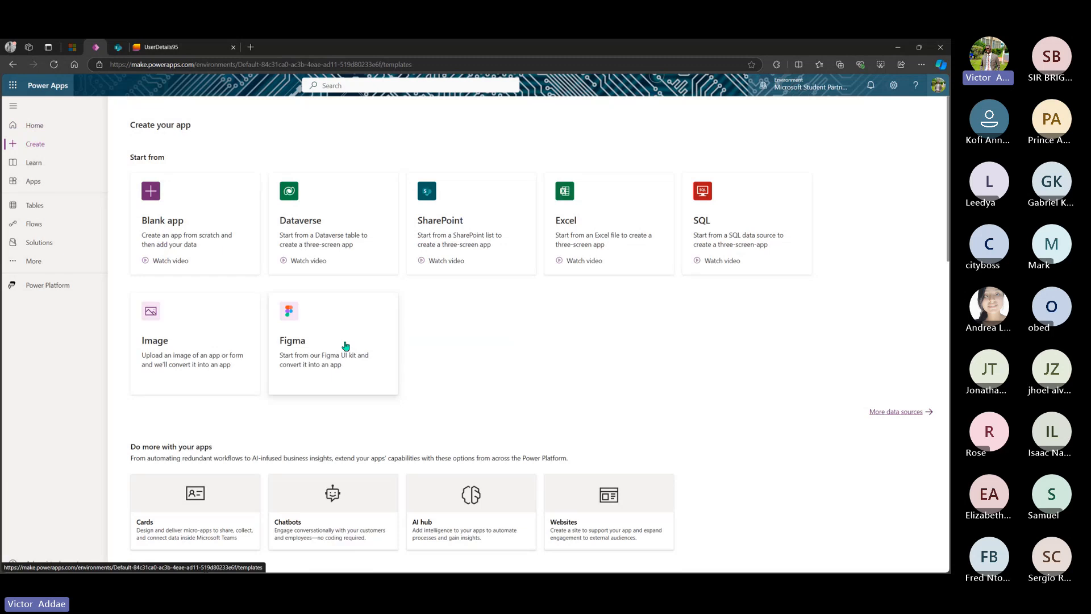
click(183, 223)
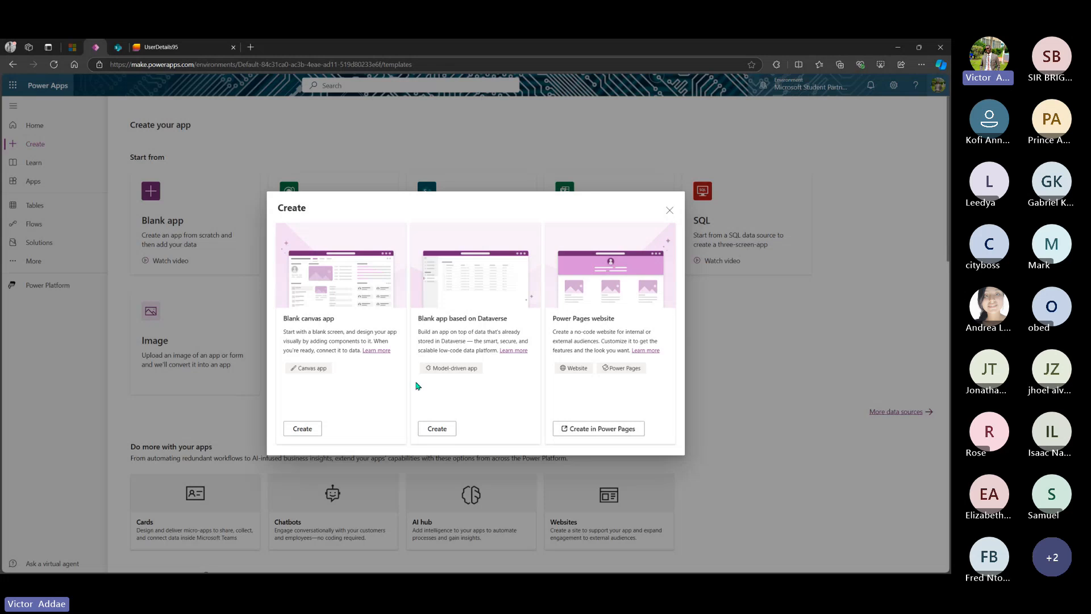
click(299, 429)
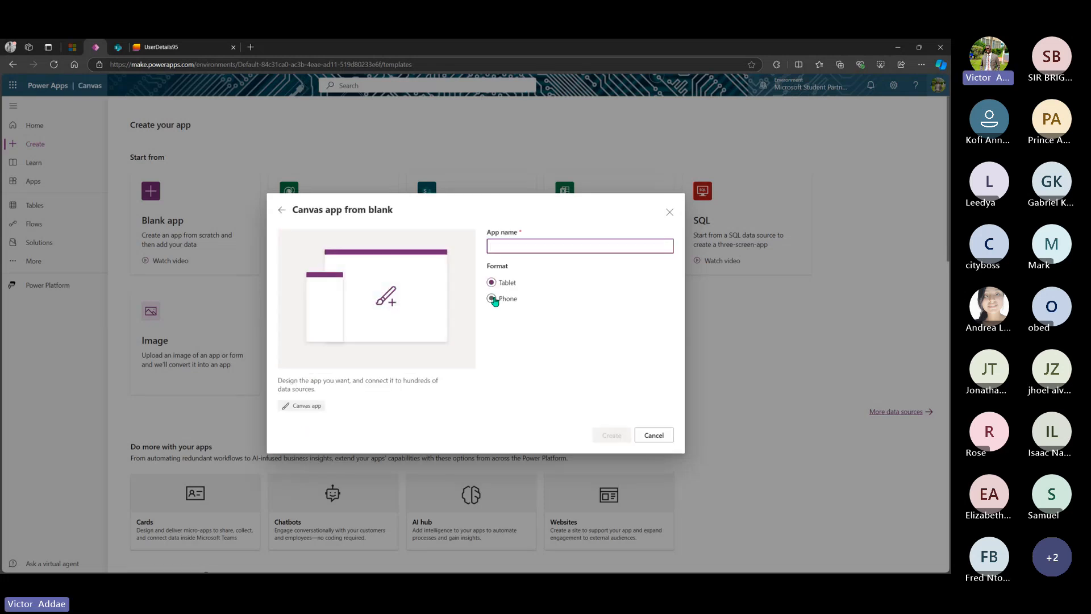
click(492, 298)
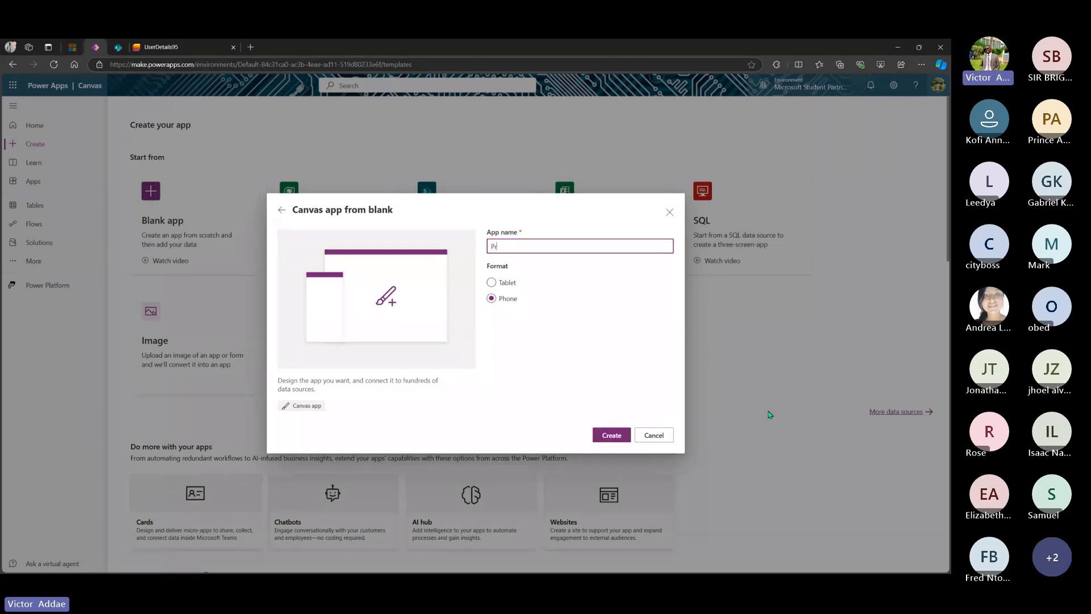
text(-File)
click(679, 438)
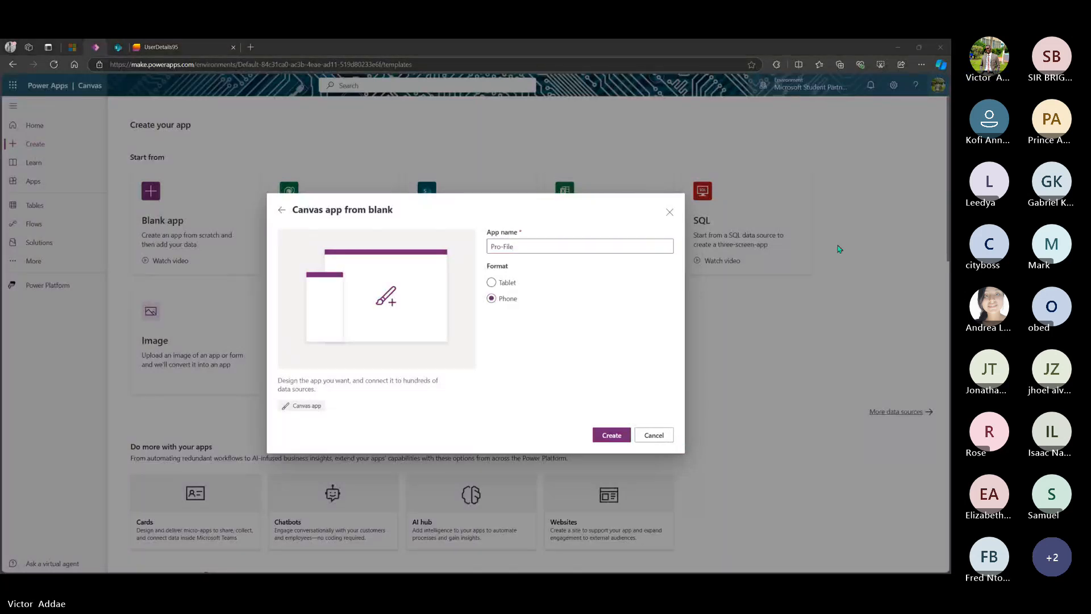
click(627, 436)
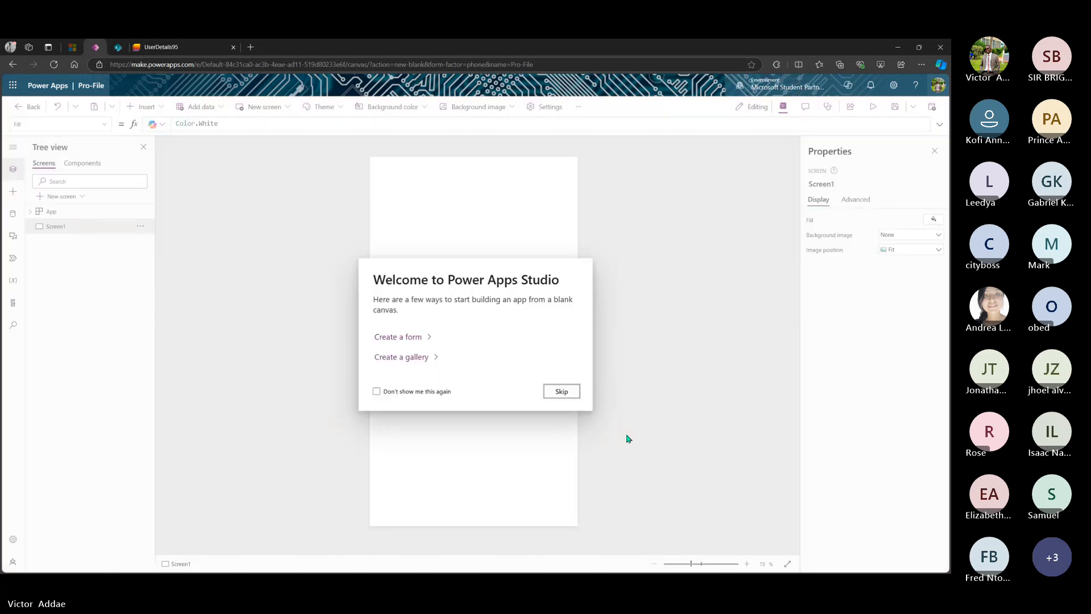
- Skip the Welcome to Power Apps Studio dialog
click(558, 391)
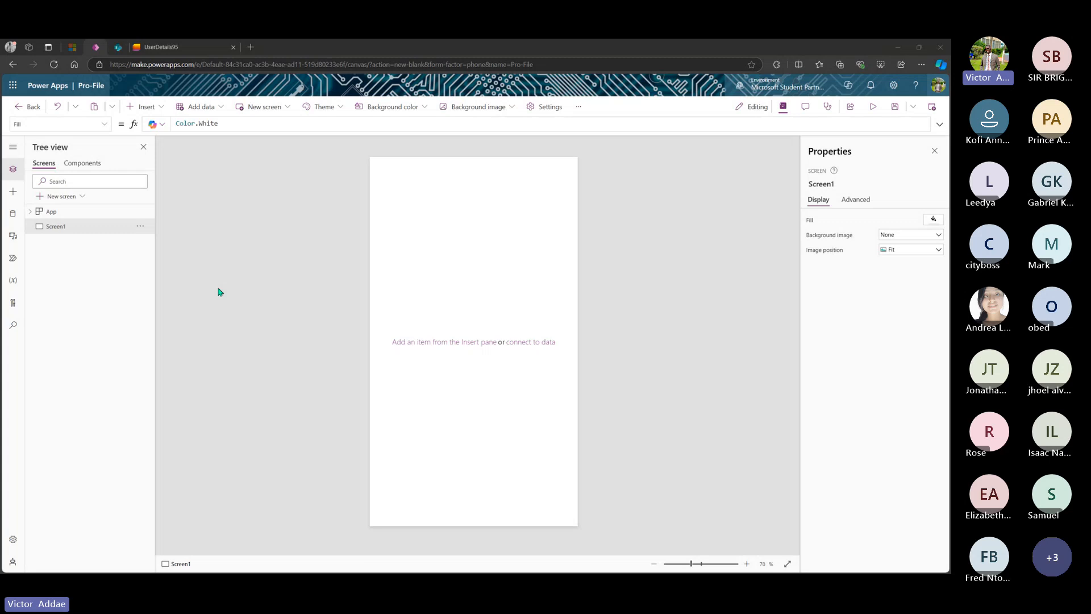
- Rename Screen1 to LoginScreen in the Tree view
click(139, 227)
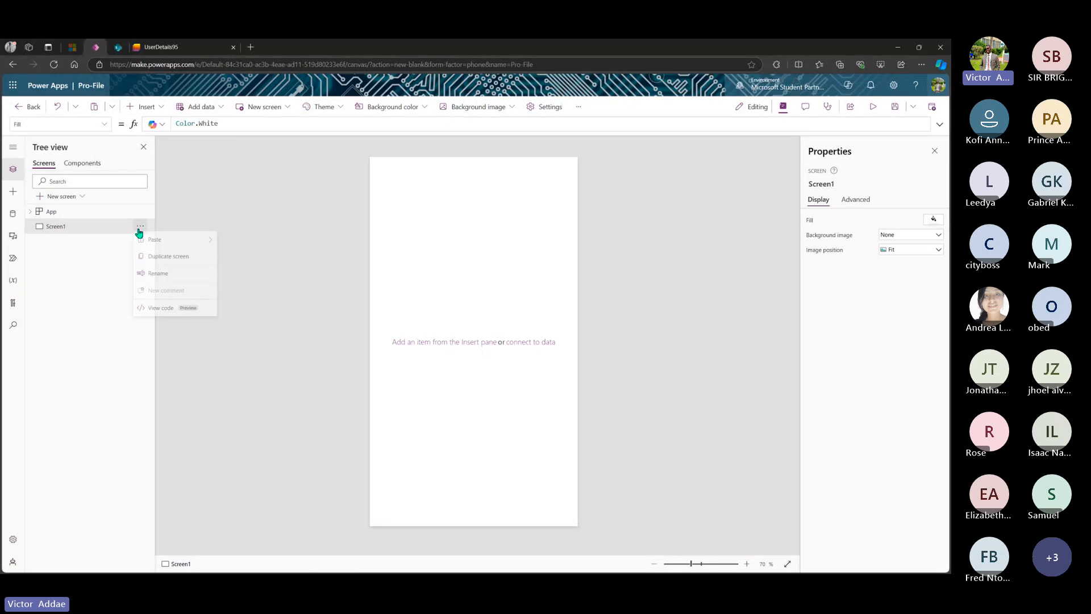
click(176, 276)
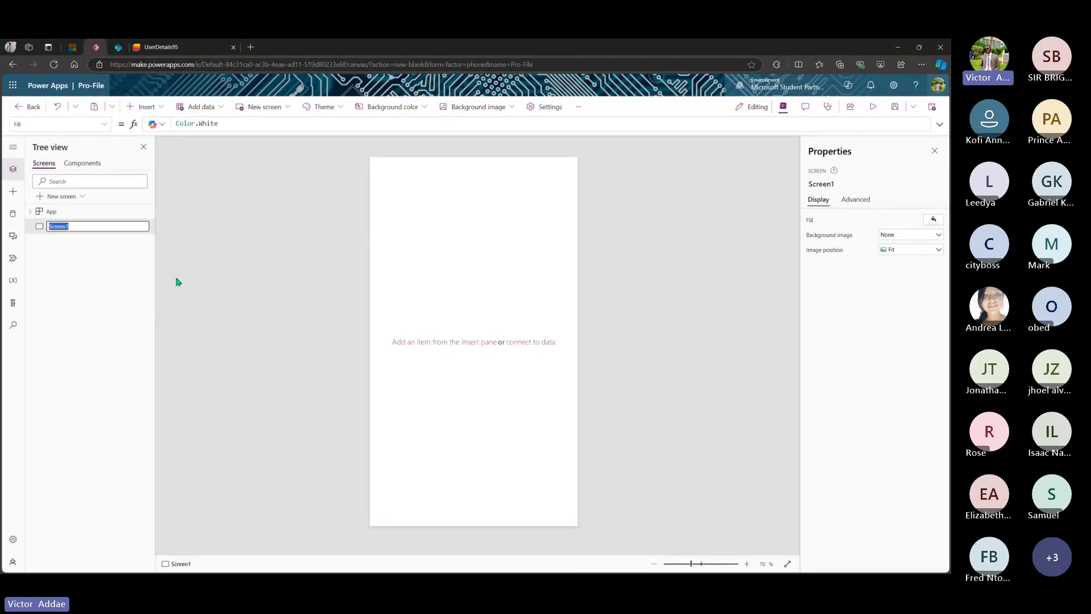
click(146, 227)
text(Login)
key(Escape)
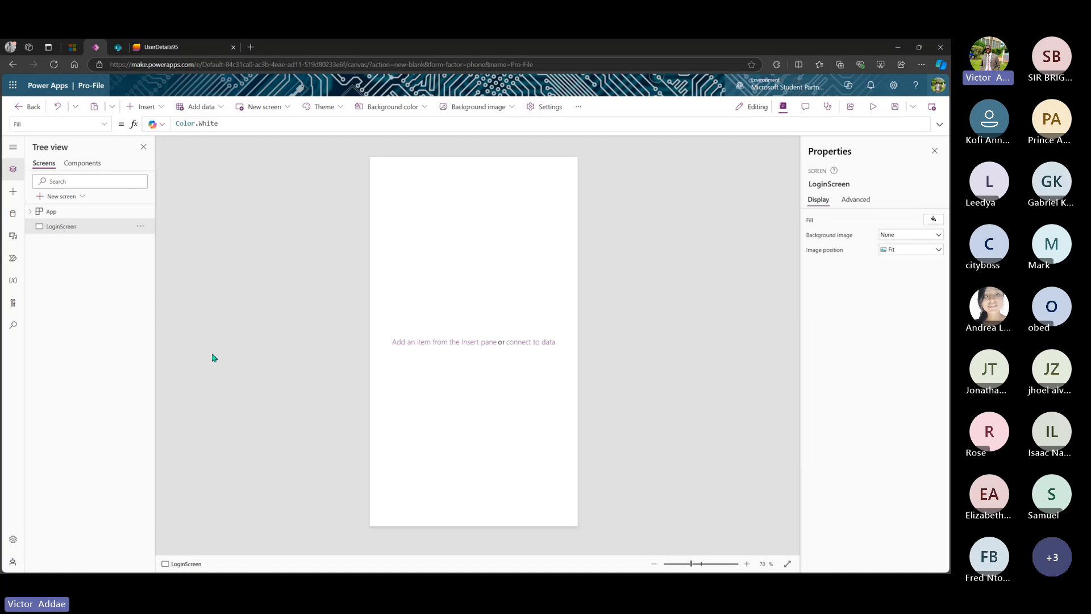
click(16, 196)
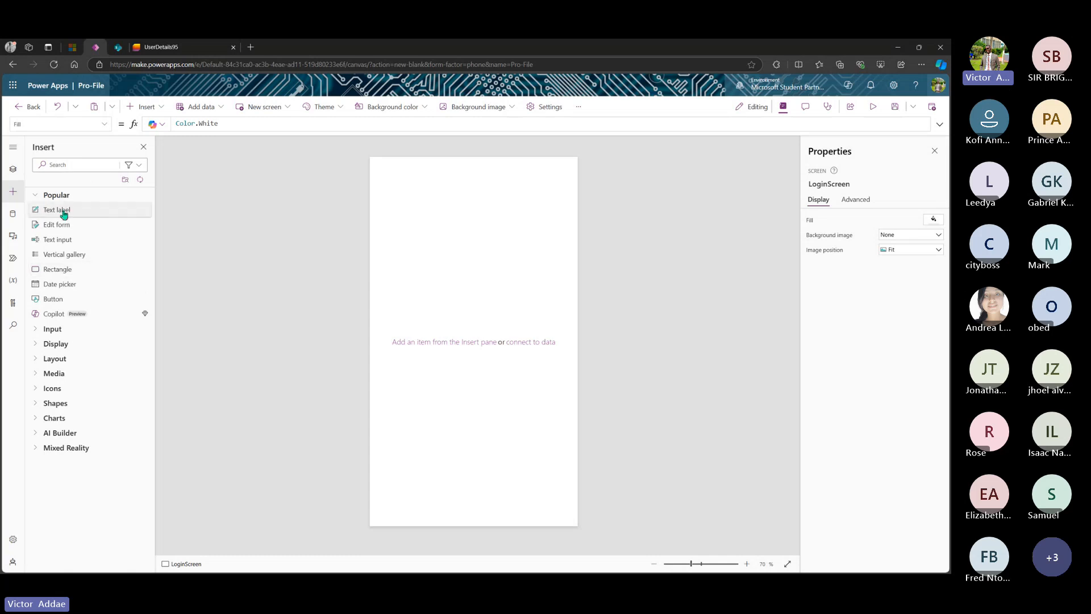
- Add a text label reading 'PRO-FILE', sized to its text and centred at the top of LoginScreen
drag(63, 213, 471, 188)
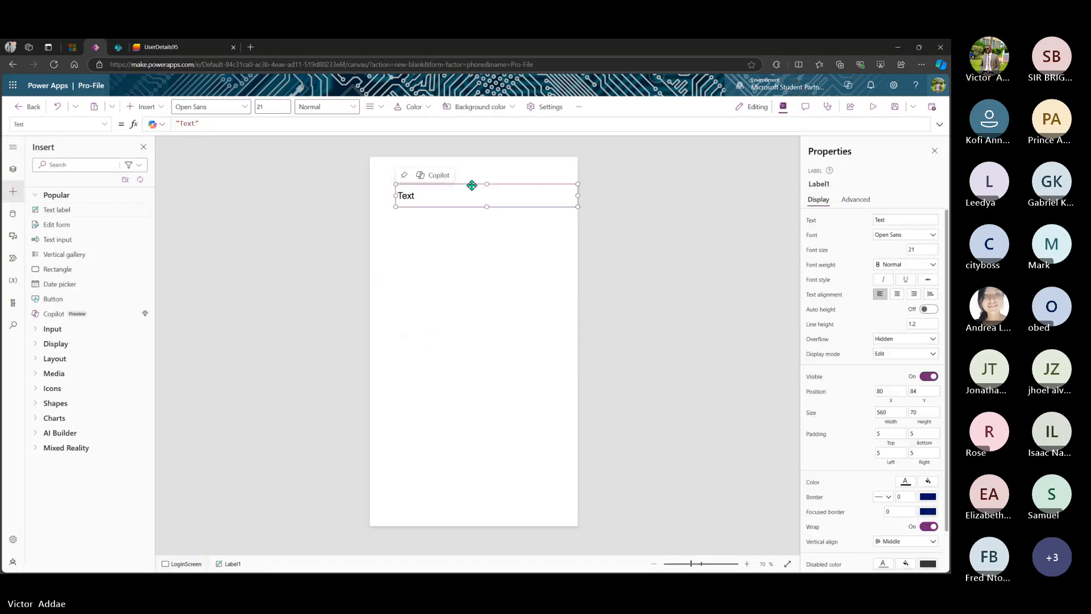
drag(454, 190, 448, 190)
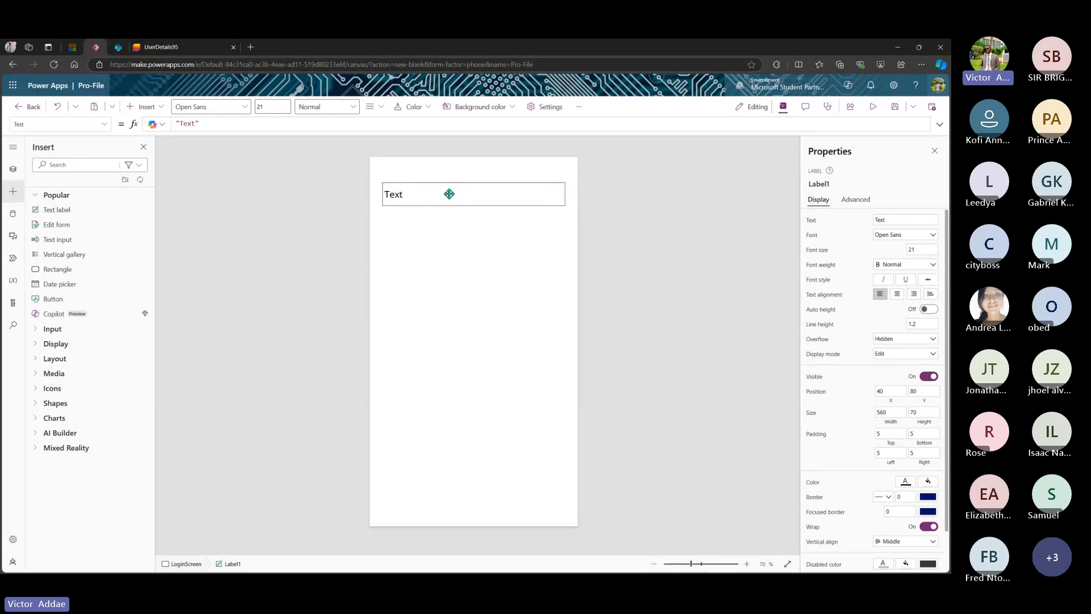
double_click(449, 193)
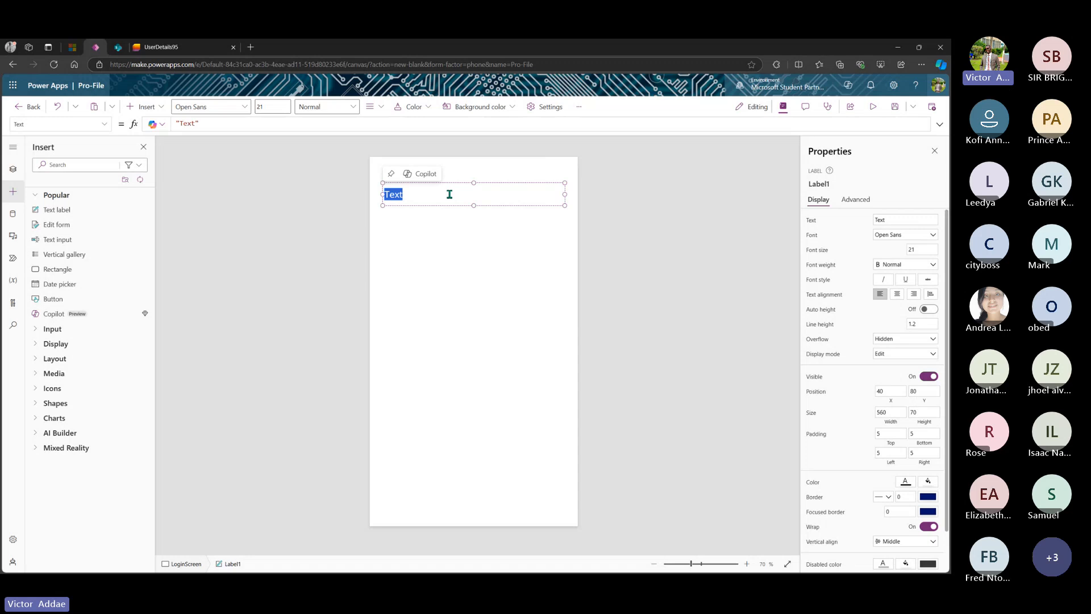
text(PRO-FILE)
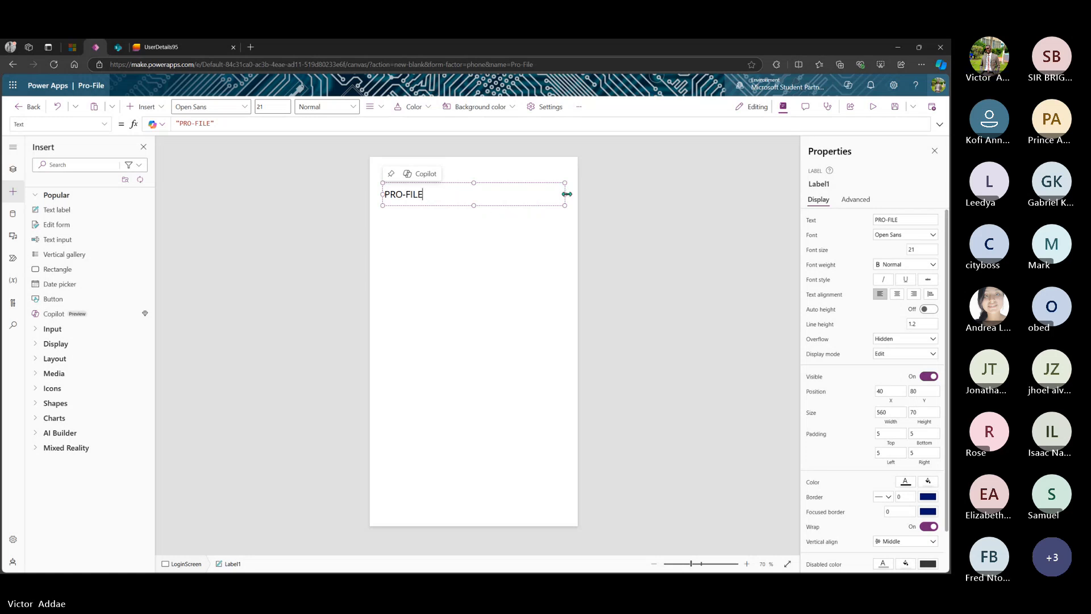
drag(565, 194, 477, 190)
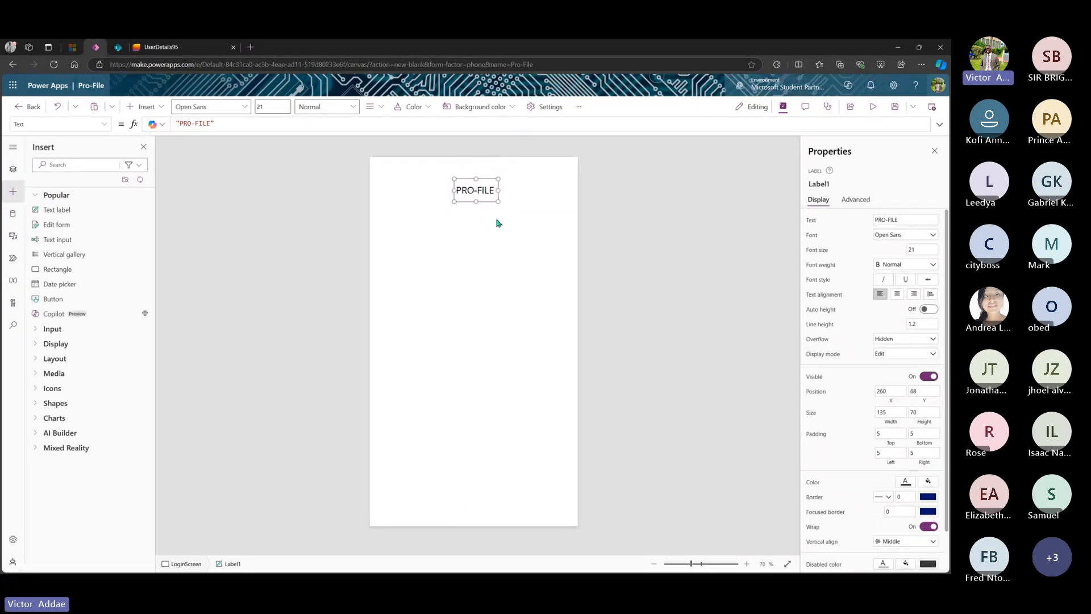
drag(499, 191, 525, 190)
drag(523, 189, 496, 194)
click(476, 190)
- Insert a Media image, move it under the PRO-FILE title and shrink it
click(37, 374)
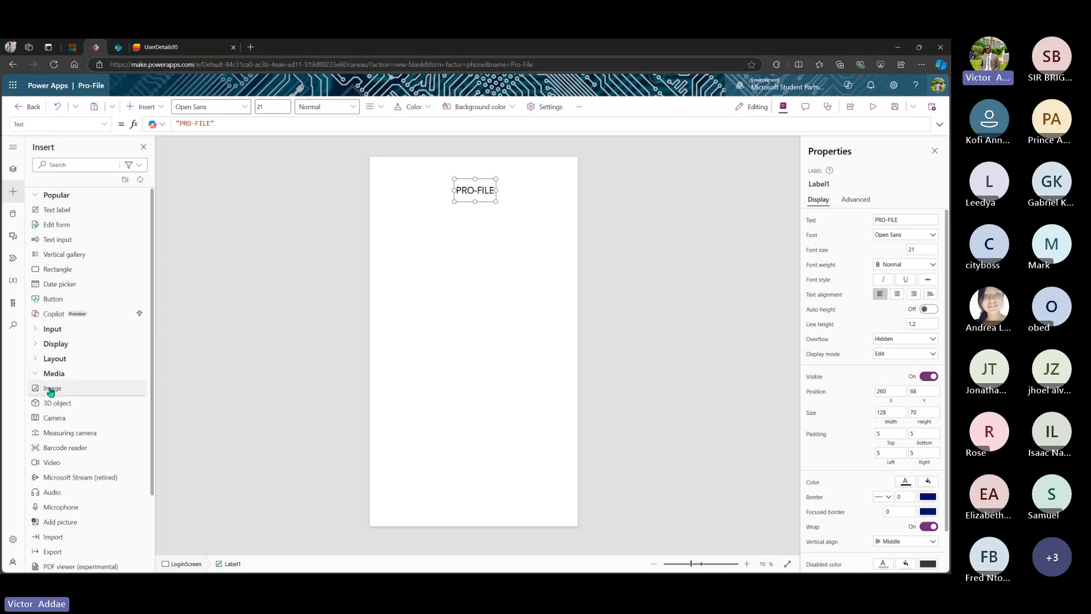
click(50, 389)
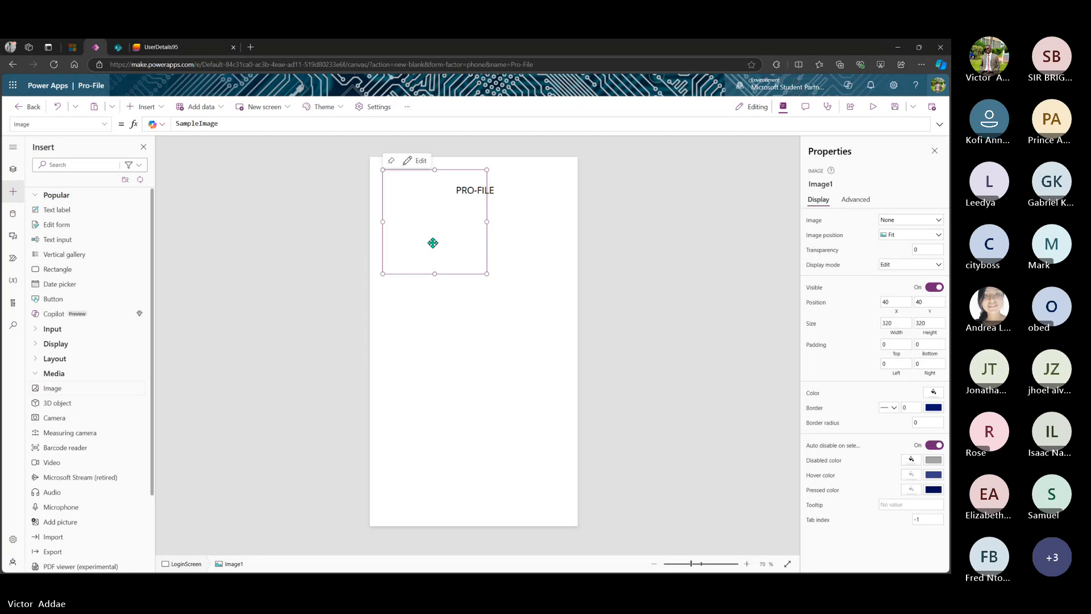
drag(433, 242, 475, 288)
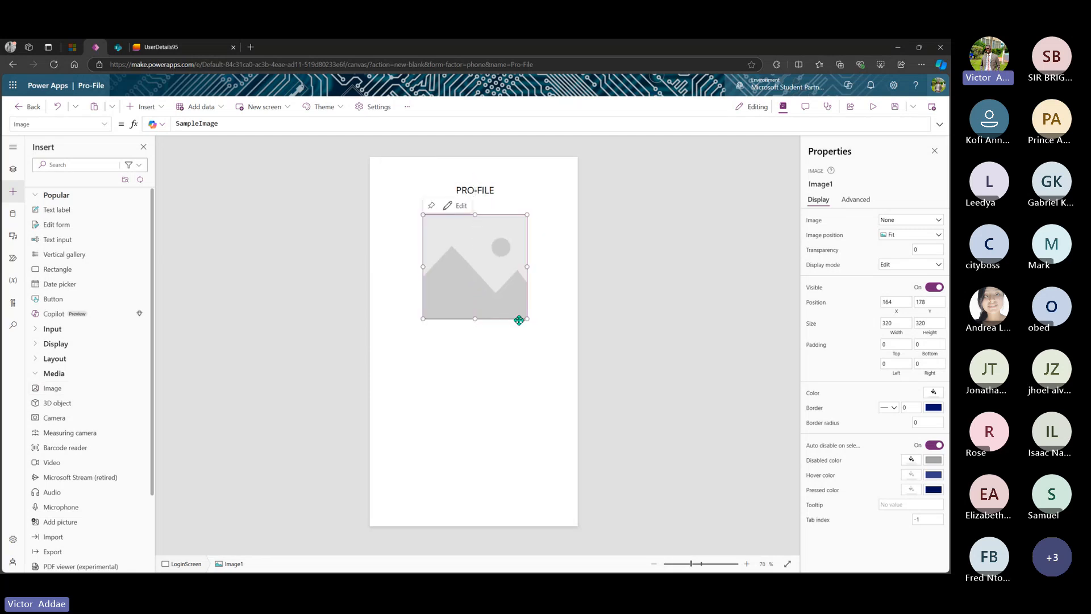
drag(526, 320, 480, 264)
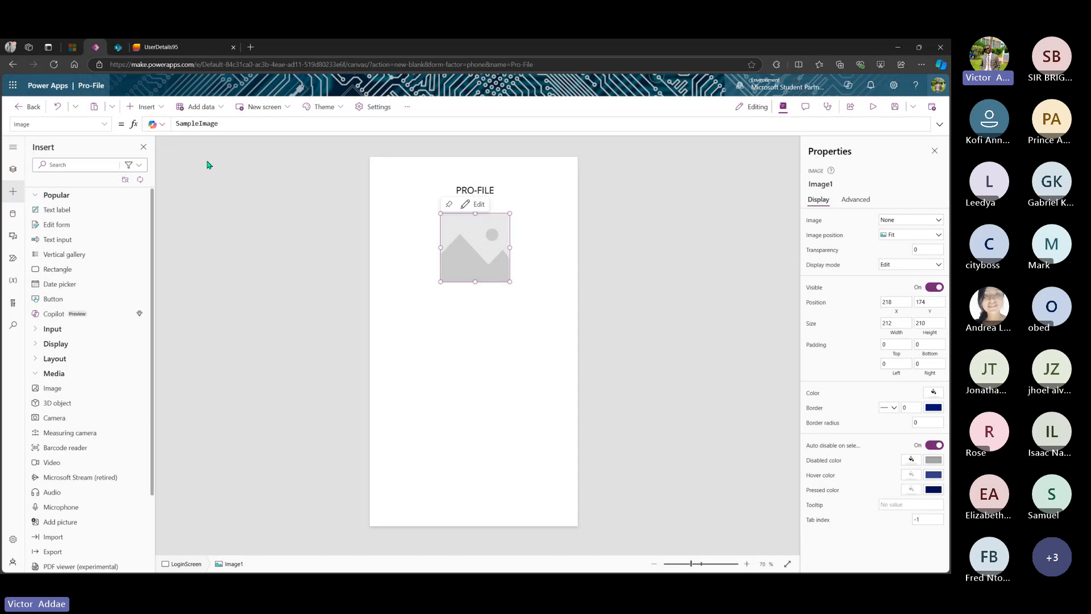
click(483, 189)
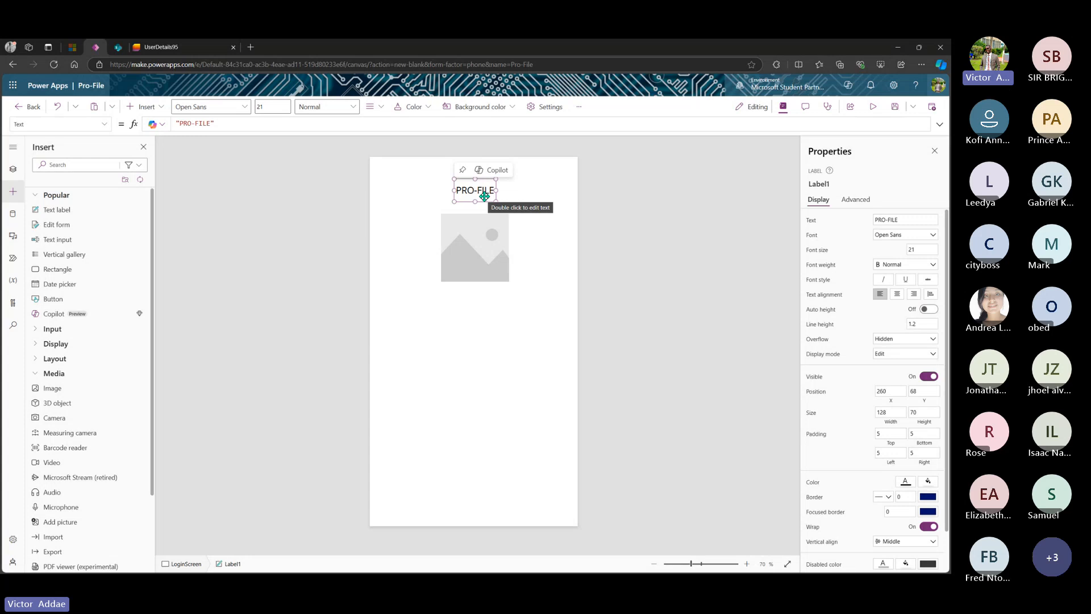
- Rename the title label from Label1 to 'AppNameLabel'
click(837, 186)
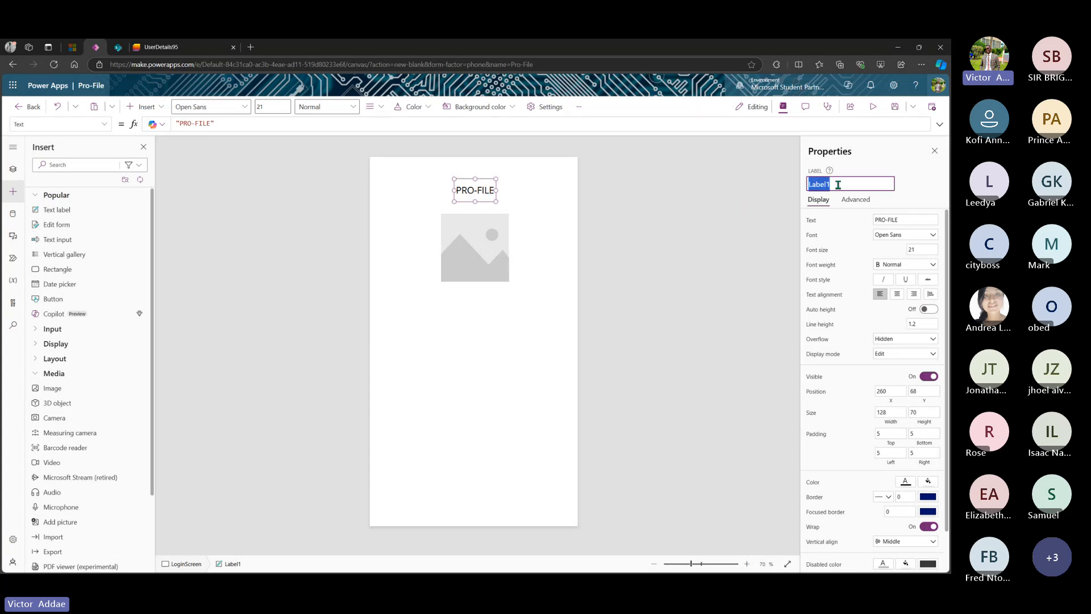
click(837, 185)
key(Home)
text(AppNa)
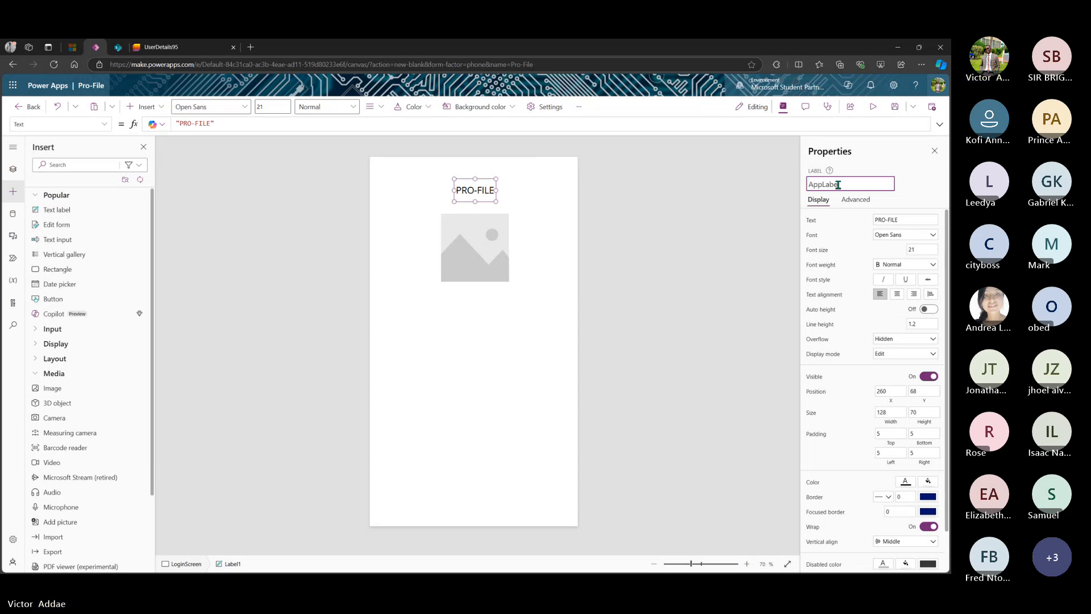
text(me)
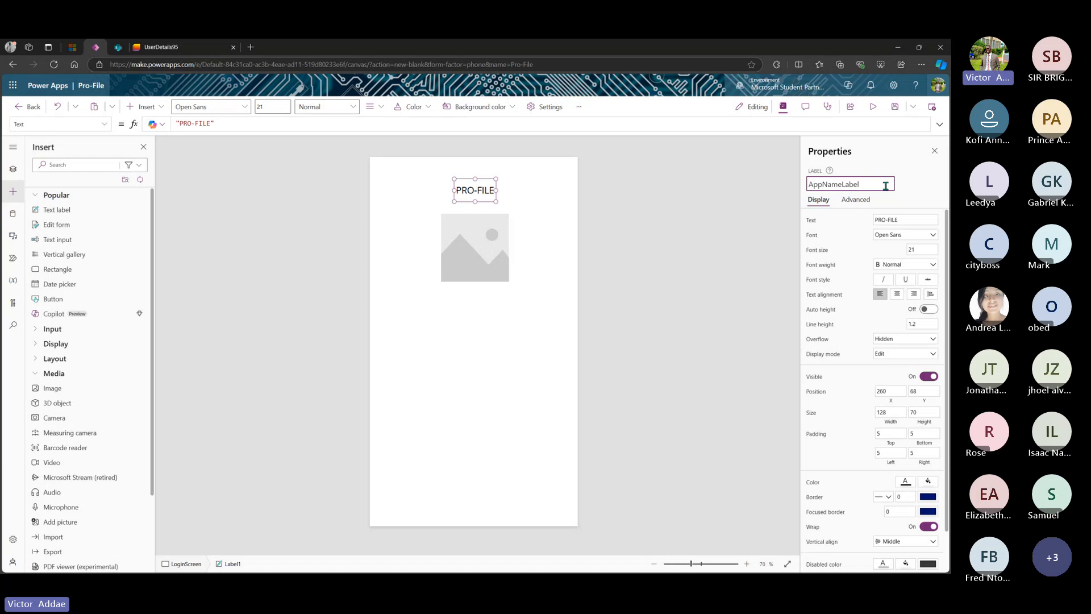
key(Return)
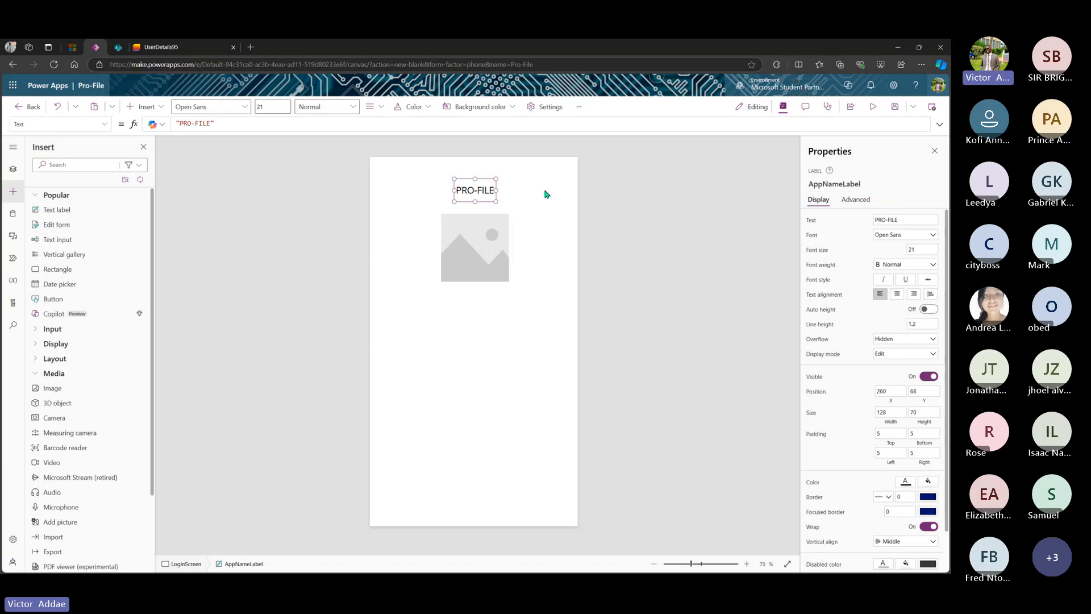
- Rename the image control from Image1 to 'AppImage'
click(473, 242)
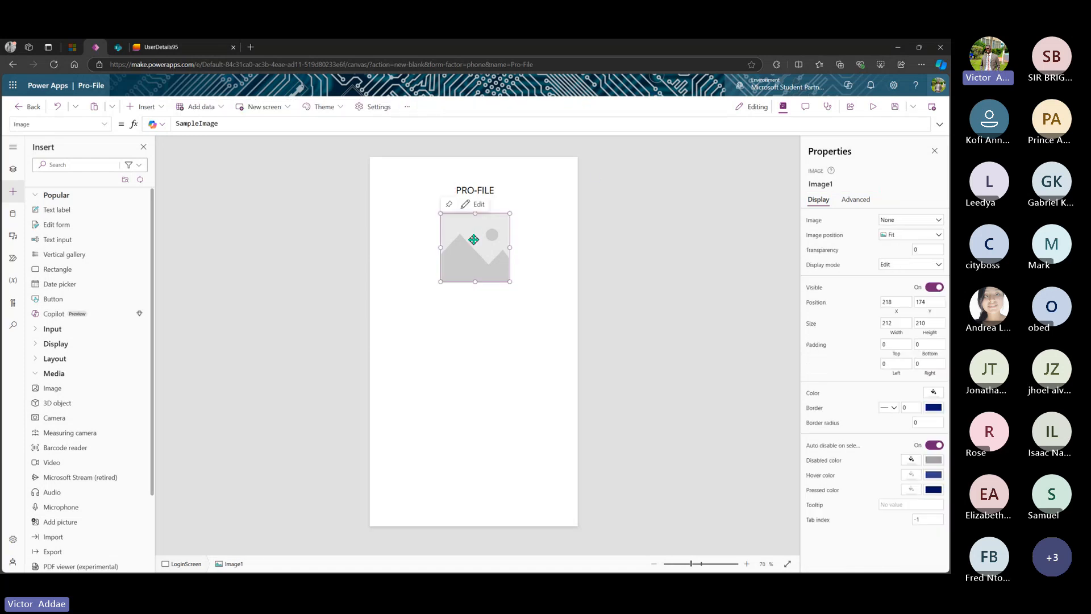
click(839, 186)
click(840, 184)
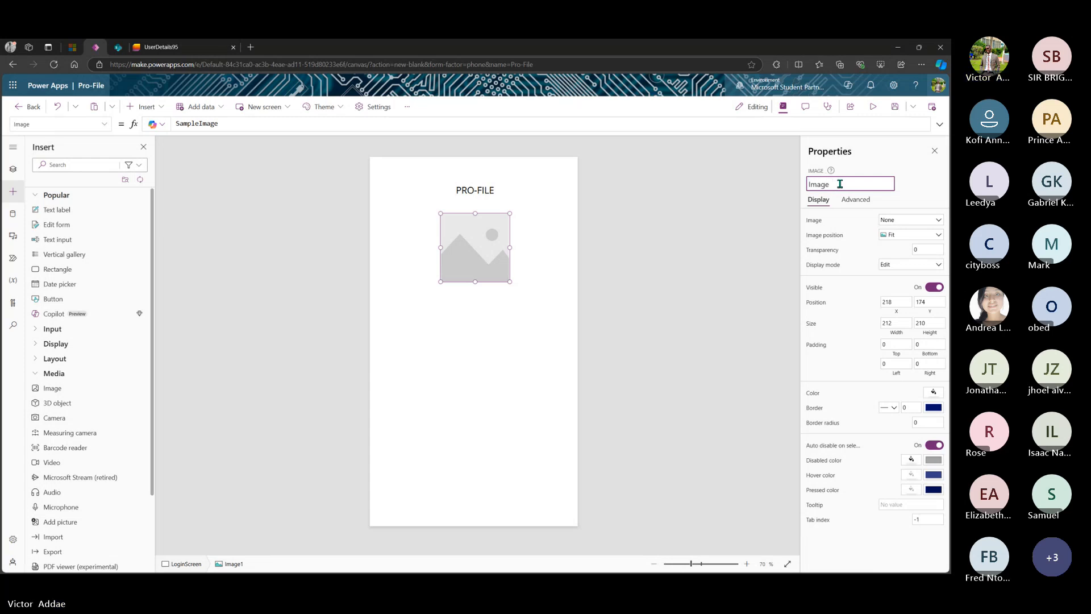
text(App)
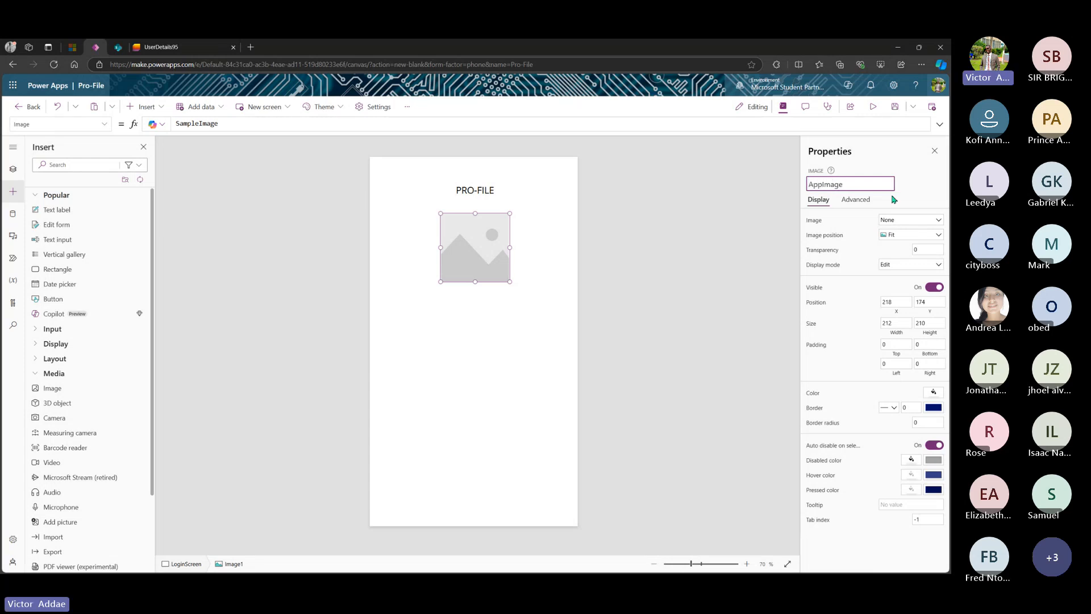
click(675, 235)
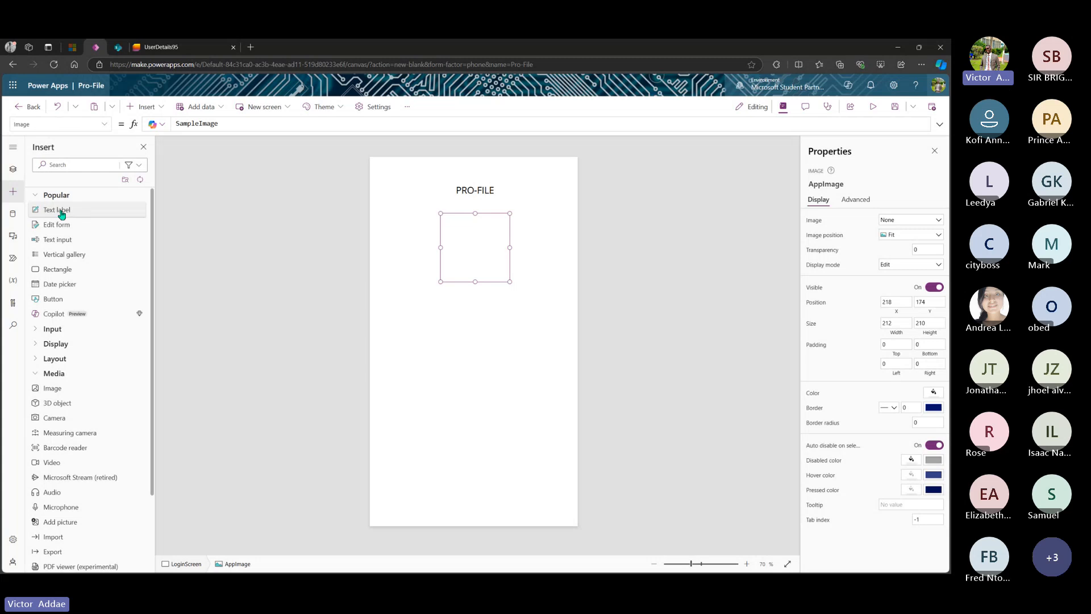
- Add a 'LOGIN' text label mid-screen, narrowed to fit its text and centred
drag(61, 213, 479, 324)
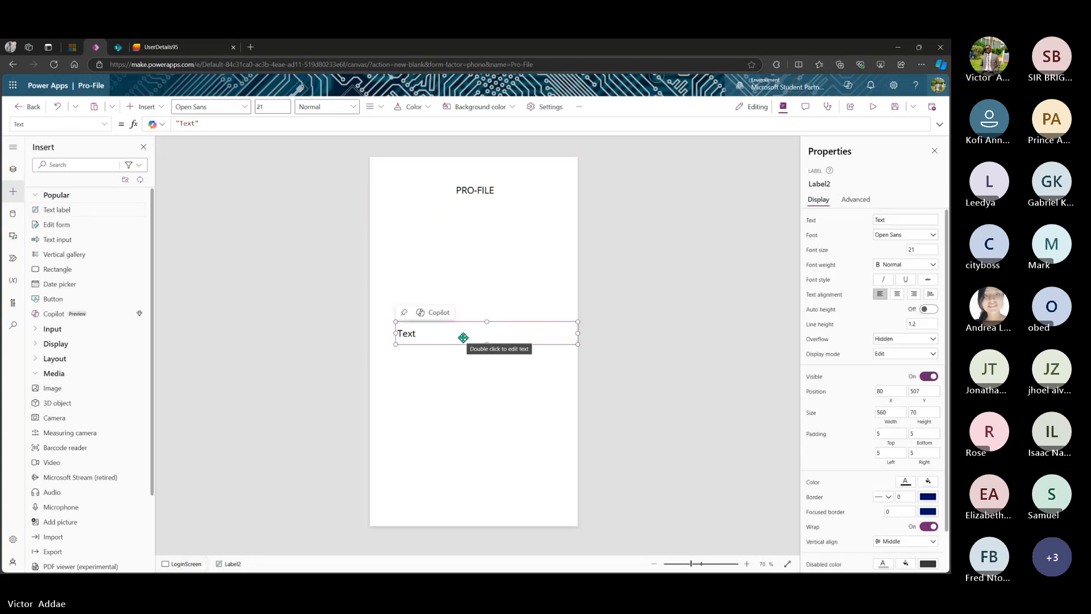
double_click(464, 337)
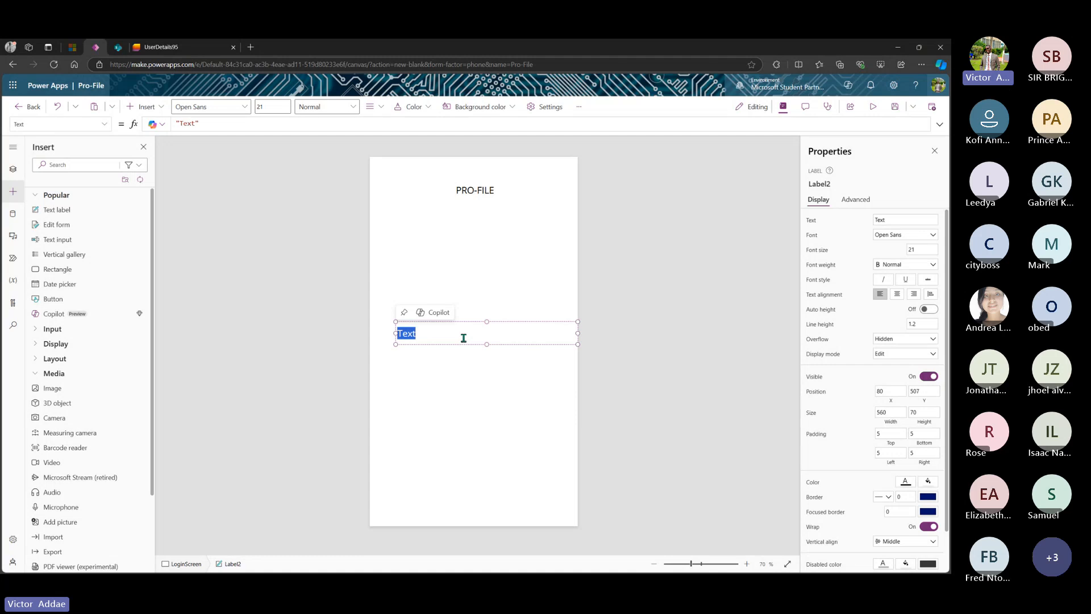
text(LOGIN)
drag(578, 331, 478, 310)
click(474, 250)
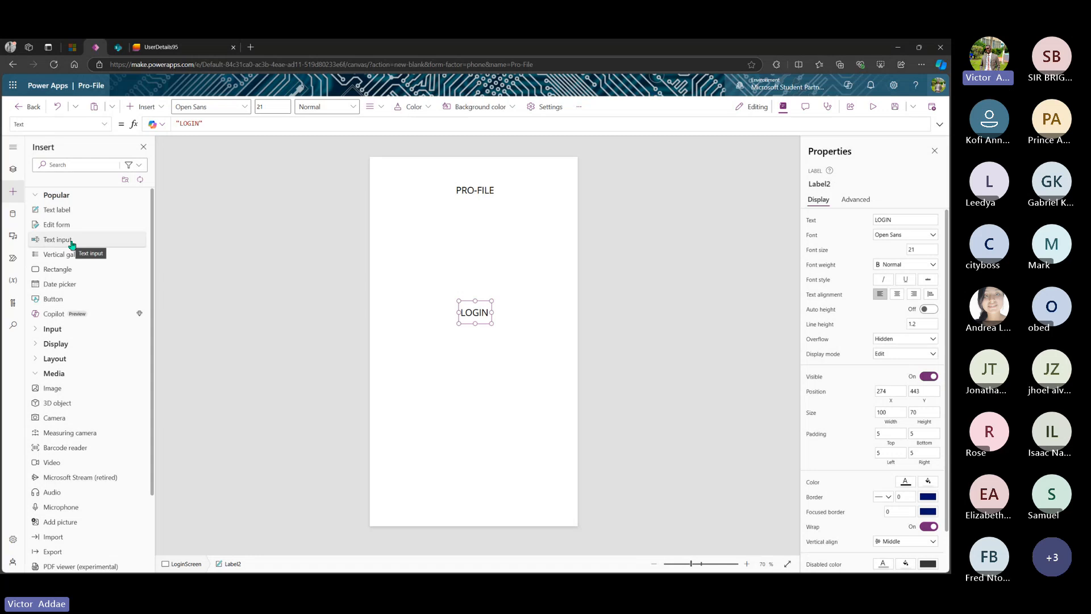
- Place a text input below the LOGIN heading and centre it
drag(71, 244, 494, 362)
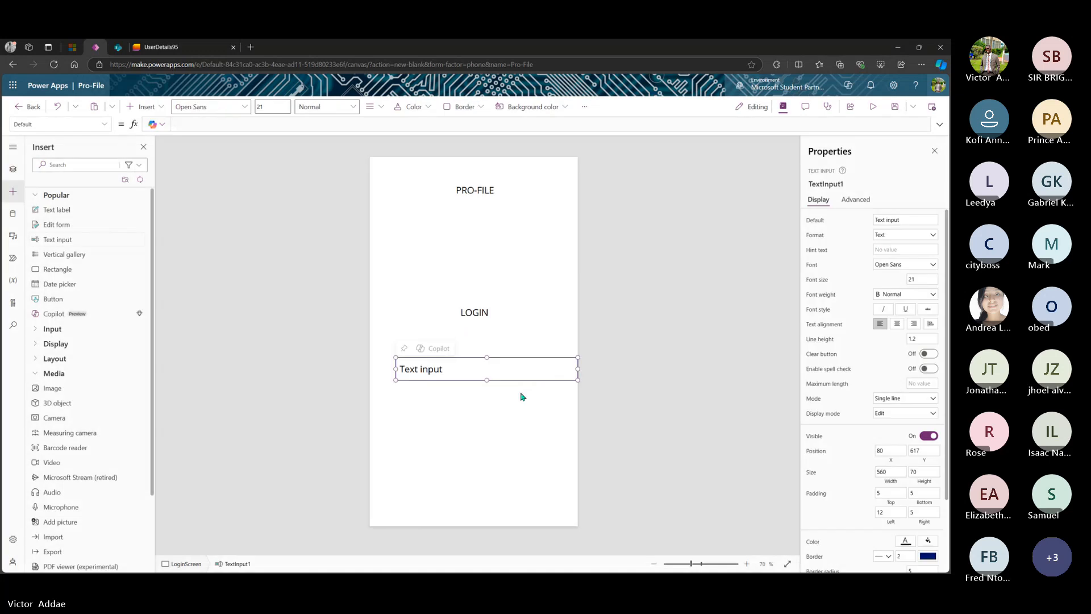
drag(496, 370, 483, 366)
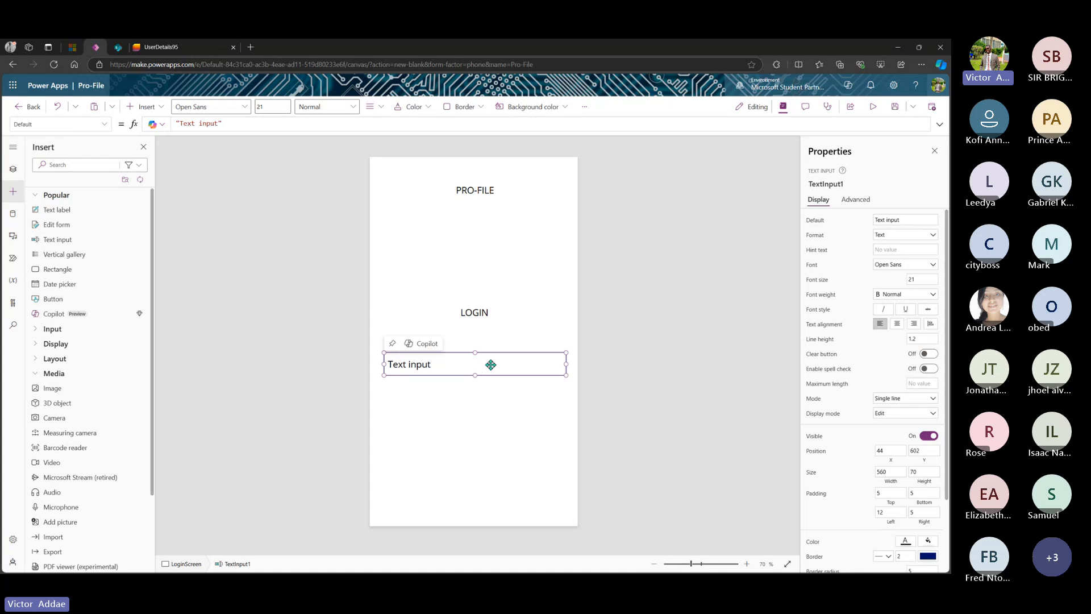
drag(491, 365, 490, 366)
- Clear the input's Default value and set its Hint text to 'Email'
click(912, 222)
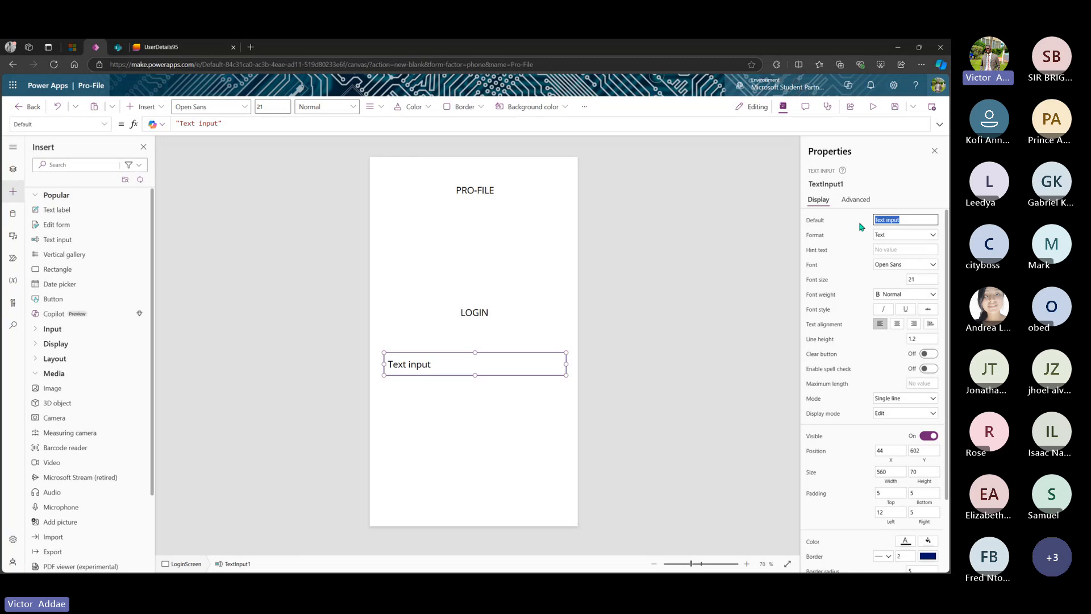
key(BackSpace)
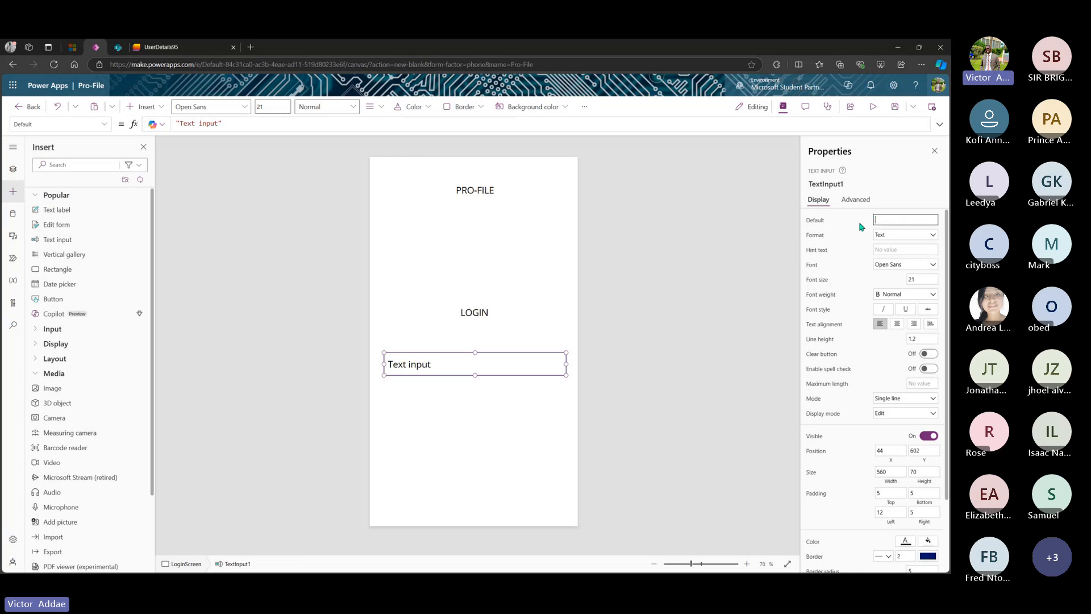
click(896, 251)
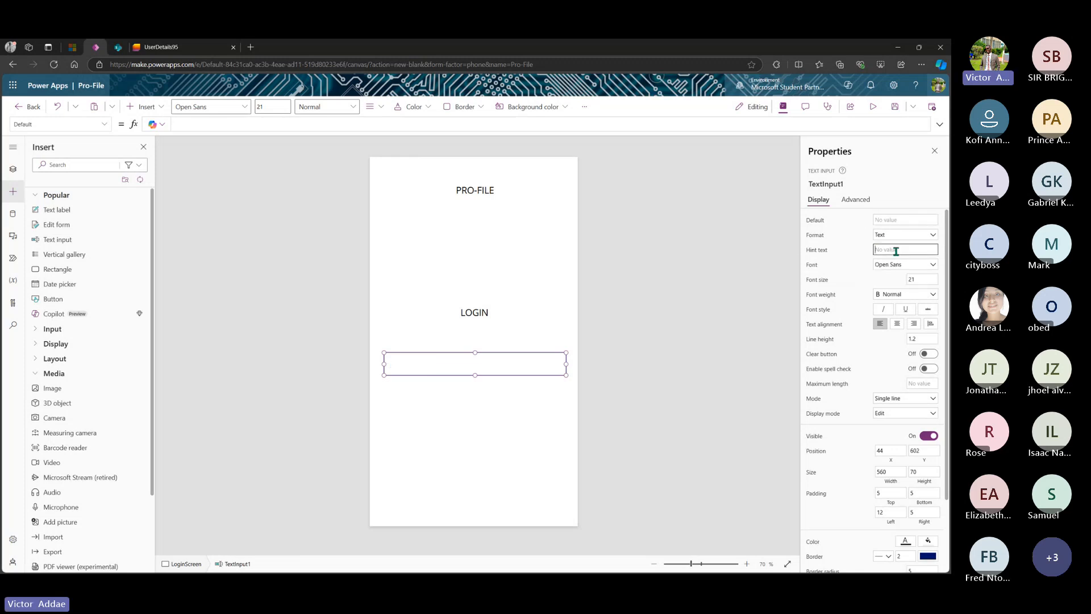
text(E)
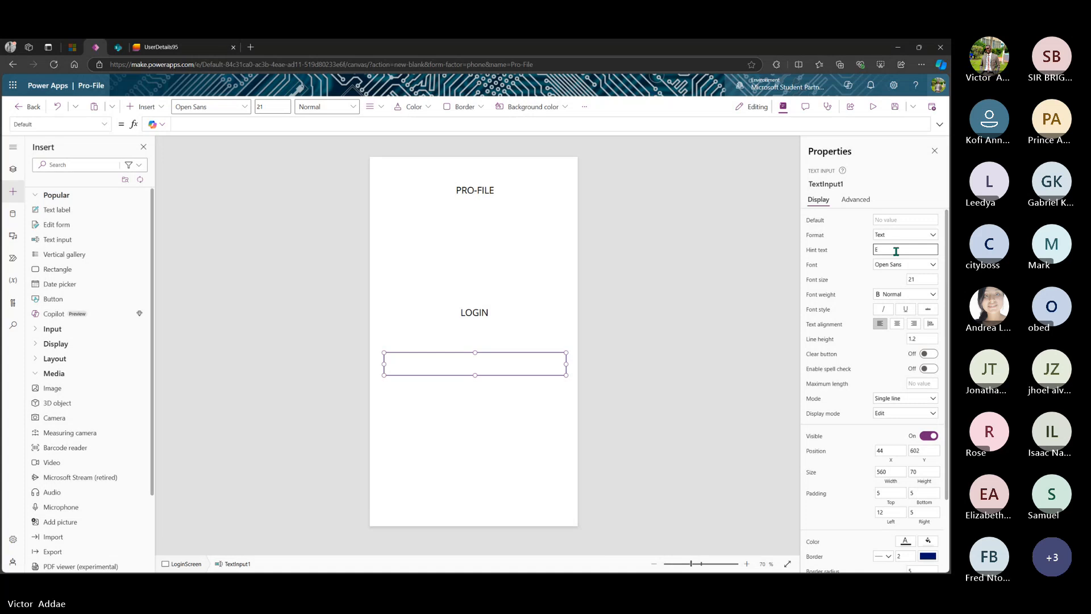
text(mail)
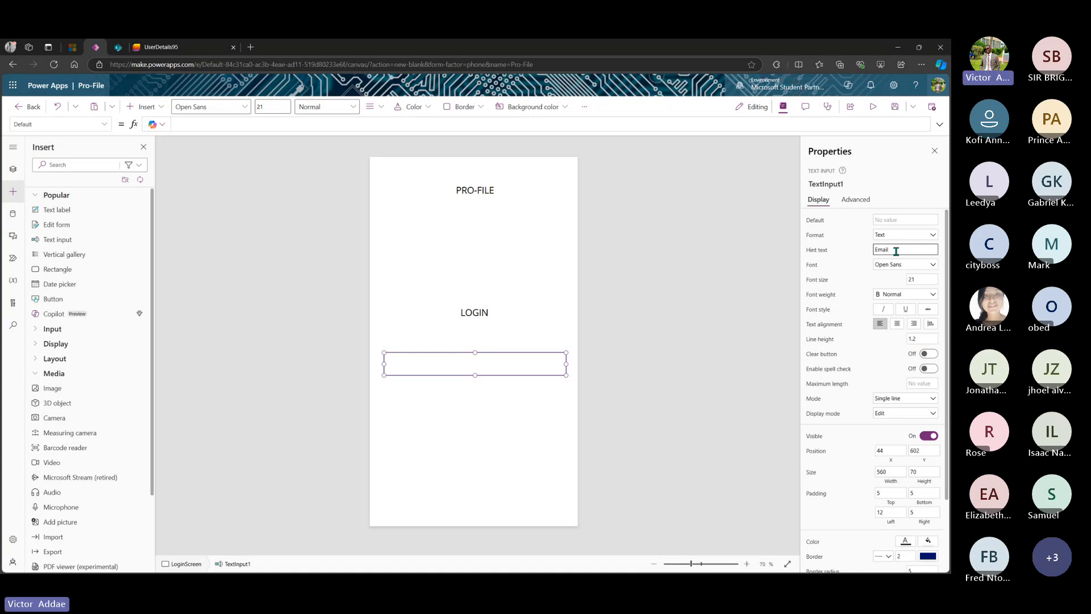
click(462, 375)
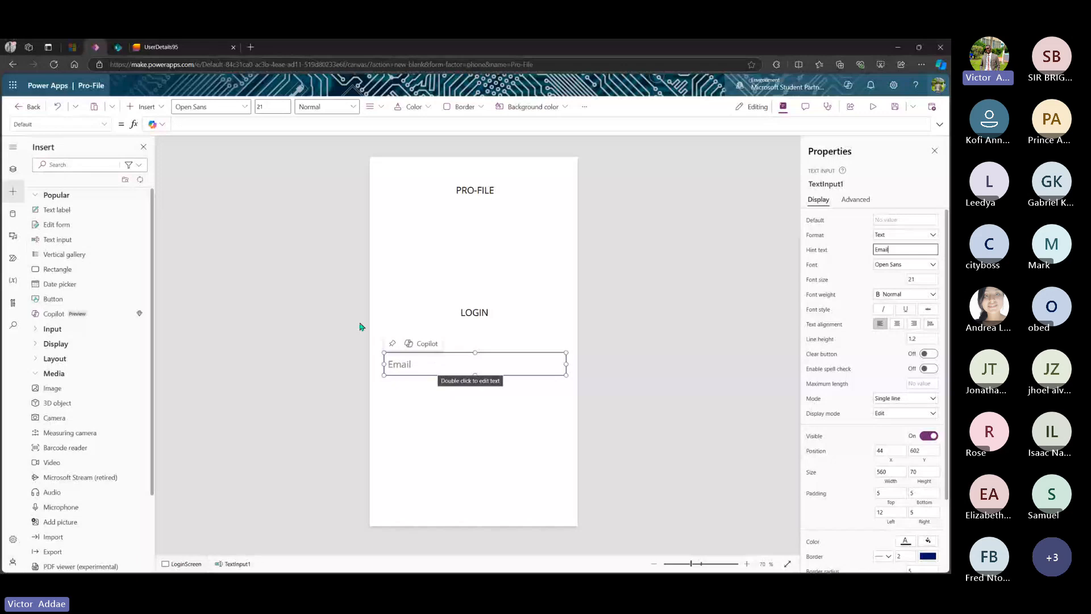
- Add a second text input aligned directly beneath the Email box
drag(70, 243, 470, 406)
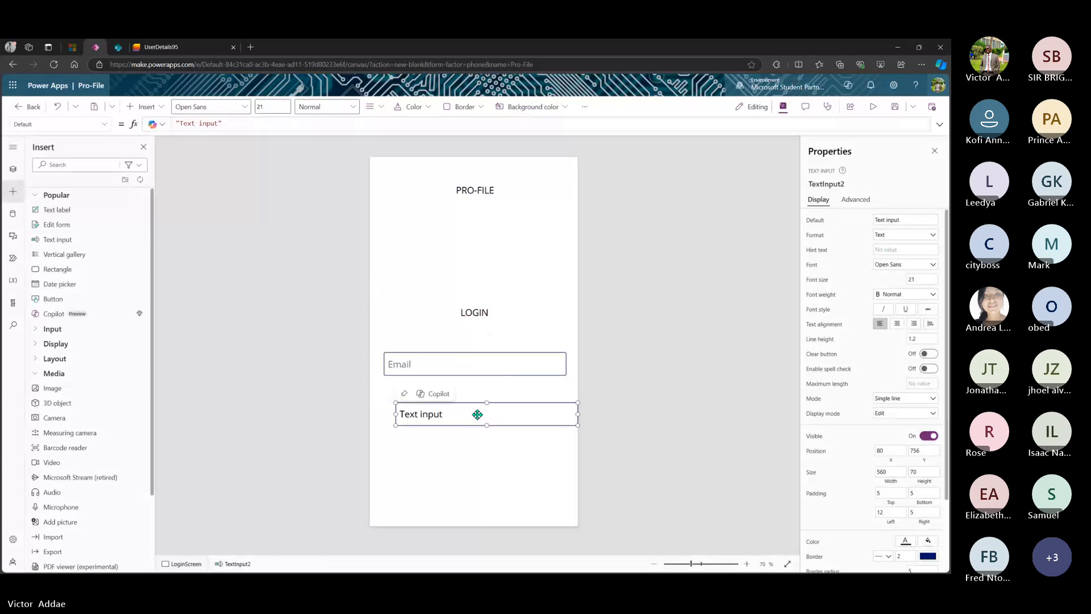
drag(477, 414, 464, 397)
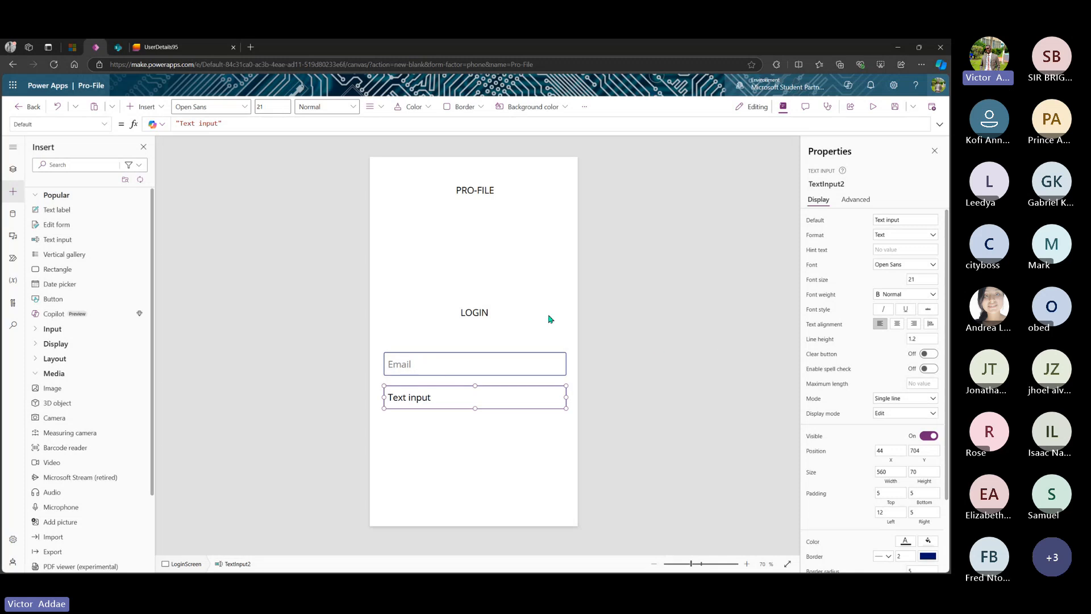
click(479, 311)
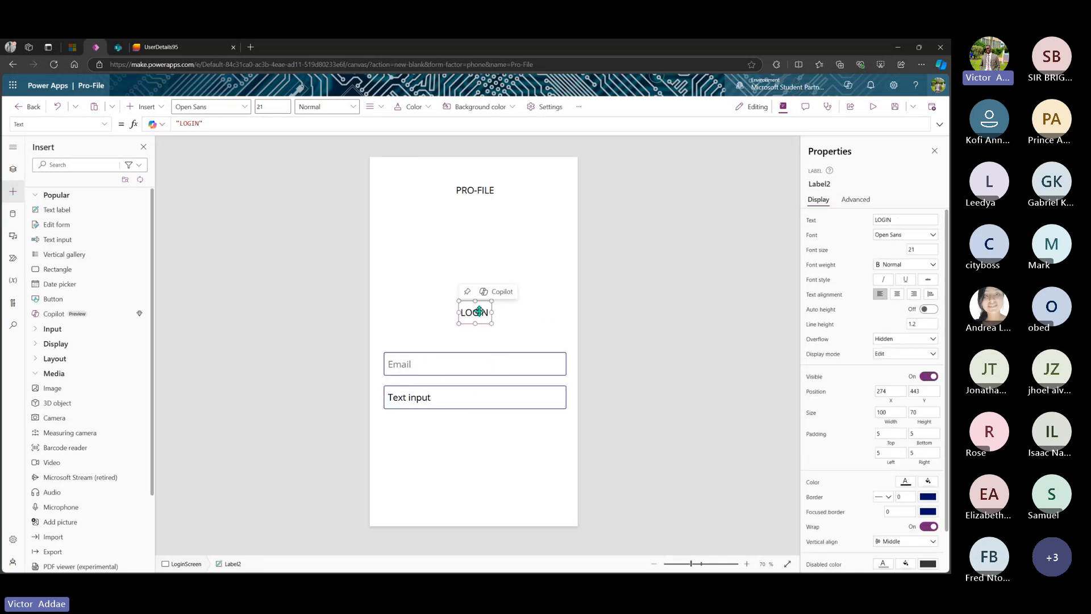
- Rename the LOGIN heading from Label2 to 'LoginLabel'
click(837, 186)
click(839, 185)
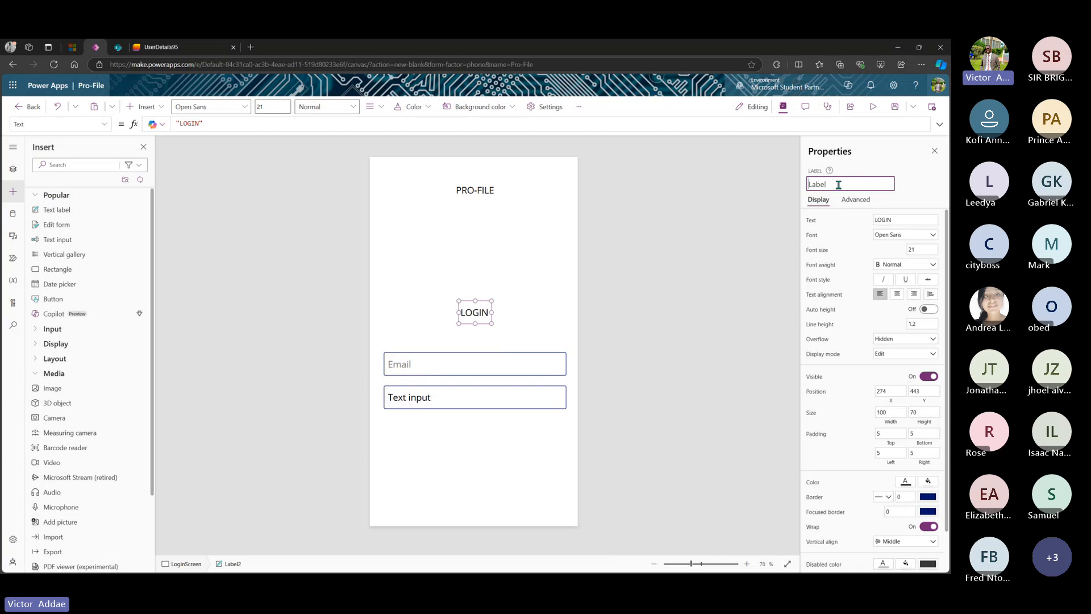
text(Login)
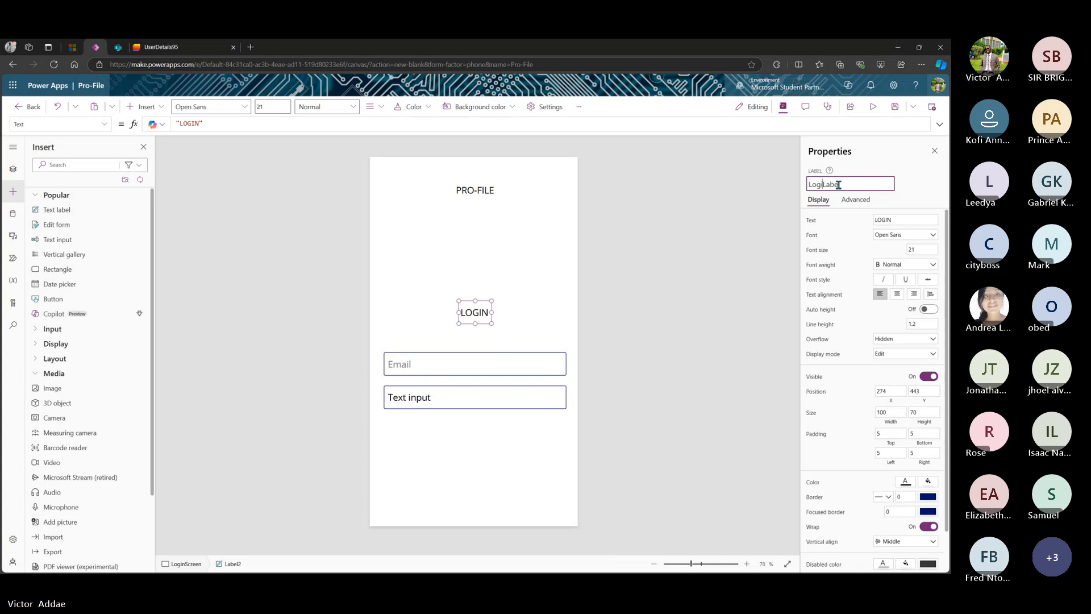
key(Return)
- Rename the Email input from TextInput1 to 'LoginEmailTextInput'
click(508, 357)
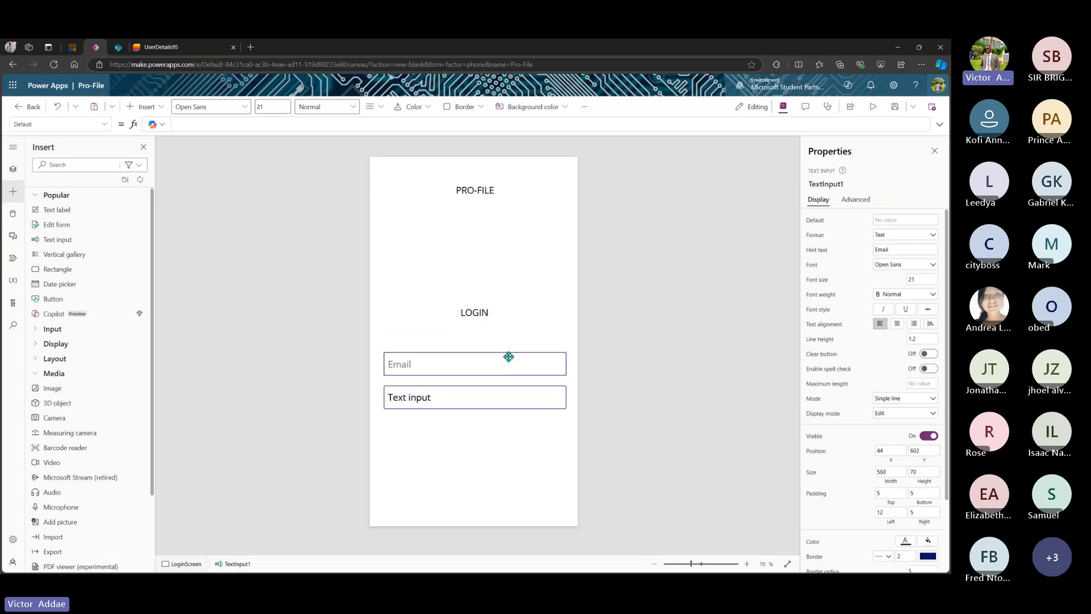
click(851, 188)
click(851, 189)
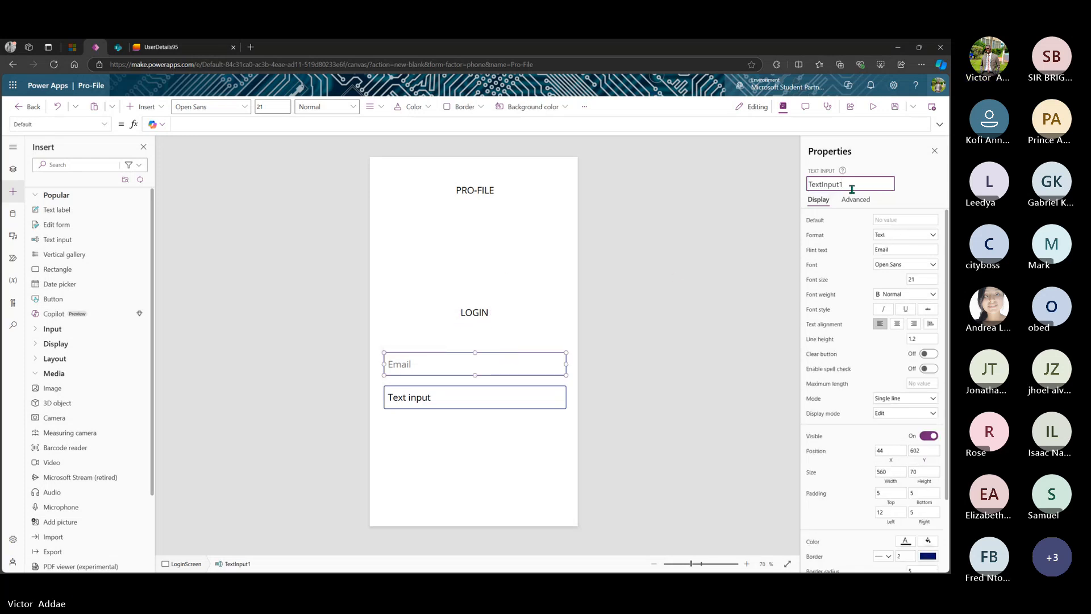
key(BackSpace)
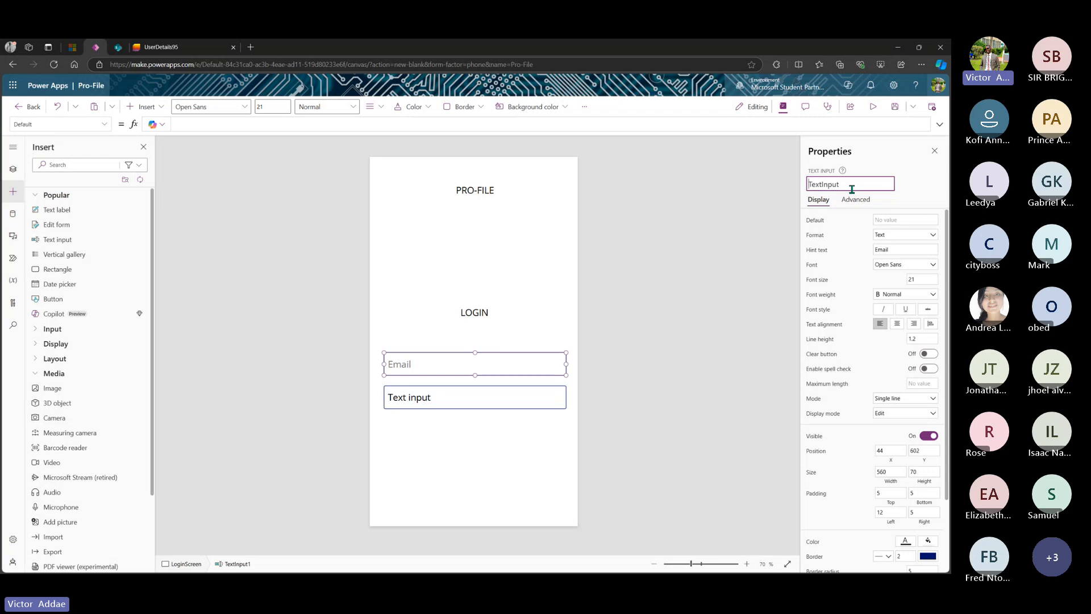
text(Logi)
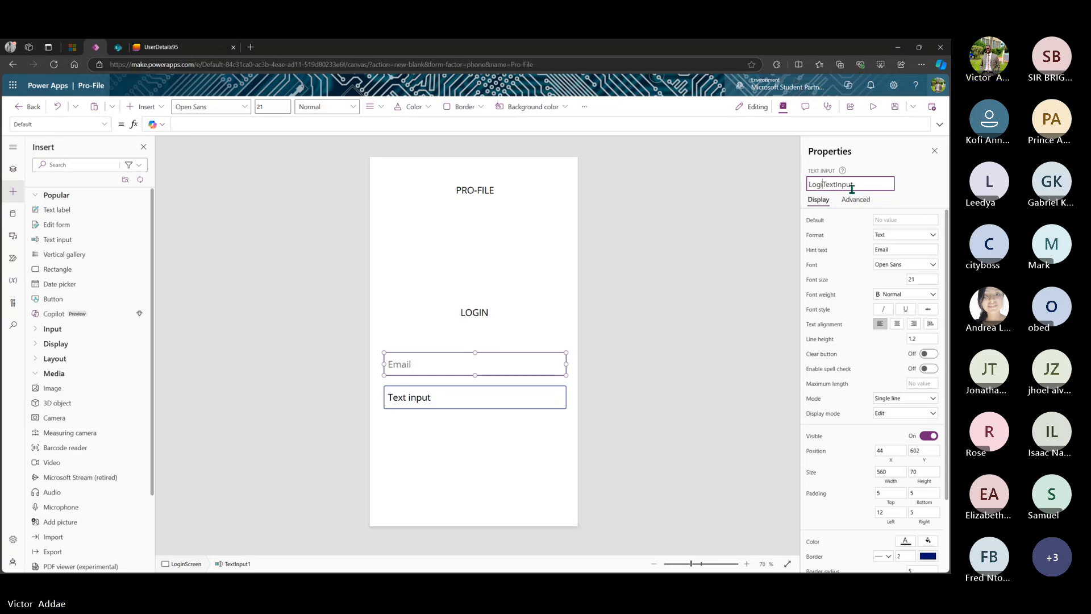
text(n)
text(Ema)
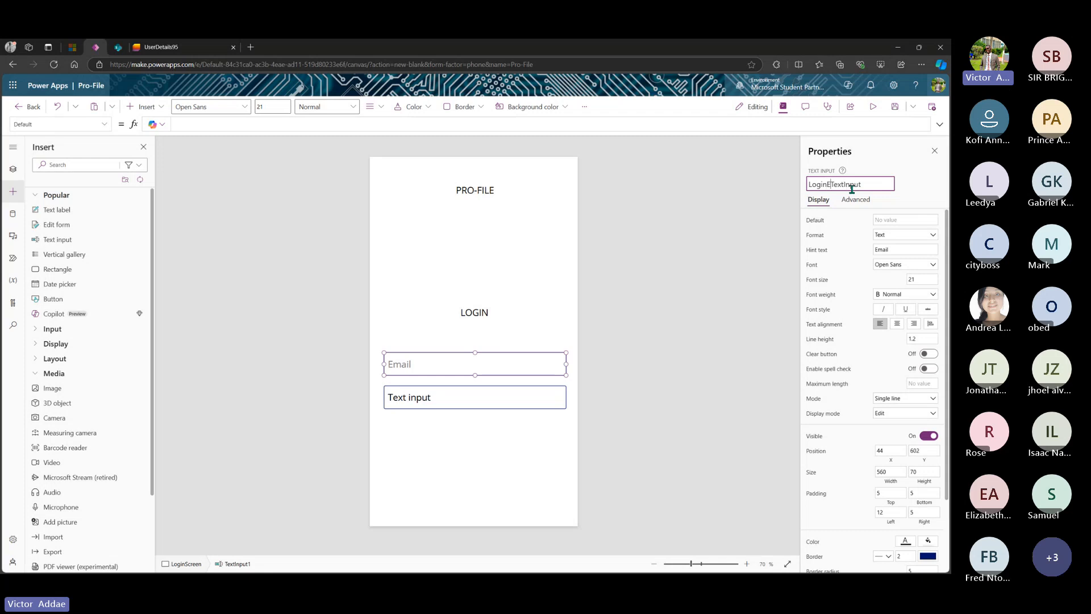
text(il)
key(Return)
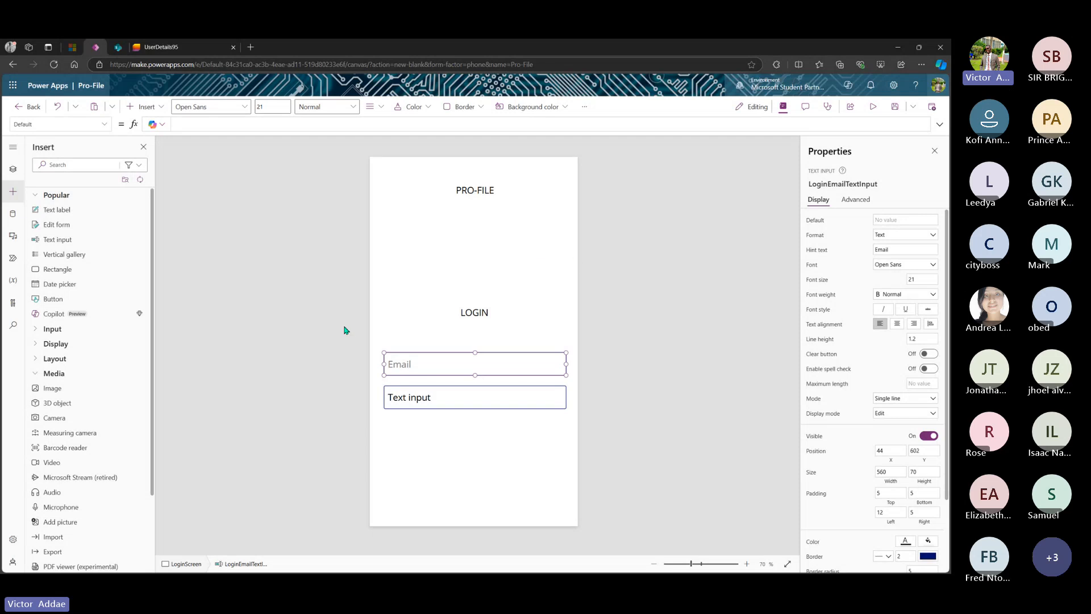
- Rename the second input from TextInput2 to 'LoginPasswordTextInput'
click(428, 400)
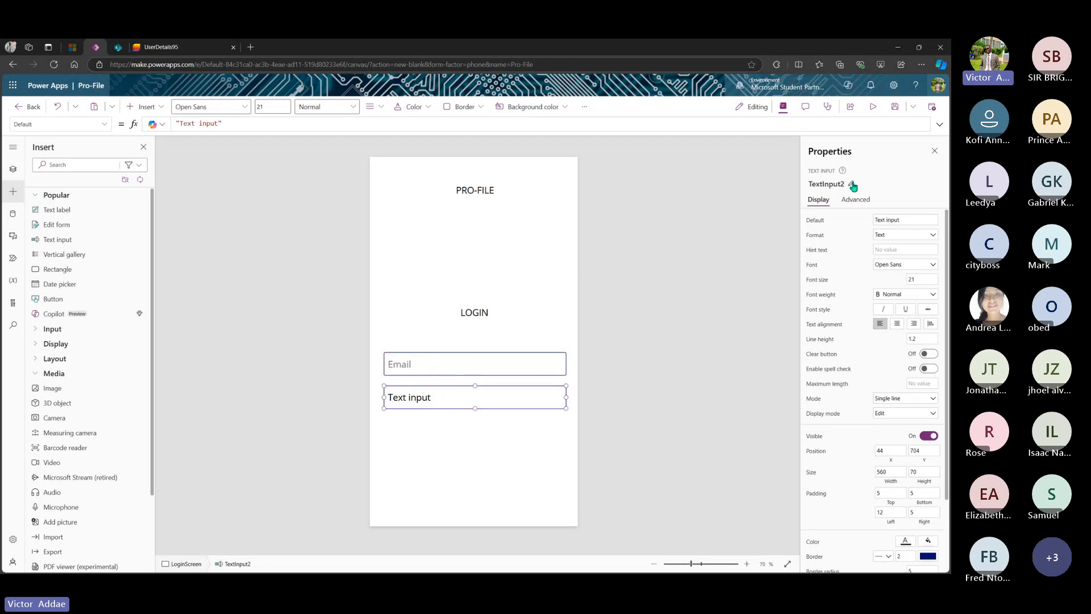
click(853, 184)
click(853, 184)
key(Home)
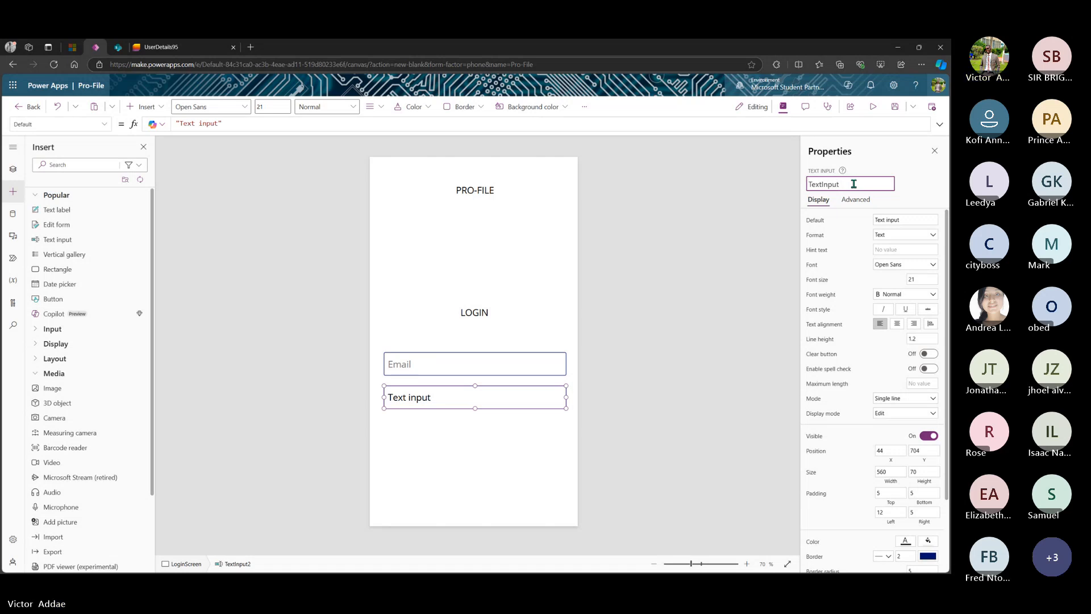
text(LoginPassword)
key(Escape)
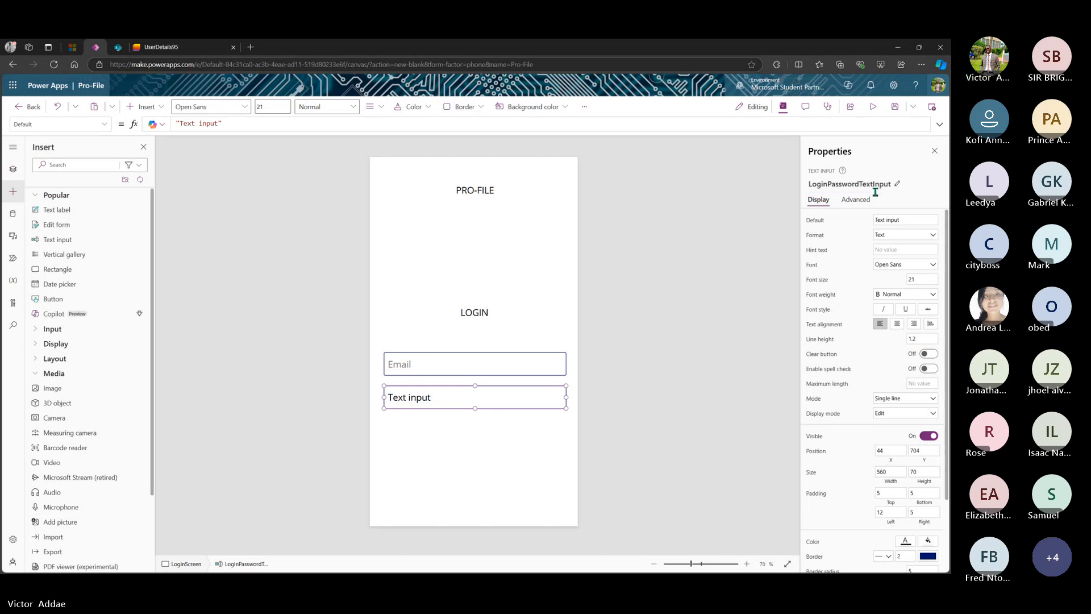
- Delete its default 'Text input' value and set its Hint text to 'Password'
drag(904, 221, 870, 223)
key(BackSpace)
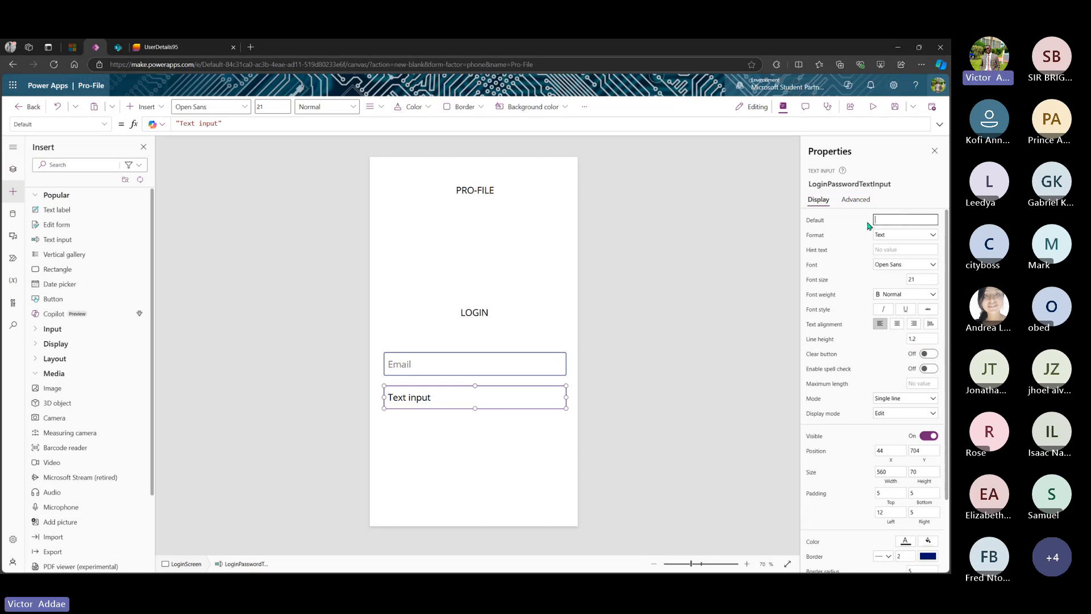
click(890, 249)
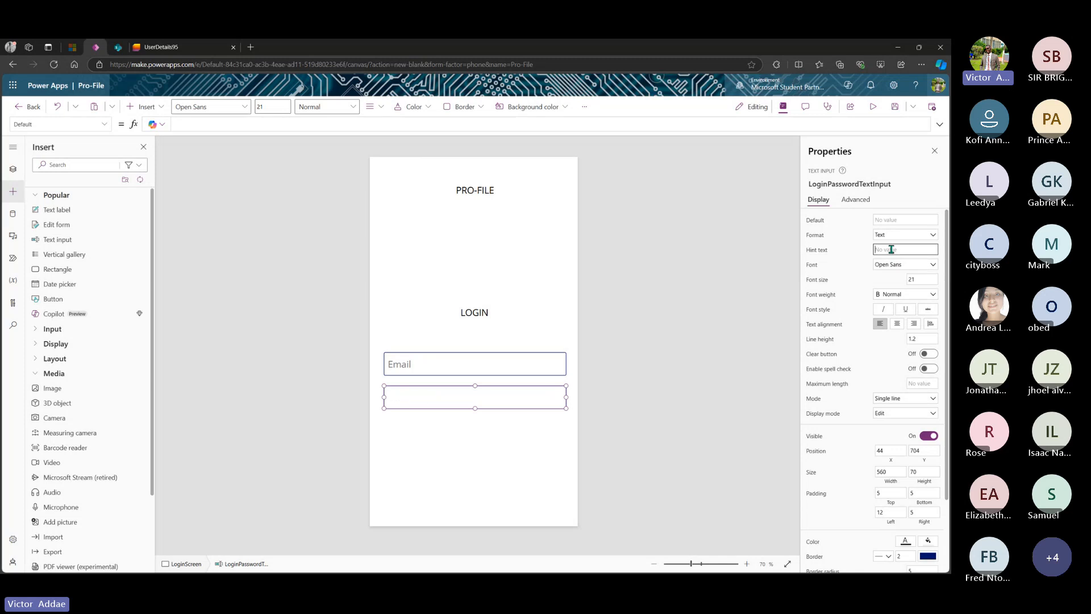
text(Password)
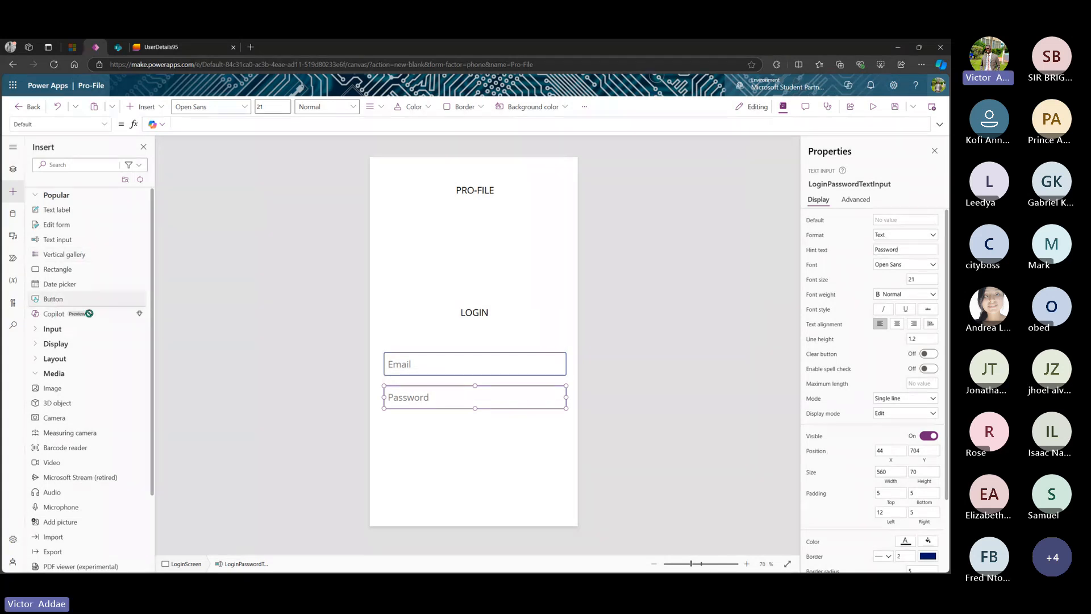
- Add a button below the Password box, rename Button1 to 'LoginButton' and narrow it
drag(54, 301, 481, 451)
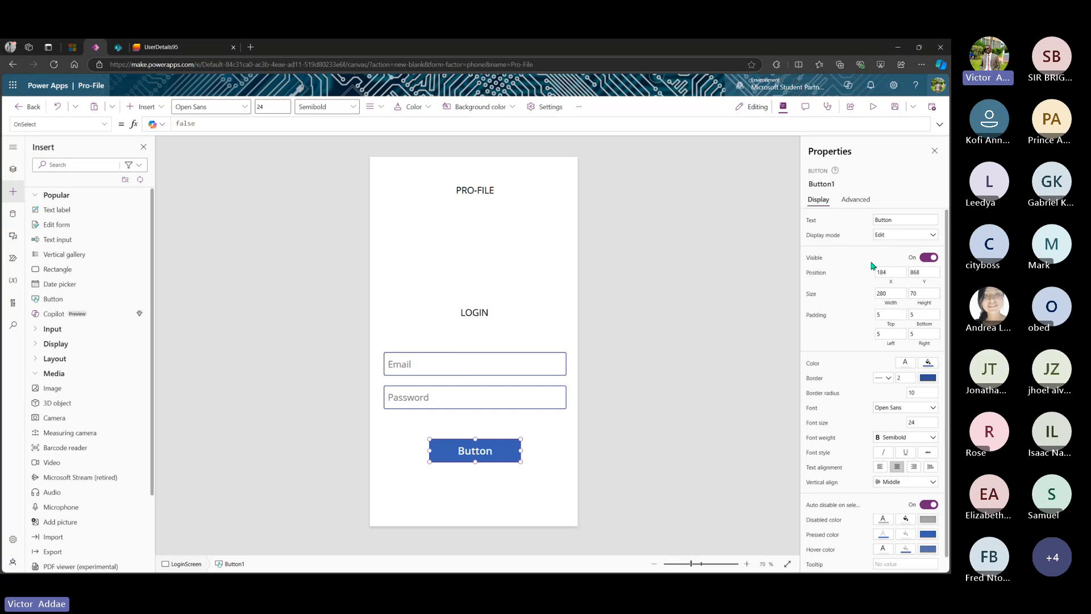
click(845, 184)
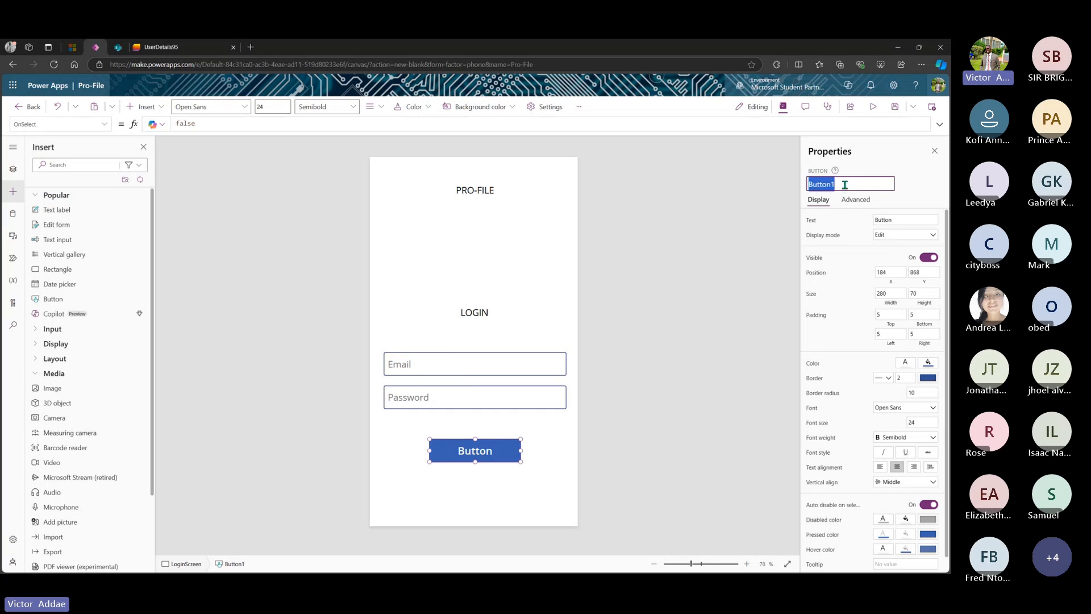
click(845, 185)
key(BackSpace)
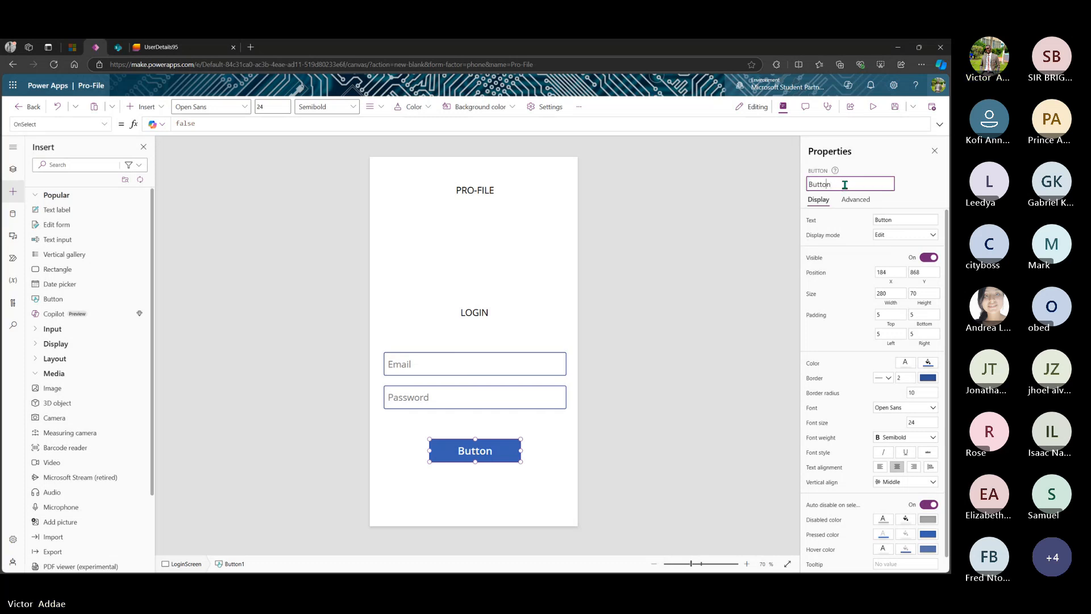
key(Home)
text(Login)
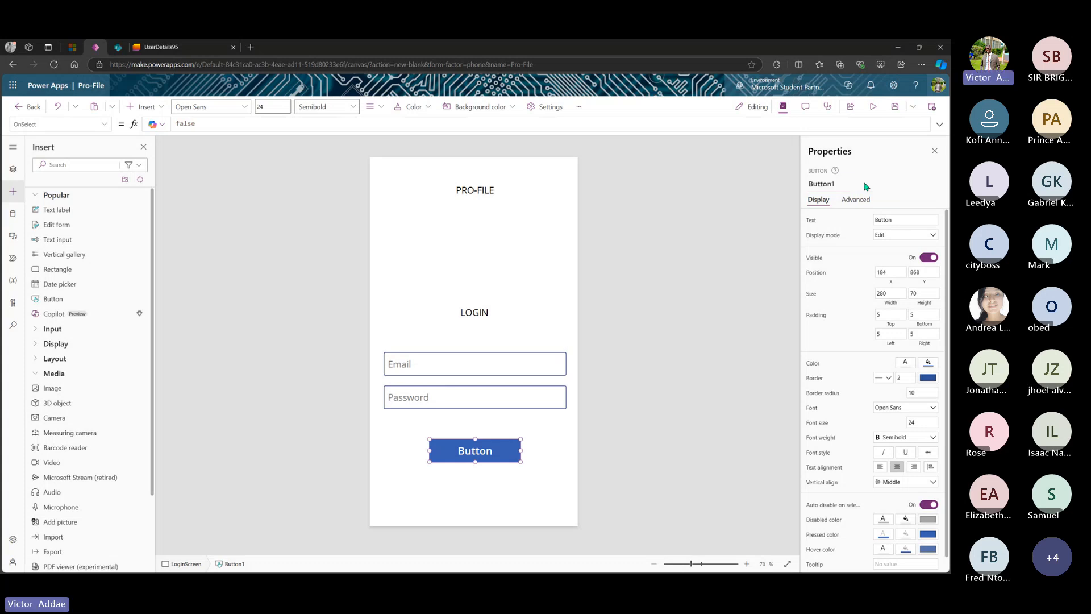
key(Return)
drag(521, 450, 486, 452)
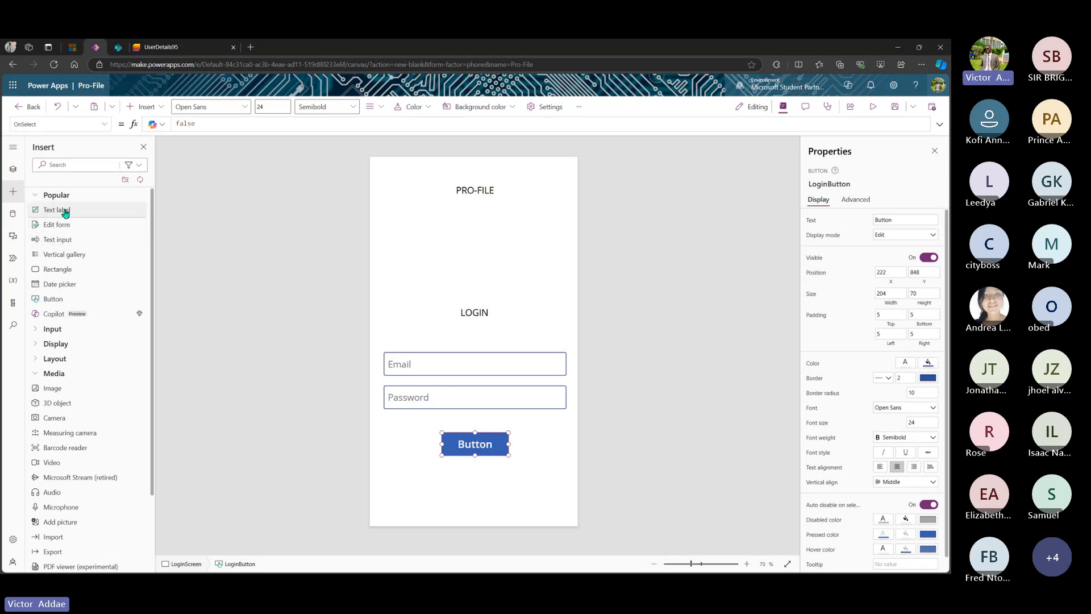
- Add a Text label beneath the button on LoginScreen
drag(64, 211, 480, 491)
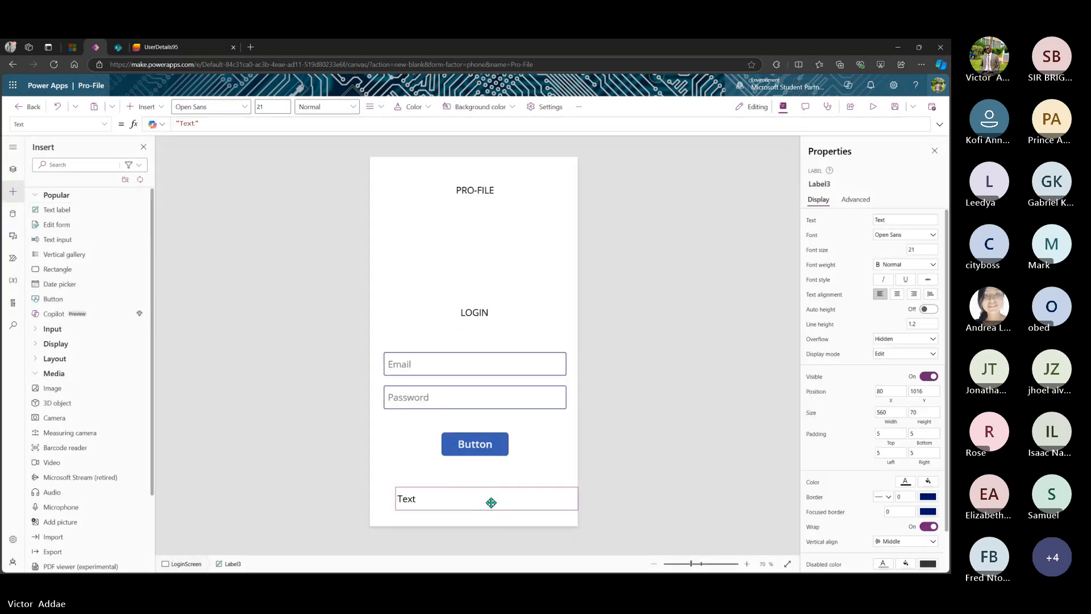
drag(489, 501, 476, 489)
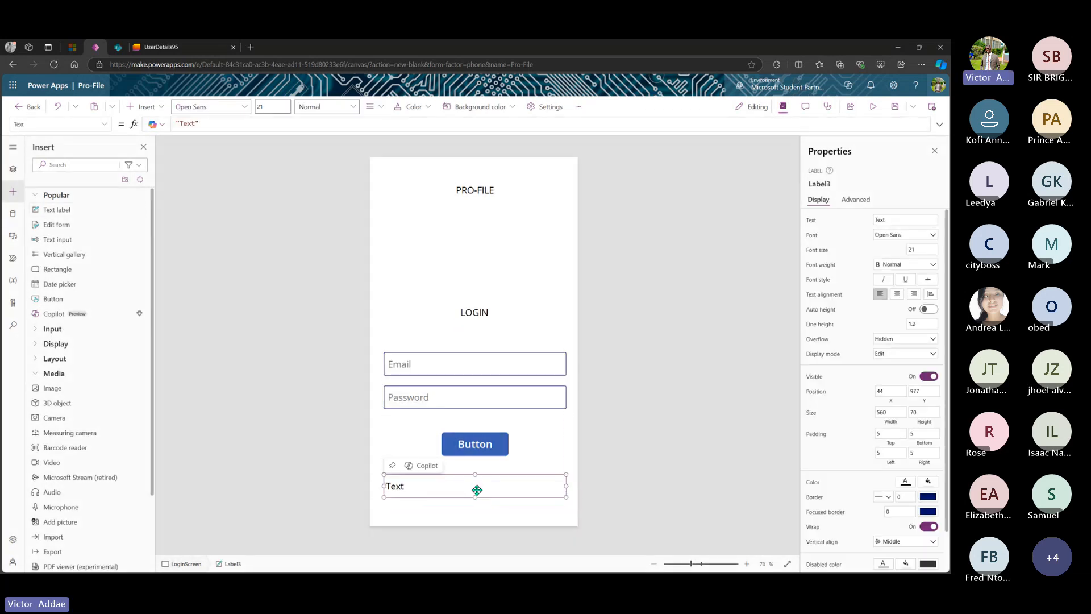
click(475, 232)
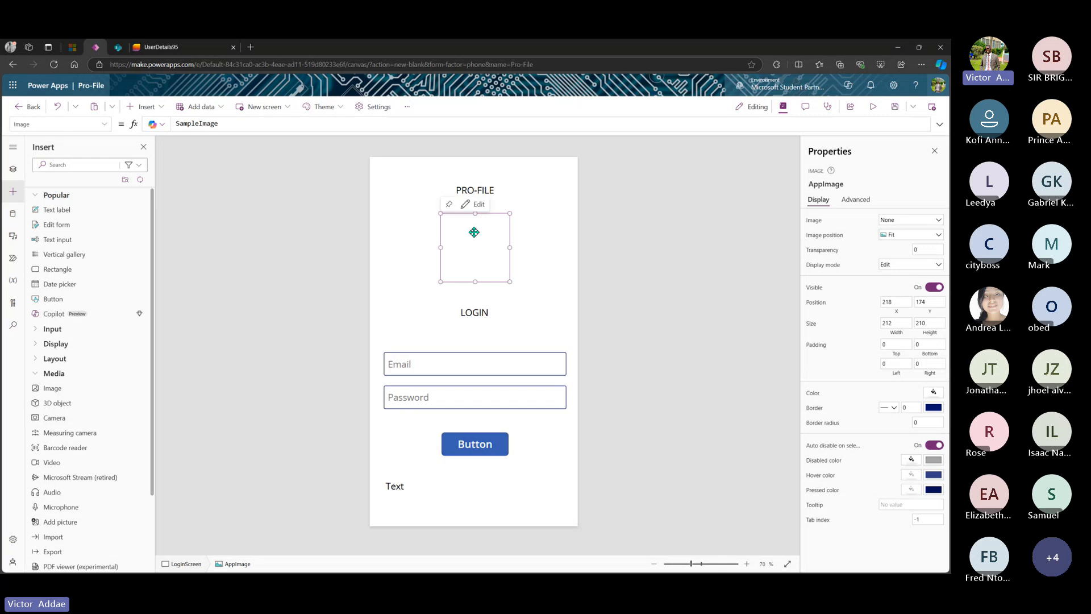
- Move the LOGIN heading, Email and Password boxes and button higher, keeping the label below
click(477, 308)
drag(477, 307, 478, 300)
drag(477, 366, 477, 335)
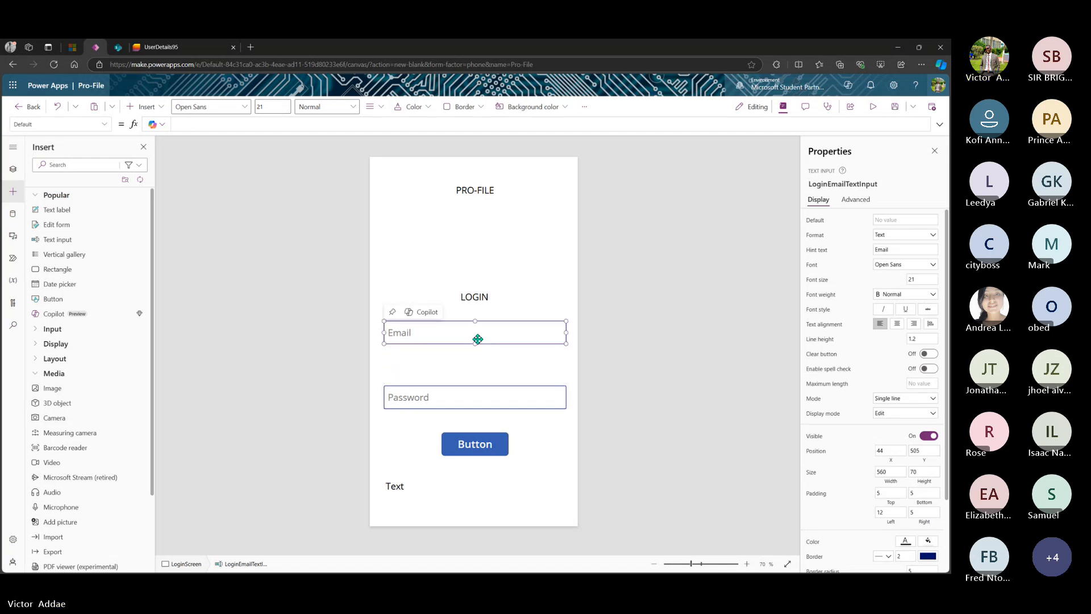
drag(473, 397, 471, 362)
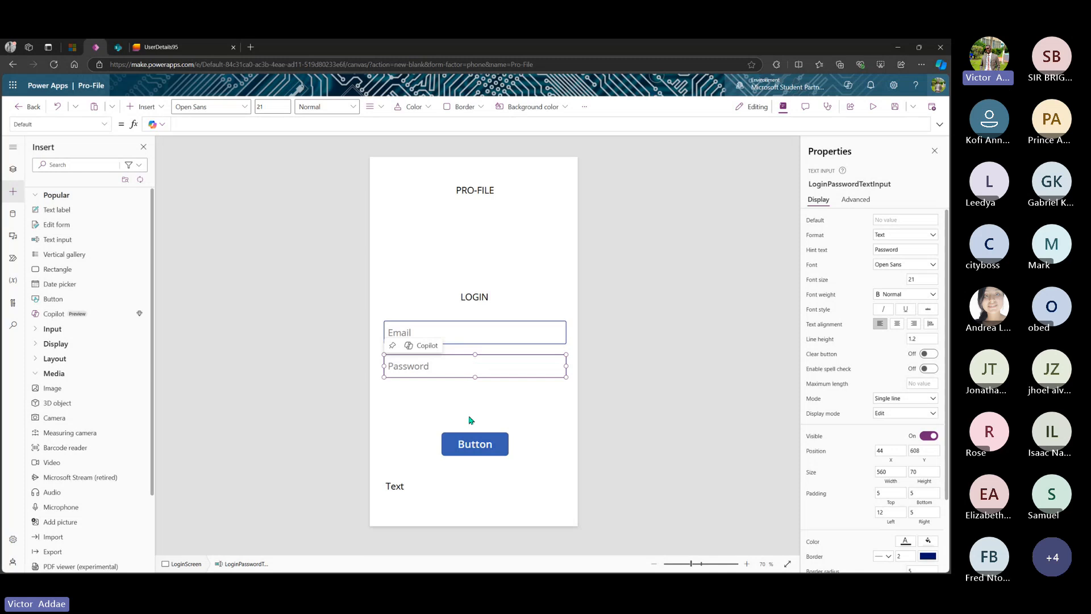
drag(479, 441, 479, 404)
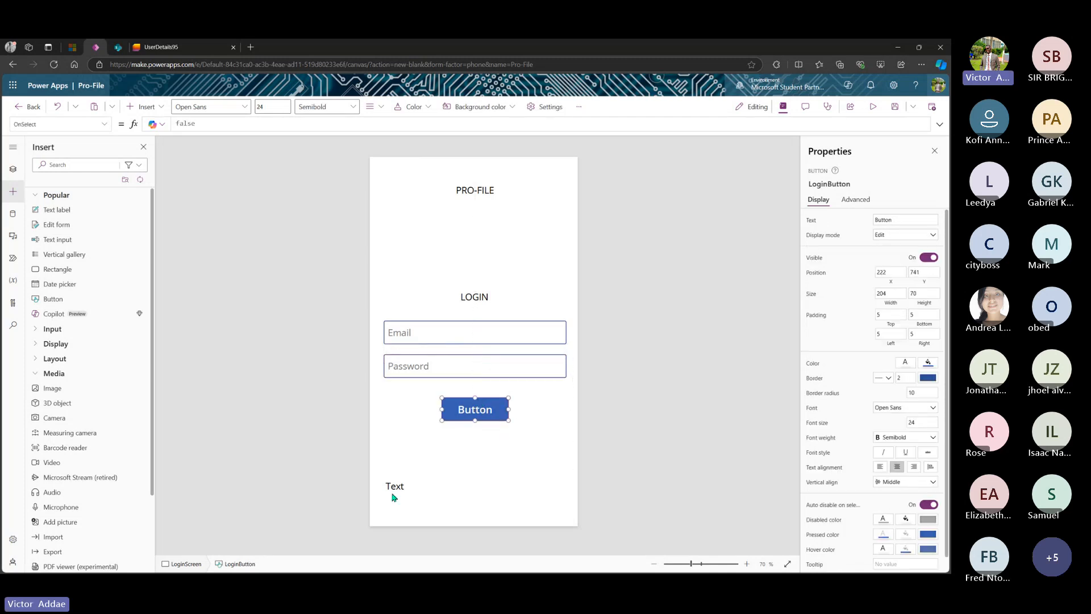
mouse_move(408, 486)
mouse_down()
mouse_move(409, 462)
mouse_move(409, 489)
mouse_up()
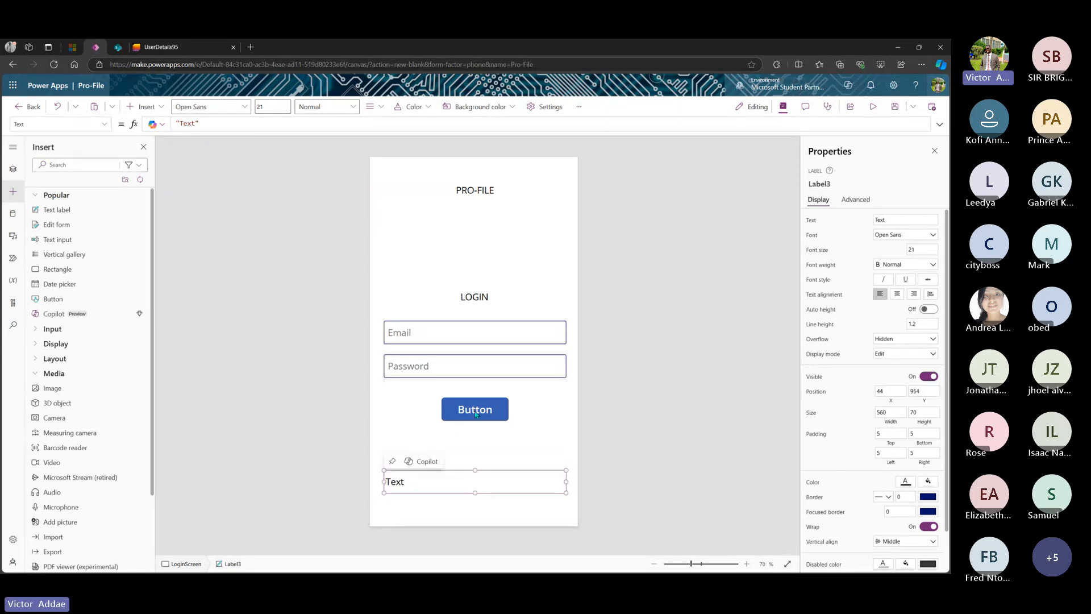
drag(476, 414, 477, 438)
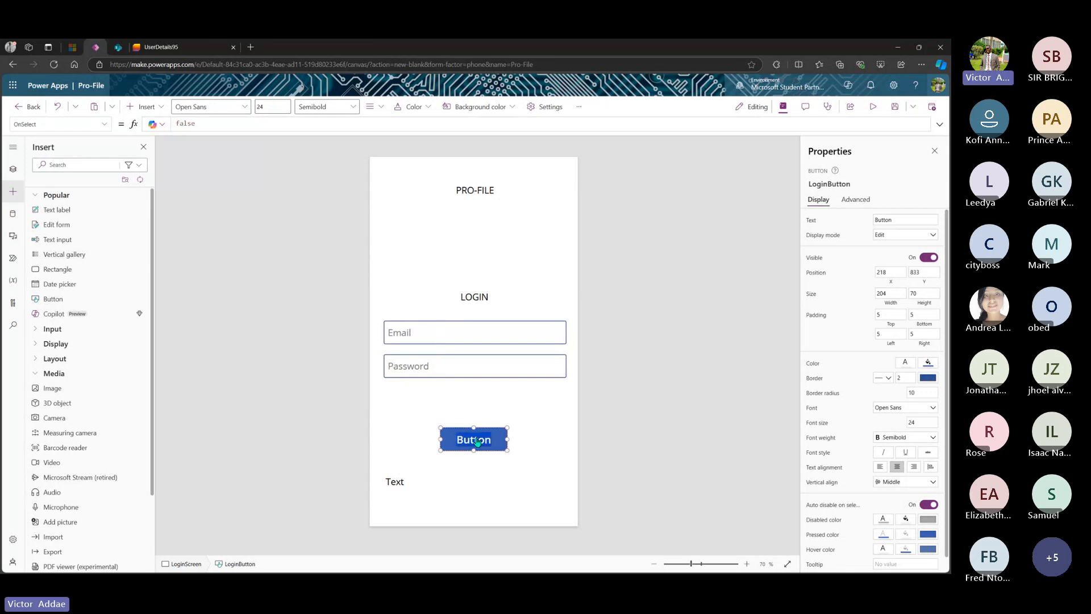
- Rename the Text label under the button to RegisterLabel
click(412, 478)
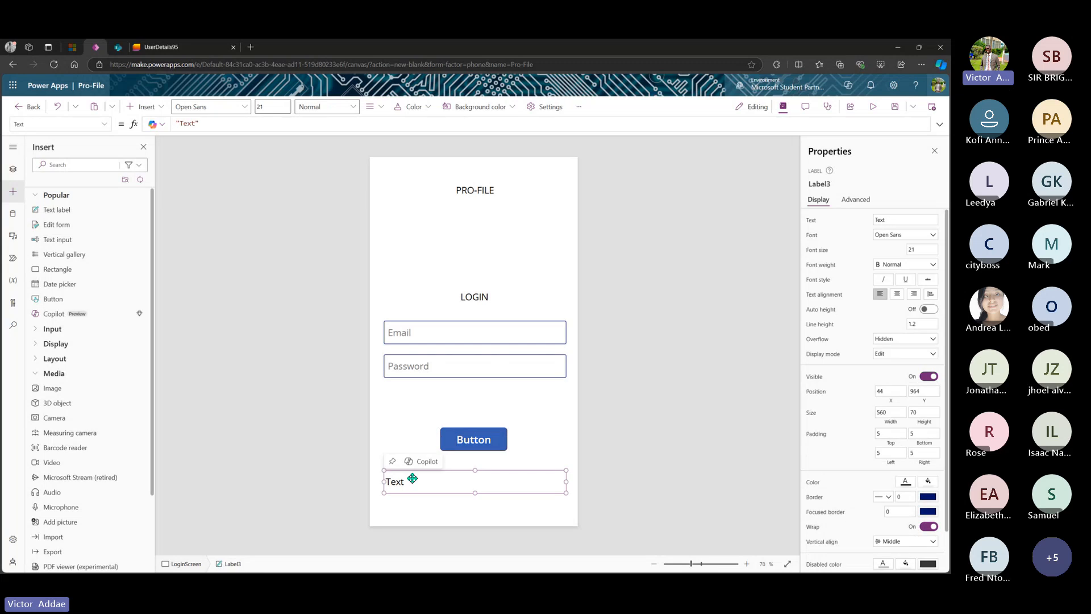
click(494, 434)
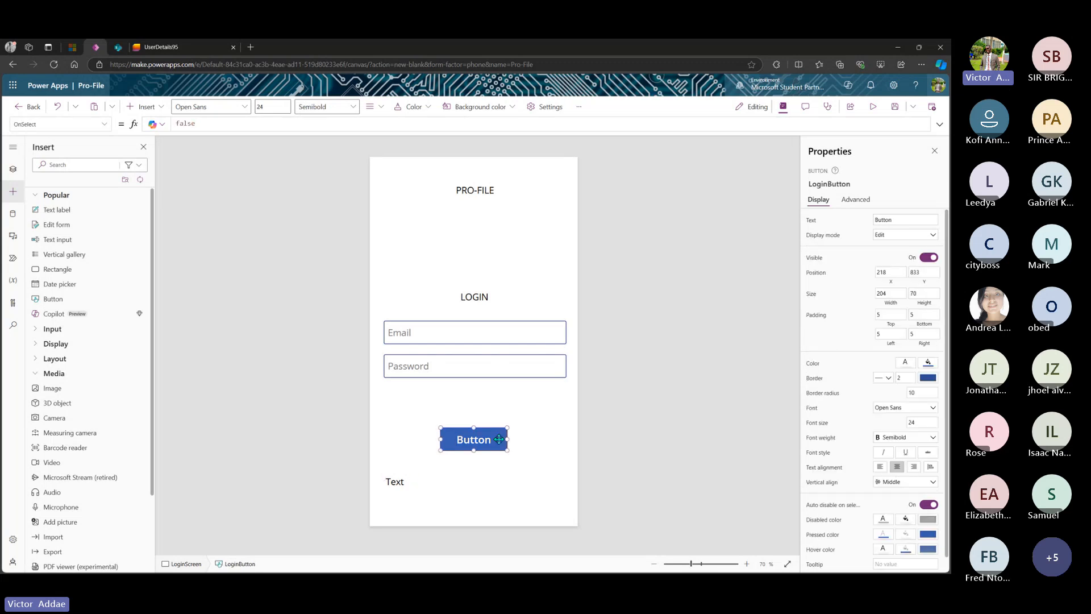
click(432, 484)
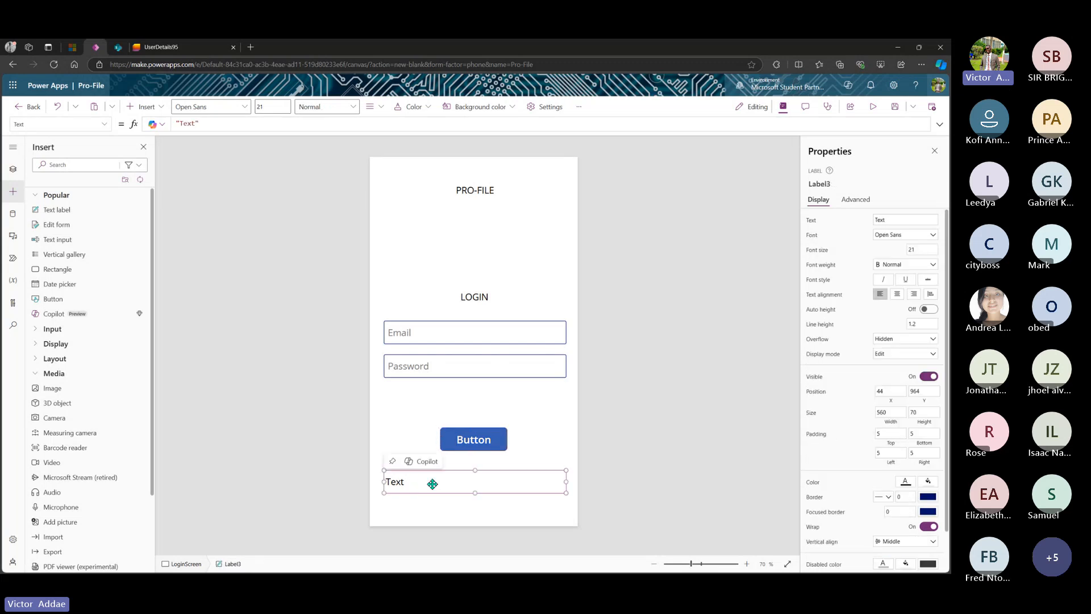
click(840, 184)
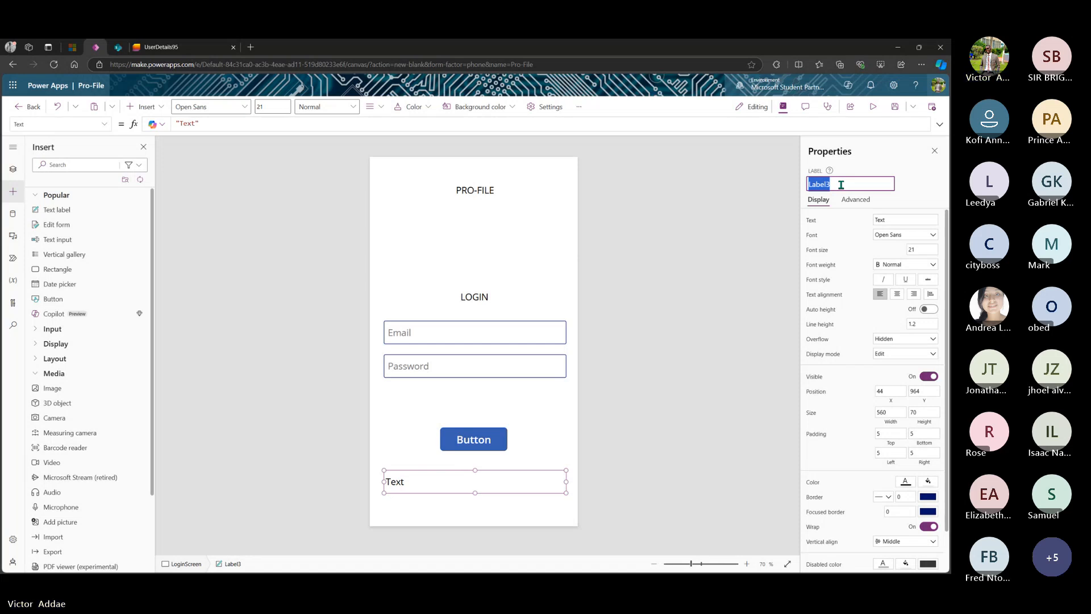
key(BackSpace)
text(RegisterLabel)
click(860, 227)
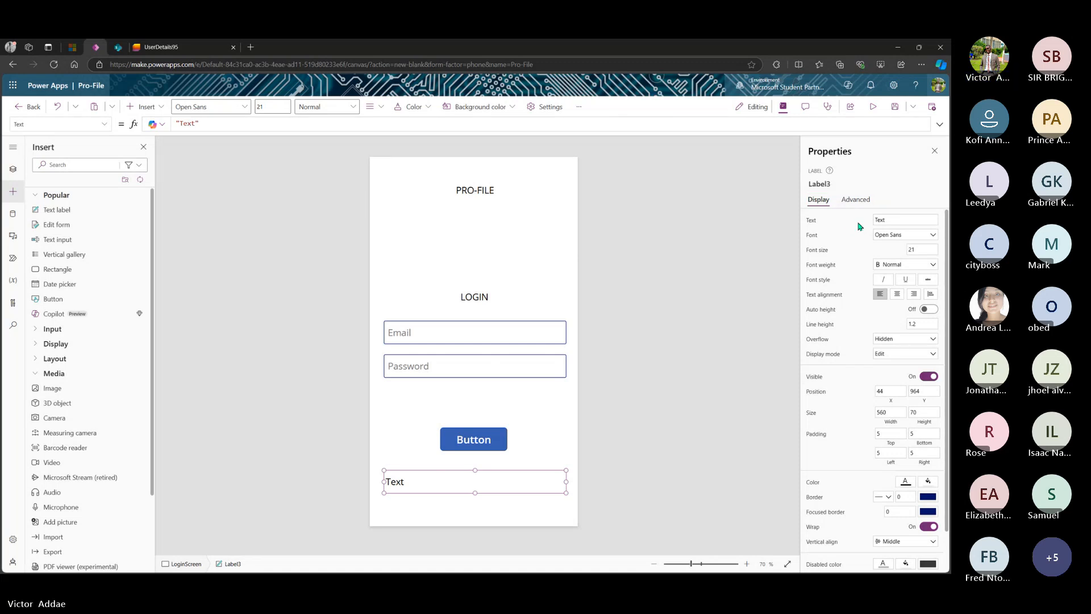
- Make the label read "New User? Register" and narrow it to fit under the button
click(897, 222)
drag(897, 223, 871, 226)
click(410, 487)
click(411, 488)
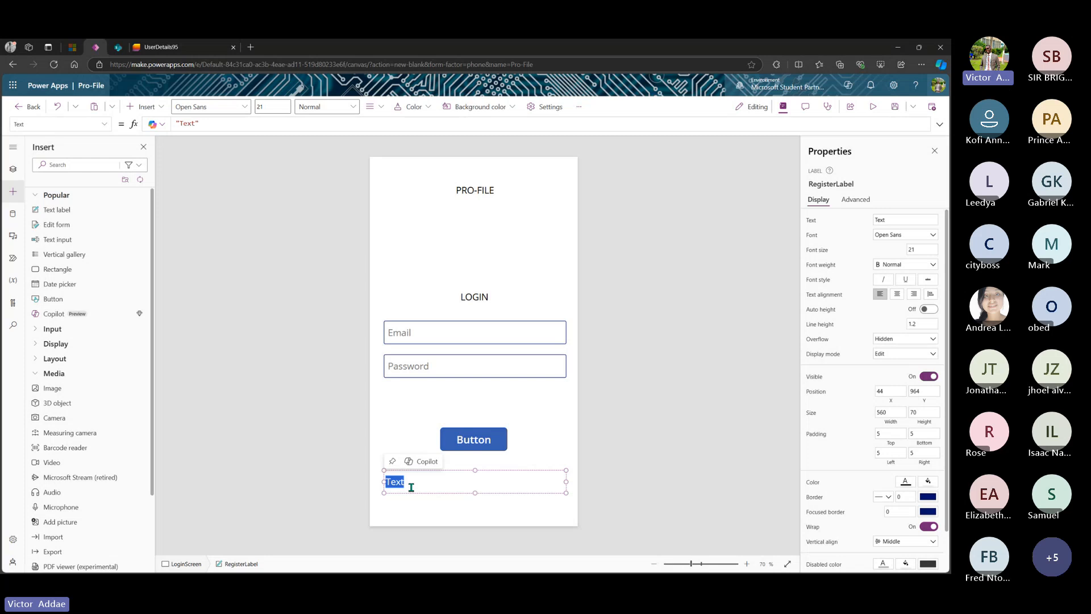
text(New Us)
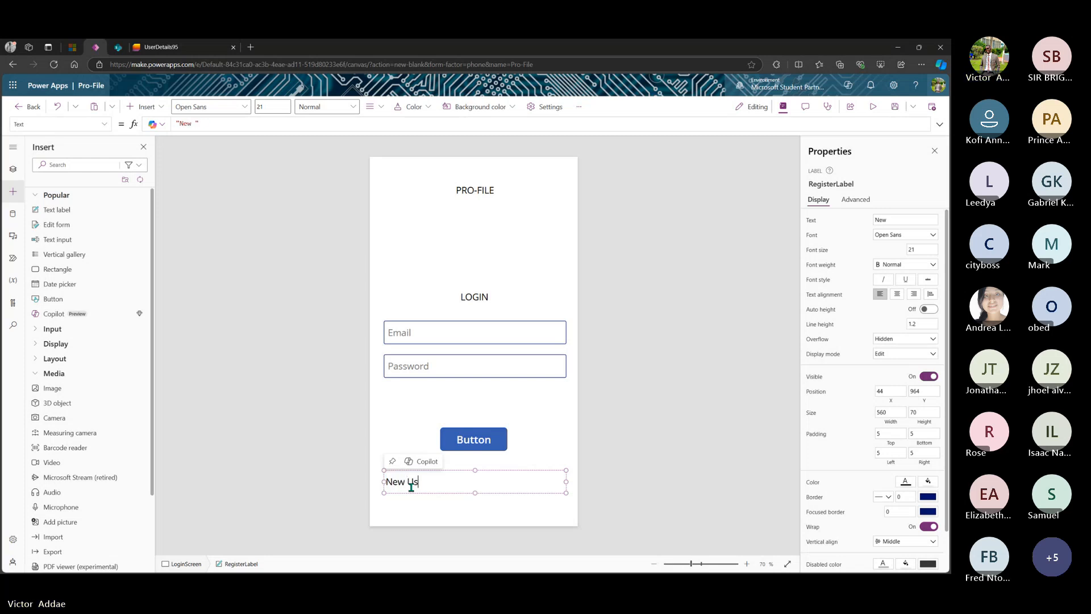
text(er)
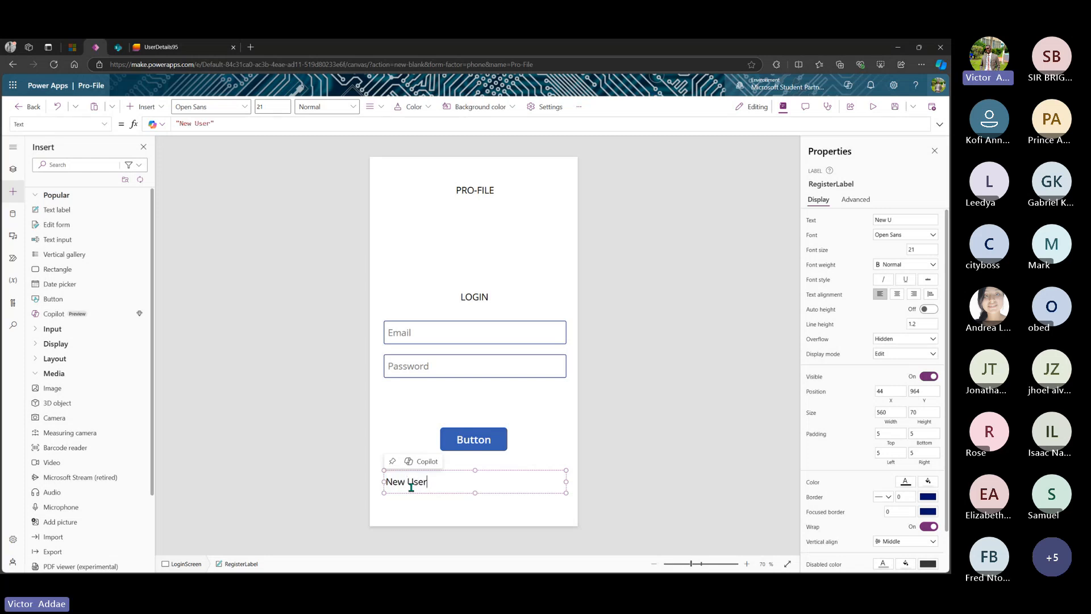
text(? R)
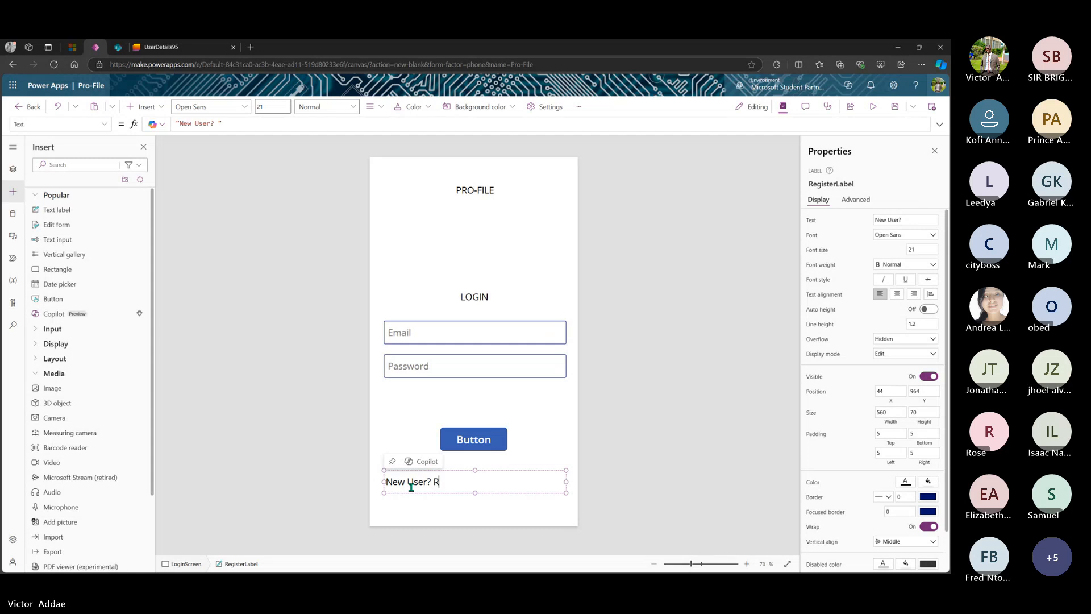
text(egister)
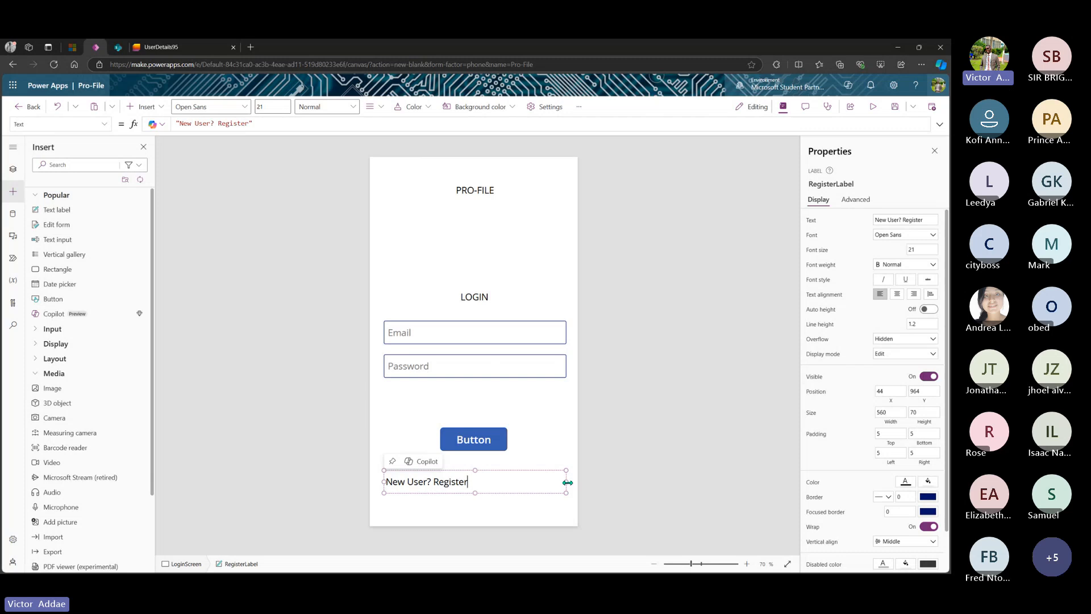
drag(568, 483, 488, 483)
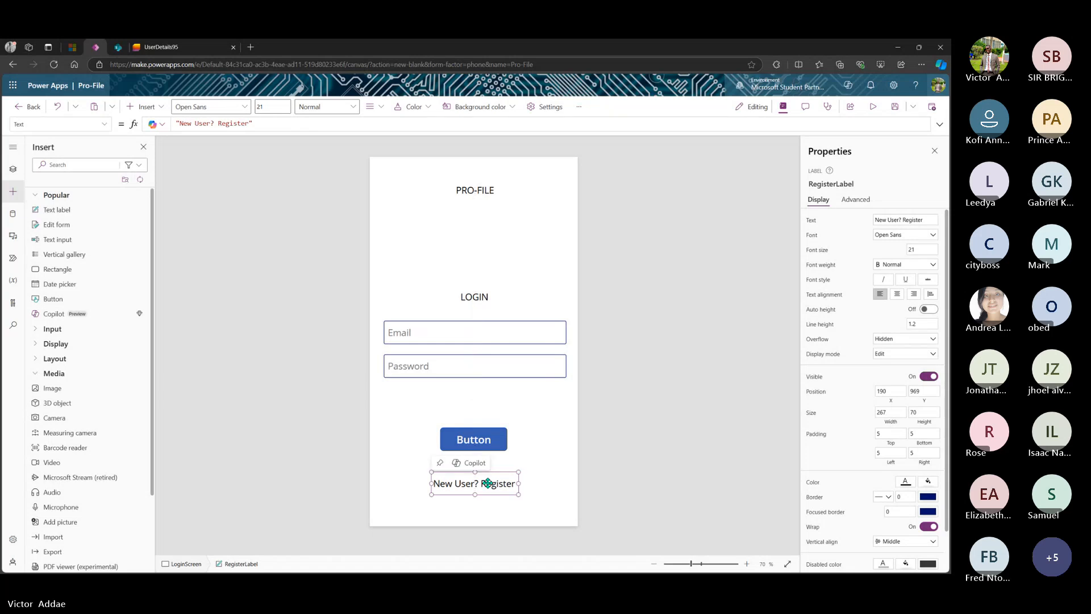
- Change LoginButton's caption from Button to Login
click(483, 440)
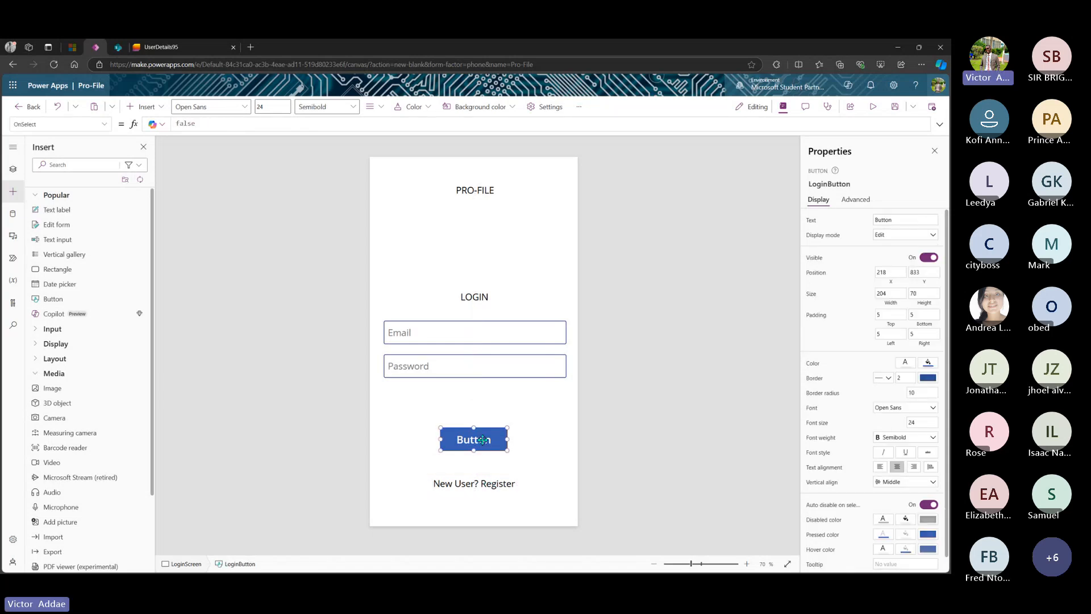
double_click(482, 439)
text(Login)
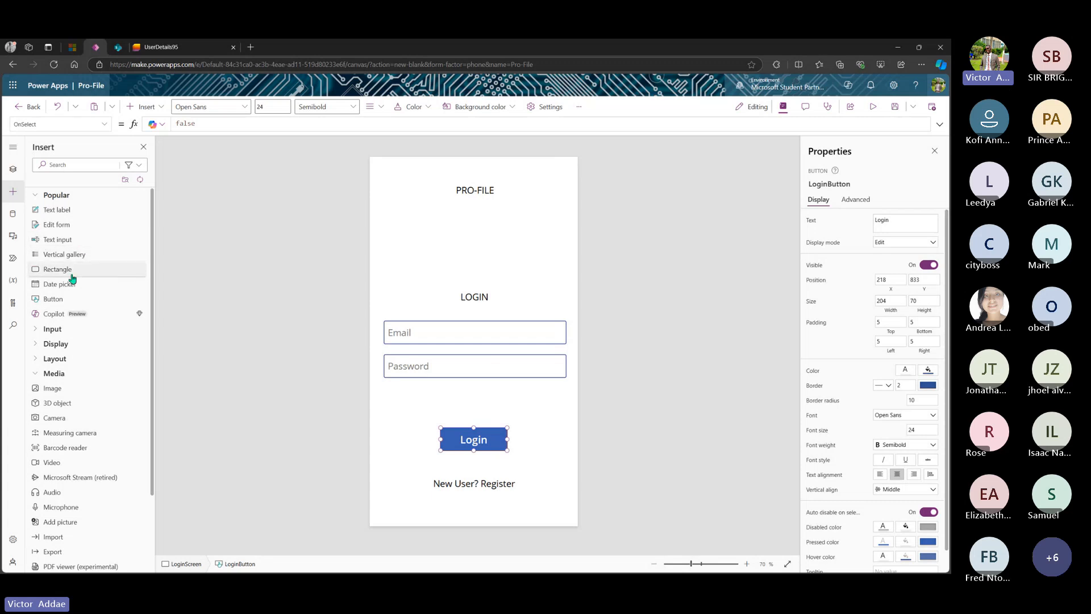
- Add a Text label above the Login button and name it ForgottenPasswordLabel
drag(73, 212, 479, 400)
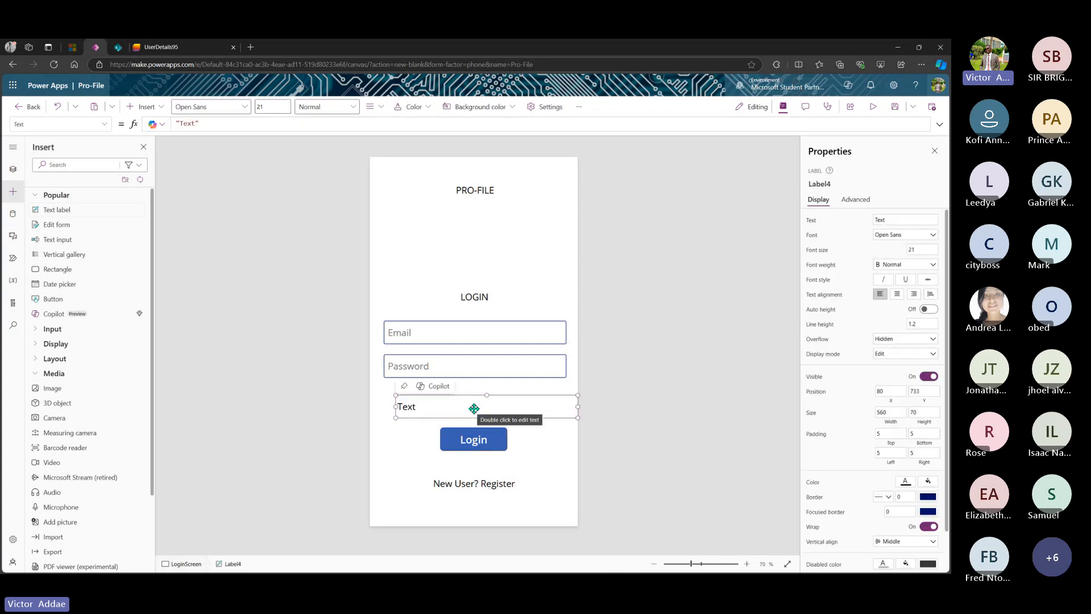
click(837, 187)
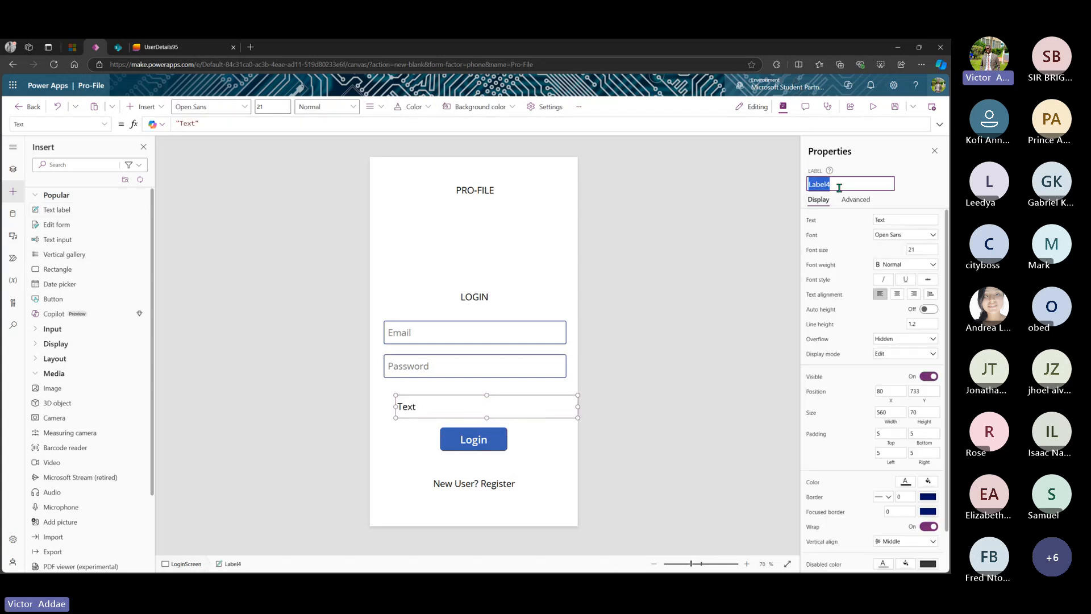
click(839, 188)
key(BackSpace)
text(ForgottenPassword)
key(Return)
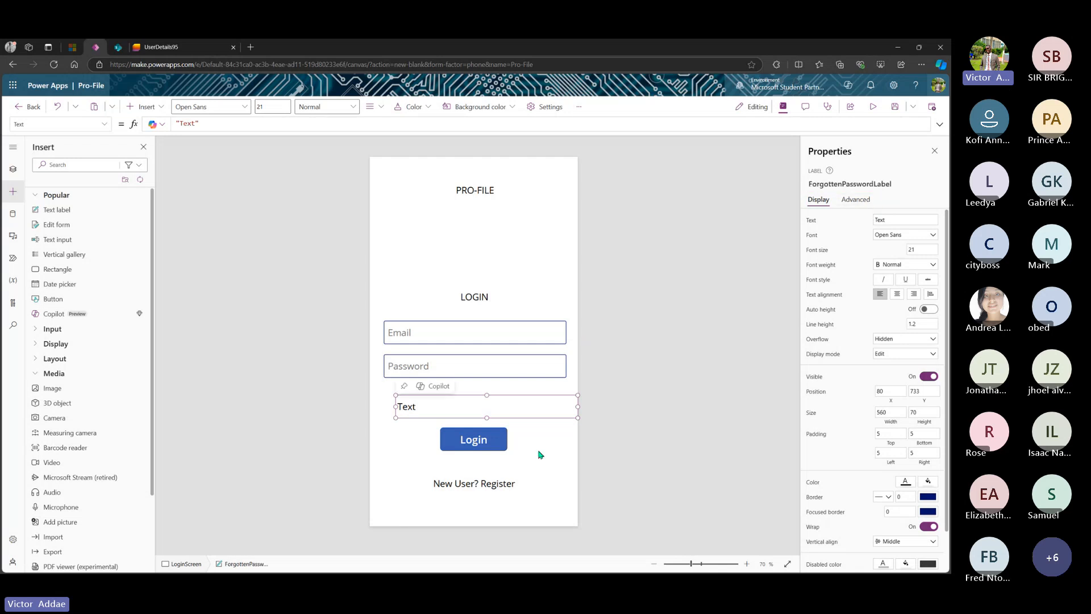
- Make the label read "Forgotten Password?" and narrow it to centre it
drag(453, 410, 453, 410)
text(Forgot)
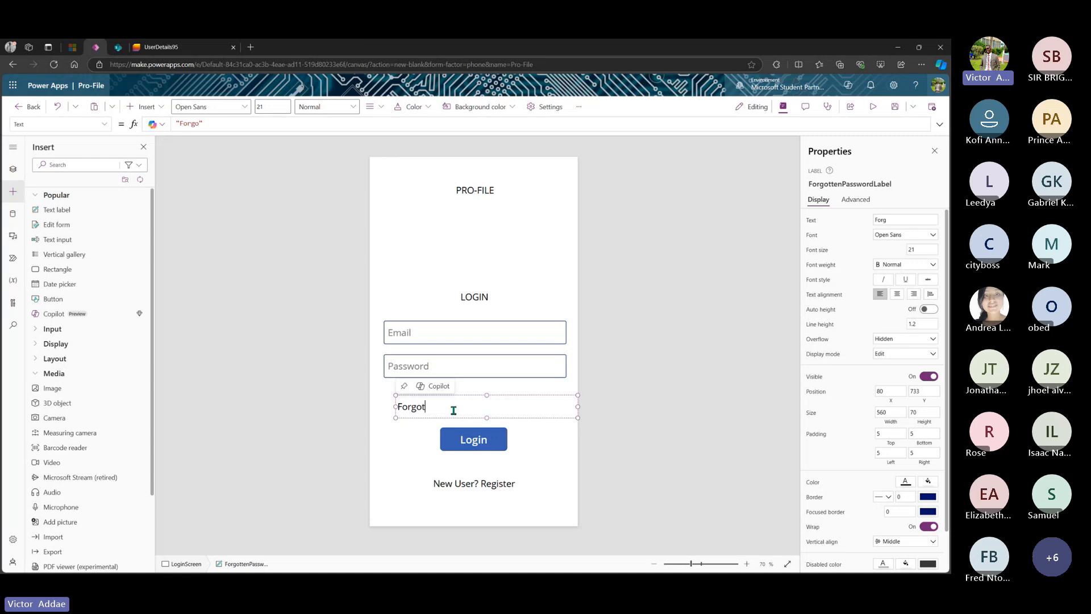
text(ten Pa)
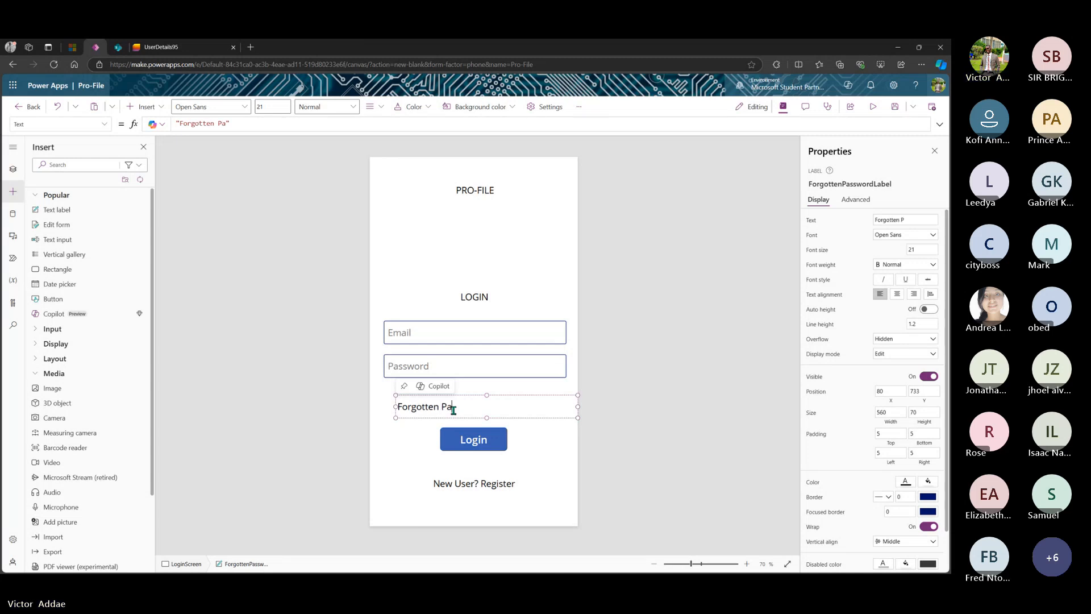
text(ssword?)
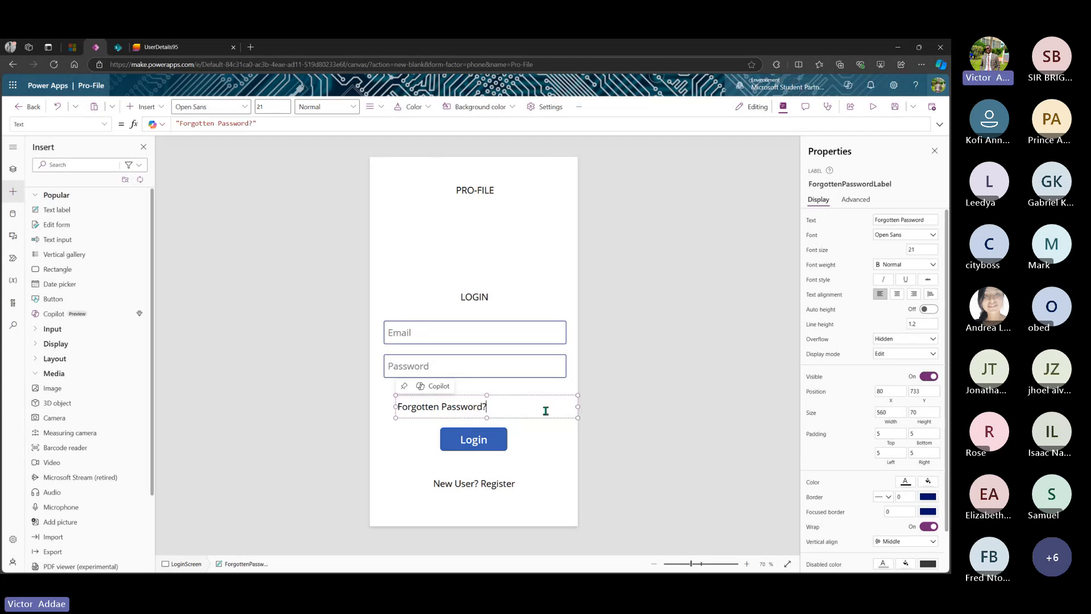
drag(578, 406, 492, 393)
- Check the image, PRO-FILE title and Login button, then show the new-screen templates in Tree view
click(509, 237)
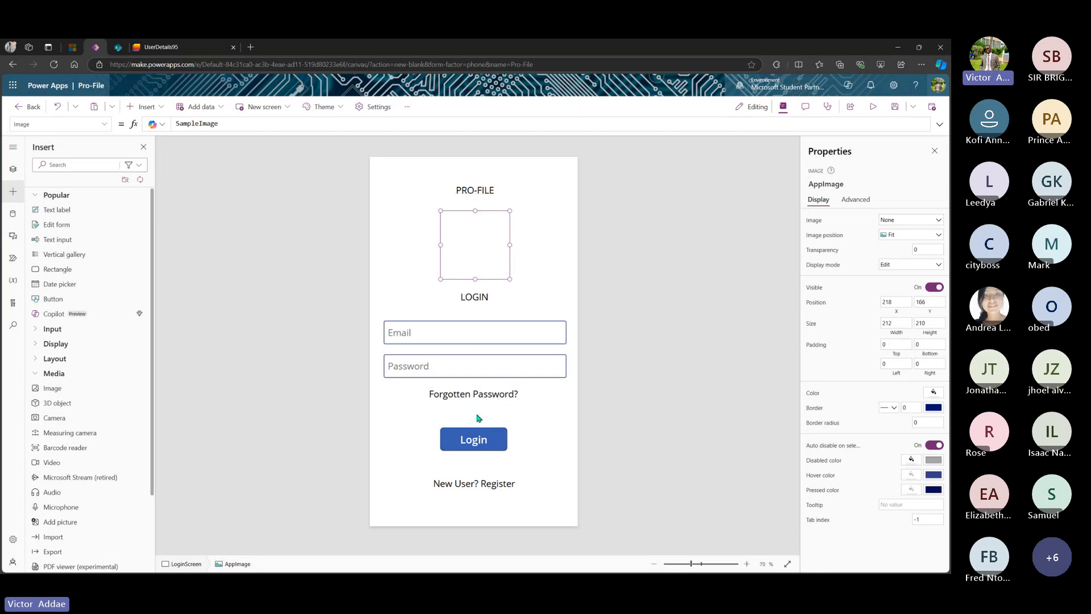
click(487, 189)
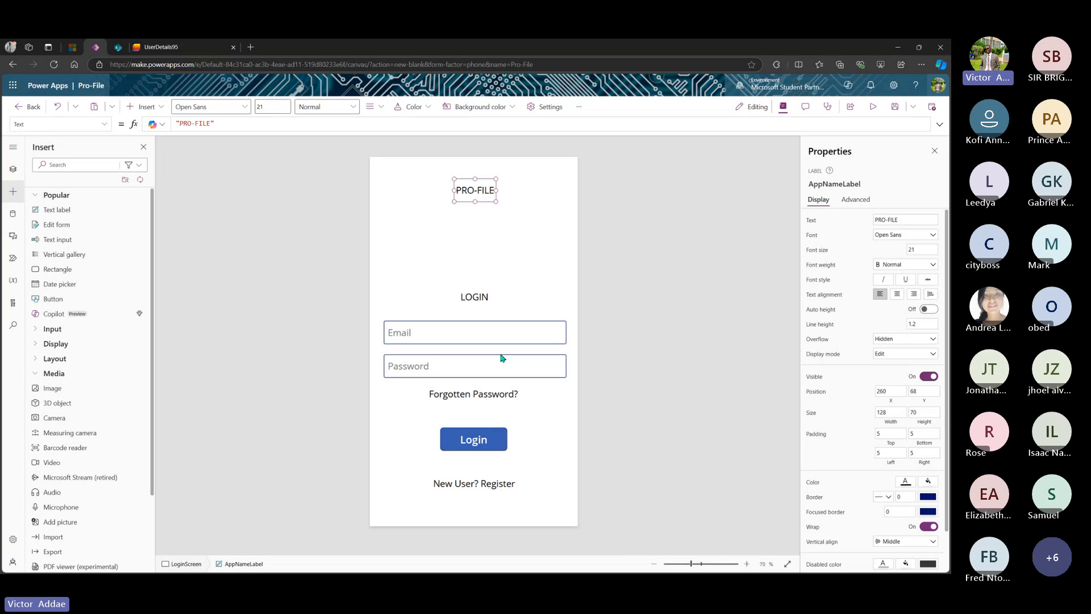
click(492, 443)
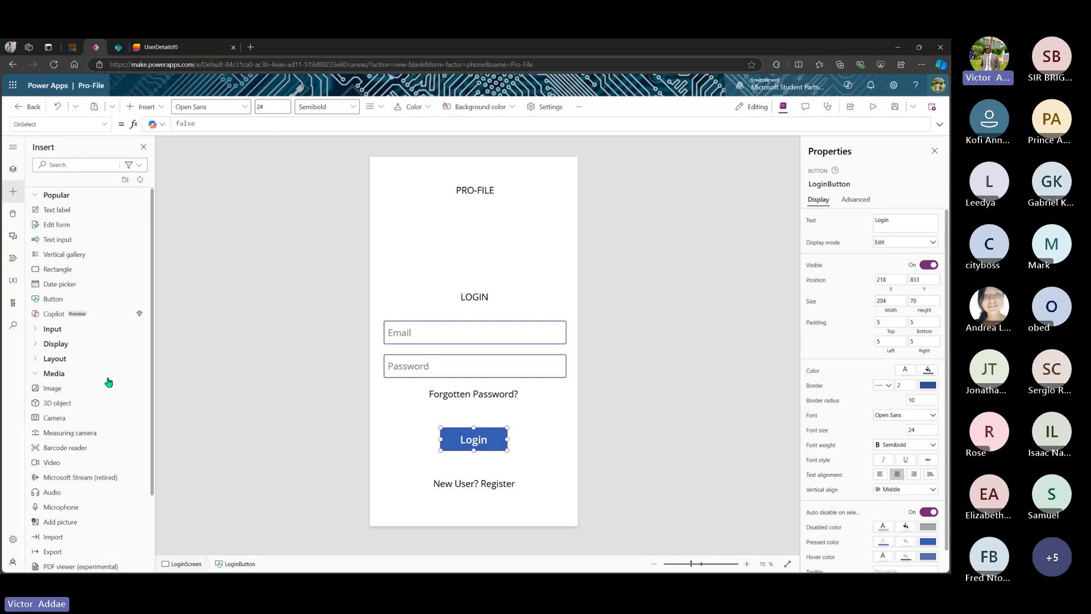
click(12, 168)
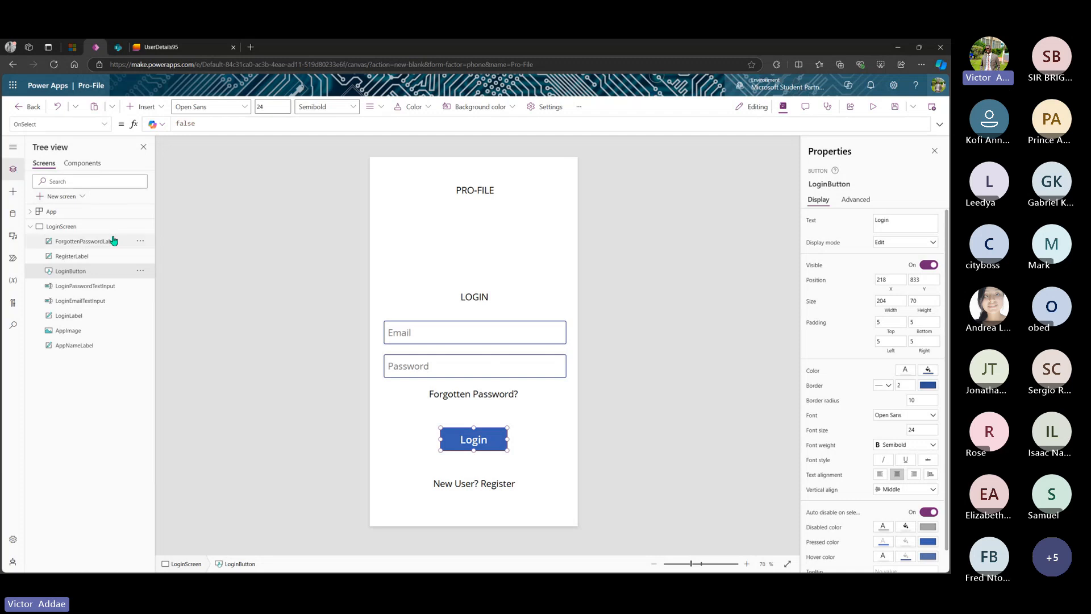
click(76, 196)
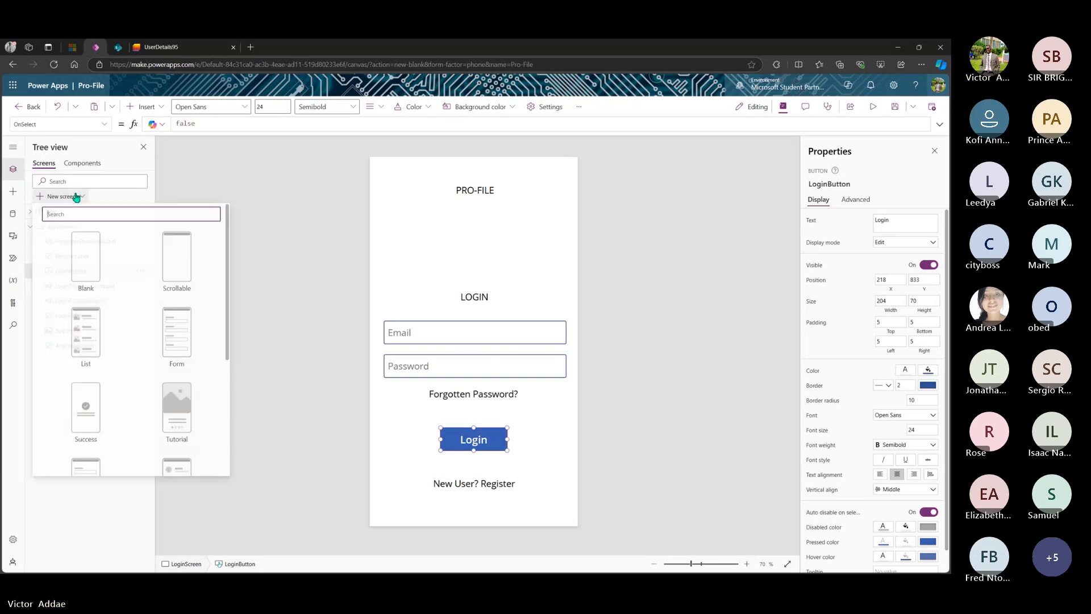
- Add a blank screen and rename it ForgottenPasswordScreen
click(93, 264)
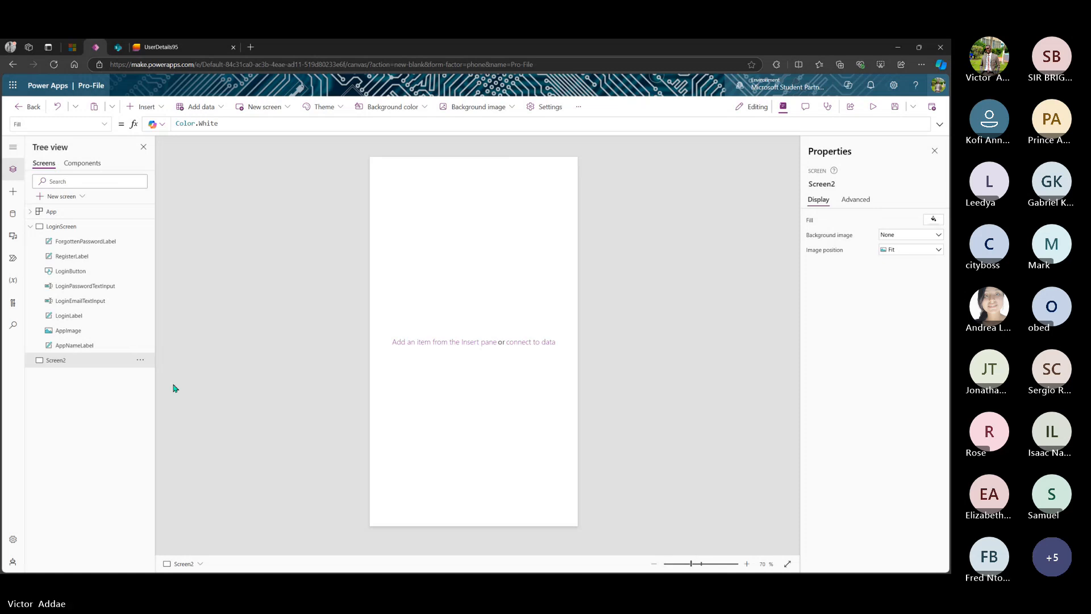
click(140, 361)
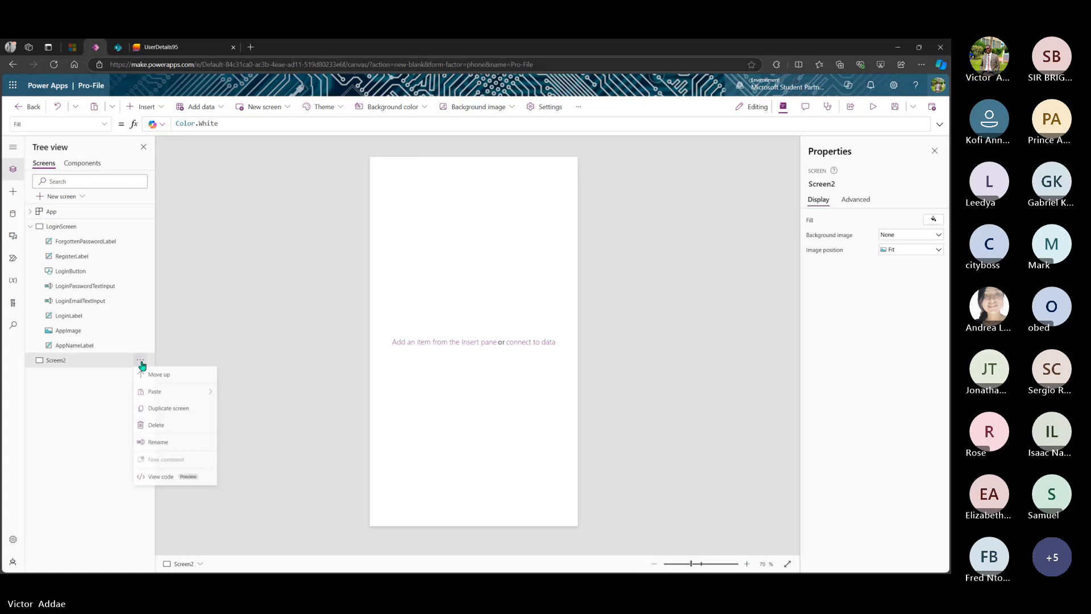
click(114, 364)
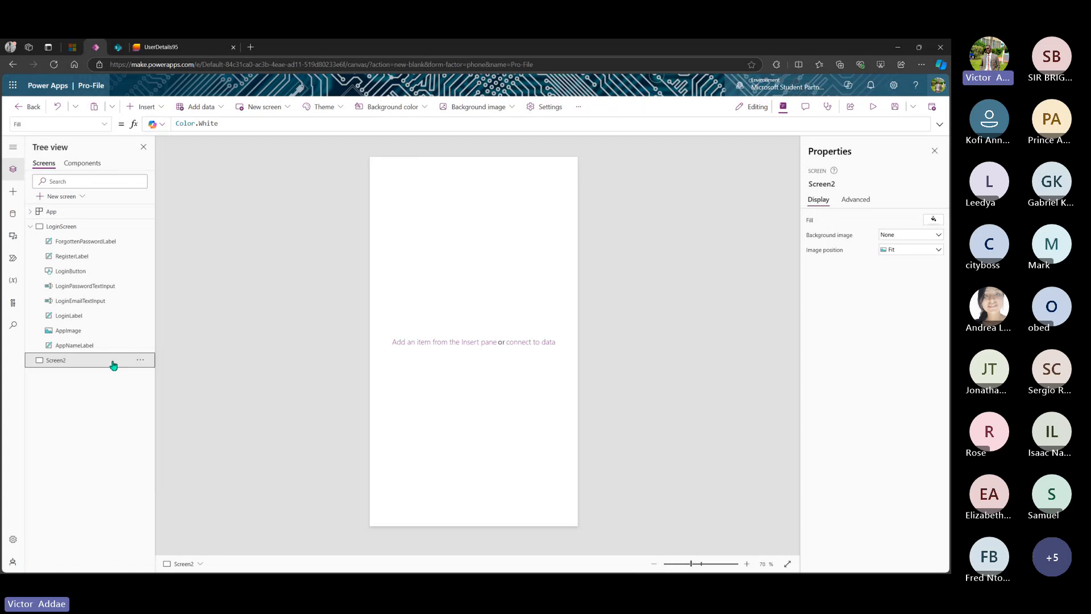
double_click(114, 364)
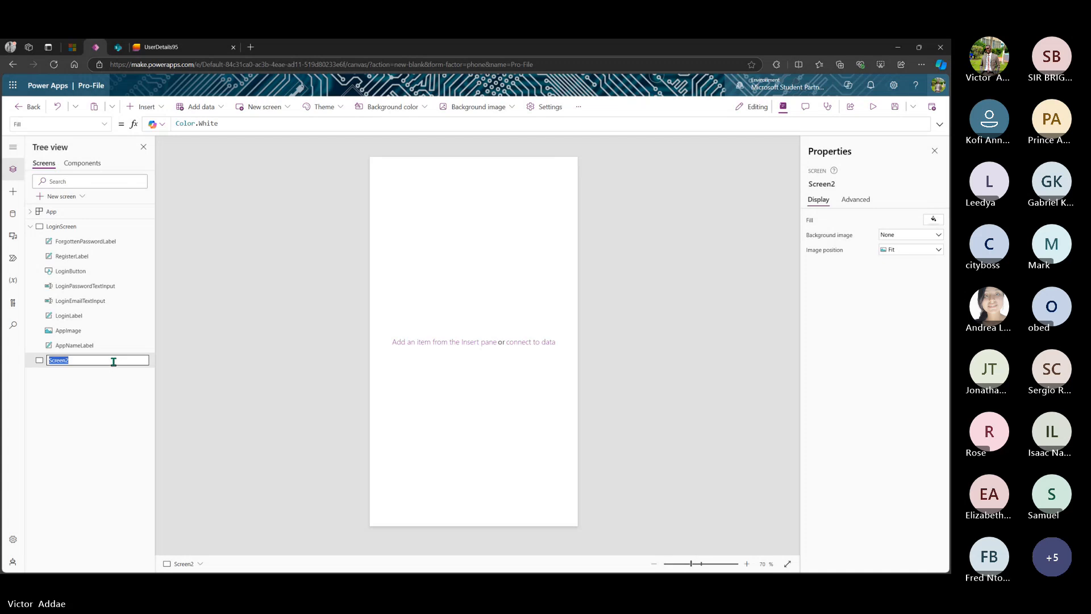
text(Screen)
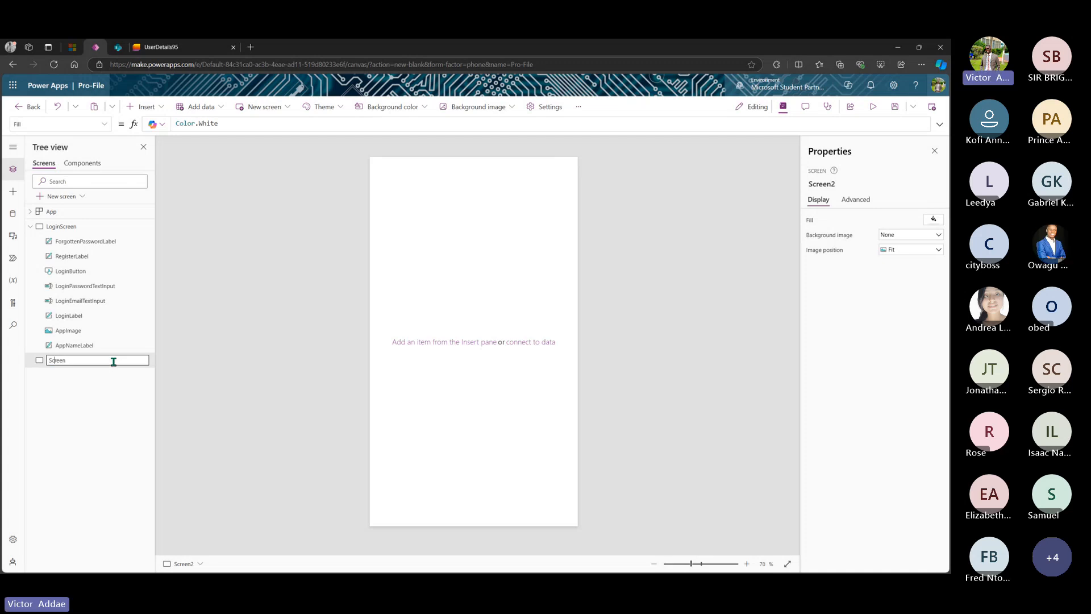
key(Home)
text(F)
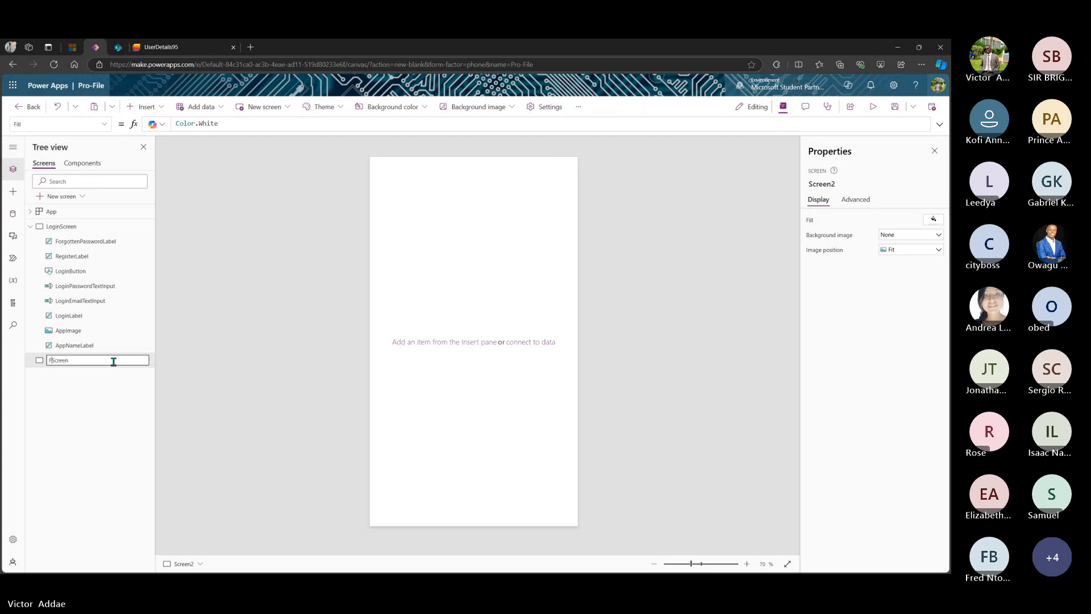
text(orgottenPassword)
key(Return)
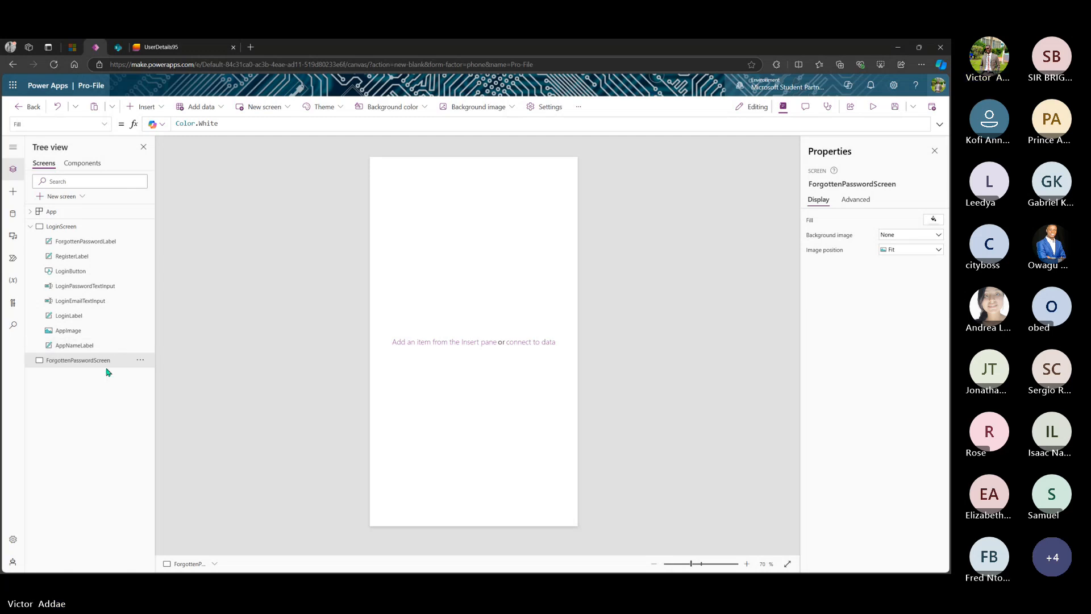
click(78, 197)
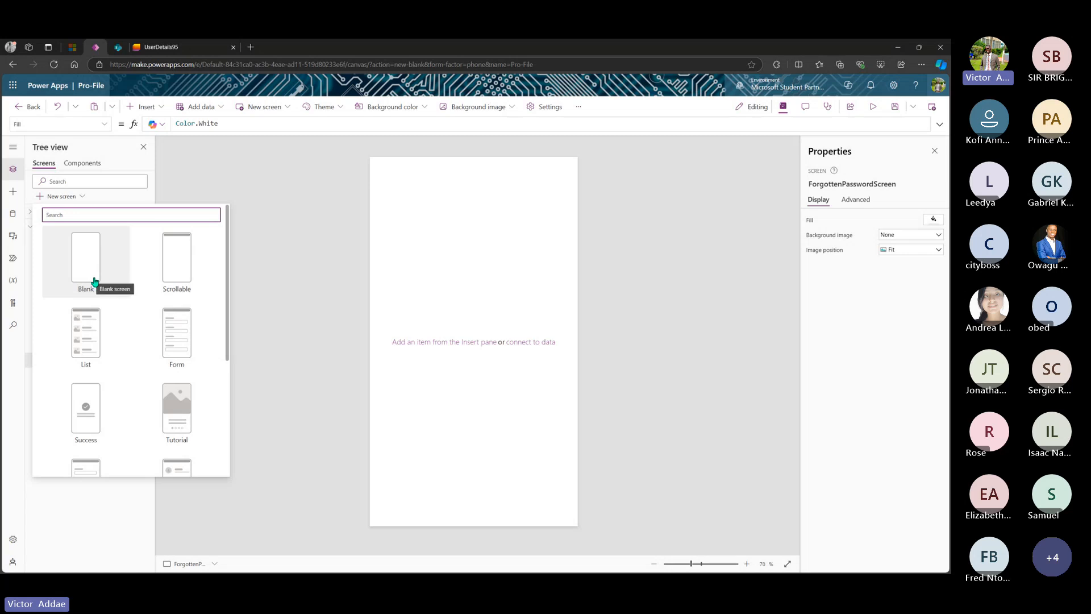
- Add a narrowed RESET PASSWORD title label to ForgottenPasswordScreen, with a text input beneath it
click(308, 242)
click(88, 362)
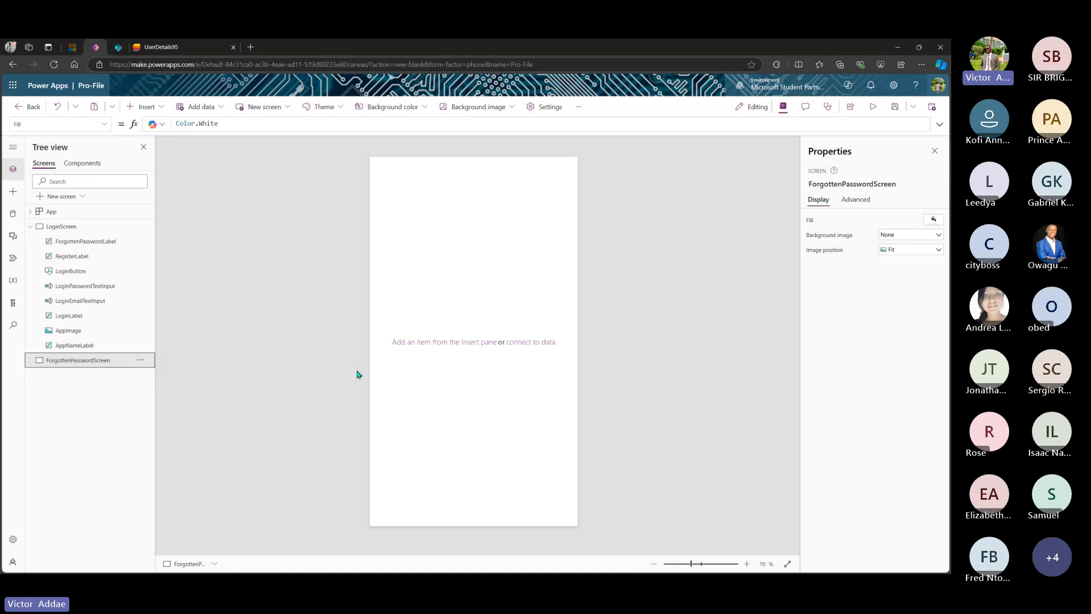
click(12, 193)
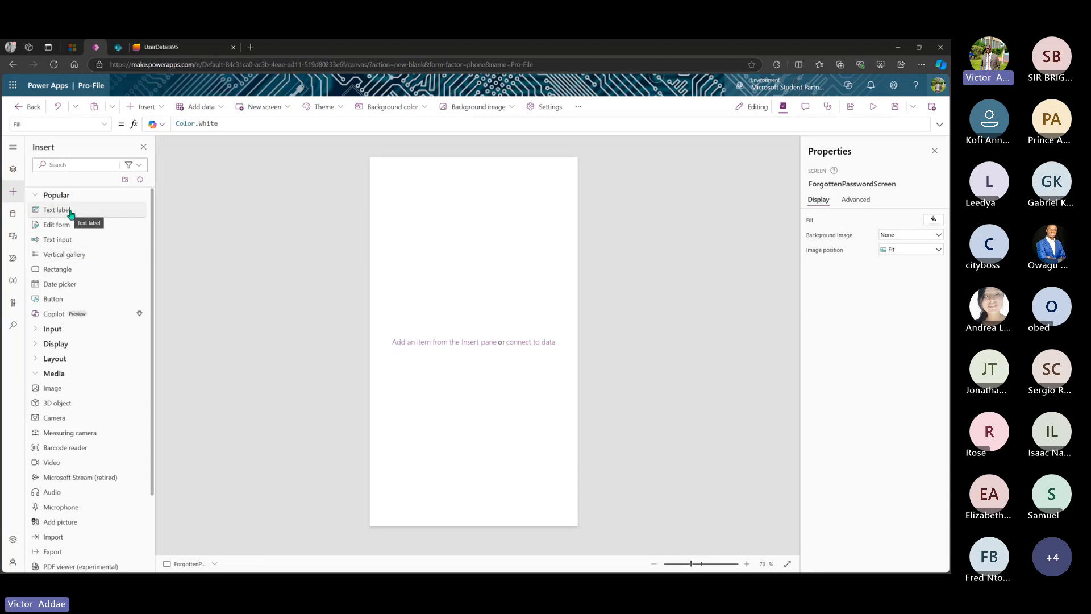
drag(70, 214, 487, 219)
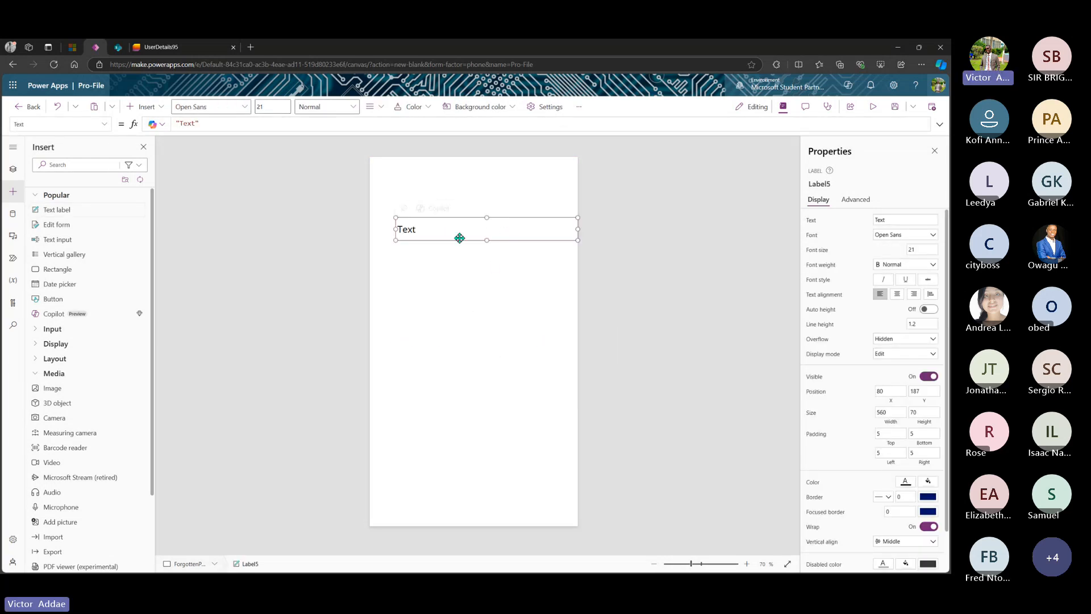
double_click(454, 236)
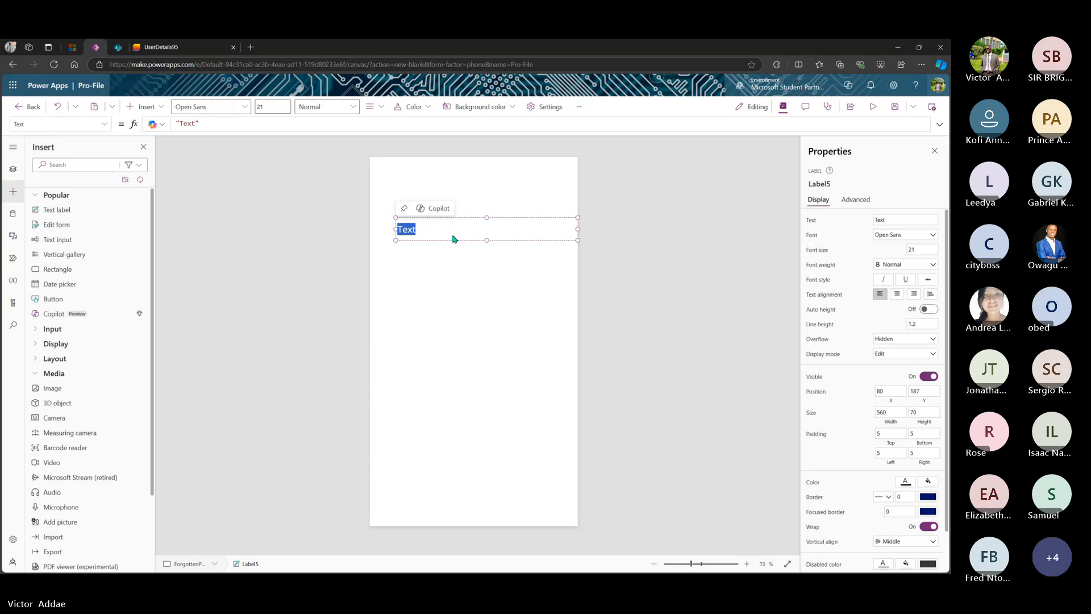
text(RESET )
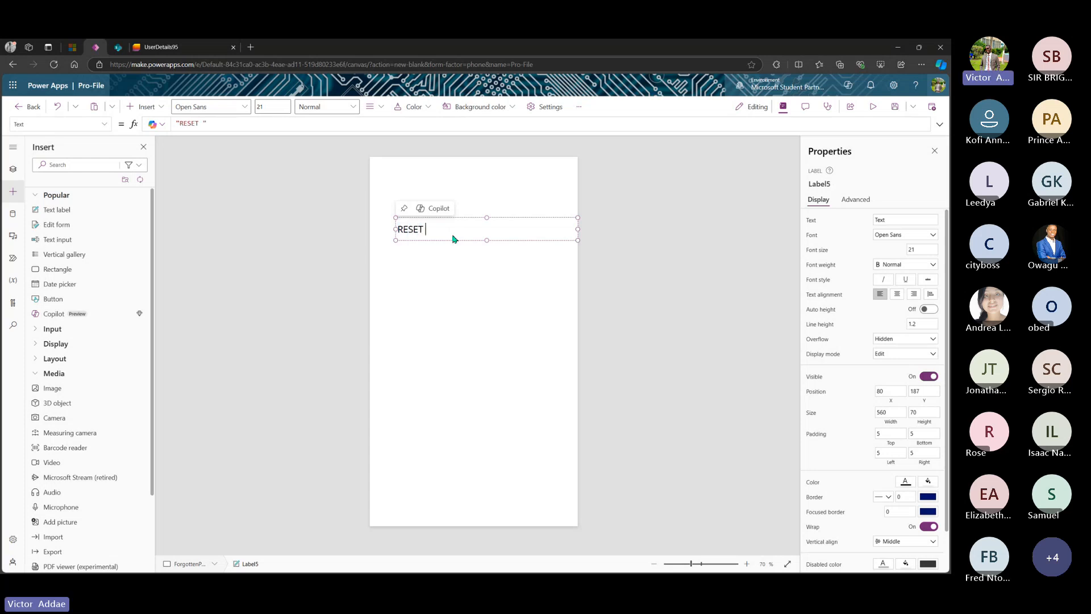
text(PASSWORD)
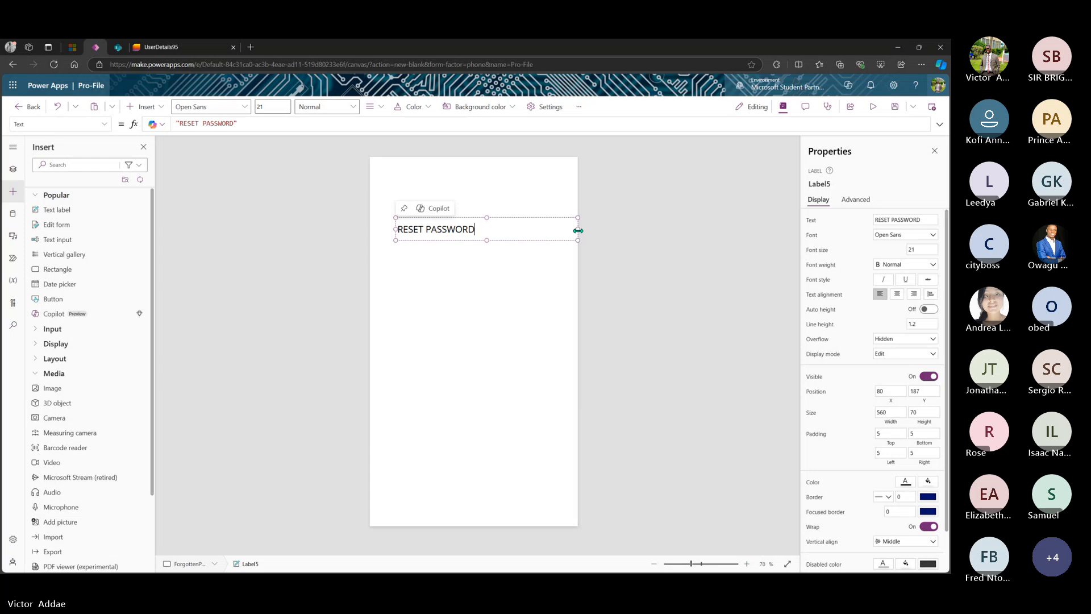
drag(577, 229, 482, 215)
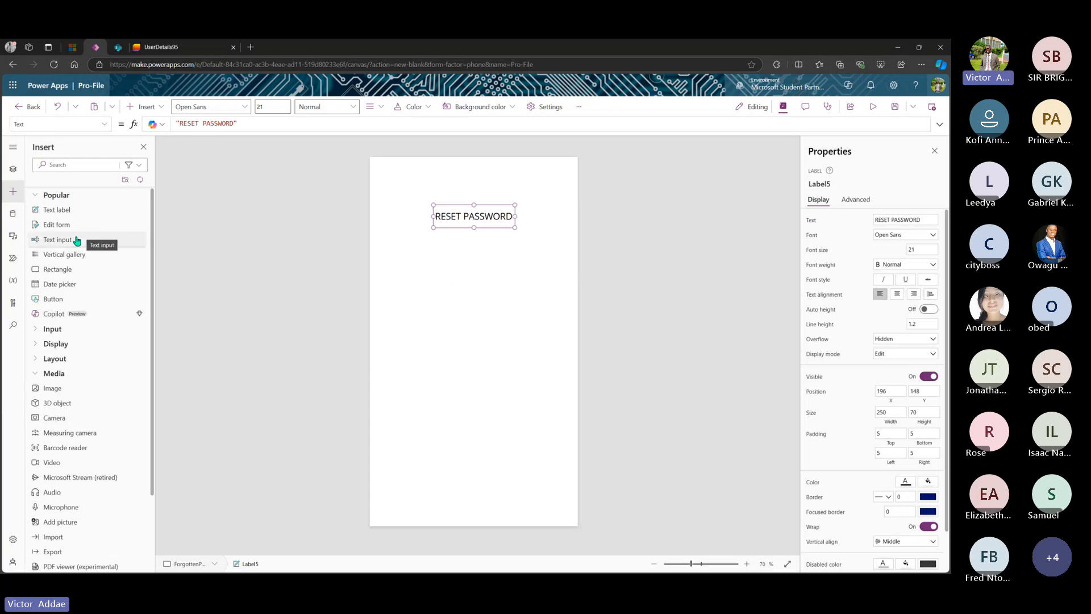
drag(76, 241, 475, 296)
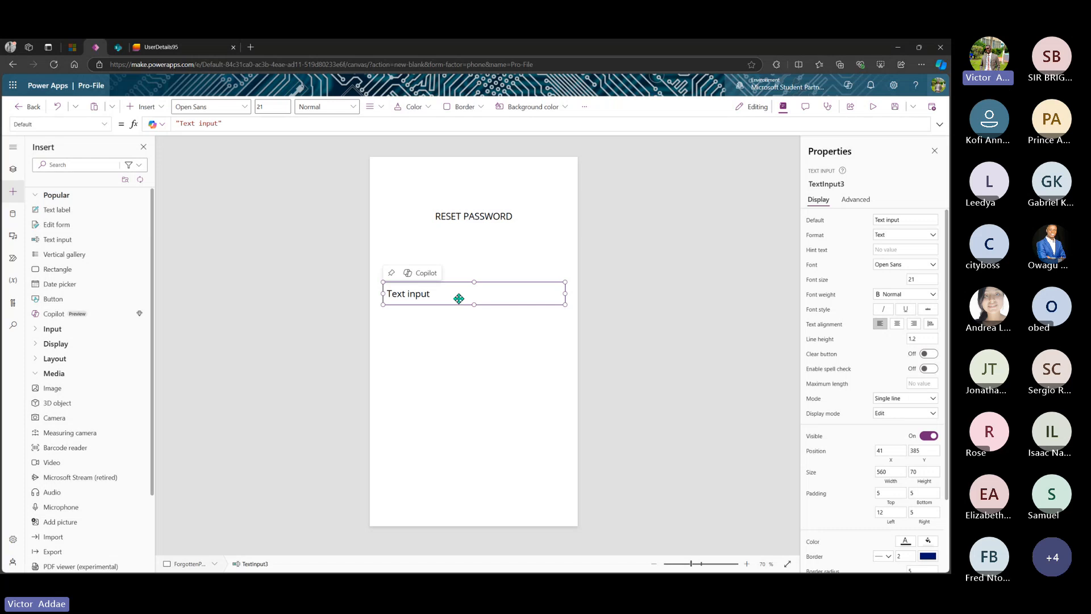
- Paste two copies of the text input and stack them below the first
click(453, 355)
key(ctrl+v)
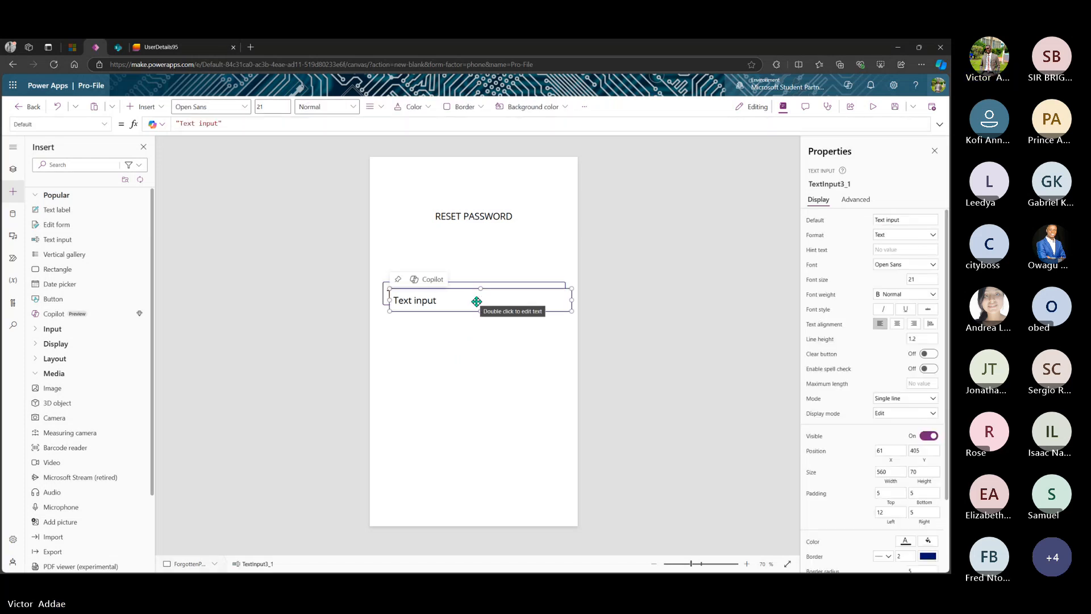
drag(478, 297, 466, 334)
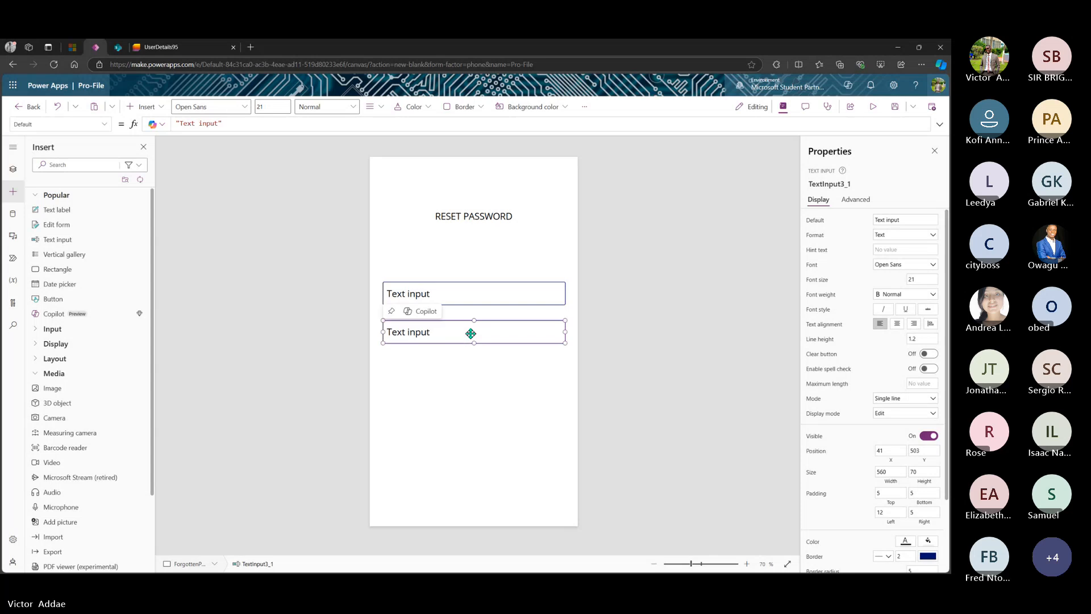
key(ctrl+v)
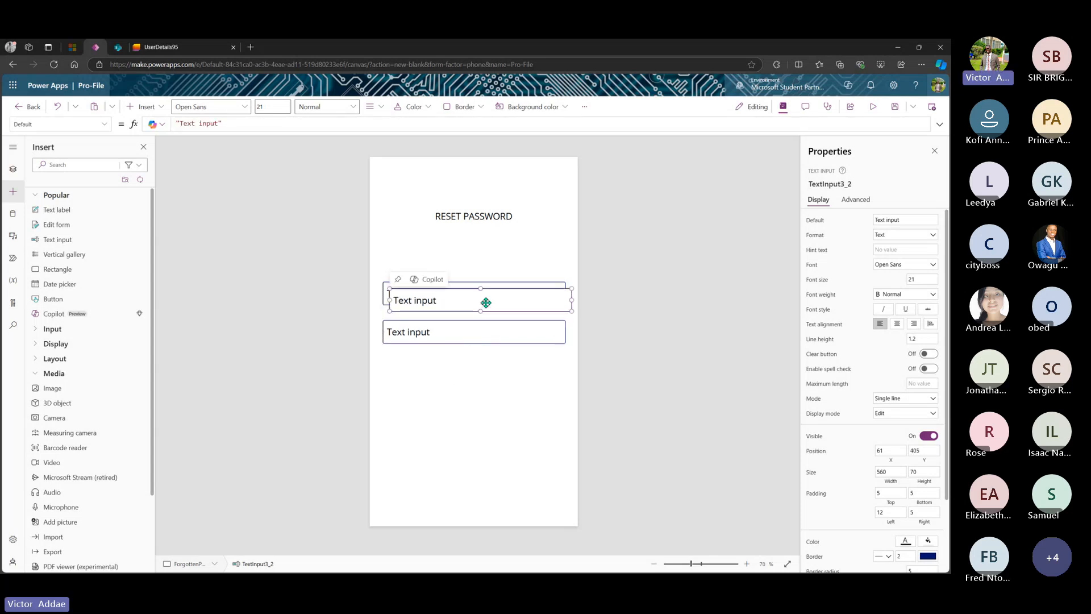
drag(484, 302, 479, 372)
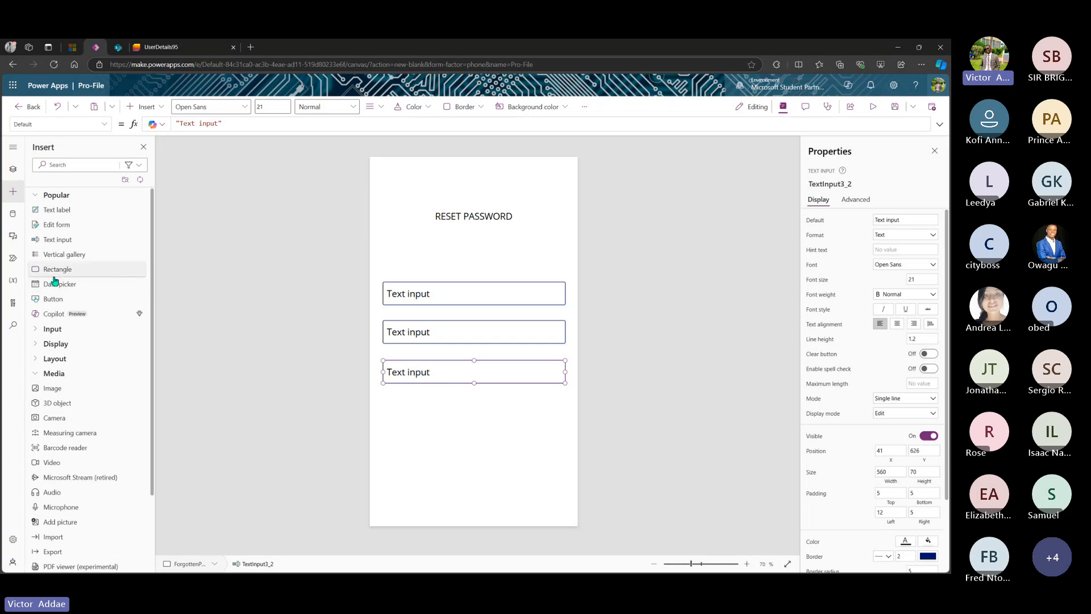
- Add a Button beneath the inputs and even out the spacing of the three inputs
drag(63, 305, 475, 448)
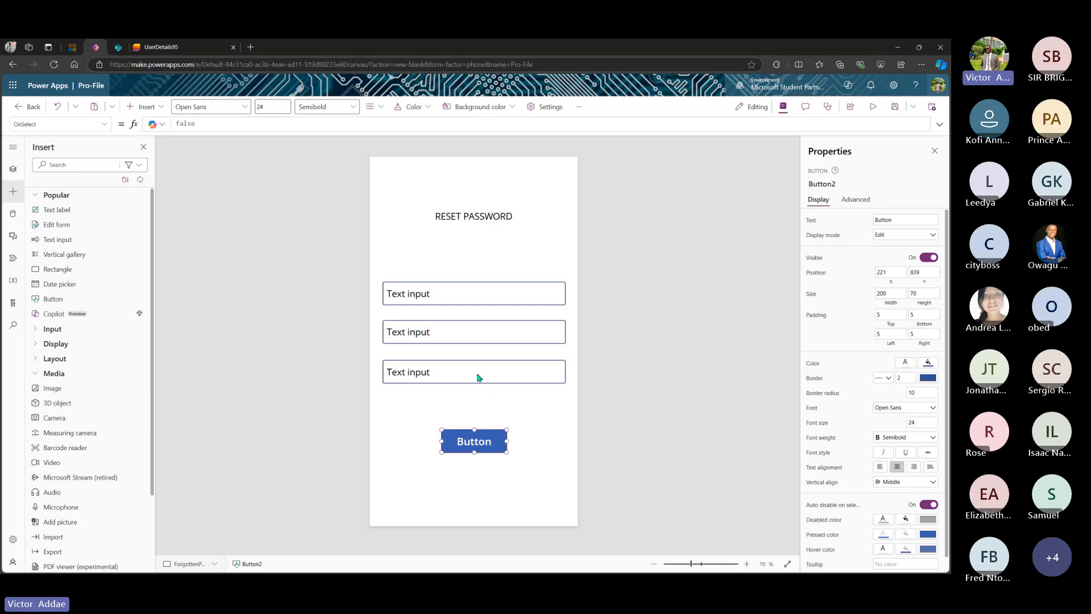
drag(480, 377, 478, 390)
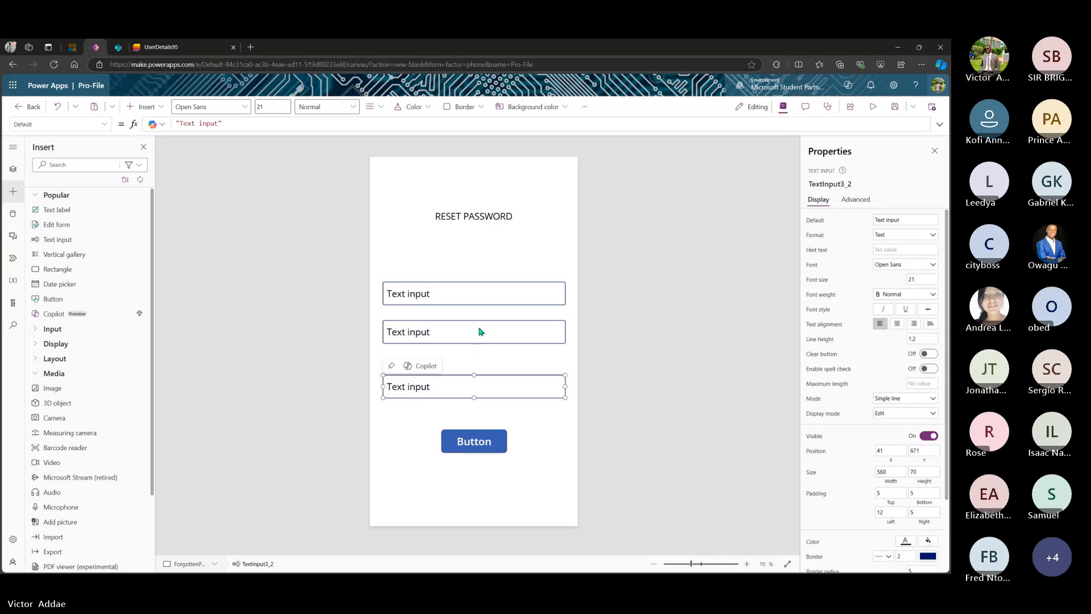
drag(480, 329, 480, 349)
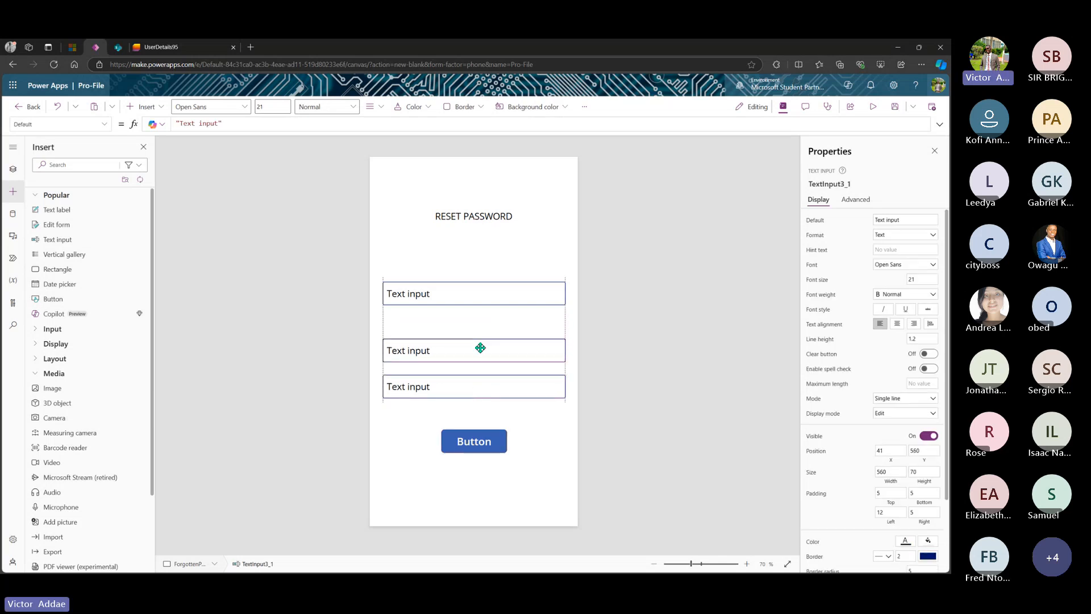
drag(495, 297, 494, 301)
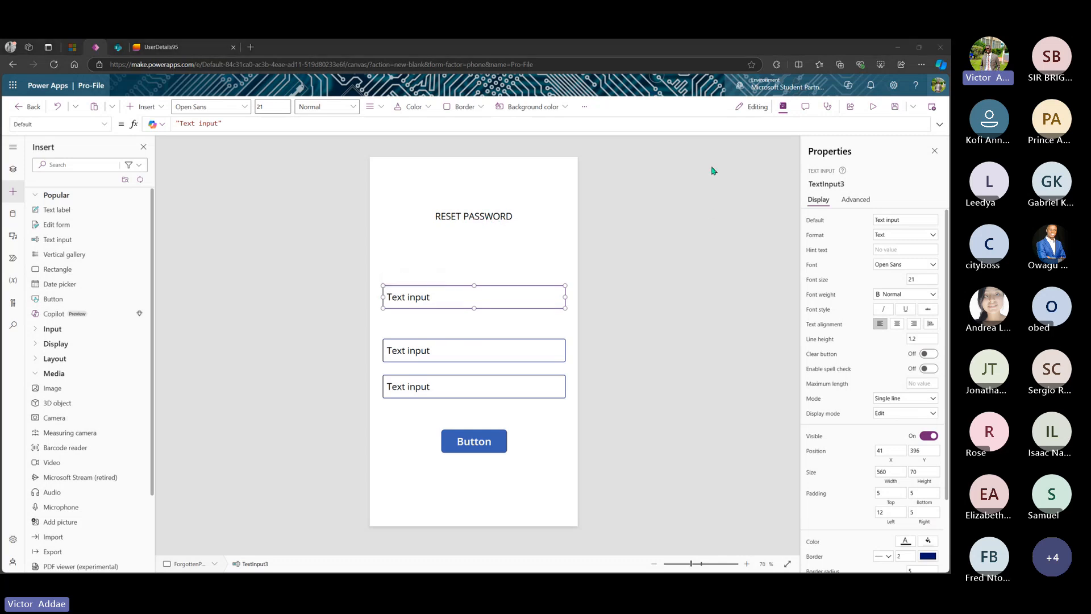
- Rename the RESET PASSWORD title label to ResetPasswordLabel
click(498, 213)
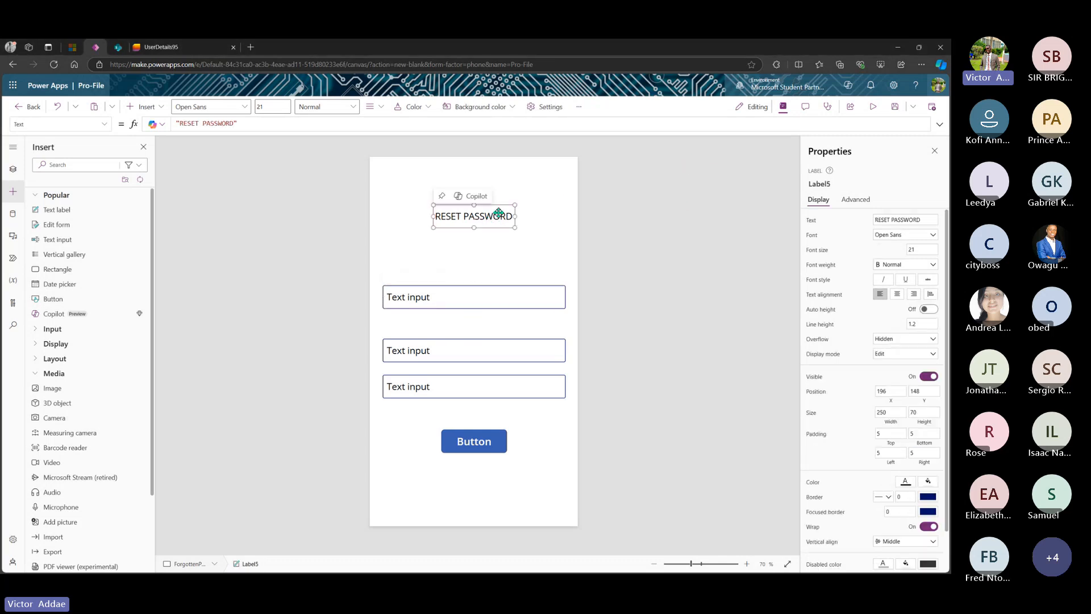
click(841, 186)
click(840, 188)
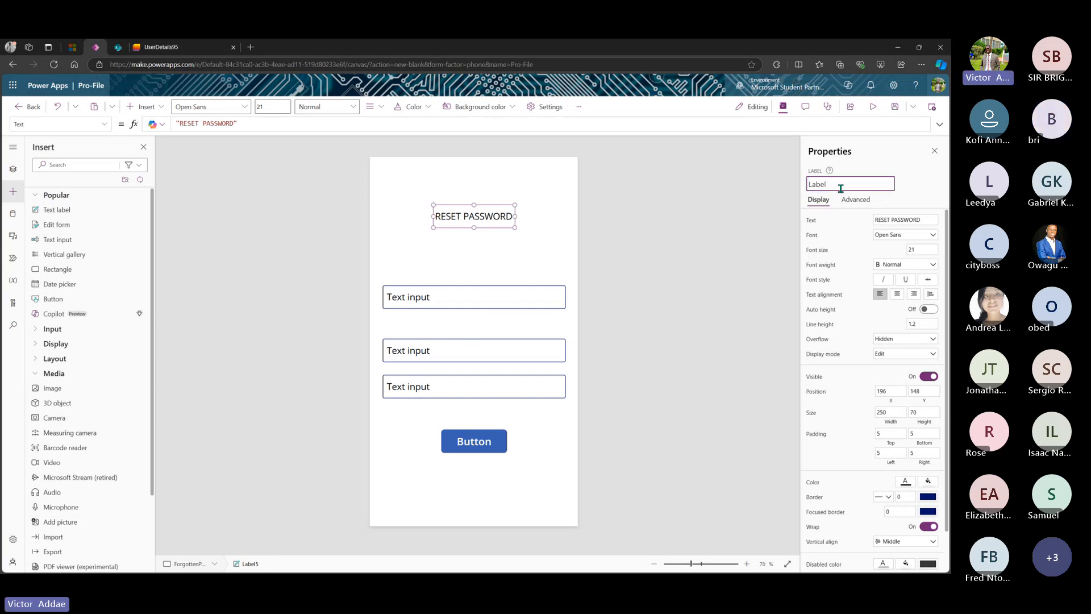
text(Rese)
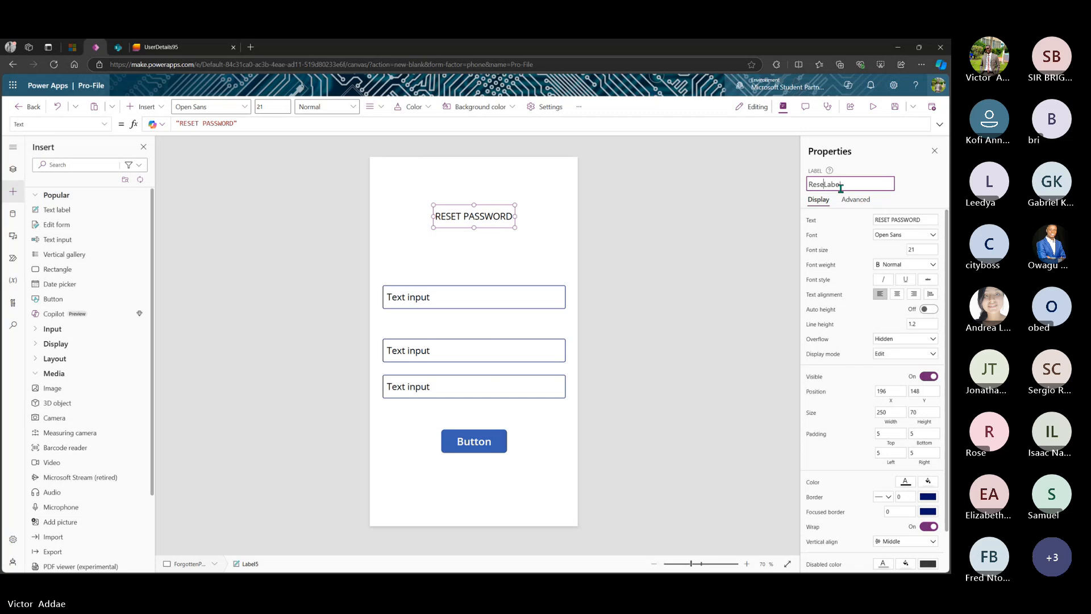
text(tPassword)
key(Return)
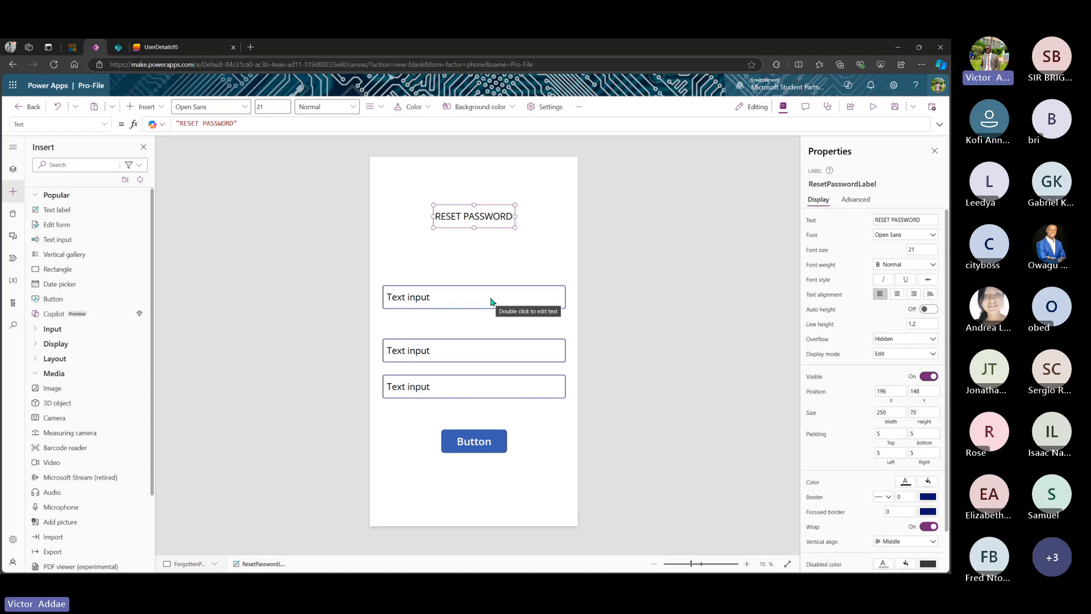
- Rename the first text input to ResetPasswordEmailTextInput
click(492, 298)
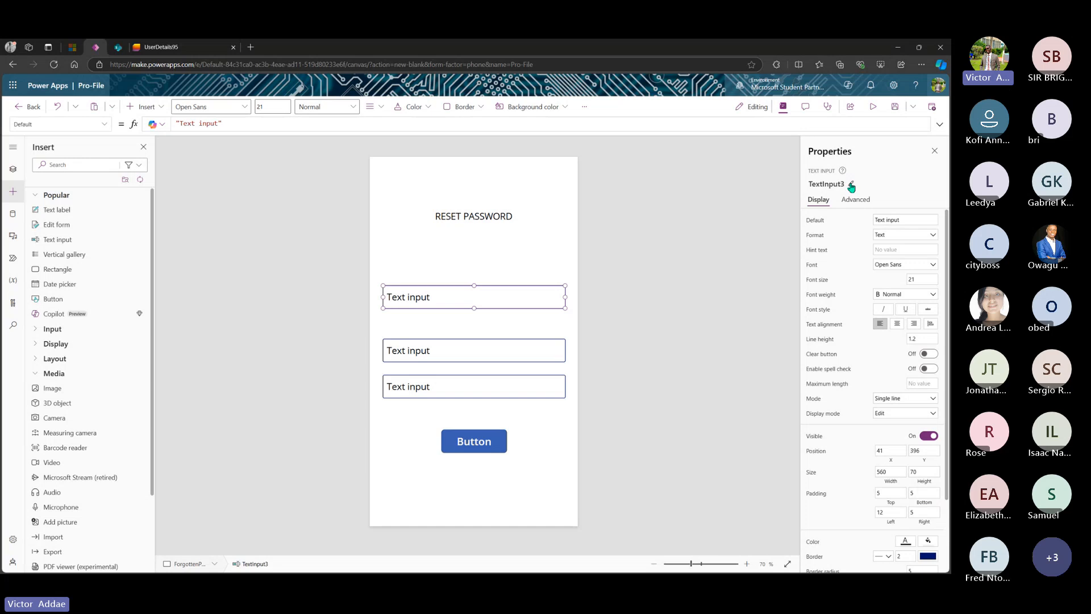
click(849, 185)
click(851, 185)
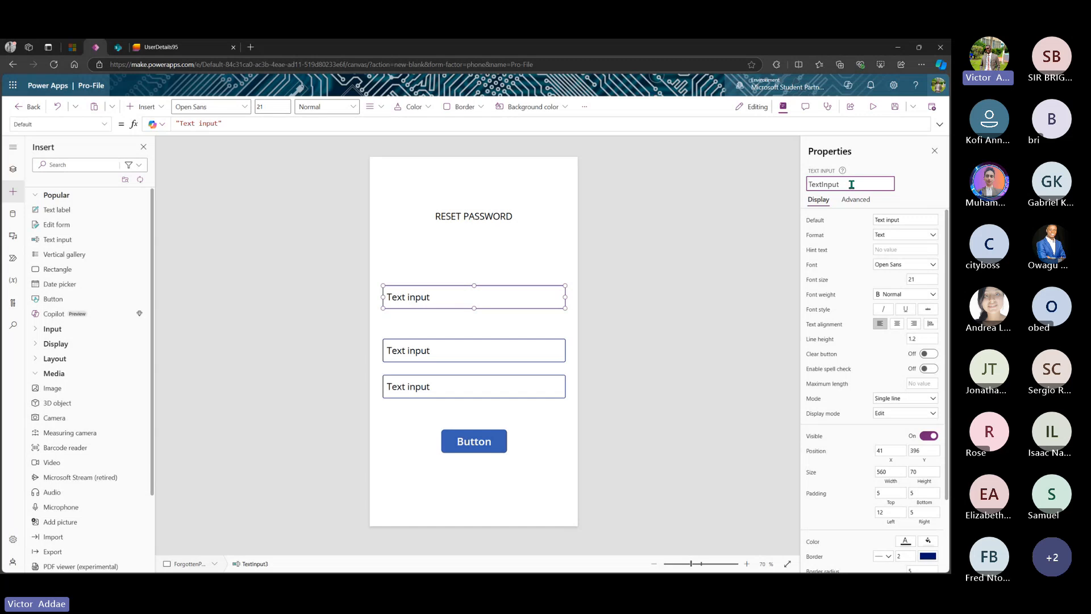
text(ResetPasswor)
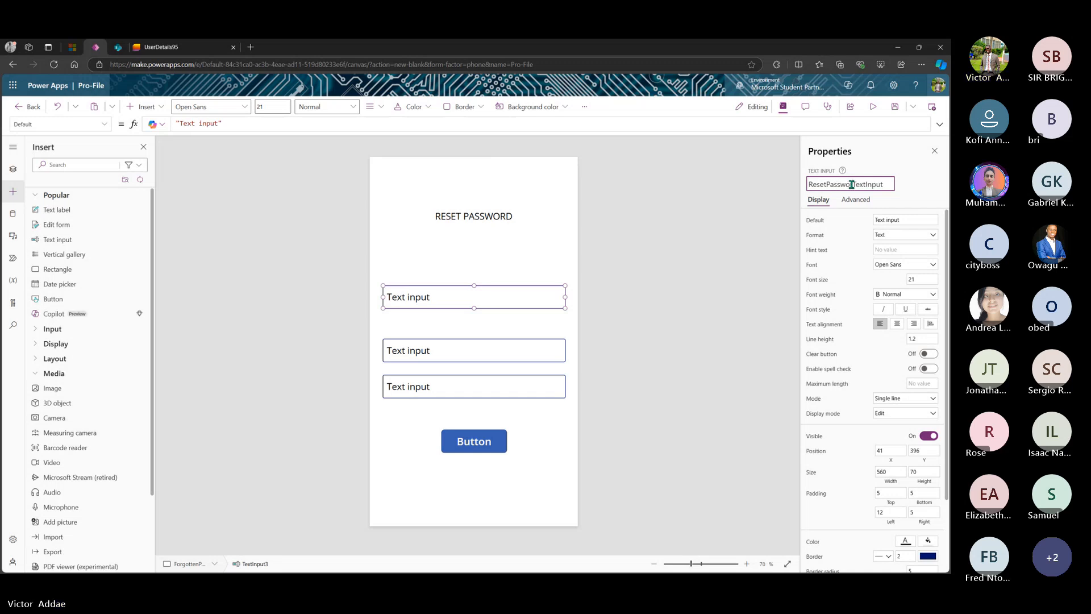
text(d)
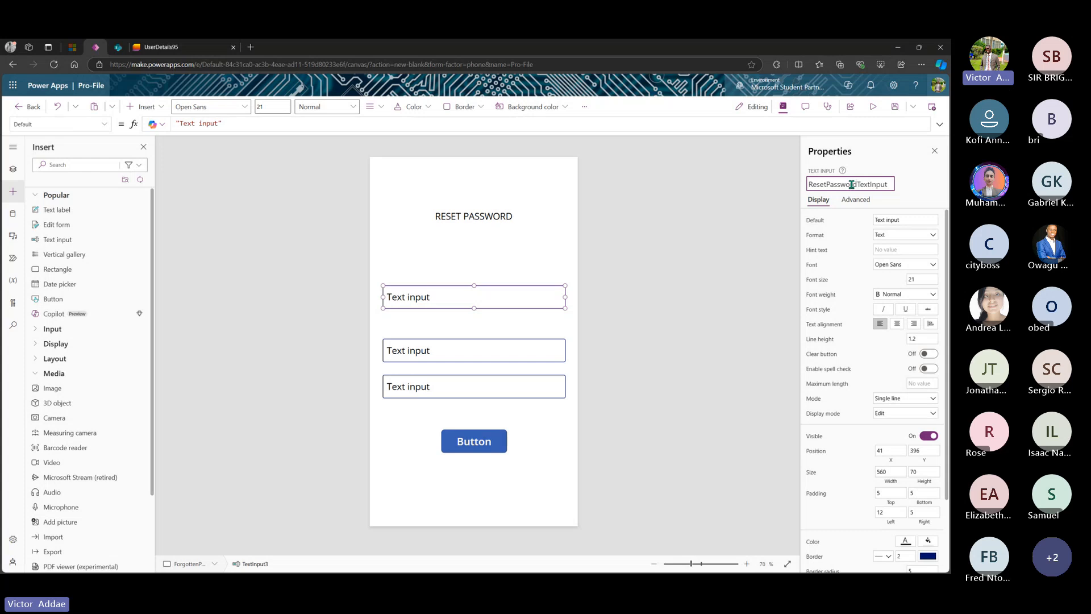
text(Email)
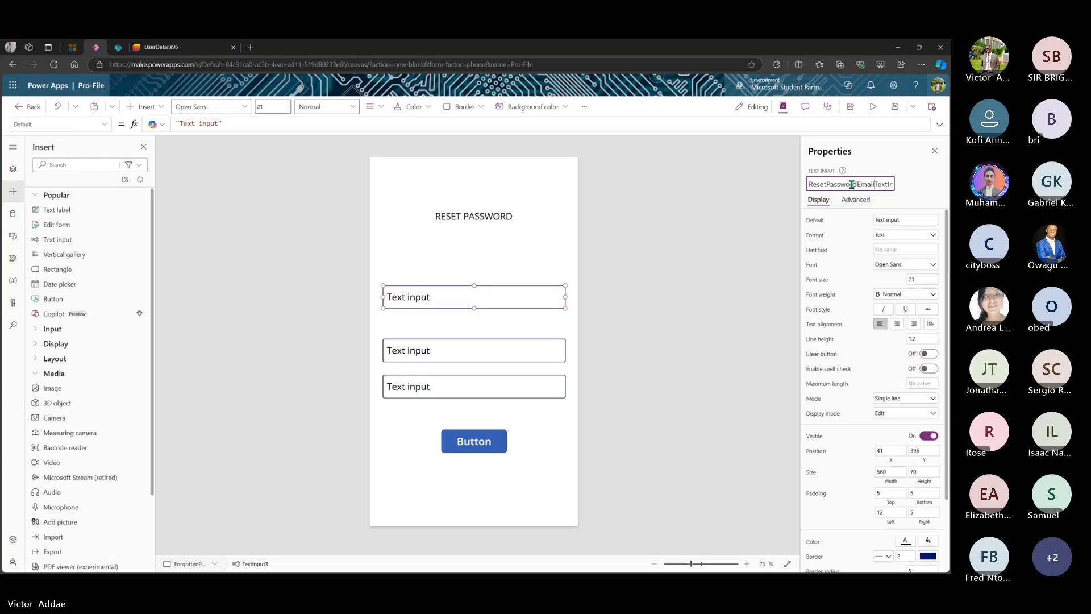
click(914, 192)
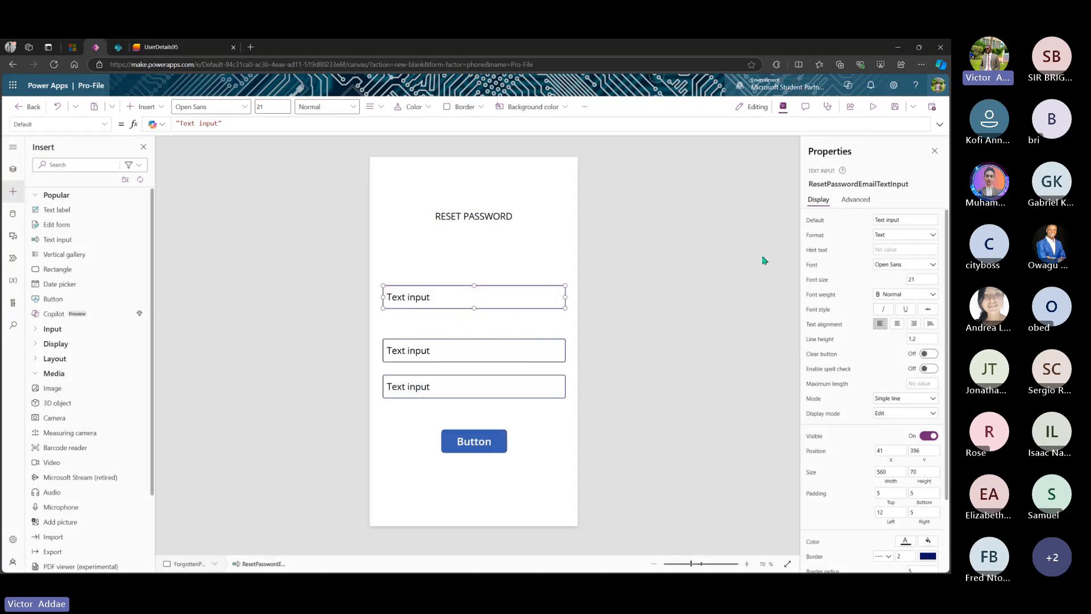
- Clear the first input's default text and give it the hint text Email
drag(907, 220, 867, 221)
key(BackSpace)
click(899, 248)
text(Email)
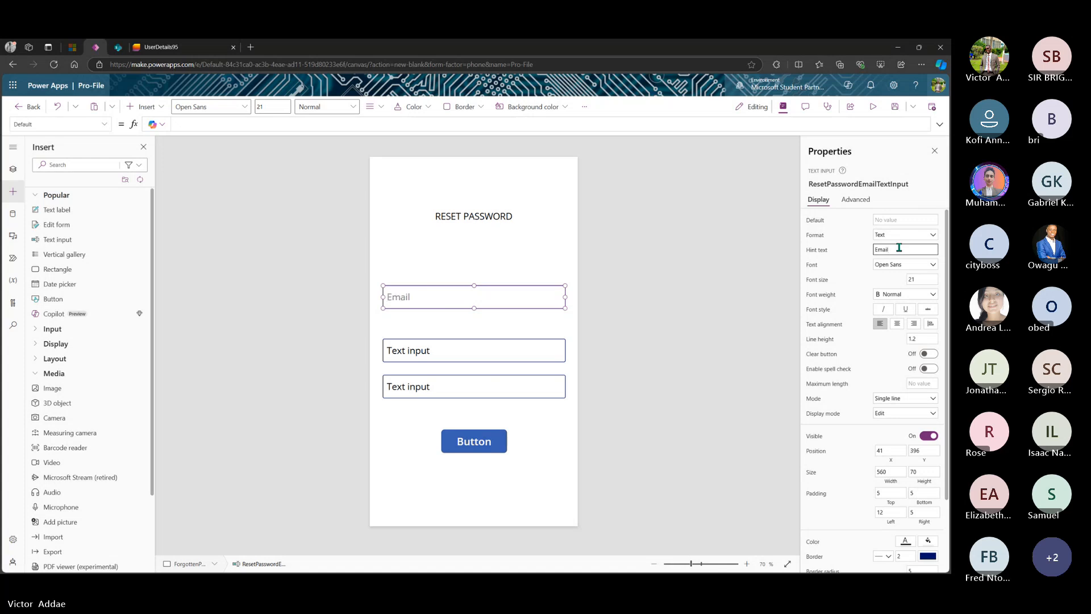
- Rename the second text input to ResetPasswordNewPassTextInput
click(466, 350)
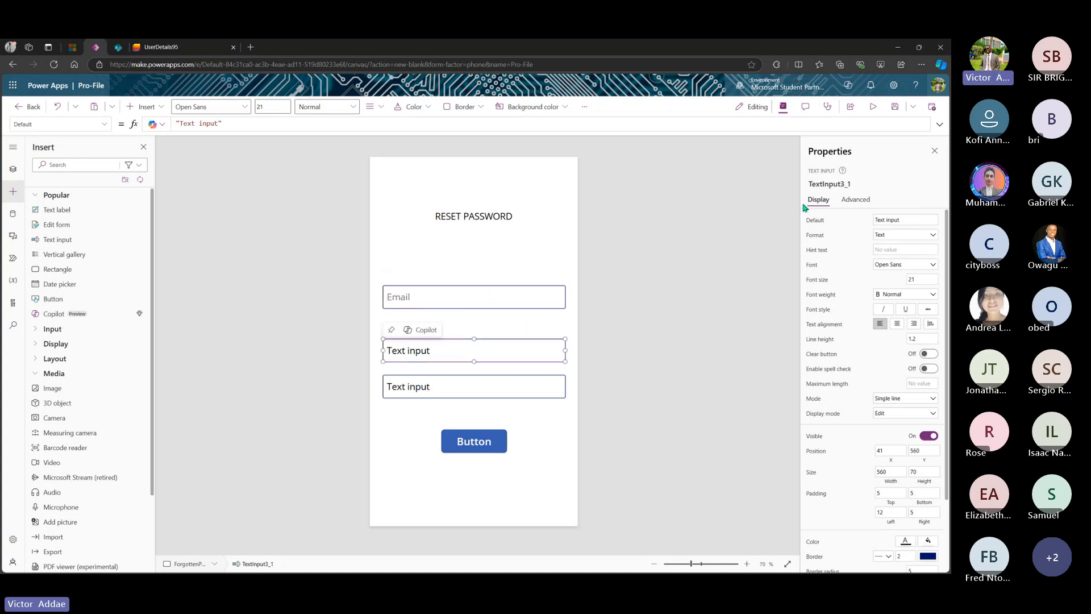
click(851, 185)
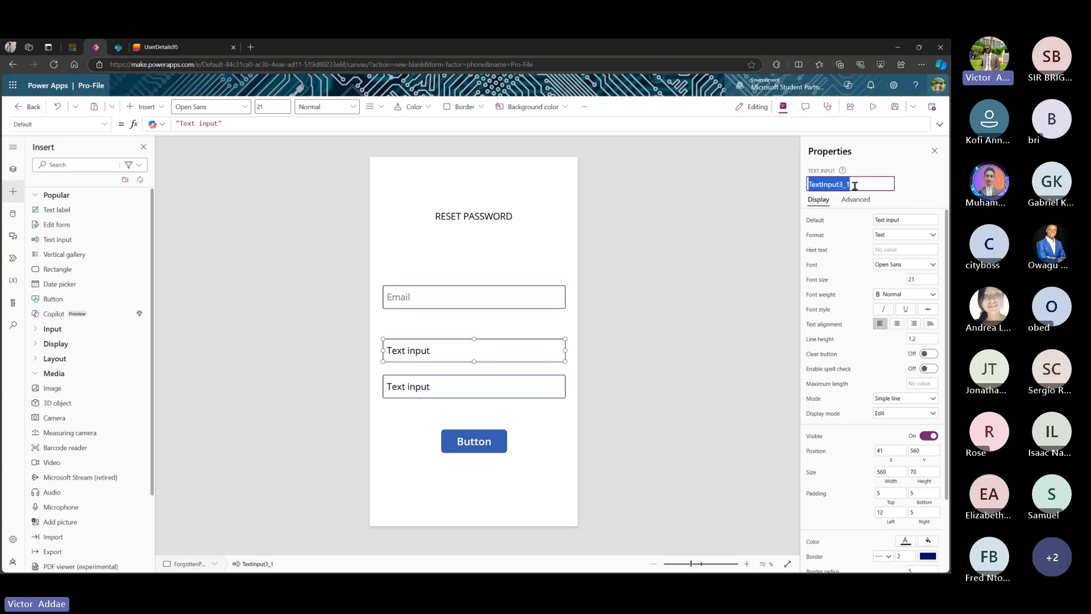
click(854, 185)
key(BackSpace)
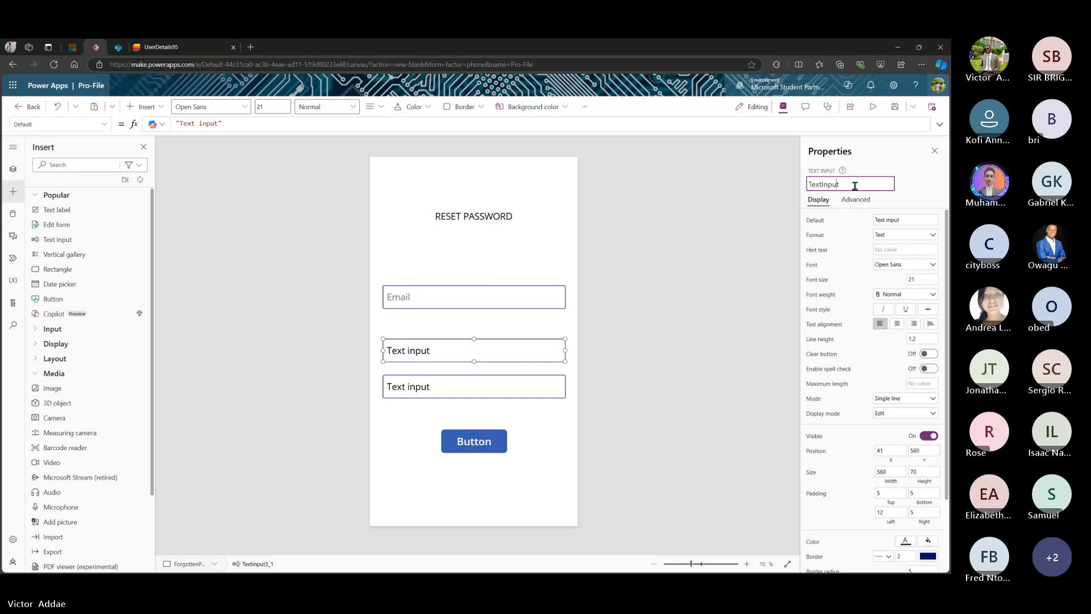
key(Home)
text(ResetP)
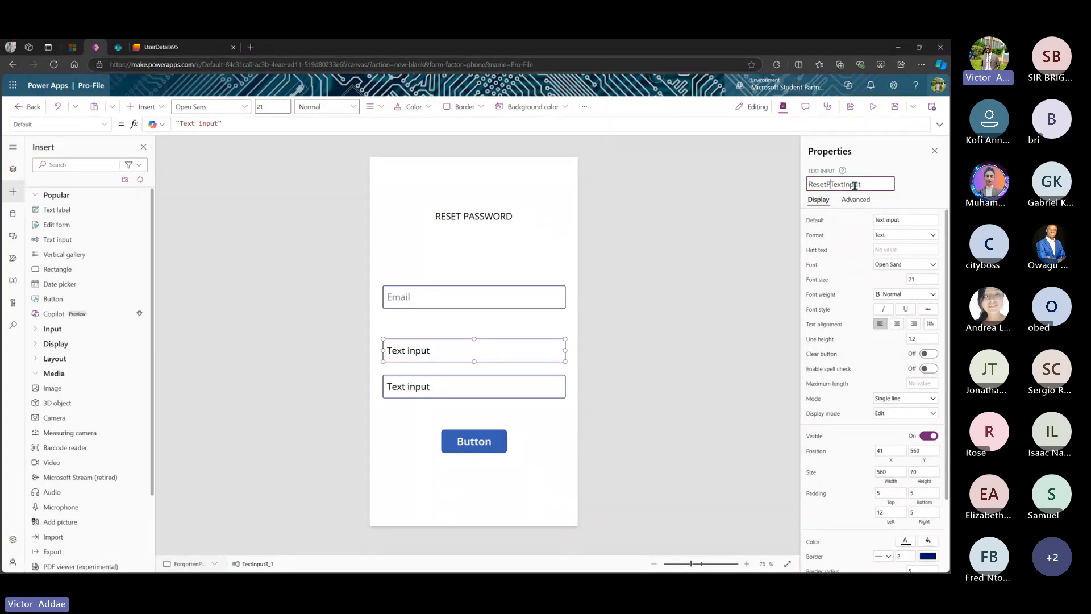
text(assword)
text(New)
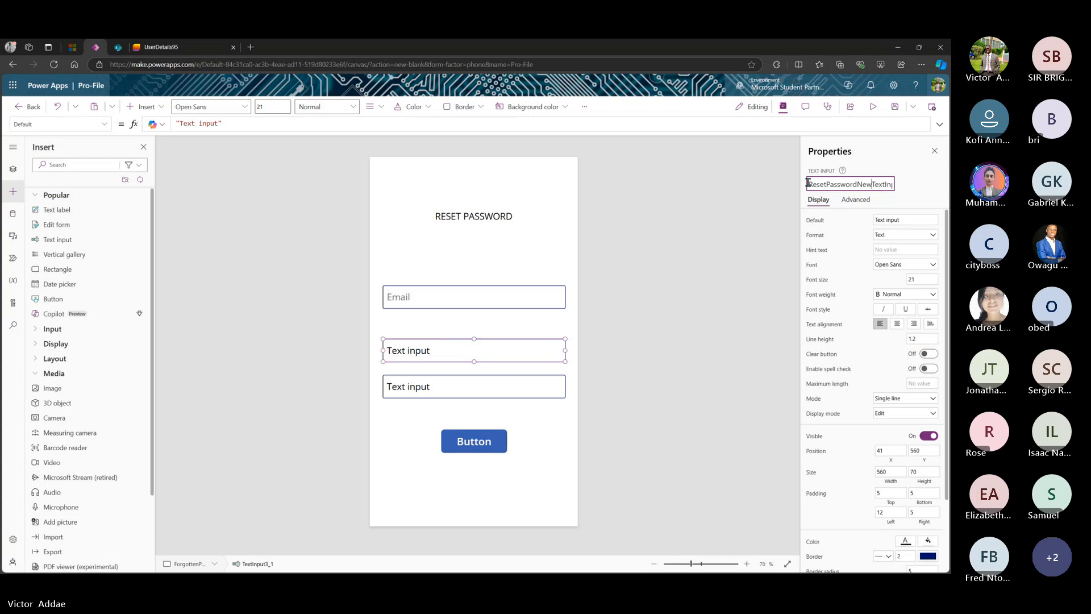
text(PAS)
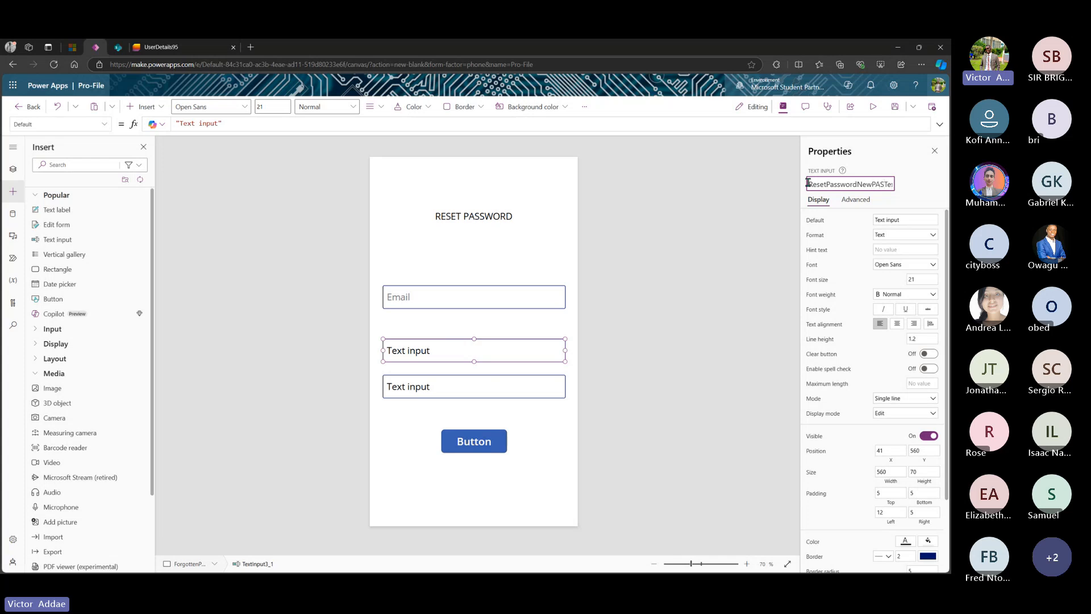
key(BackSpace)
key(BackSpace)
text(ass)
key(Return)
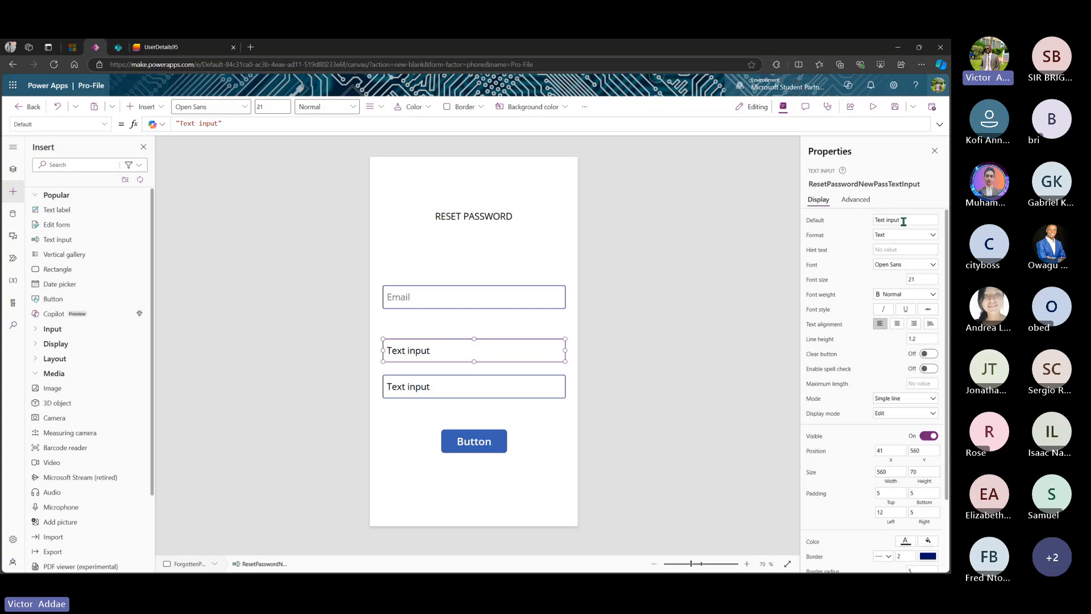
- Clear the second input's default text and set its hint text to New Password
drag(903, 220, 873, 220)
key(BackSpace)
click(898, 252)
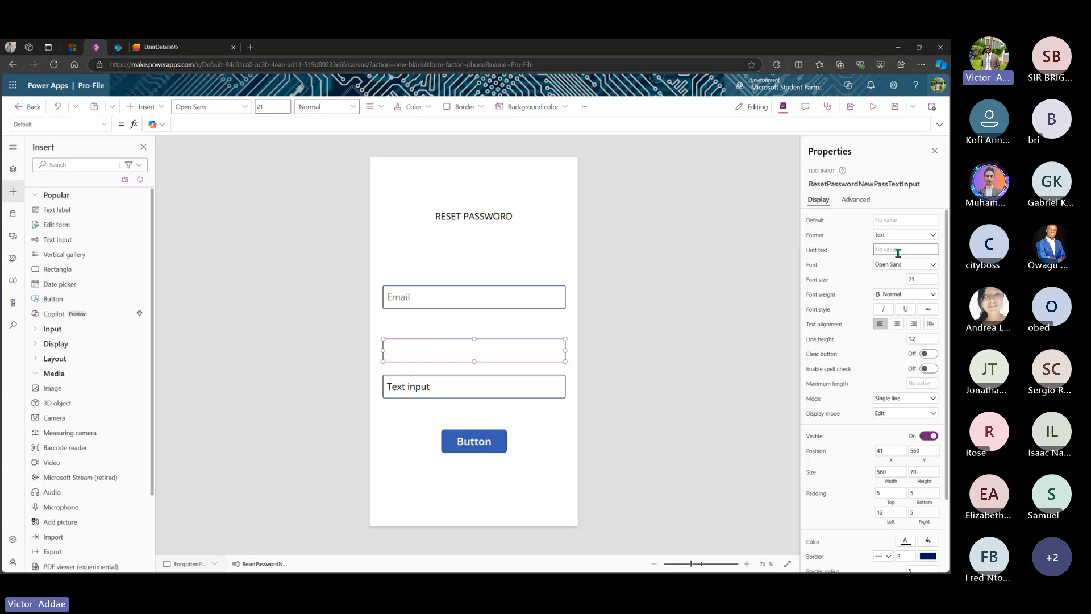
text(NE)
text(ew Password)
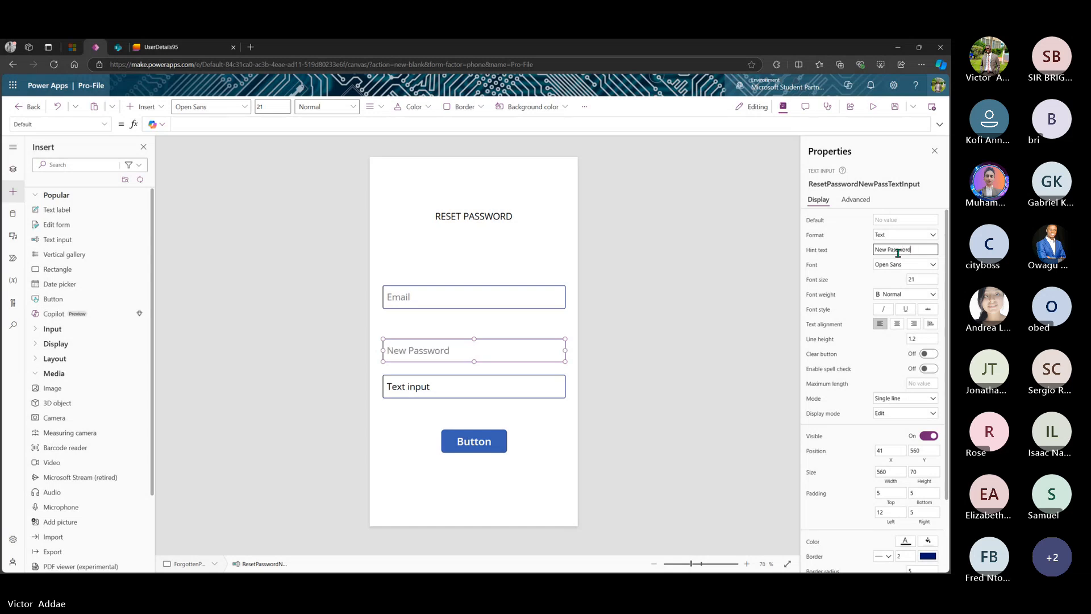
click(524, 381)
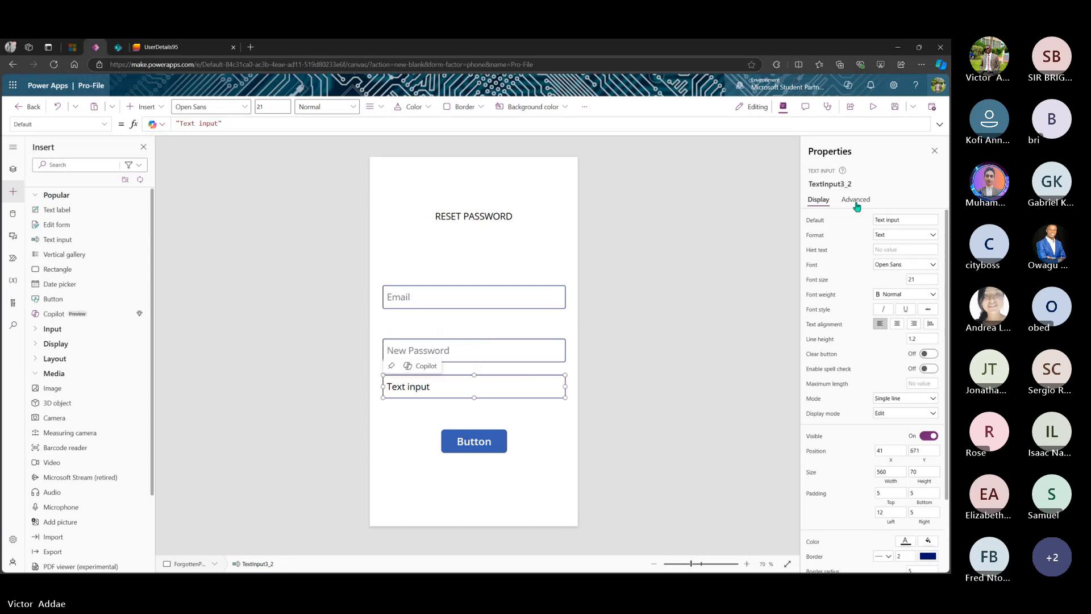
click(861, 185)
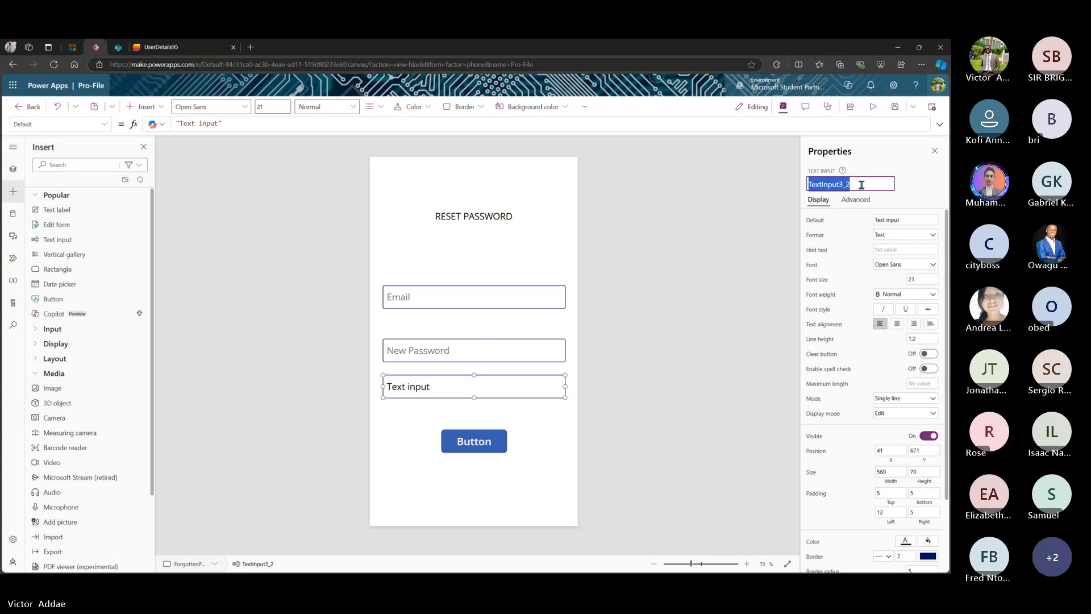
- Rename the third text input to ResetPasswordConPassTextInput
click(862, 185)
key(BackSpace)
key(BackSpace)
key(Left)
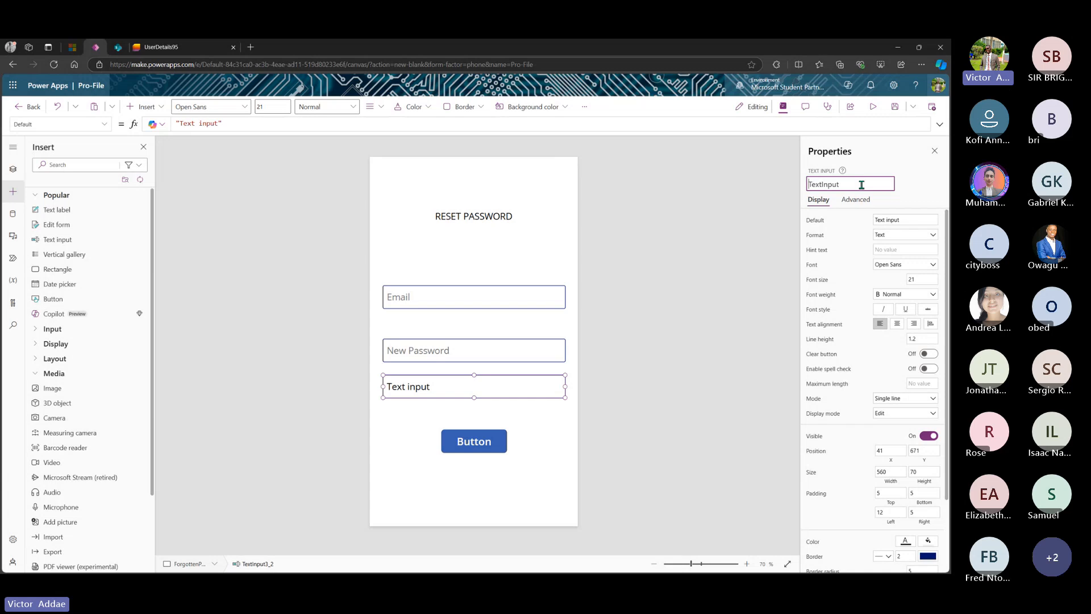
text(Res)
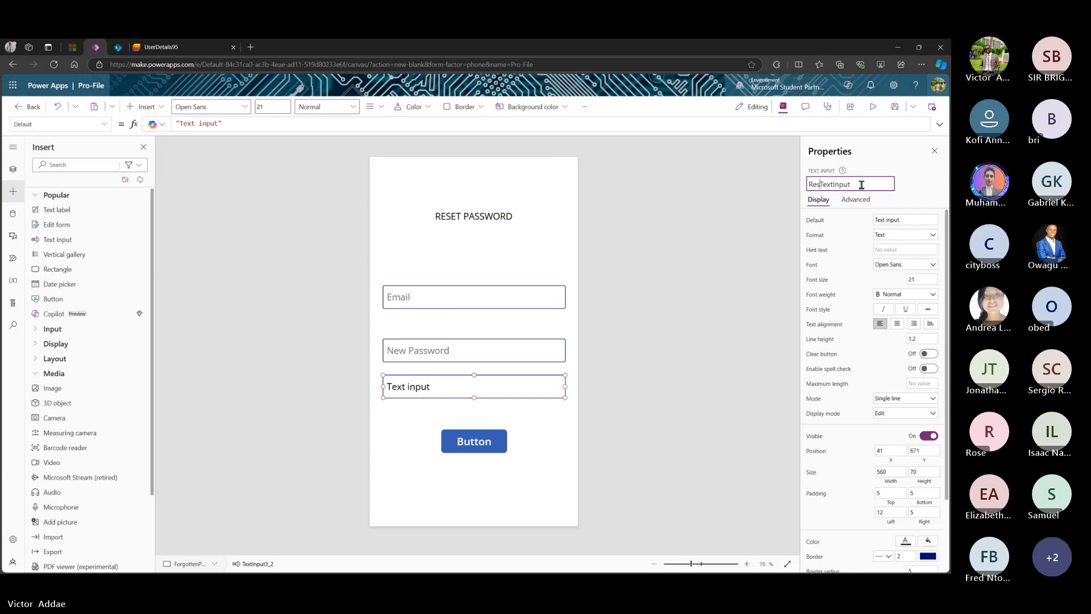
text(et)
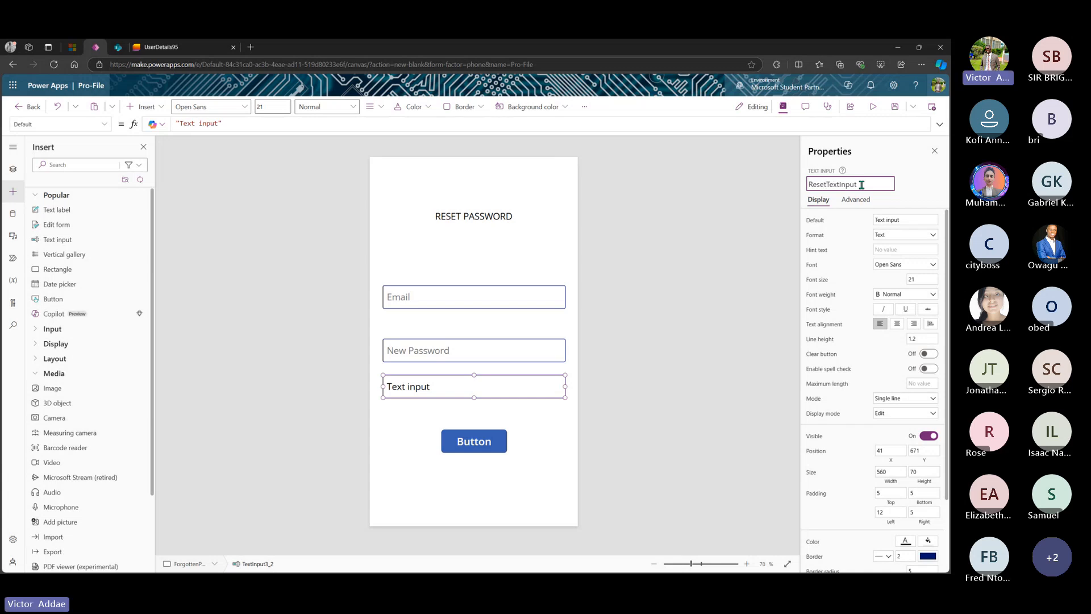
text(PasswordConPass)
click(695, 295)
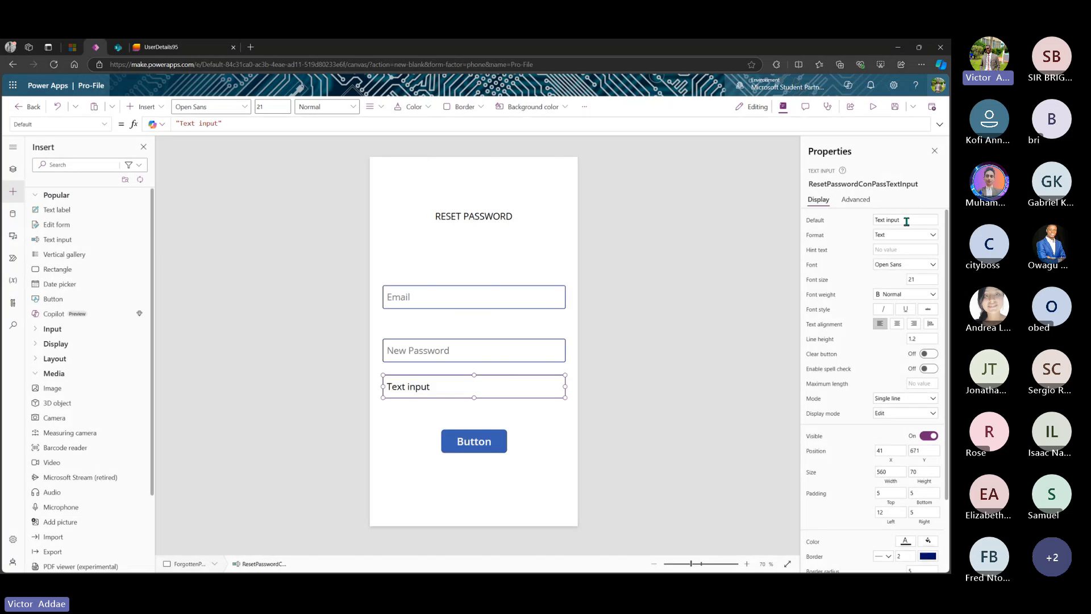
- Clear the input's default text and give it the hint 'Confirm Password'
drag(905, 224, 869, 226)
key(BackSpace)
click(902, 251)
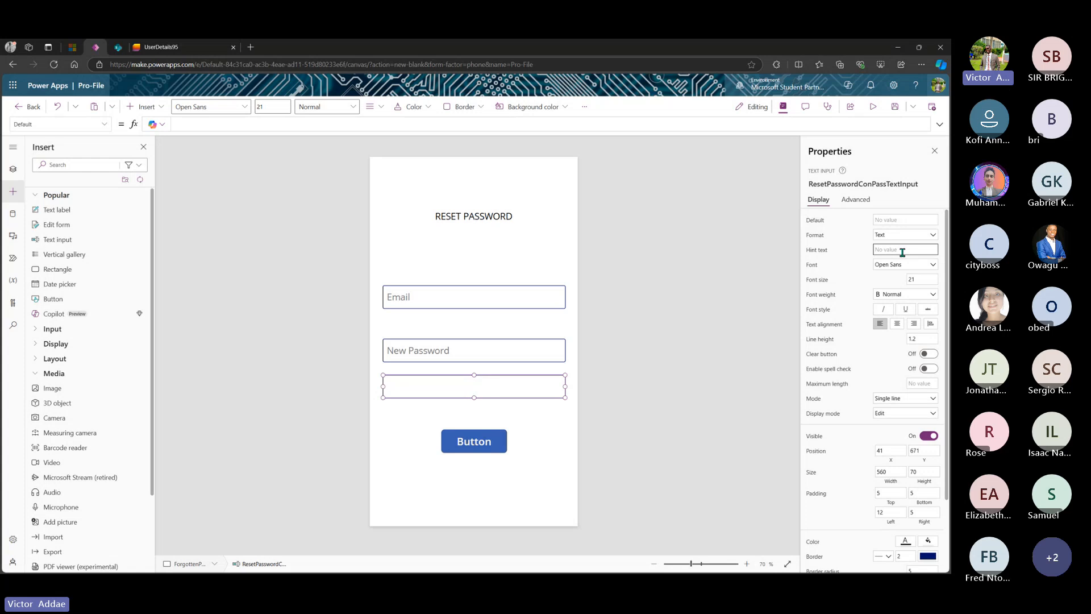
text(Confirm)
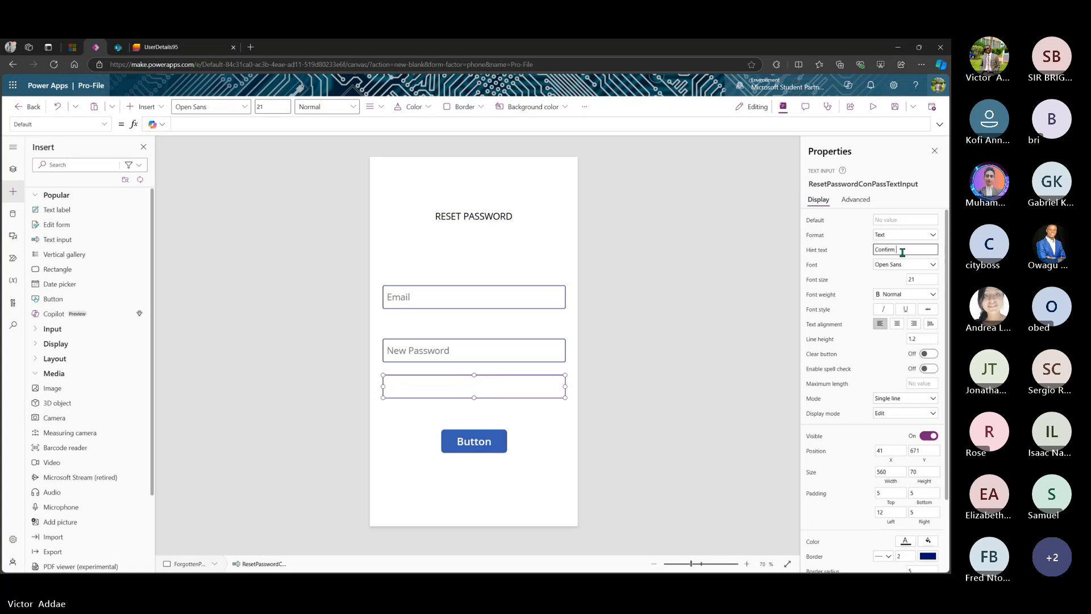
text( Password)
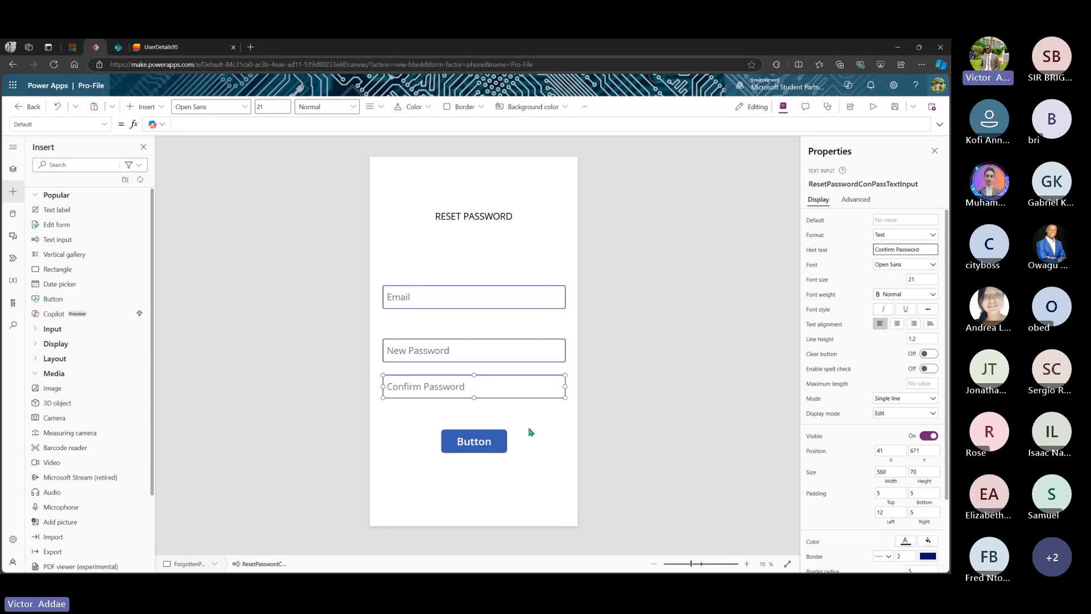
click(493, 441)
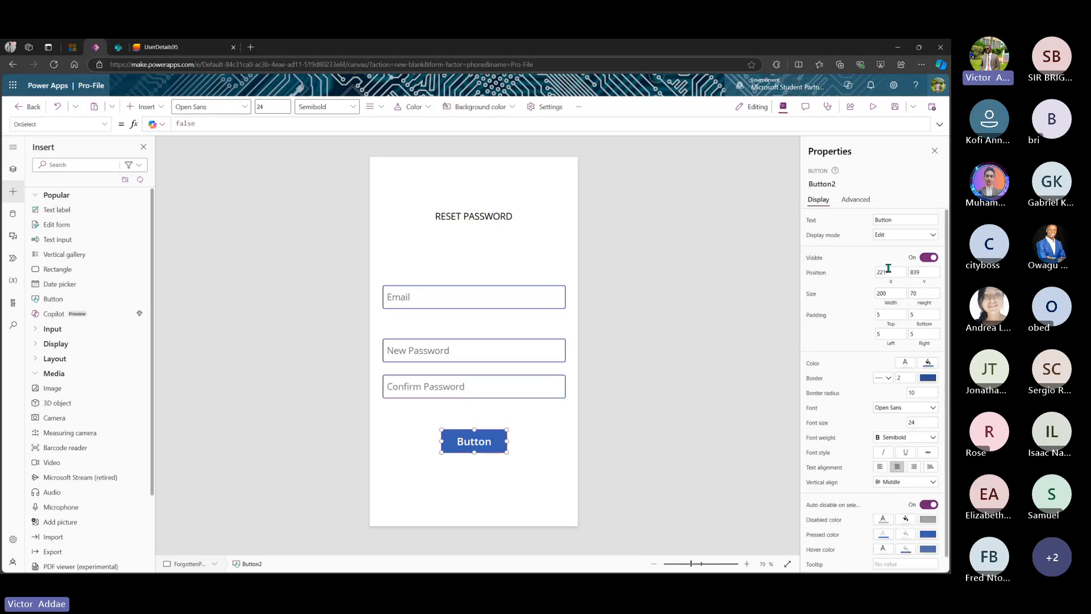
- Rename the button to ResetPasswordButton
click(843, 185)
click(845, 188)
text(ResetP)
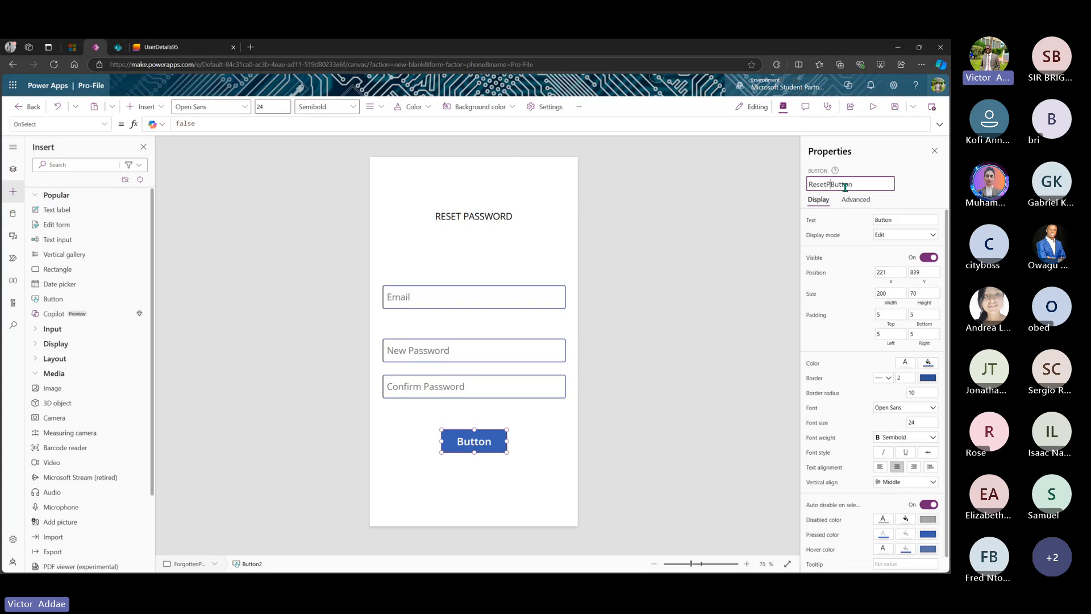
text(assword)
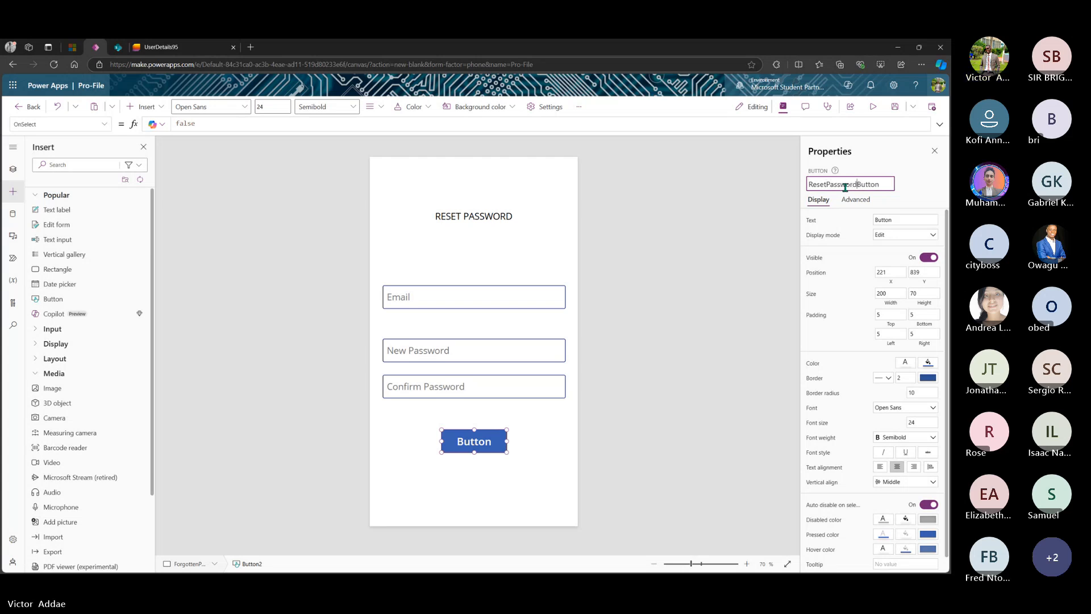
key(Return)
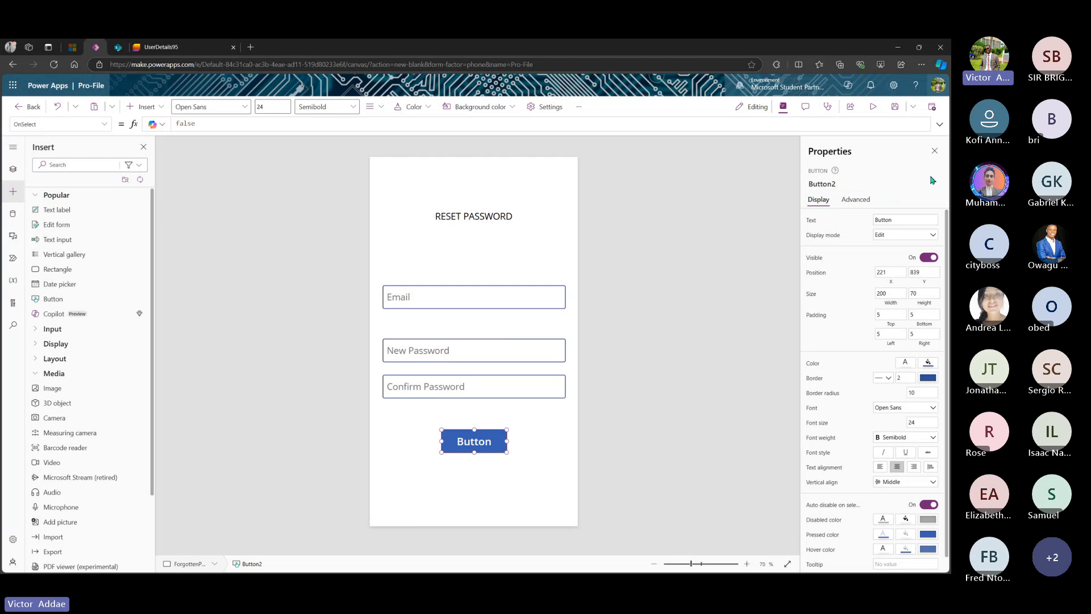
- Change the button label to 'Reset' and nudge the RESET PASSWORD heading slightly lower
double_click(896, 223)
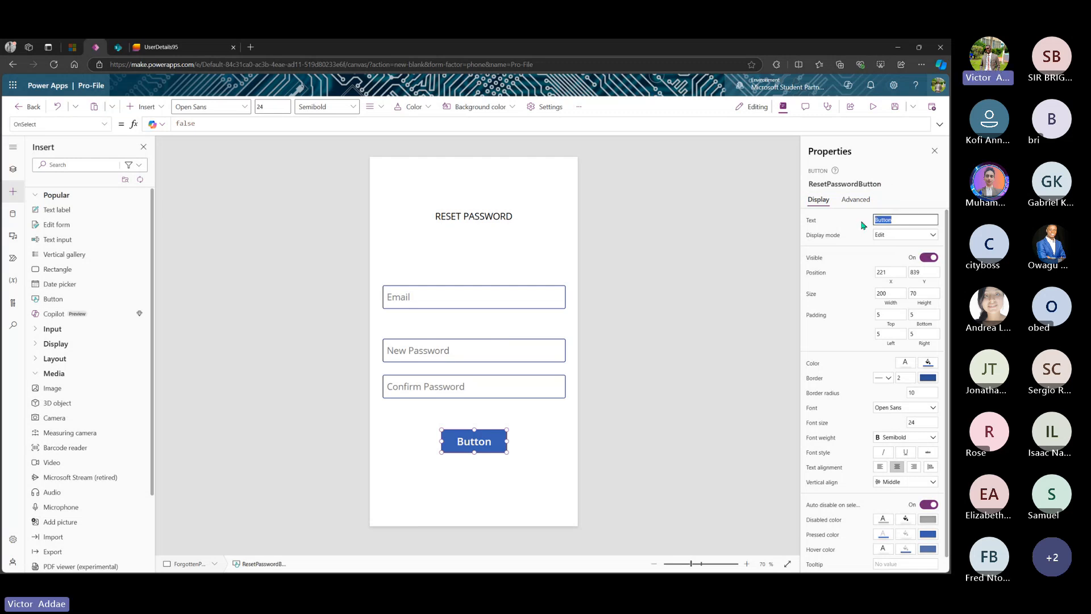
text(Reset)
click(475, 434)
drag(485, 218, 484, 226)
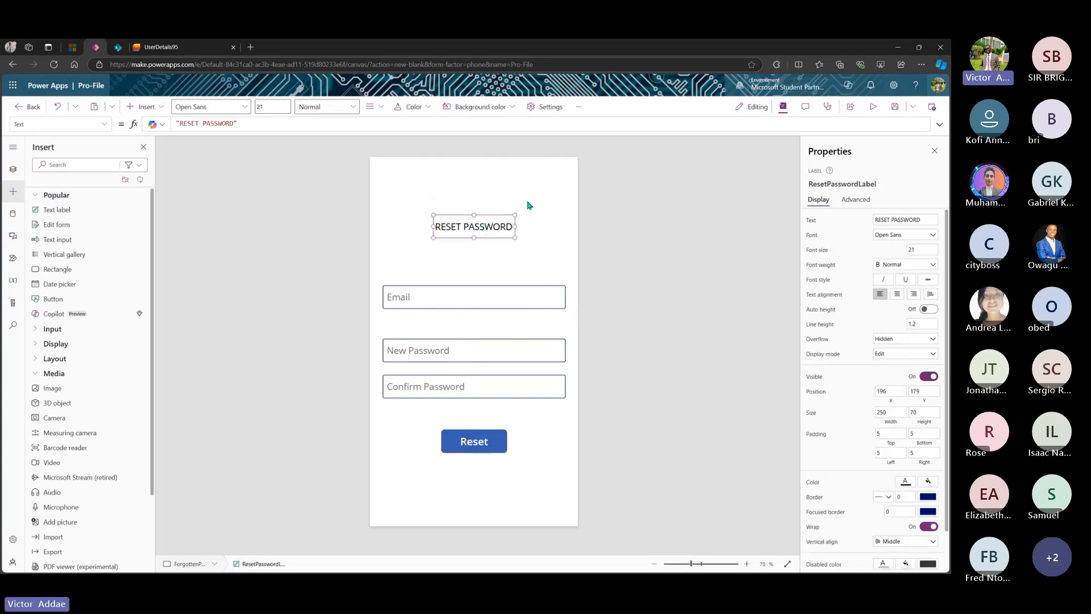
click(534, 260)
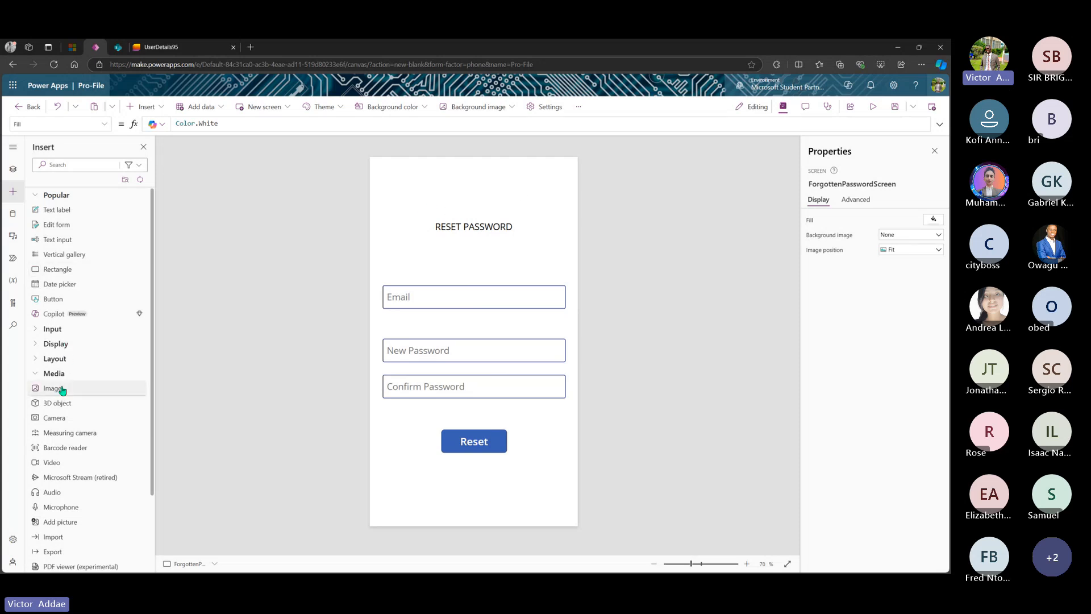
- Place a slightly smaller back-arrow icon at the top right of the screen
scroll(57, 369, down, 2)
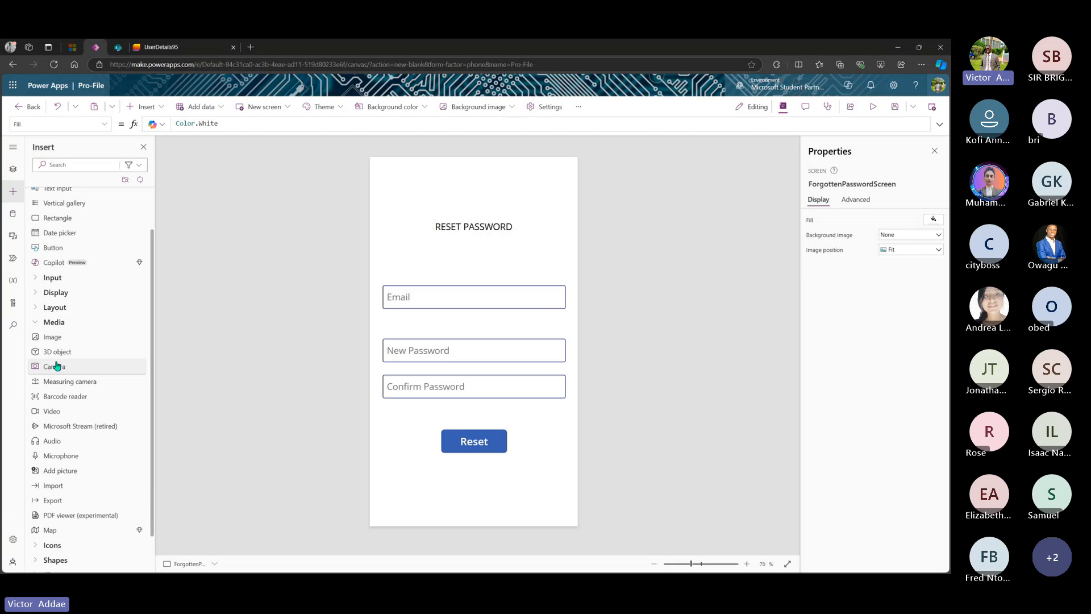
click(45, 322)
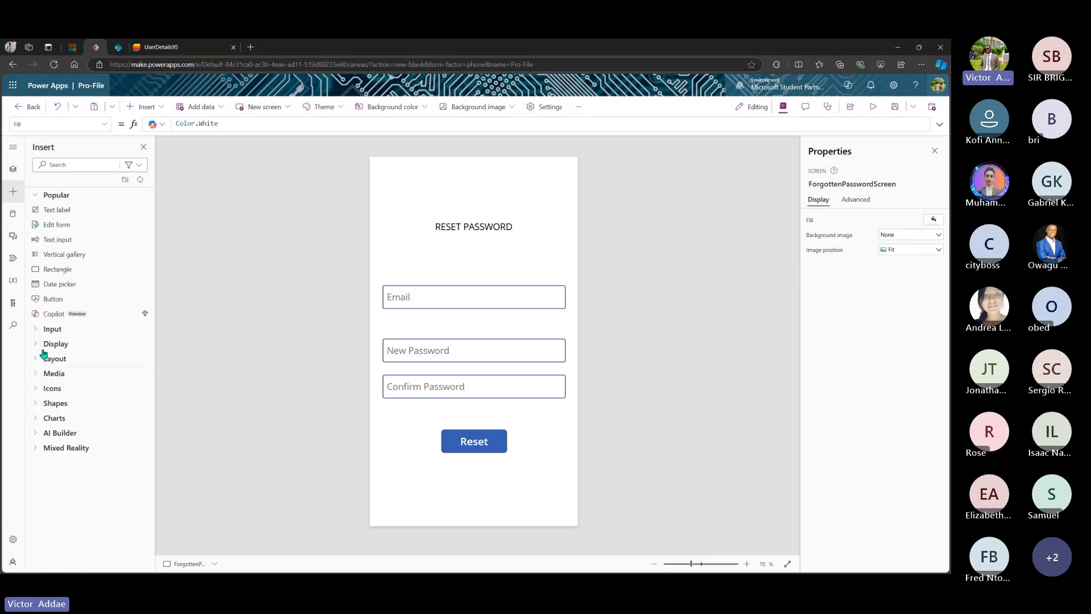
click(38, 390)
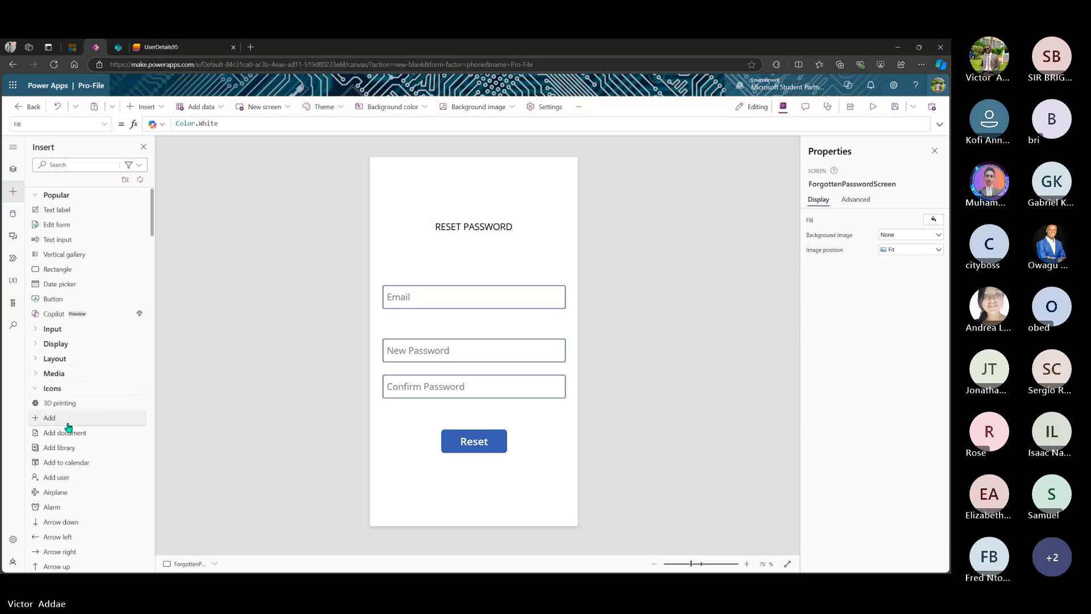
scroll(65, 424, down, 8)
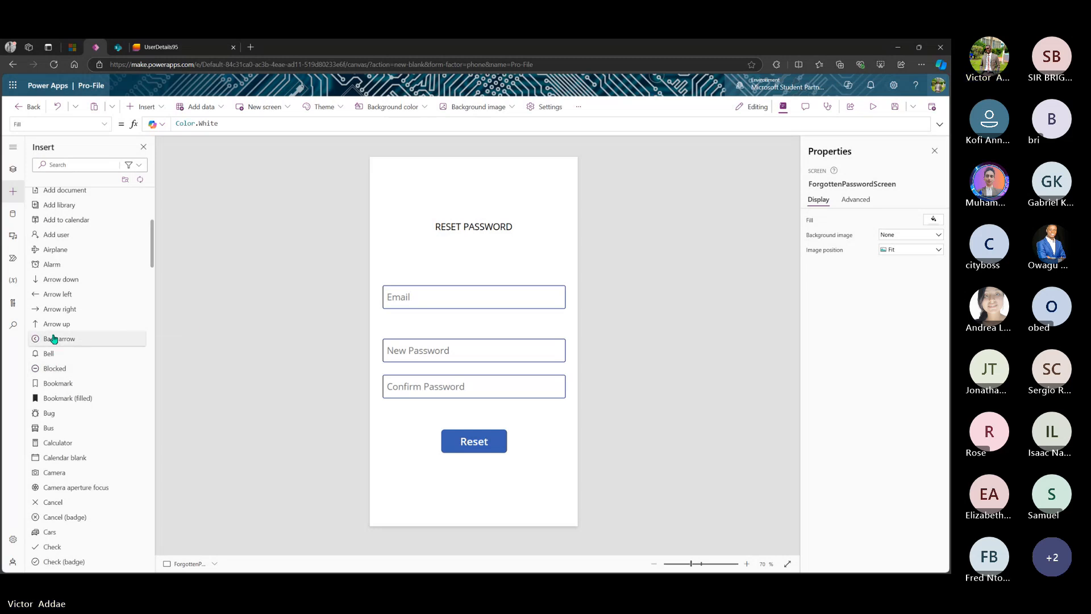
drag(54, 339, 555, 183)
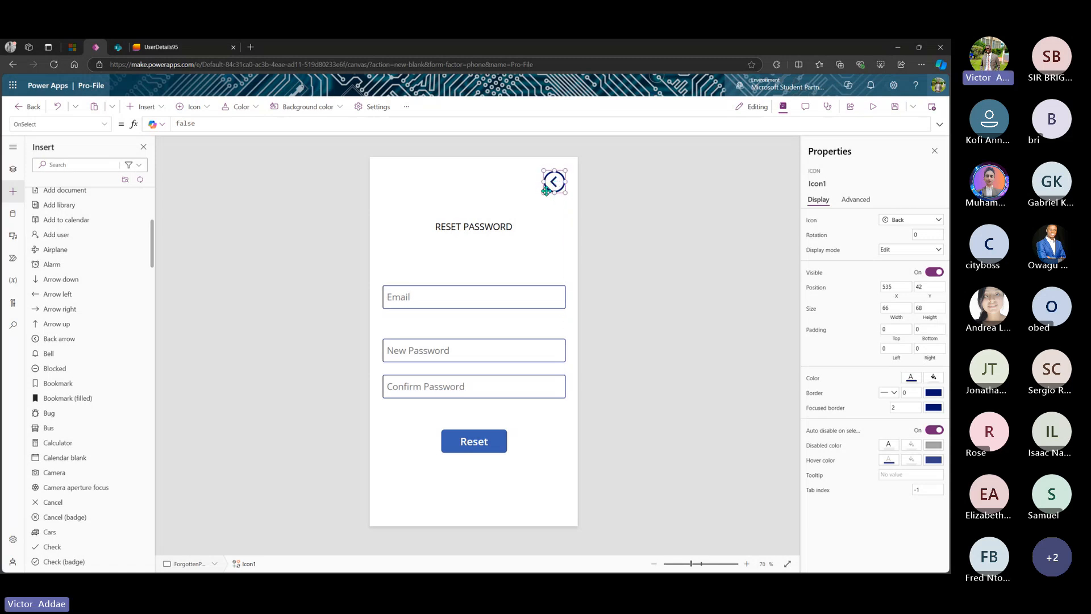
drag(542, 193, 546, 189)
click(558, 200)
click(558, 178)
- Name the back-arrow icon ResetPasswordBackIcon
click(834, 184)
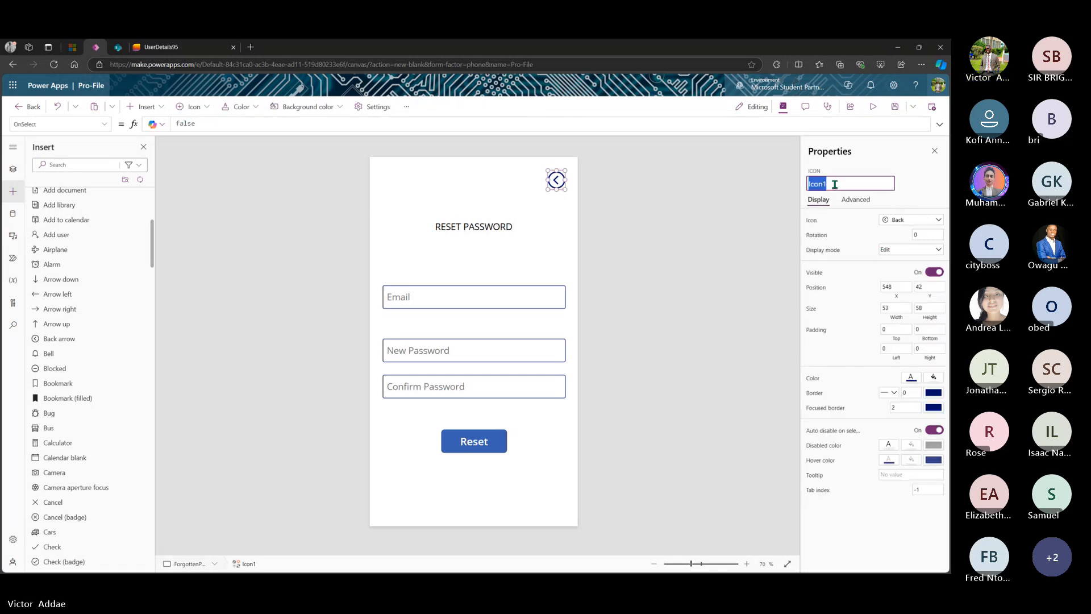
text(Icon)
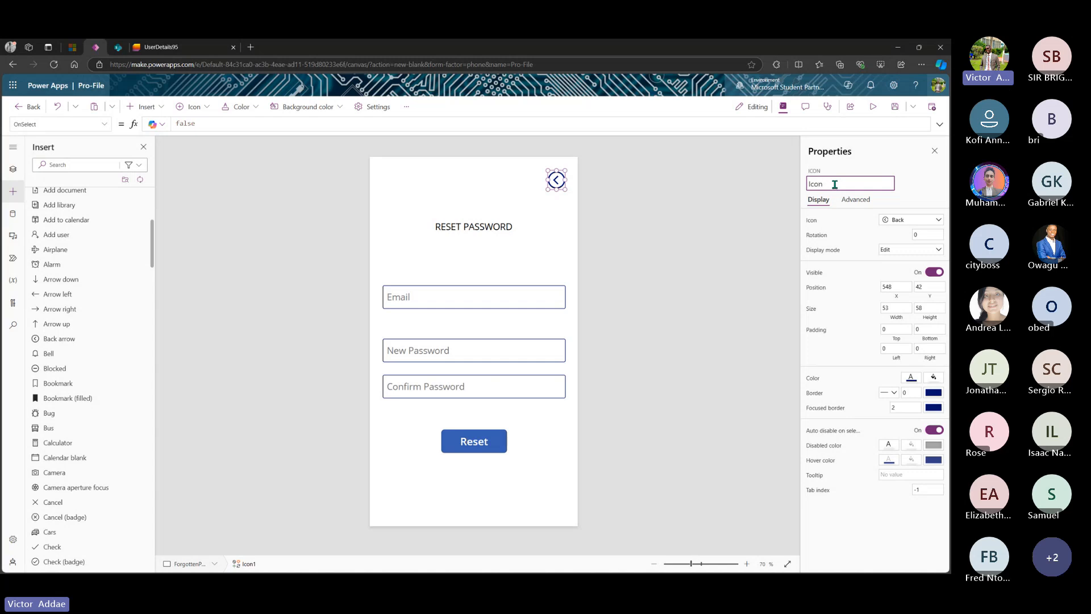
key(Home)
text(ResetP)
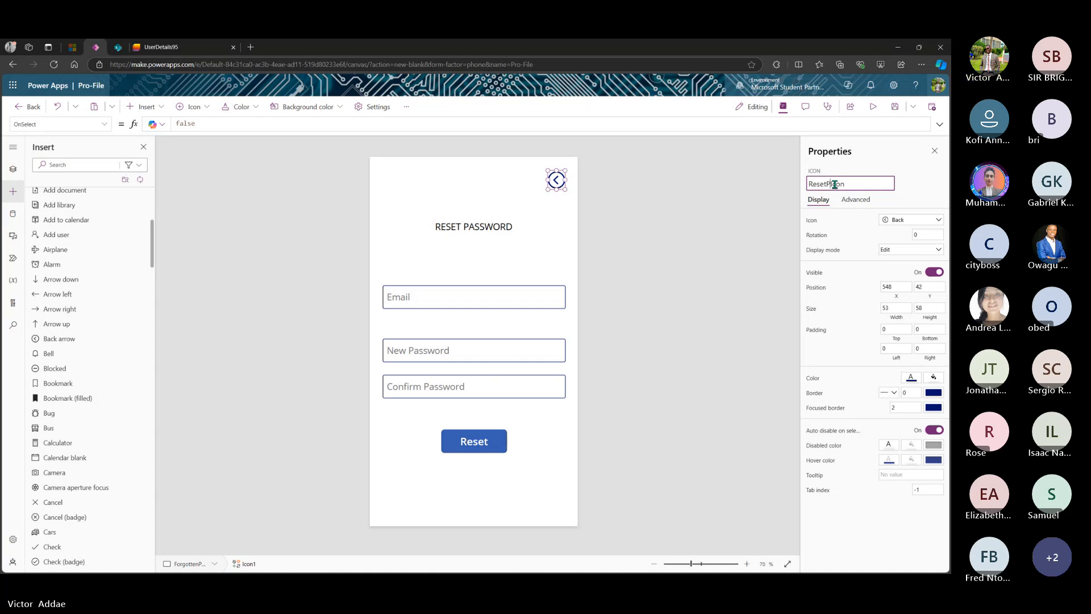
text(asswordBack)
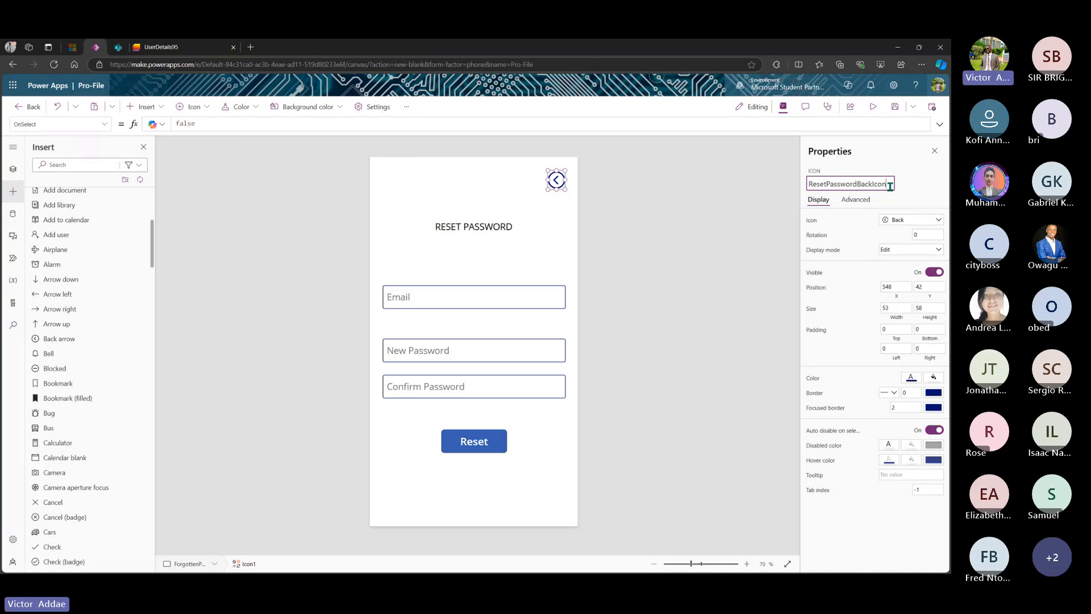
key(Return)
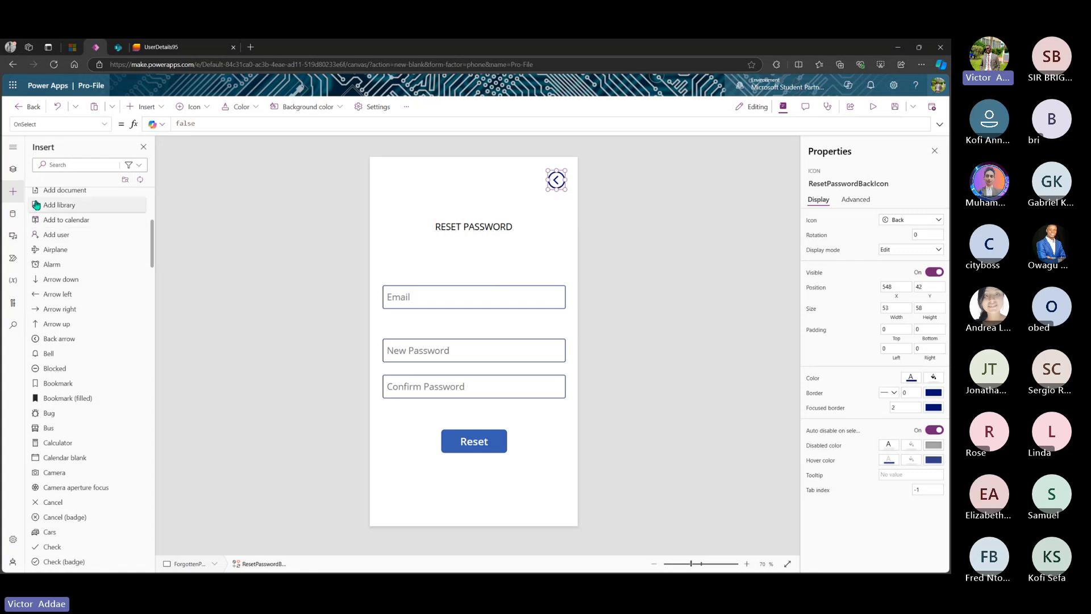
- Add Screen3 using the Form layout from Tree view's new-screen options
click(13, 171)
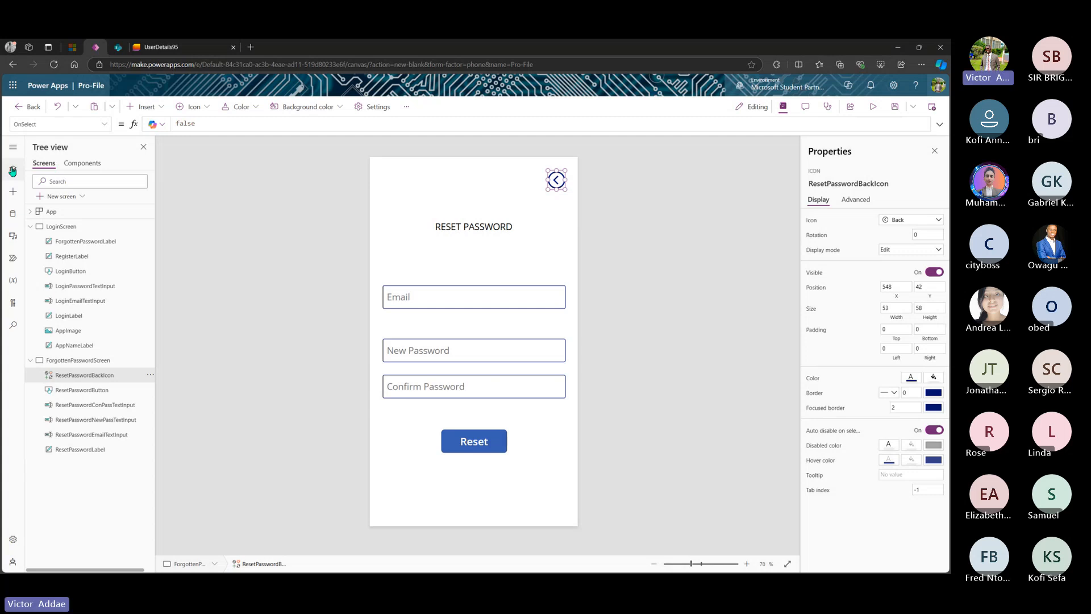
click(76, 196)
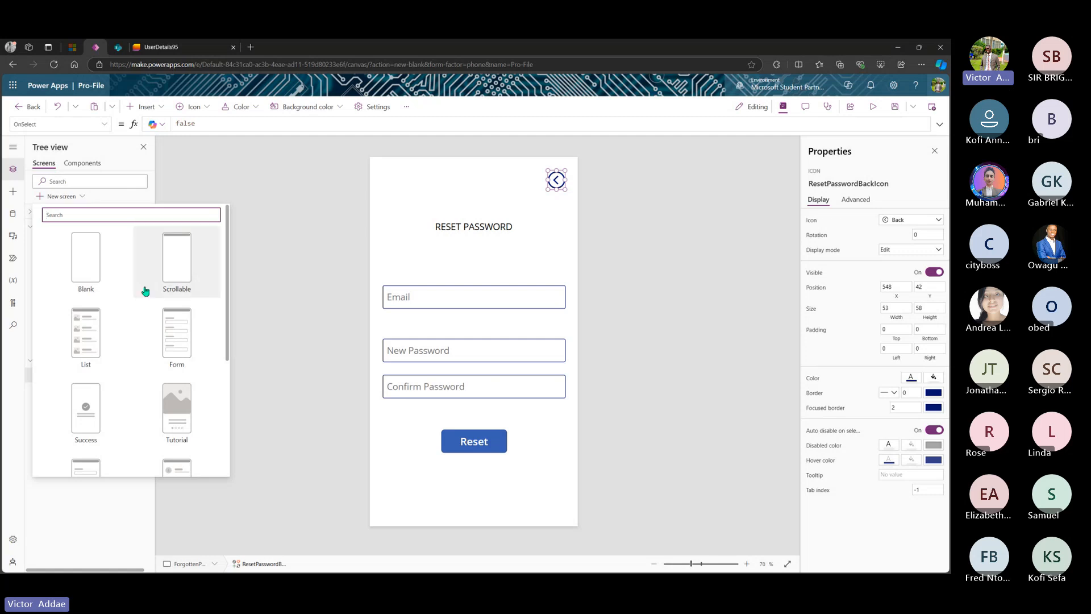
click(183, 330)
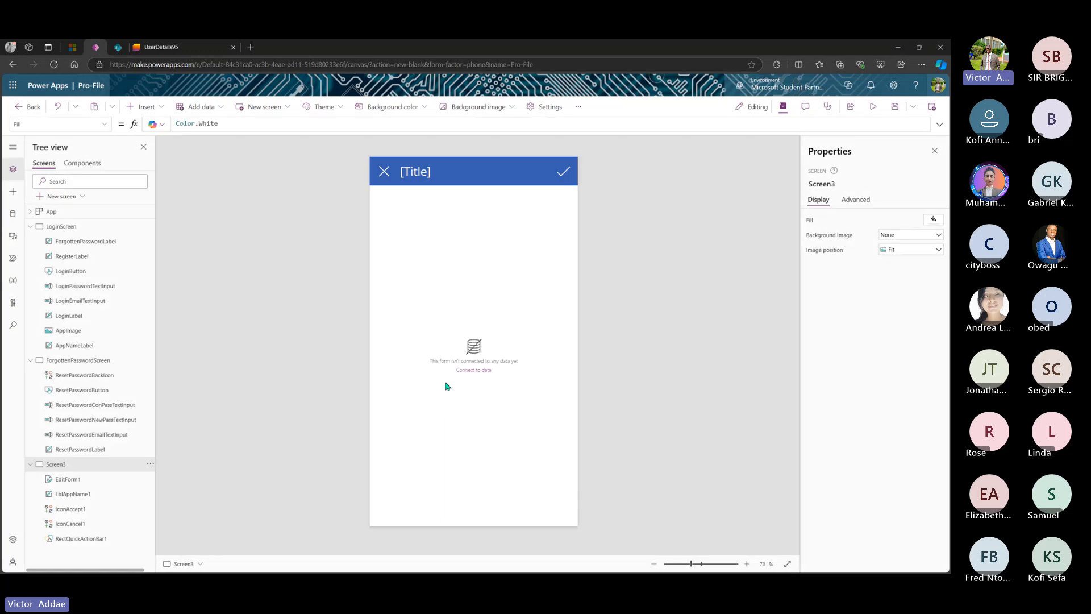
- Connect the UserDetails95 list from the Community SharePoint site to the app
click(475, 371)
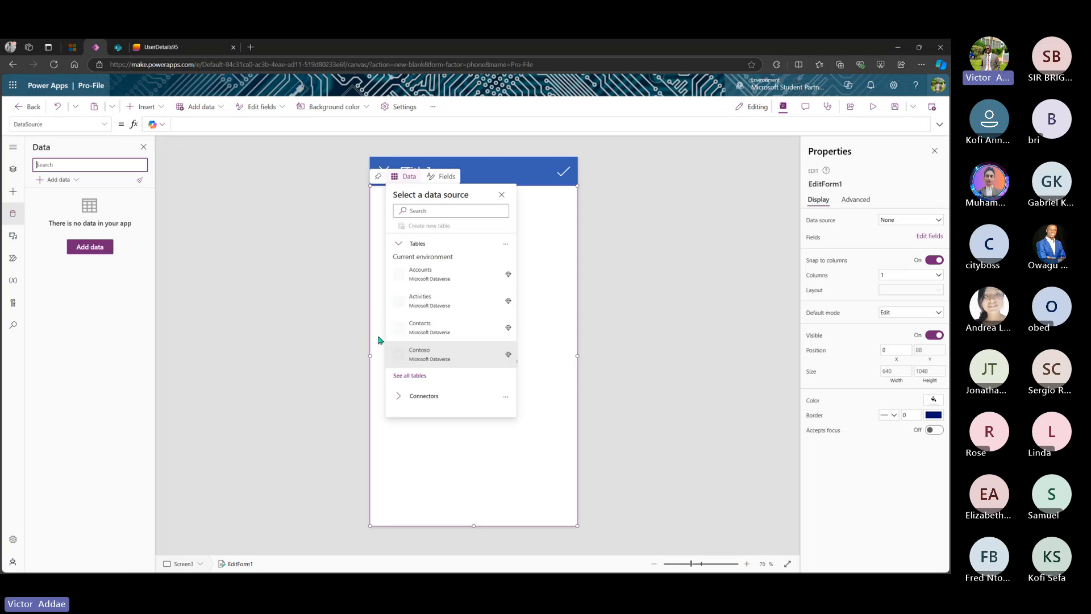
click(90, 250)
click(90, 247)
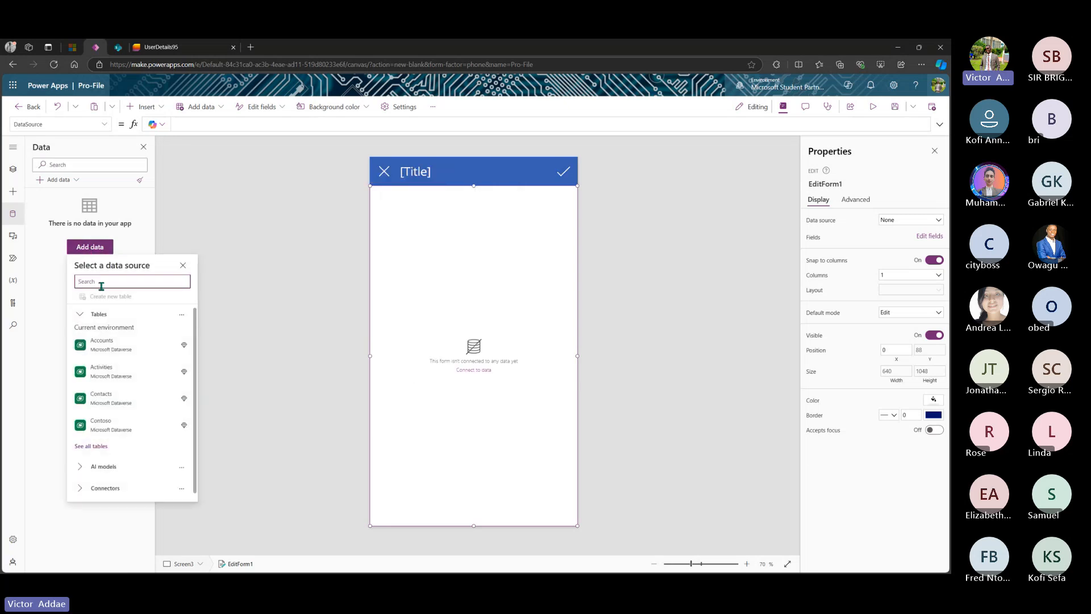
click(86, 480)
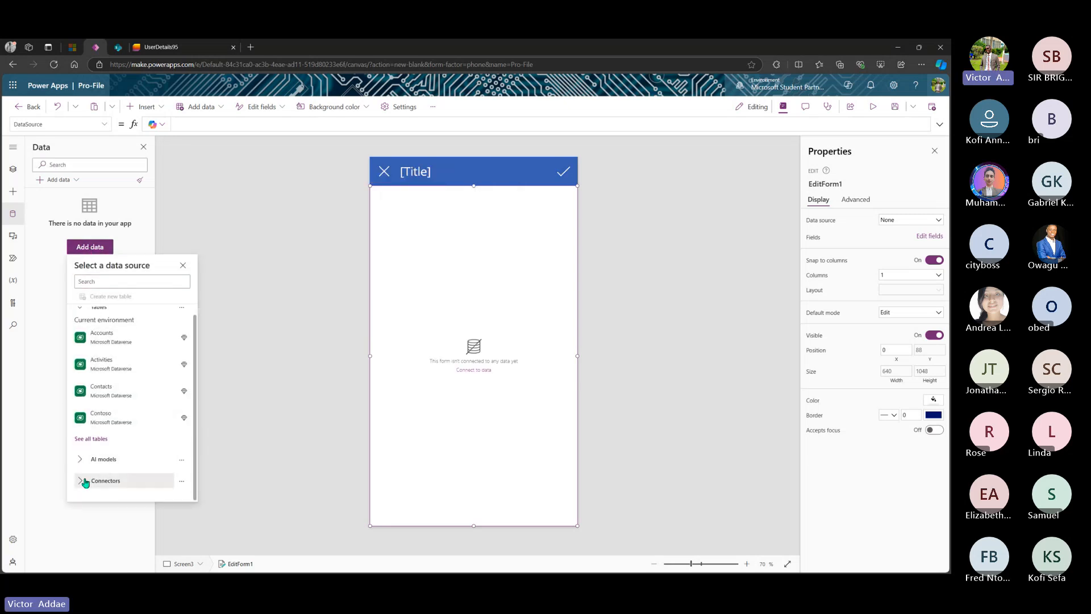
scroll(111, 447, down, 10)
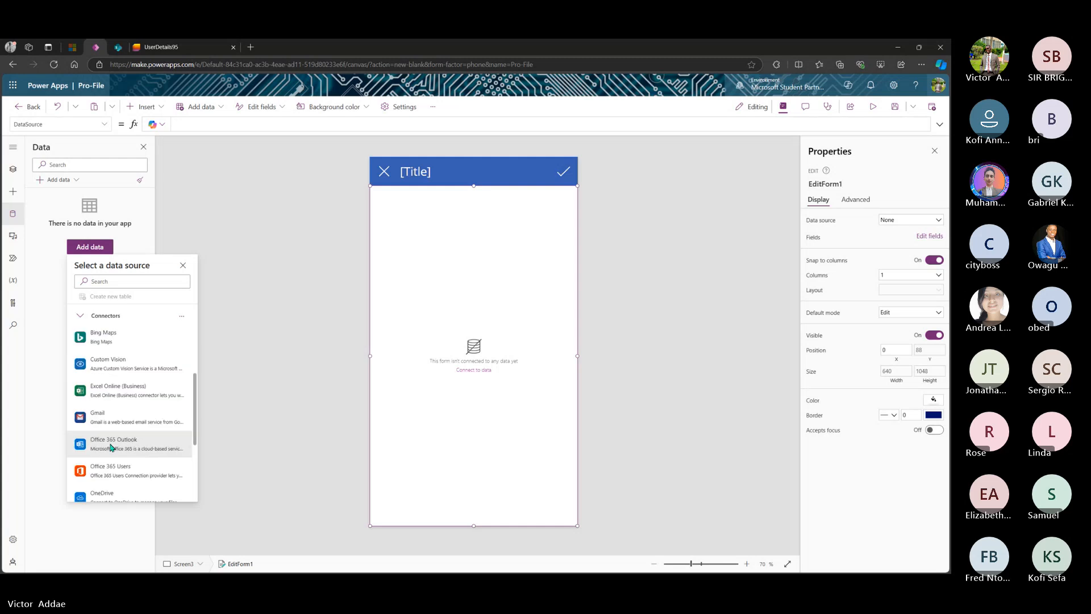
scroll(111, 447, down, 1)
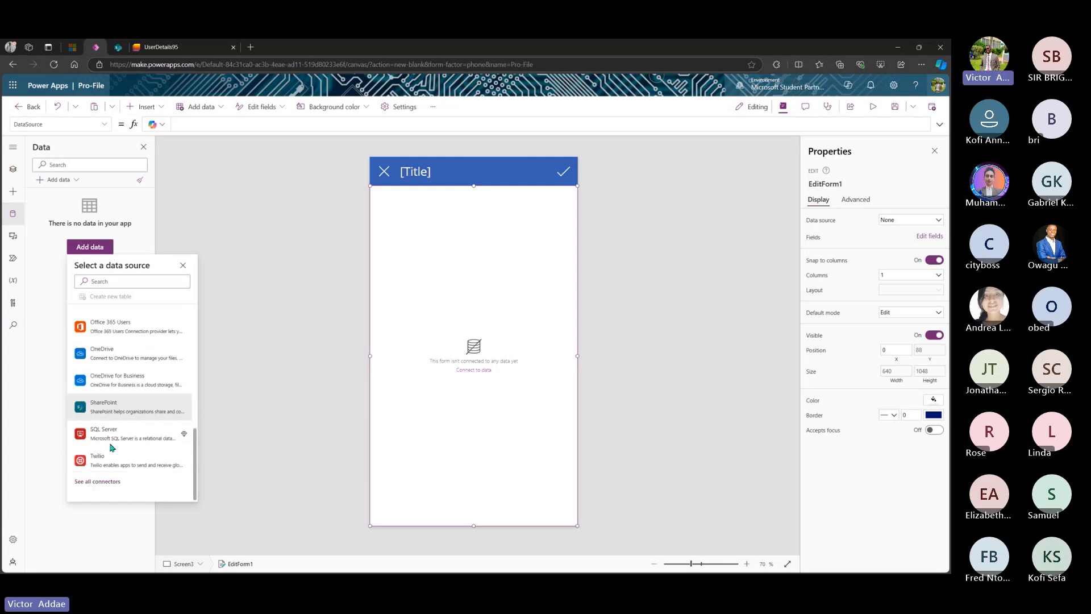
click(122, 413)
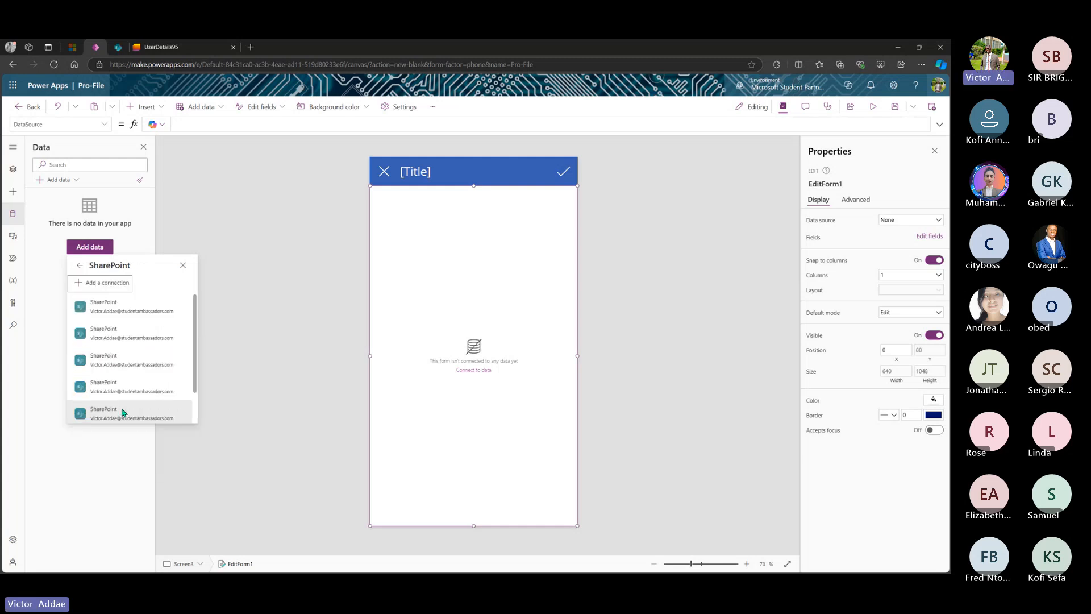
click(151, 310)
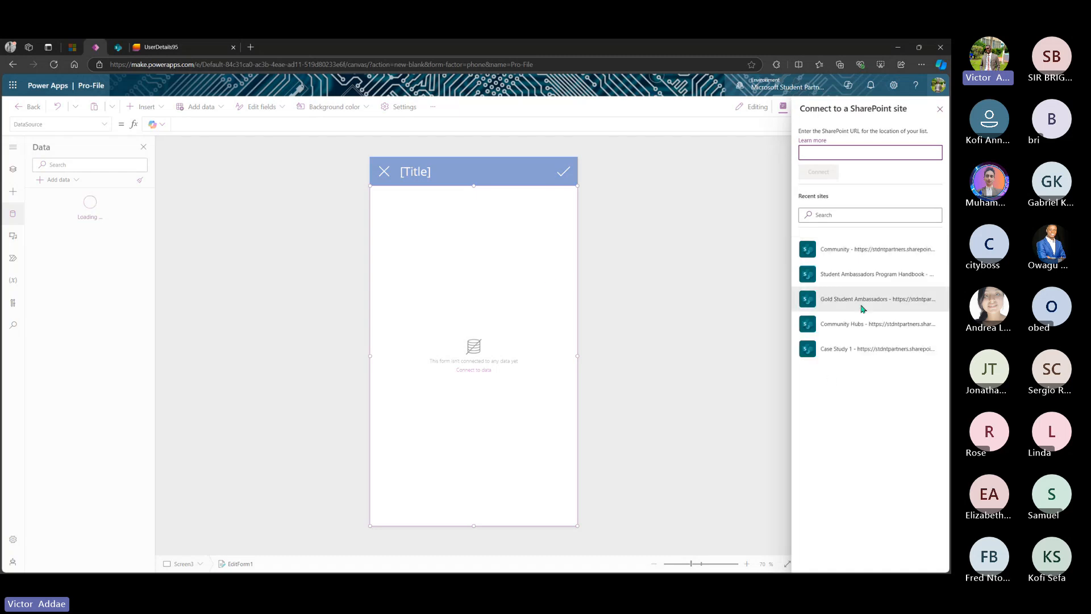
click(840, 252)
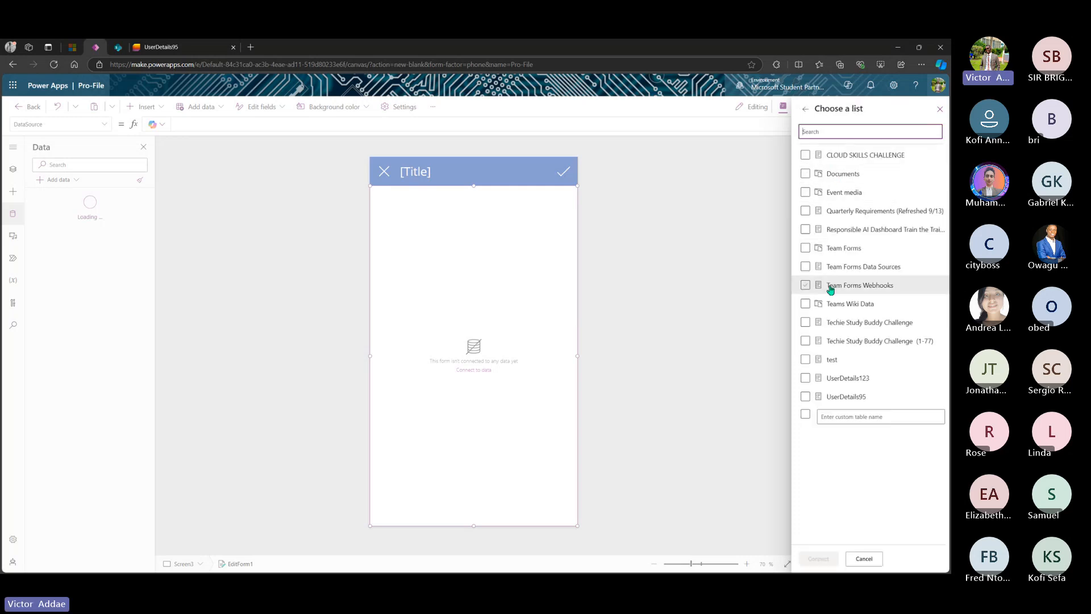
click(805, 396)
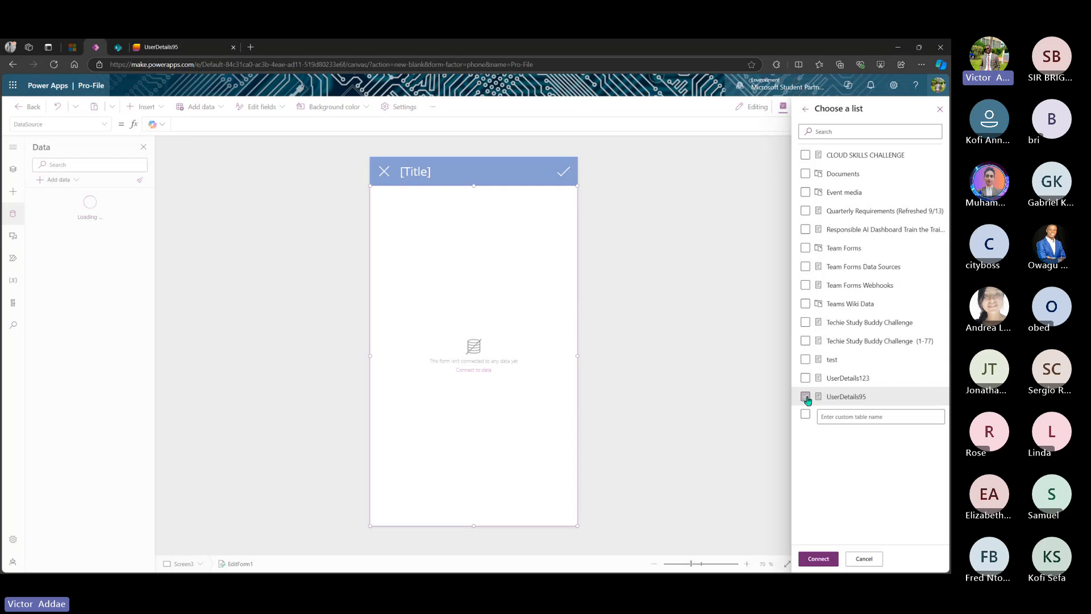
click(818, 559)
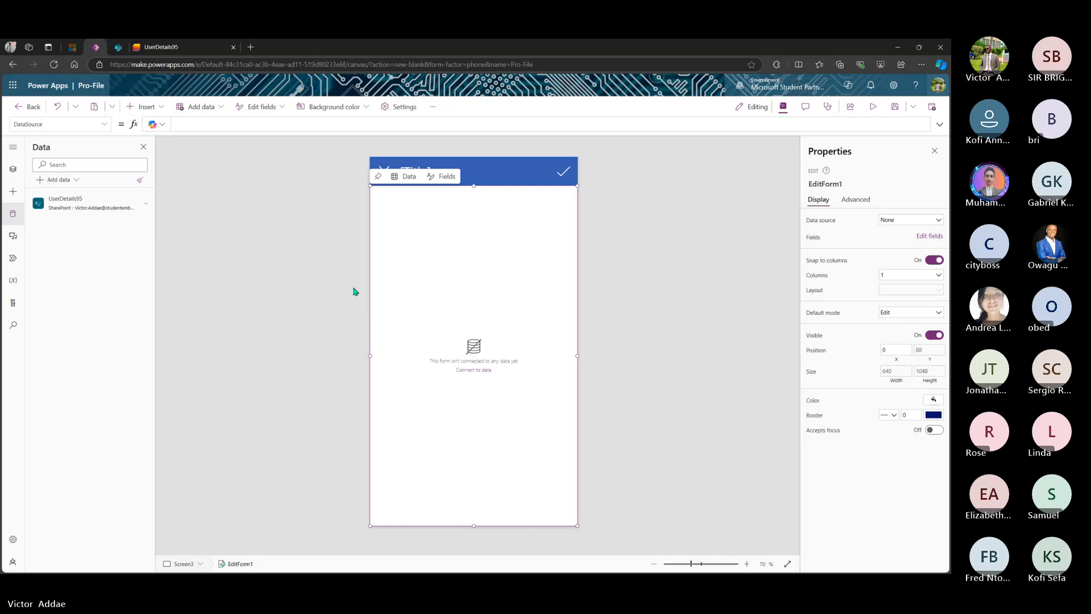
- Choose UserDetails95 as the data source for Screen3's edit form
click(445, 180)
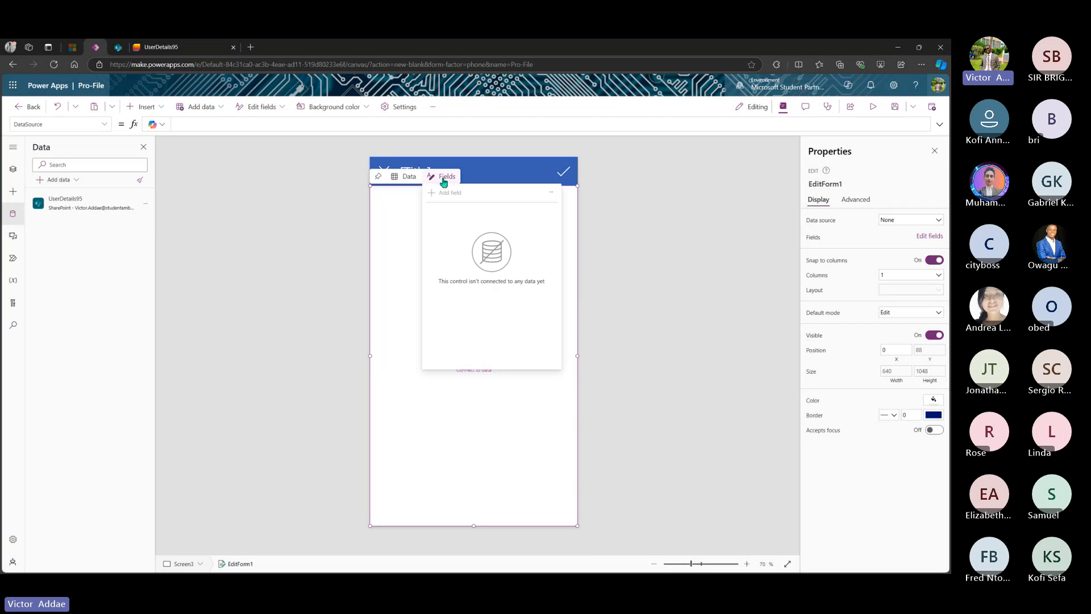
click(451, 386)
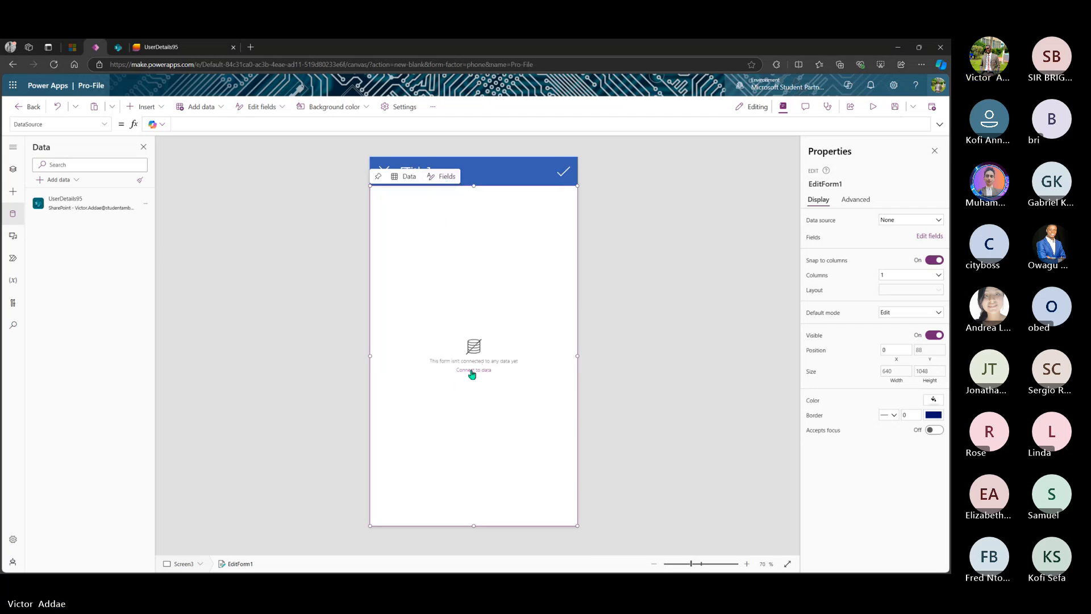
click(259, 295)
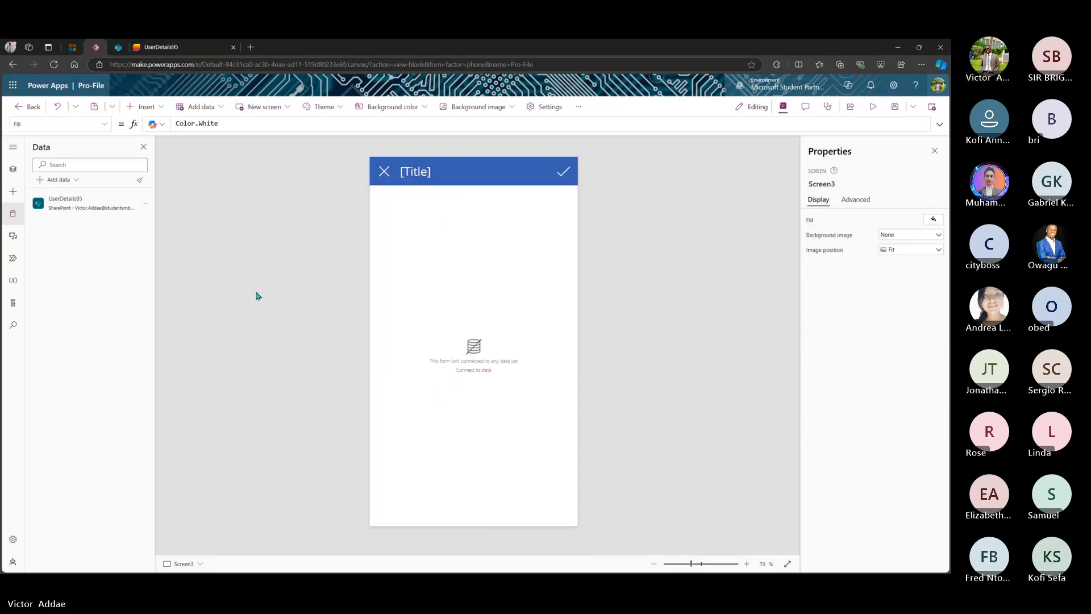
mouse_move(102, 206)
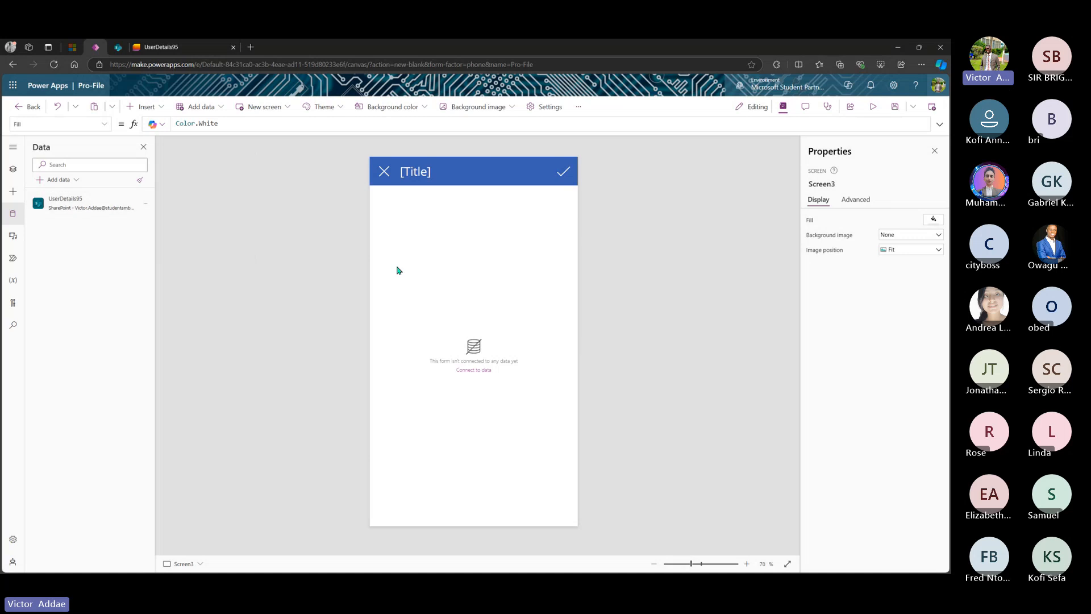
click(473, 370)
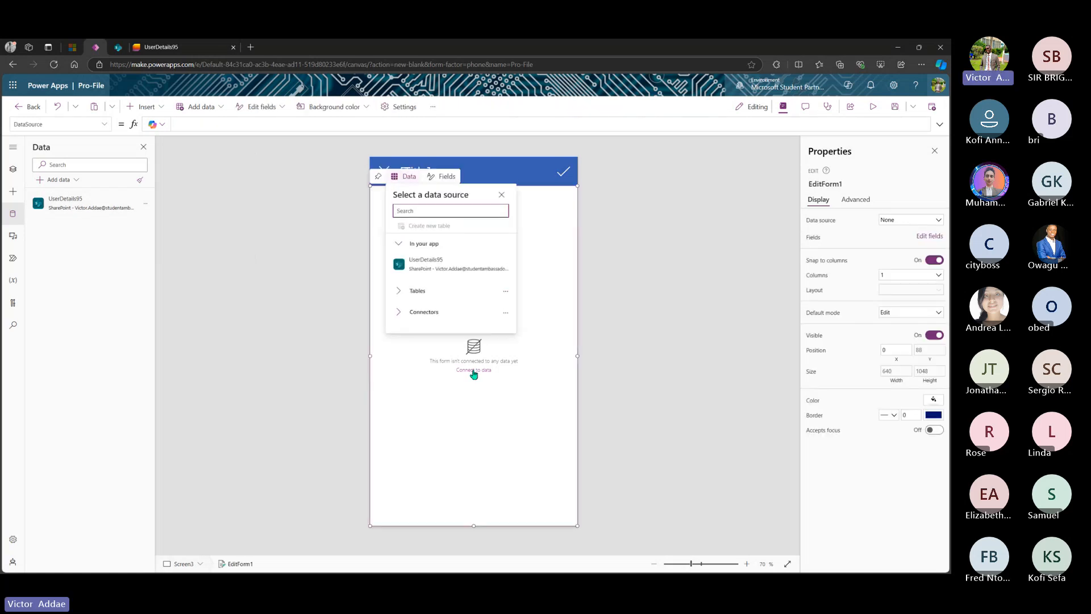
mouse_move(449, 271)
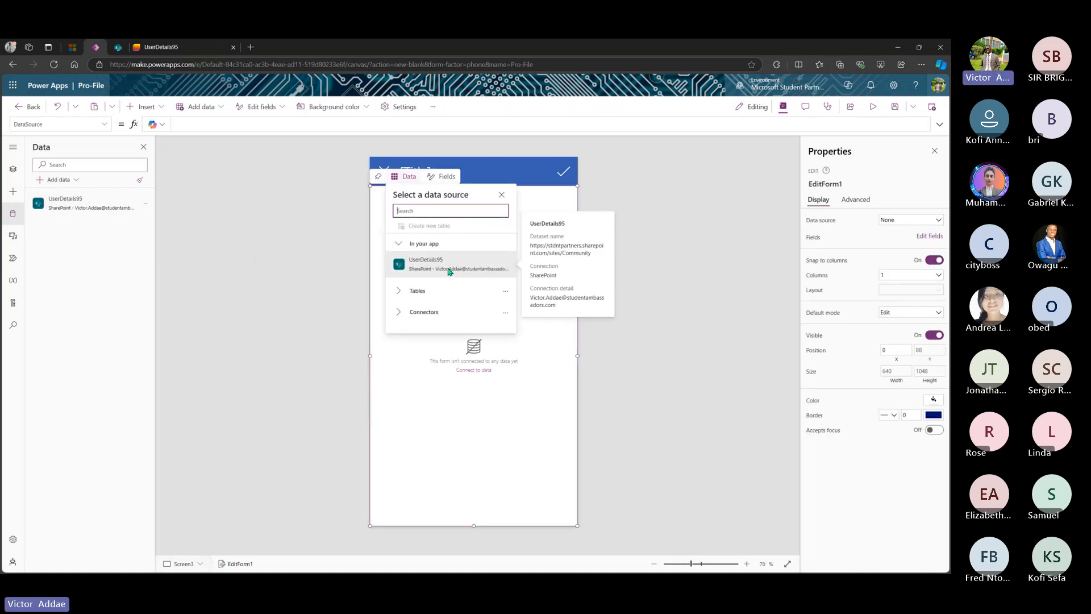
click(449, 271)
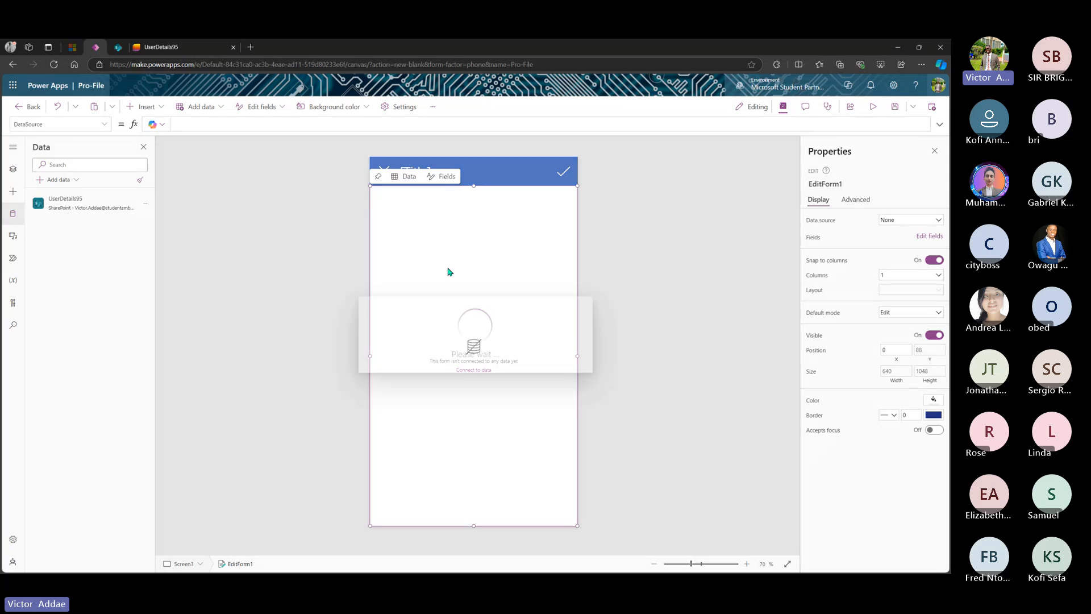
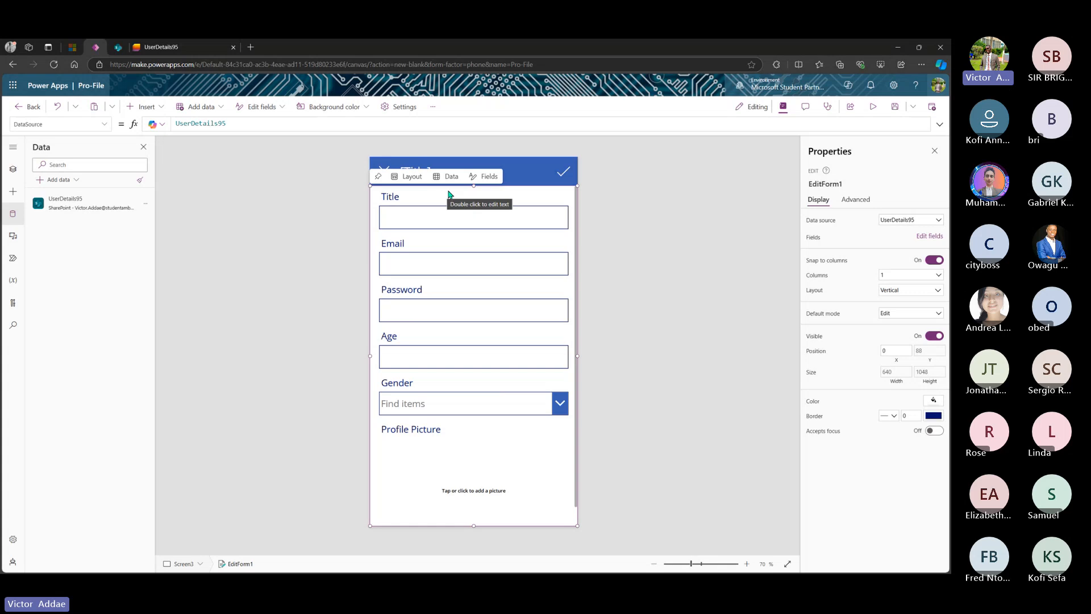
- Remove the Password field from EditForm1's fields, leaving Title, Email, Age, Gender and Profile Picture
click(487, 177)
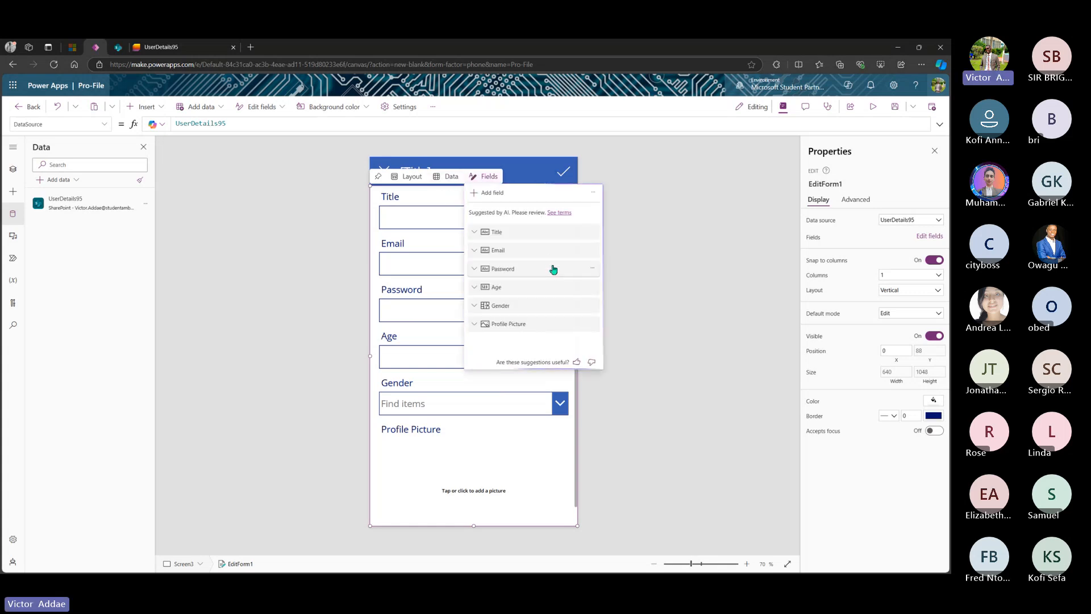
click(592, 267)
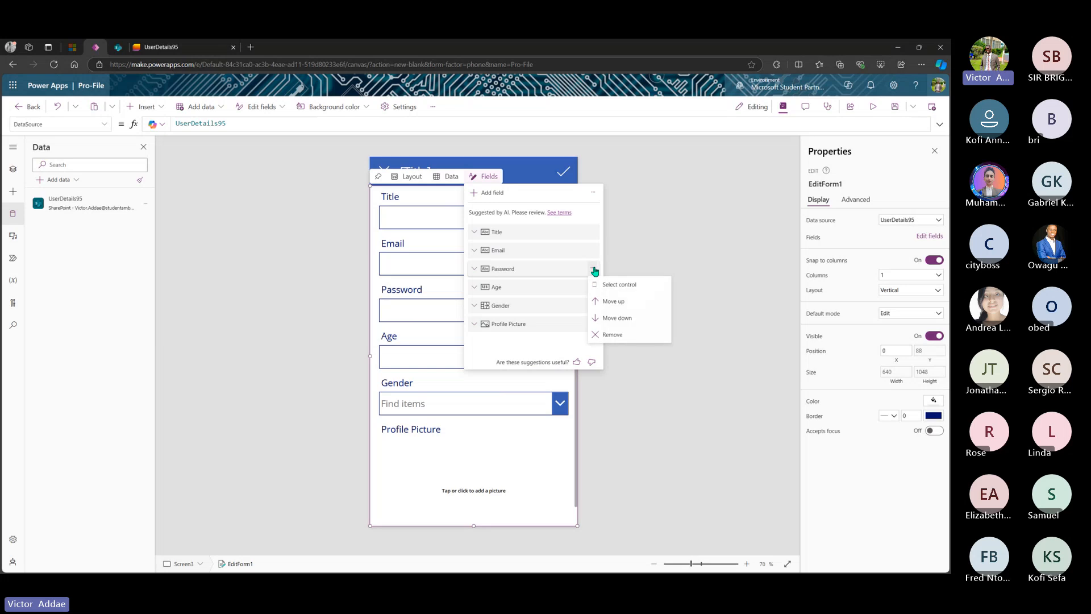
click(609, 335)
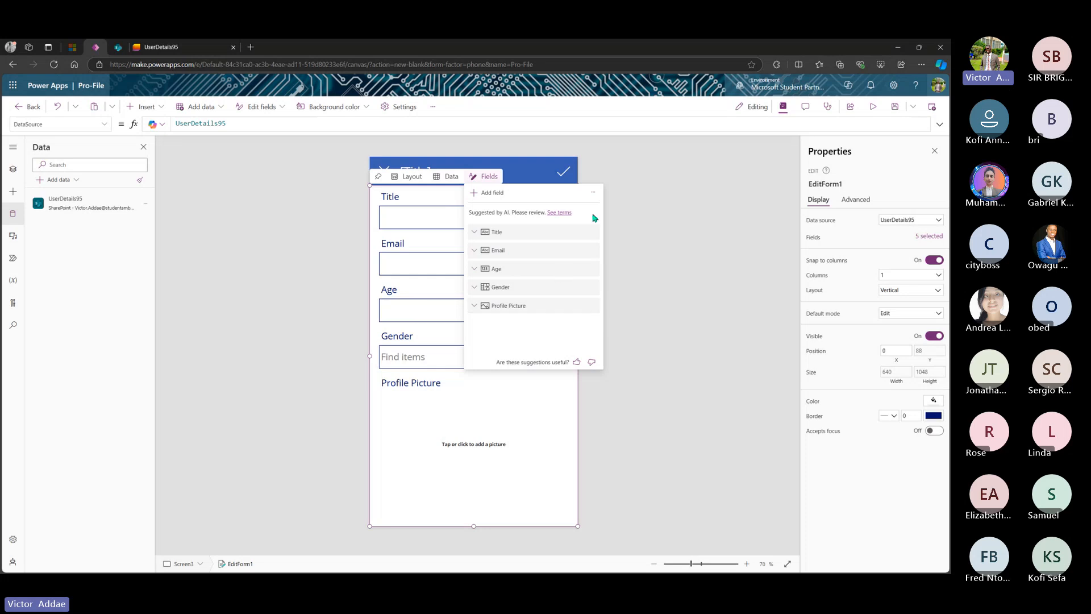
click(529, 178)
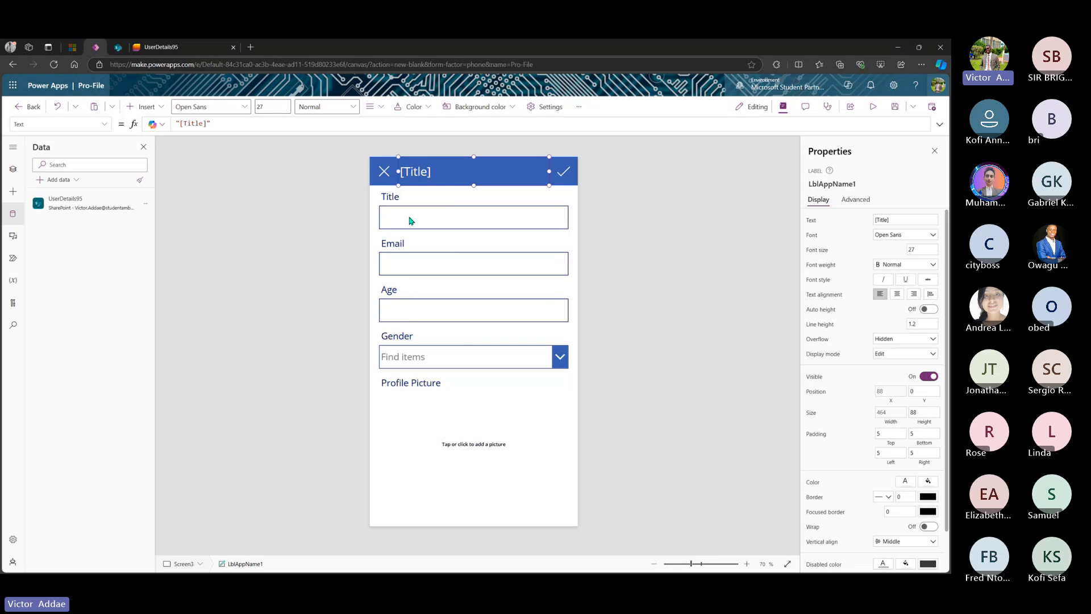
click(435, 399)
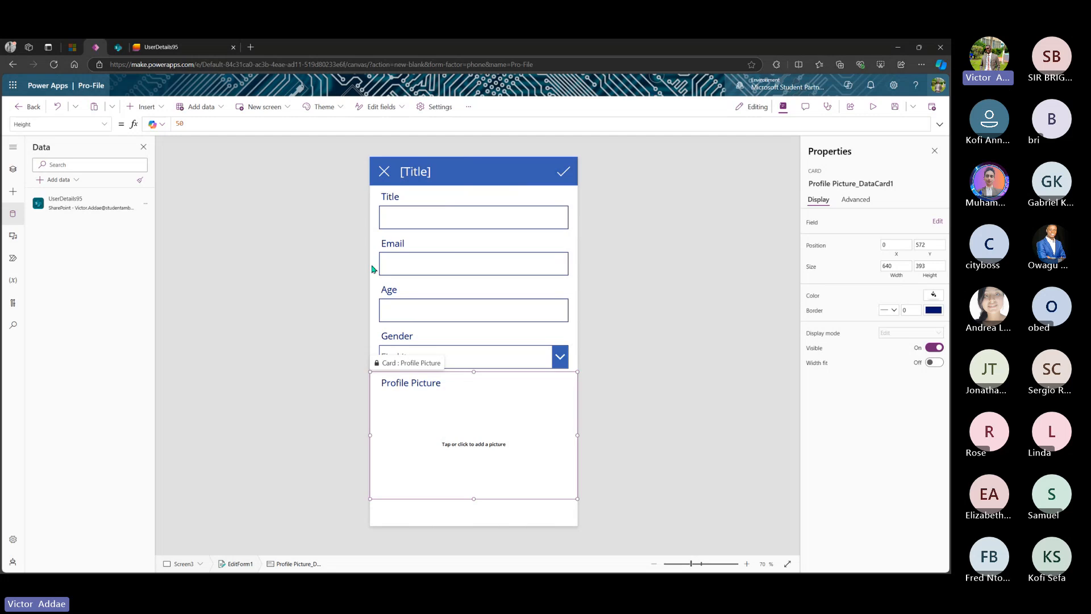
- In Tree view, collapse LoginScreen and ForgottenPasswordScreen, then rename Screen3 to ProfileScreen
click(12, 169)
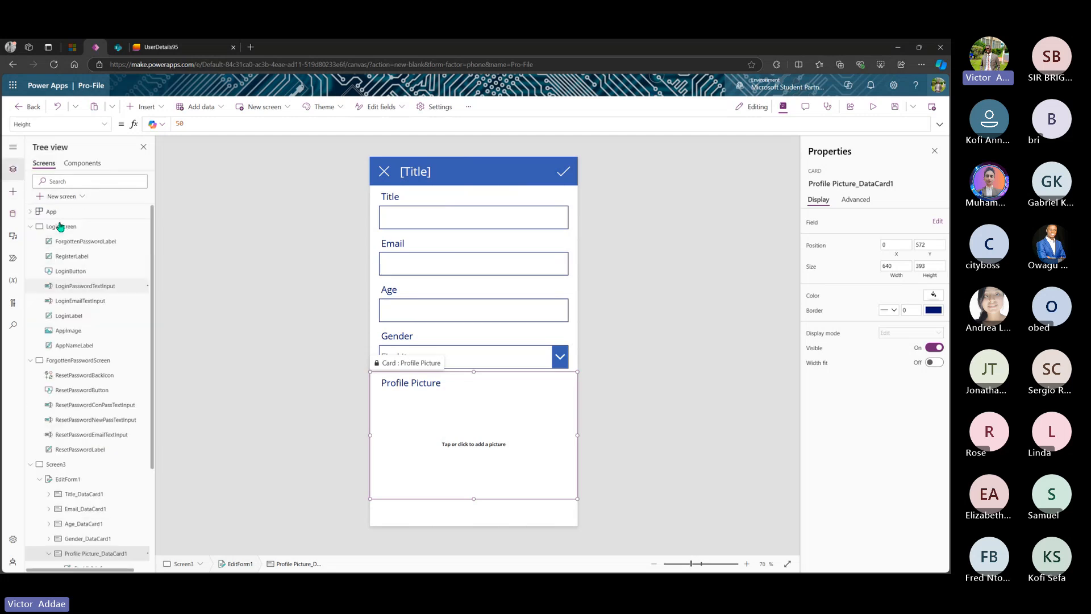
click(30, 227)
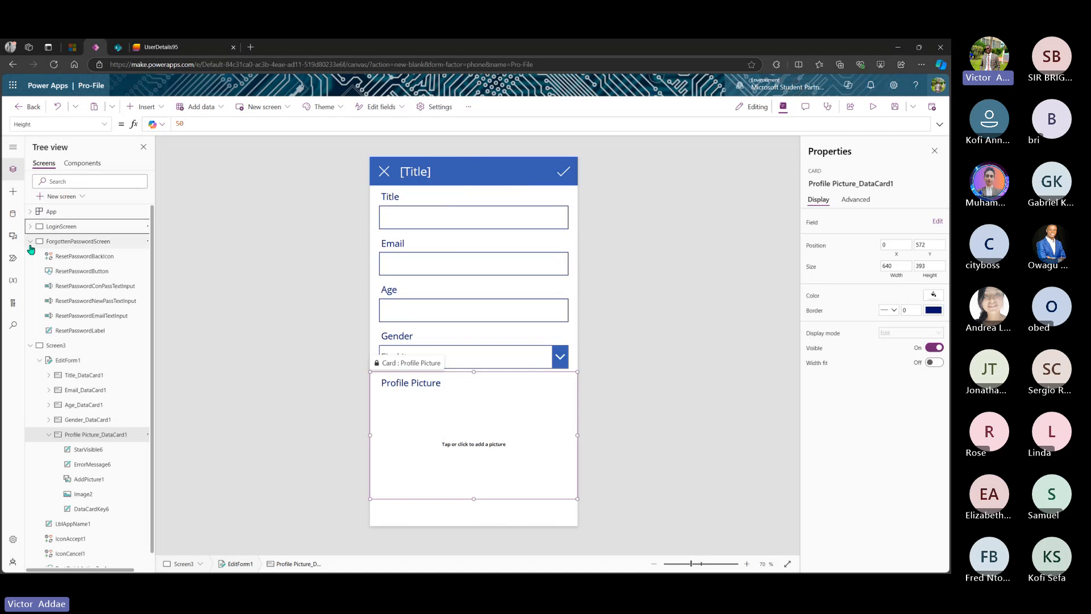
click(30, 243)
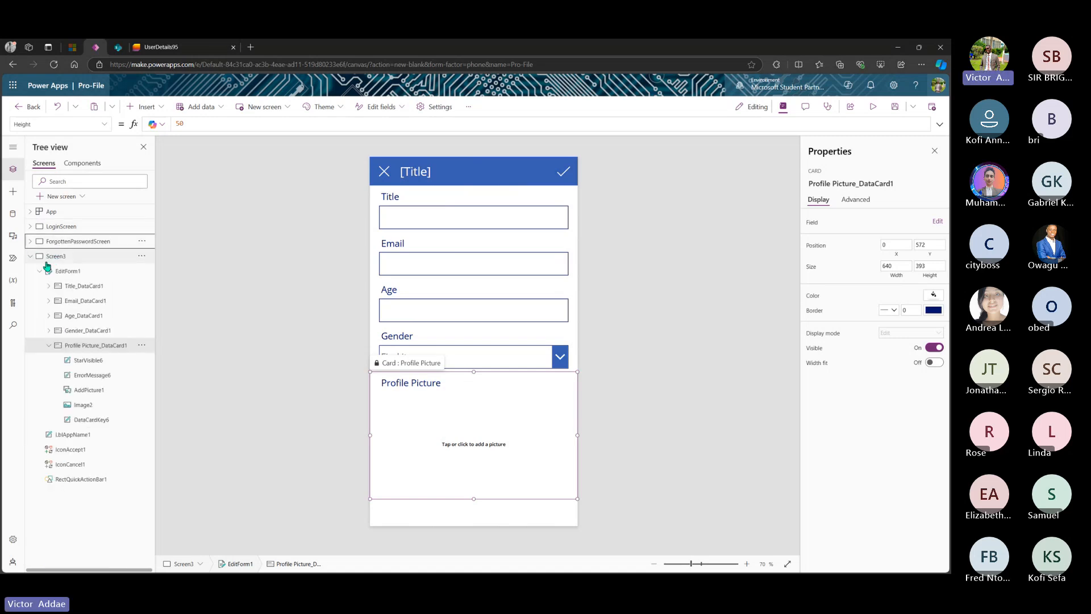
click(77, 259)
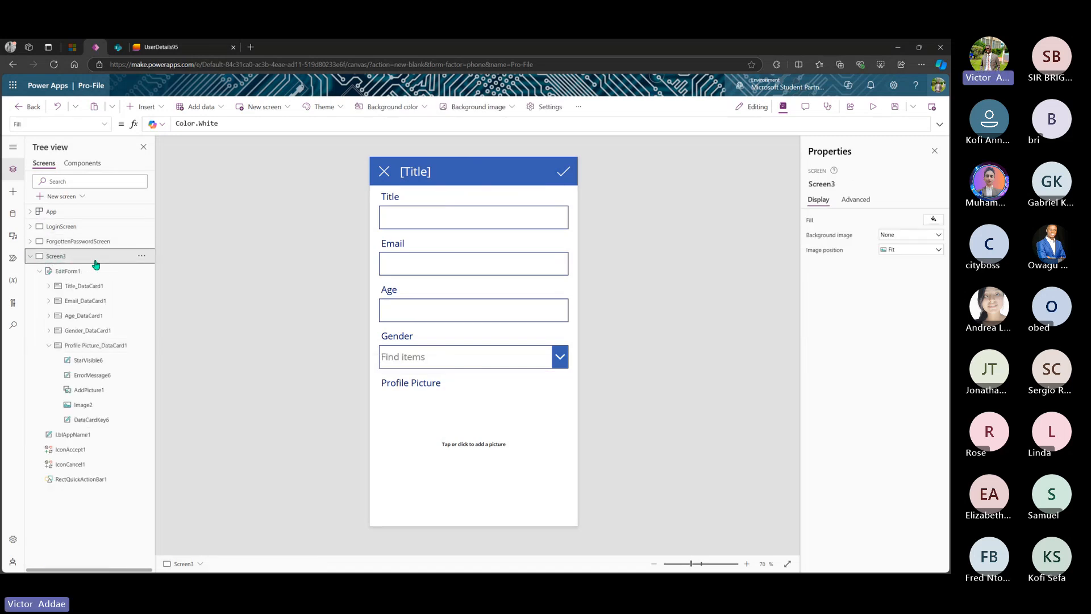
click(143, 256)
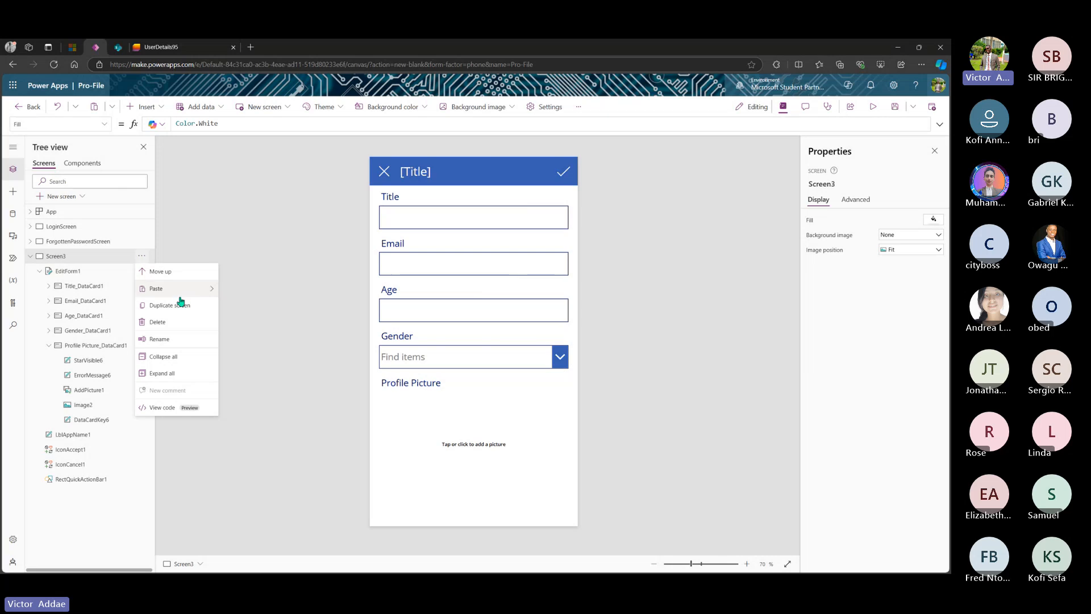
click(159, 339)
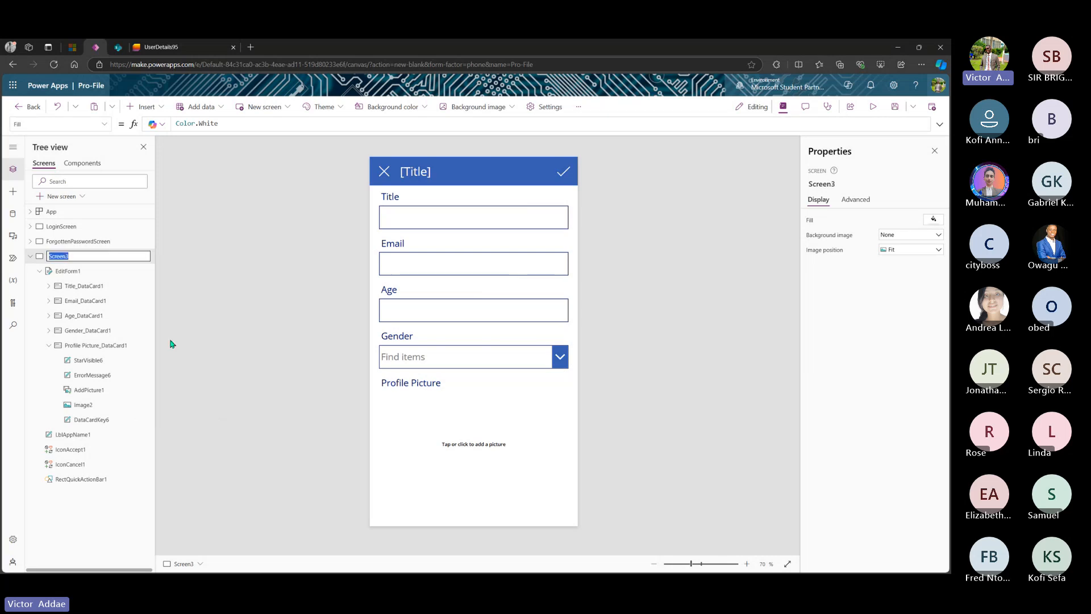
click(123, 259)
key(BackSpace)
text(Profile)
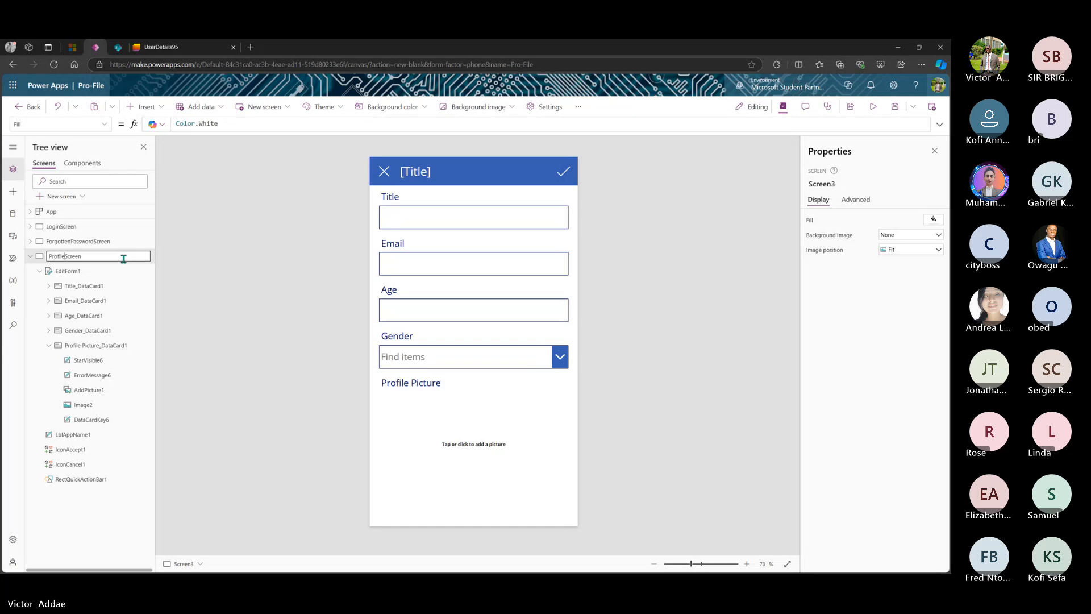
text(Sc)
key(BackSpace)
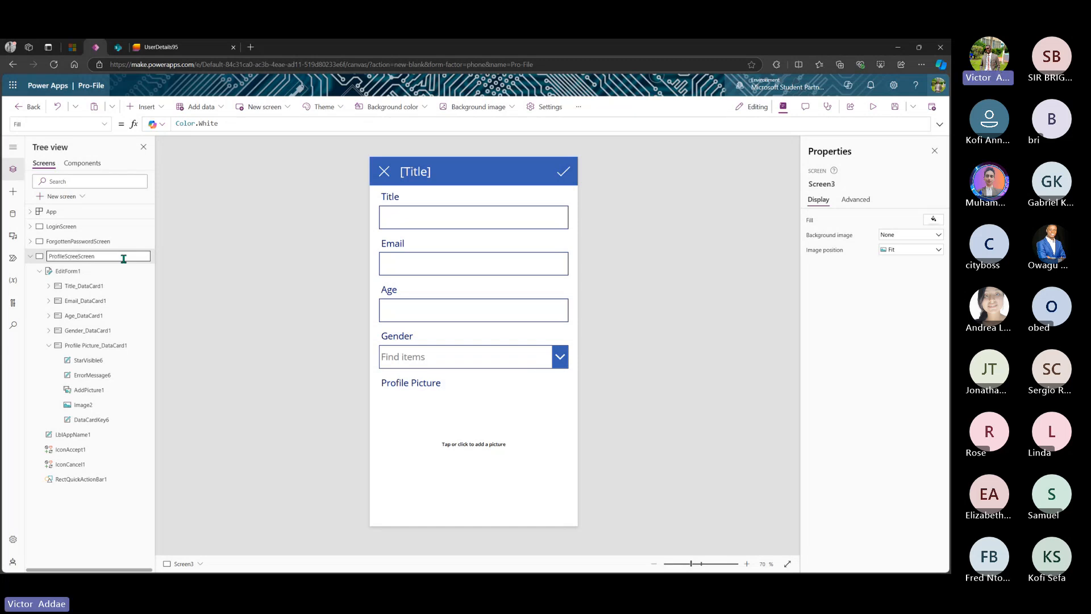
key(BackSpace)
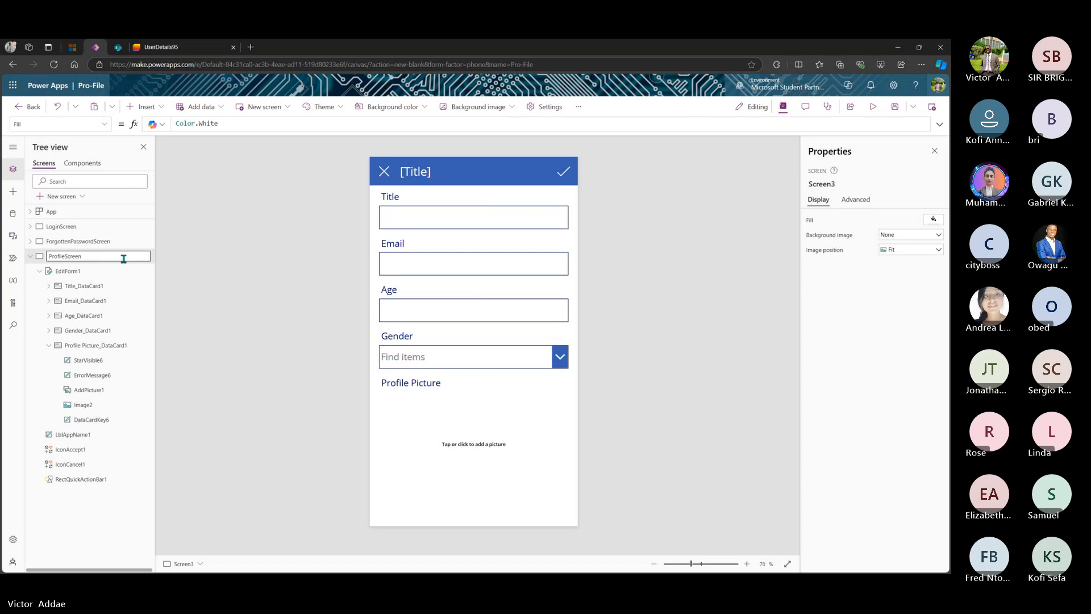
key(Return)
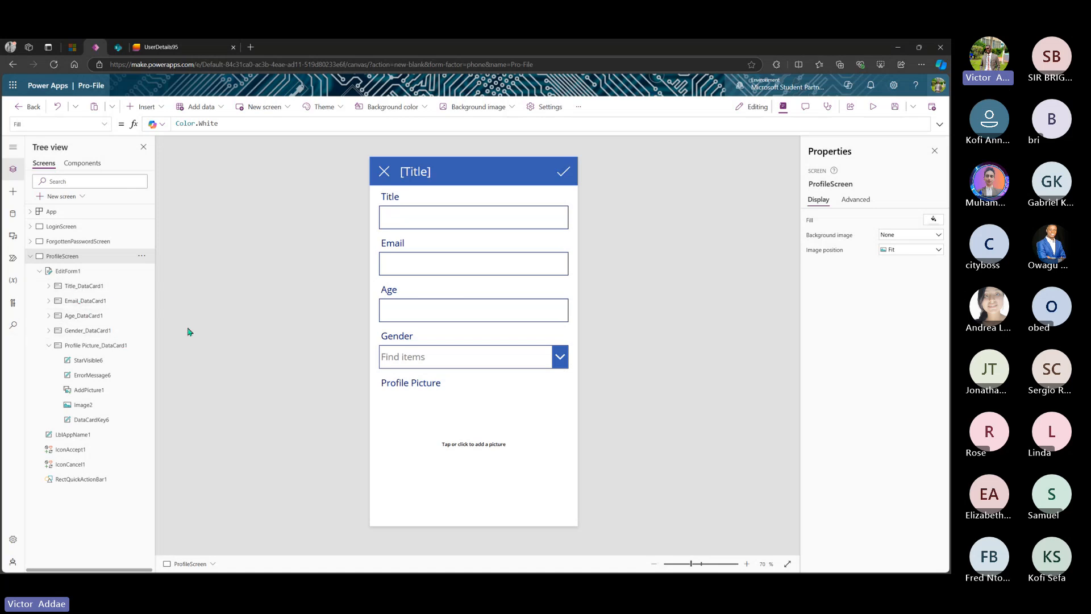
- In EditForm1's fields list, drag Profile Picture above Title and Age below Gender
click(73, 275)
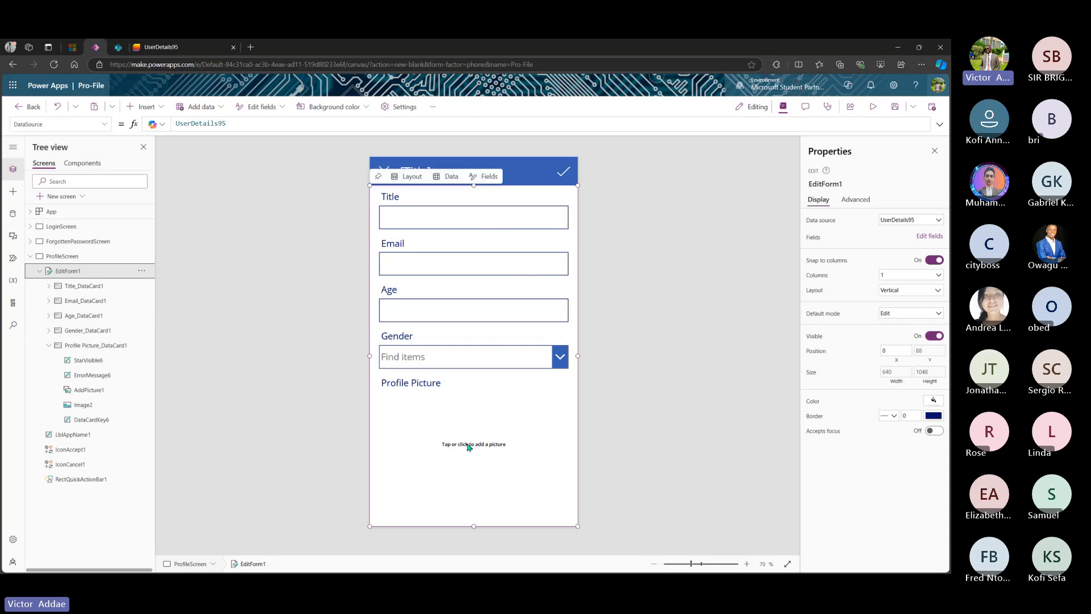
click(479, 180)
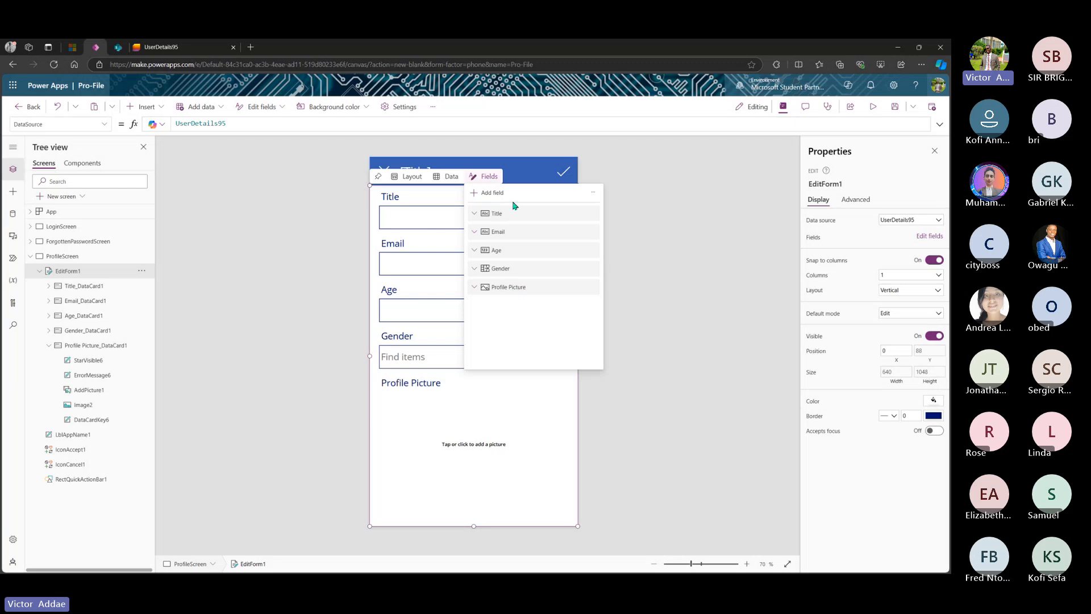
drag(513, 292, 508, 213)
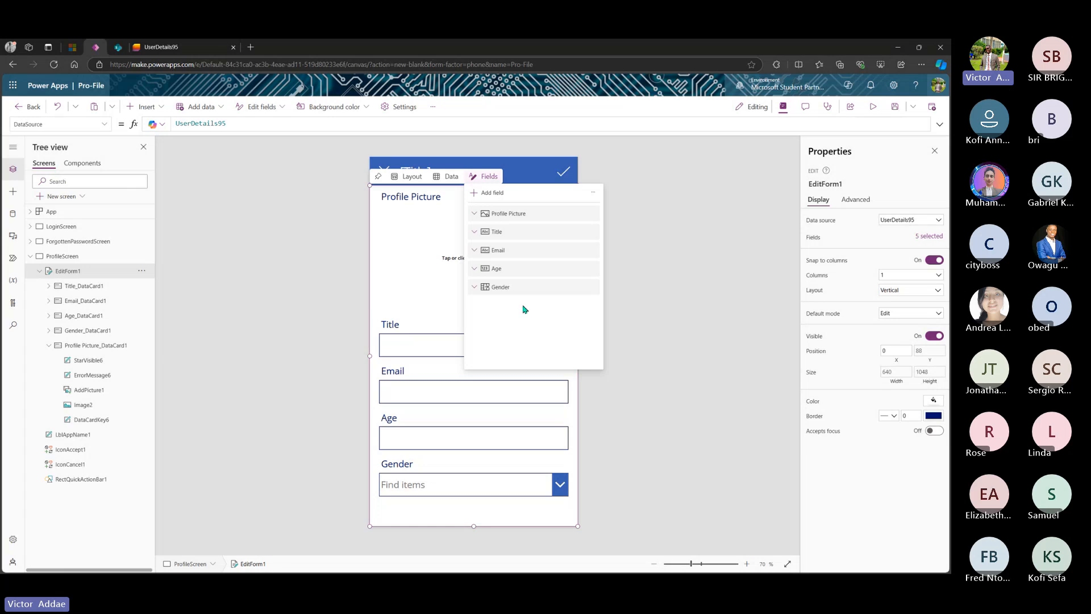
drag(504, 274, 504, 287)
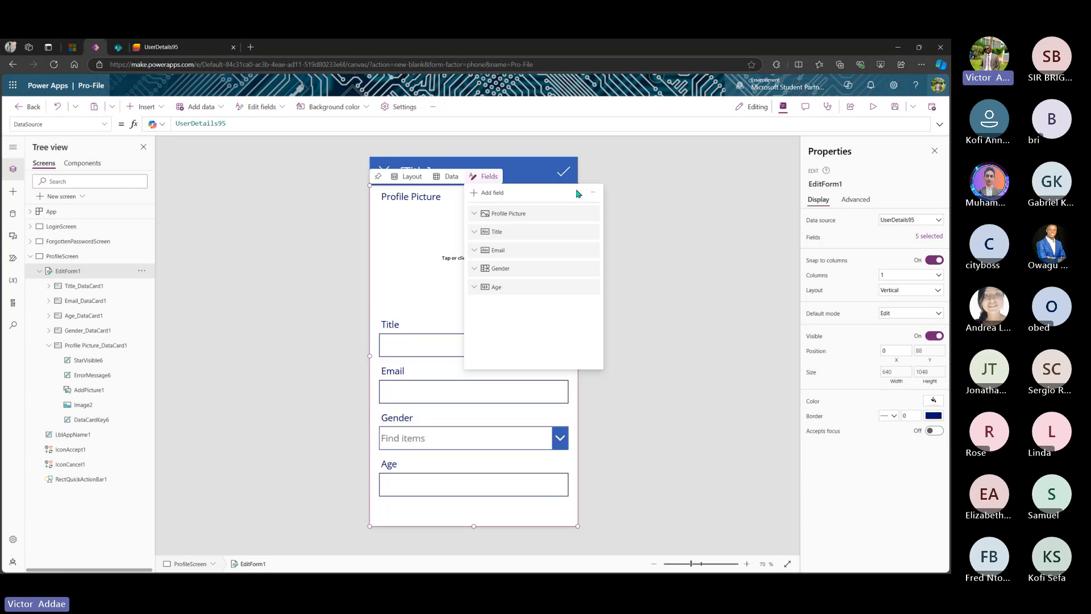
click(418, 325)
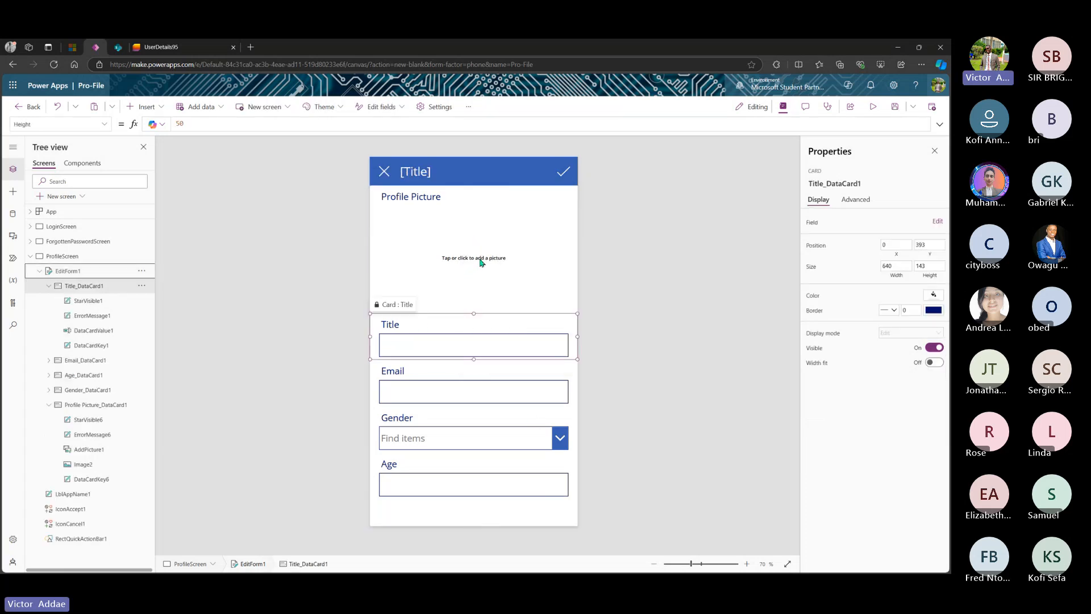
- Change the [Title] label to PRO-FILE, name it ProfileScreenAppName, and narrow it to 167 wide
double_click(414, 173)
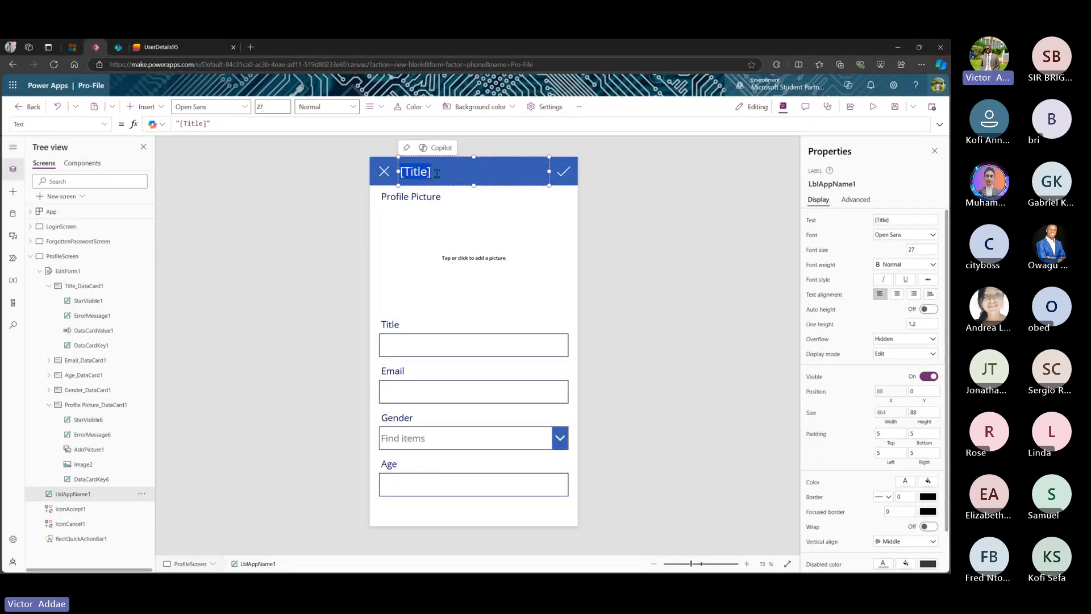
text(PRO-FILE)
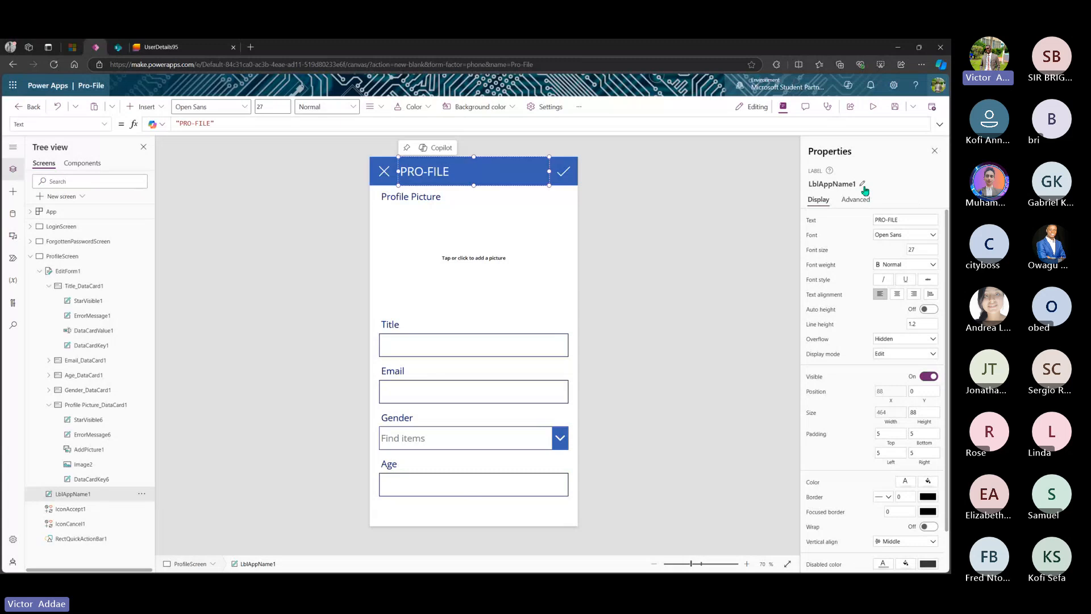
click(862, 185)
click(864, 188)
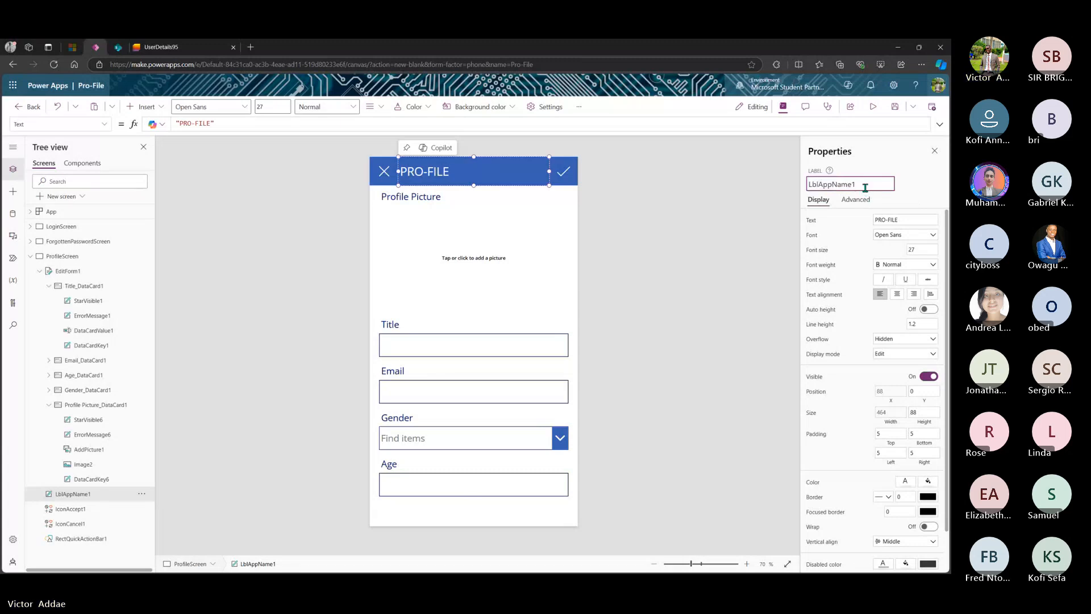
key(Left)
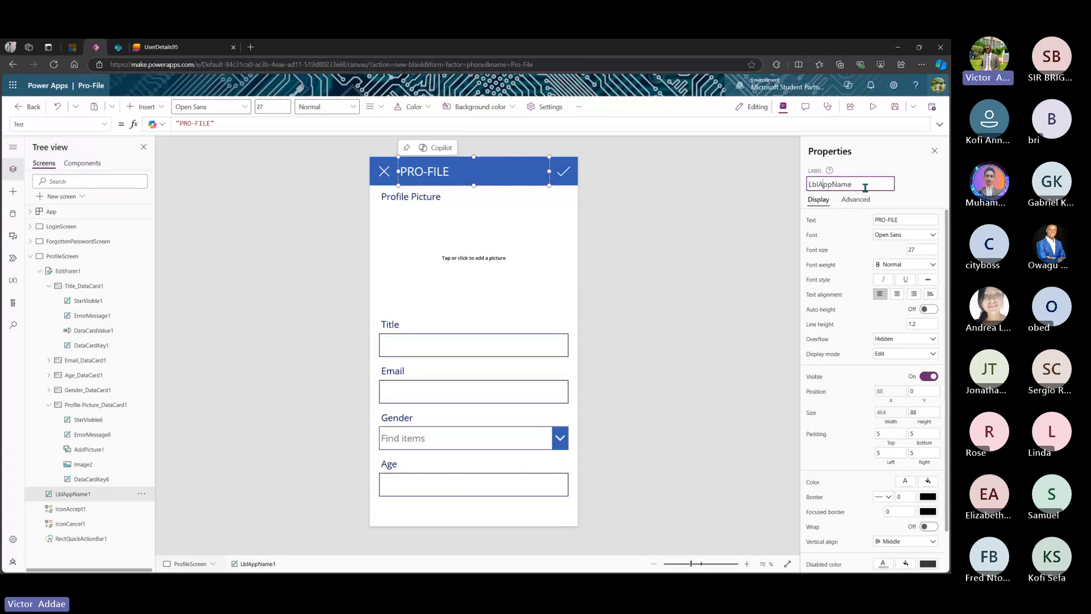
key(BackSpace)
key(BackSpace)
key(BackSpace)
text(Profile)
text(Screen)
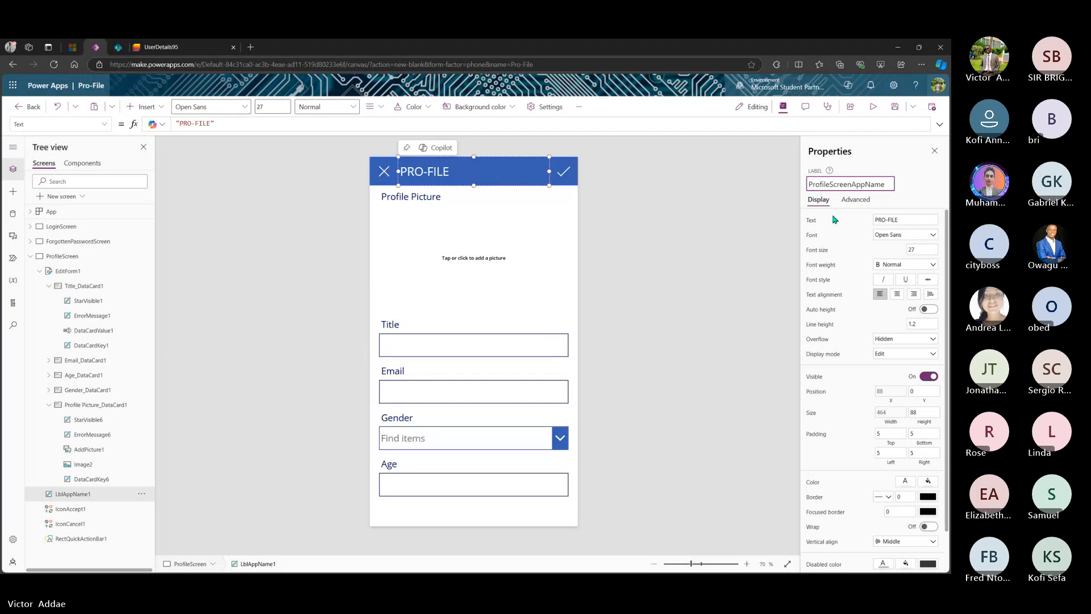
key(Return)
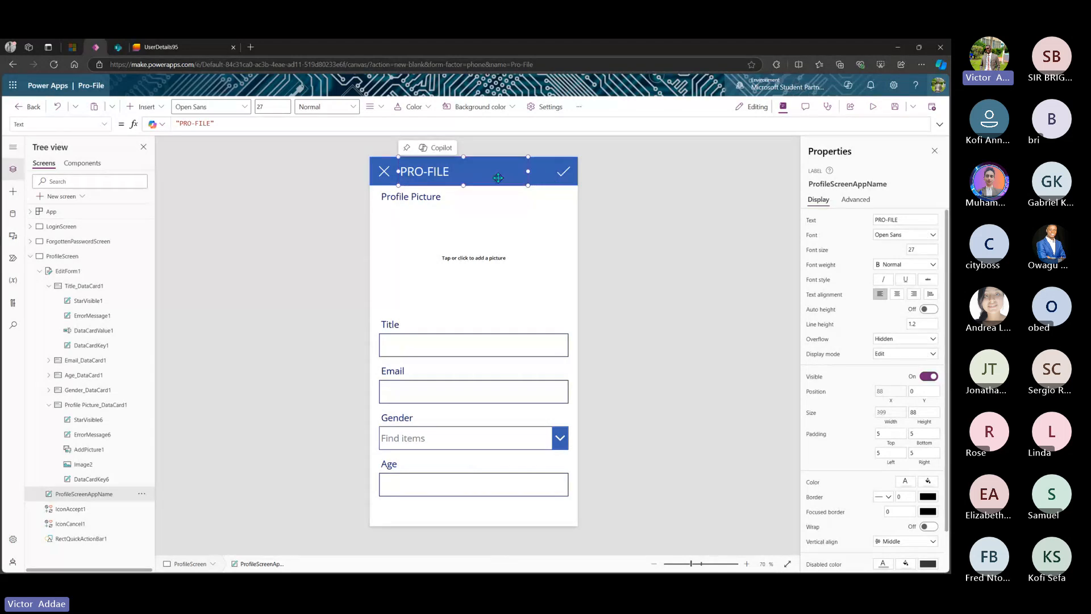
drag(549, 171, 490, 174)
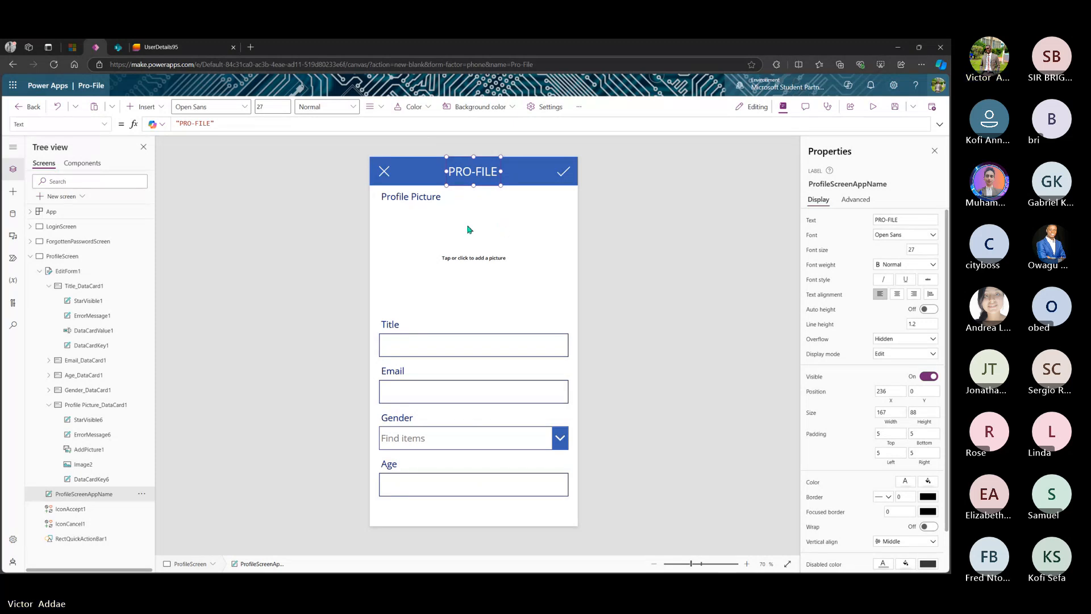
- Narrow AddPicture1 to 215 wide and move it left to X 231 within the Profile Picture card
click(478, 260)
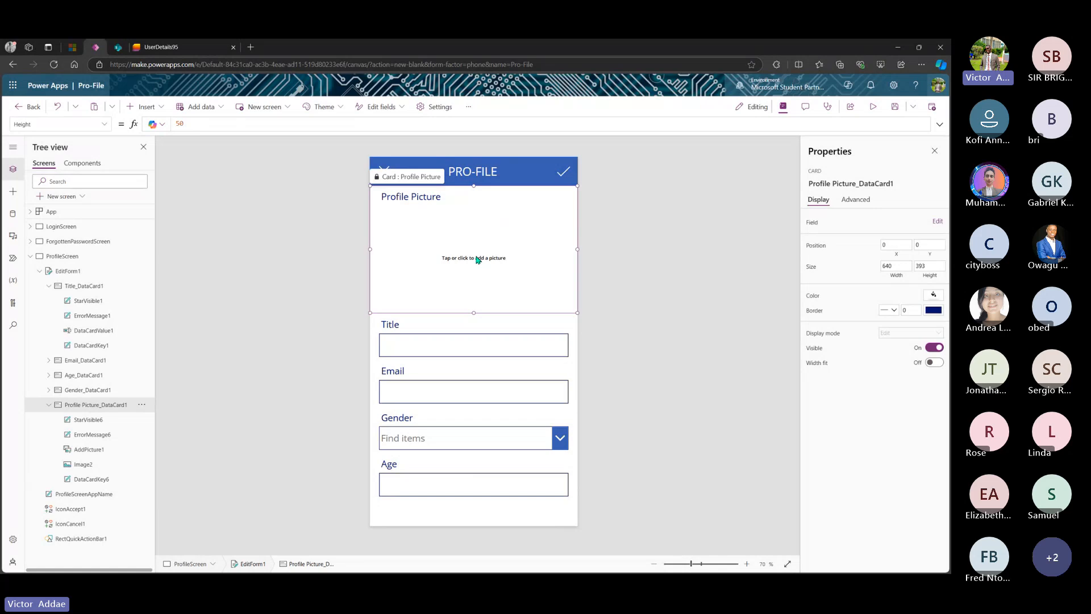
click(477, 260)
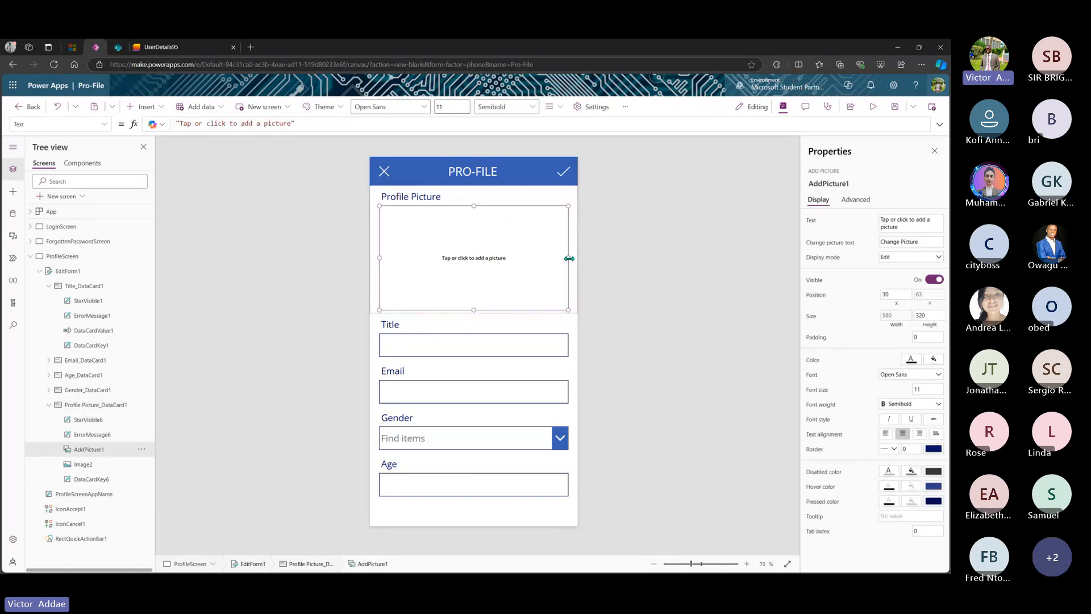
drag(569, 258, 516, 259)
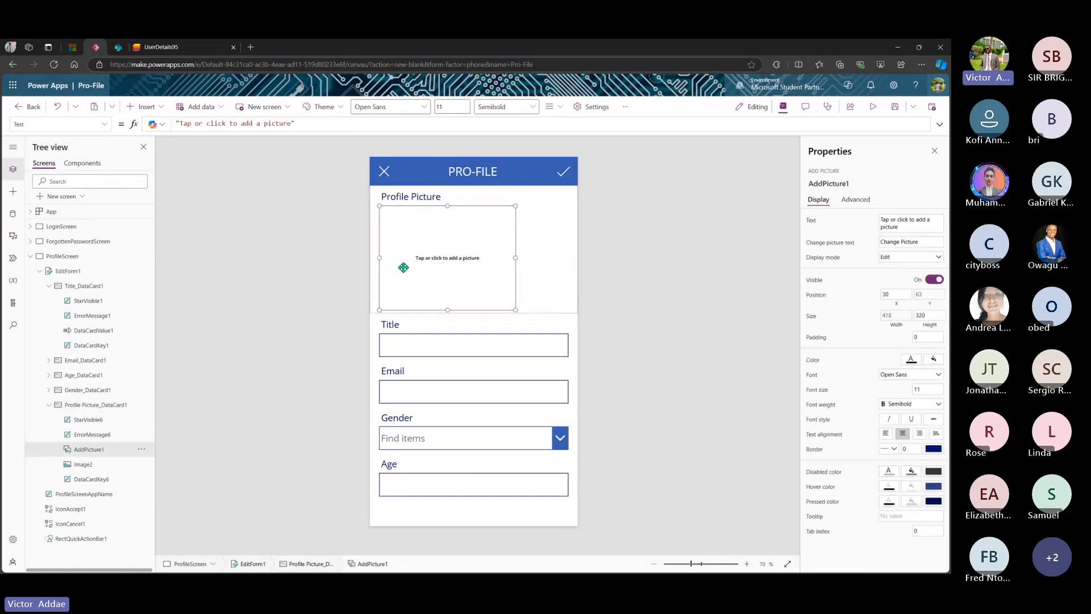
drag(380, 258, 430, 257)
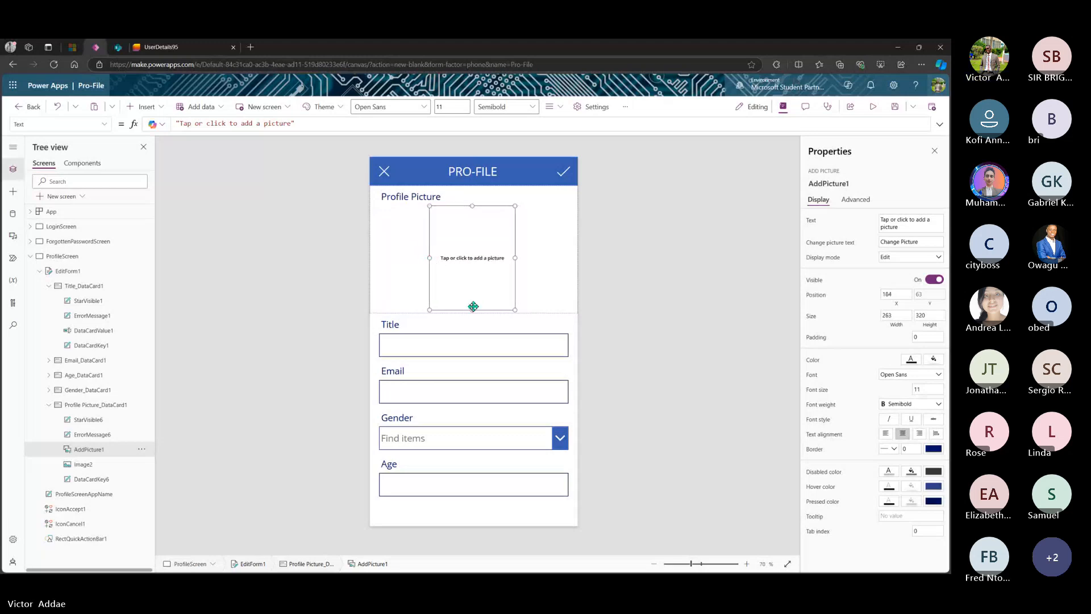
drag(472, 310, 473, 284)
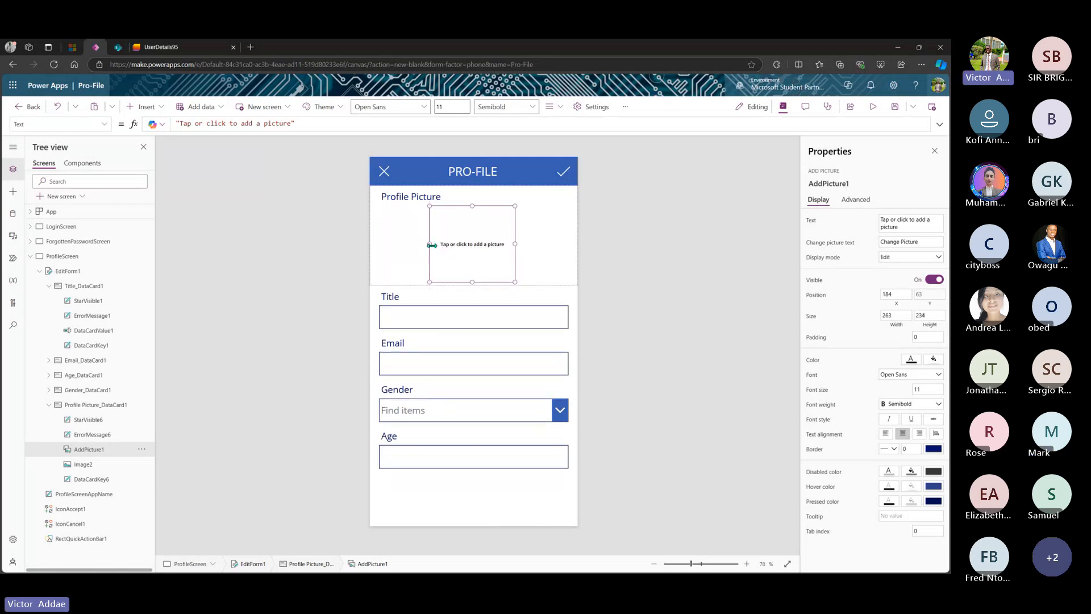
drag(429, 243, 520, 234)
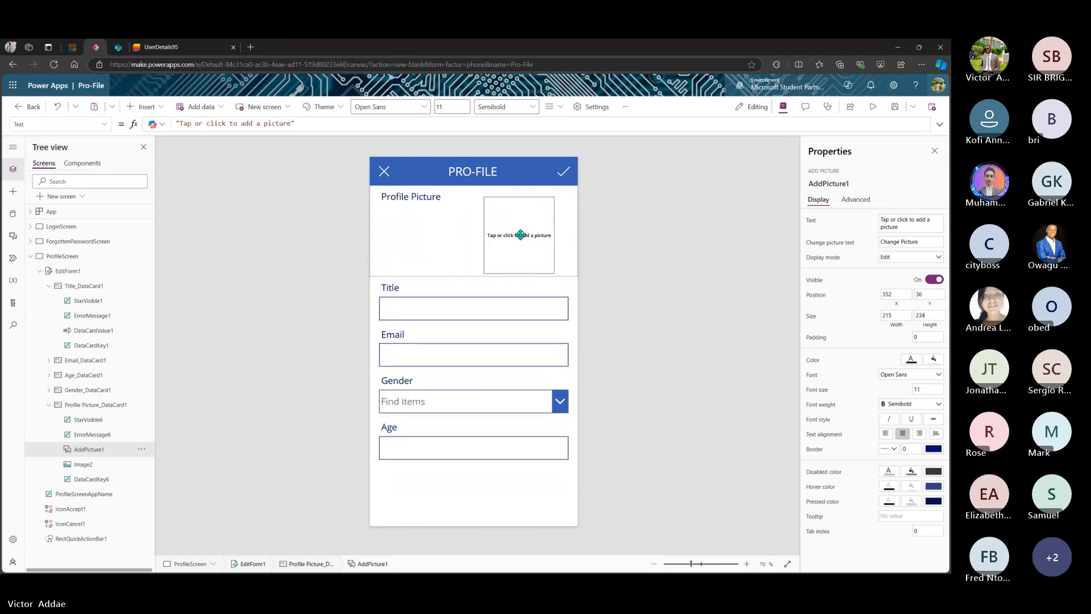
drag(520, 235, 481, 236)
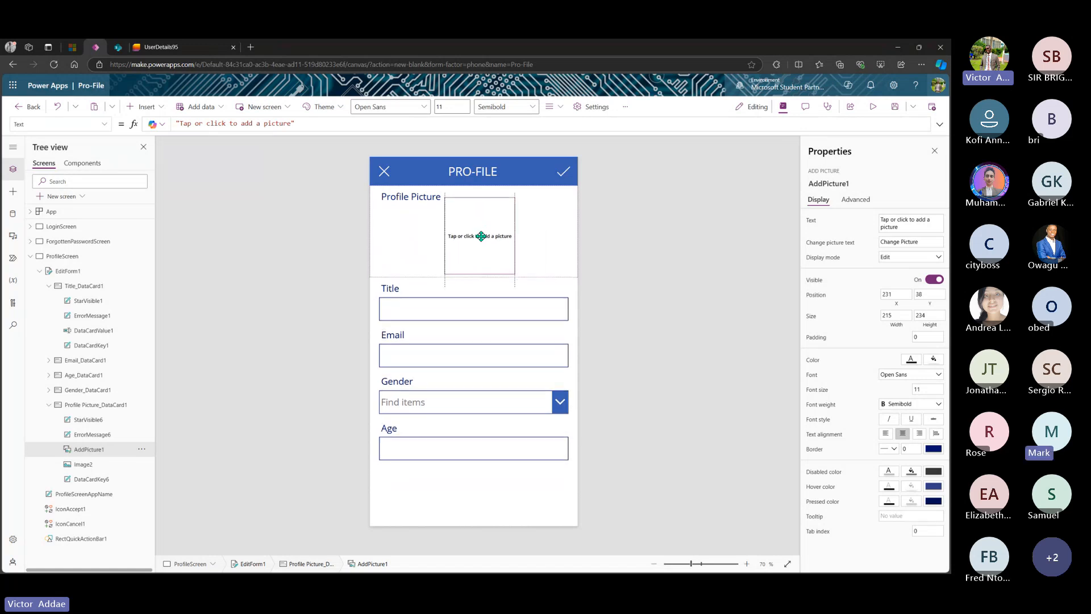
click(410, 197)
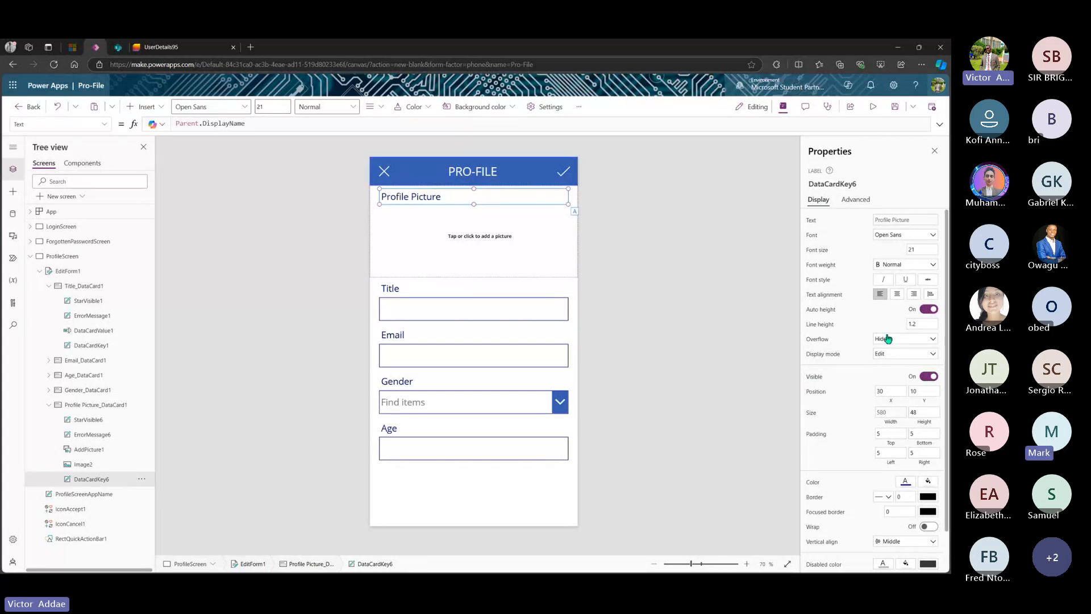
- Turn Visible off for the Profile Picture and Title field labels
scroll(861, 433, down, 2)
scroll(863, 434, up, 1)
scroll(863, 434, down, 1)
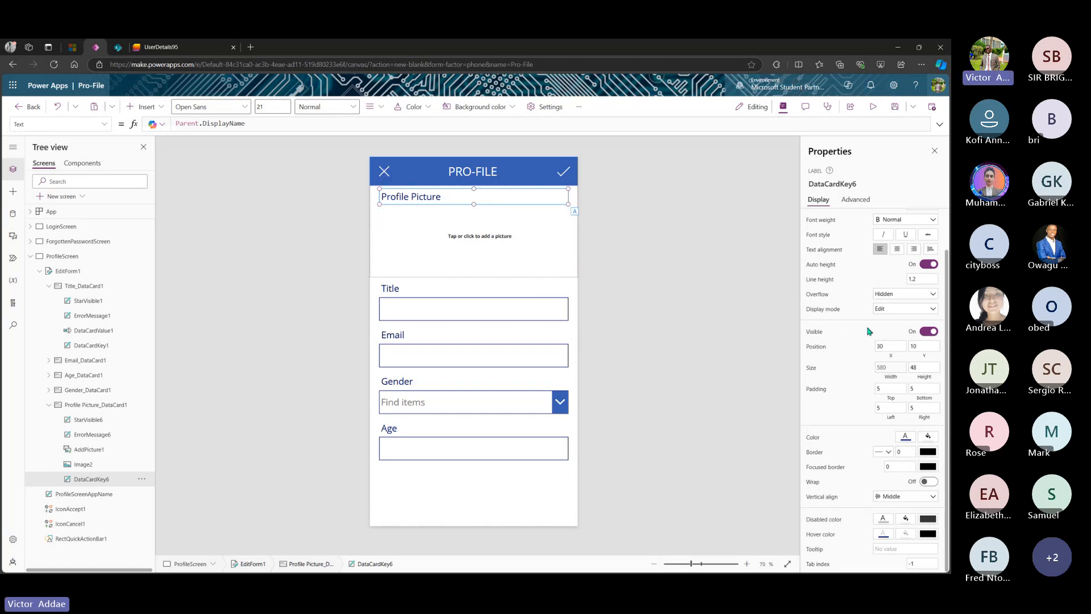
click(927, 332)
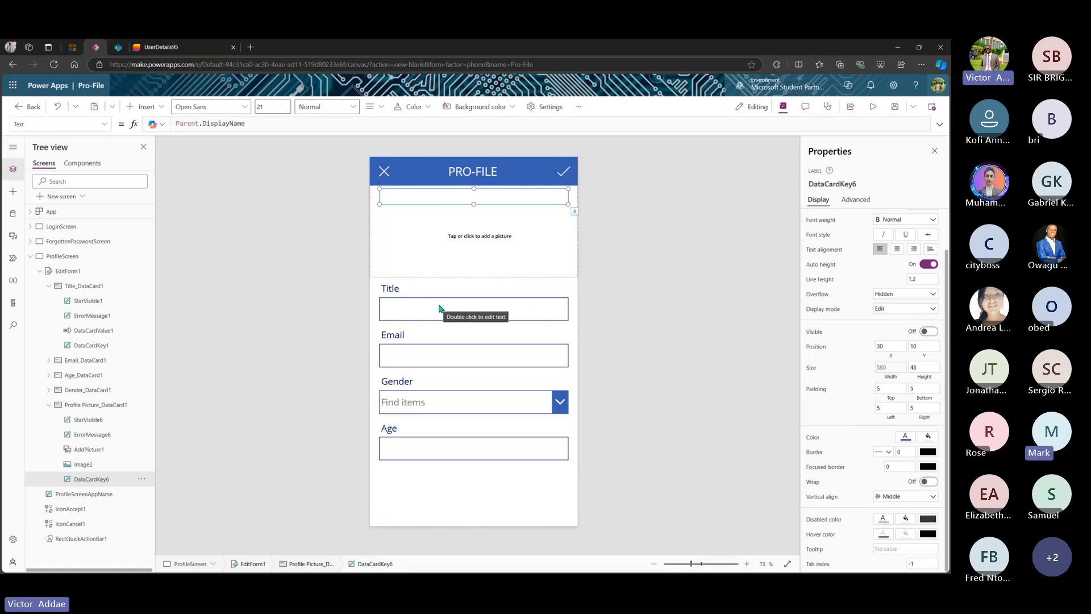
click(396, 291)
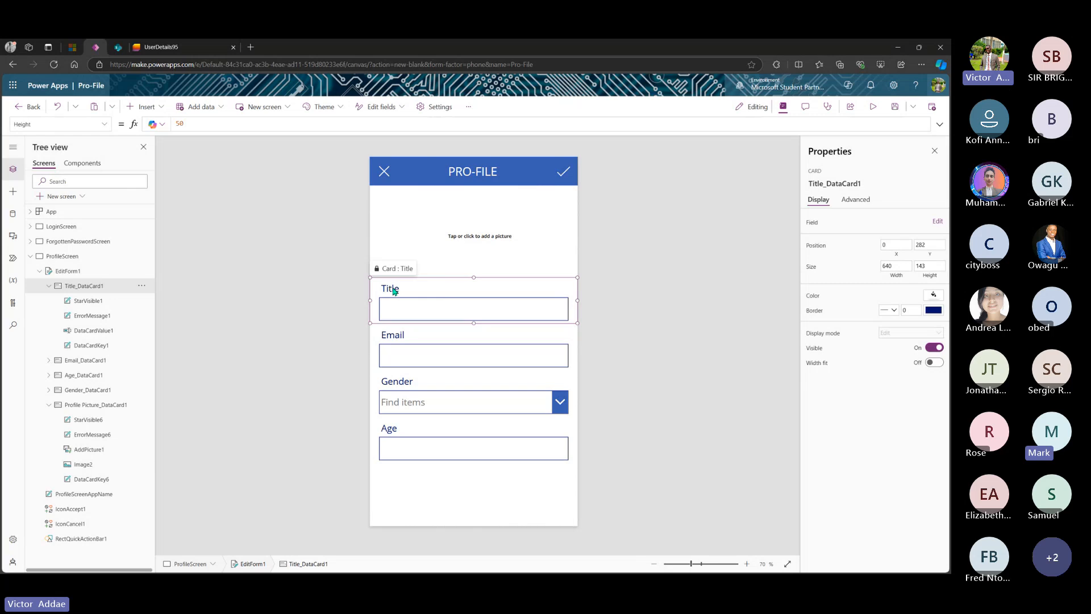
click(398, 289)
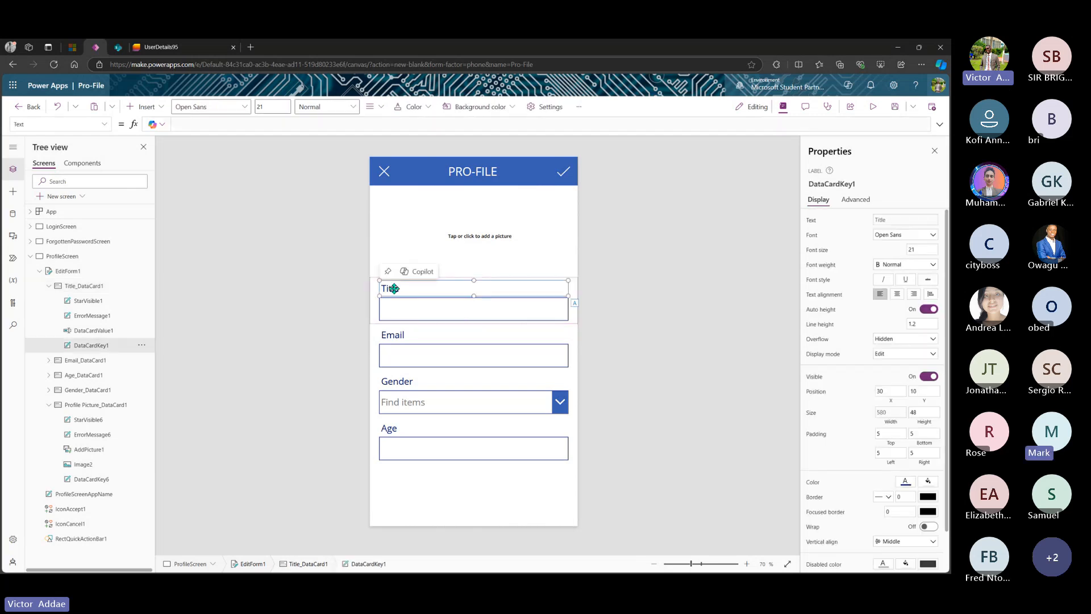
click(931, 378)
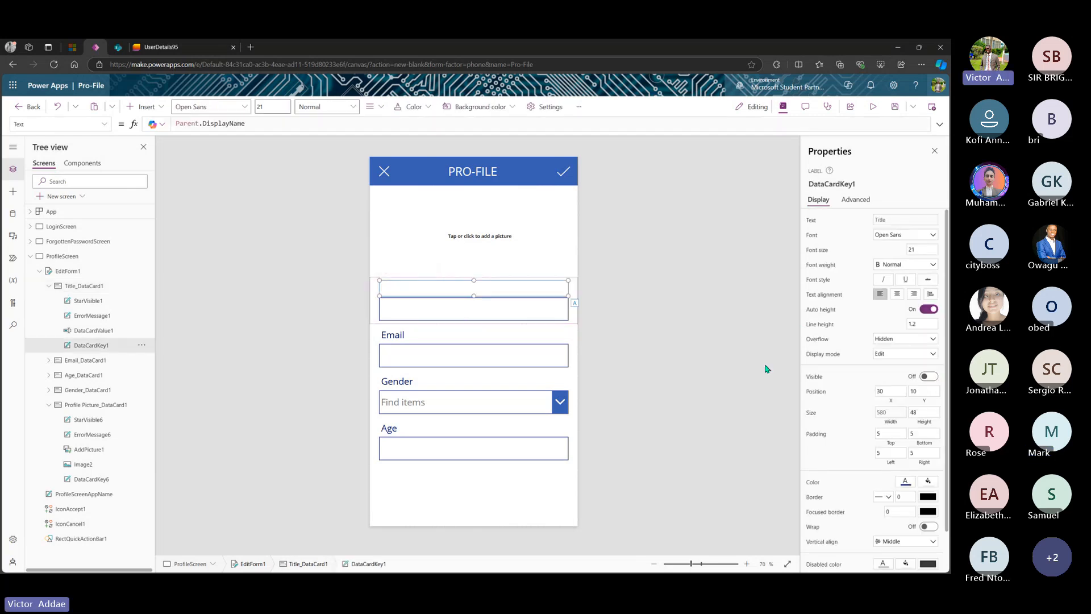
- Turn Visible off for the Email, Gender and Age labels, then select EditForm1
click(396, 336)
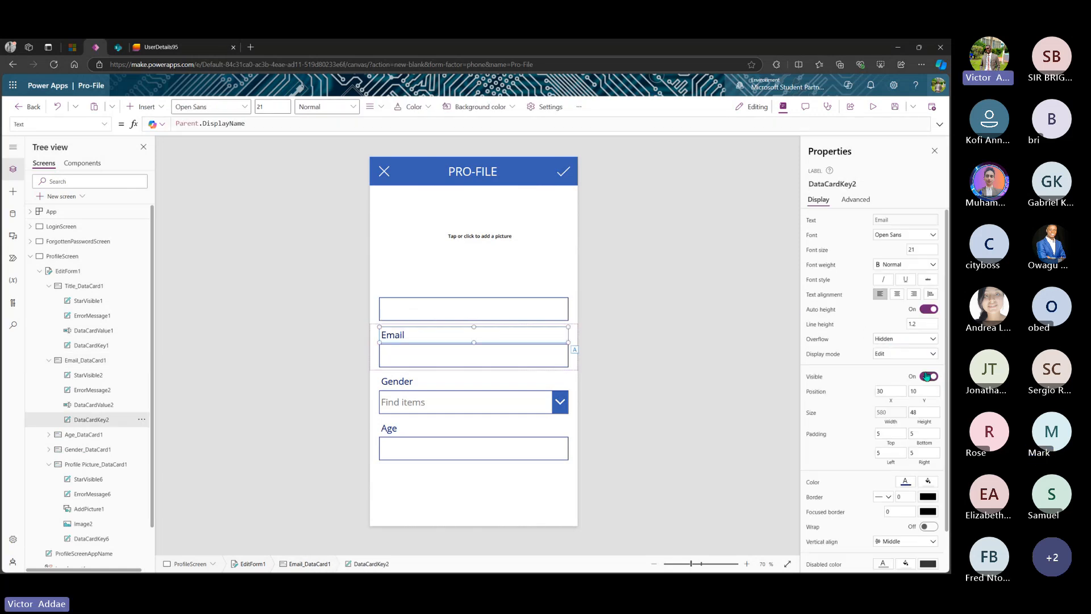
click(931, 377)
click(405, 384)
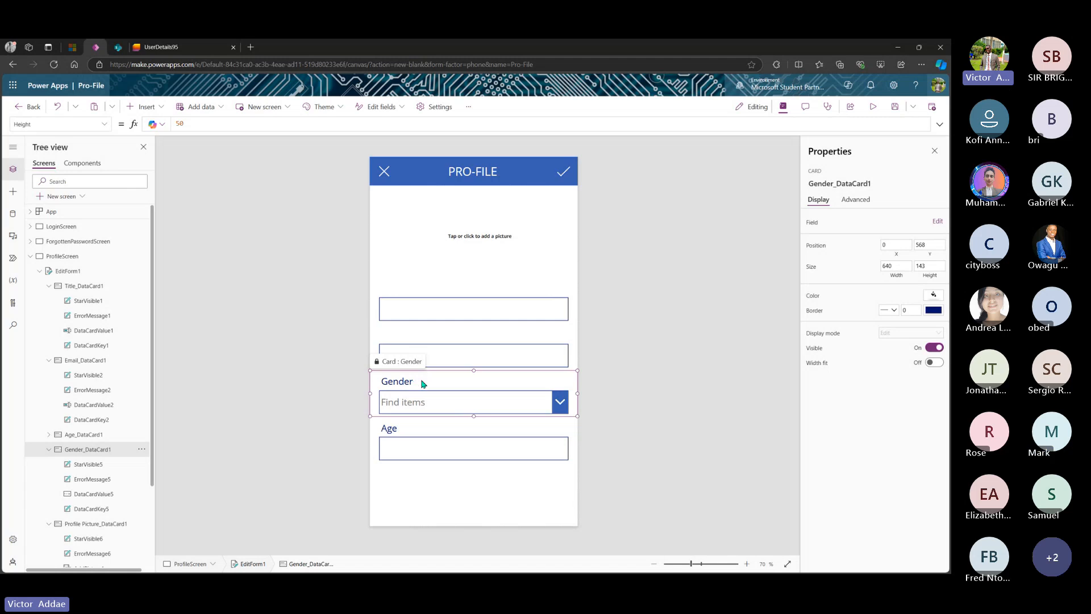
click(400, 381)
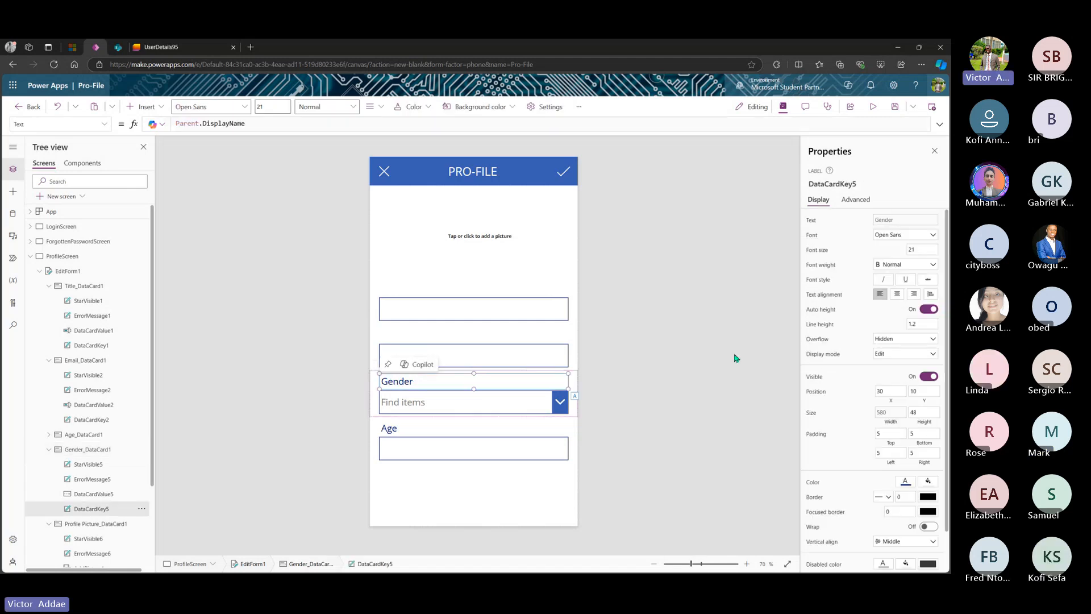
click(929, 378)
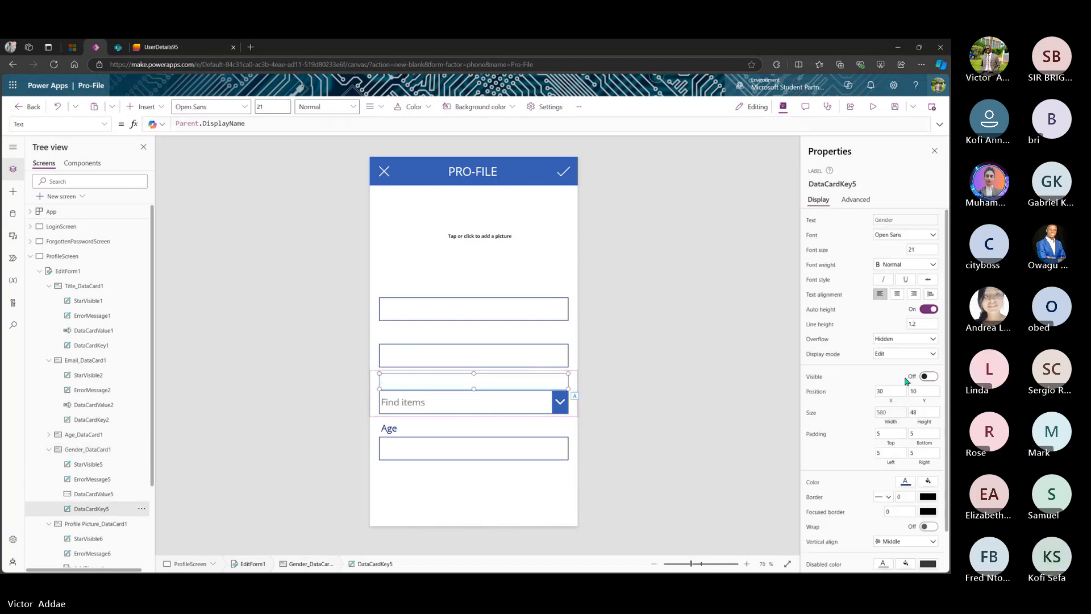
click(390, 430)
click(390, 431)
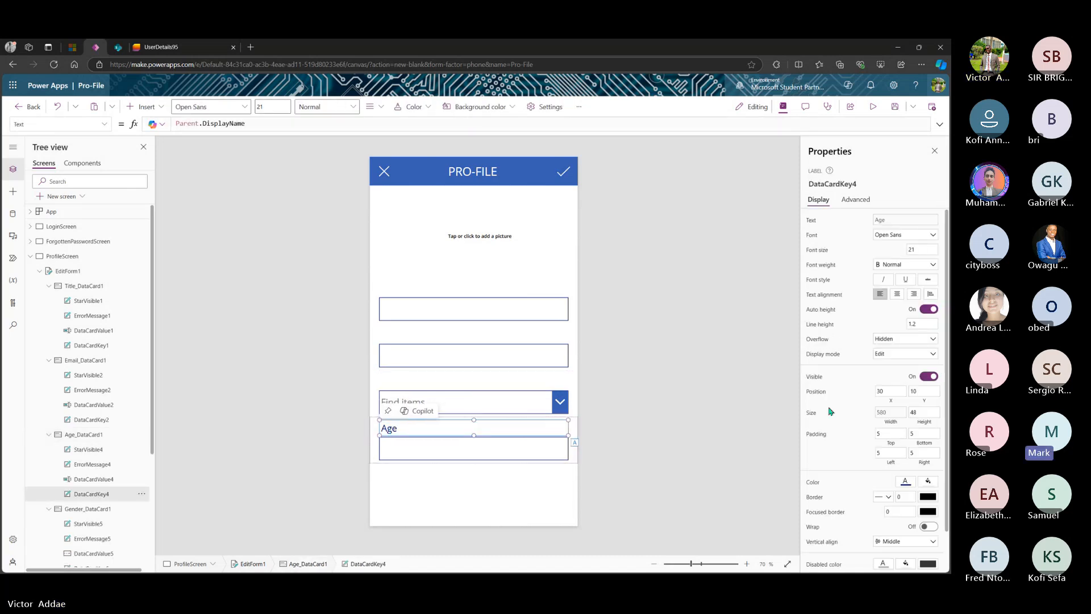
click(930, 377)
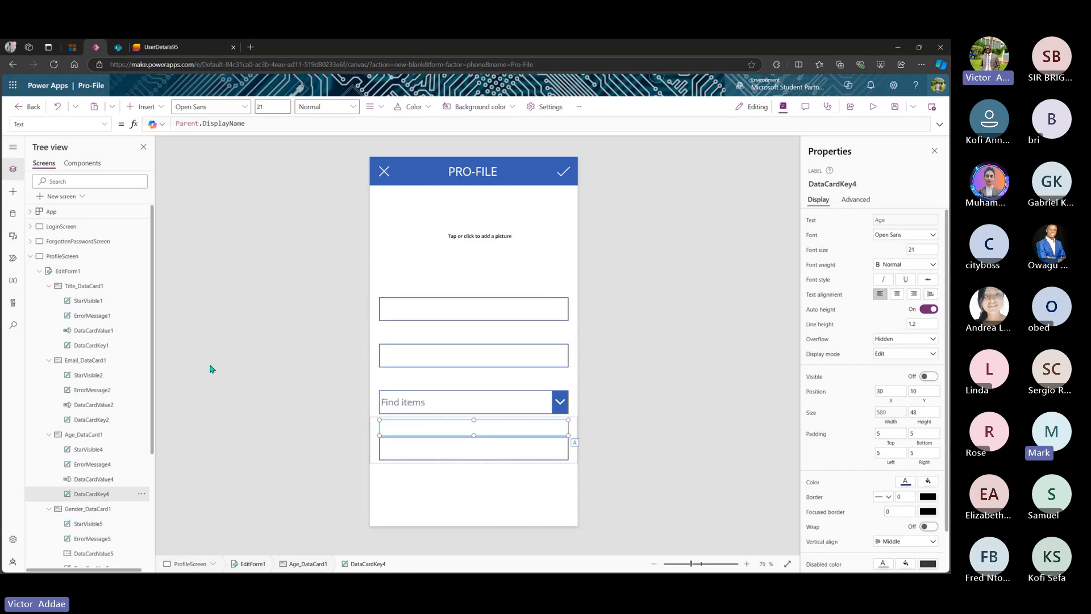
click(71, 274)
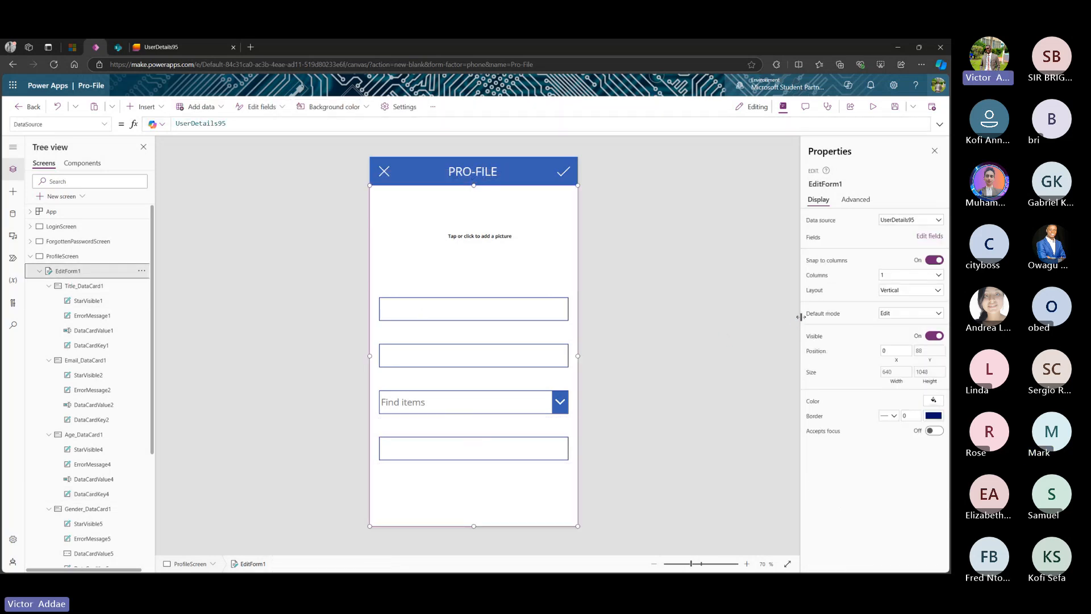
click(925, 314)
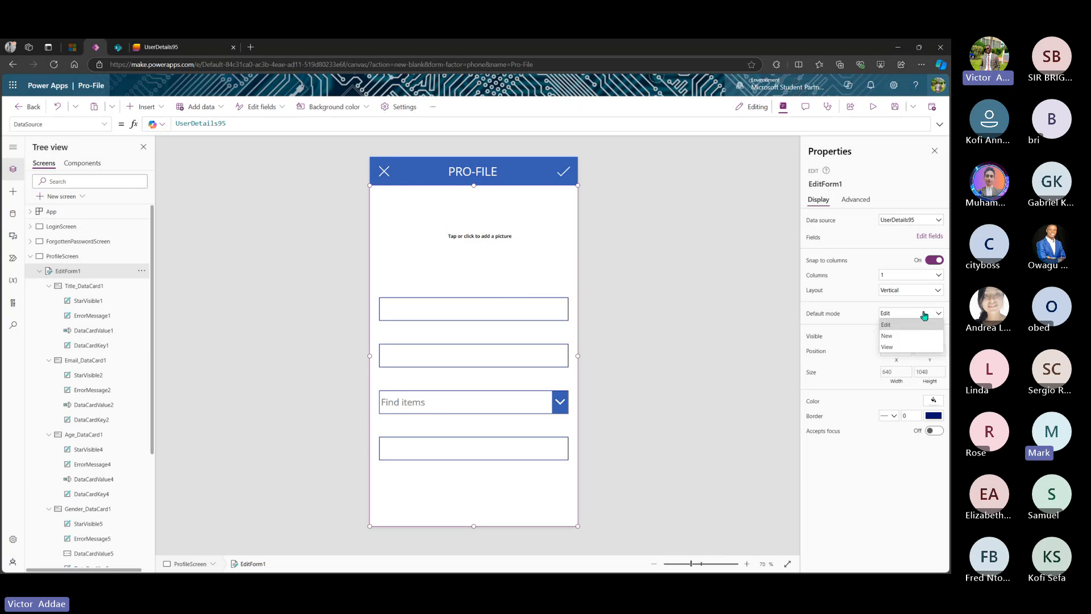
click(887, 347)
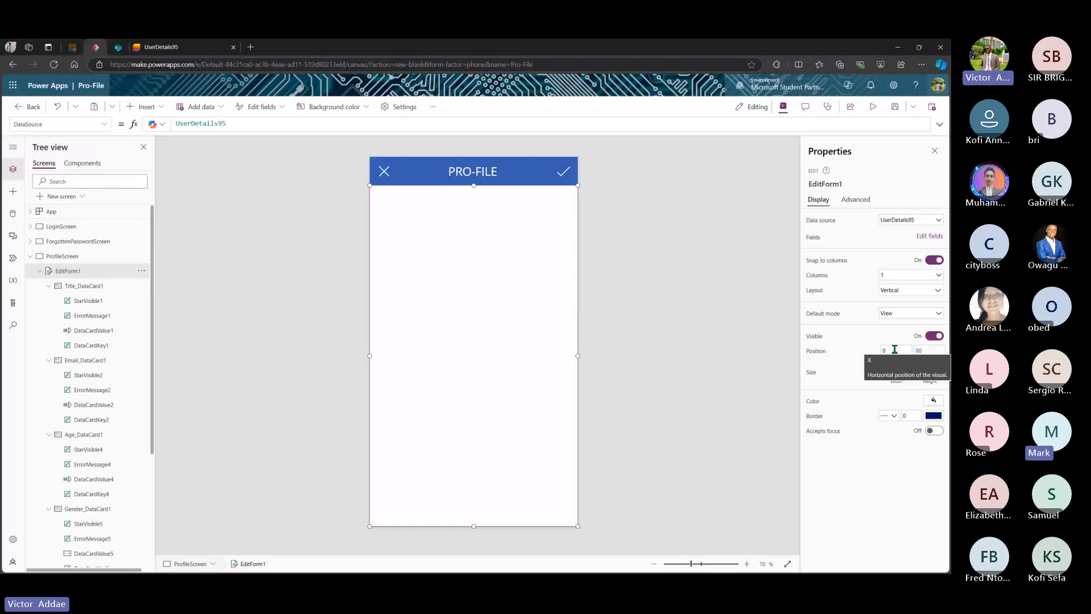
click(902, 314)
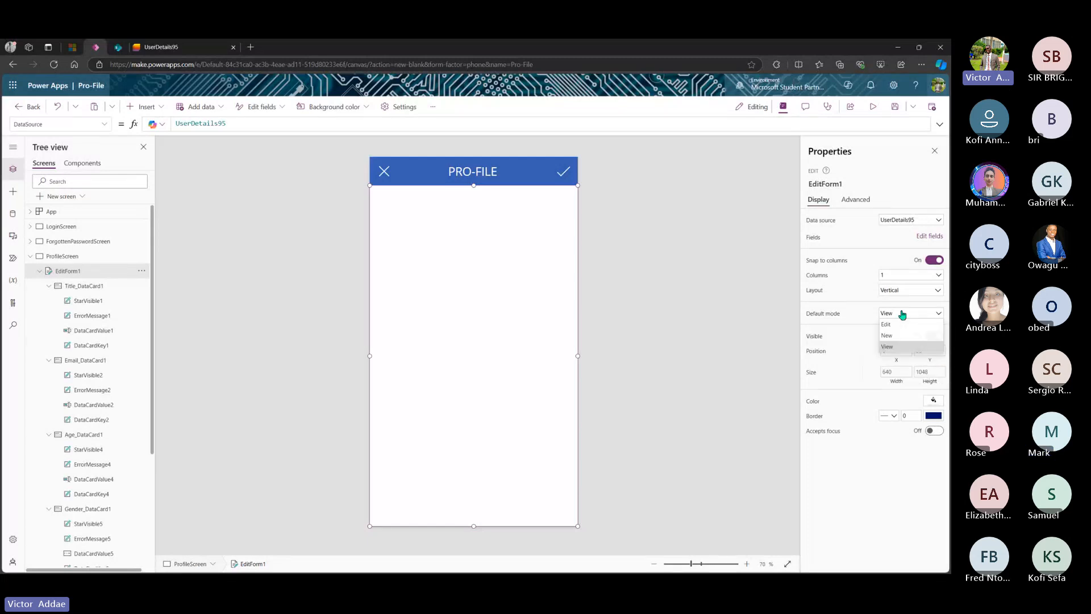
click(893, 325)
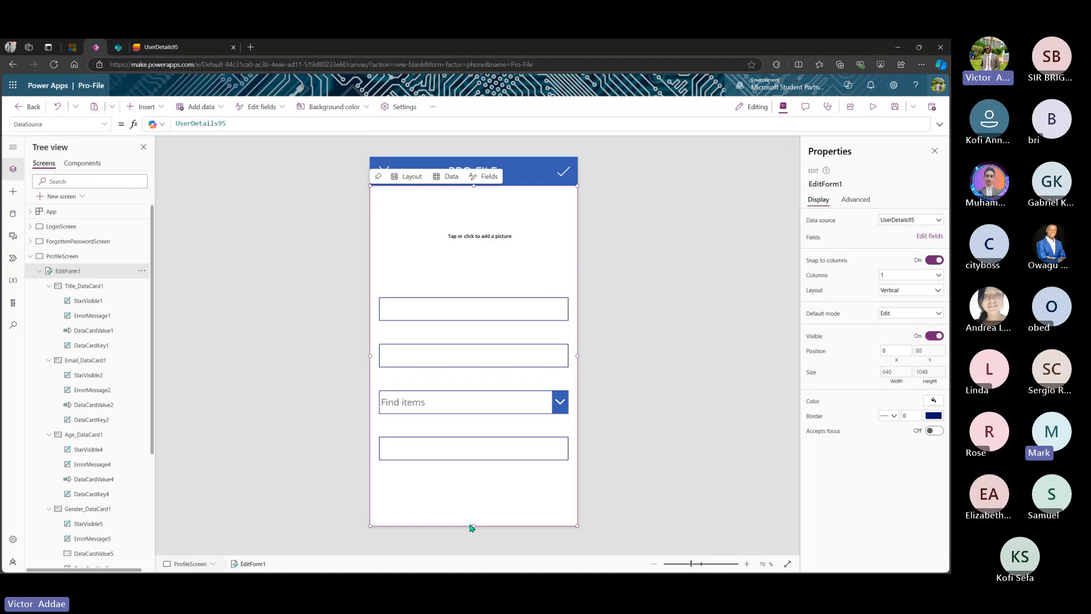
- Pull EditForm1's bottom edge up below Age and set the Profile Picture card height to 264
drag(475, 526, 470, 472)
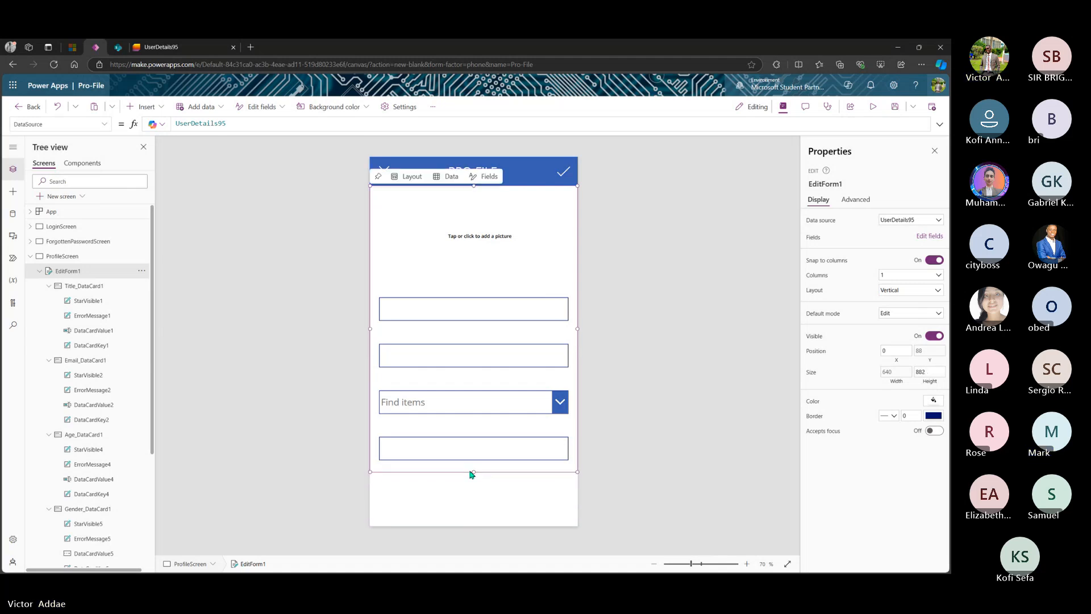
click(473, 215)
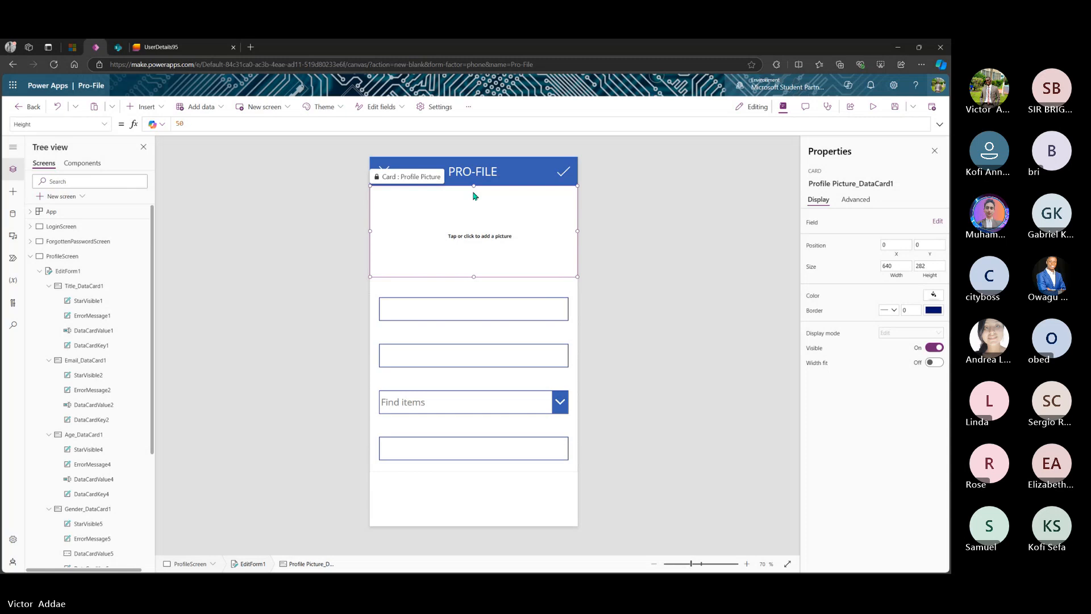
drag(474, 186, 473, 193)
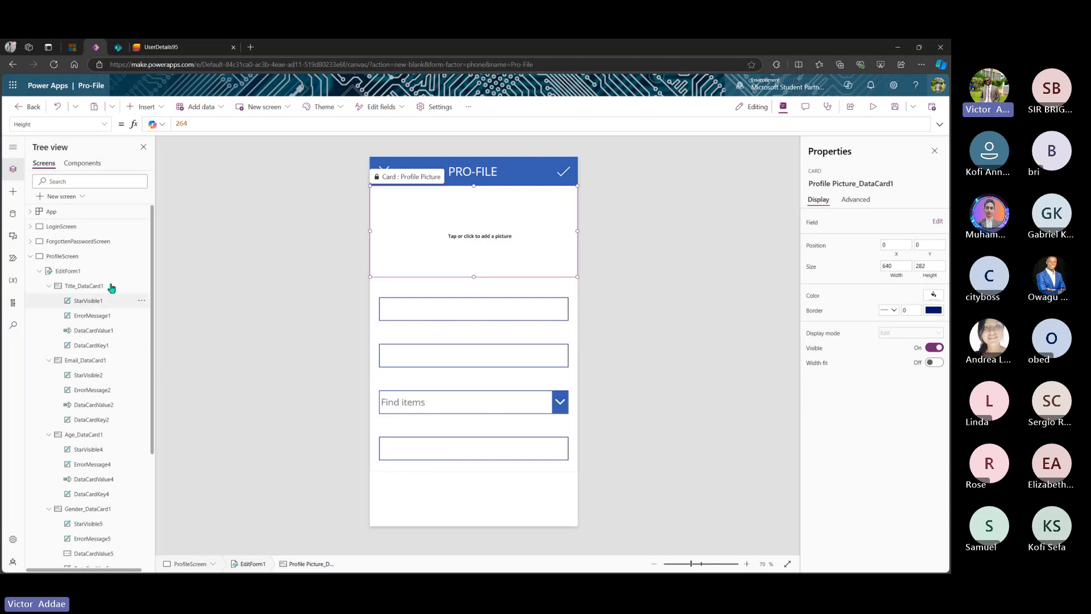
- Insert an Edit (pencil) icon below the form on ProfileScreen
click(14, 194)
scroll(80, 414, down, 3)
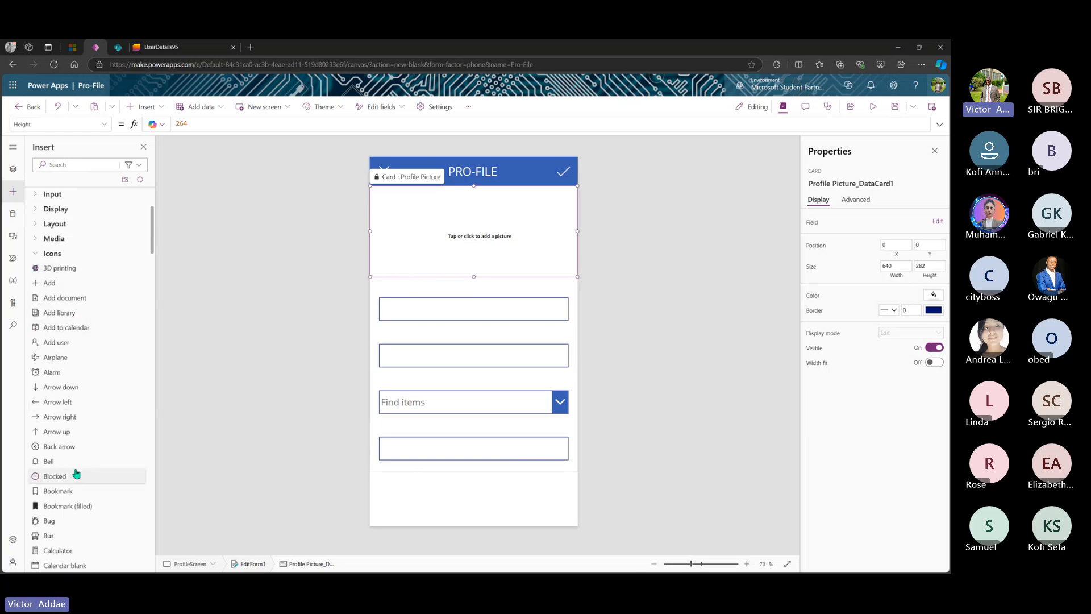
scroll(77, 473, down, 1)
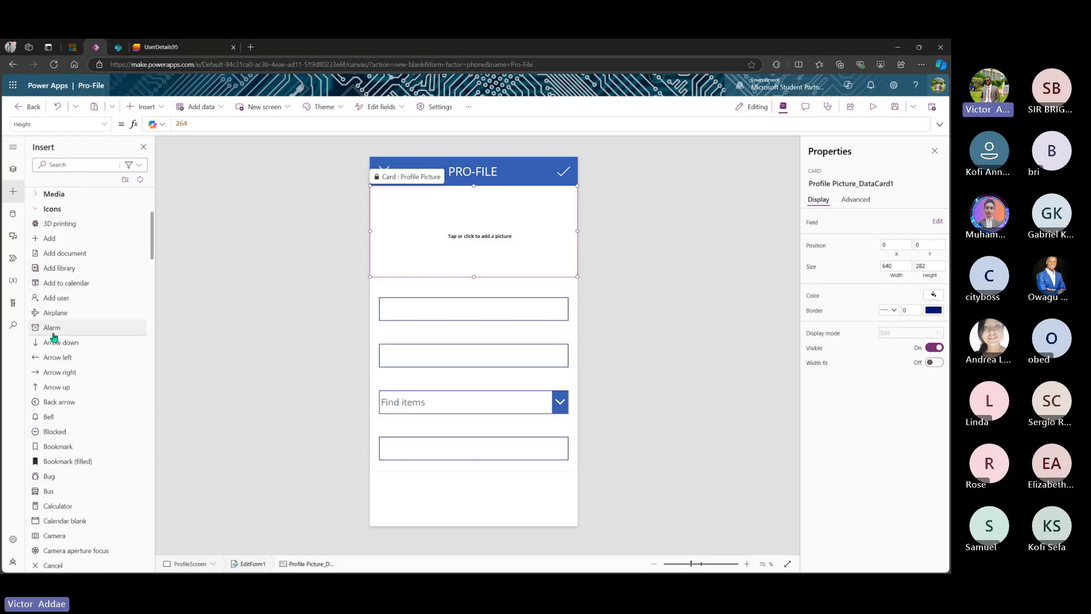
scroll(59, 418, down, 1)
scroll(59, 421, up, 3)
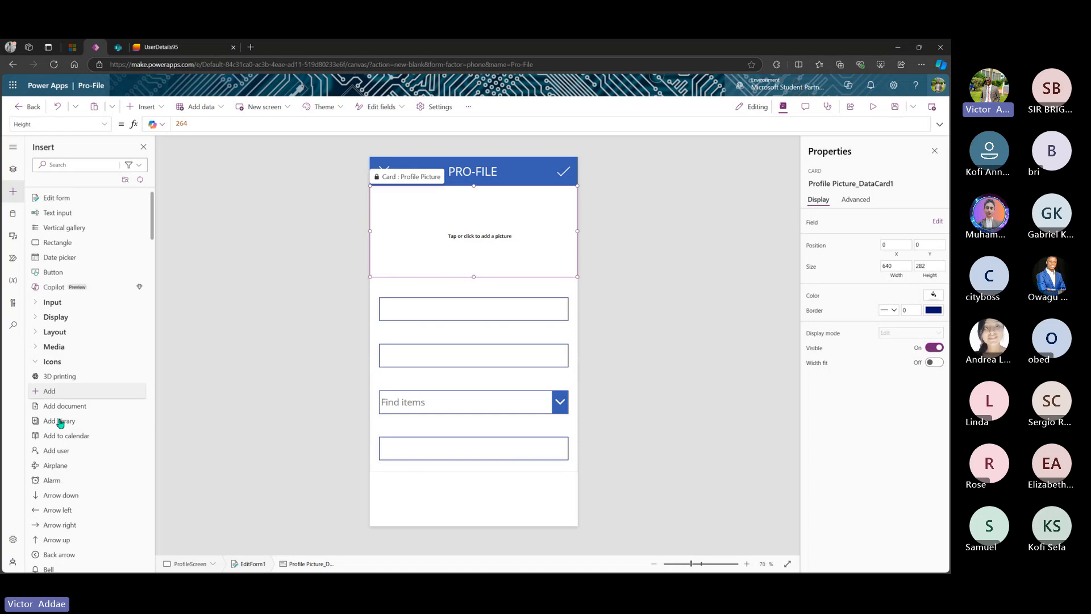
scroll(59, 422, down, 7)
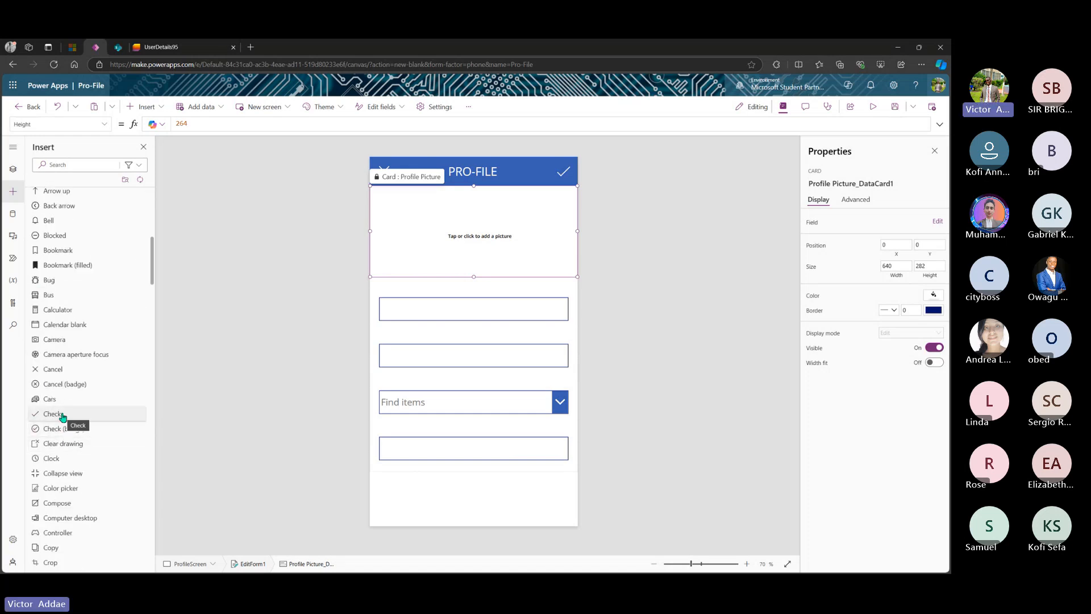
scroll(63, 417, down, 2)
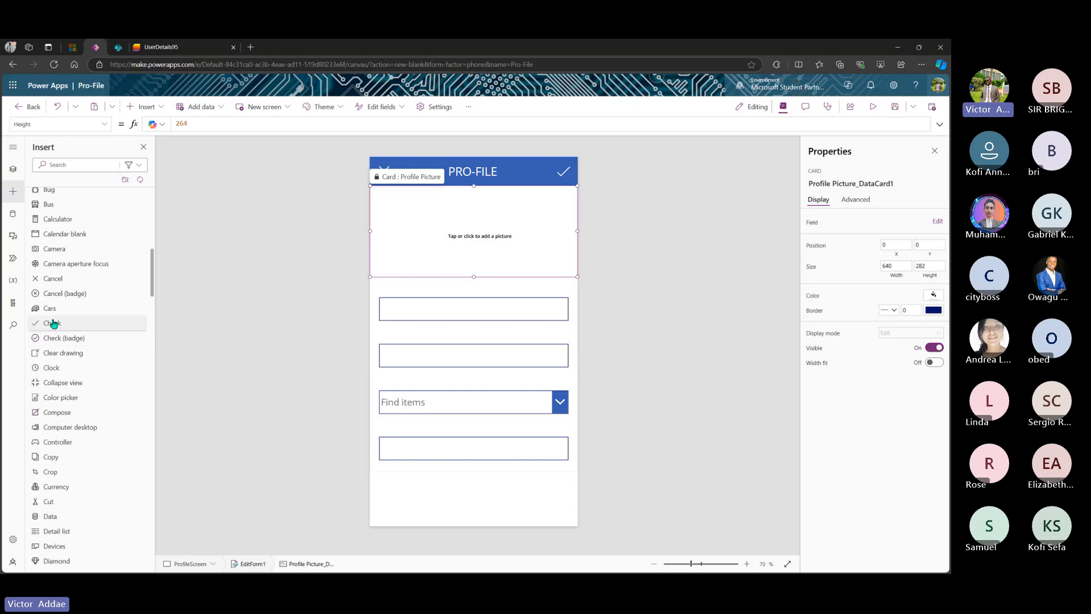
scroll(68, 383, down, 6)
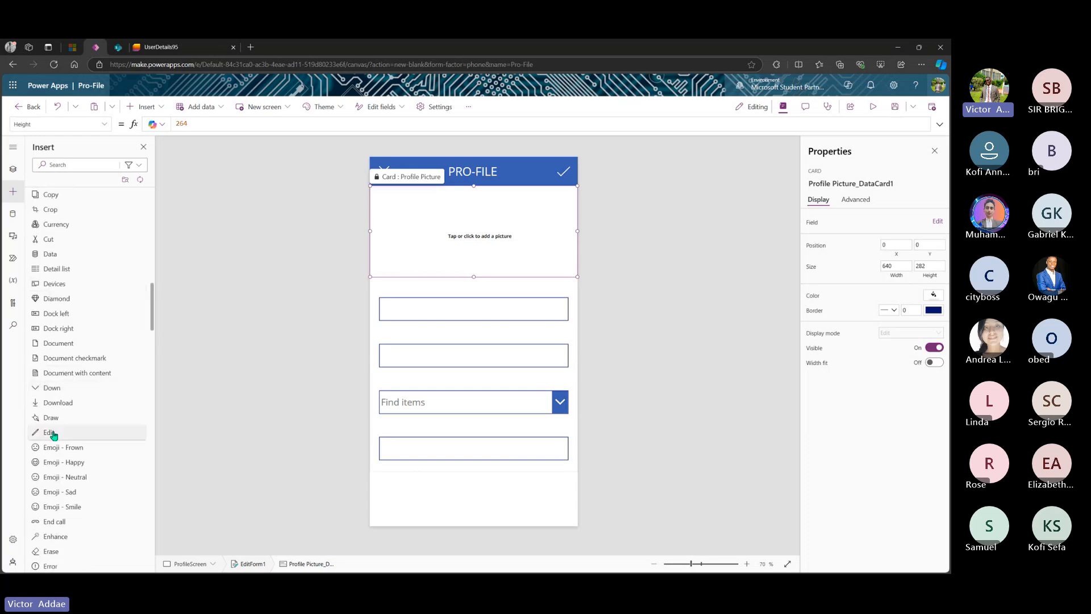
drag(53, 435, 560, 502)
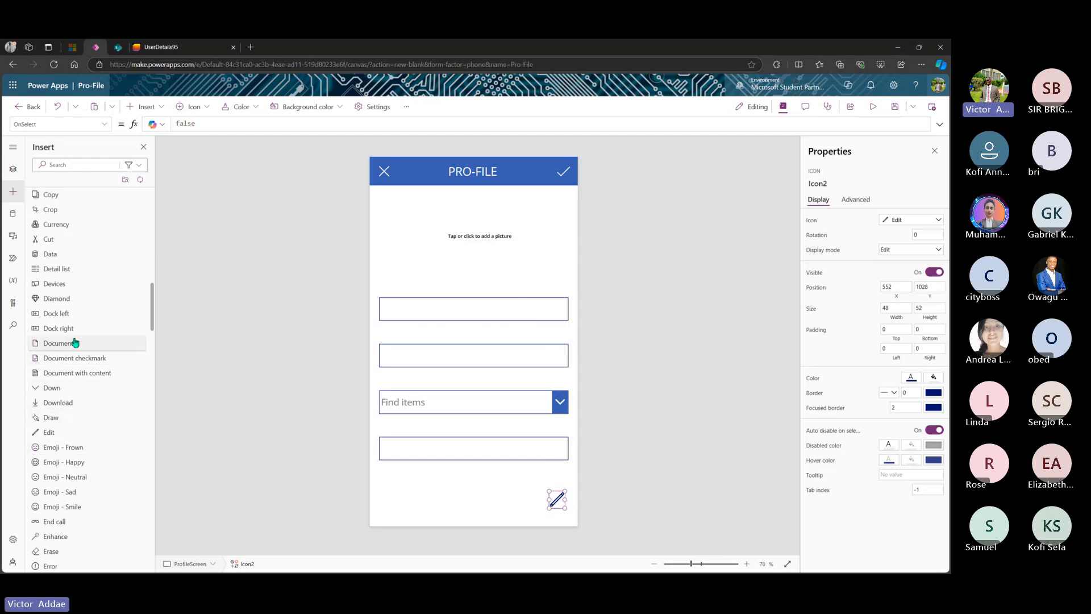
- Place a 52 by 52 Check icon beside the pencil icon, then deselect it
scroll(74, 342, up, 4)
scroll(74, 341, up, 1)
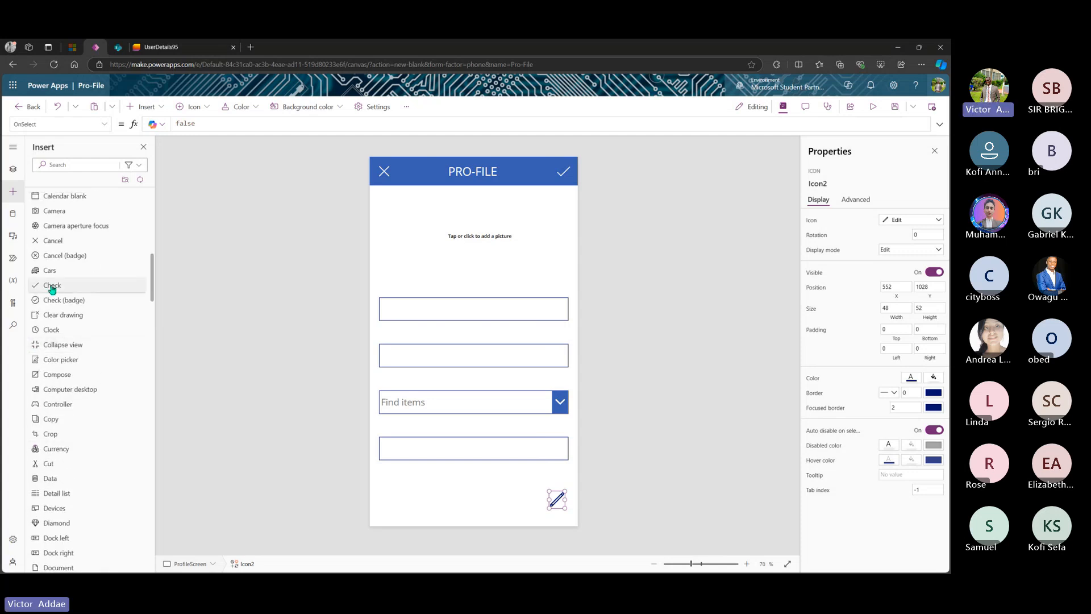
mouse_move(51, 289)
mouse_down()
mouse_move(436, 479)
mouse_move(516, 492)
mouse_move(534, 509)
mouse_move(533, 494)
mouse_up()
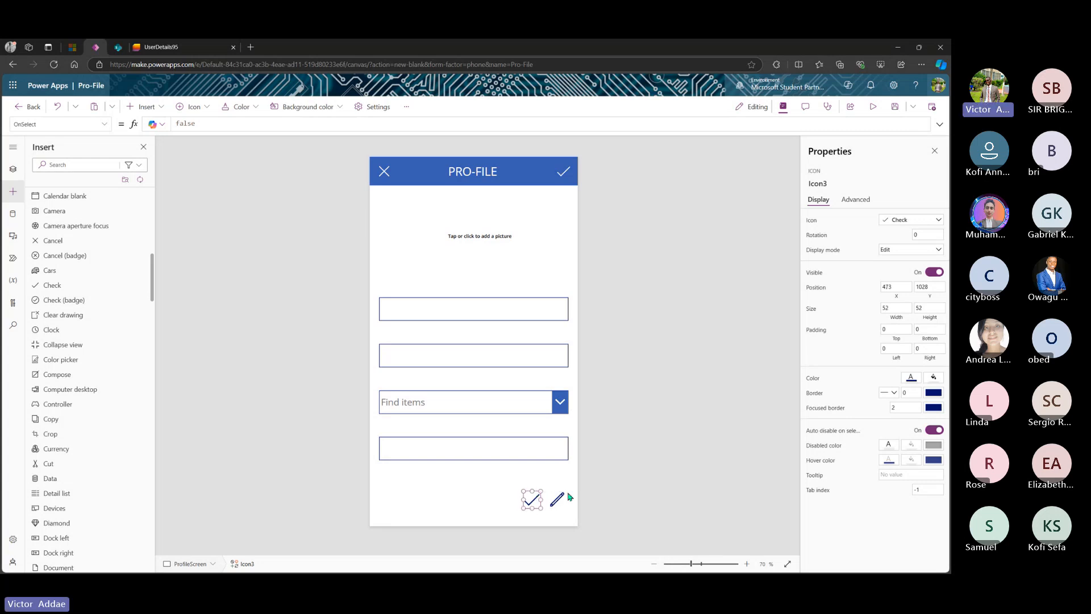
click(504, 484)
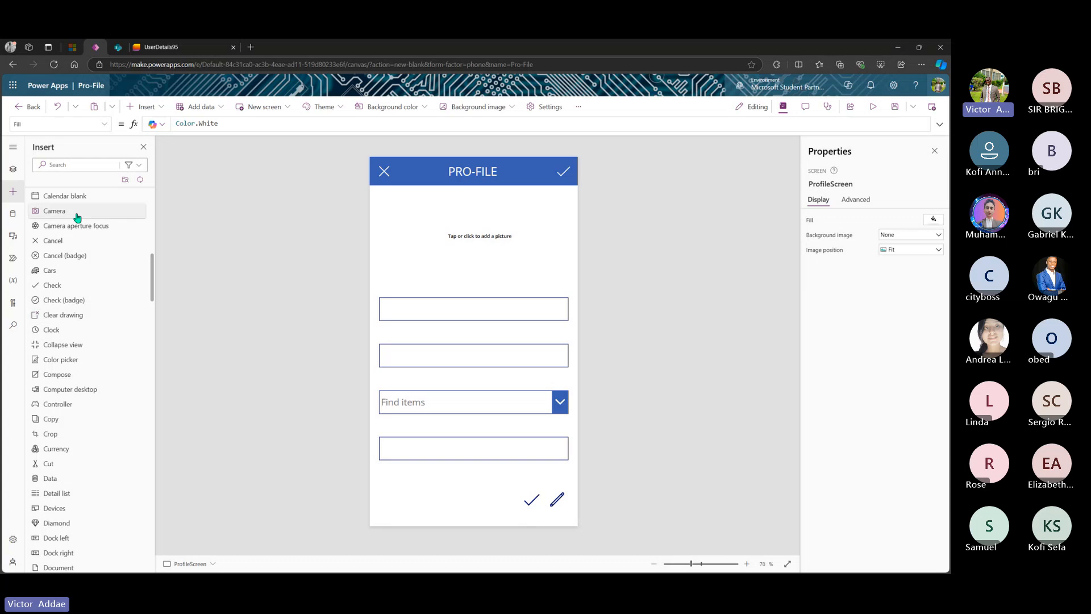
- Set EditForm1's Default mode to View, then collapse and re-expand ProfileScreen in Tree view
scroll(77, 218, up, 10)
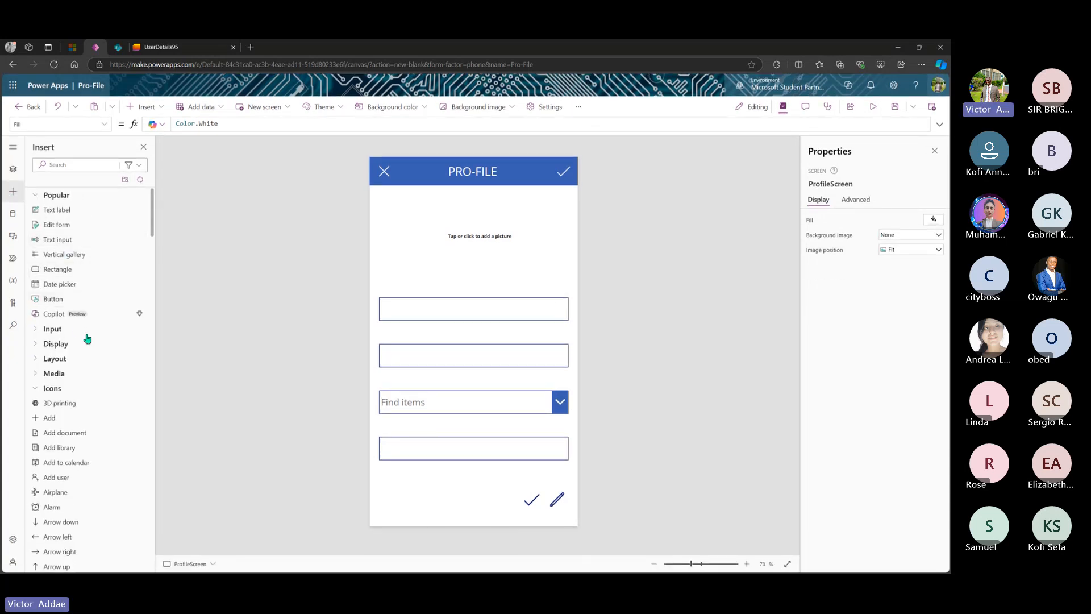
click(13, 170)
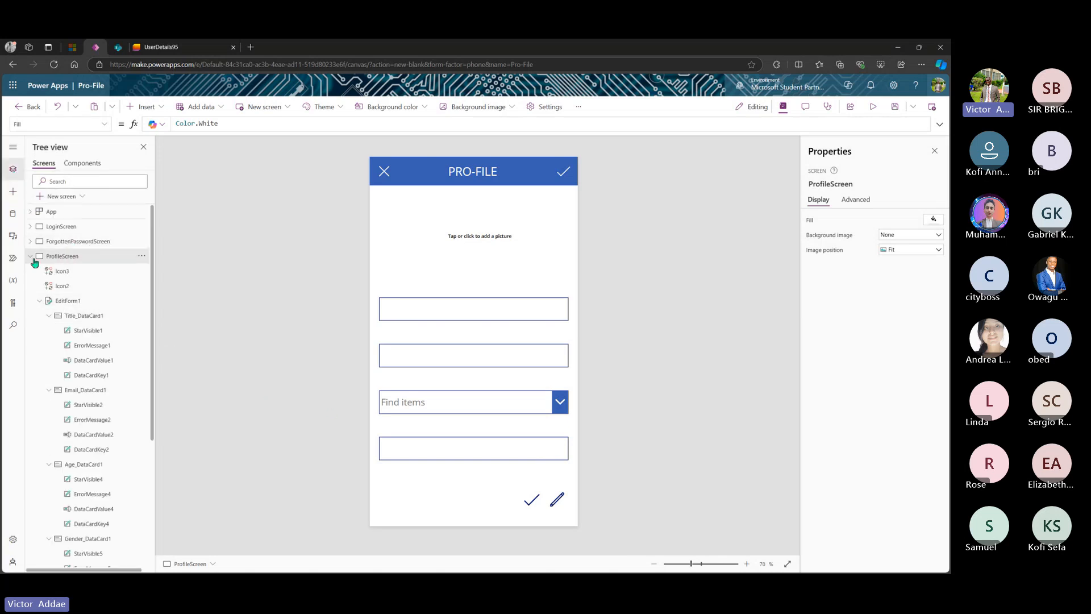
click(75, 303)
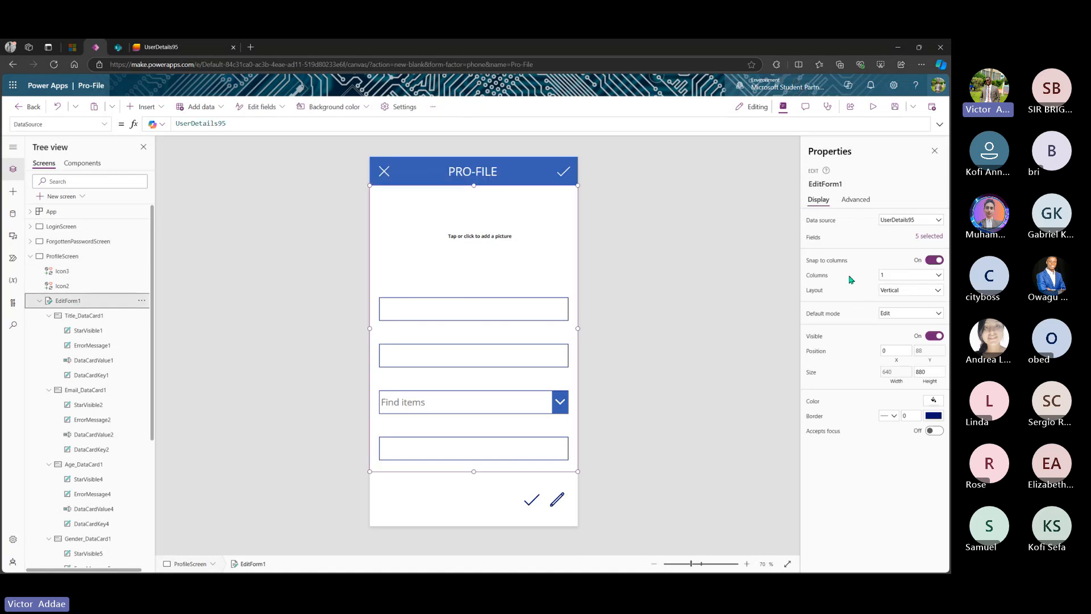
click(913, 313)
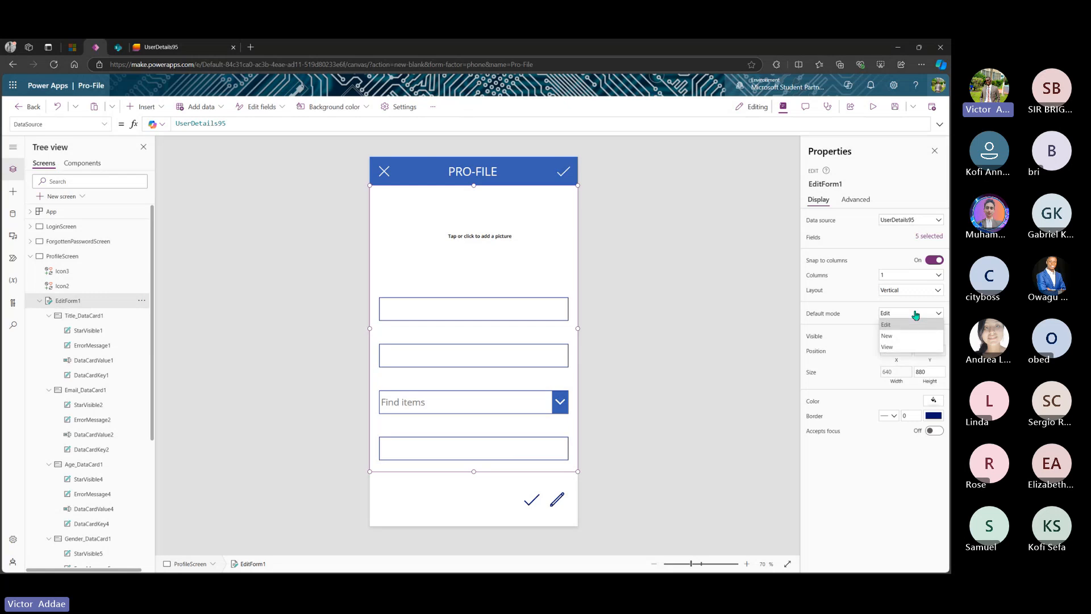
click(887, 347)
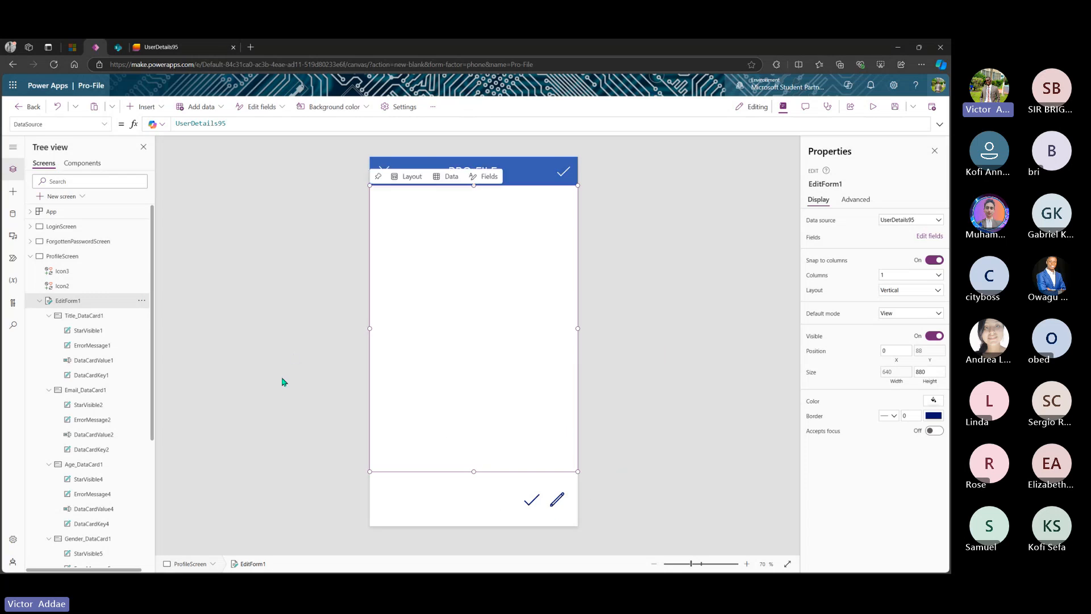
click(41, 301)
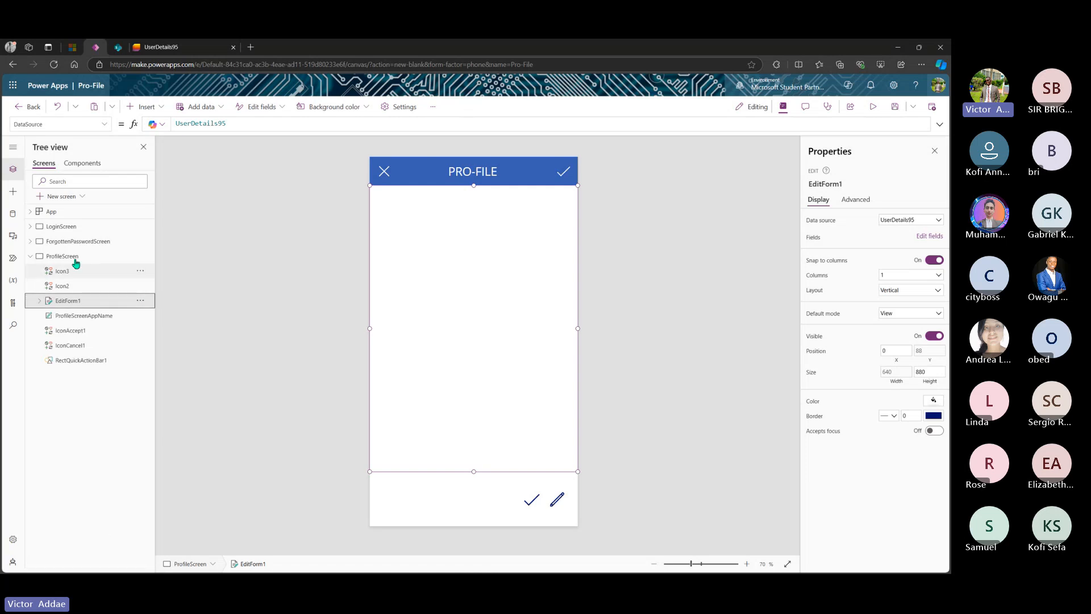
click(29, 260)
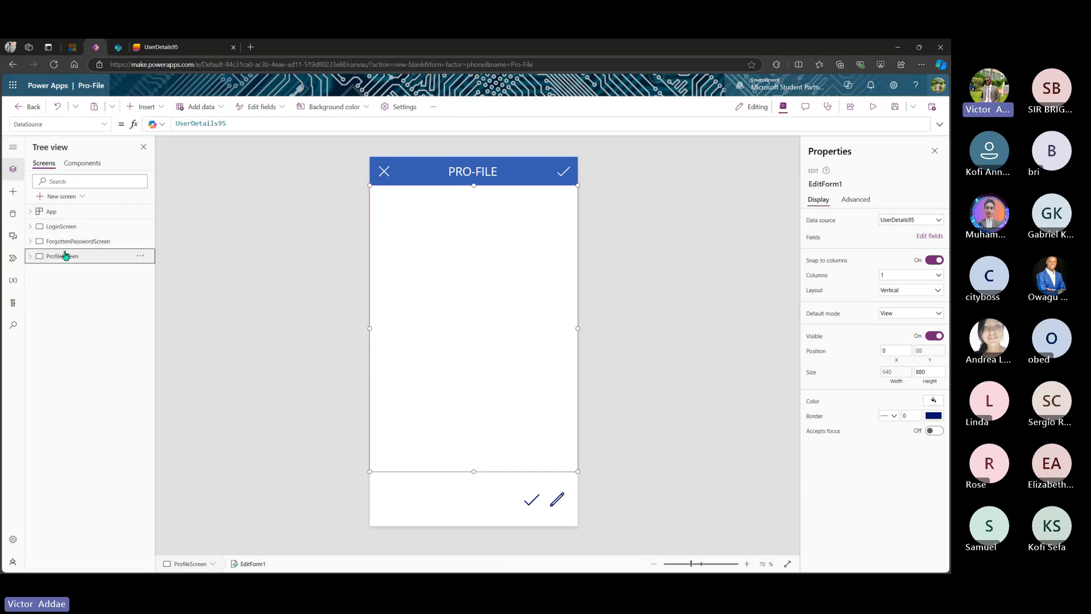
click(65, 255)
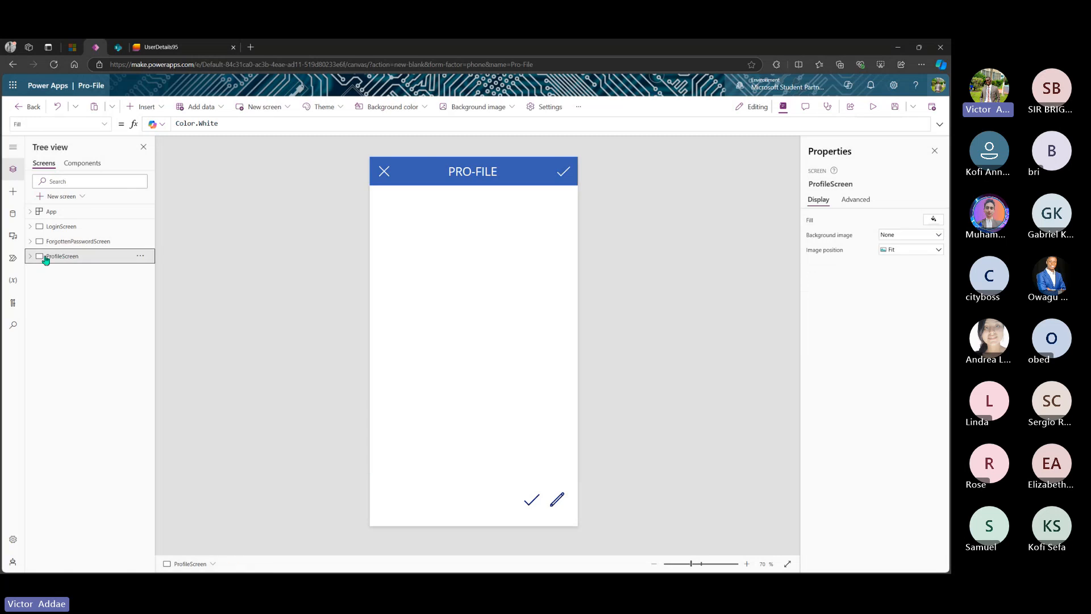
click(30, 257)
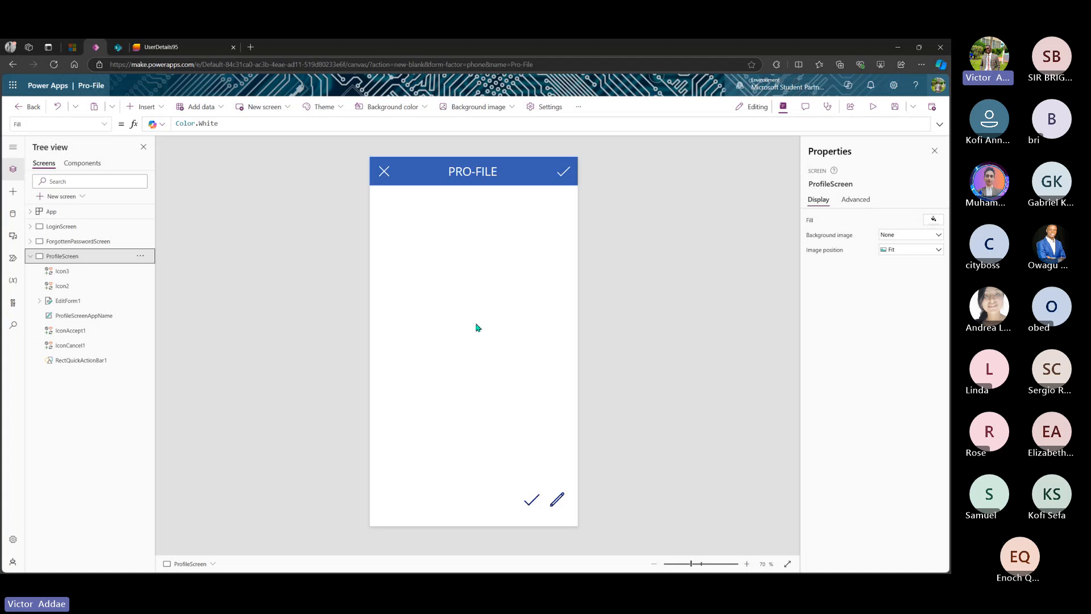
- Delete the extra Check icon (Icon3) at the bottom of the screen
click(481, 170)
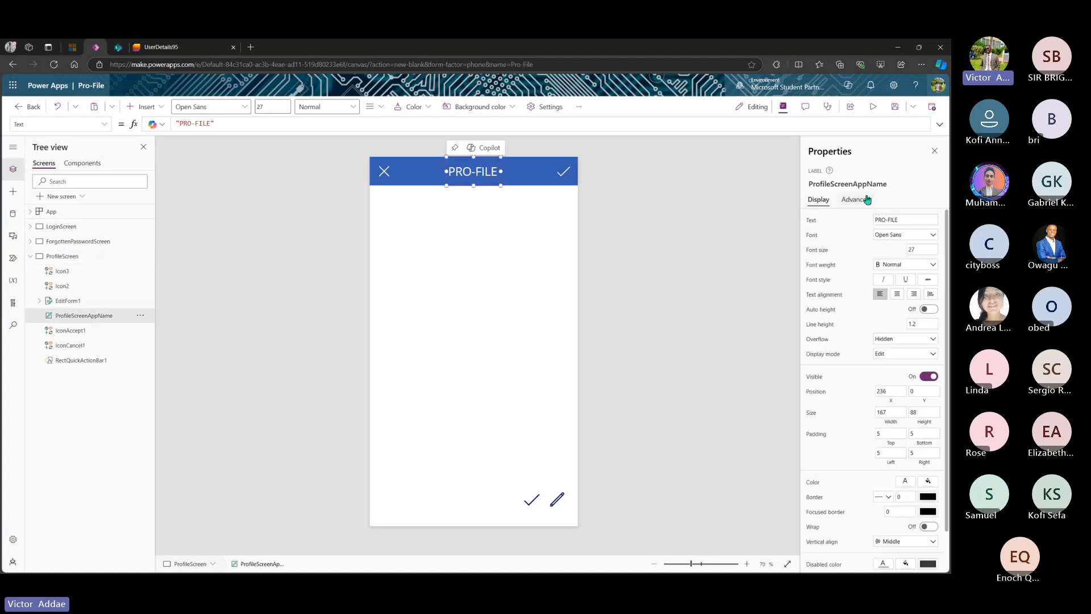
click(563, 176)
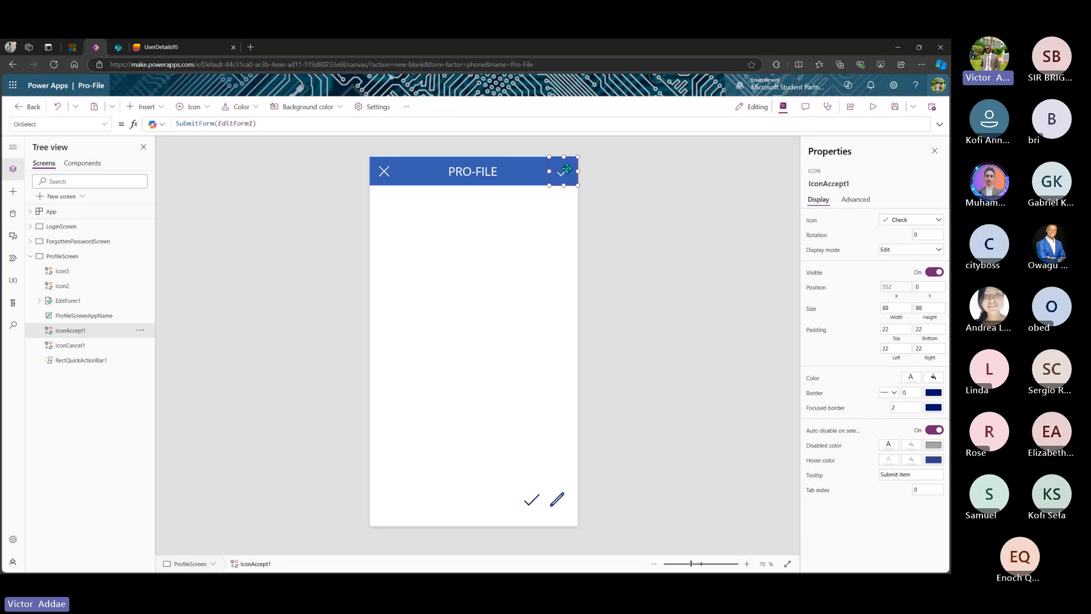
click(534, 502)
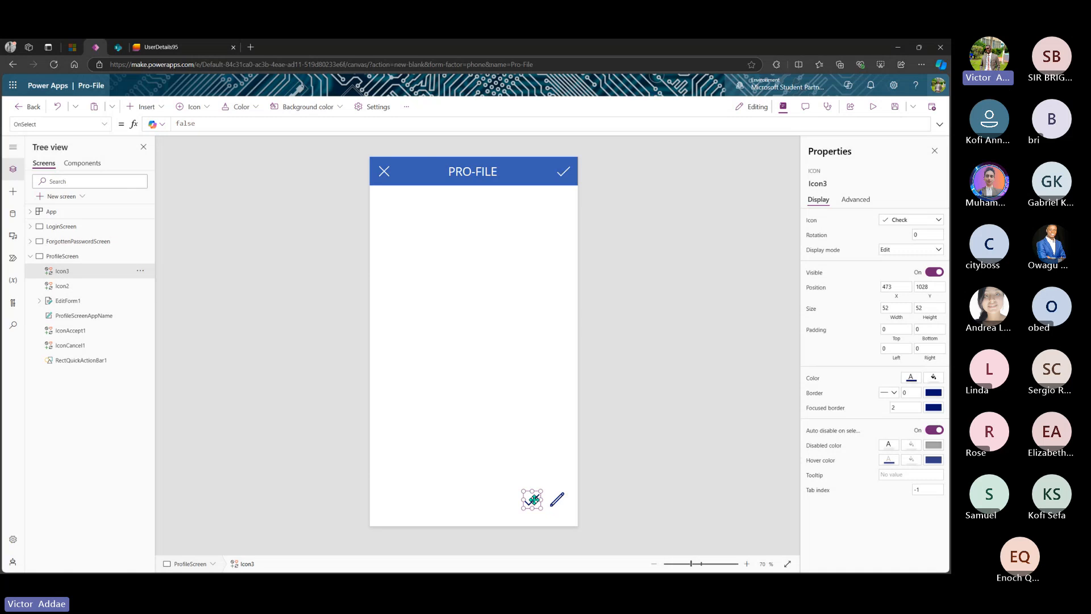
key(Delete)
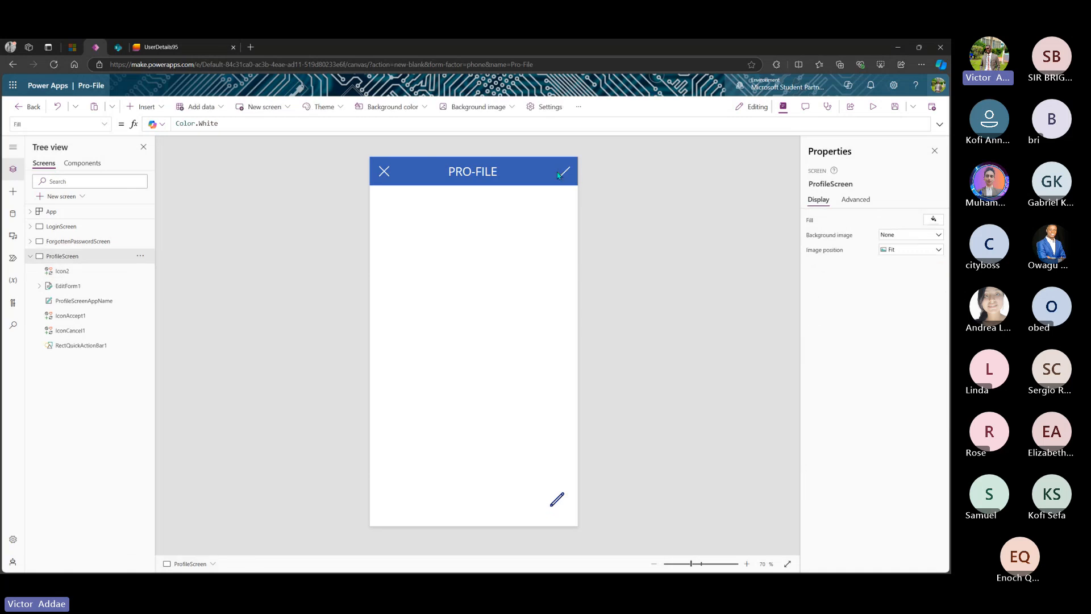
- Move IconAccept1 beside the pencil, colour it dark blue, and size it 88 by 98
drag(562, 173, 533, 500)
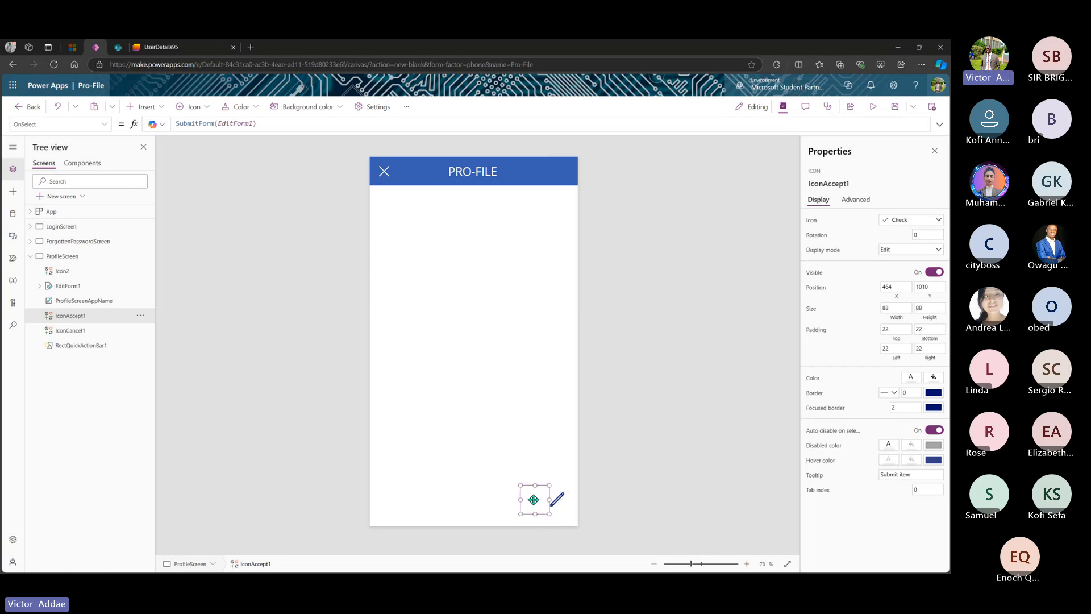
click(913, 380)
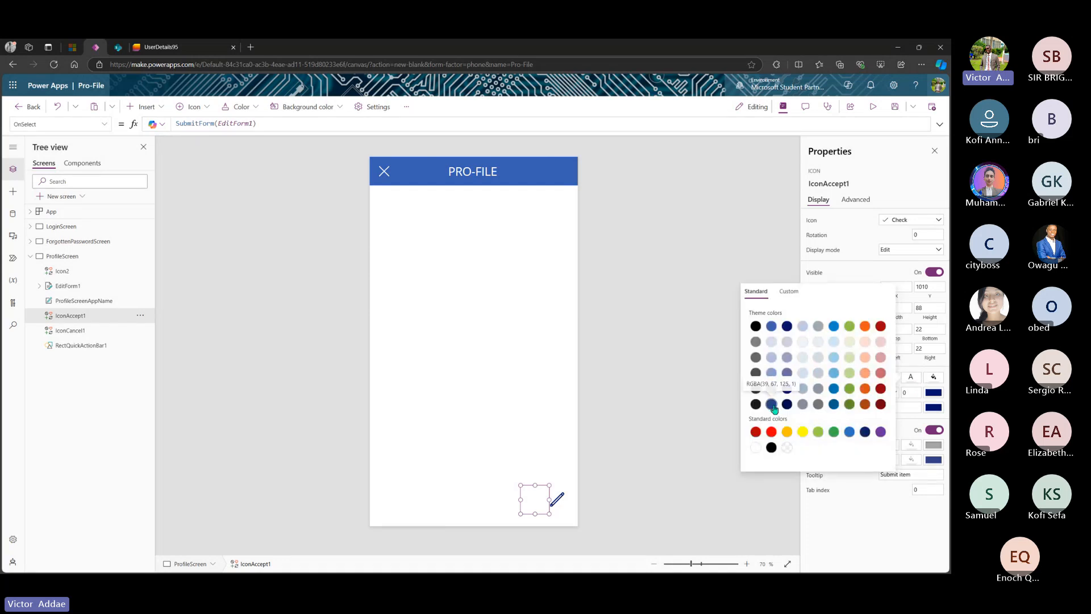
click(771, 405)
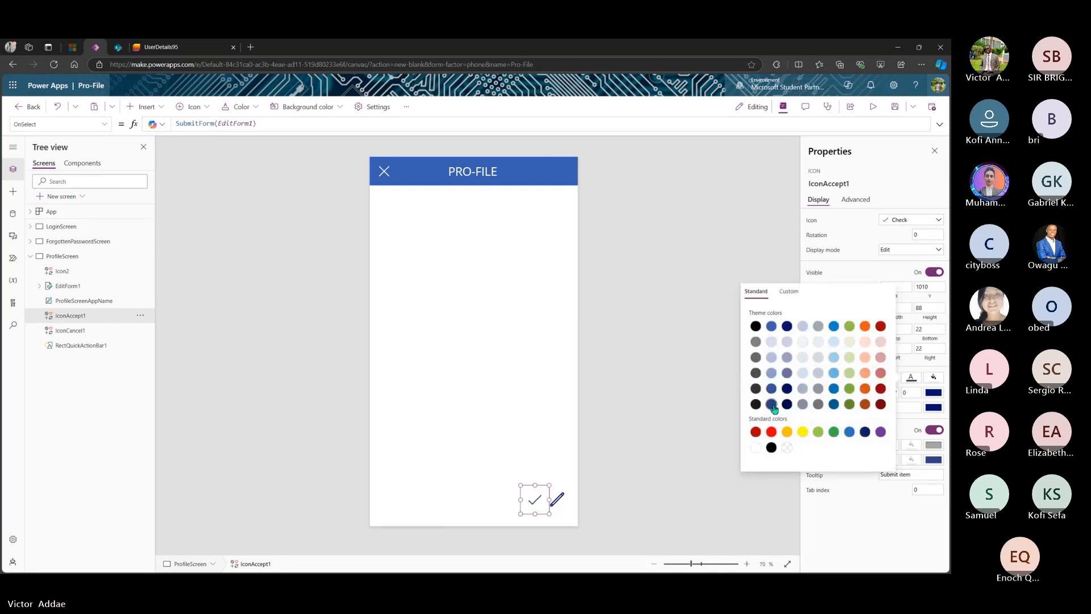
drag(549, 515, 550, 518)
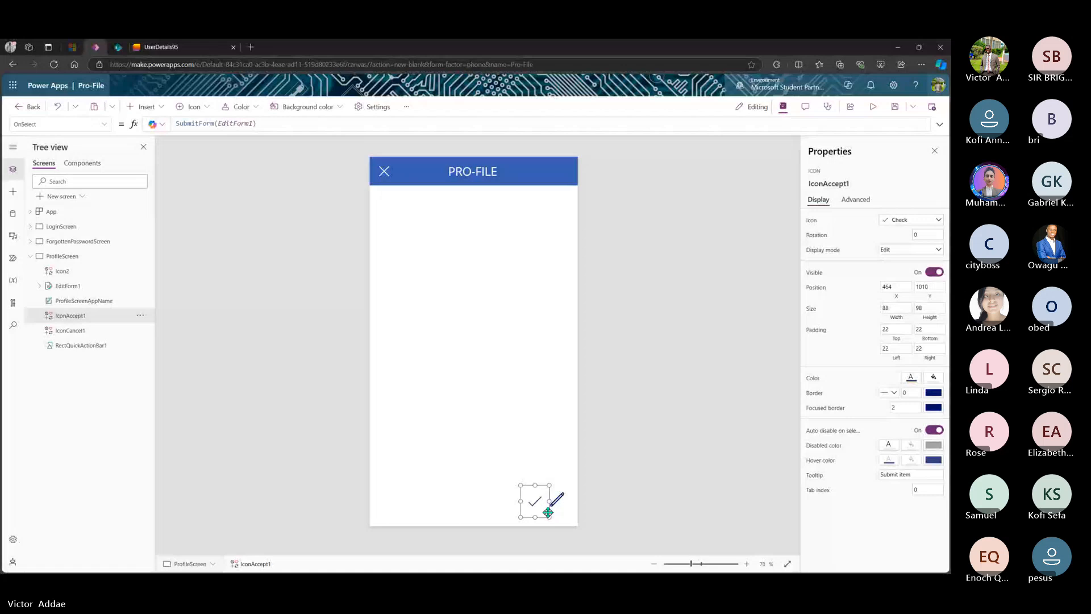
drag(548, 512, 547, 509)
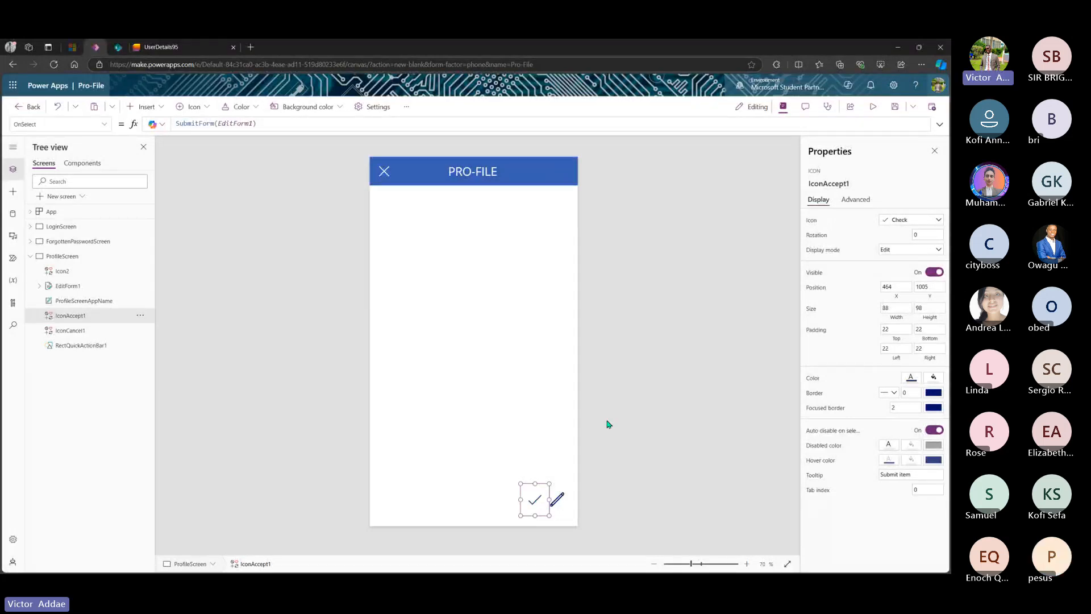
- Rename the check mark icon to ProfileScreenIconAccept
click(844, 178)
click(857, 184)
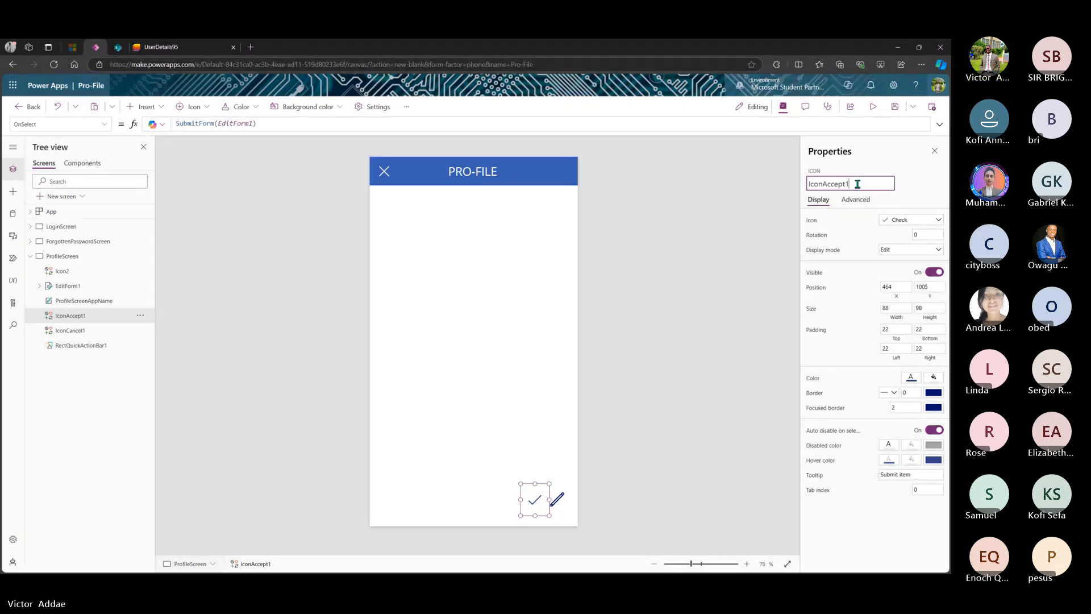
key(BackSpace)
text(ProfileScren)
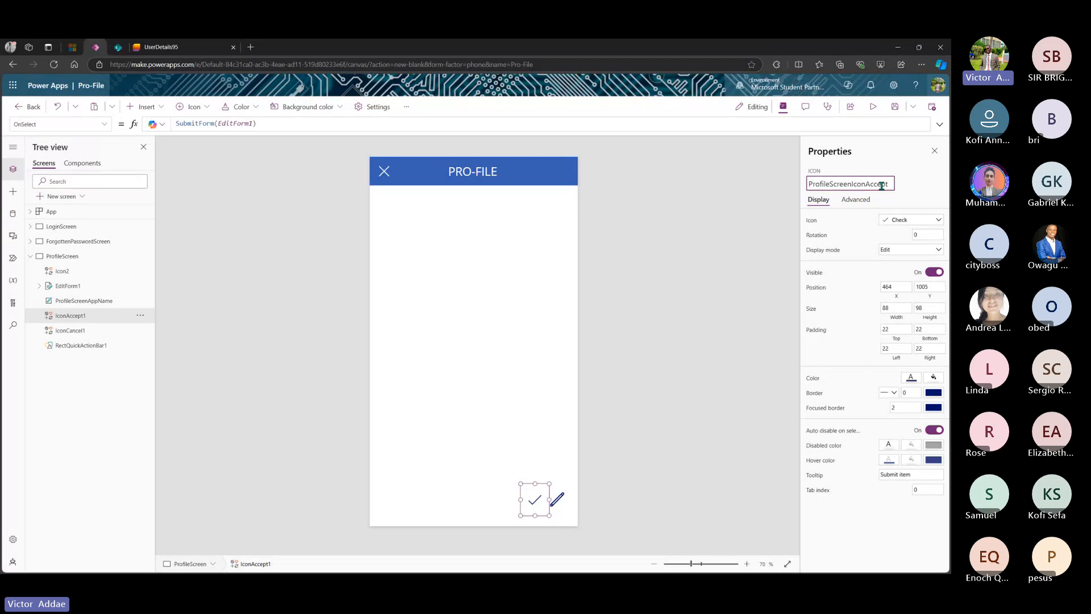
key(Escape)
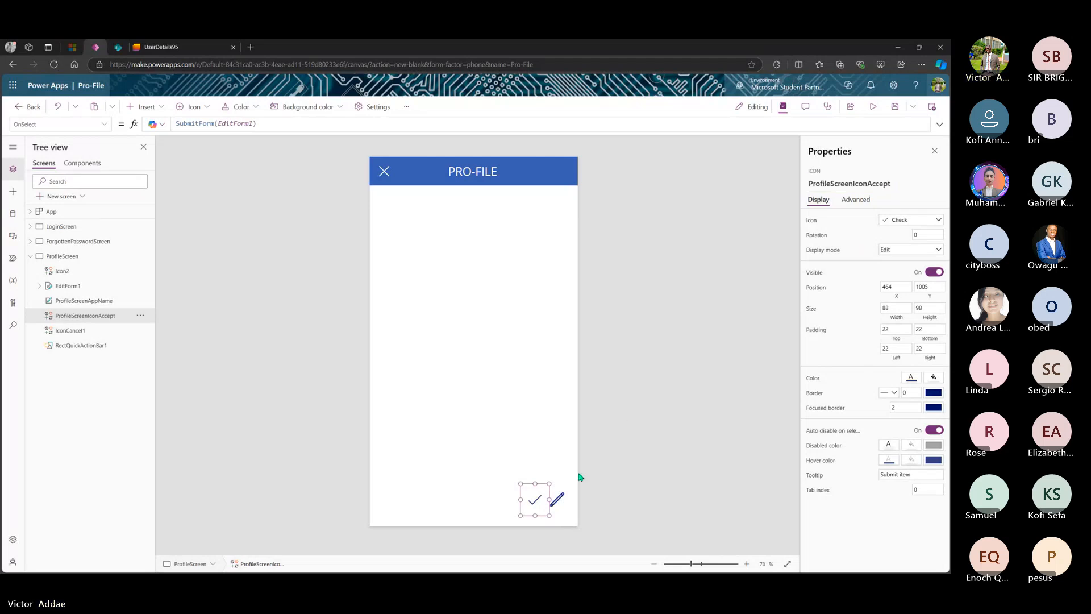
- Rename the pencil icon to ProfileScreenIconEdit
click(557, 500)
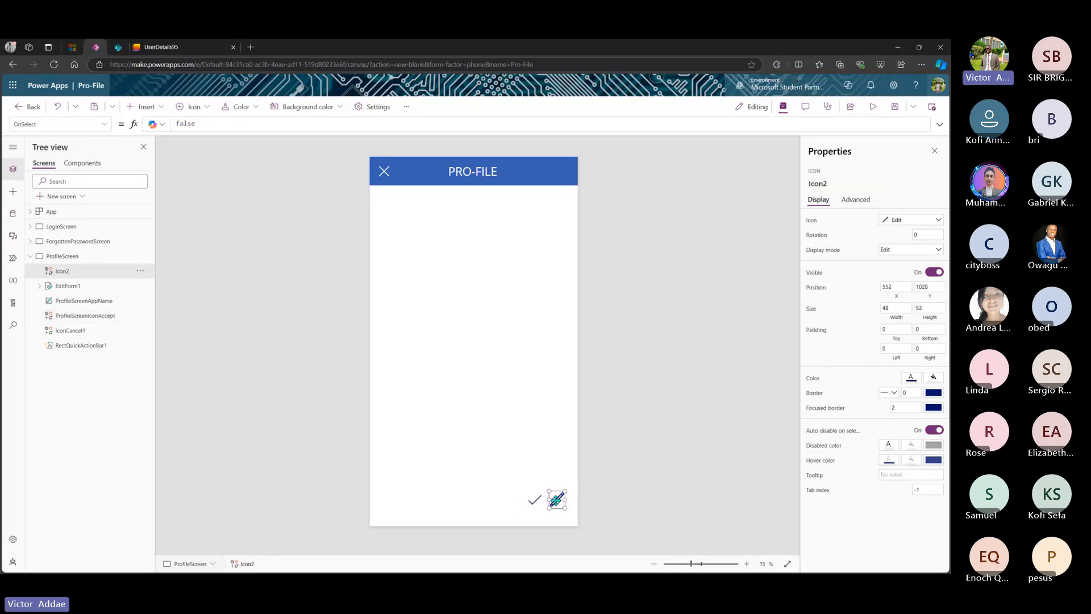
click(833, 185)
text(Icon)
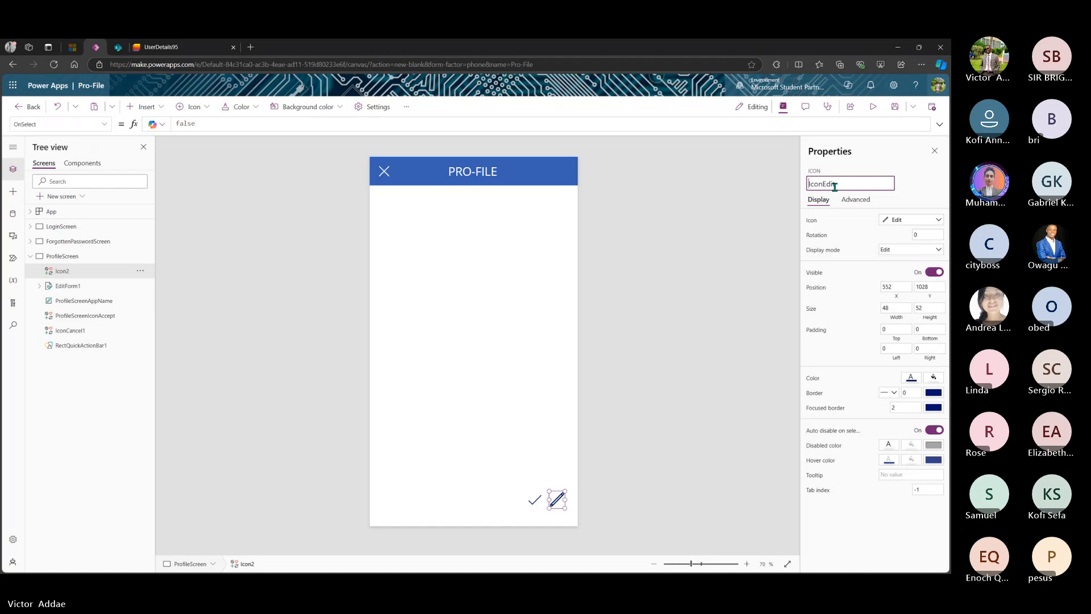
text(Profile)
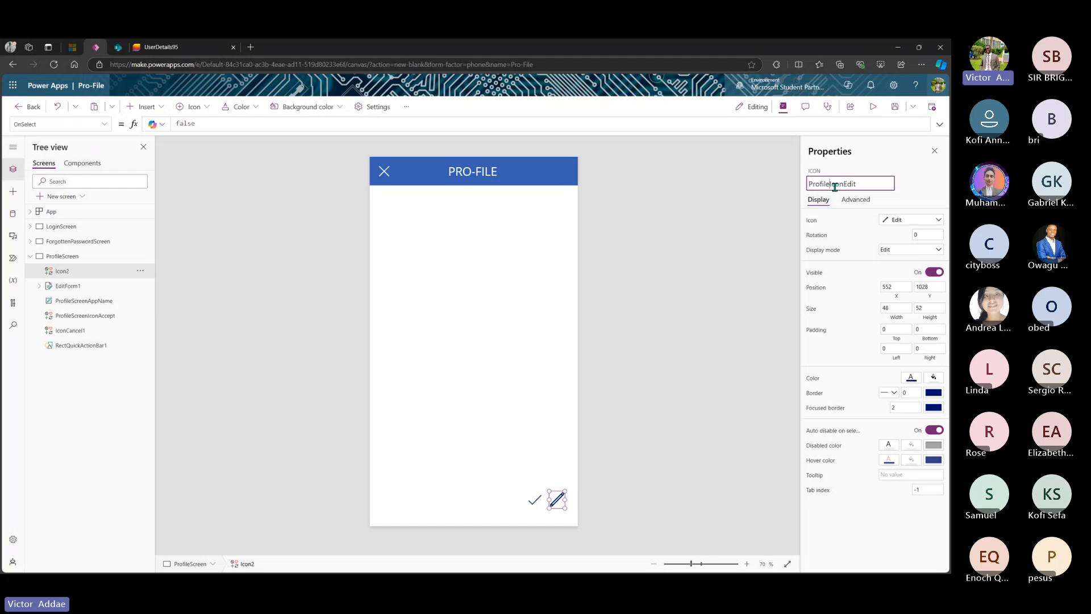
text(Screen)
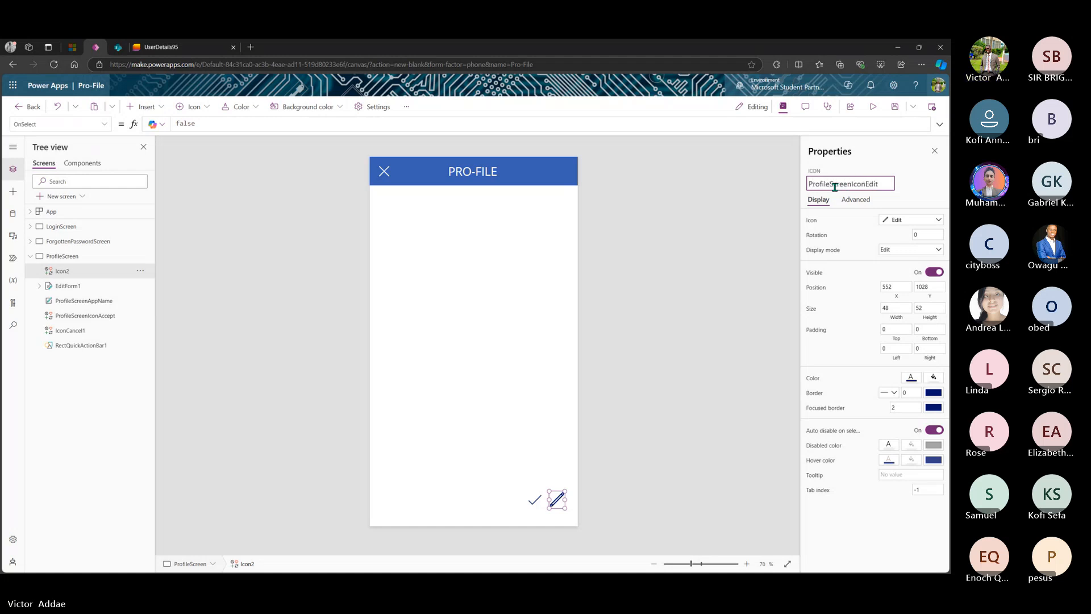
key(Return)
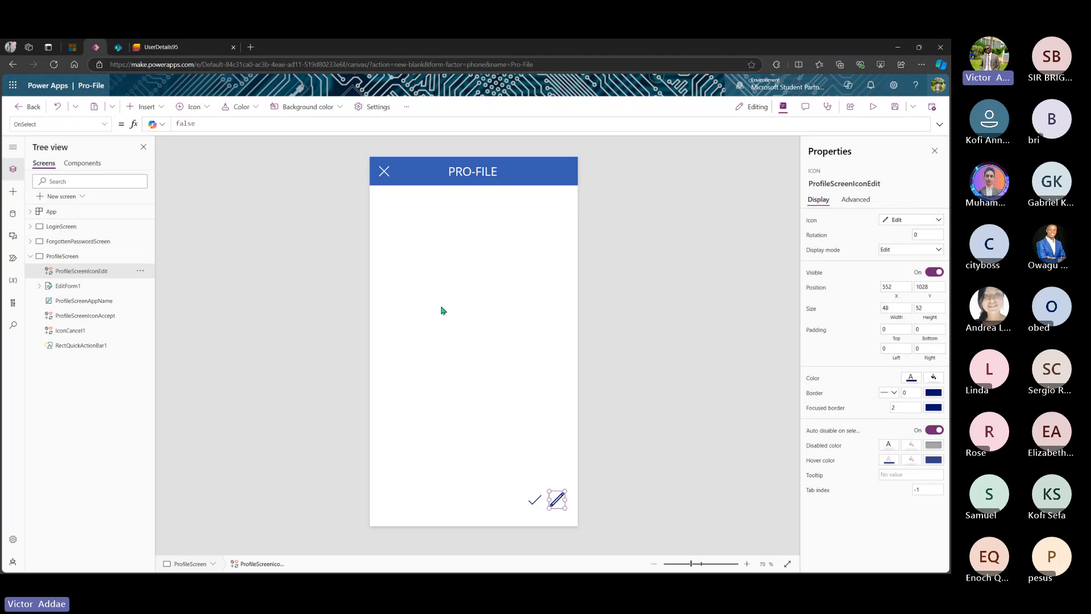
- Rename the header X icon IconCancel1 to ProfileScreenIconCancel
click(385, 172)
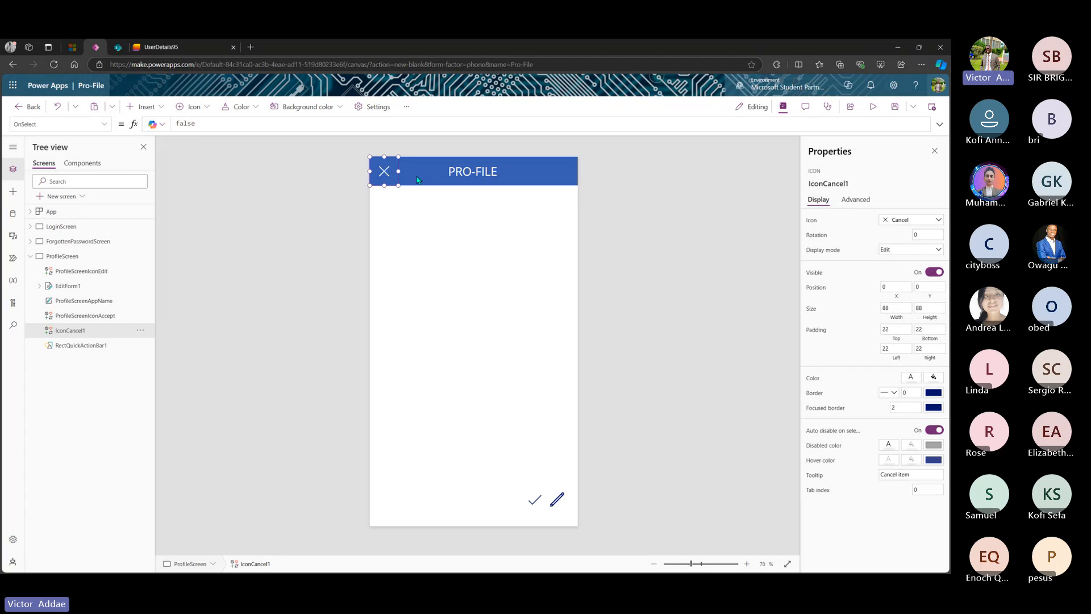
click(855, 189)
click(855, 189)
key(BackSpace)
text(Profile)
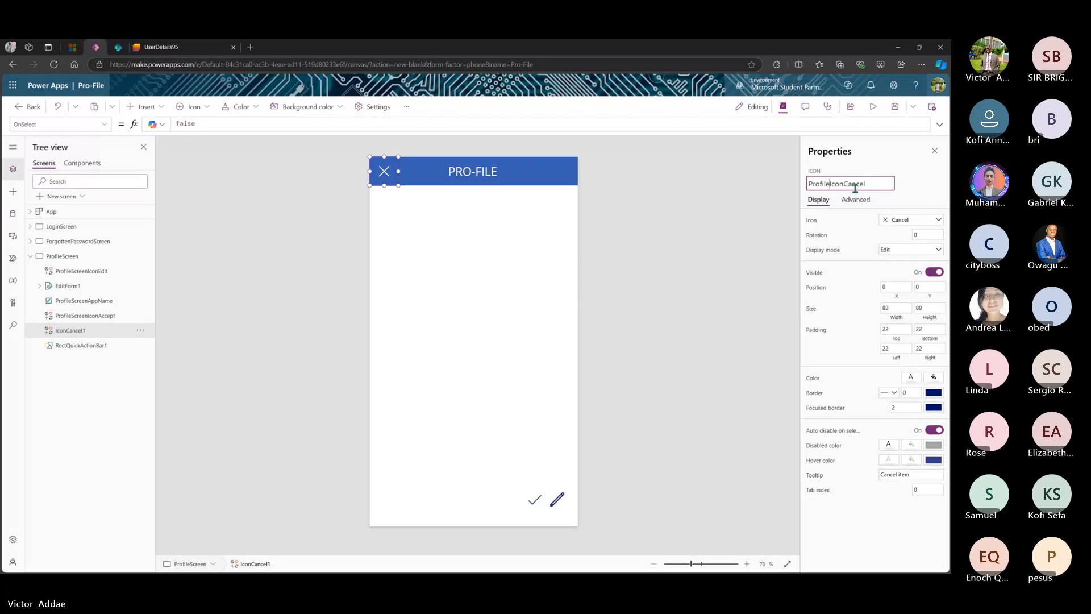
text(Screen)
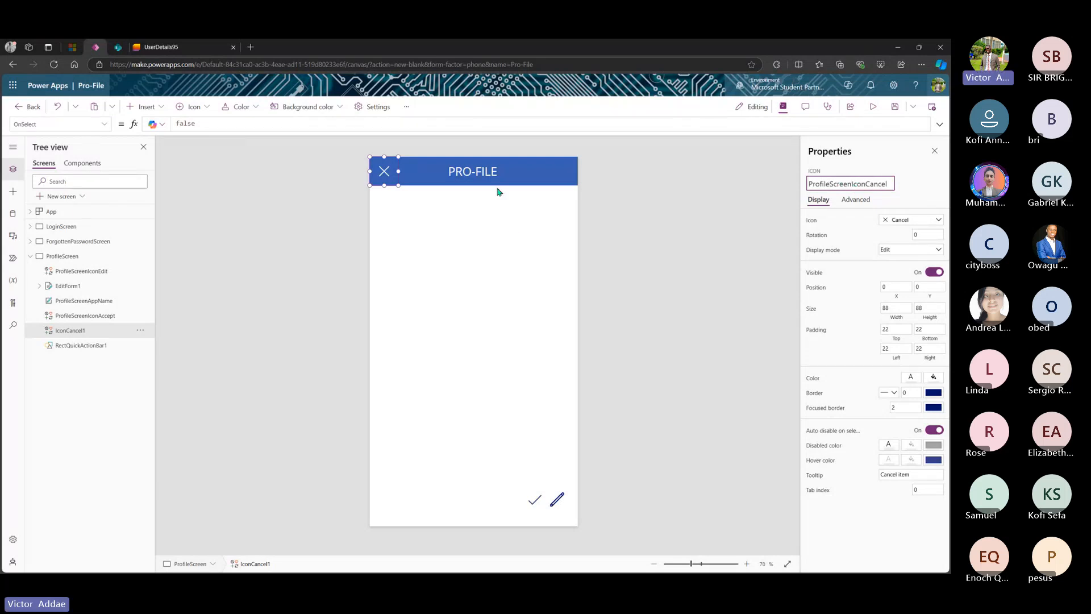
key(Escape)
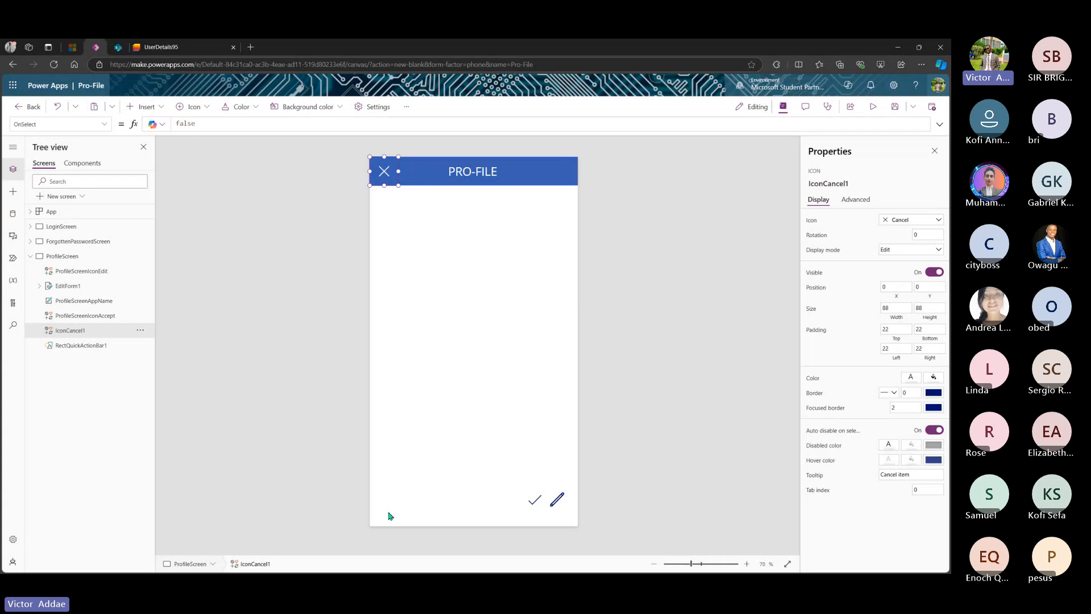
click(390, 515)
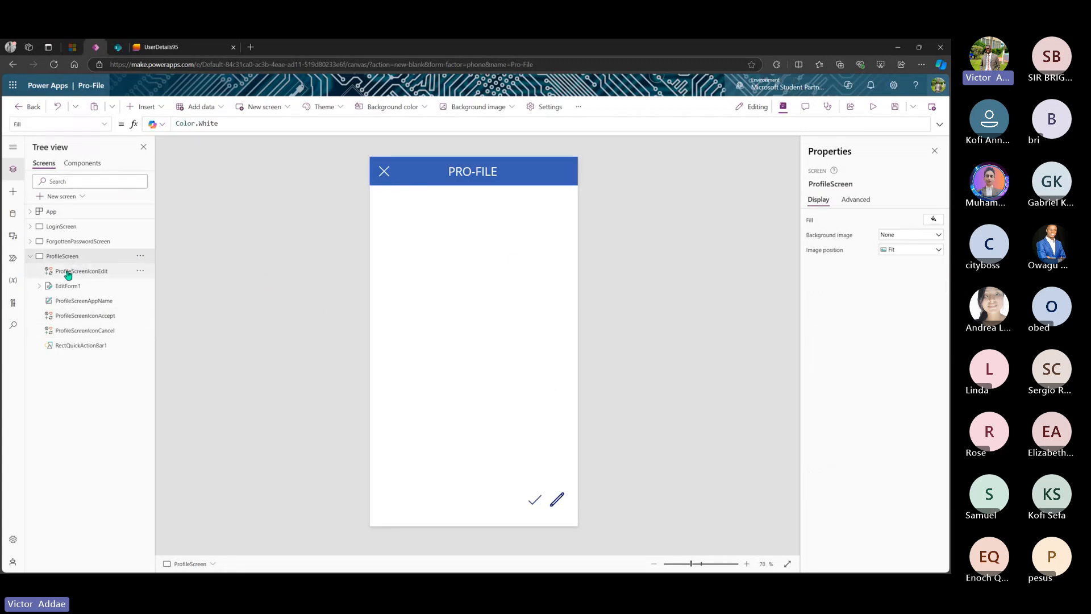
- Inspect ProfileScreenAppName, the accept and edit icons and EditForm1, then collapse ProfileScreen in Tree view
click(71, 302)
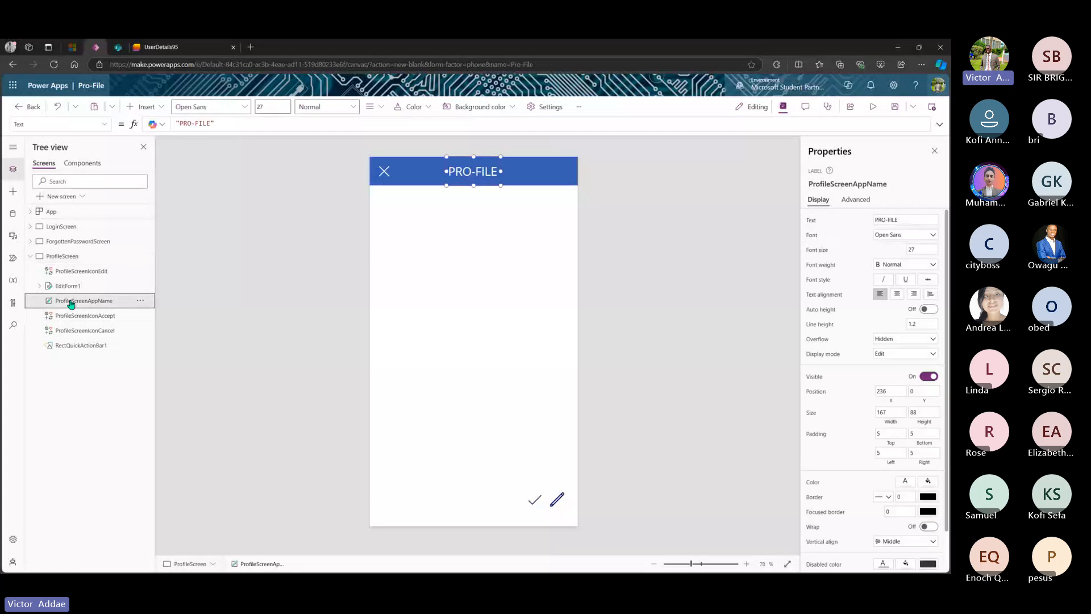
click(71, 316)
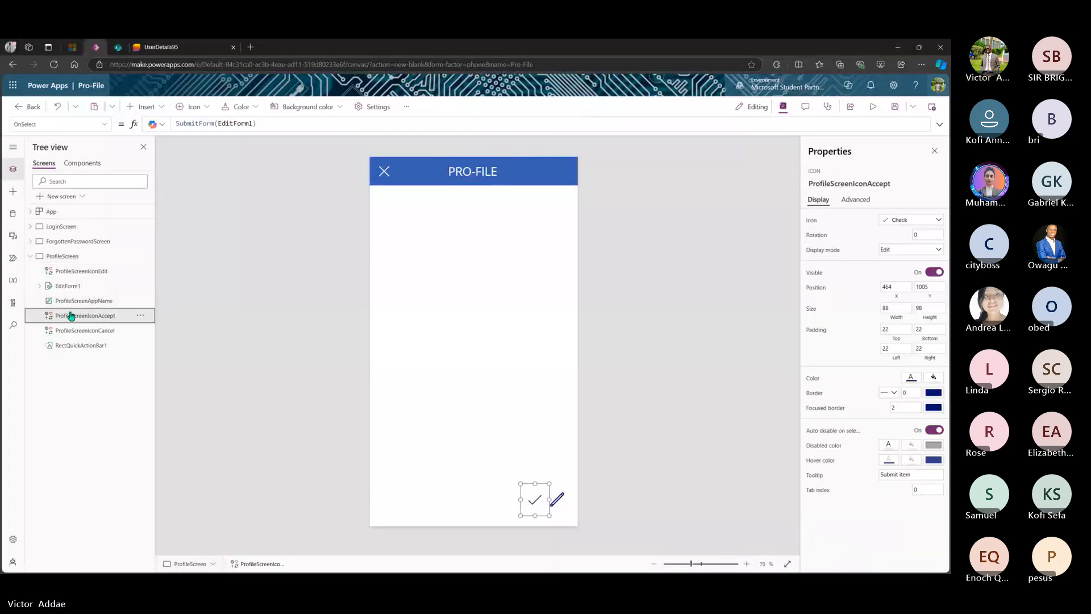
click(66, 275)
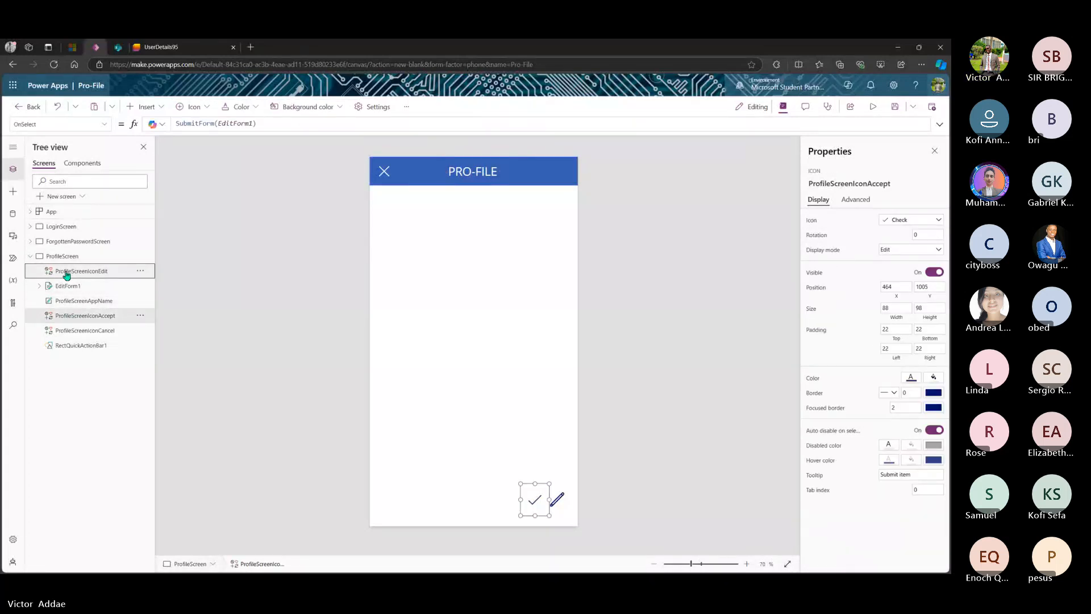
click(79, 286)
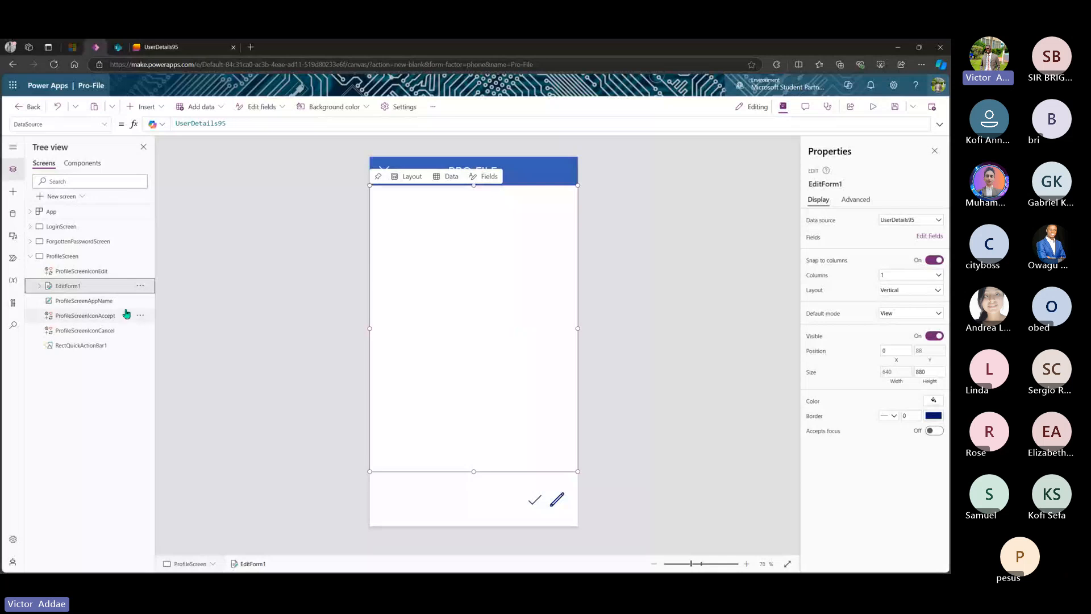
click(39, 285)
click(30, 258)
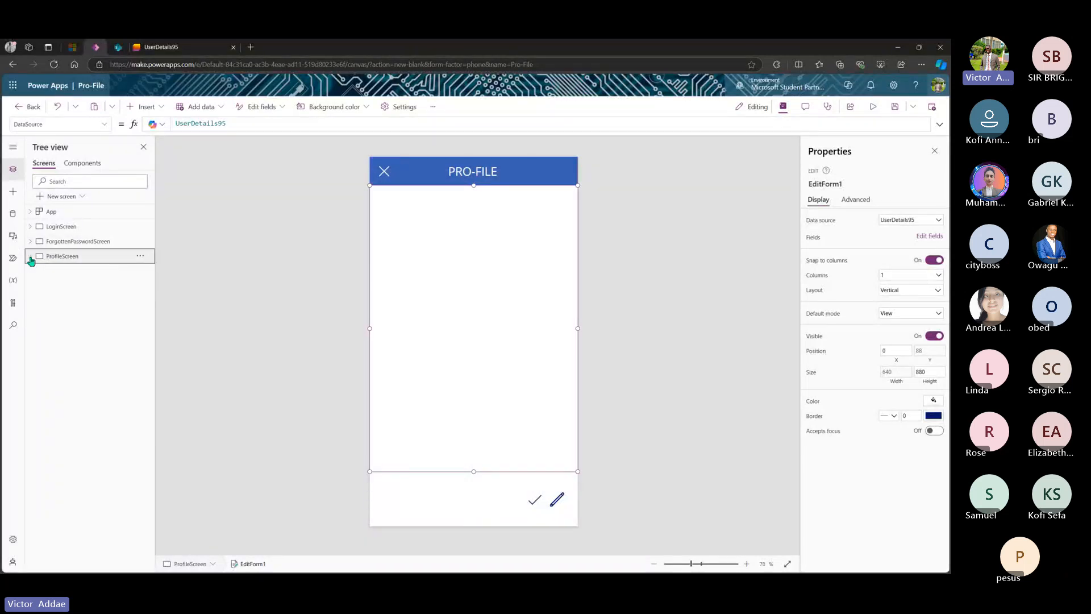
- Add a Form-template screen whose EditForm2 is connected to the UserDetails95 data source
click(57, 197)
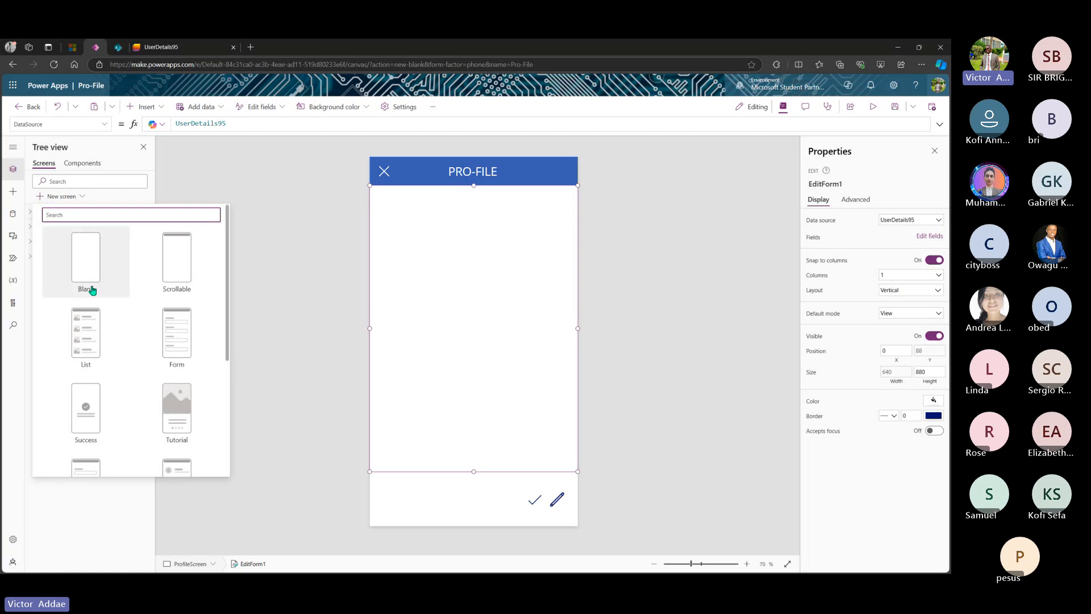
click(179, 332)
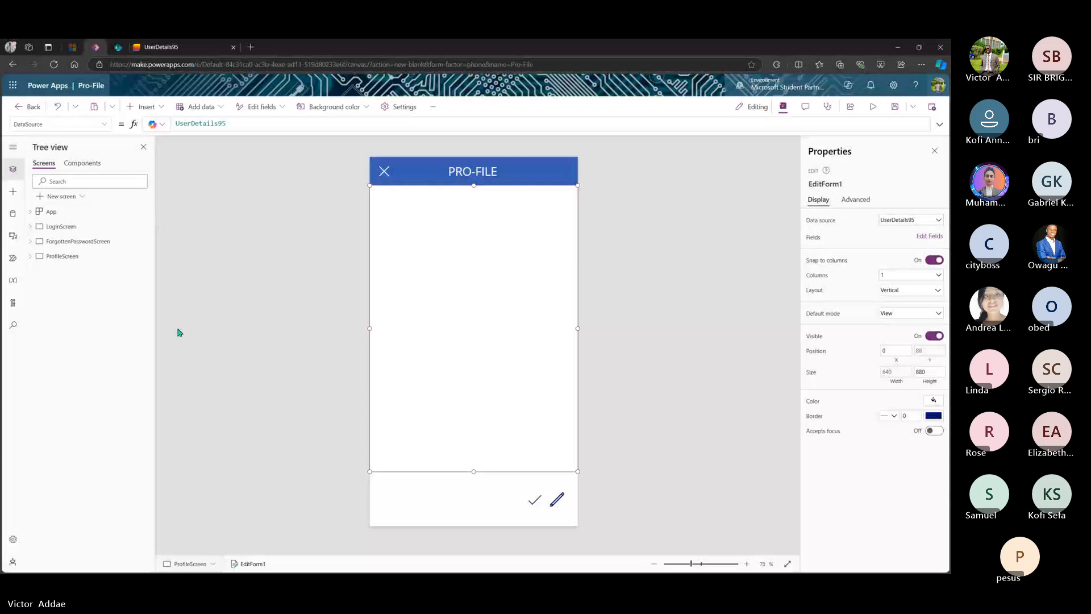
click(441, 261)
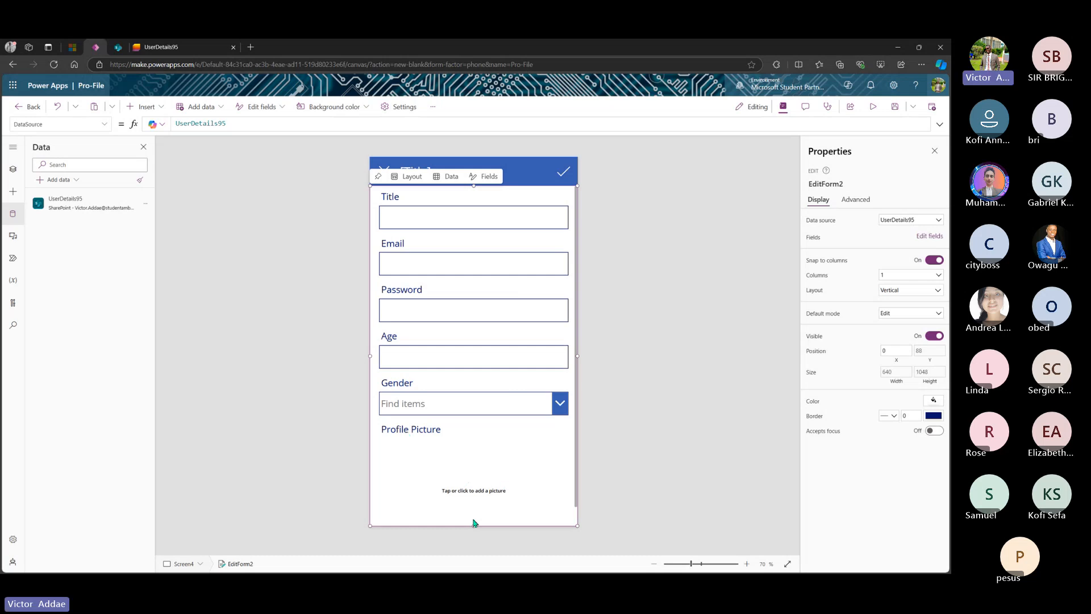
- Shorten the form and shrink AddPicture2 to a 146×148 box at 438, 10
drag(474, 527, 479, 492)
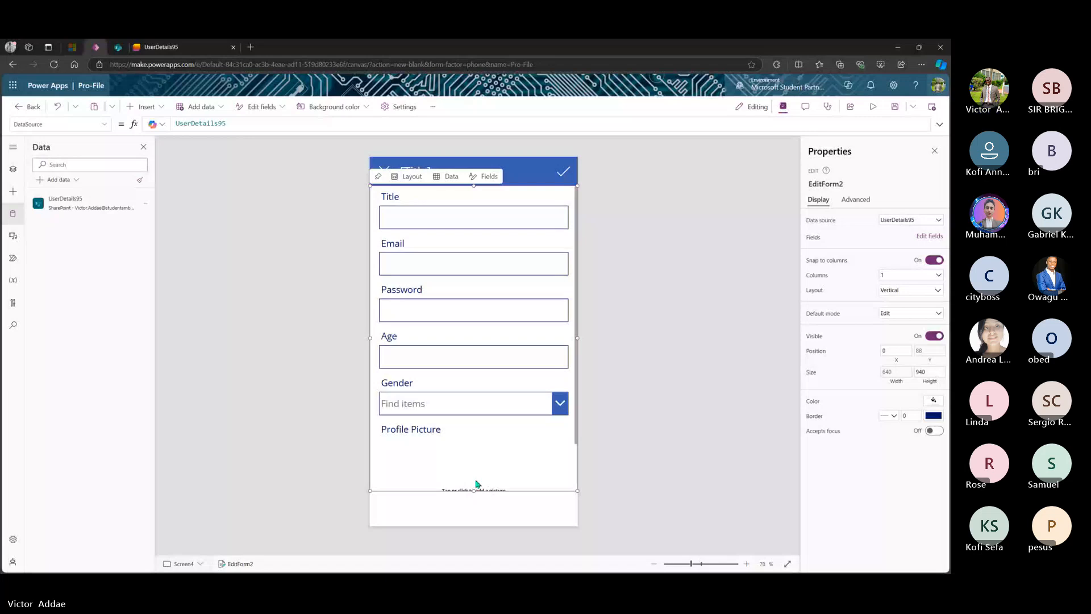
click(476, 482)
click(491, 466)
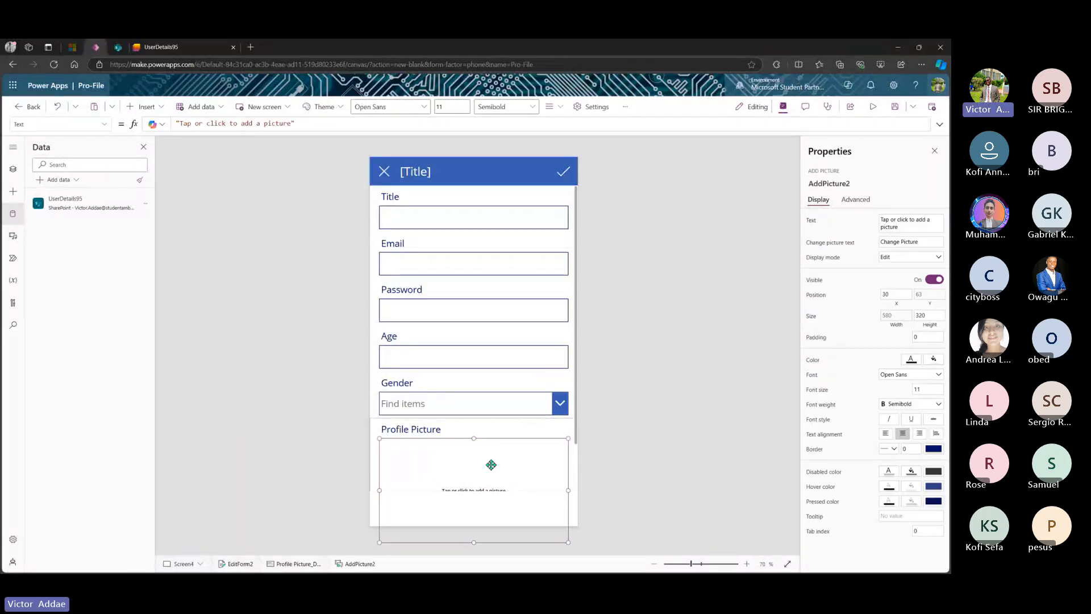
drag(474, 541, 480, 485)
drag(384, 465, 473, 465)
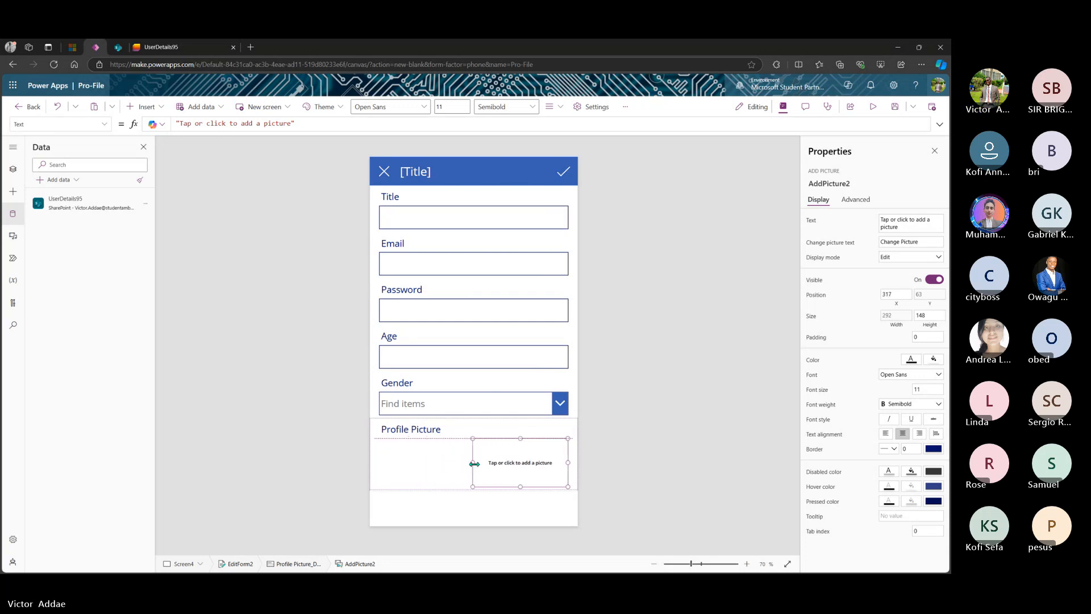
drag(568, 463, 542, 451)
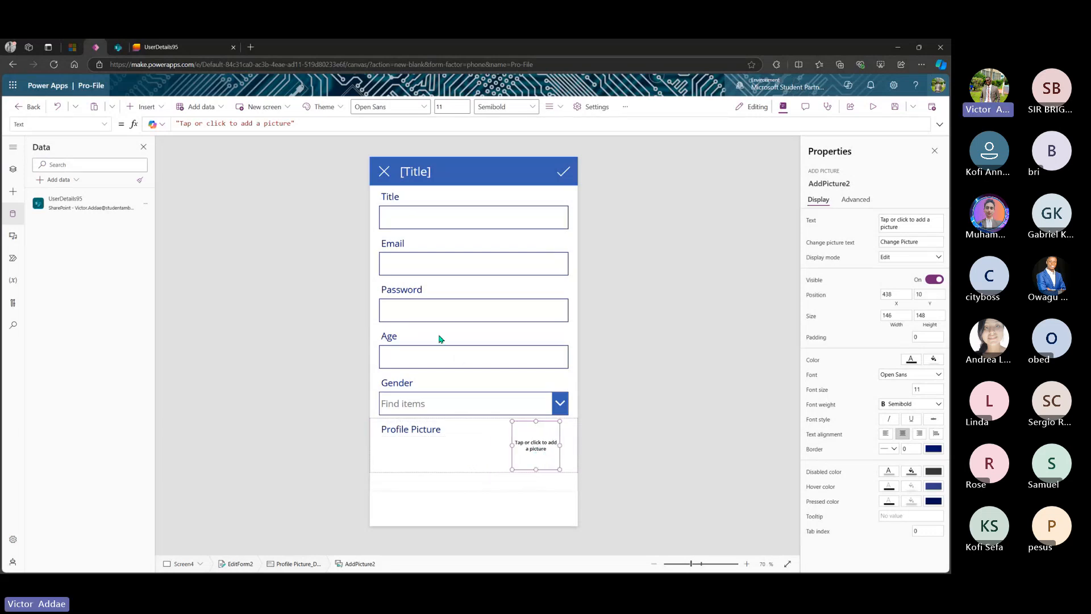
click(414, 173)
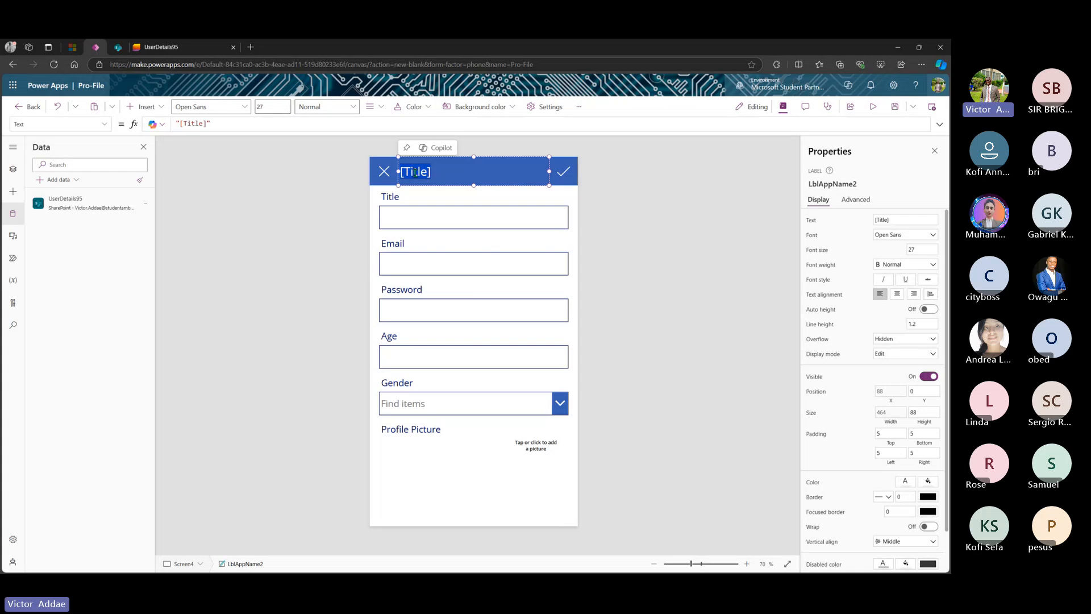
- Set the header label text to 'Resgister', narrow it to 176 wide and centre it at X 232
text(Res)
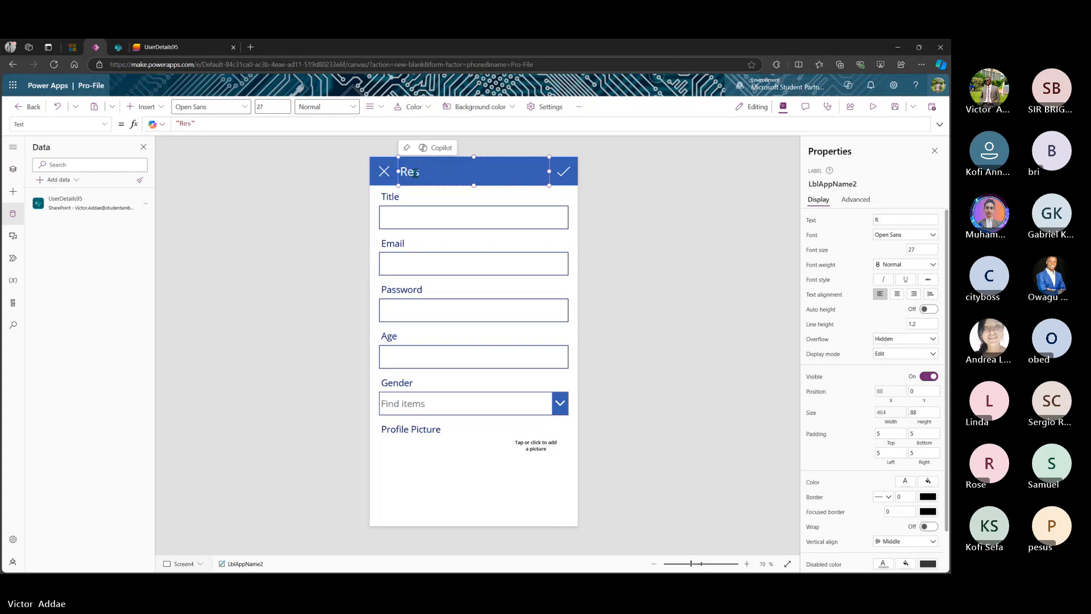
text(gisteration)
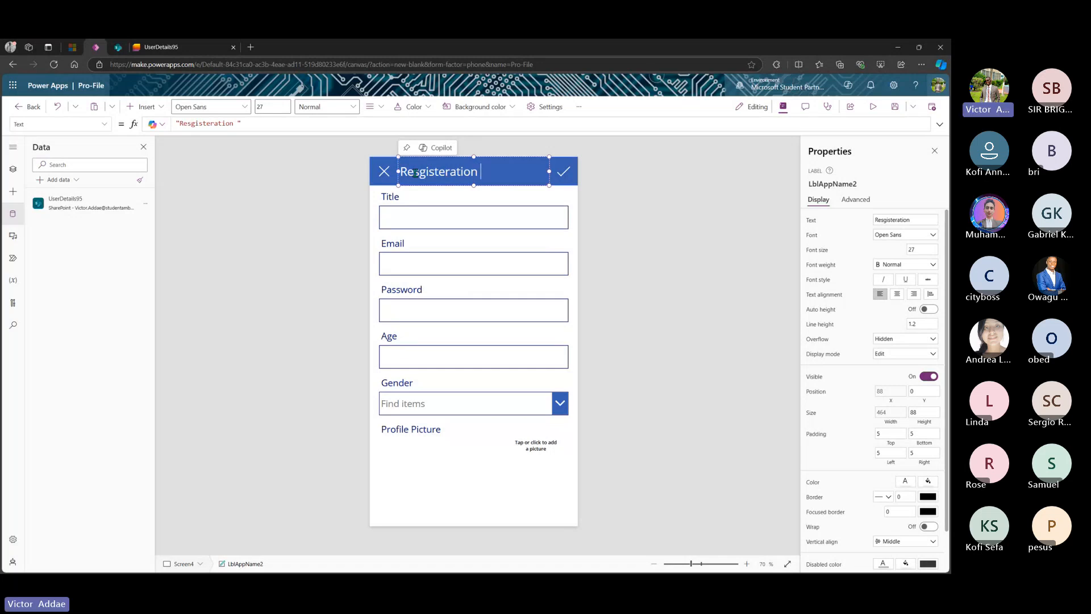
key(BackSpace)
key(BackSpace)
key(BackSpace)
key(BackSpace)
key(BackSpace)
key(BackSpace)
drag(549, 171, 456, 171)
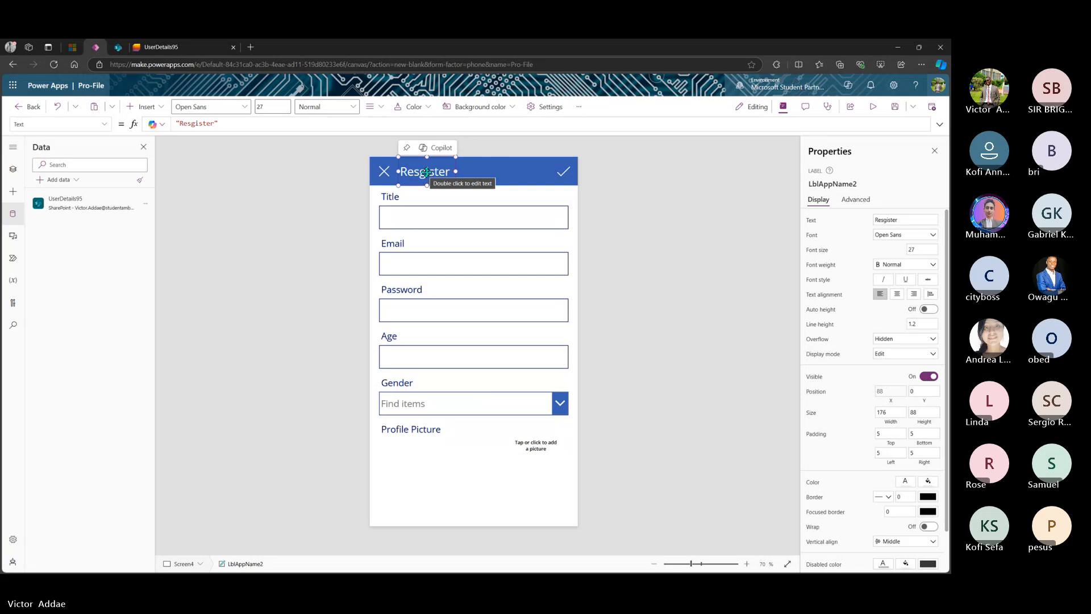
drag(427, 171, 472, 173)
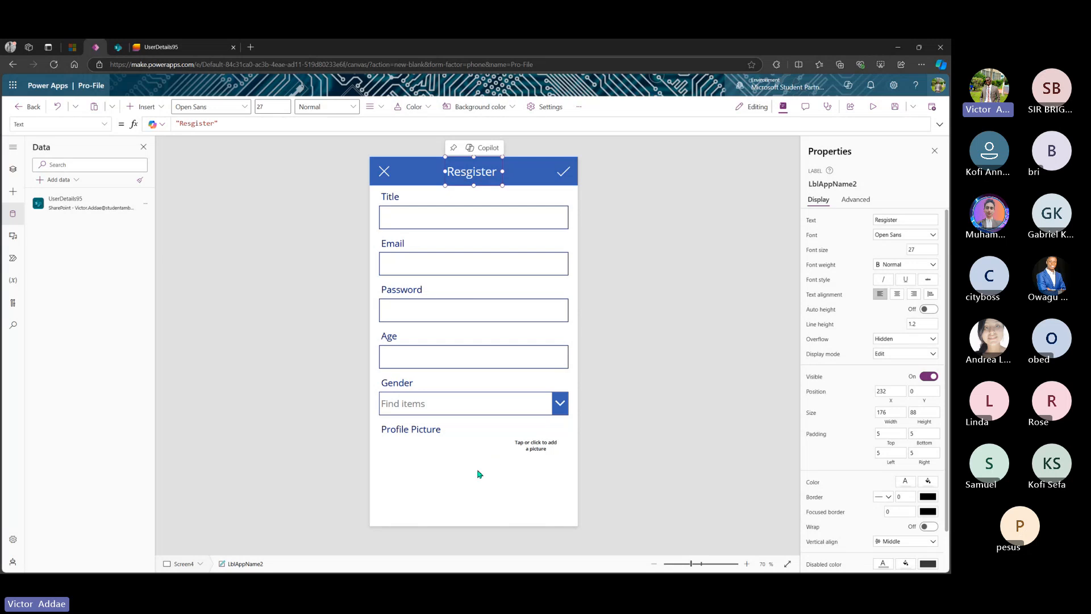
click(459, 482)
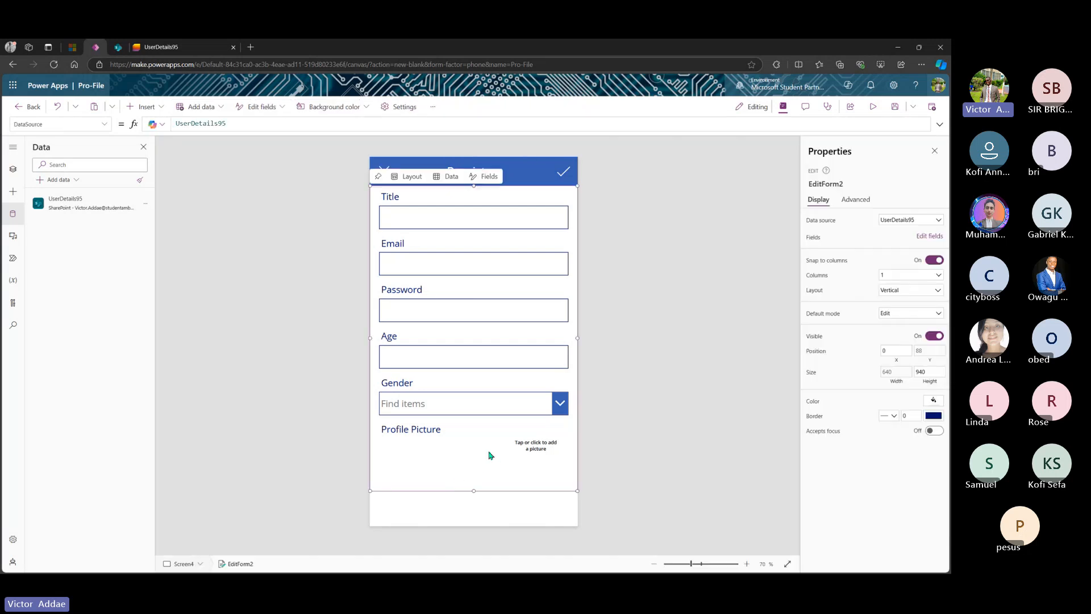
- Change the first field's label text from Title to Name
click(389, 199)
double_click(389, 199)
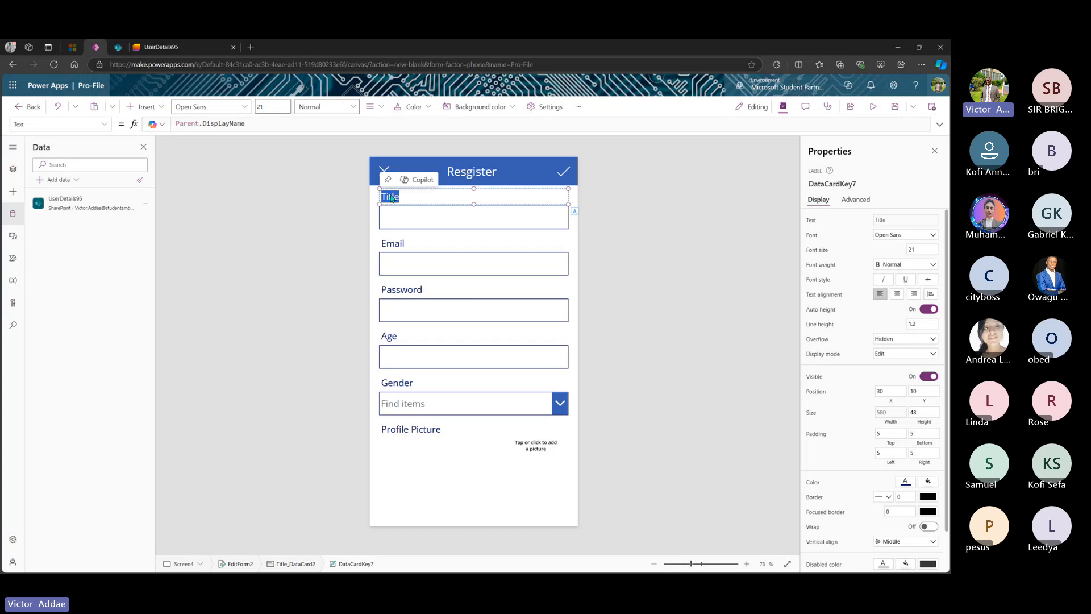
text(Nam)
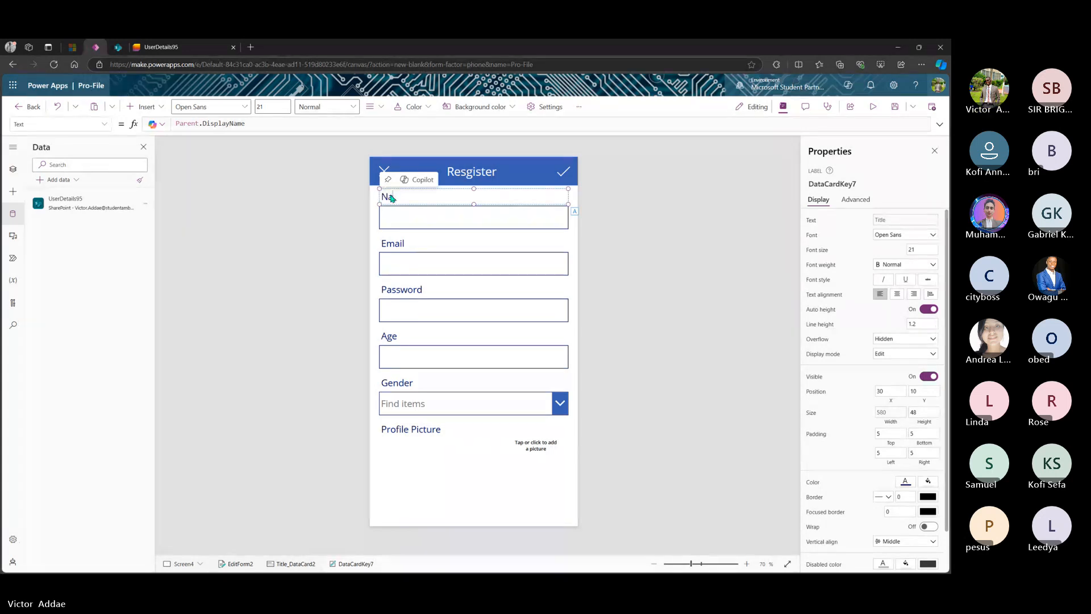
text(e)
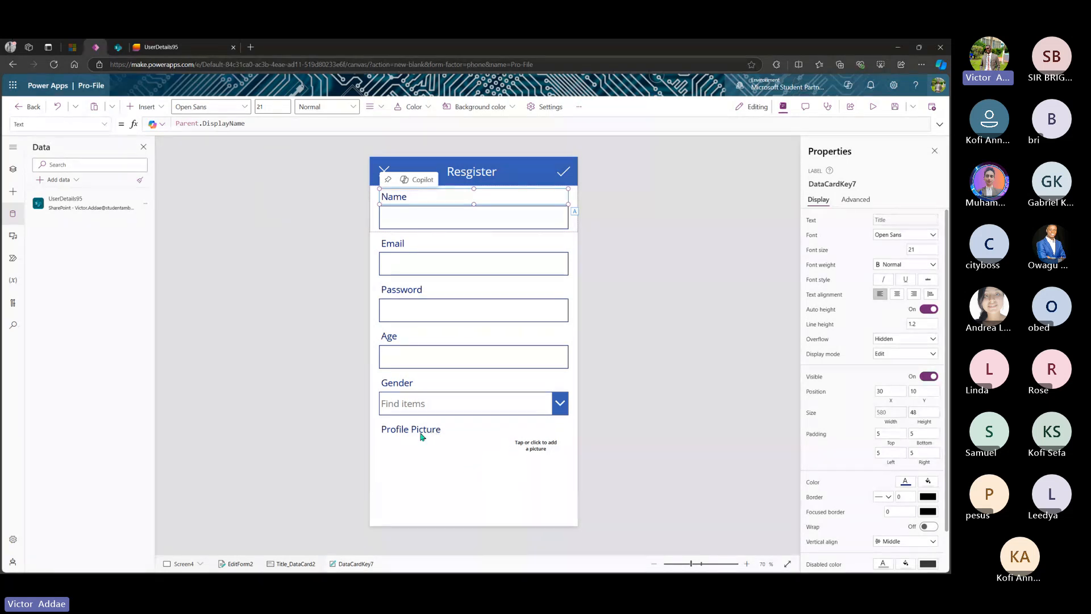
- Move the Profile Picture label down, level with the upload area
click(417, 433)
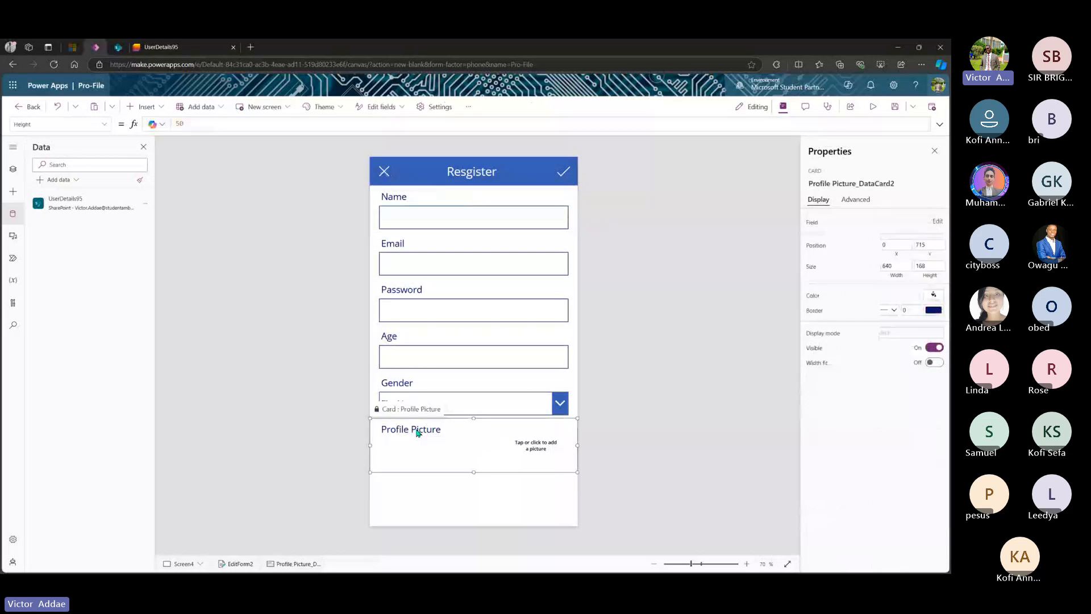
click(417, 433)
drag(417, 433, 417, 445)
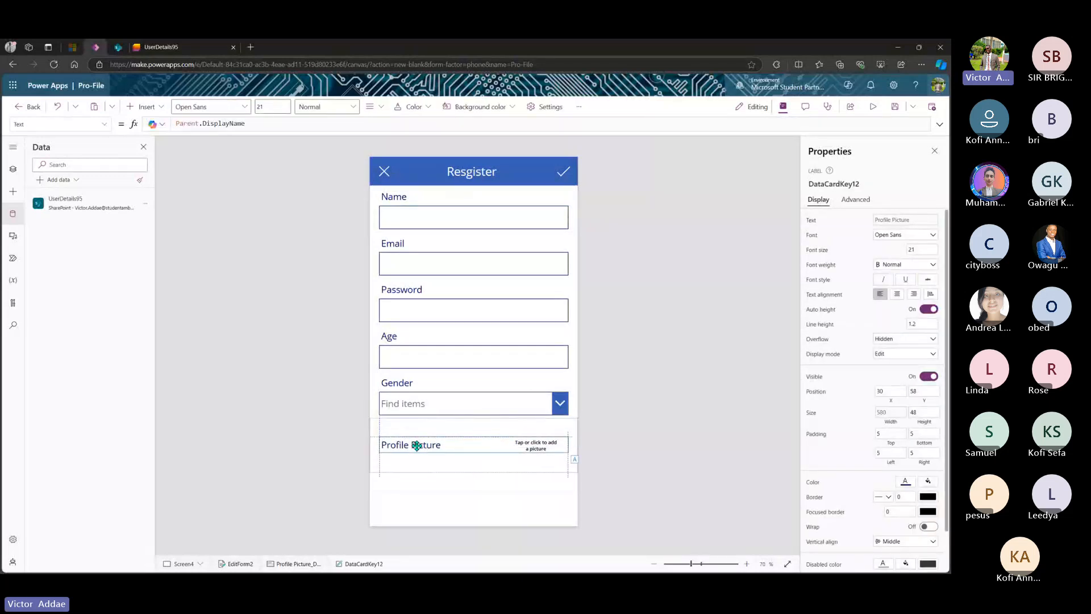
drag(417, 446, 416, 446)
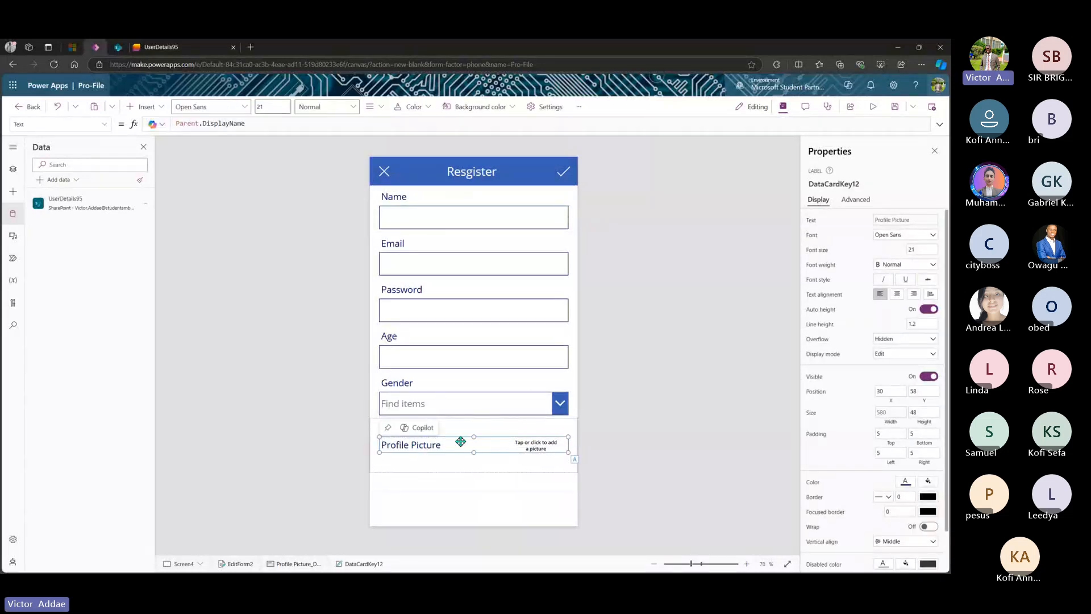
click(501, 506)
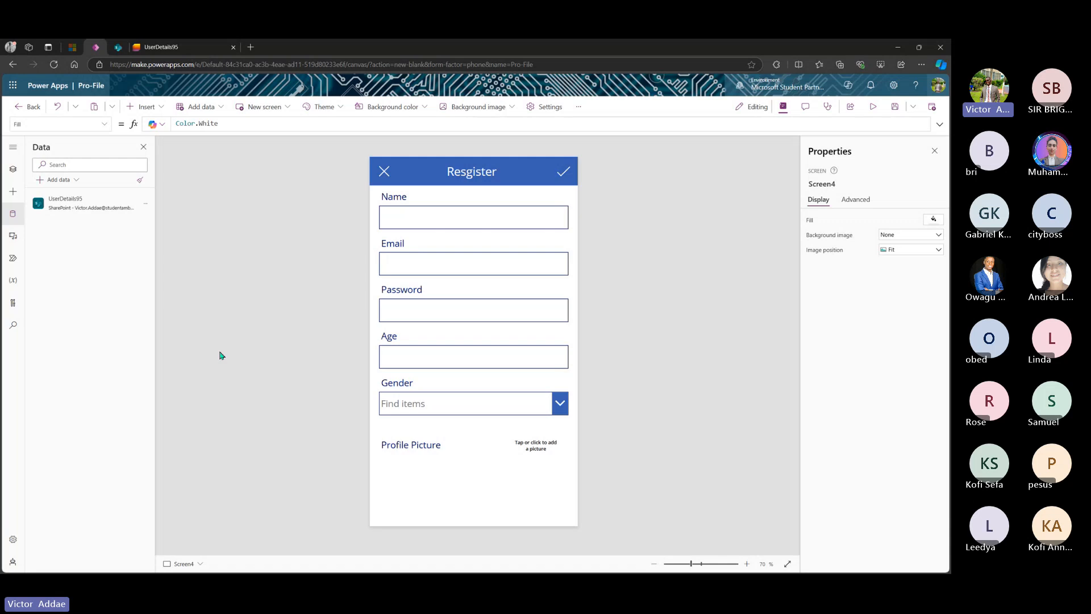
- Drag EditForm2's bottom edge up so its height becomes 901
click(488, 480)
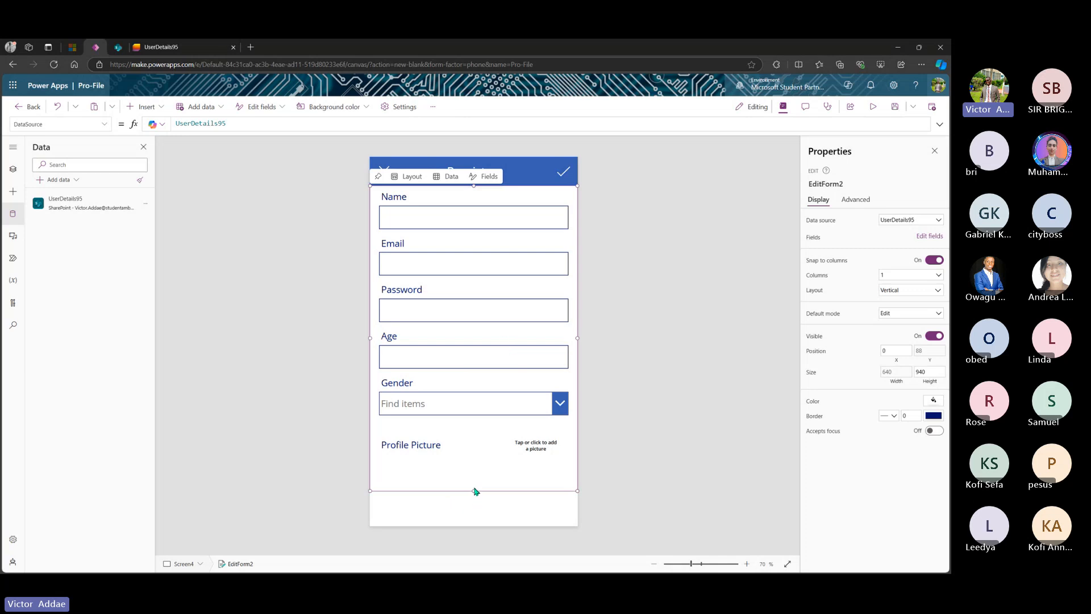
click(533, 447)
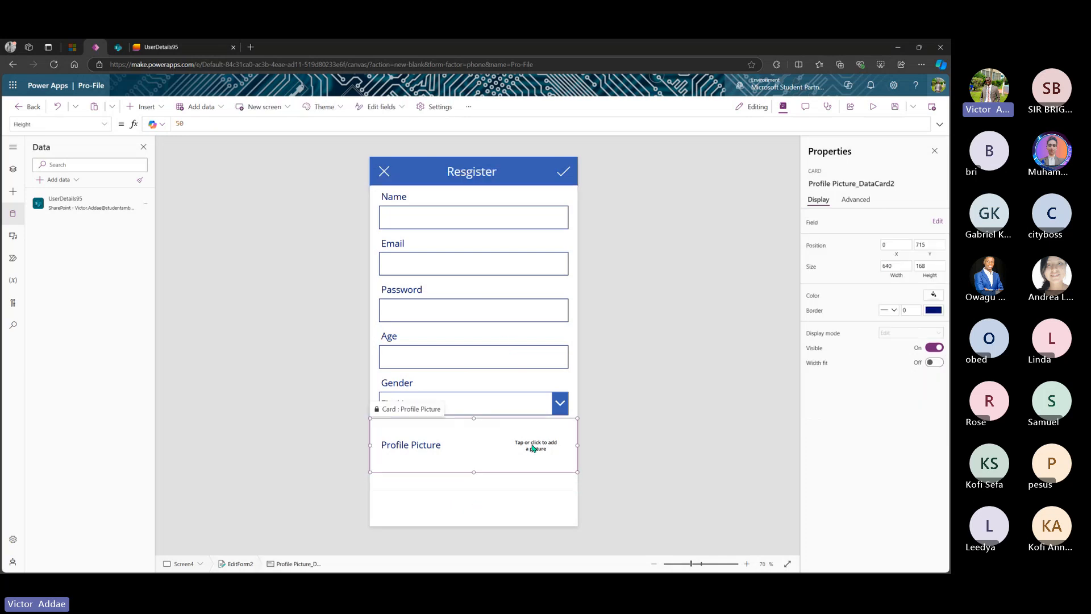
click(478, 500)
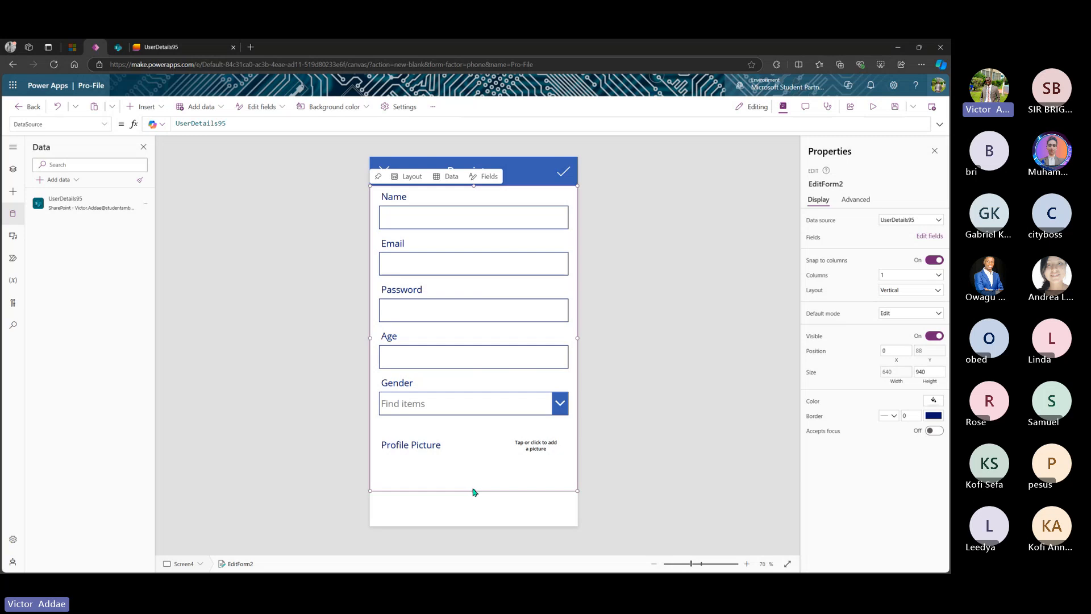
drag(474, 490, 475, 477)
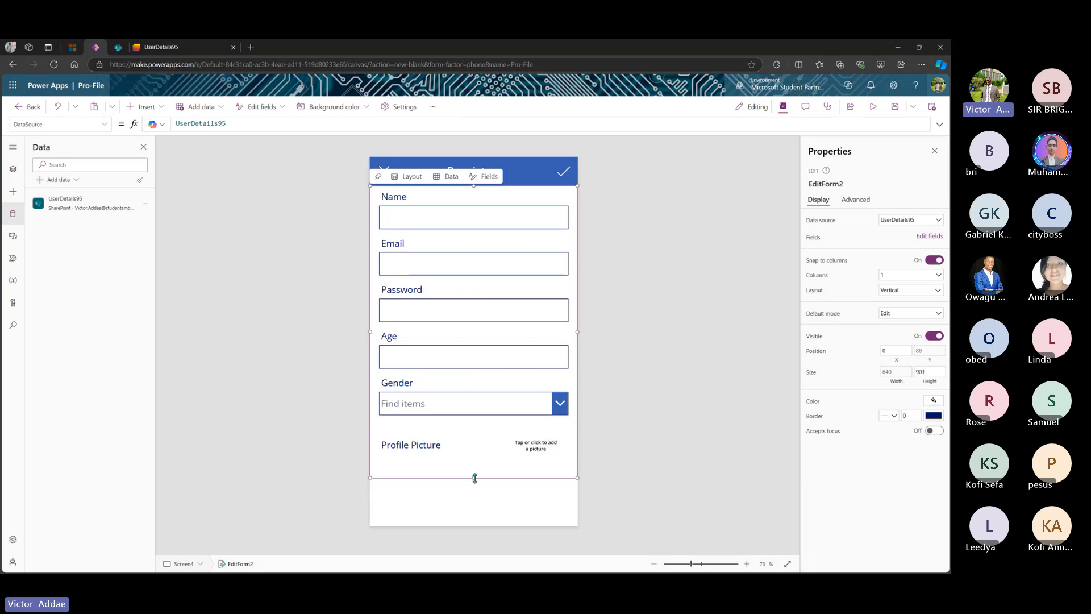
- Insert a 211×50 button below the form with the caption Register
click(12, 168)
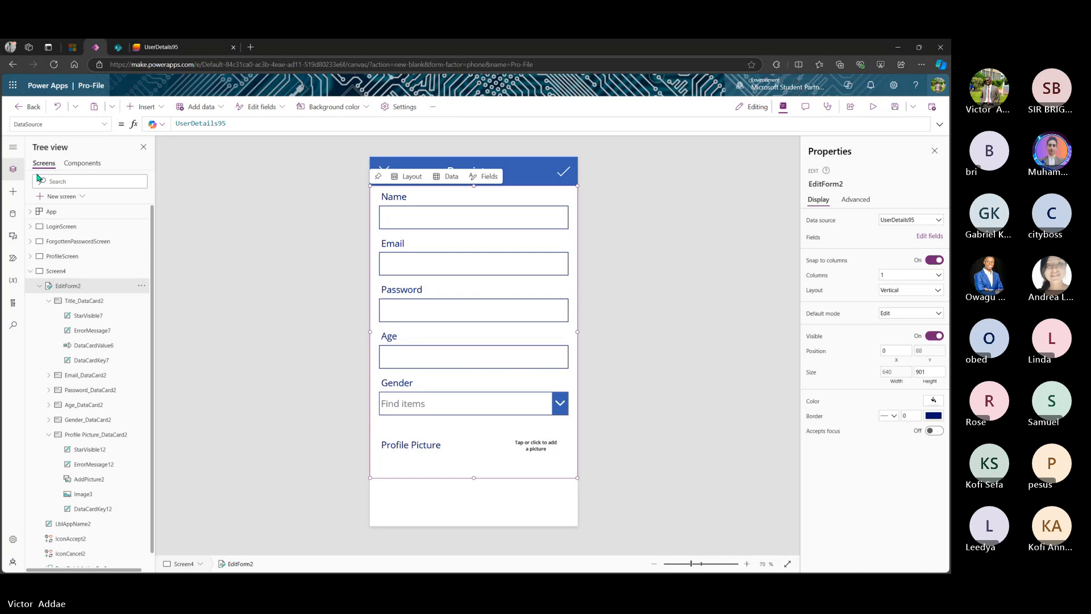
click(12, 191)
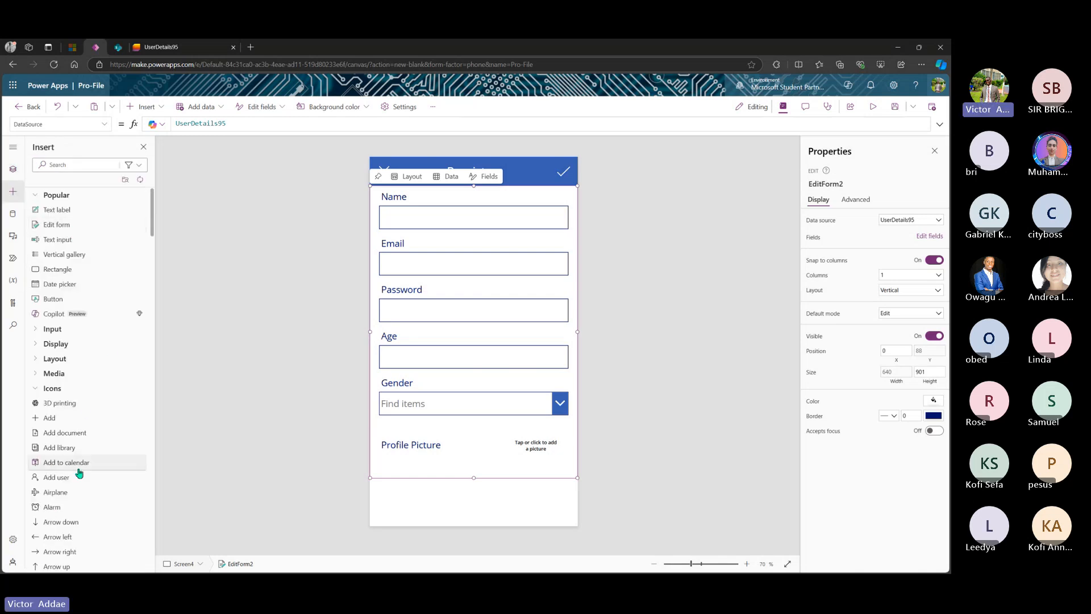
scroll(80, 471, down, 4)
scroll(79, 473, up, 4)
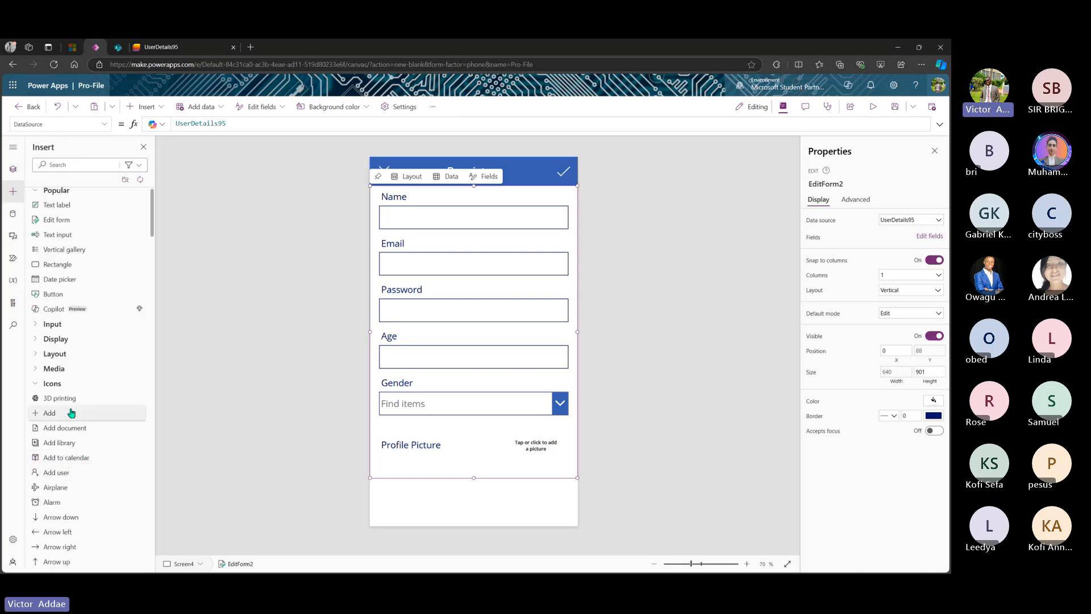
drag(51, 300, 470, 500)
drag(537, 515, 515, 508)
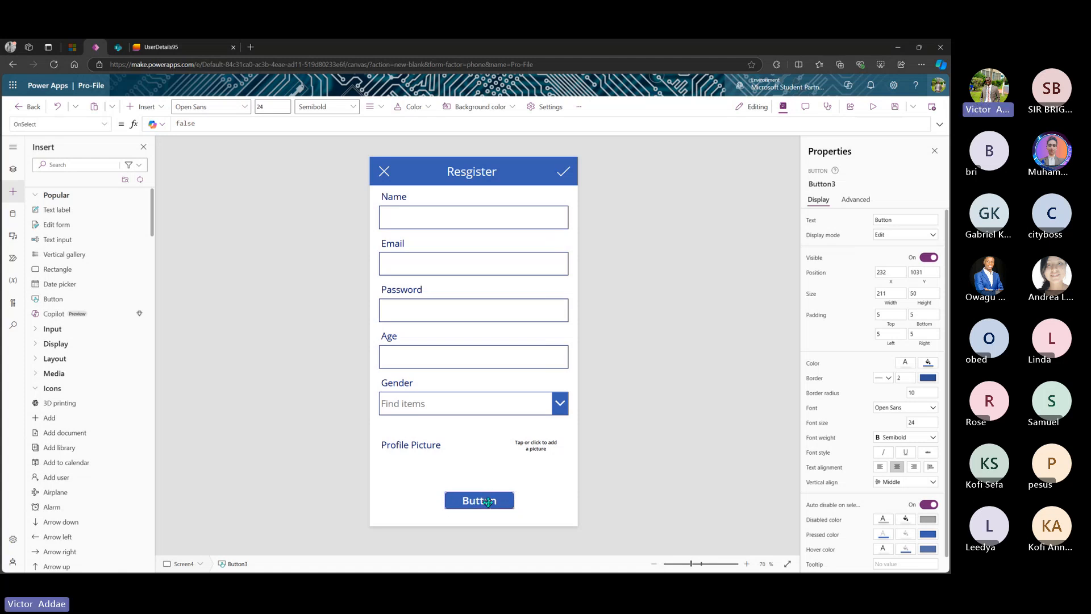
double_click(479, 501)
text(Register)
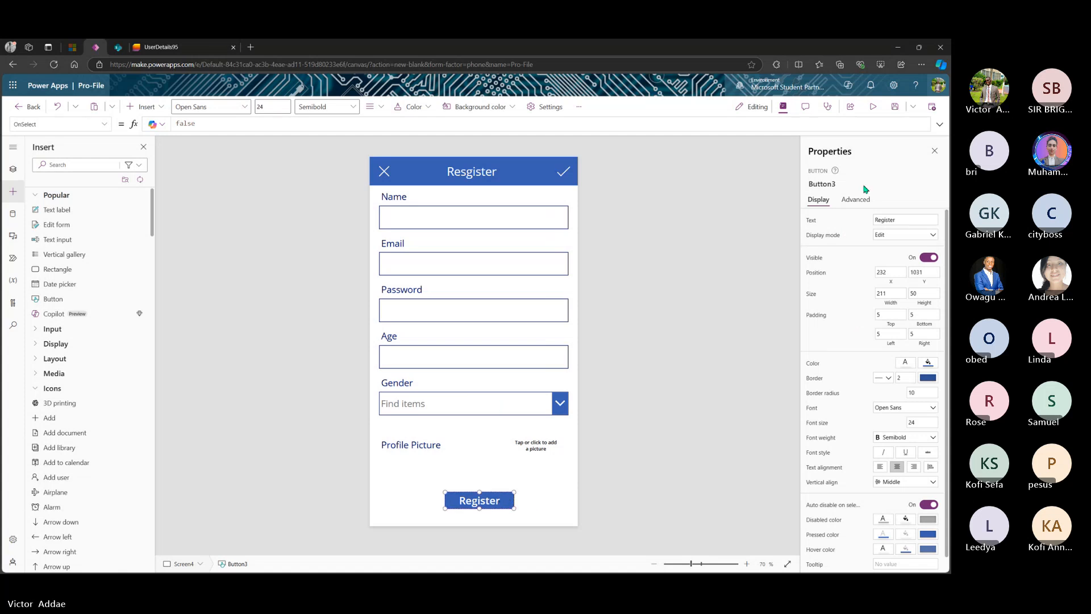
- Rename the button control to RegisterScreenButton and nudge it slightly into place
click(840, 184)
click(844, 184)
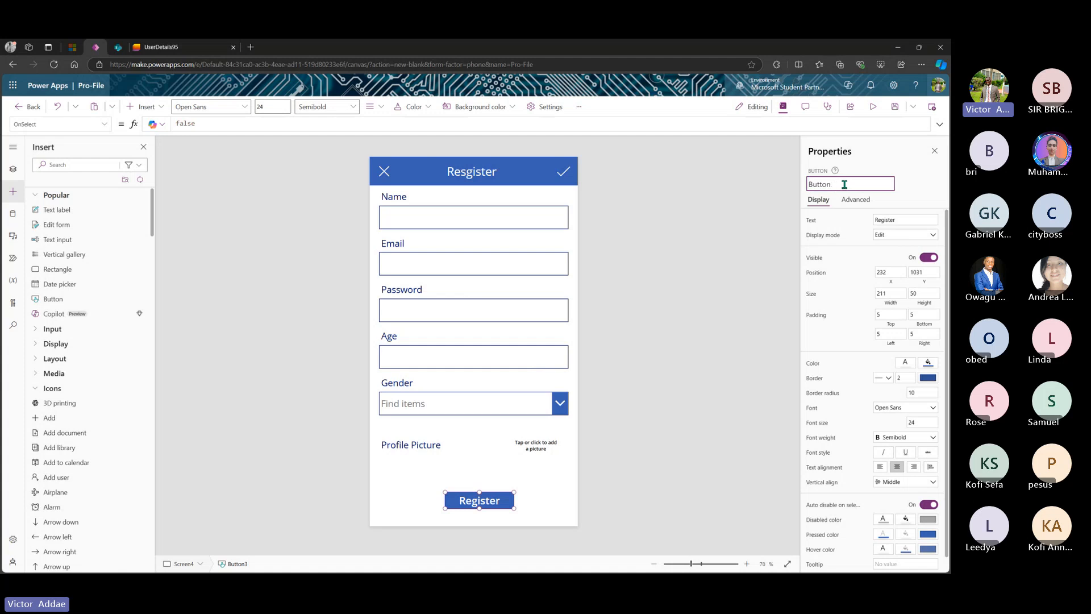
key(Home)
text(Reg)
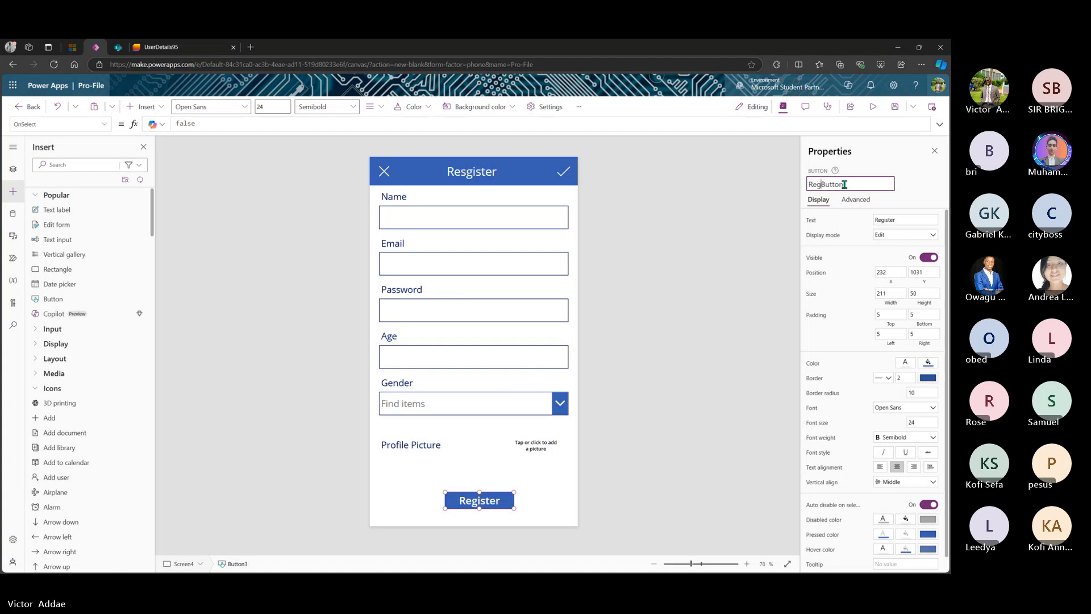
text(ister)
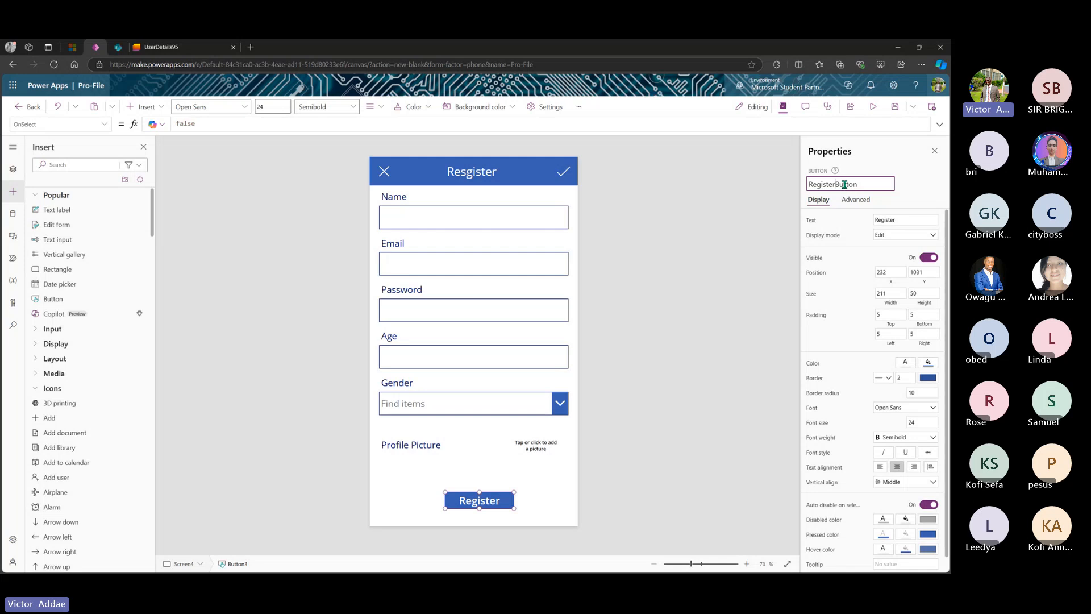
text(Screen)
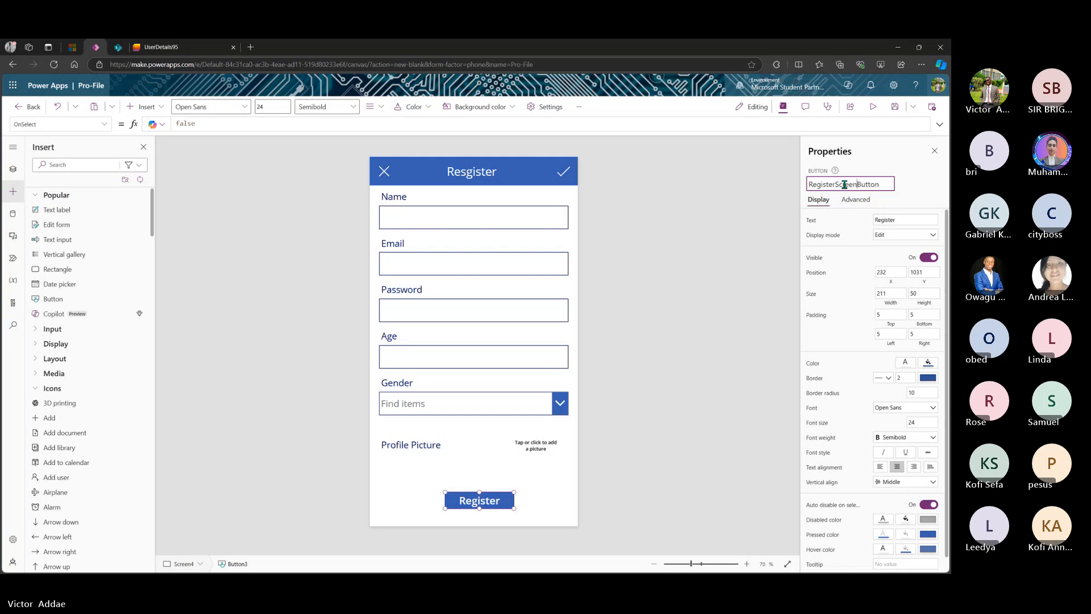
key(Return)
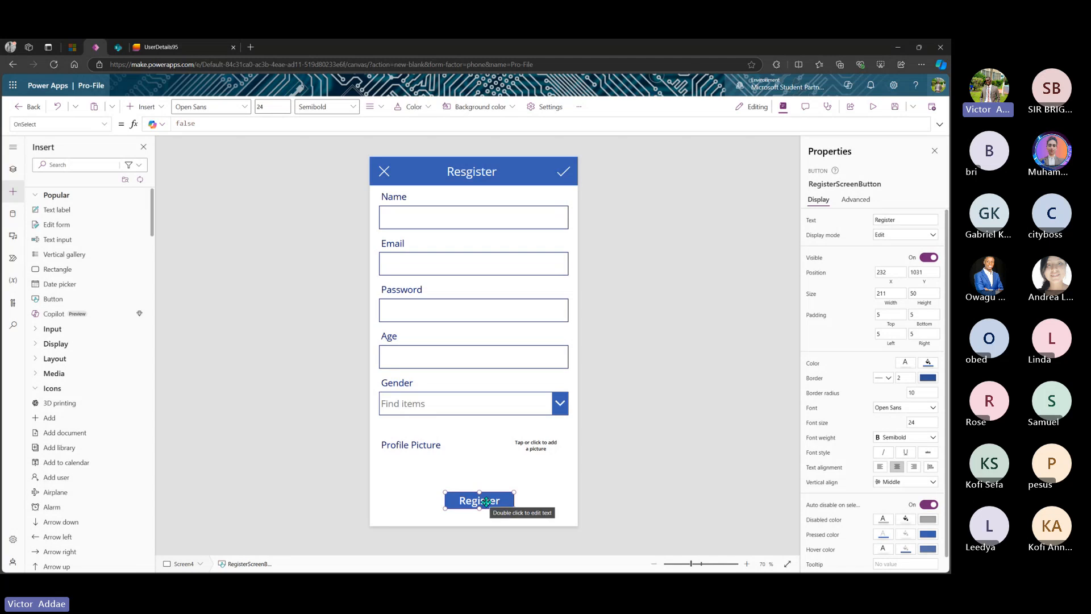
drag(484, 502, 481, 500)
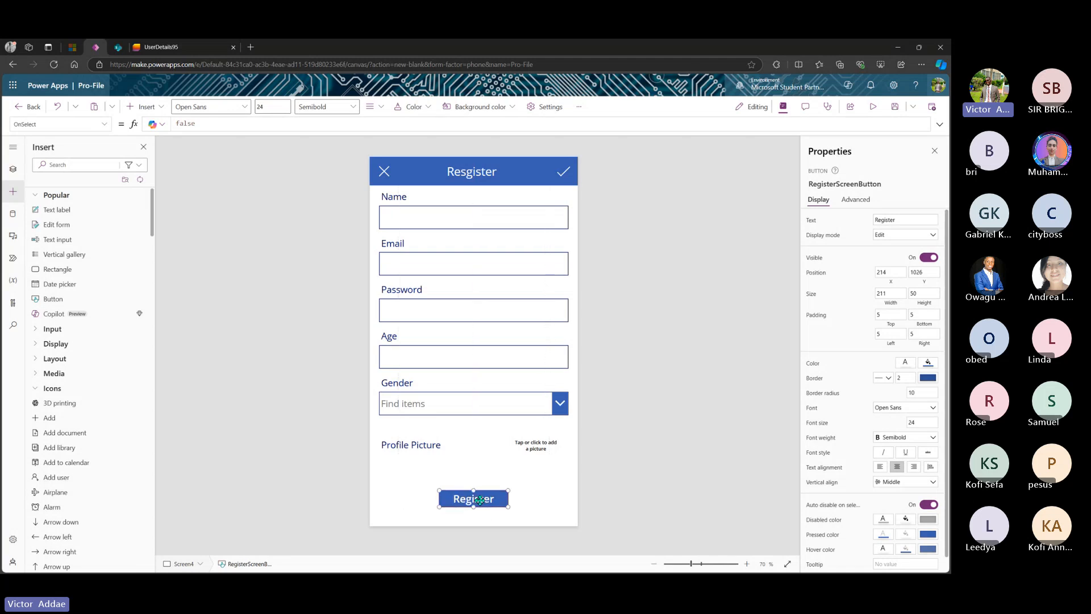
click(562, 173)
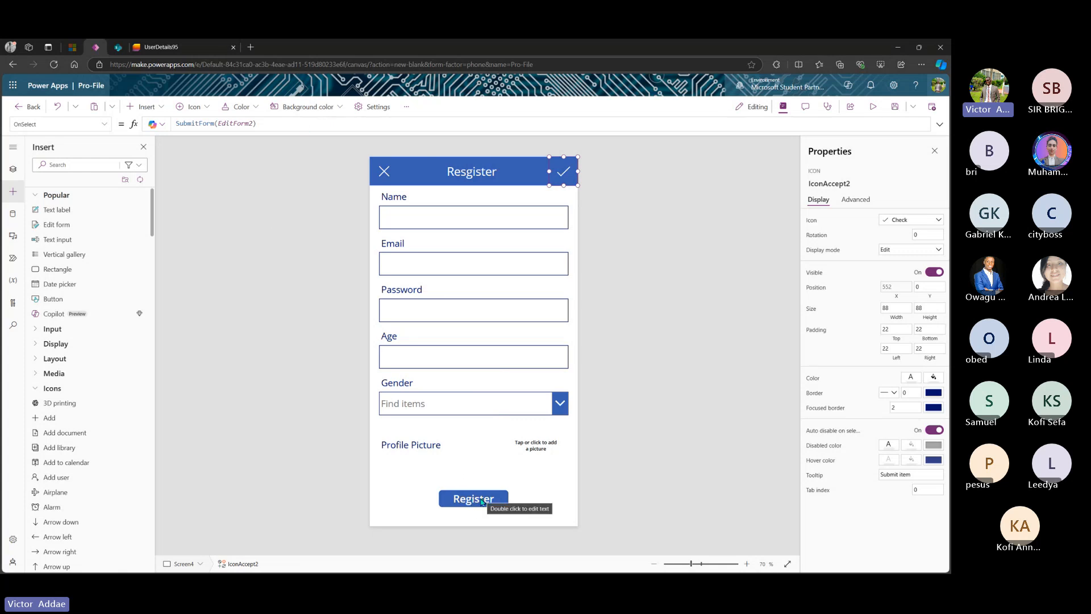
- Copy SubmitForm(EditForm2) from the checkmark icon's OnSelect formula
click(104, 125)
scroll(66, 201, up, 3)
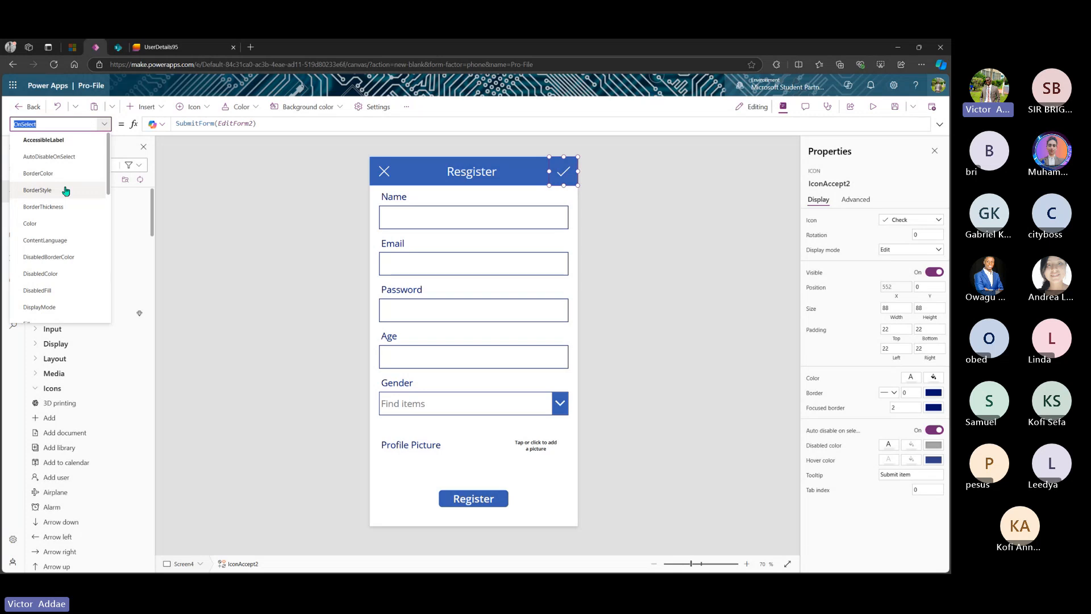
click(104, 124)
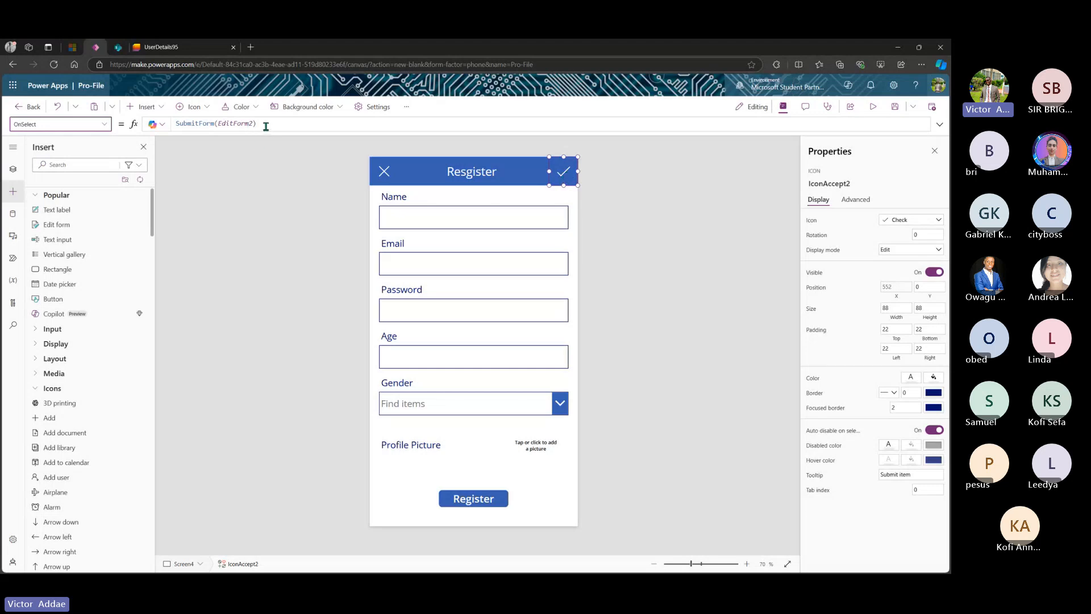
drag(256, 124, 175, 125)
key(ctrl+c)
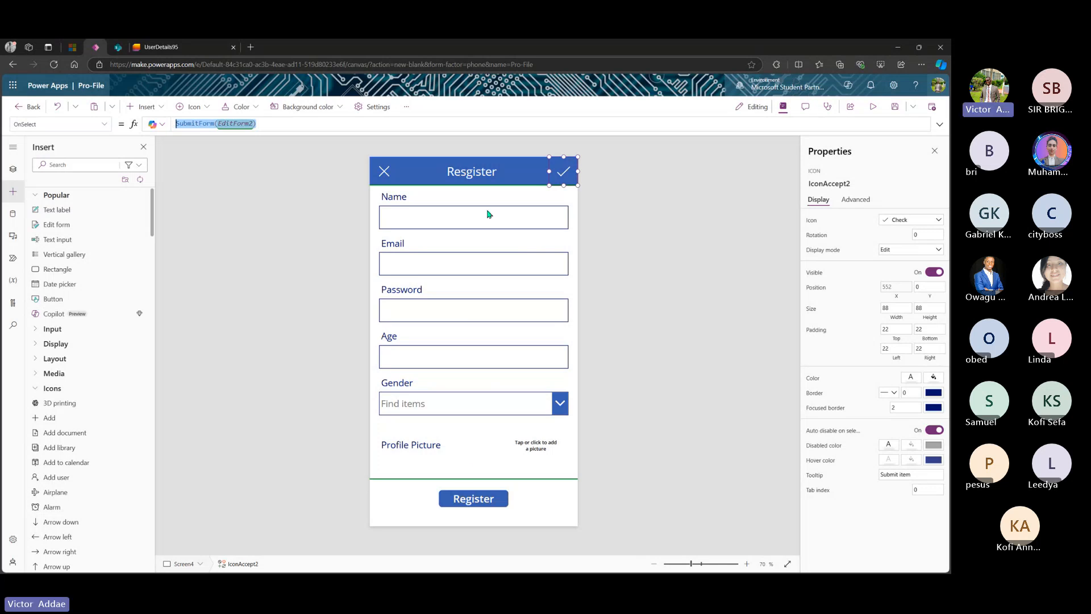
- Replace false with SubmitForm(EditForm2) in the Register button's OnSelect
click(476, 503)
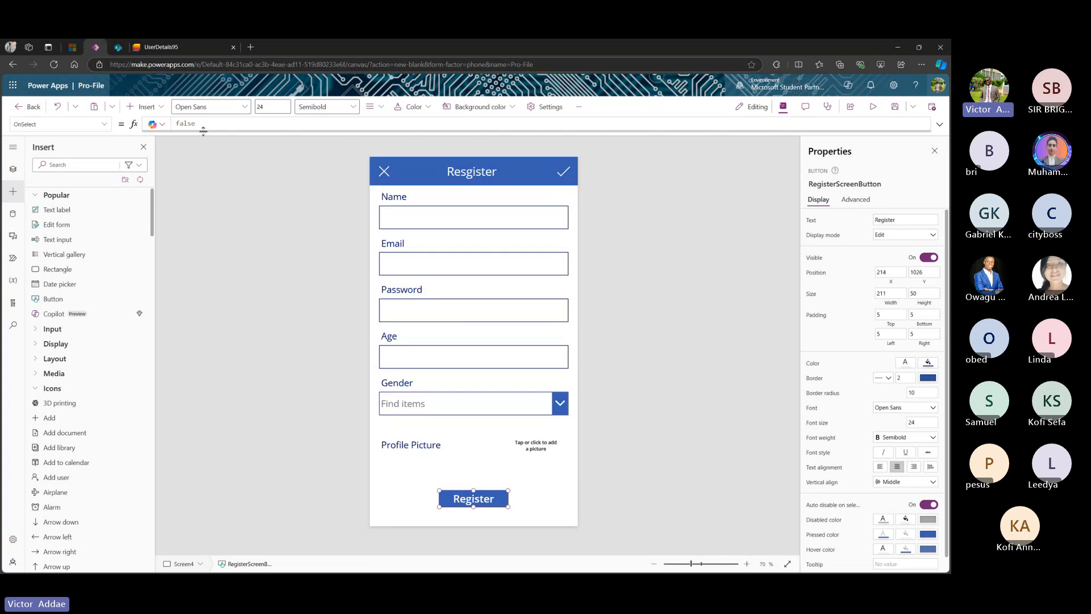
double_click(183, 124)
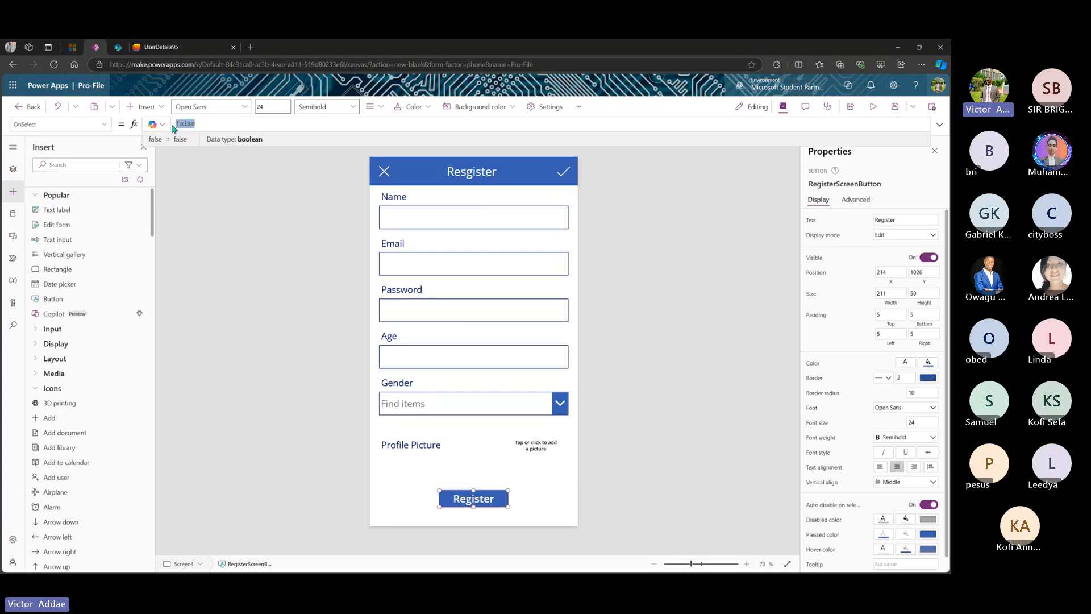
key(ctrl+v)
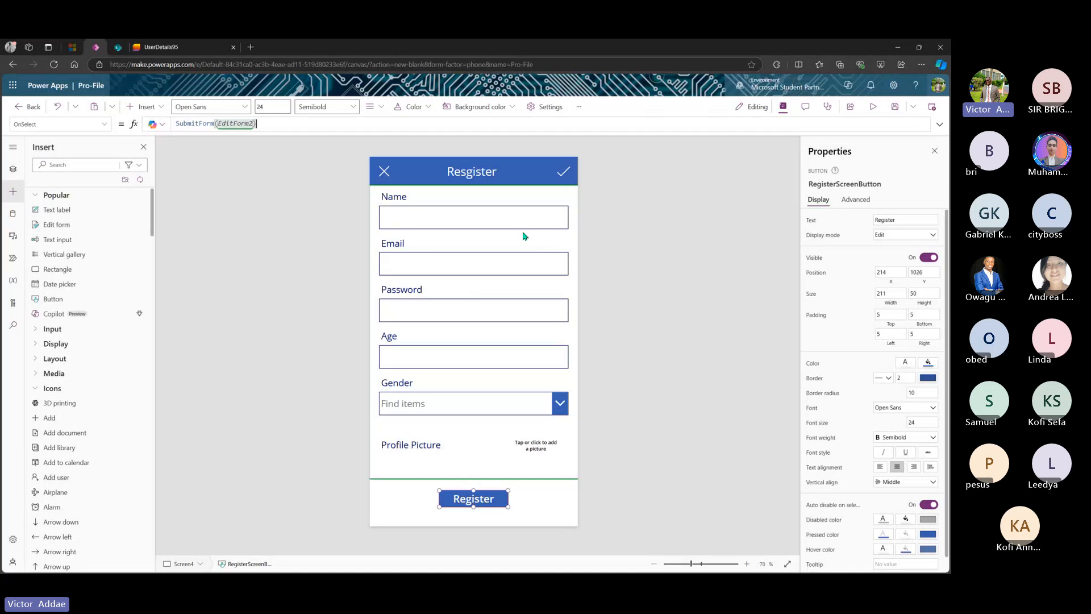
click(565, 174)
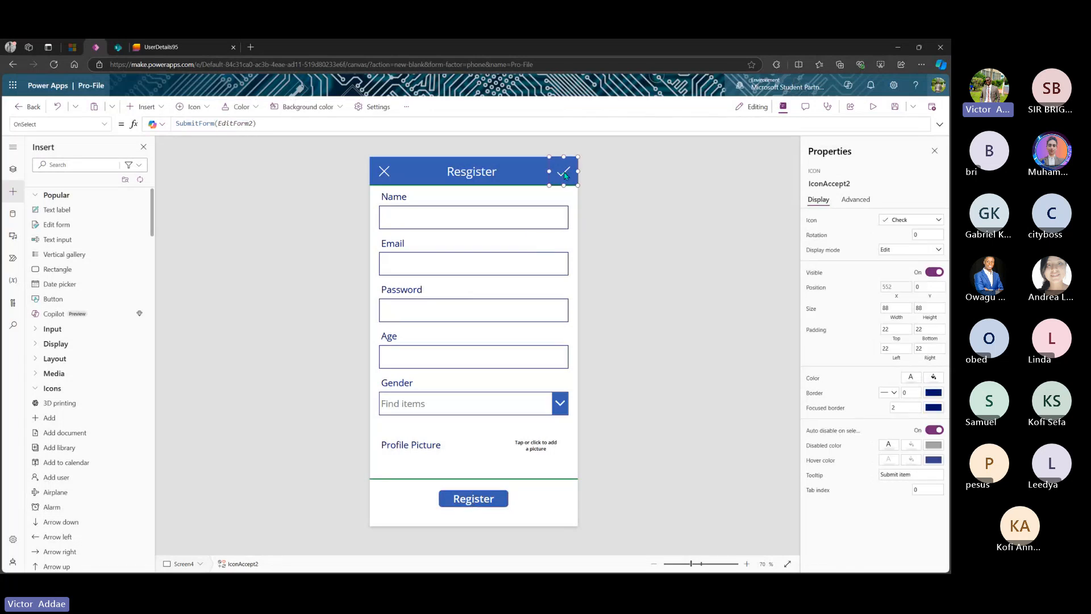
click(510, 462)
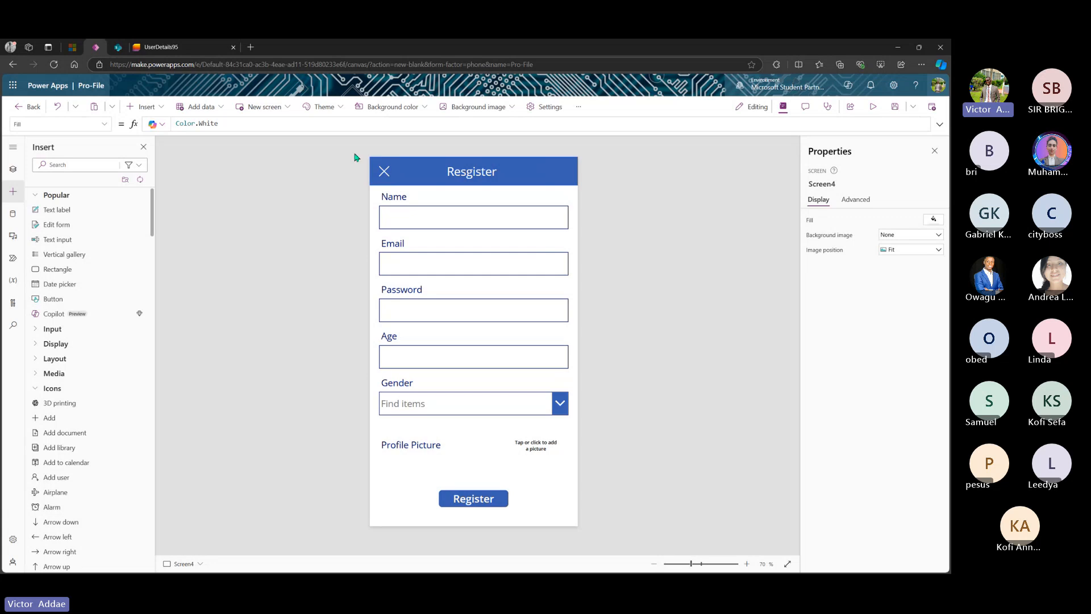
- Correct the header title text from Resgister to Register
click(384, 173)
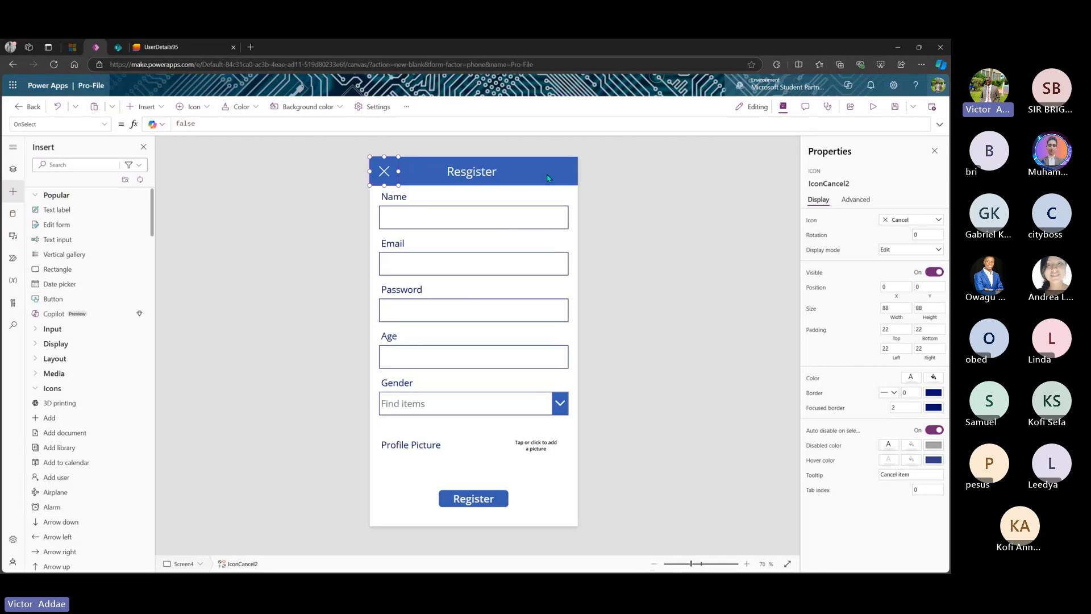
double_click(471, 172)
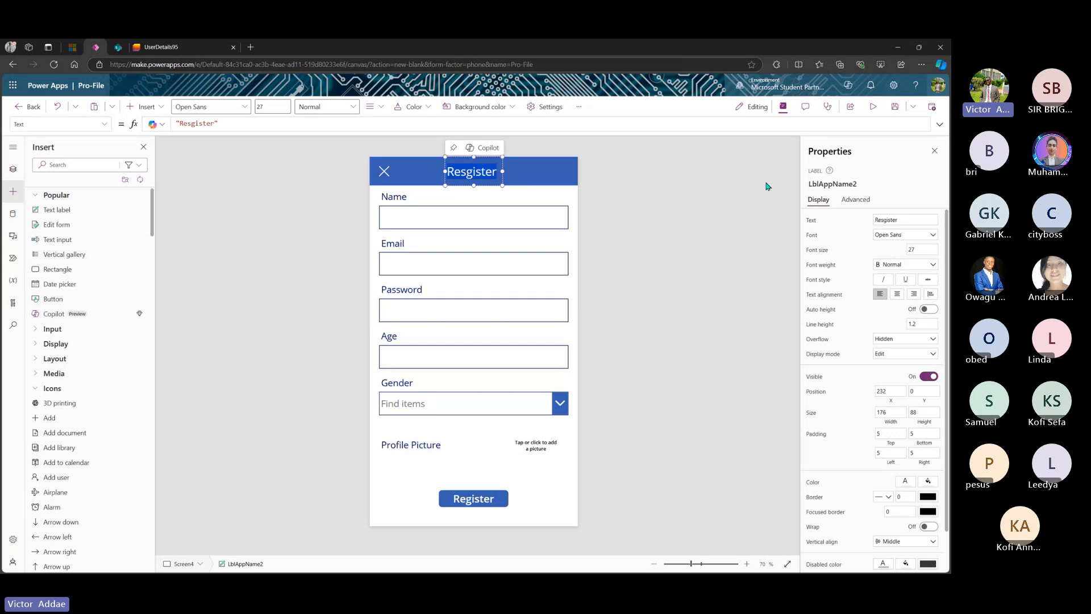
click(493, 172)
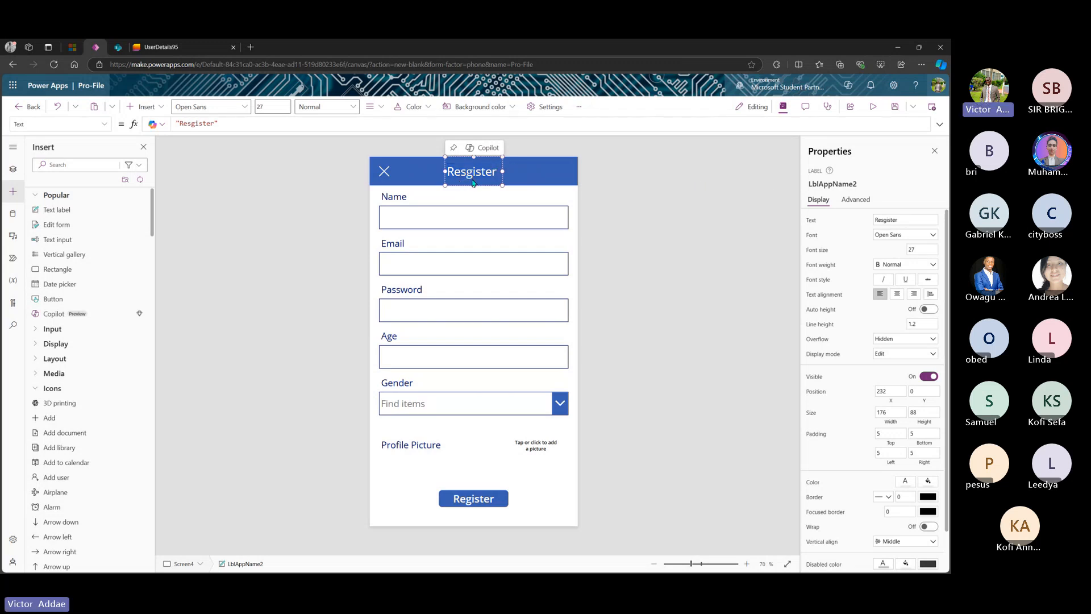
click(473, 174)
key(BackSpace)
key(BackSpace)
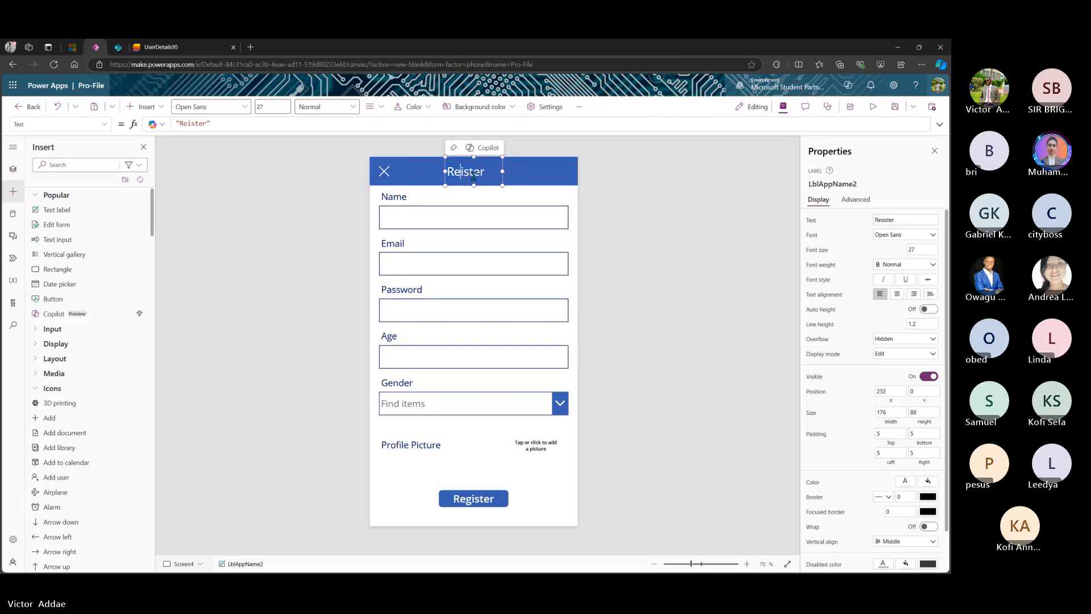
text(g)
- Rename the header label control to RegisterScreenLabel
click(862, 188)
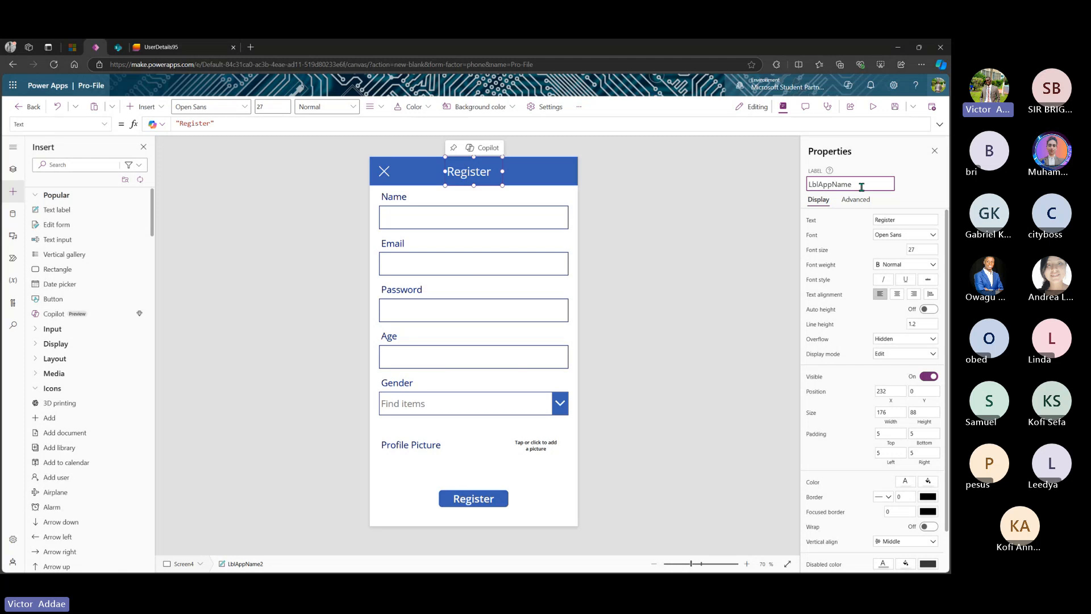
key(Left)
key(Left)
key(ctrl+a)
key(BackSpace)
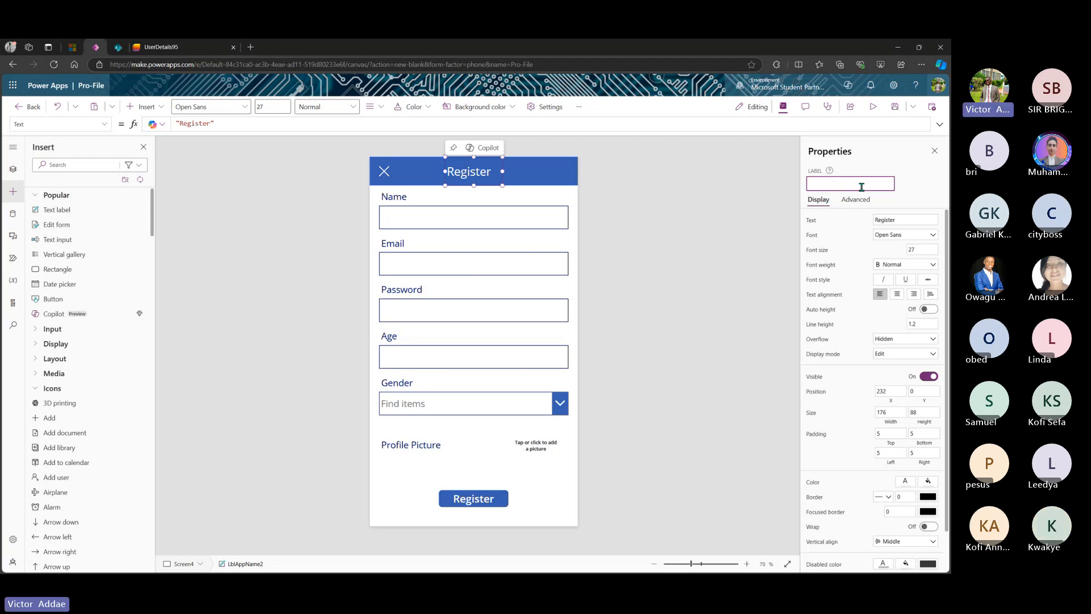
text(Regi)
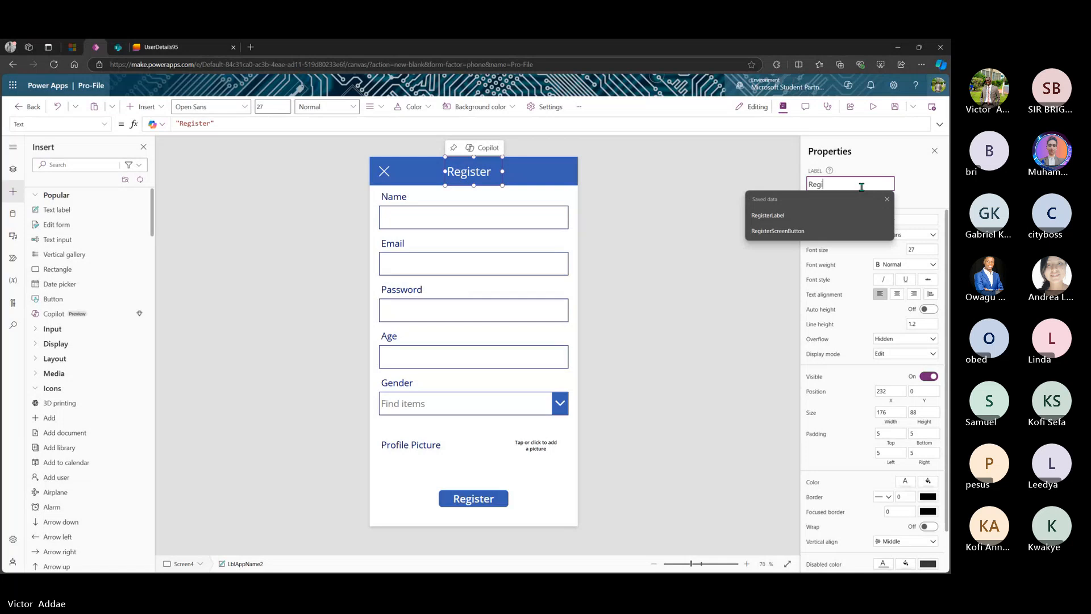
text(ster)
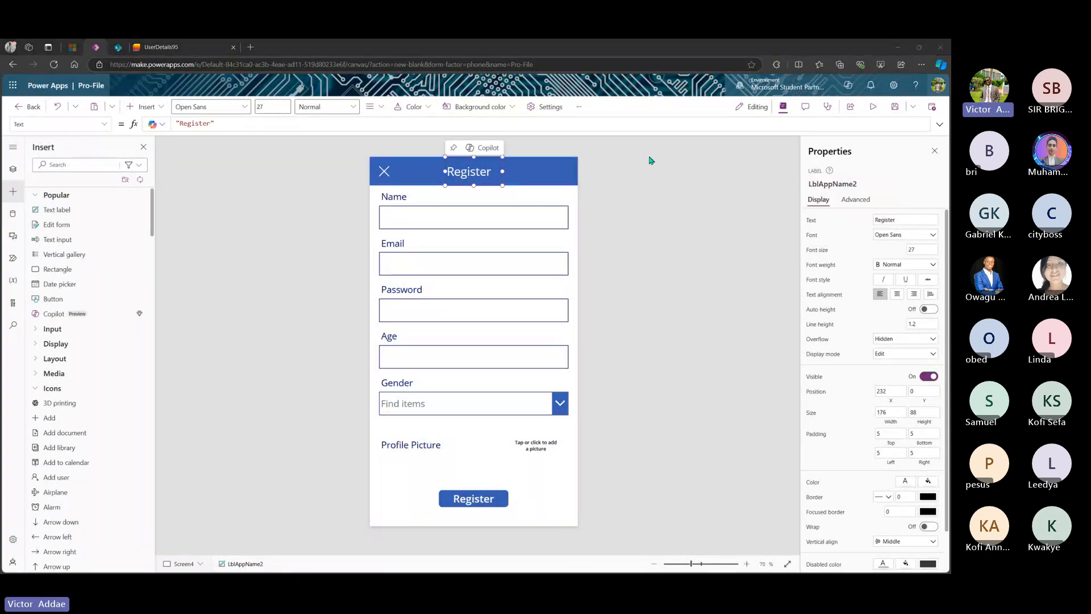
key(Return)
click(828, 182)
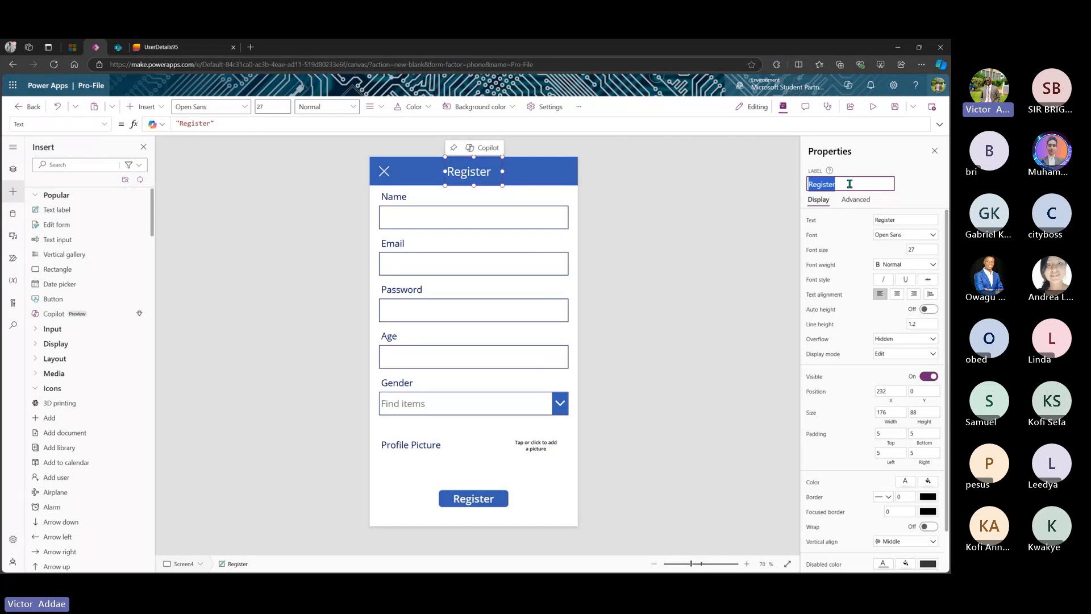
click(849, 183)
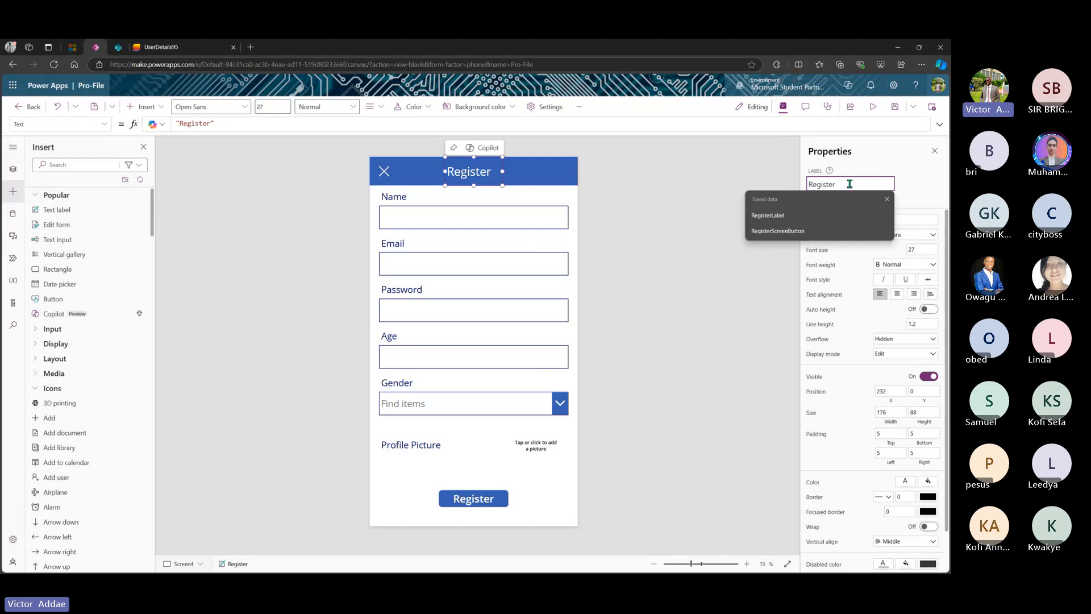
text(Screen)
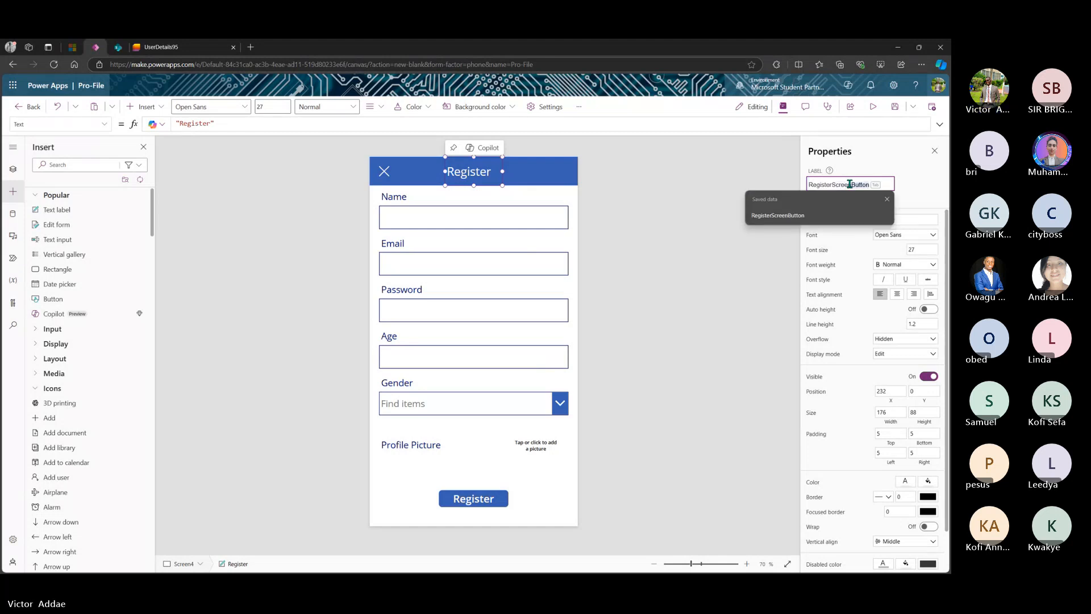
text(L)
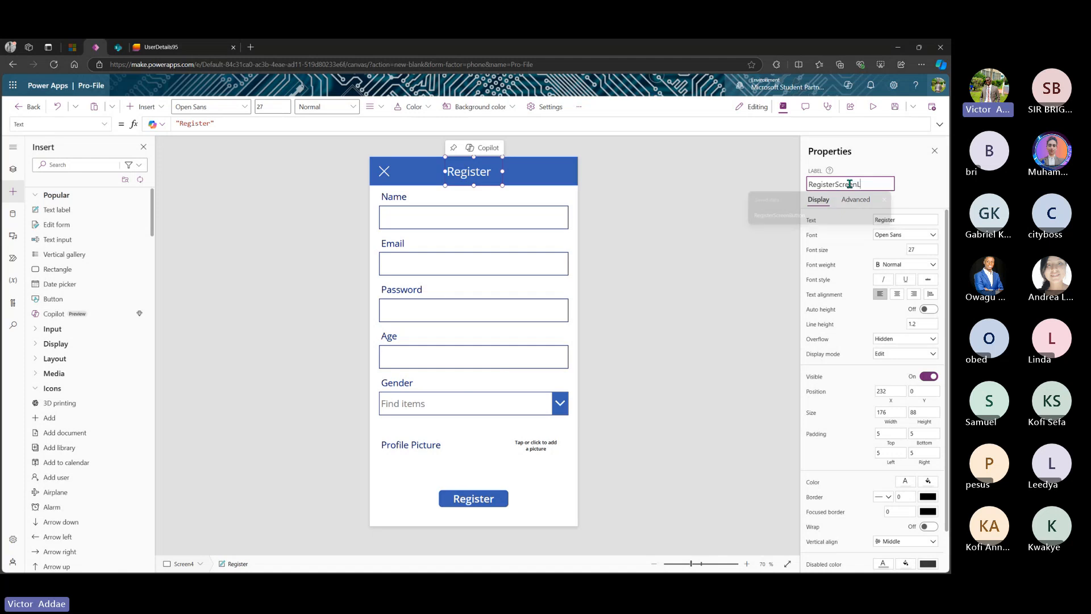
text(abel)
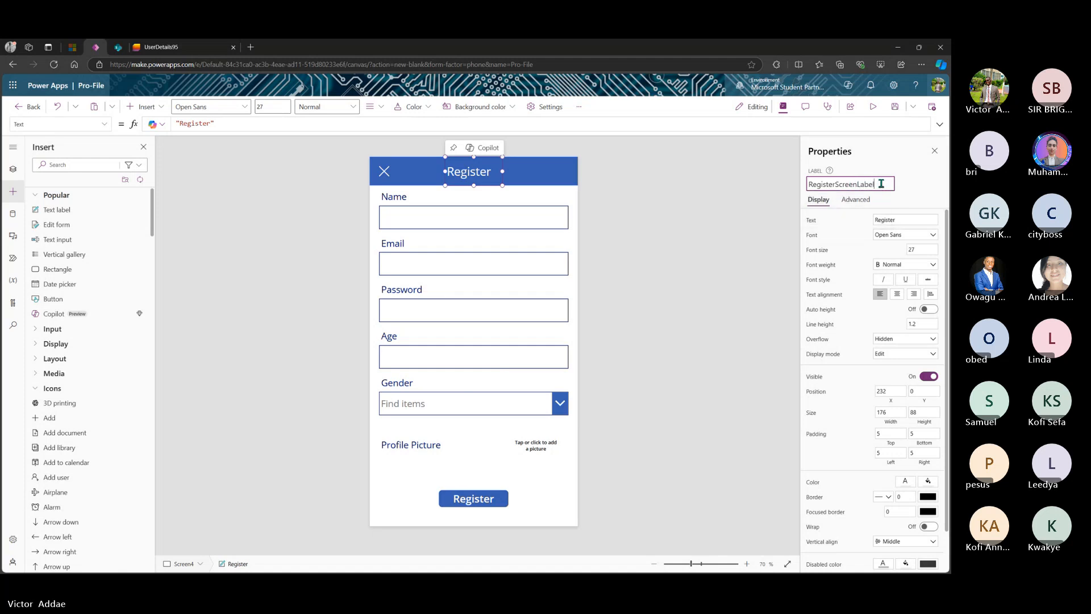
key(Return)
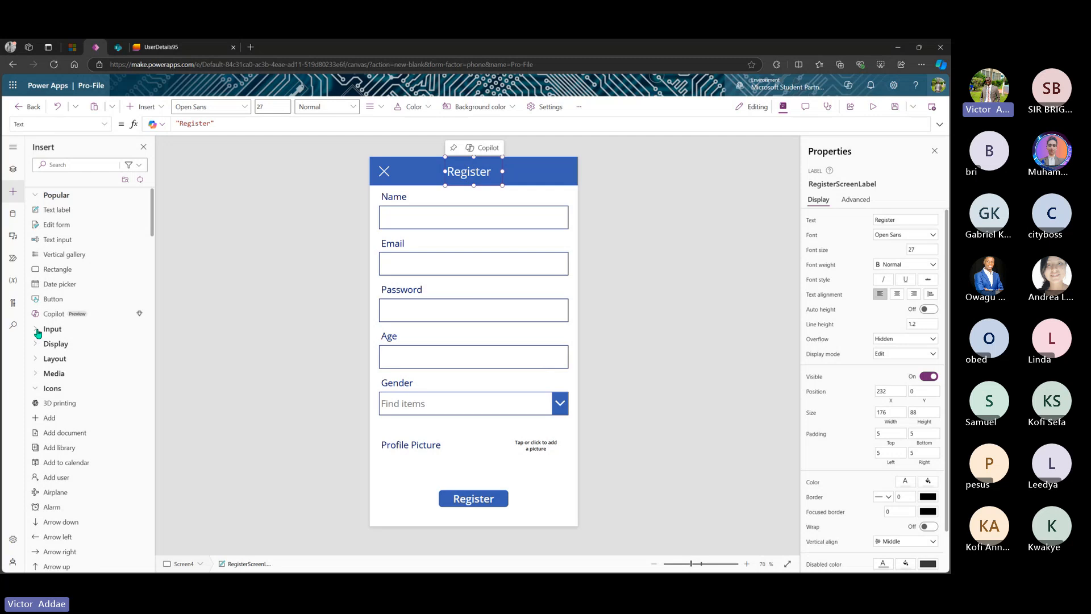
- Drop a Back arrow icon onto the Register header's right end and name it RegisterScreenBackIcon
scroll(39, 329, down, 2)
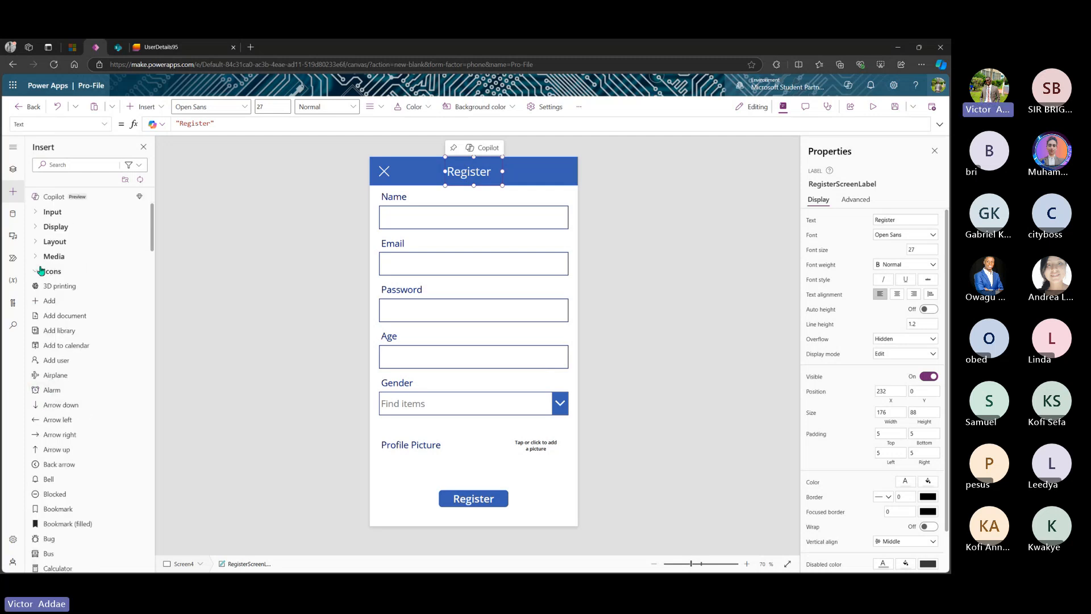
scroll(55, 404, down, 1)
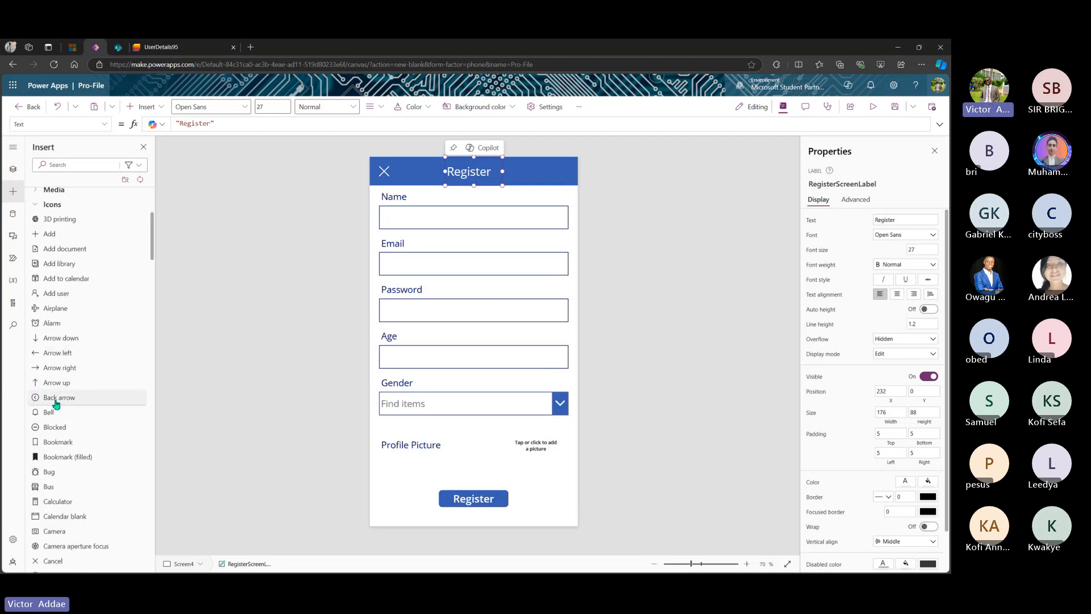
drag(56, 404, 556, 172)
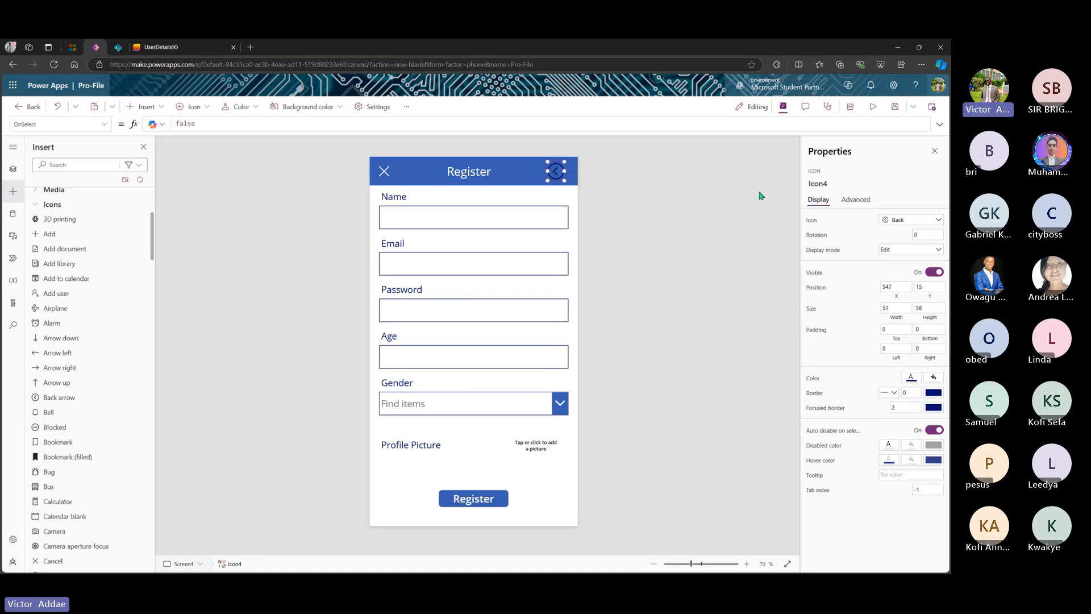
click(834, 184)
text(Icon)
text(Register)
text(Screen)
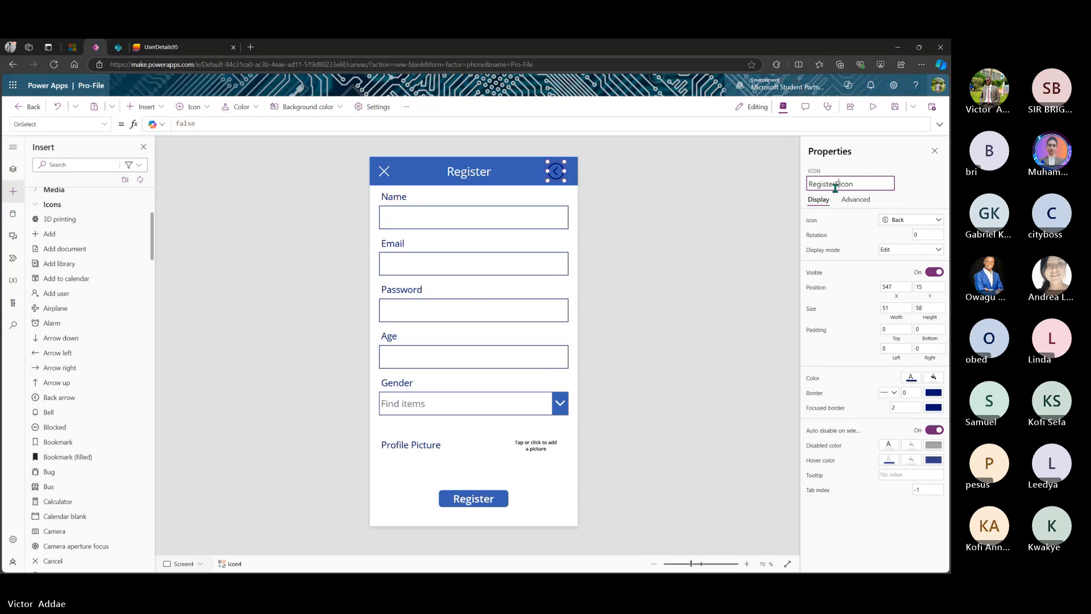
text(Back)
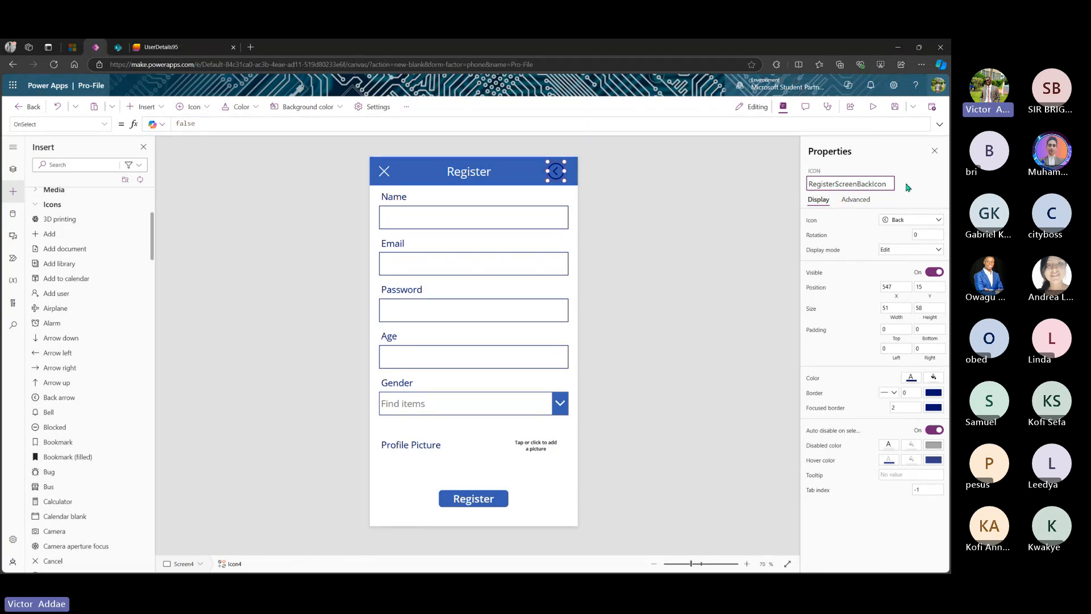
key(Escape)
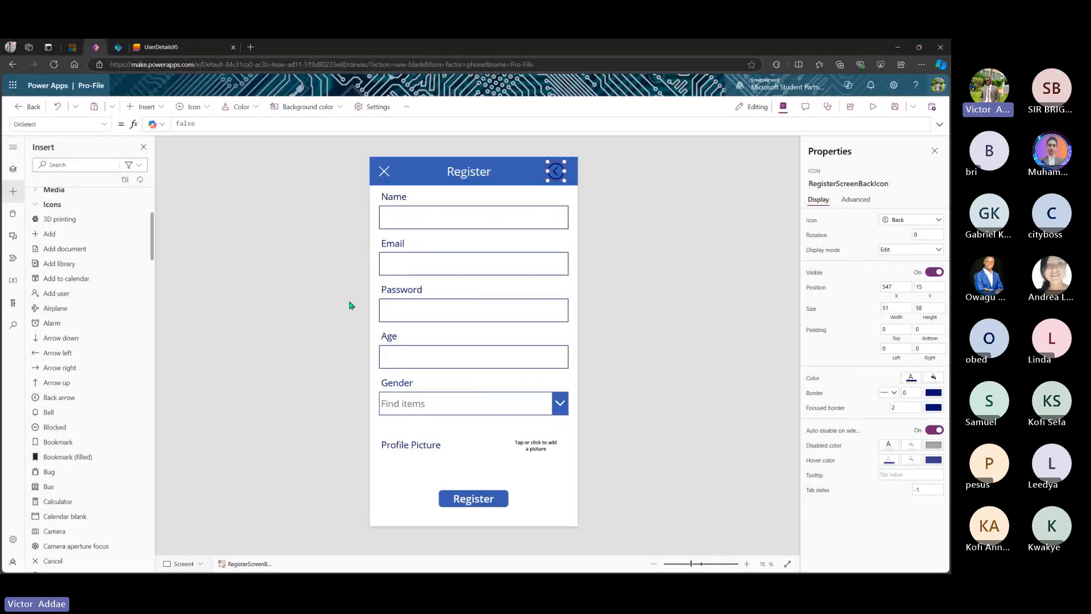
- In Tree view, rename Screen4 to RegisterationScreen
click(21, 167)
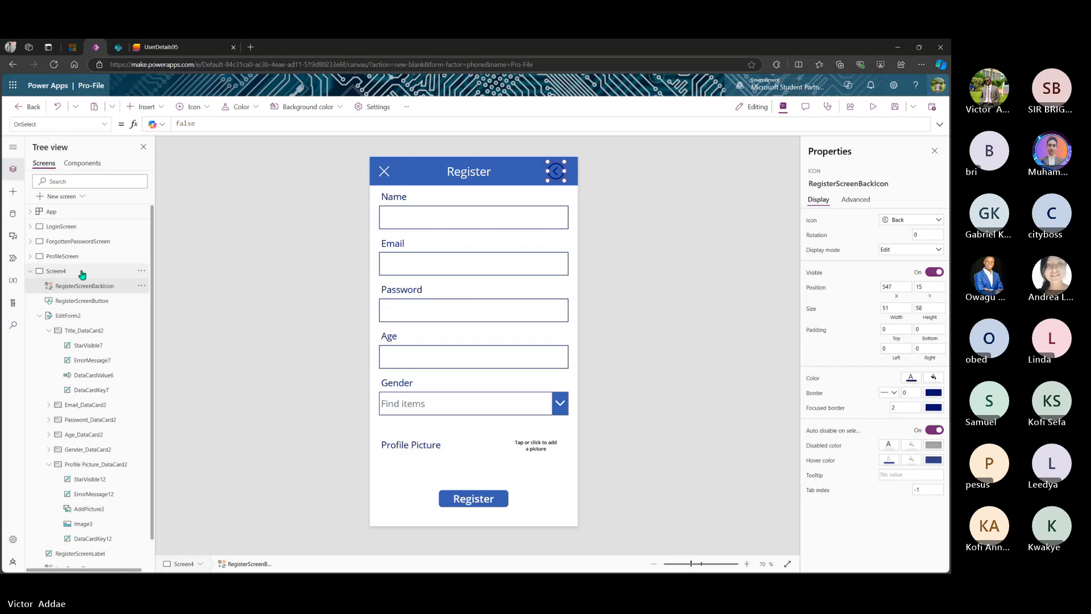
click(140, 271)
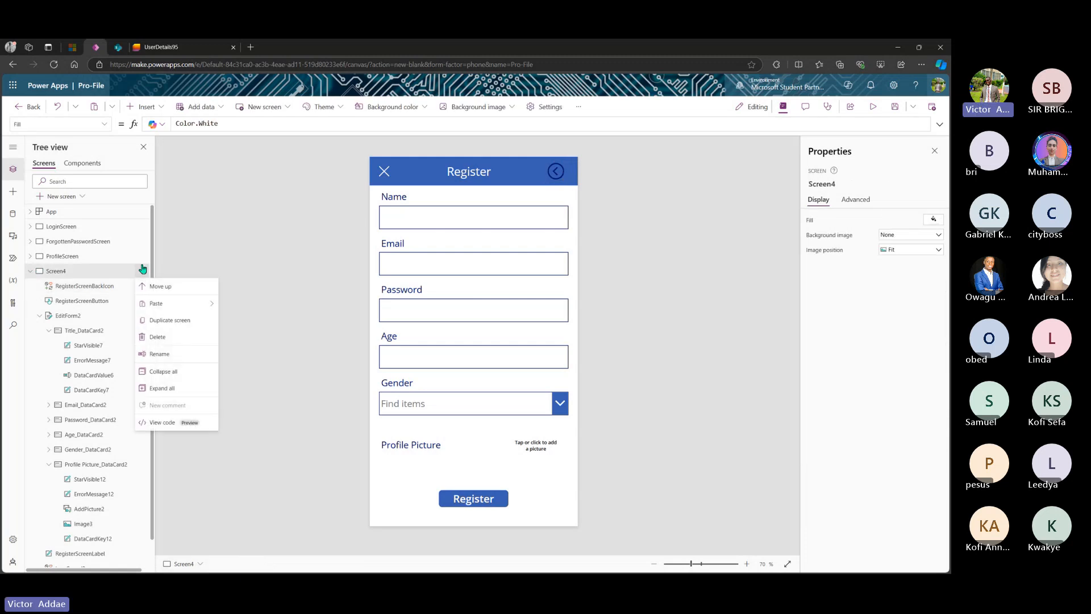
click(161, 354)
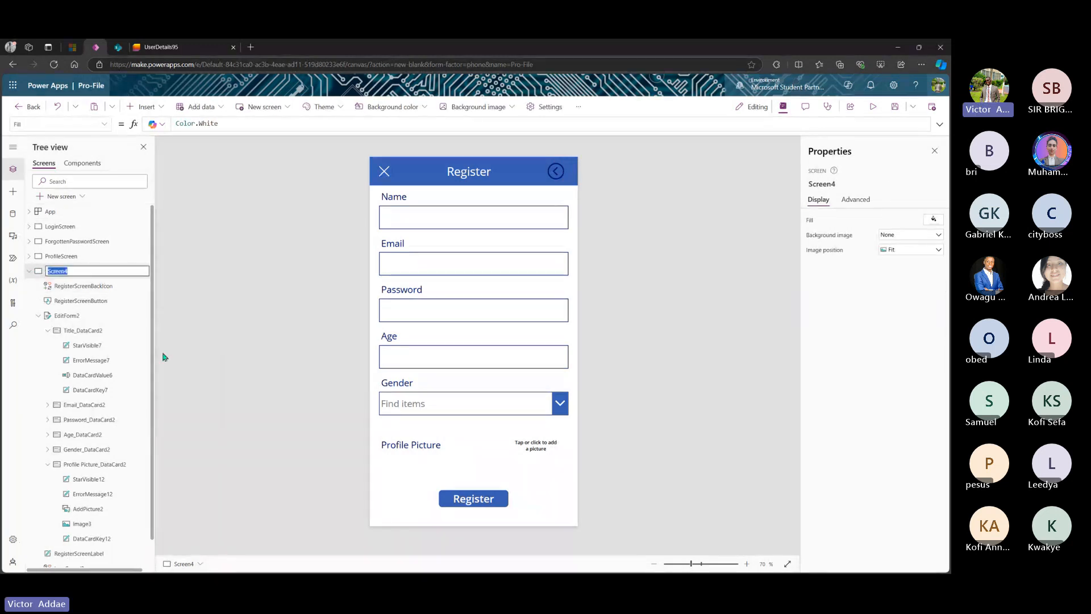
click(88, 272)
key(BackSpace)
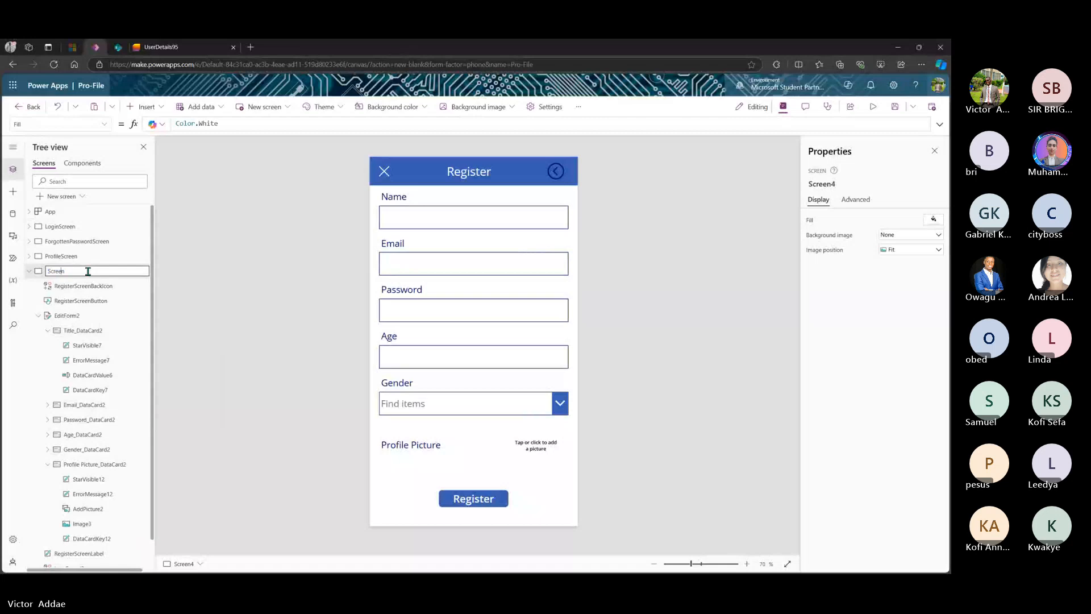
text(Reg)
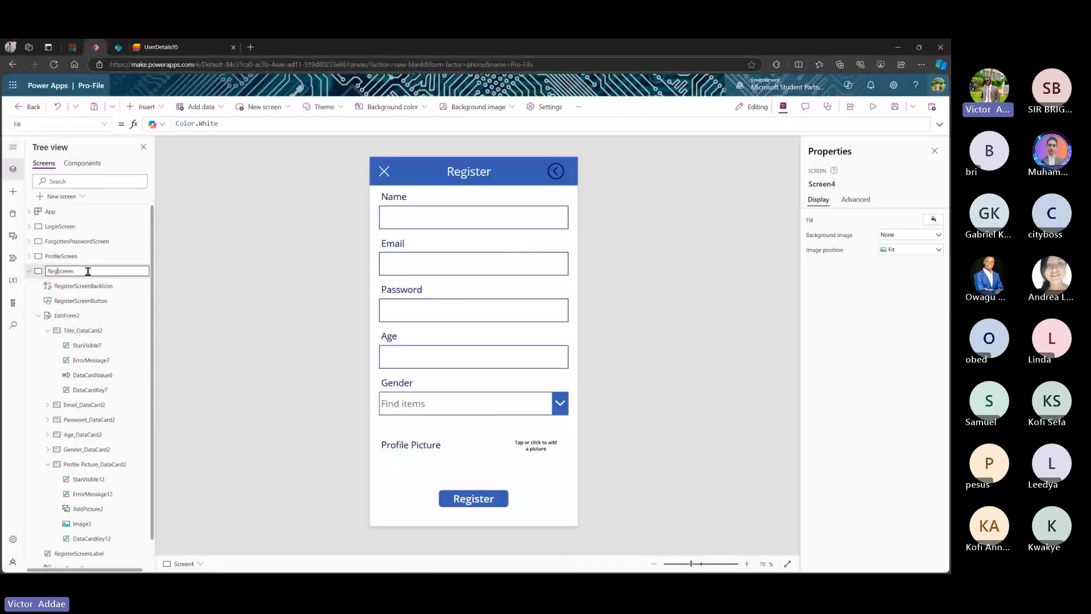
text(ist)
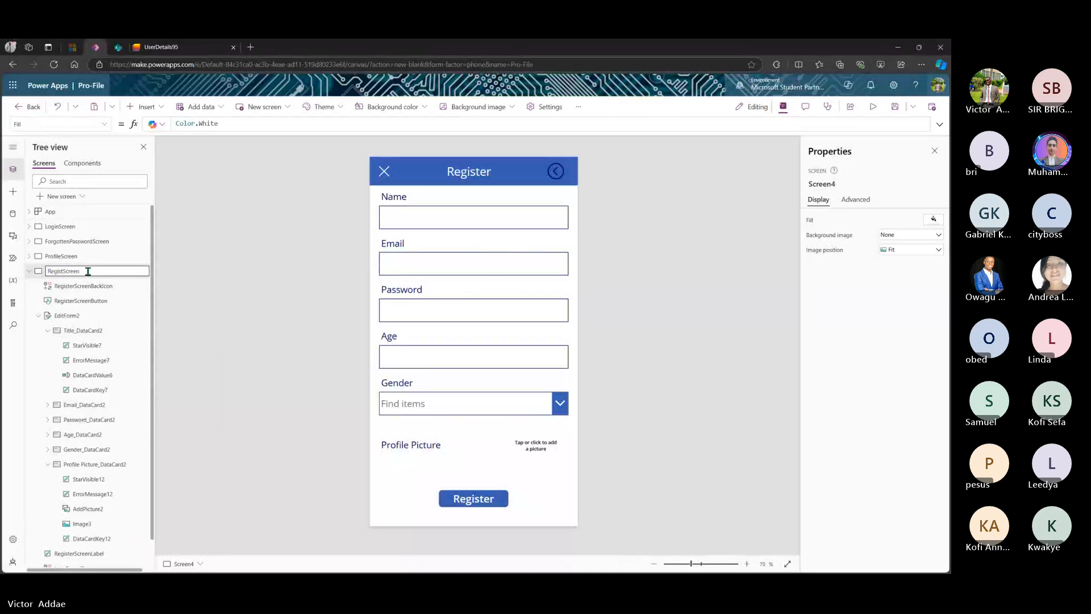
text(eratio)
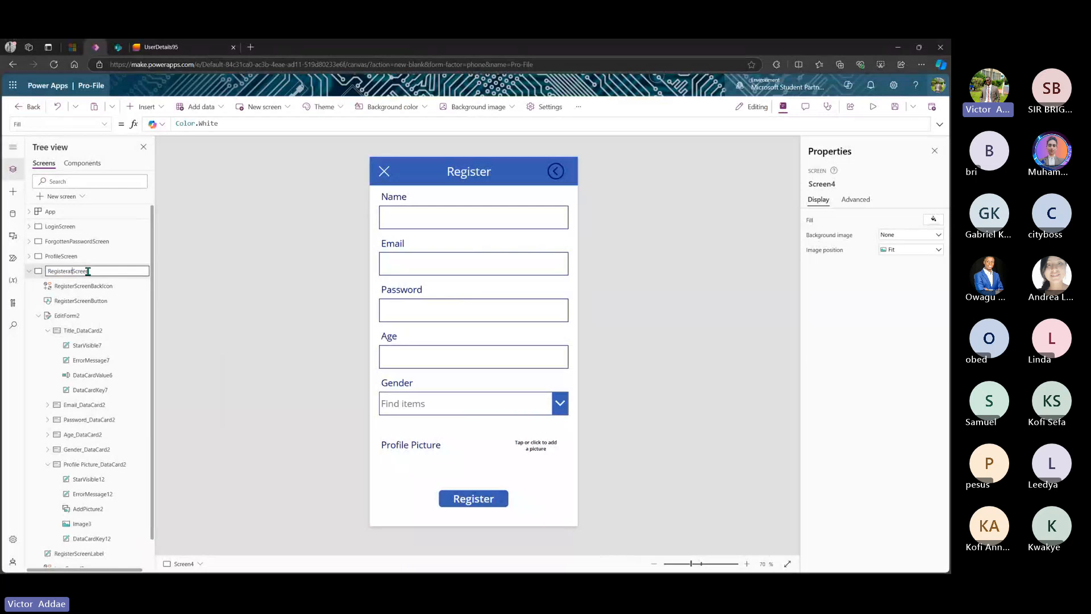
text(n)
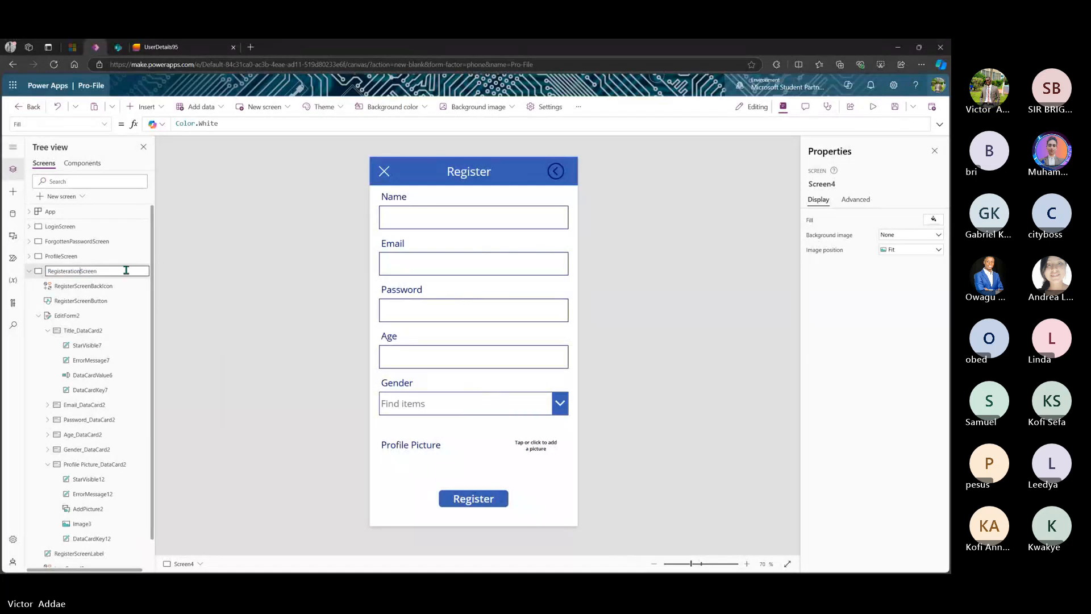
key(Return)
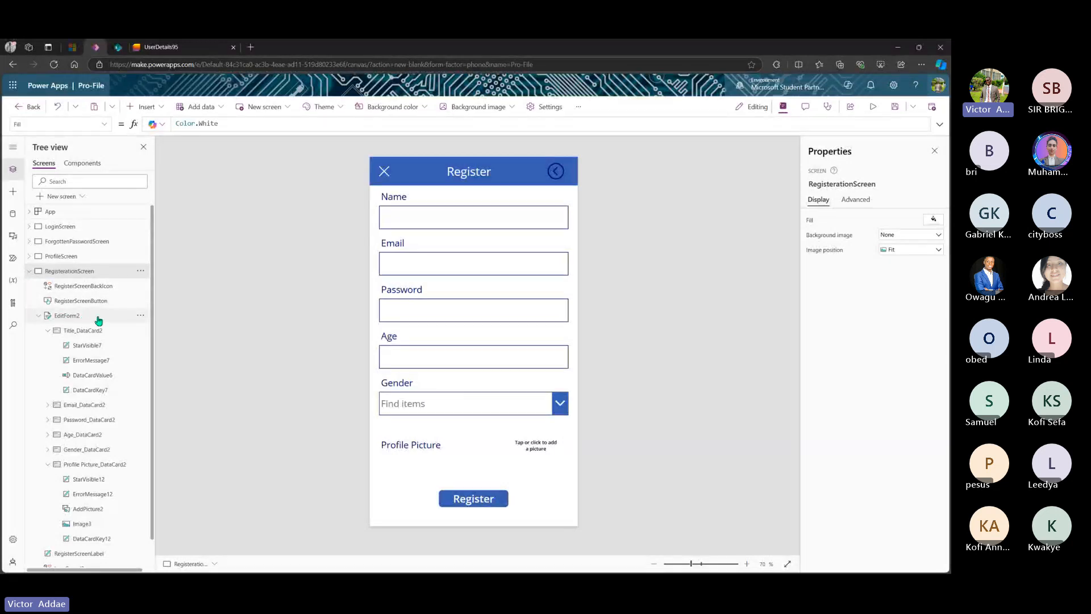
- Collapse RegisterationScreen's controls, then briefly expand and collapse ProfileScreen
click(29, 273)
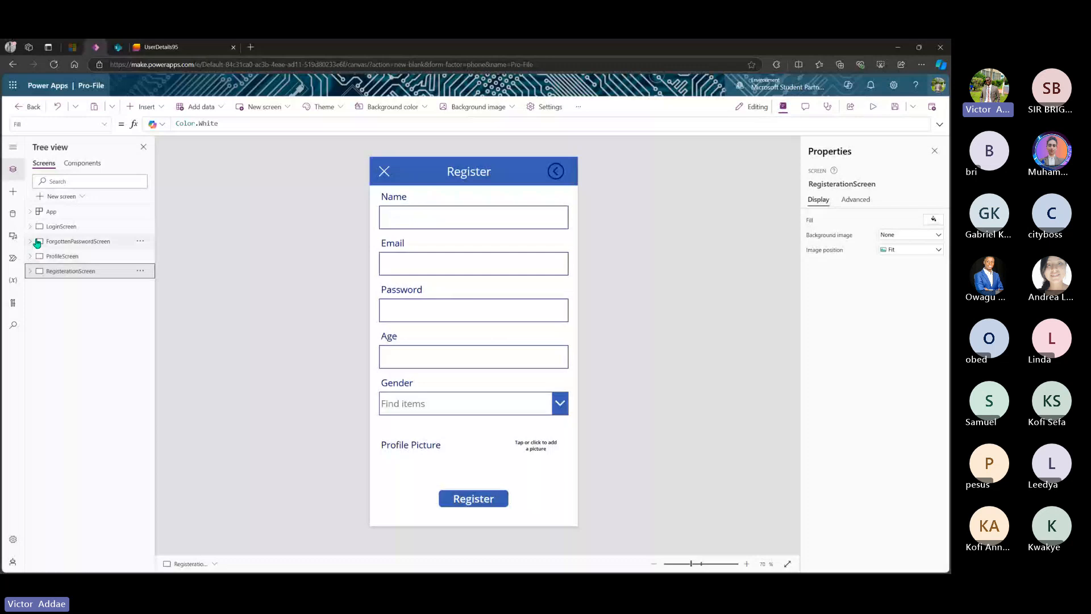
click(30, 259)
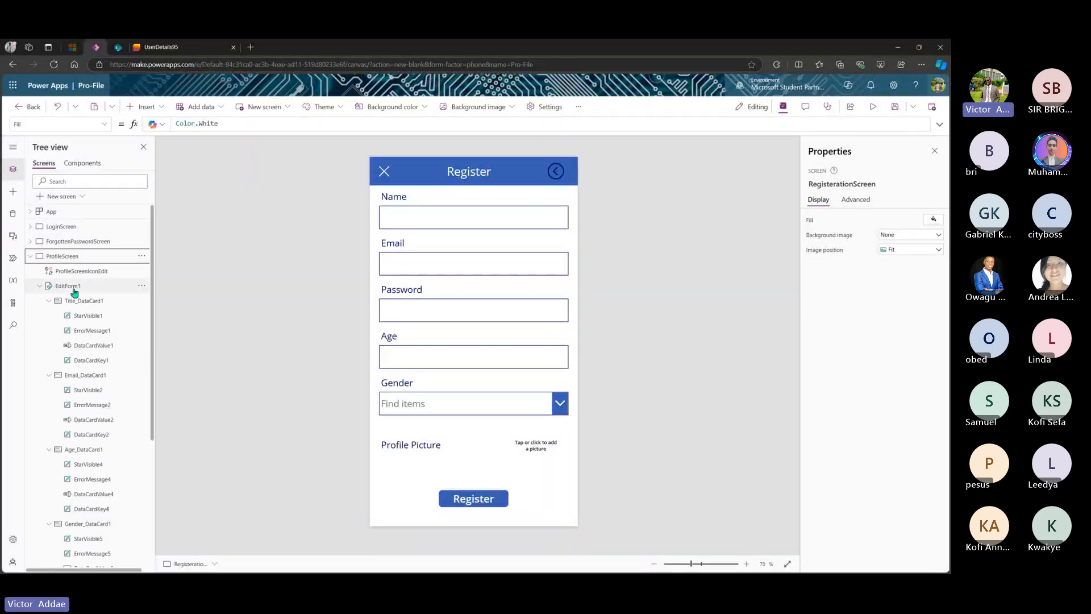
click(30, 257)
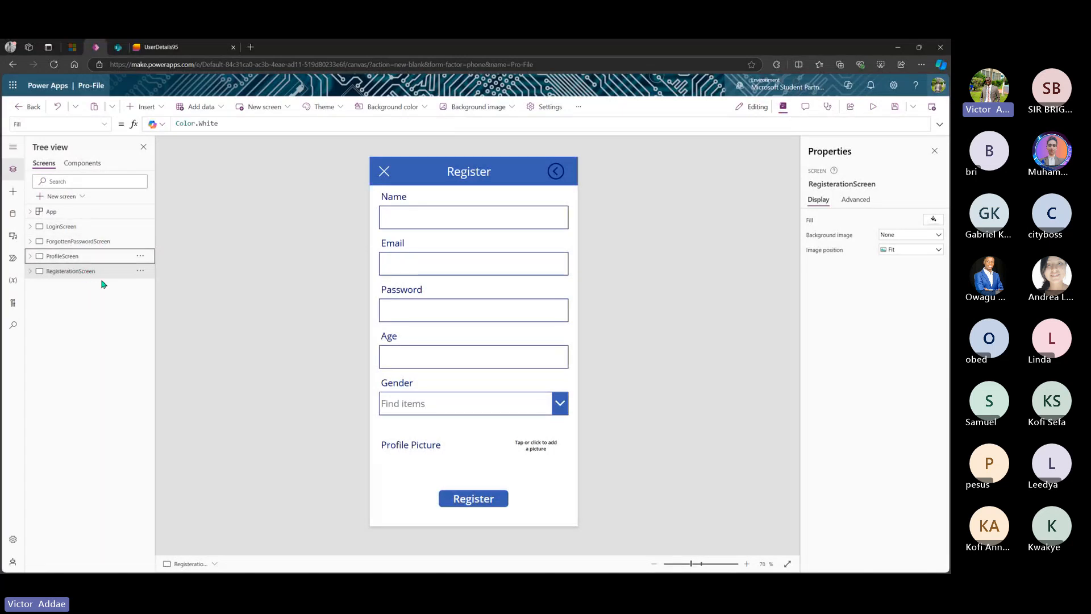
- Switch to LoginScreen and select its PRO-FILE title label
click(77, 226)
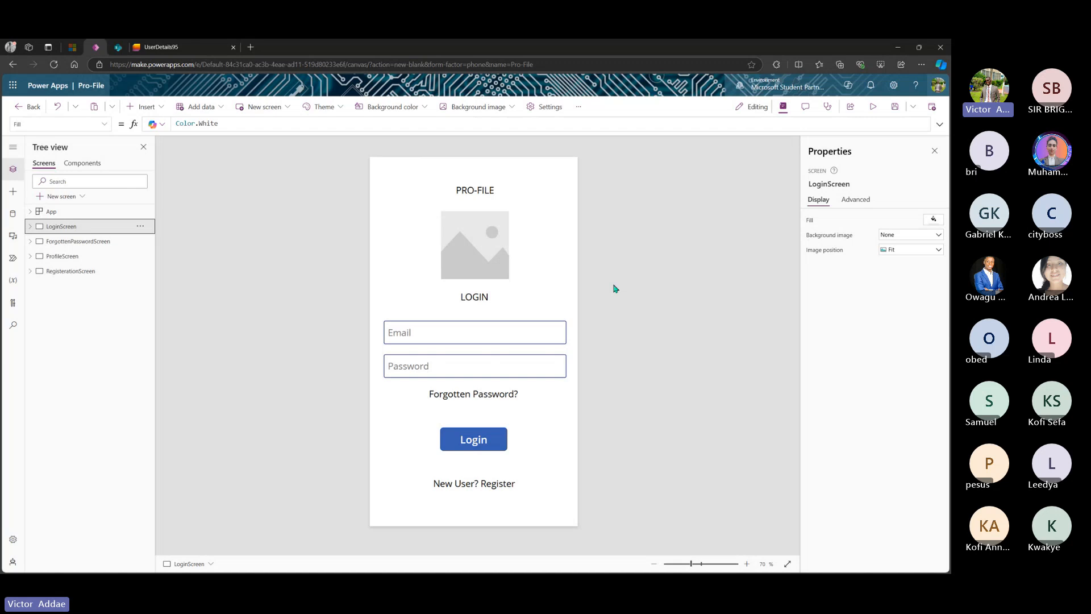
click(483, 193)
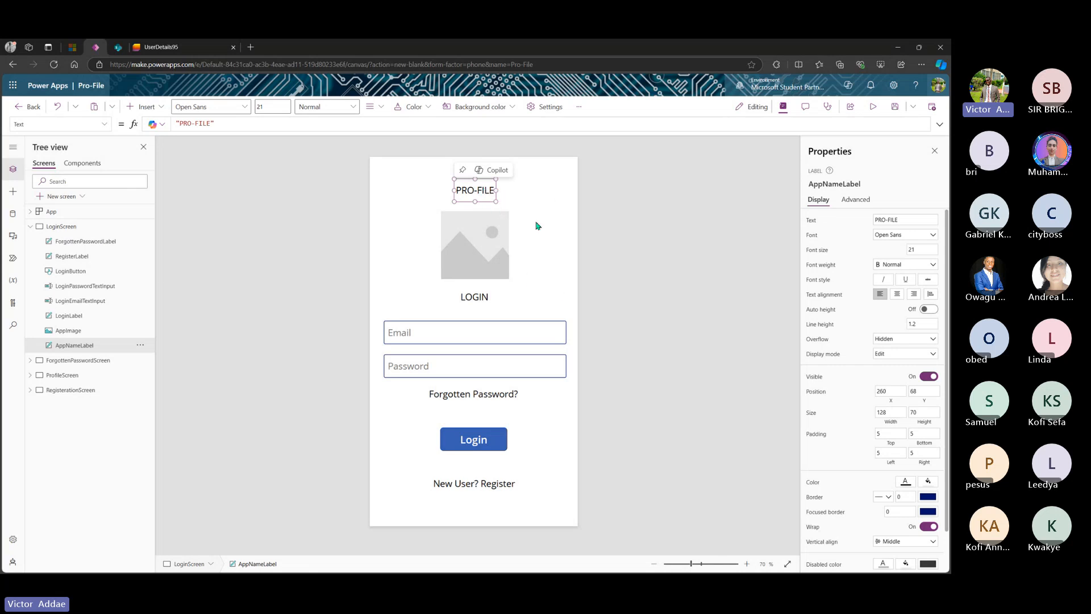
- Set the PRO-FILE title to Georgia size 30, widened to fit one line
click(929, 239)
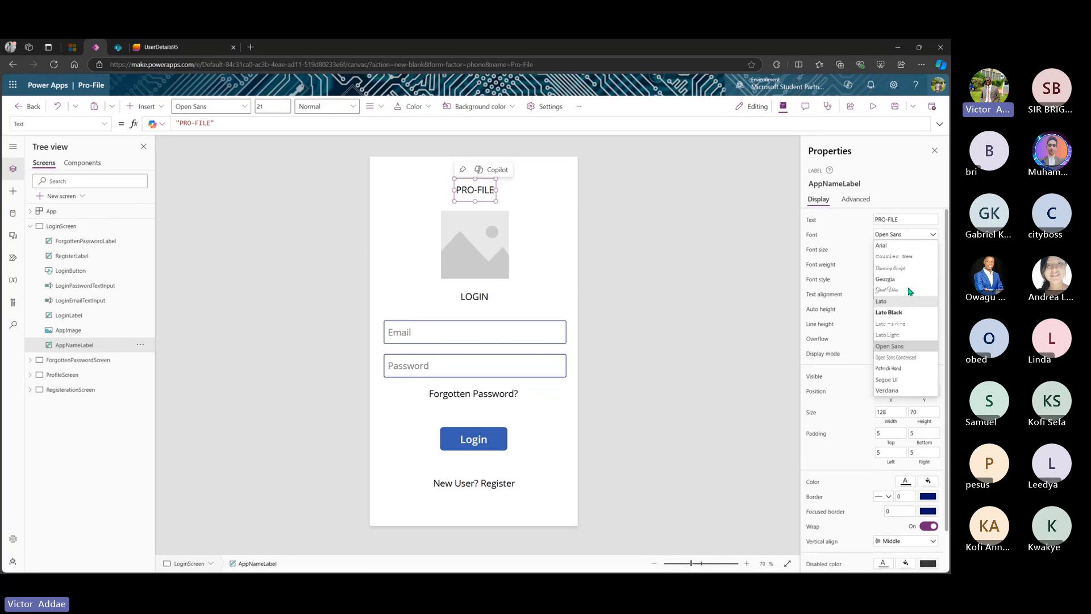
click(900, 280)
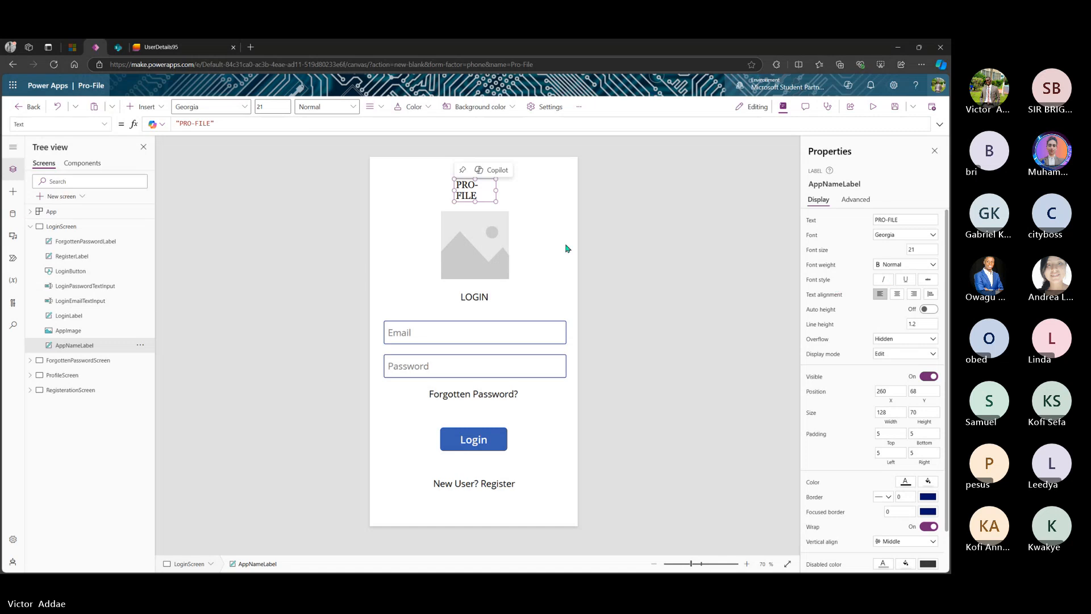
drag(495, 189, 527, 189)
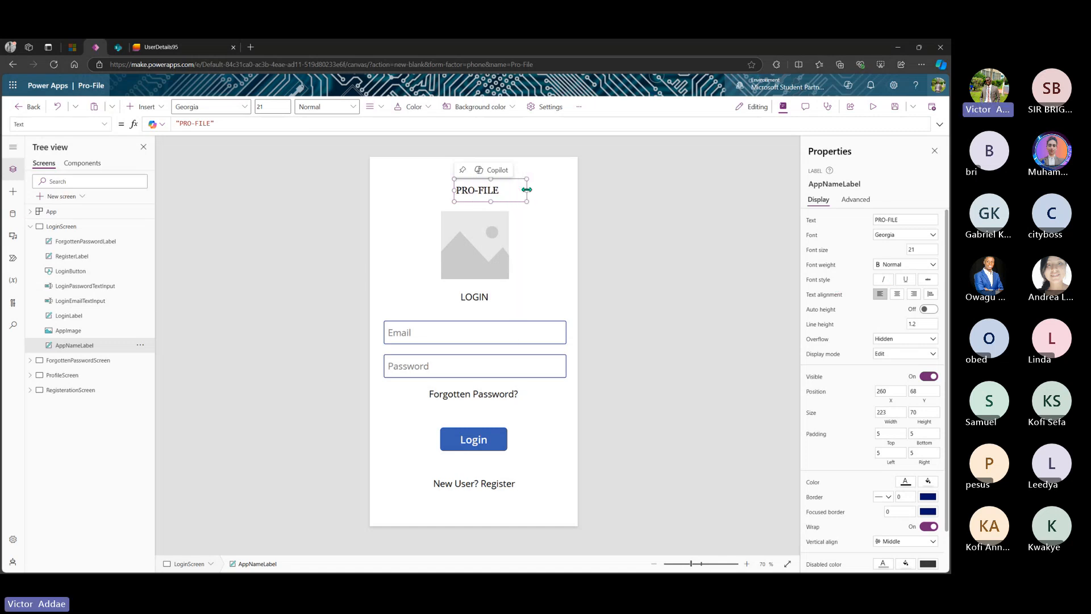
click(913, 250)
drag(913, 250, 908, 252)
text(30)
key(Return)
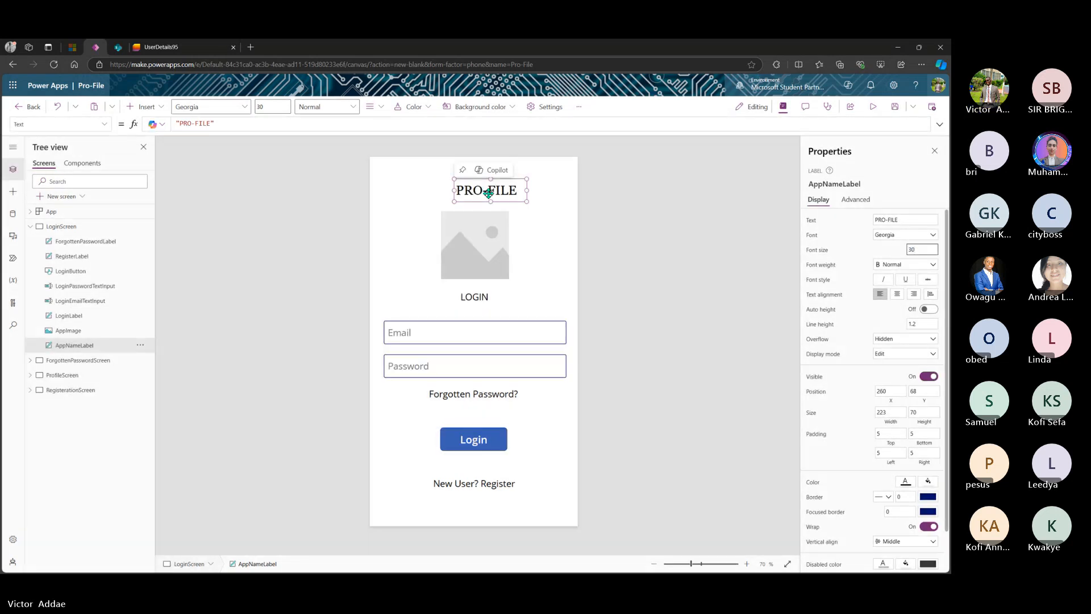
- Make the PRO-FILE title bold and centre it above the image placeholder
drag(488, 193, 479, 194)
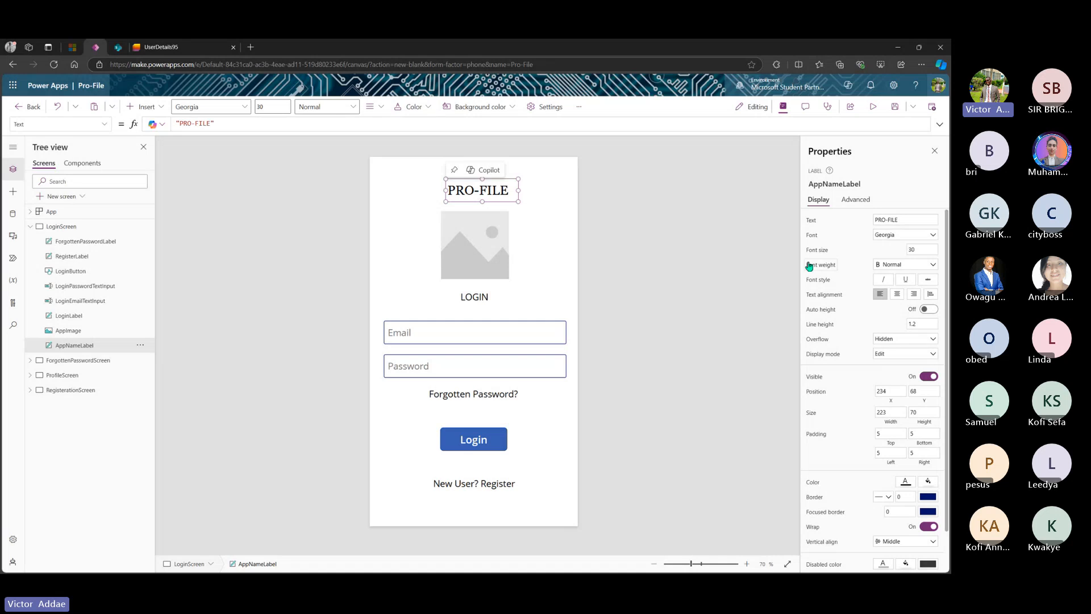
click(933, 270)
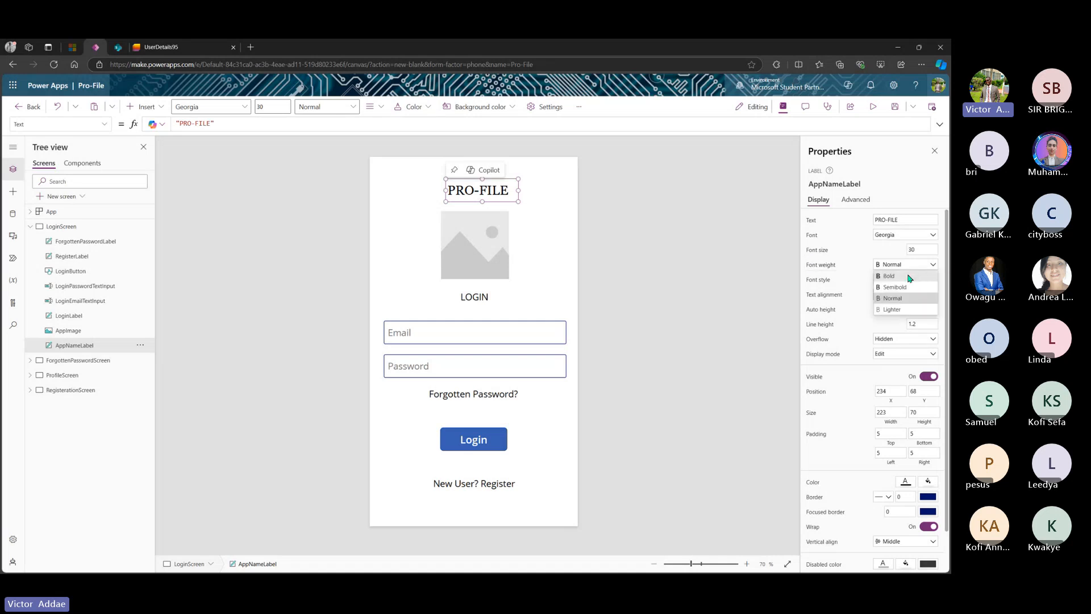
click(909, 275)
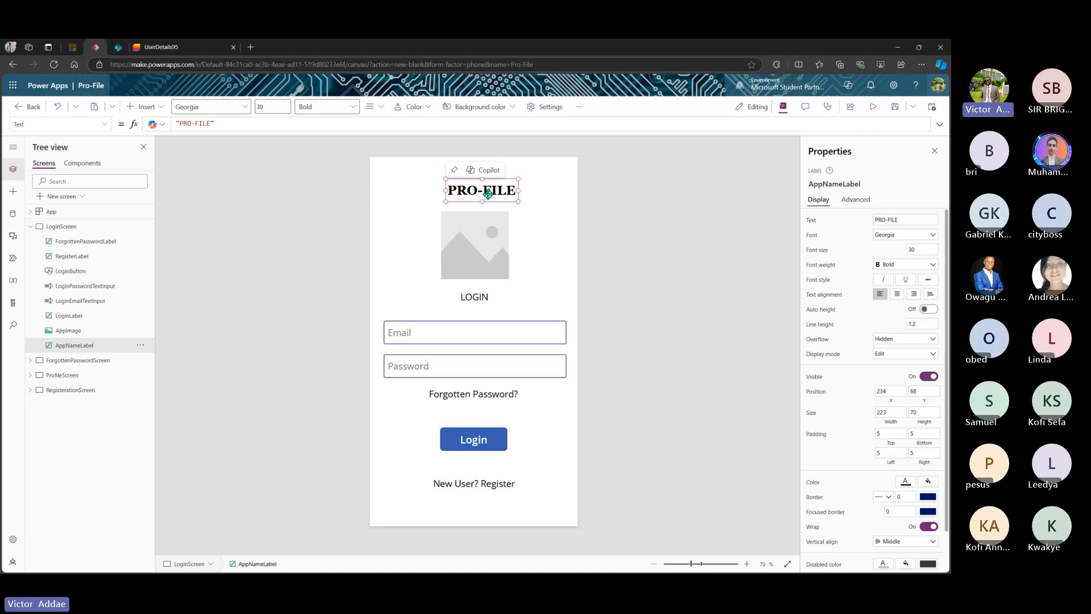
drag(488, 194, 487, 194)
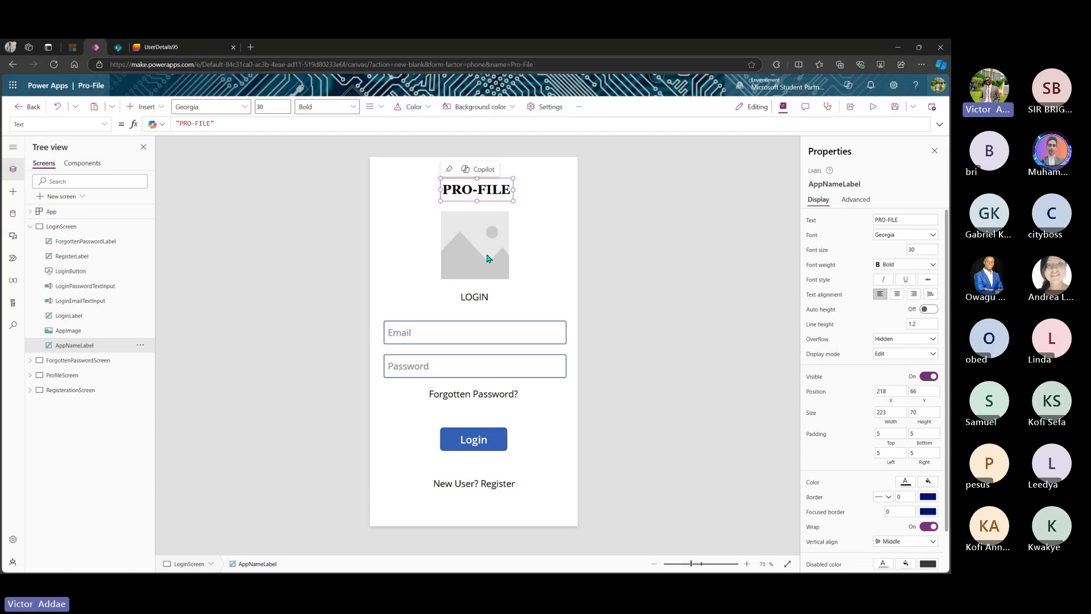
click(482, 243)
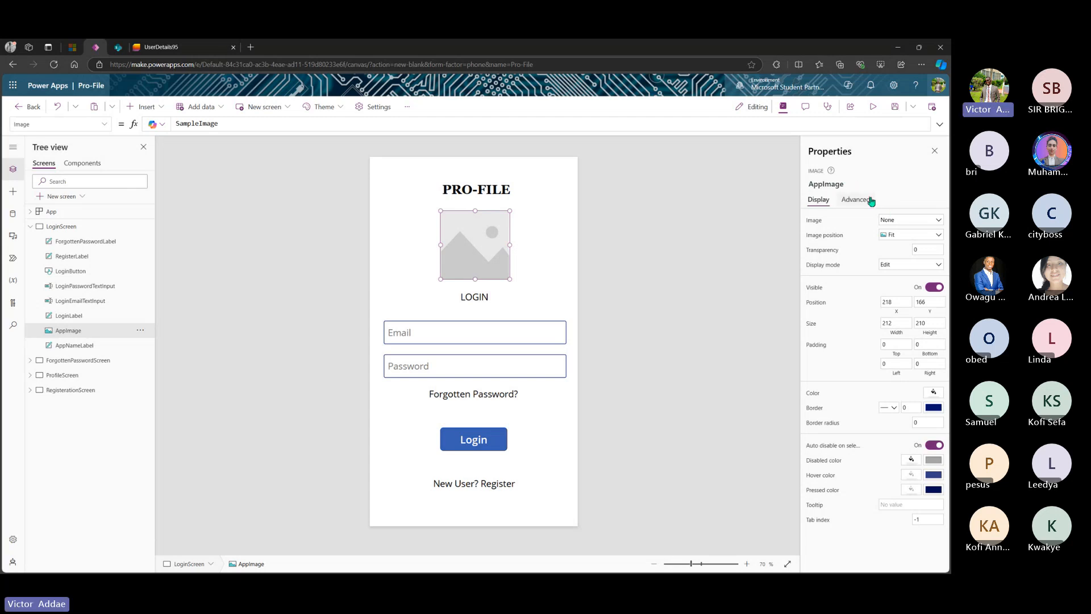
- Choose Upload from AppImage's Image property to open the file browser
click(906, 222)
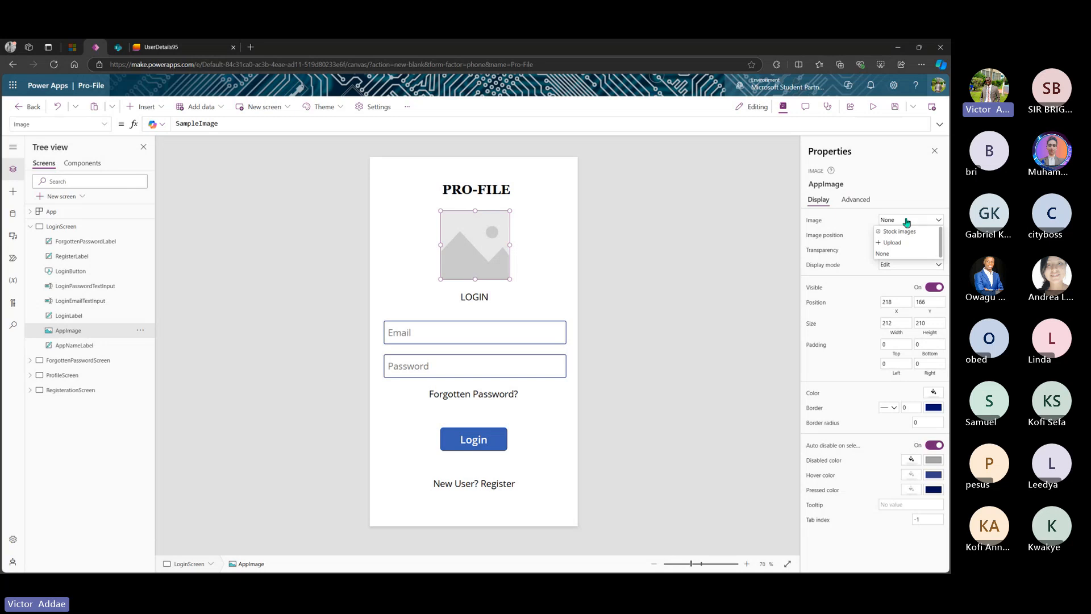
click(892, 242)
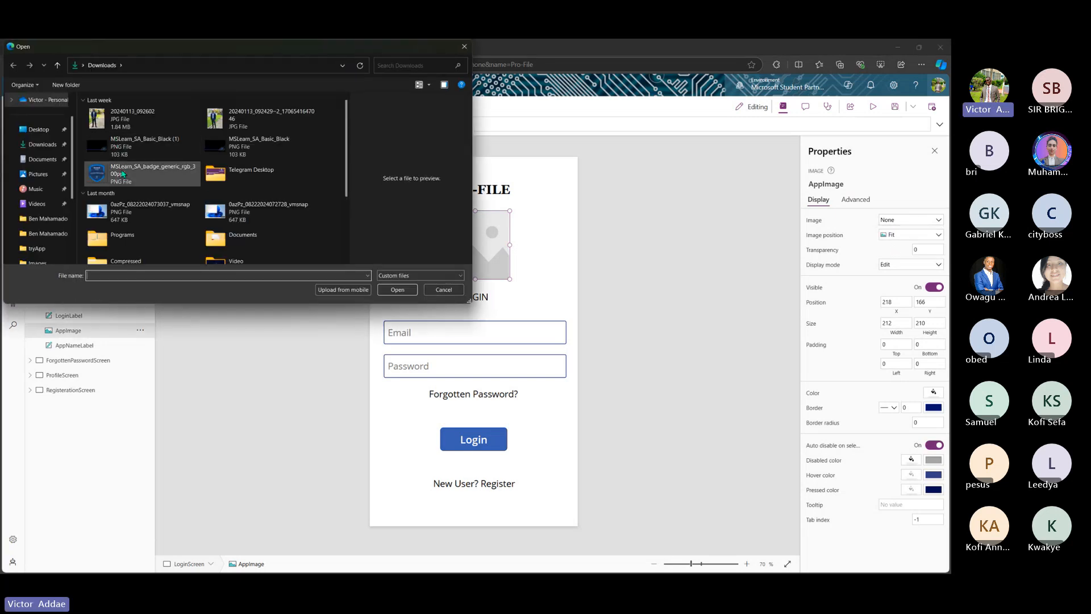
- Look through the Downloads and Desktop Images folders in the Open dialog
scroll(123, 174, down, 3)
scroll(122, 174, up, 3)
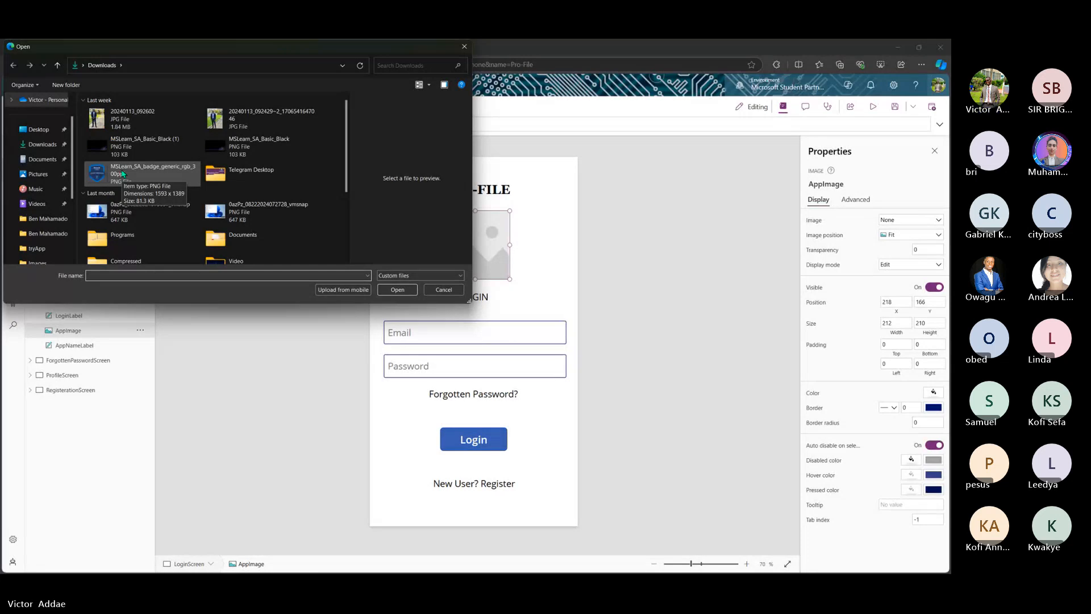
click(35, 147)
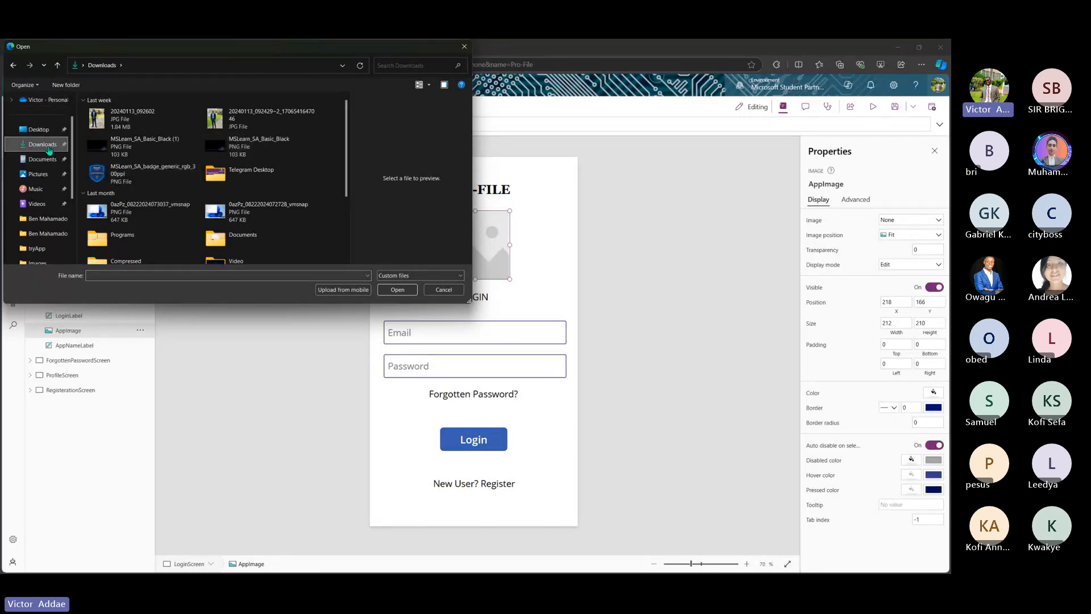
scroll(154, 163, down, 3)
scroll(155, 163, up, 3)
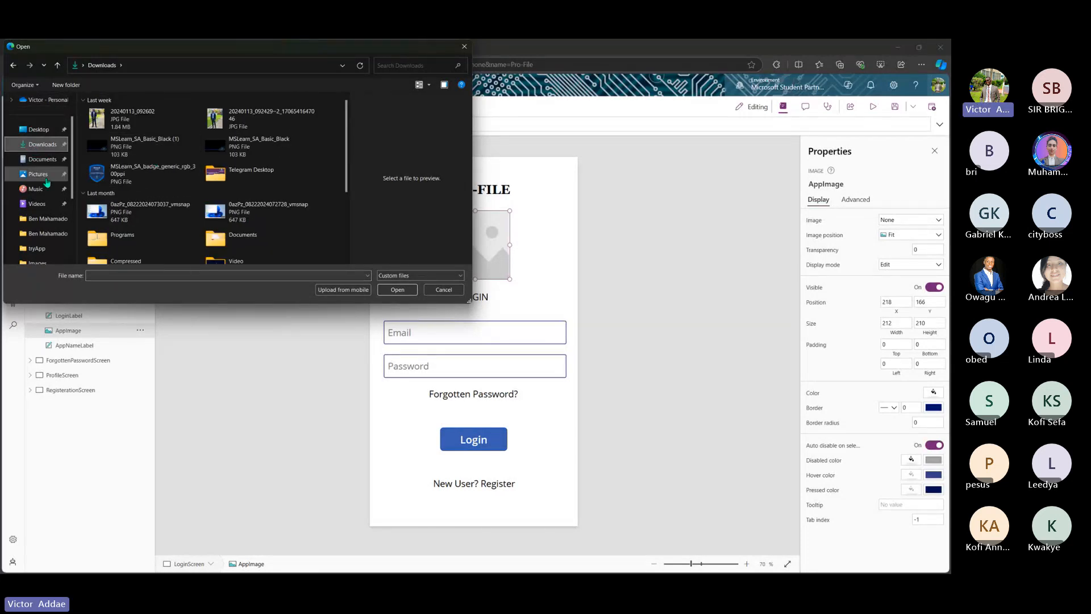
scroll(47, 182, down, 3)
click(38, 159)
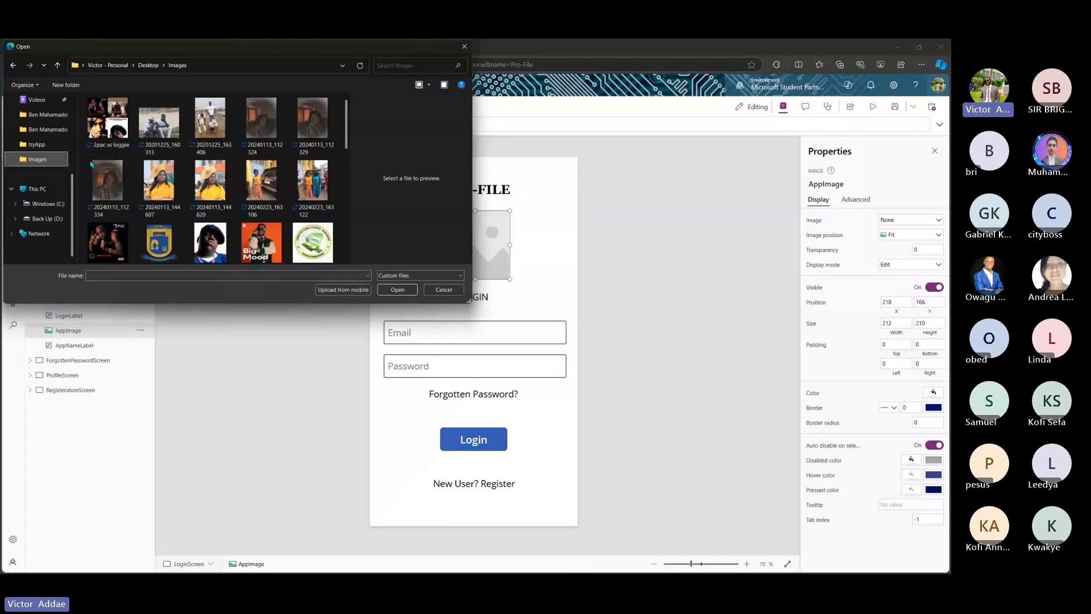
scroll(218, 188, down, 1)
scroll(220, 187, down, 3)
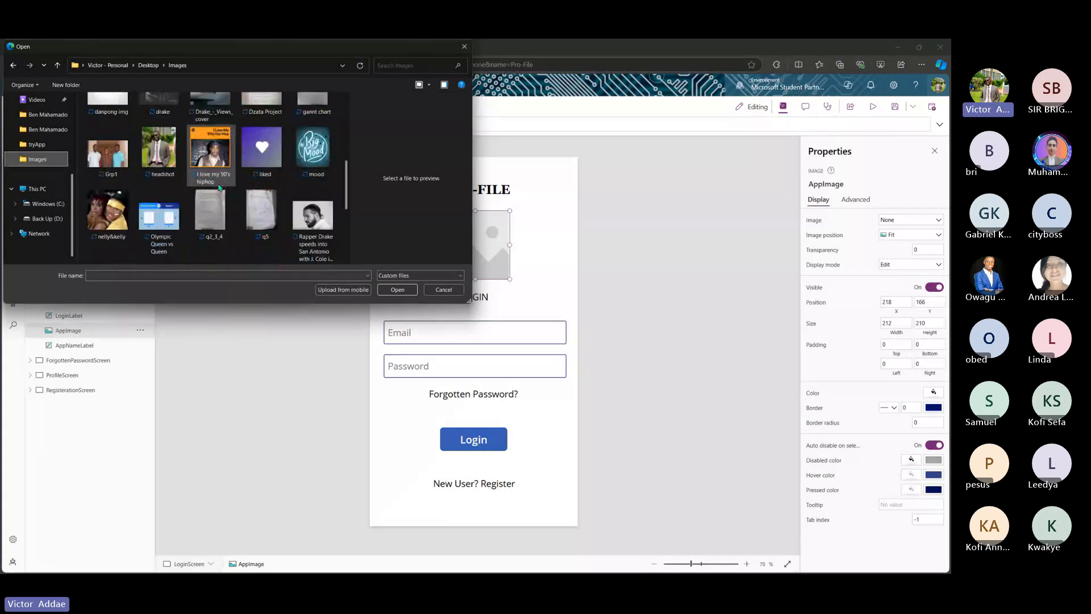
scroll(219, 187, down, 1)
scroll(218, 188, down, 1)
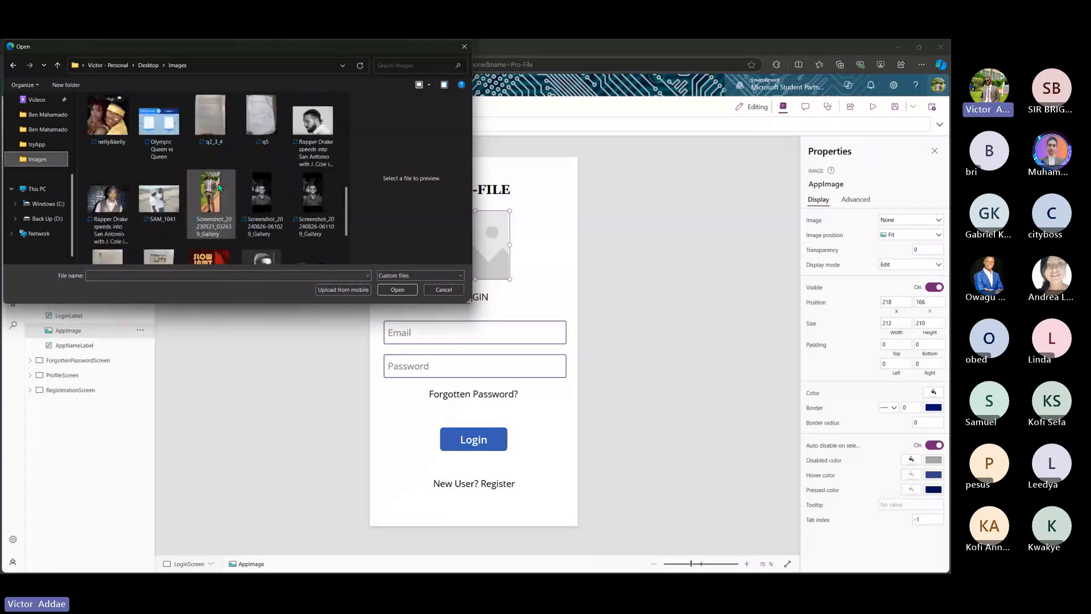
scroll(218, 187, up, 1)
scroll(219, 187, up, 2)
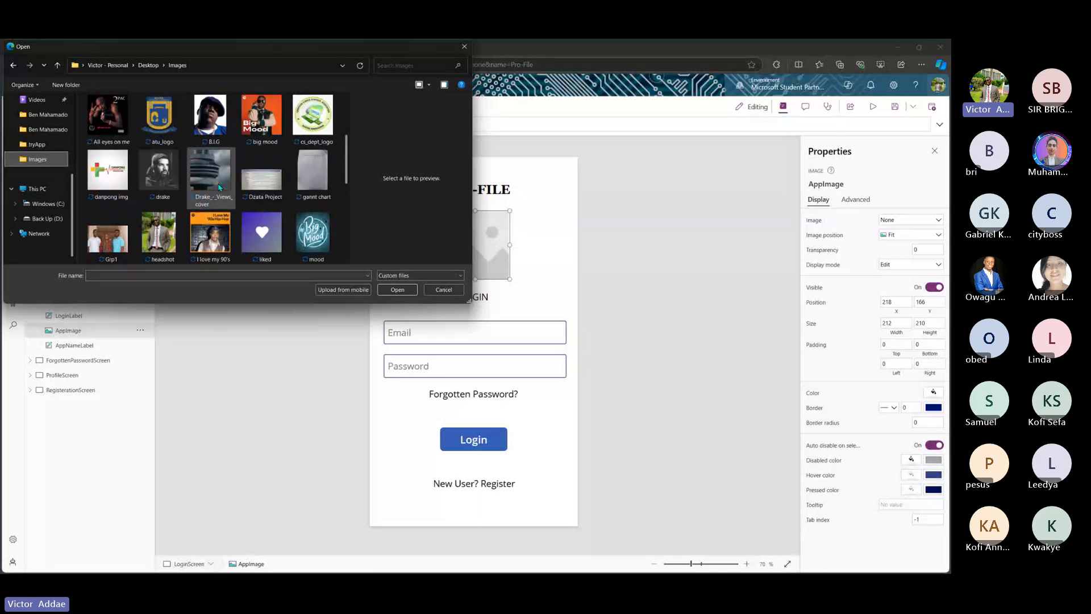
scroll(219, 187, up, 1)
scroll(219, 187, up, 1)
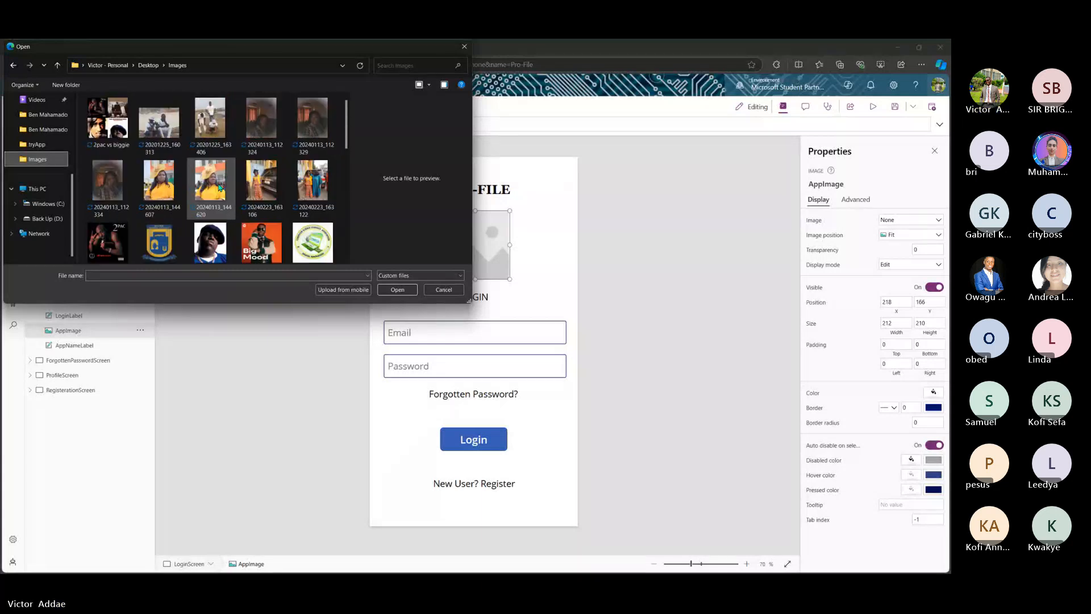
scroll(219, 188, down, 1)
scroll(219, 186, down, 3)
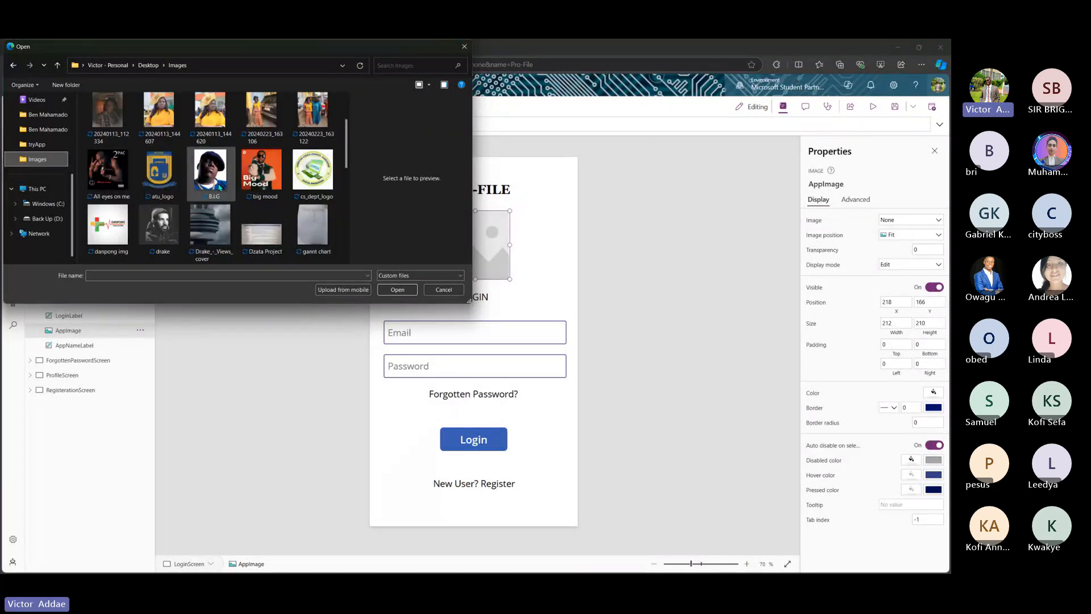
scroll(219, 186, up, 4)
scroll(34, 124, up, 5)
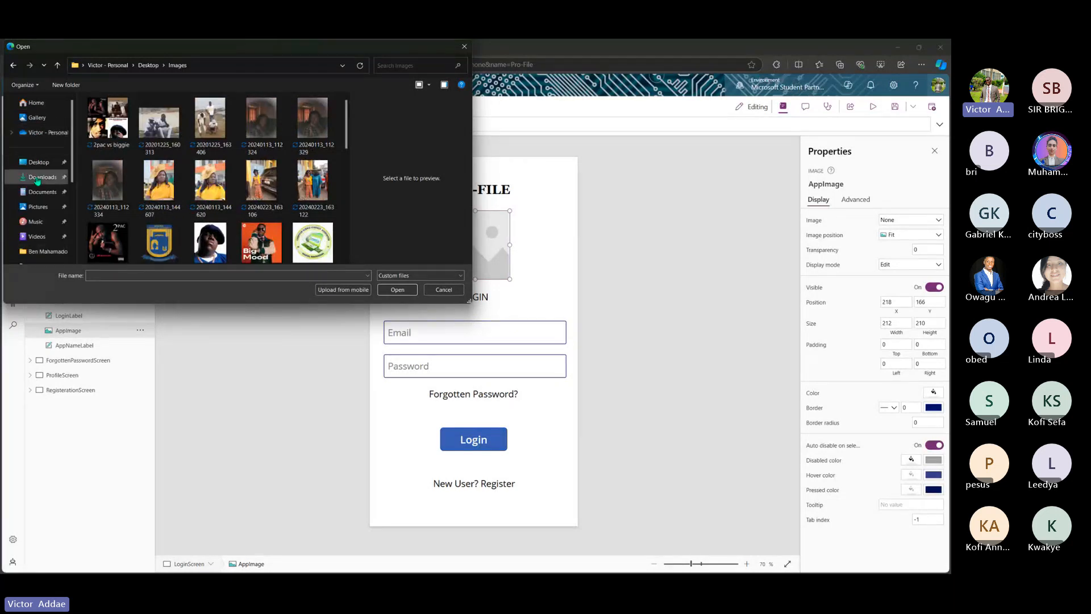
- Select MSLearn_SA_badge_generic_rgb_300ppi in Downloads, then browse the Desktop folder
click(37, 208)
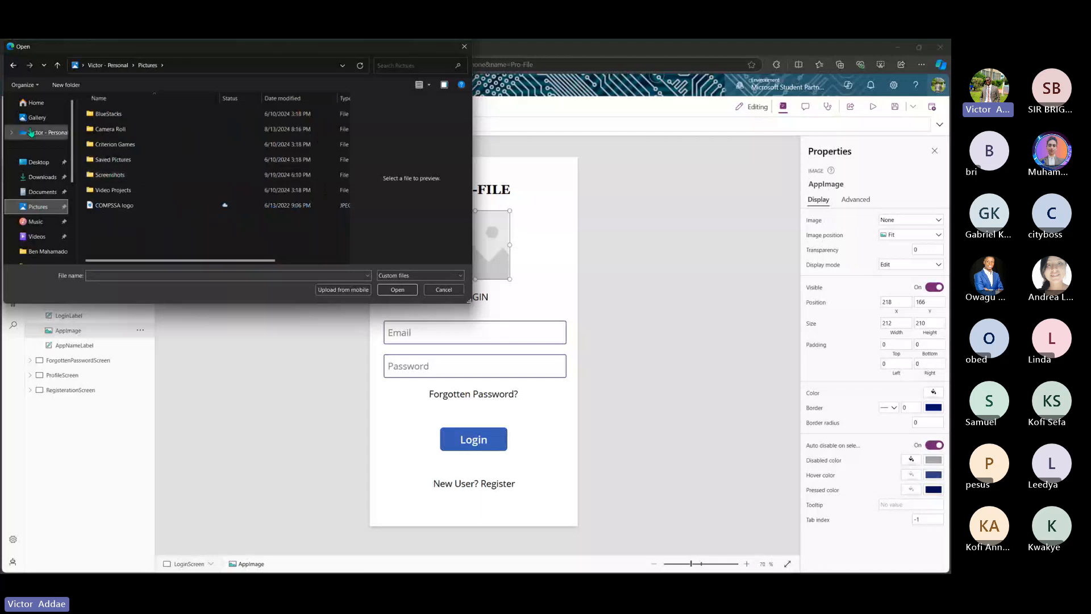
click(40, 179)
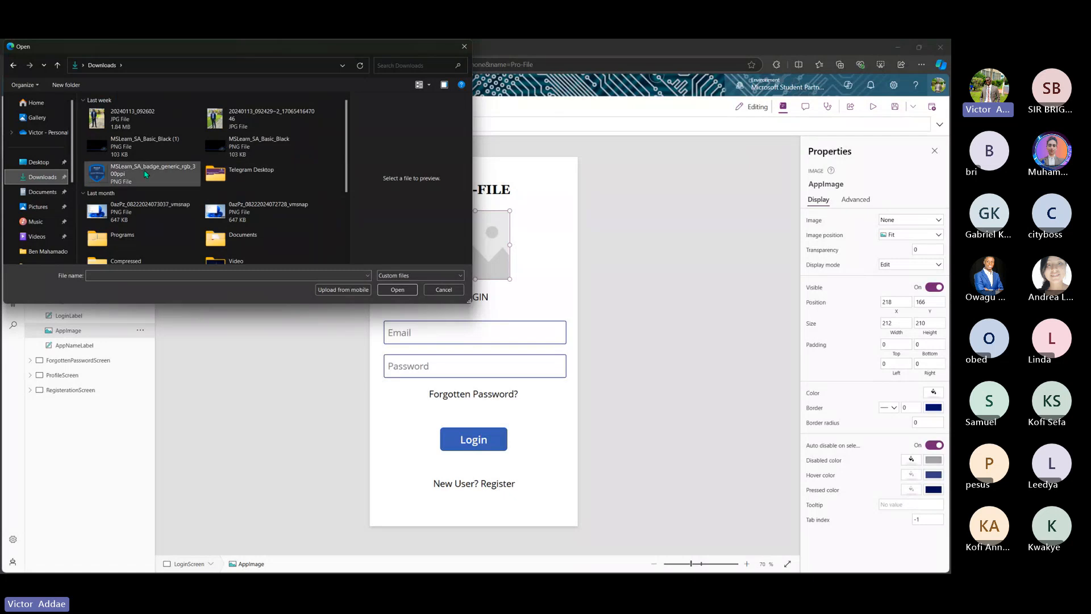
click(146, 174)
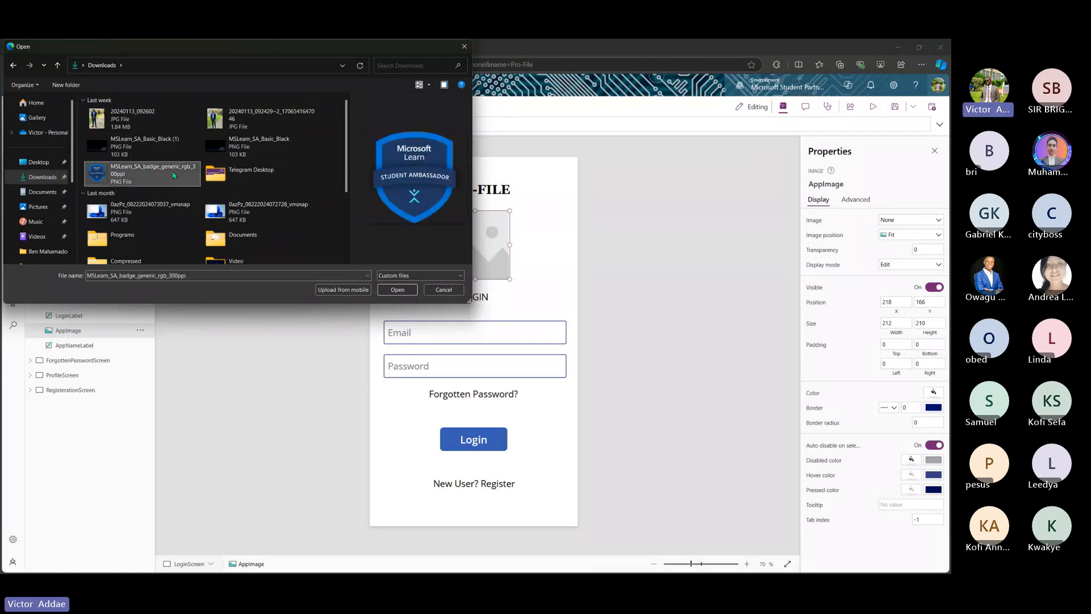
scroll(174, 176, down, 1)
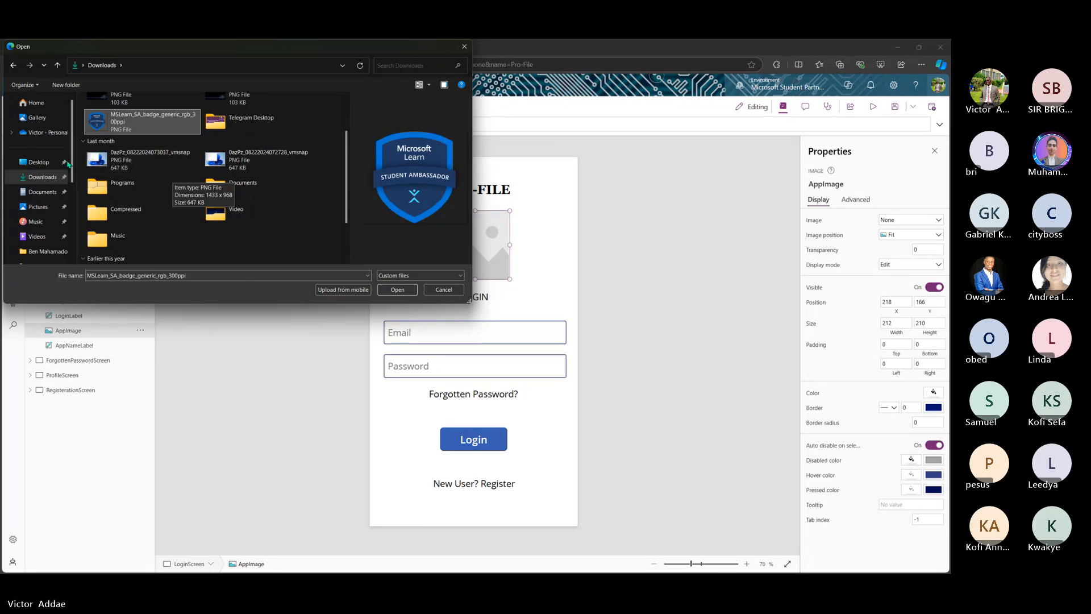
click(44, 163)
scroll(141, 216, down, 2)
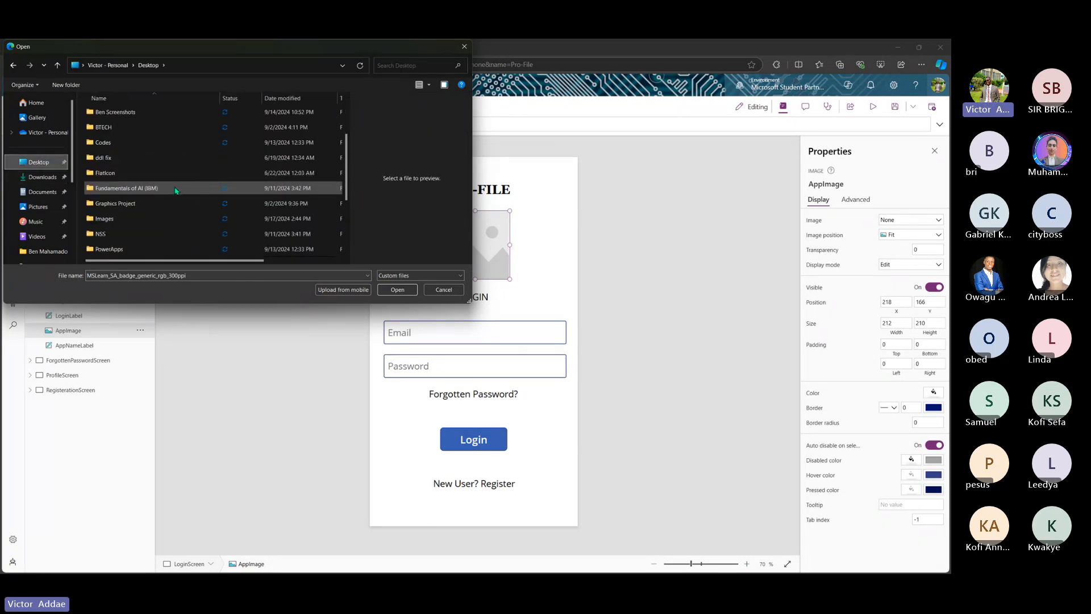
- Check the Images folder, then reselect MSLearn_SA_badge_generic_rgb_300ppi in Downloads
double_click(141, 220)
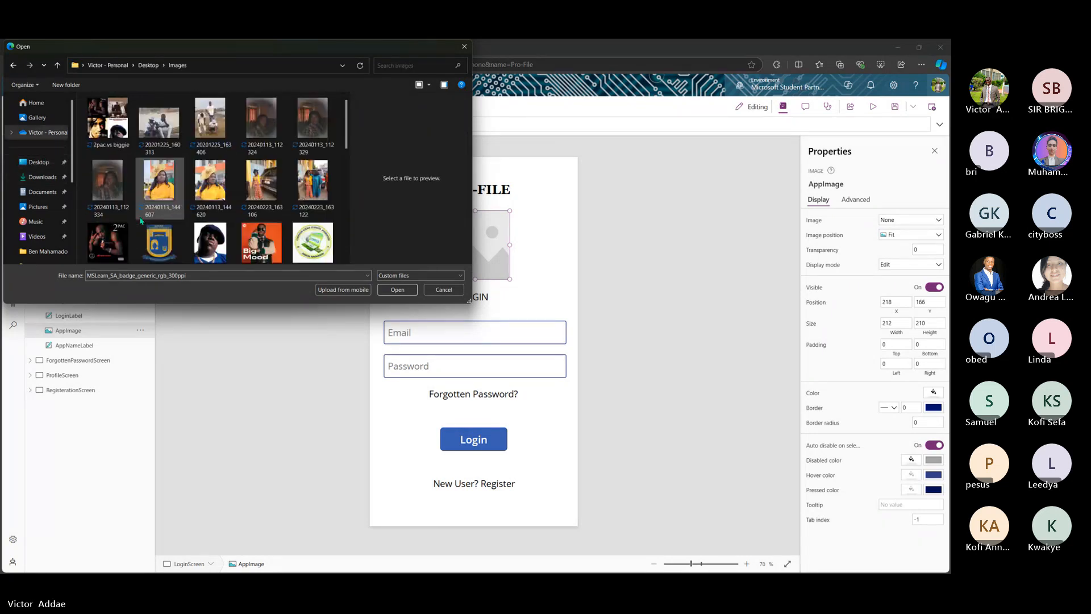
scroll(203, 189, down, 2)
scroll(203, 189, down, 2)
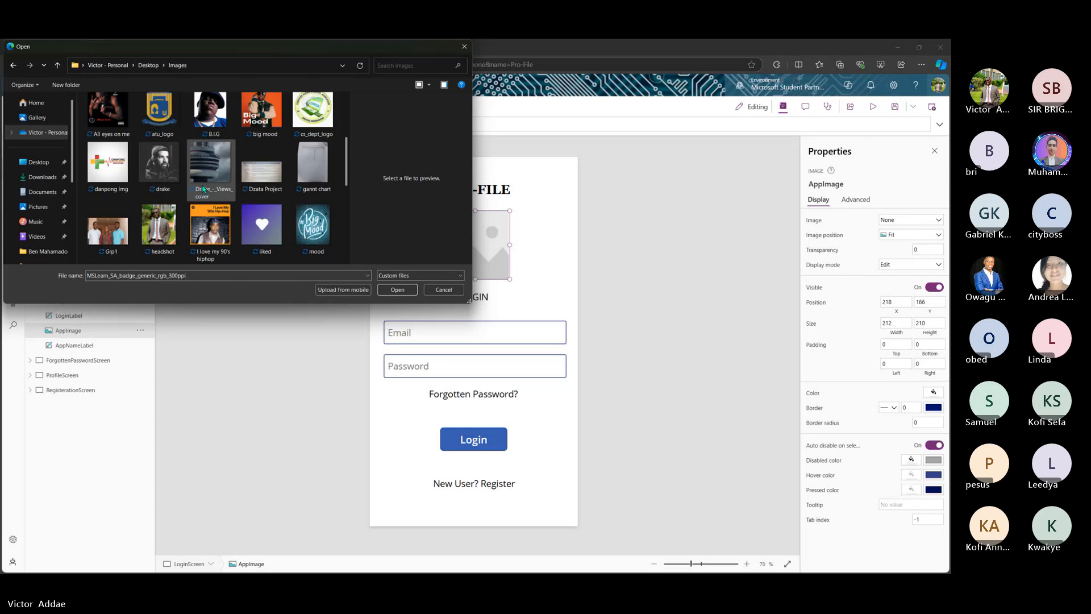
scroll(203, 189, down, 3)
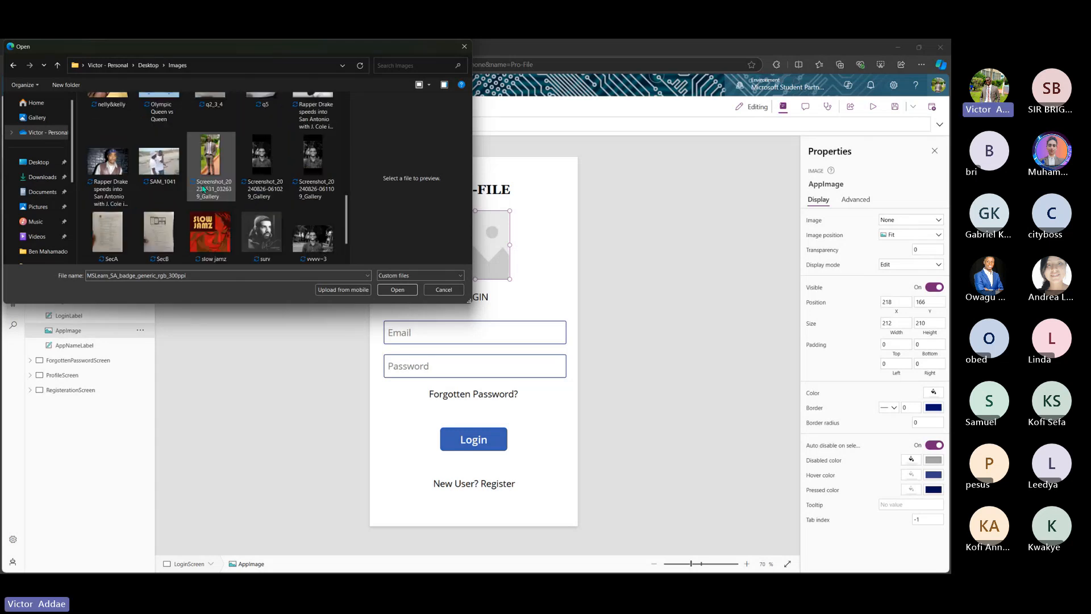
scroll(203, 189, up, 4)
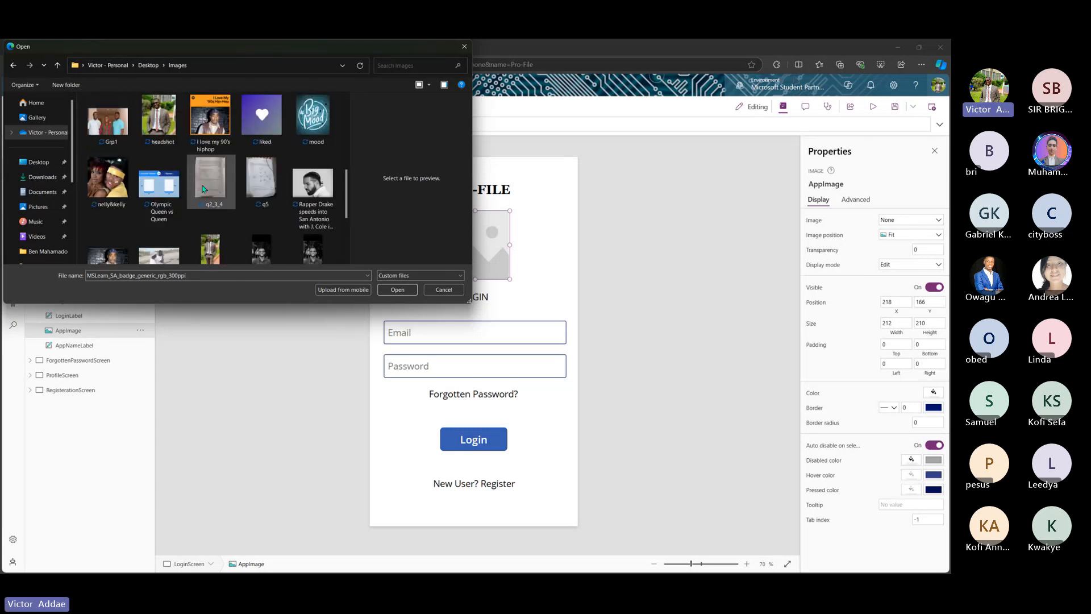
scroll(203, 189, up, 5)
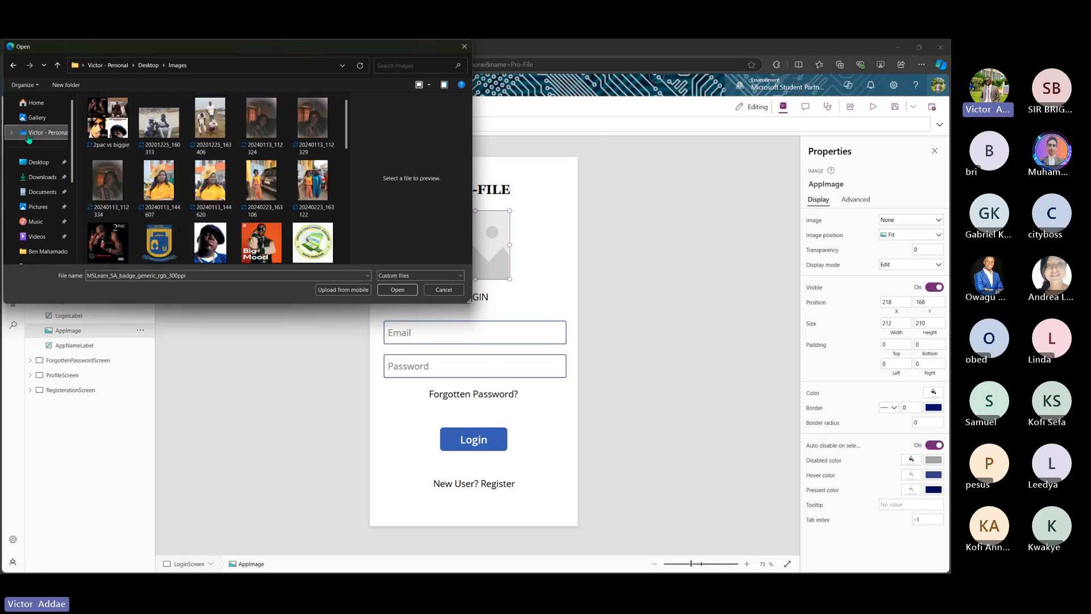
click(42, 177)
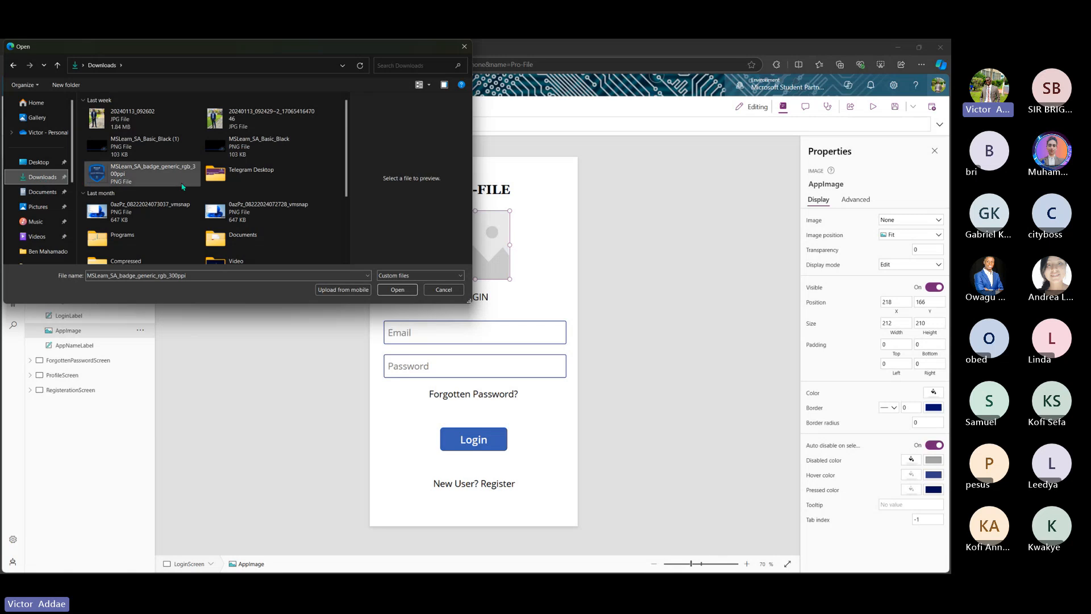
scroll(183, 187, down, 3)
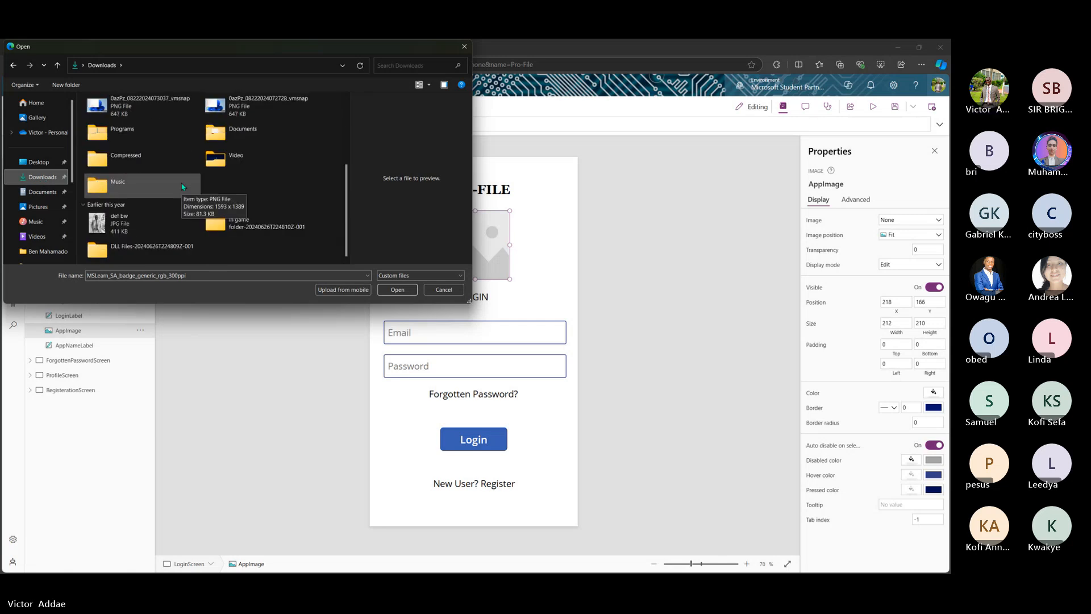
scroll(183, 186, up, 2)
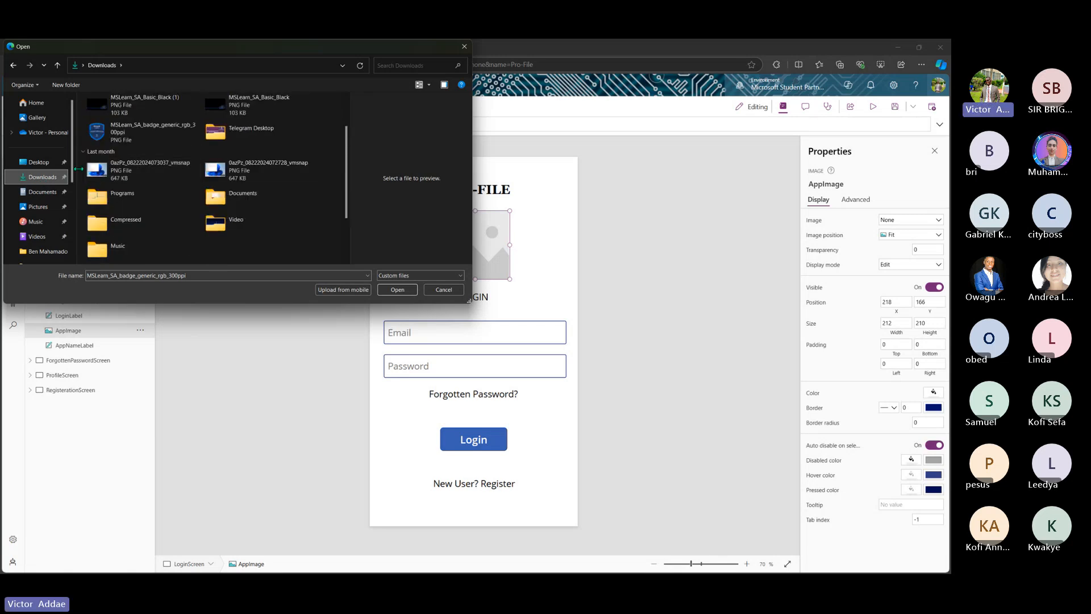
scroll(133, 181, up, 1)
click(133, 181)
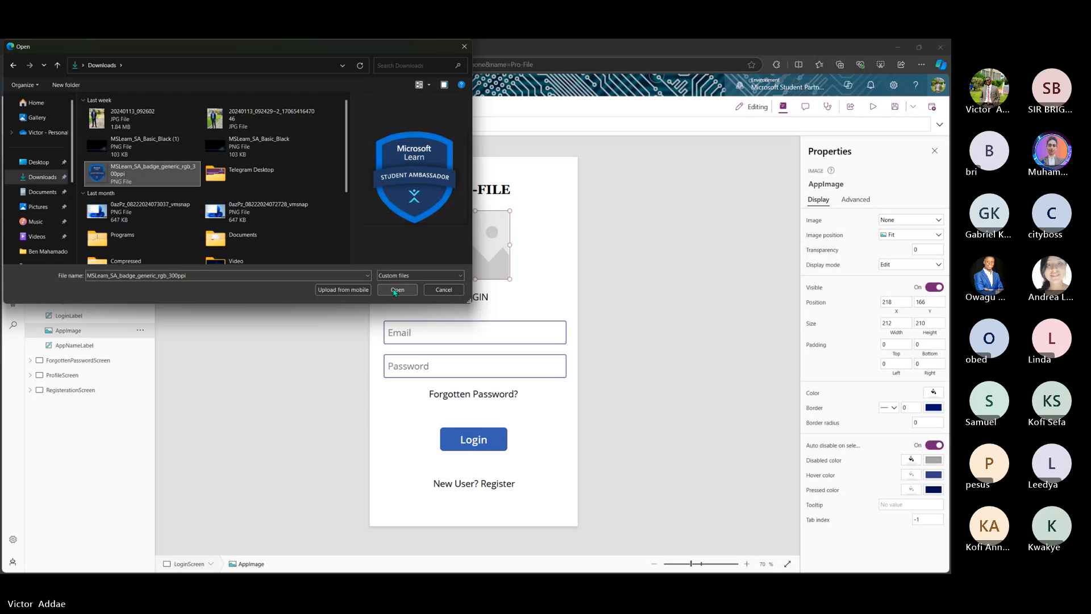
- Check Pictures' Screenshots folder, then open the badge file from Downloads for upload
click(38, 206)
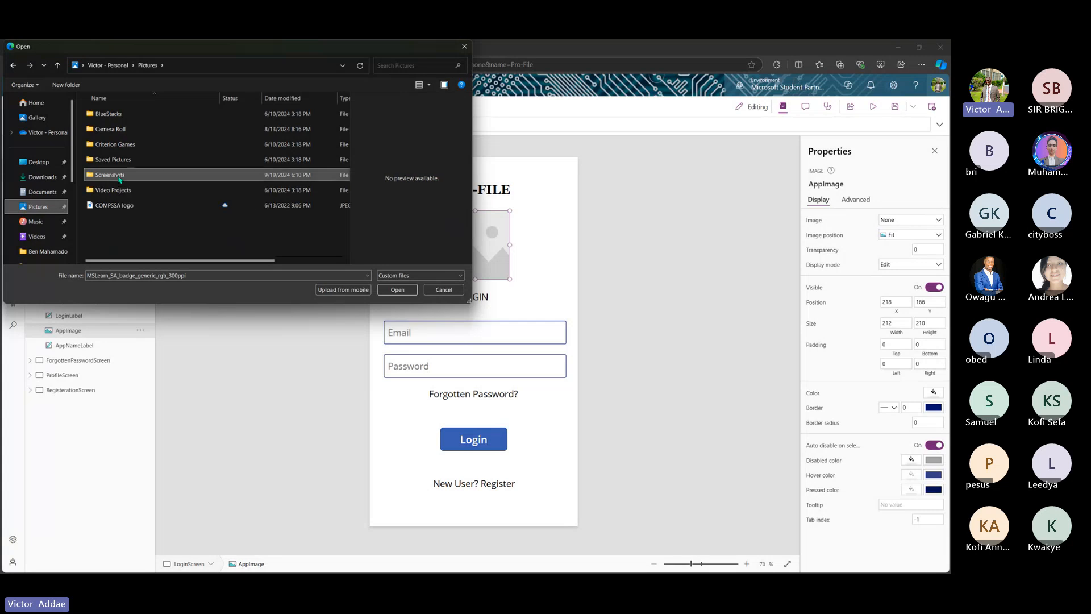
double_click(119, 176)
scroll(182, 195, down, 1)
scroll(181, 194, down, 3)
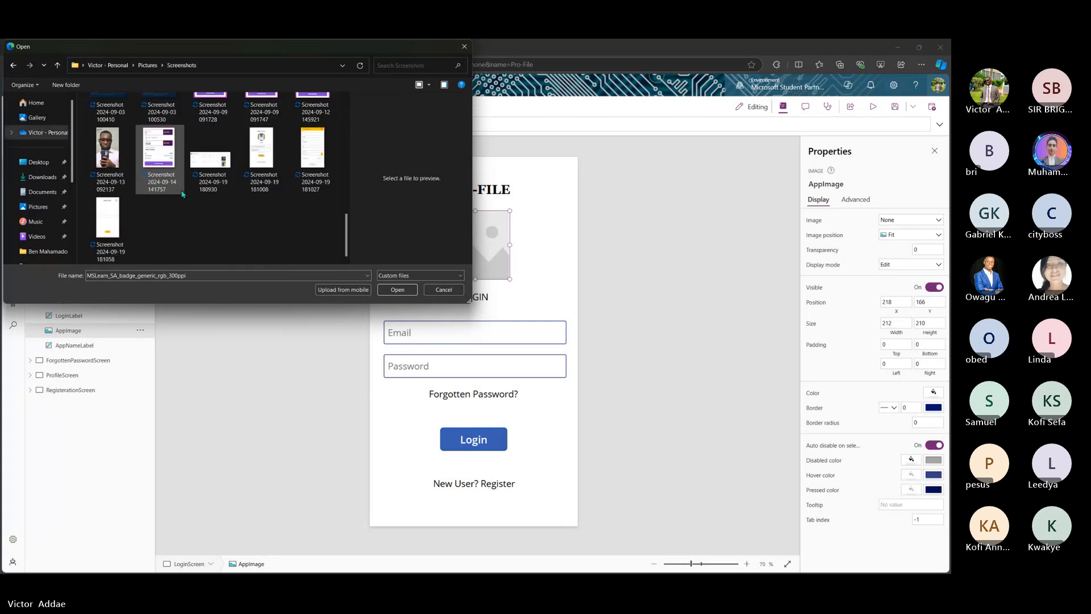
scroll(182, 194, up, 5)
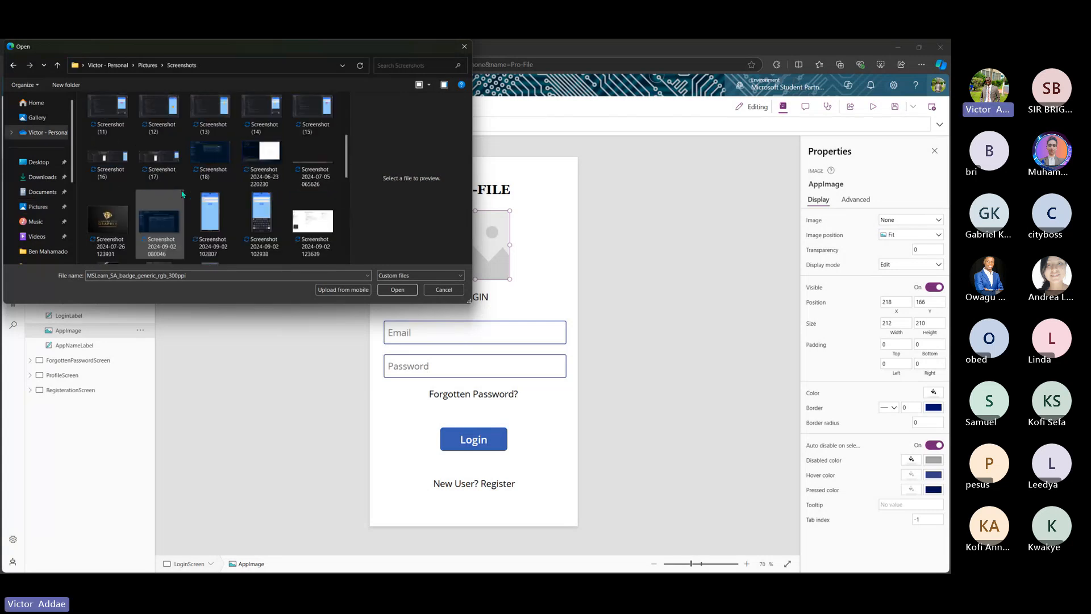
click(43, 177)
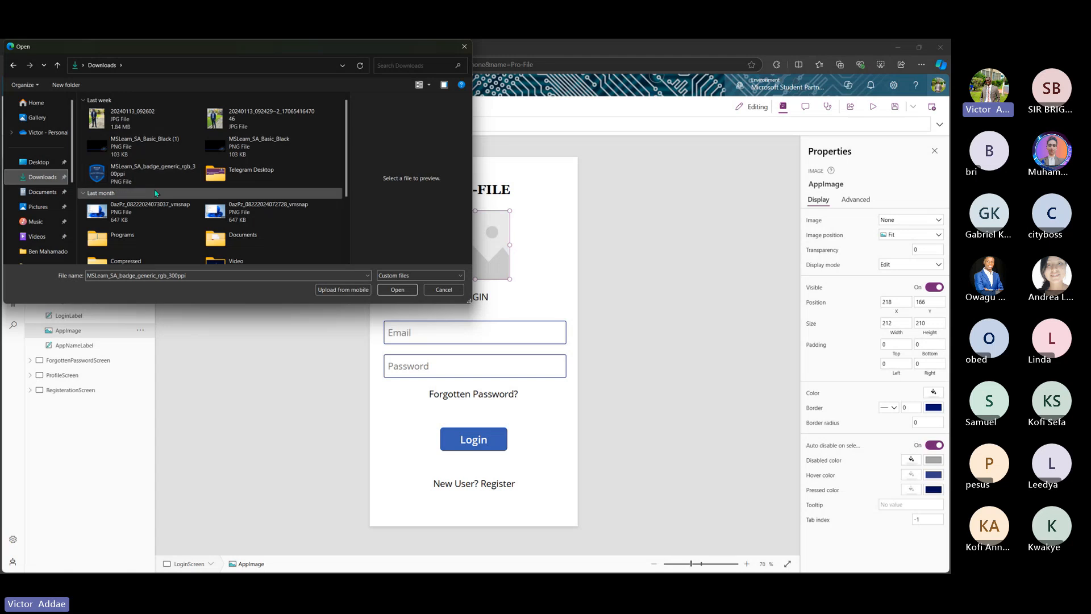
click(393, 294)
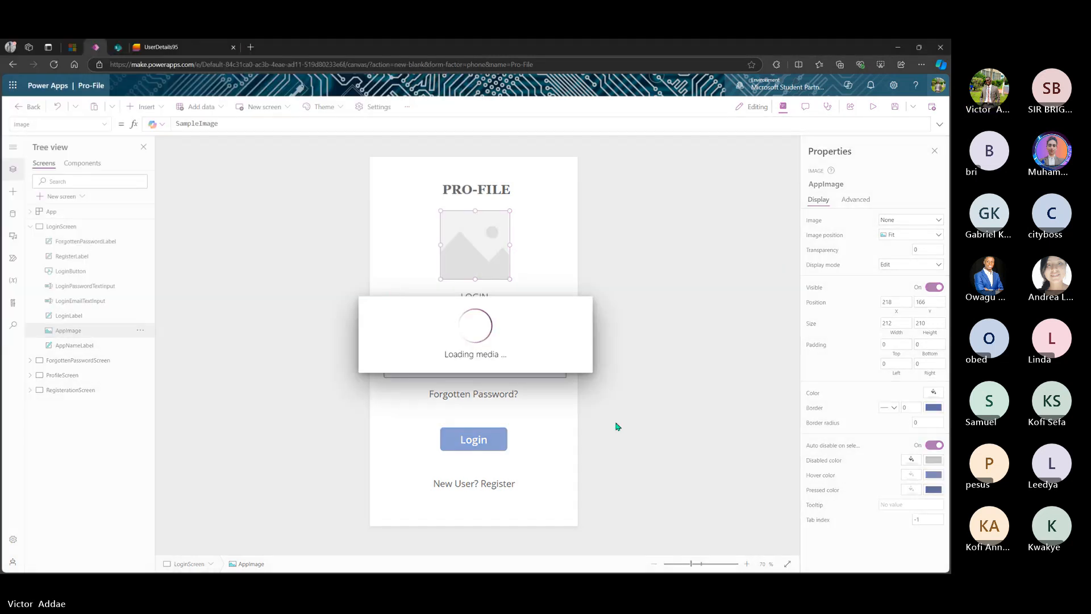
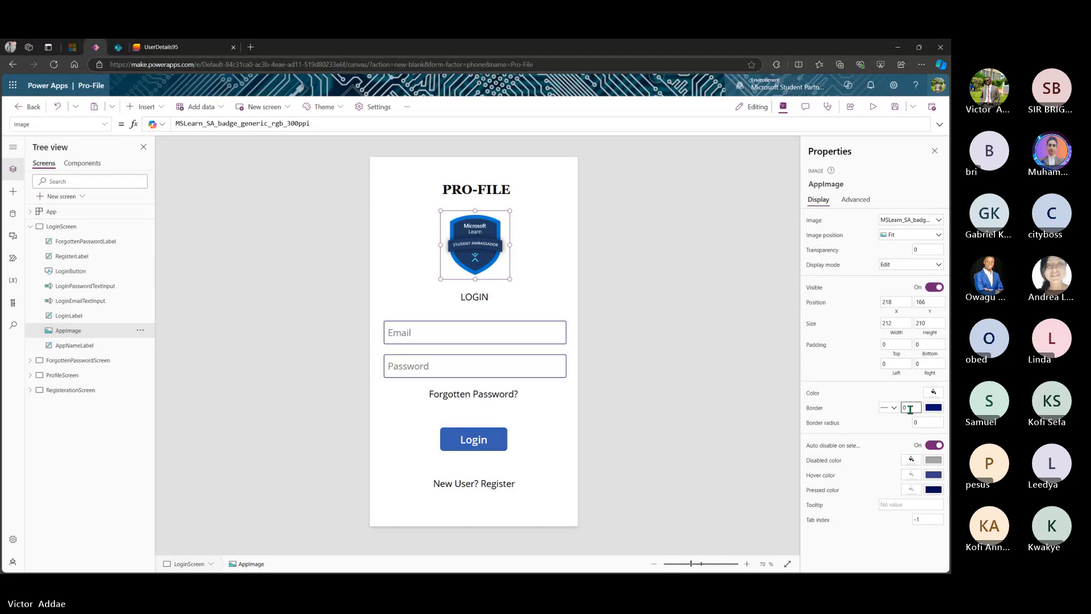
- Set the logo image's width to 210
click(557, 297)
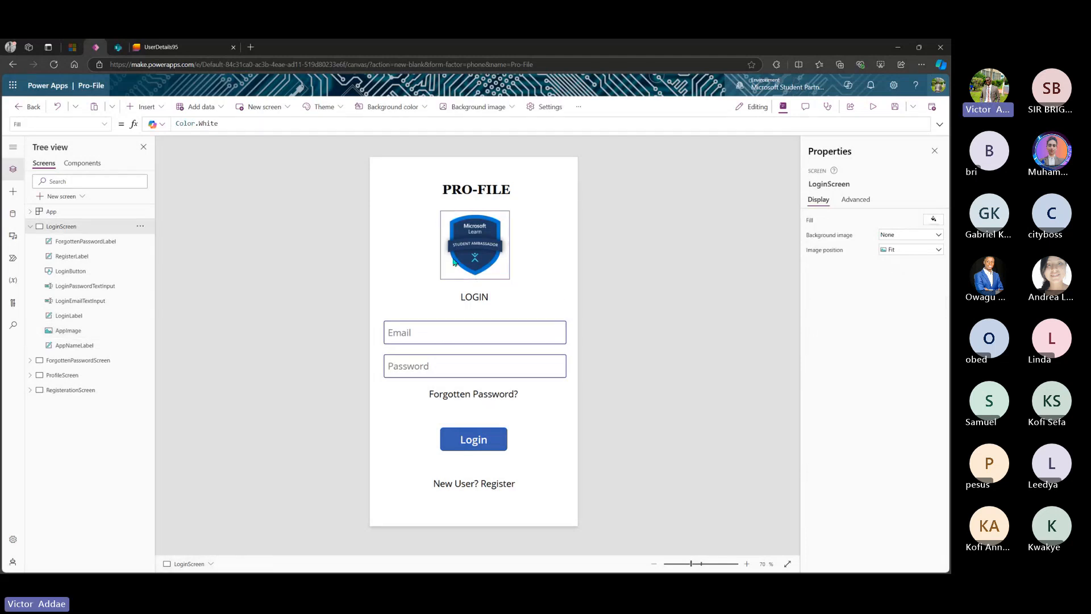
click(478, 259)
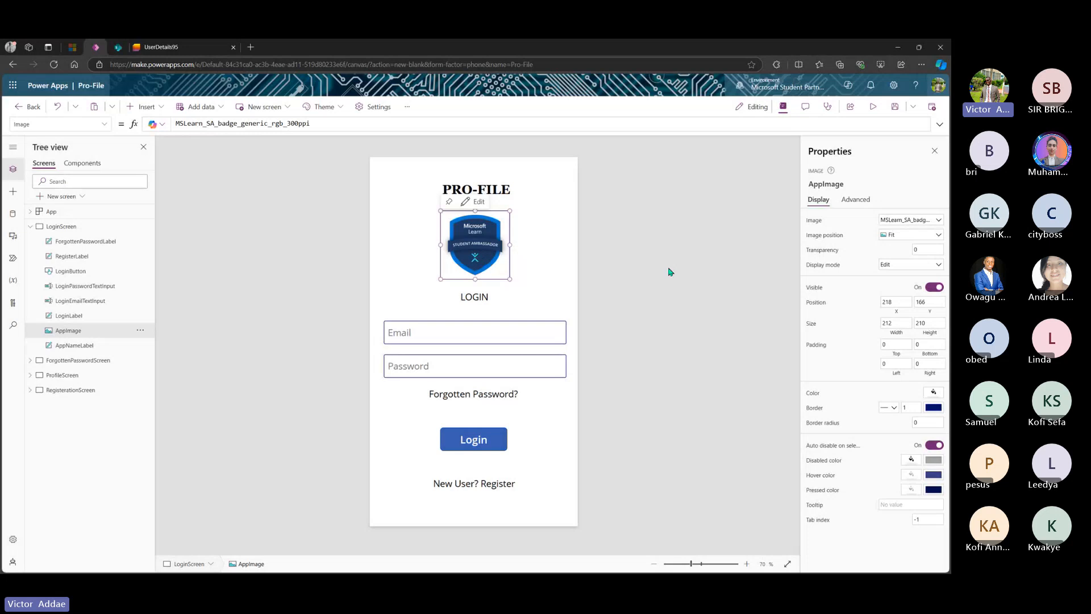
click(900, 325)
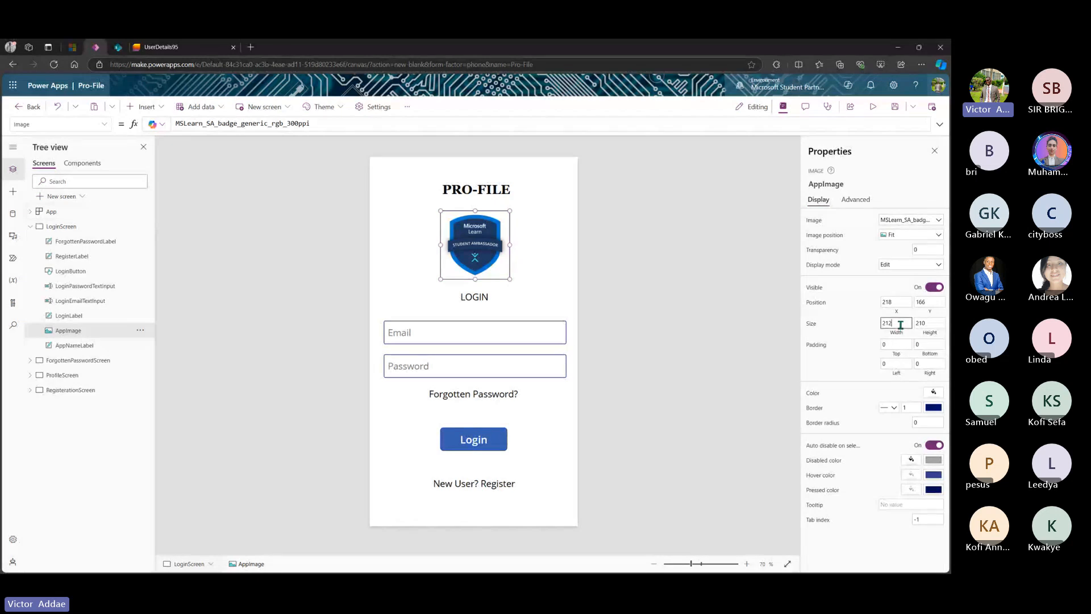
key(BackSpace)
text(0)
- Give the logo a 105 border radius and check that it appears circular
click(921, 422)
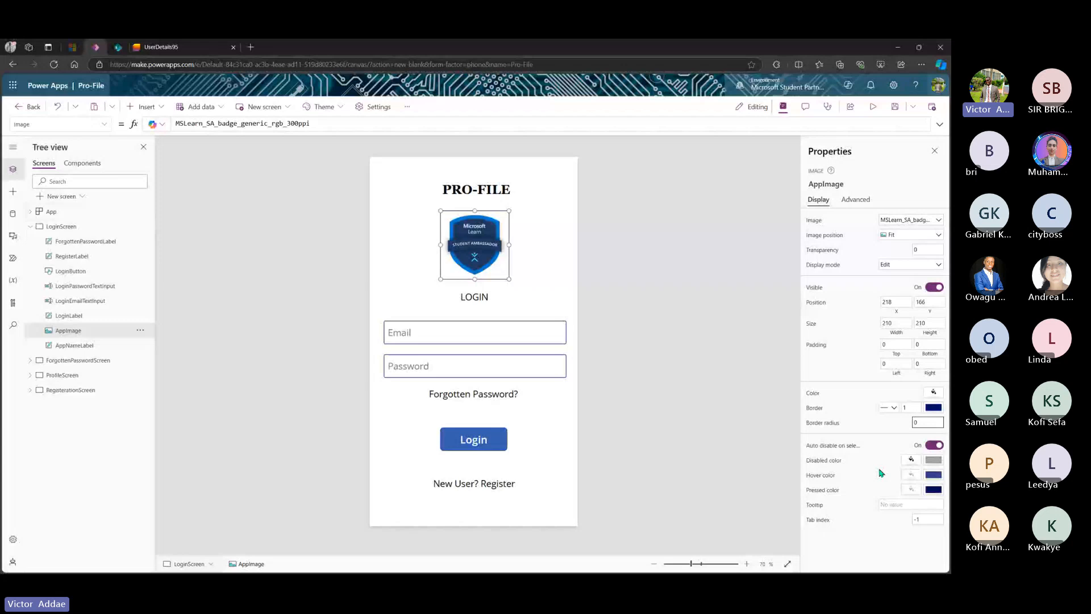
click(676, 356)
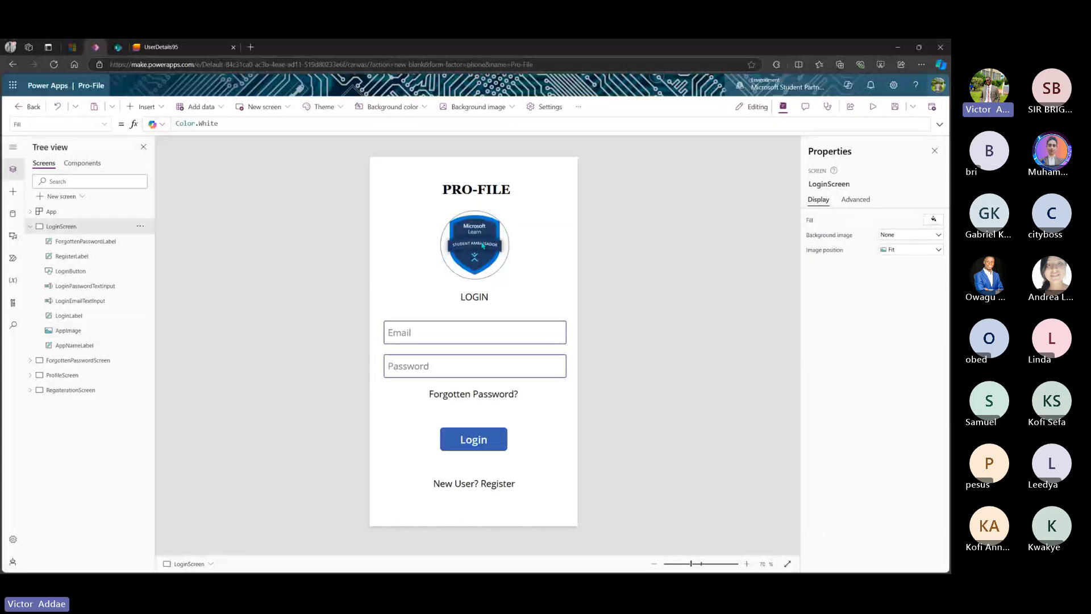
click(509, 273)
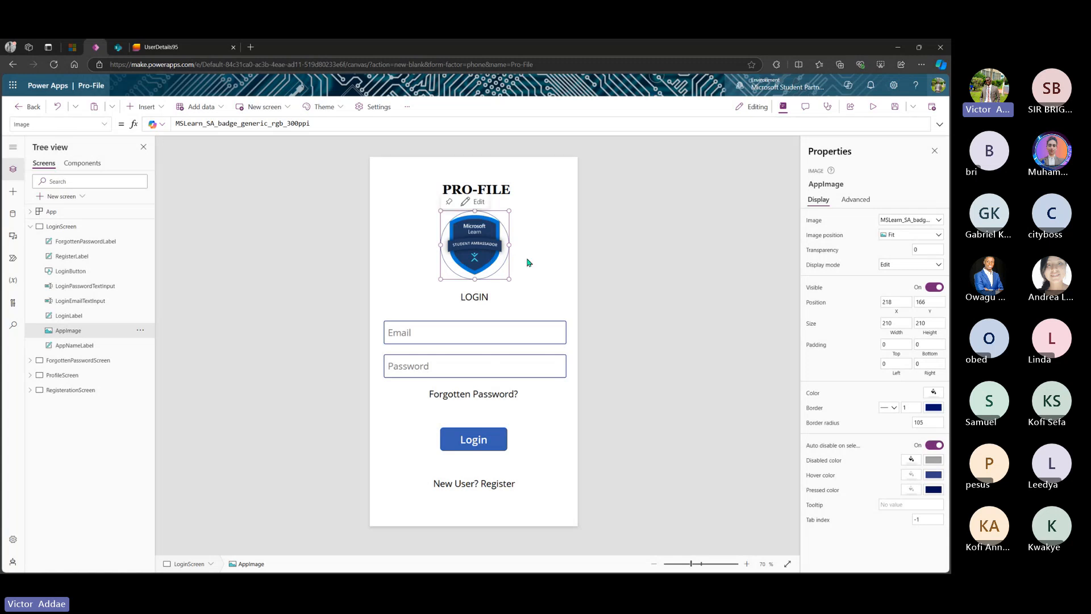
click(527, 262)
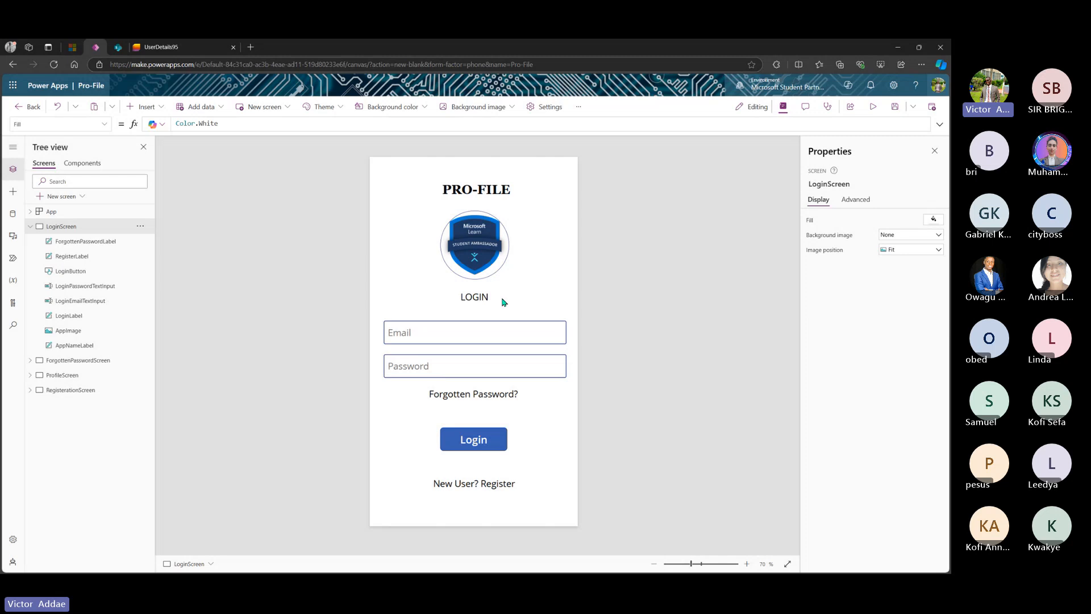
- Widen the LOGIN heading to 125, make it 28-size Lato Semibold, and centre it under the logo
click(477, 299)
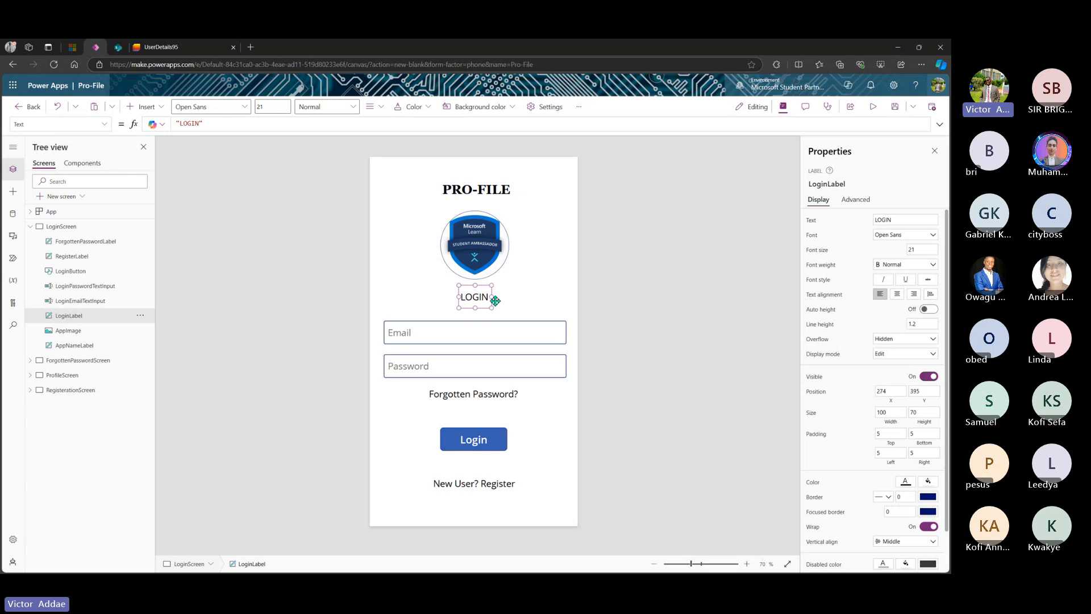
drag(494, 297, 499, 297)
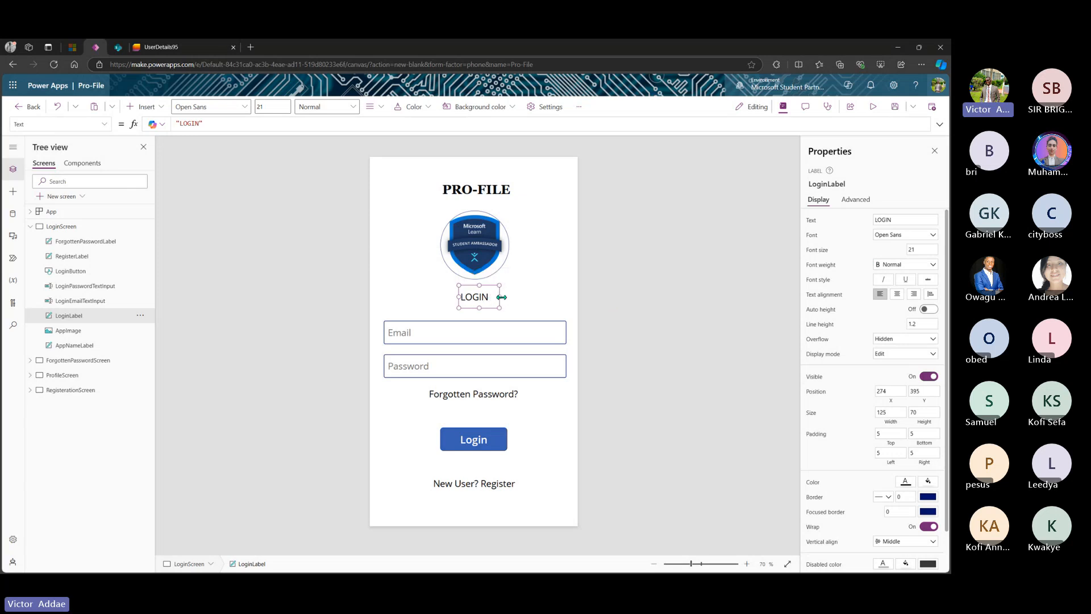
click(919, 235)
text(28)
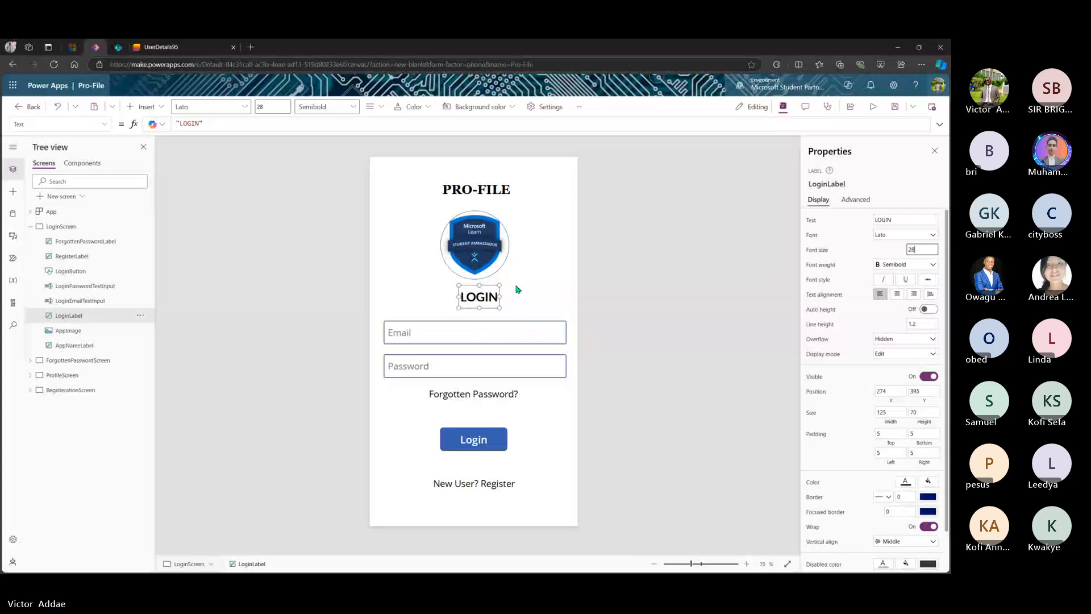
drag(480, 296, 475, 300)
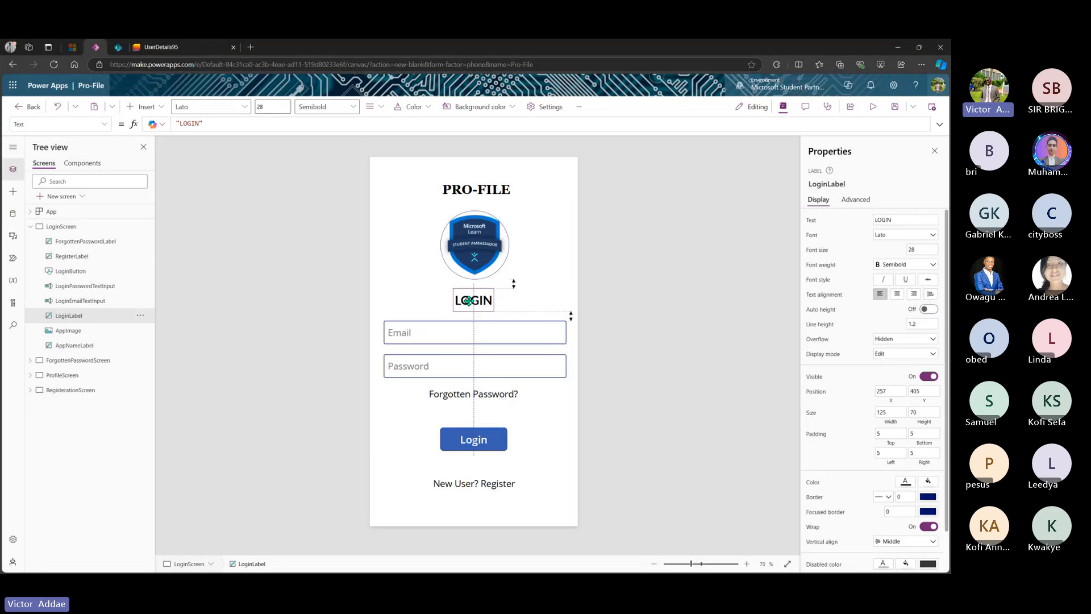
click(479, 259)
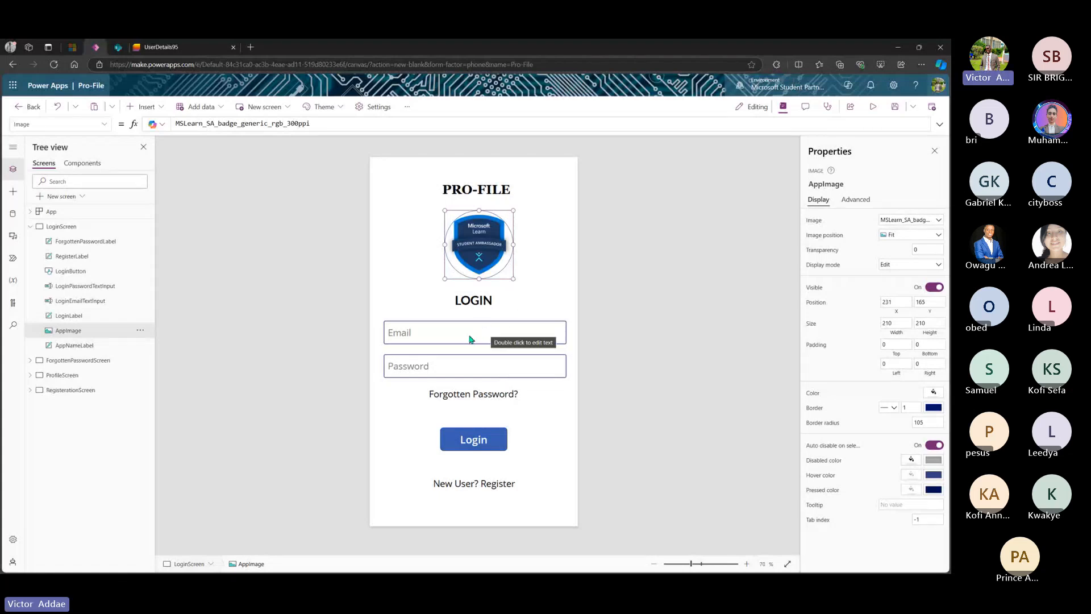
click(492, 397)
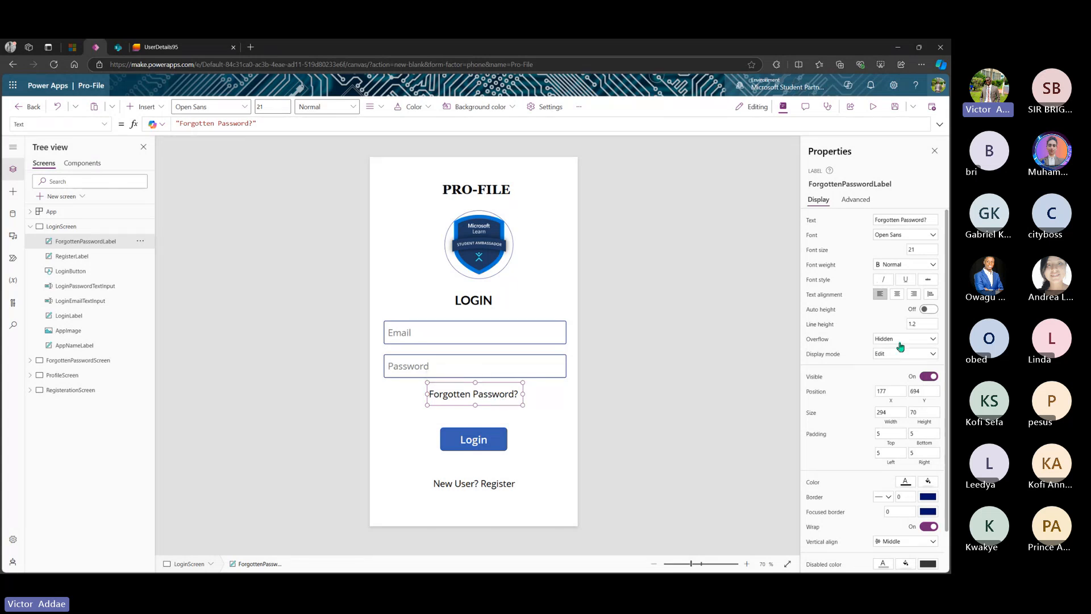
- Give the Forgotten Password? text Lighter weight and Lato Light, and narrow it to 264 wide
scroll(900, 344, down, 2)
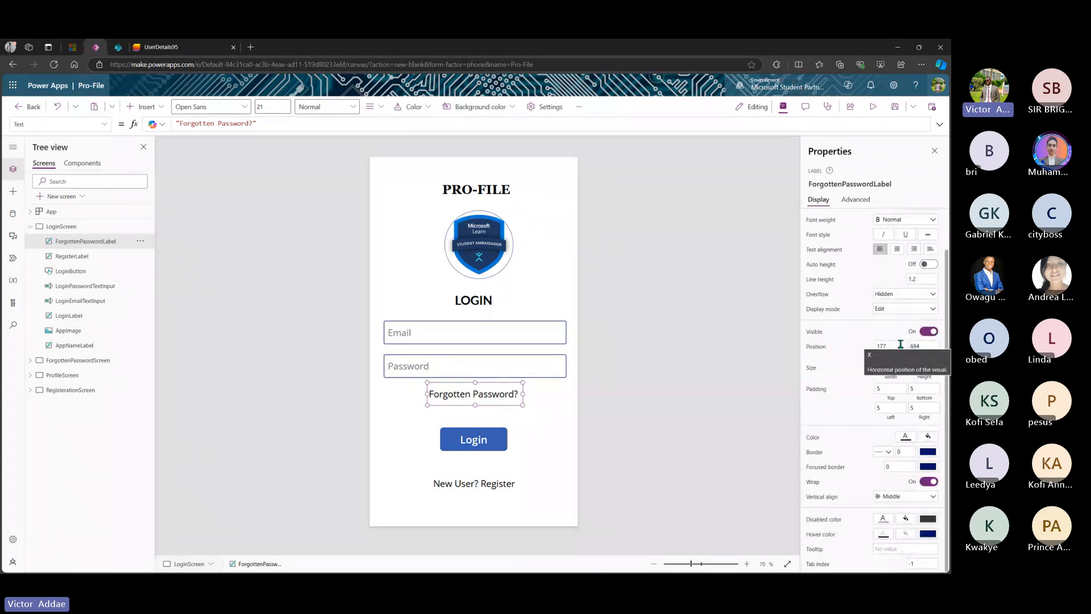
scroll(900, 340, up, 2)
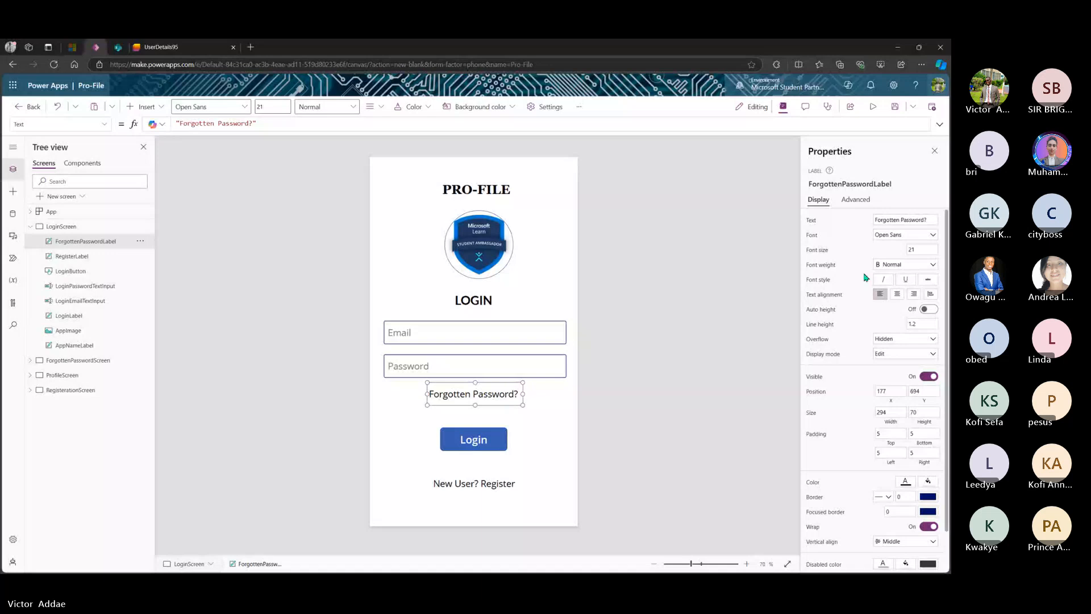
click(895, 266)
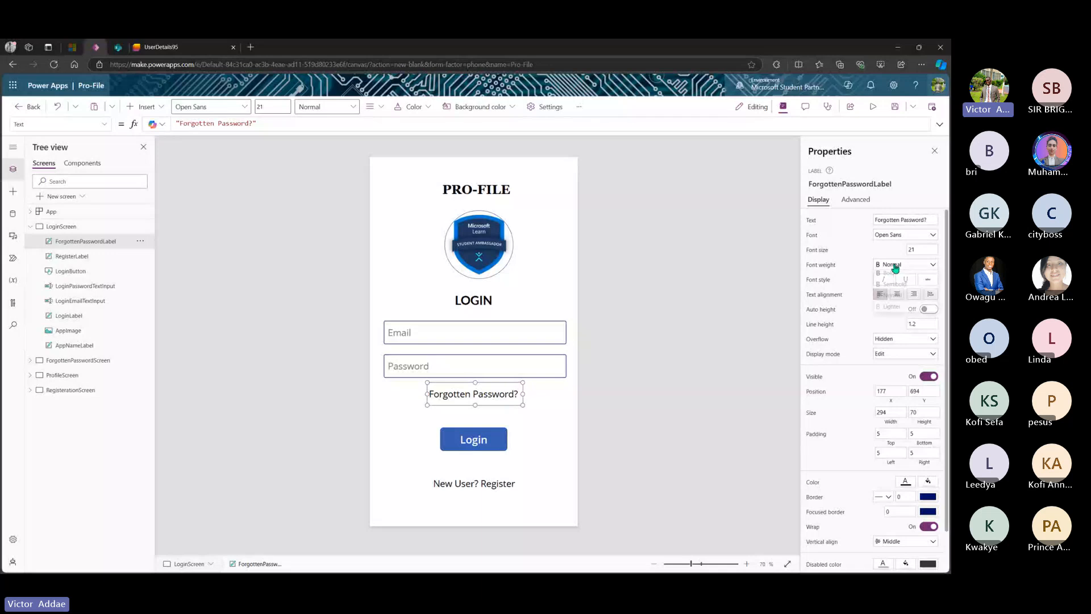
click(891, 310)
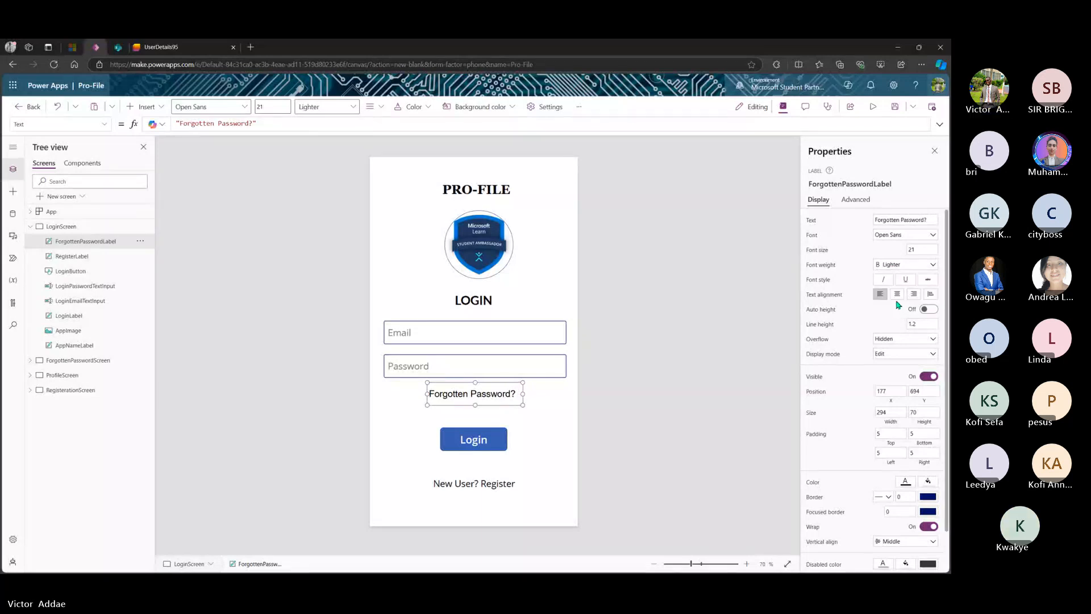
click(918, 239)
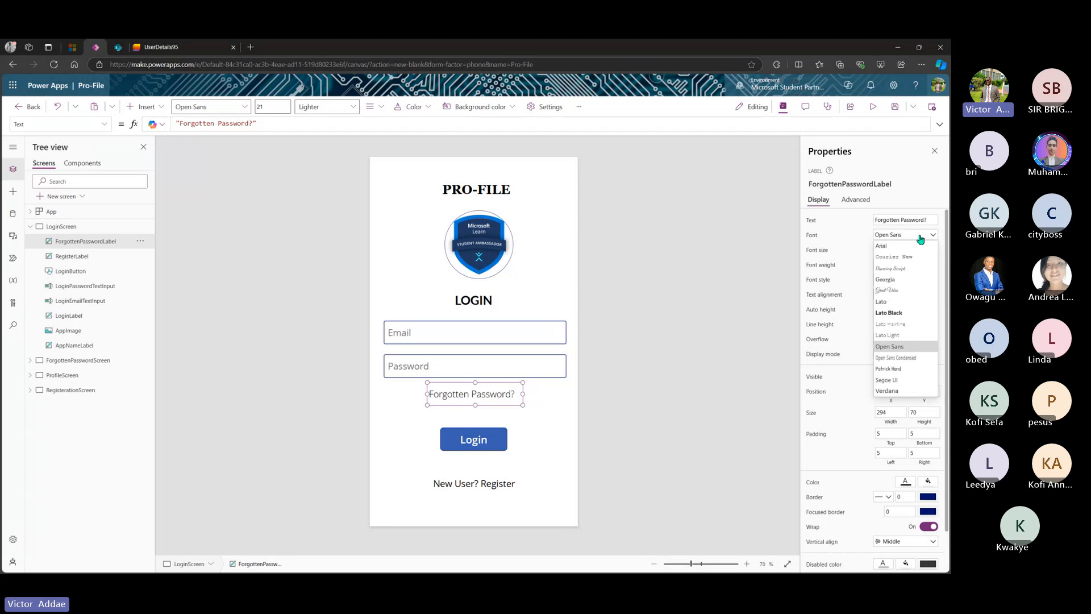
click(901, 336)
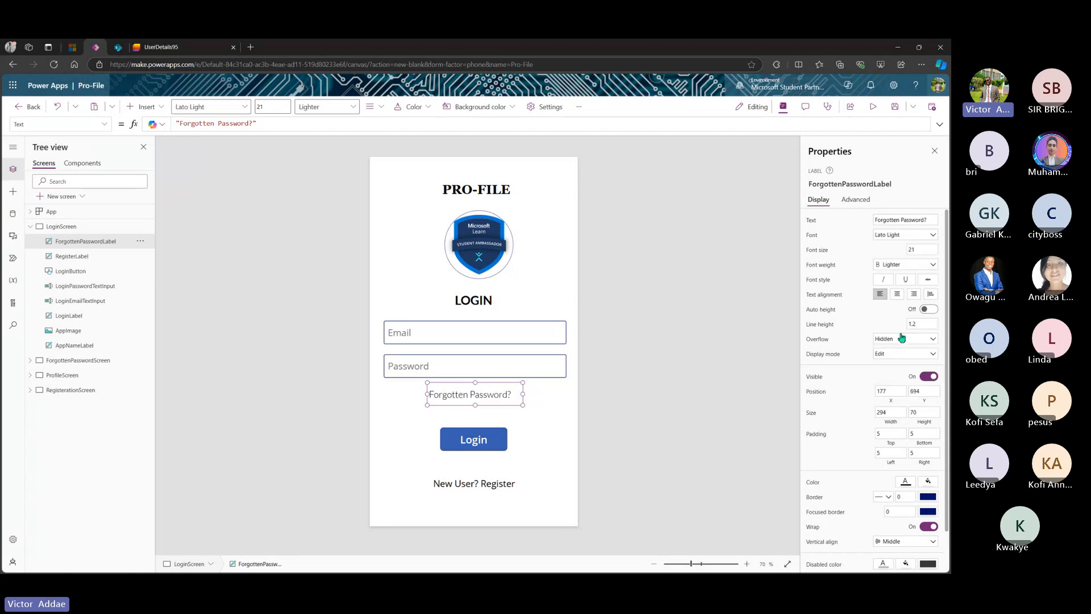
drag(524, 392, 489, 400)
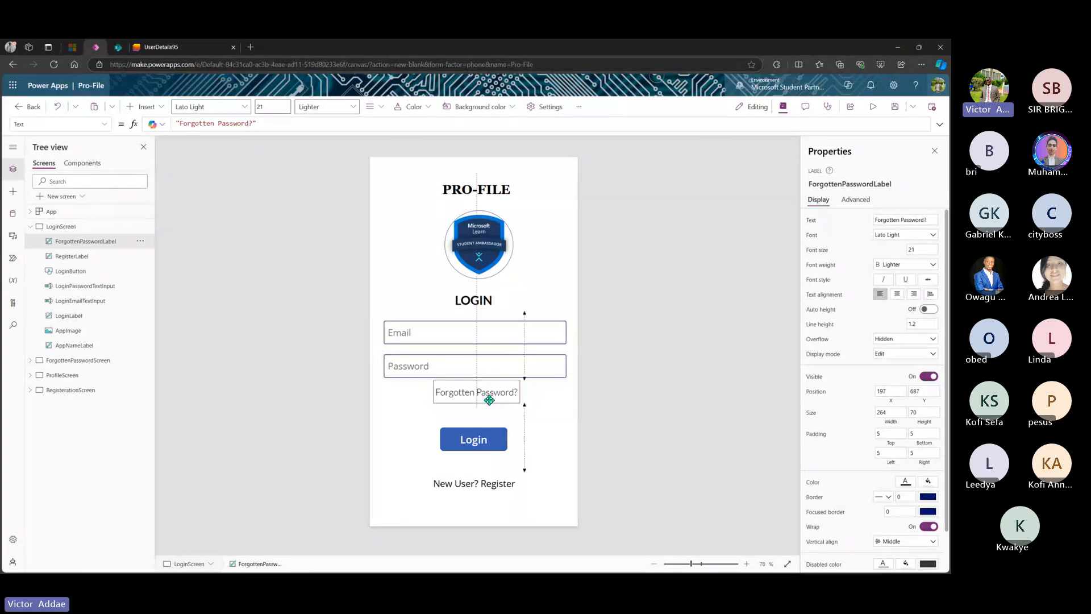
click(538, 407)
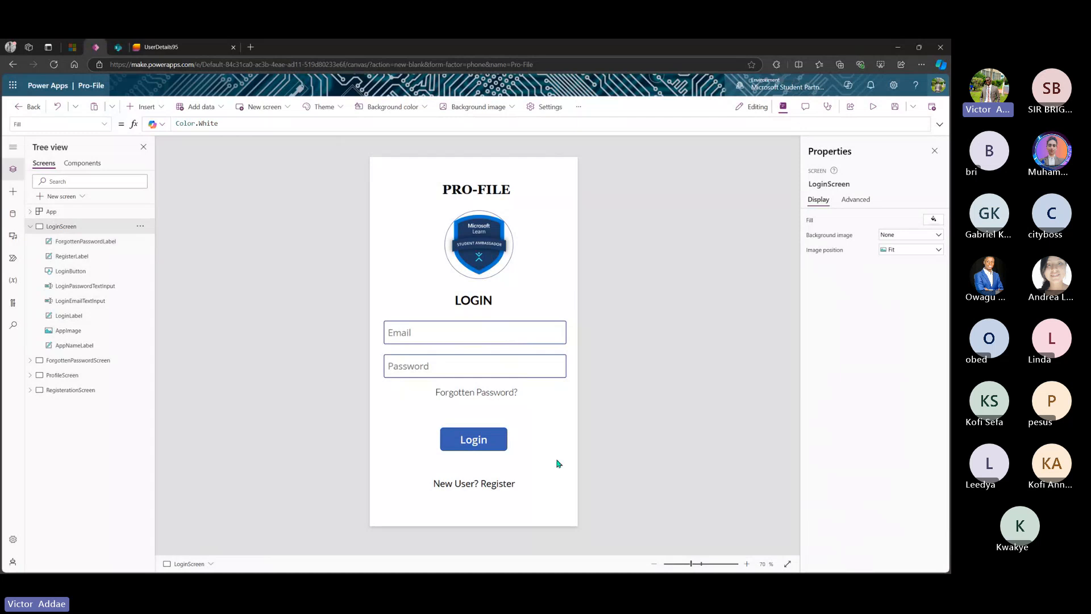
- Nudge the Login button and New User? Register text into better vertical spacing
drag(473, 442, 478, 427)
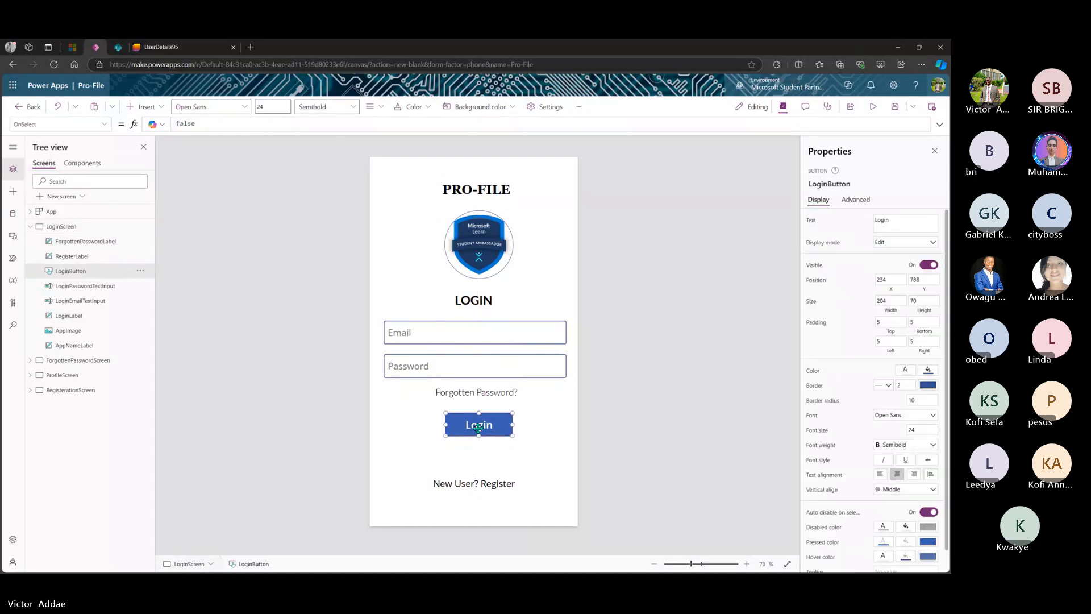
drag(476, 486, 475, 483)
drag(478, 429, 477, 437)
- Make New User? Register underlined, Lighter weight Lato Light text
click(489, 480)
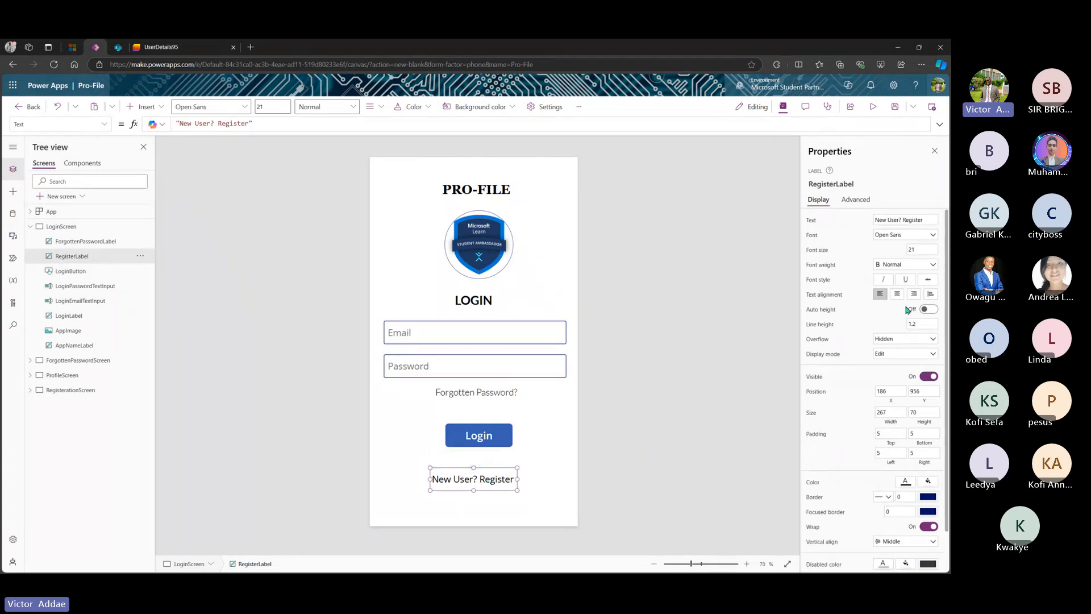
scroll(885, 294, up, 2)
scroll(886, 294, down, 2)
click(906, 264)
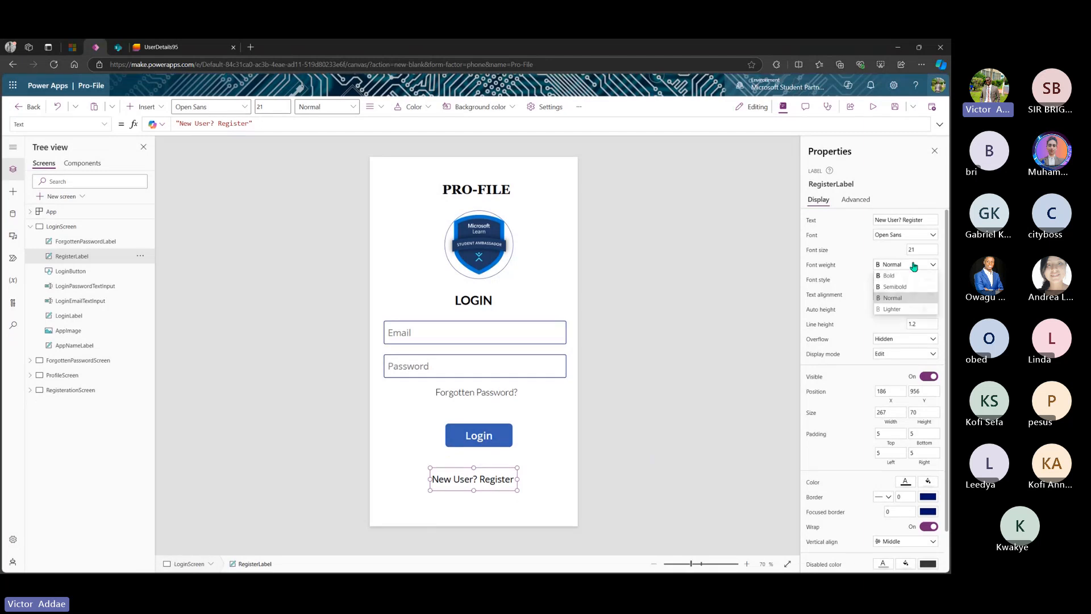
click(891, 309)
click(912, 234)
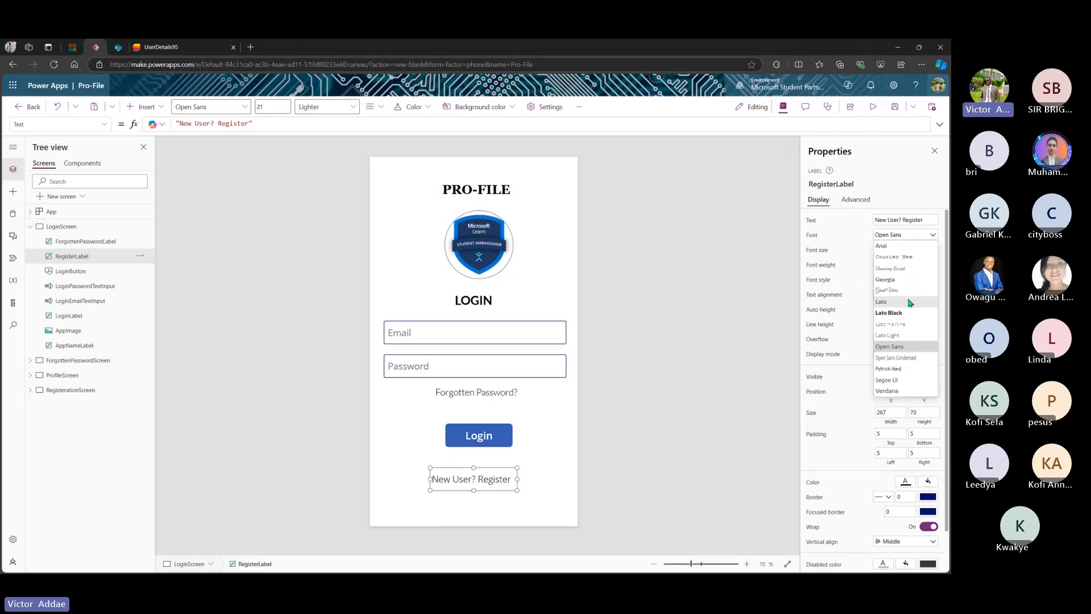
click(892, 335)
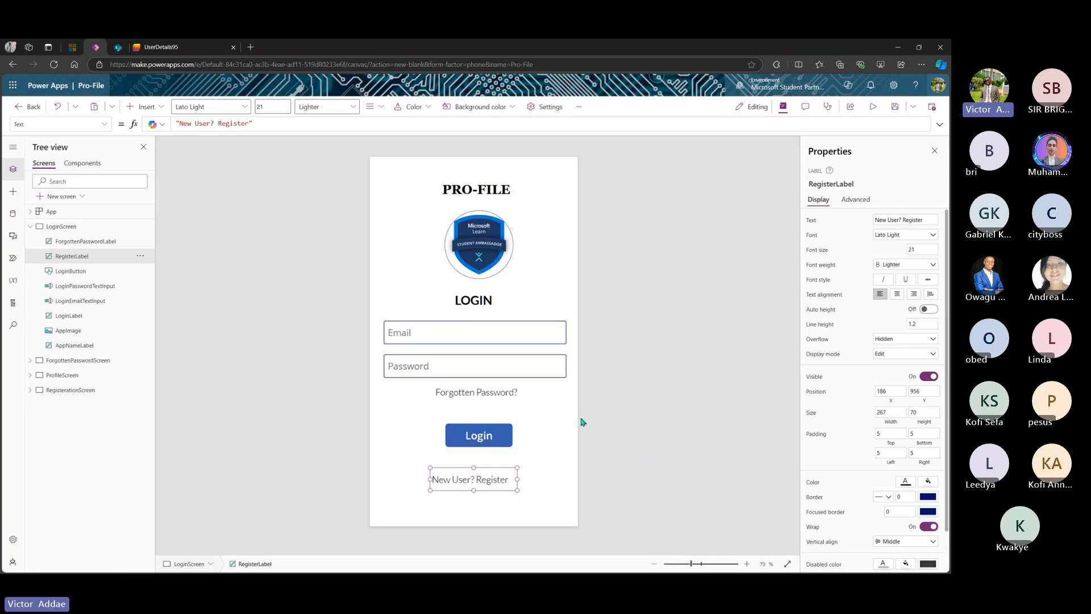
click(904, 279)
click(544, 470)
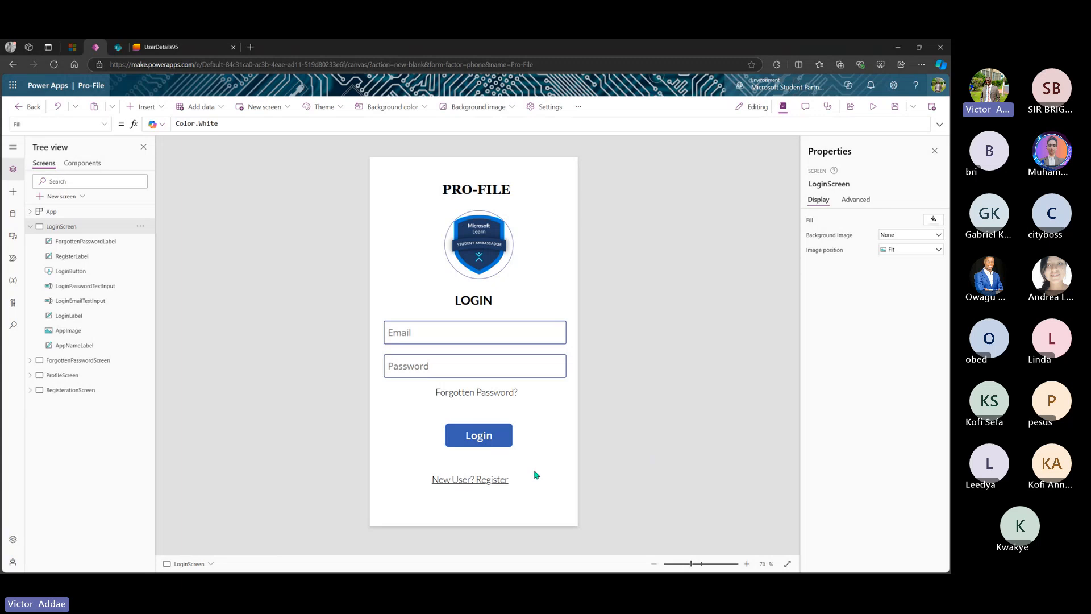
click(482, 479)
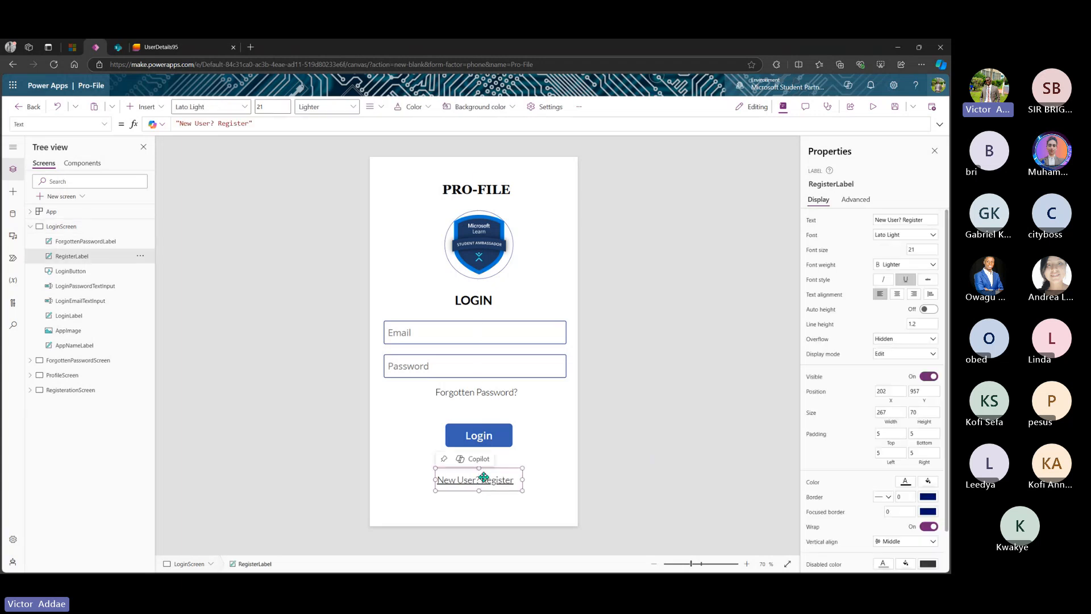
click(544, 483)
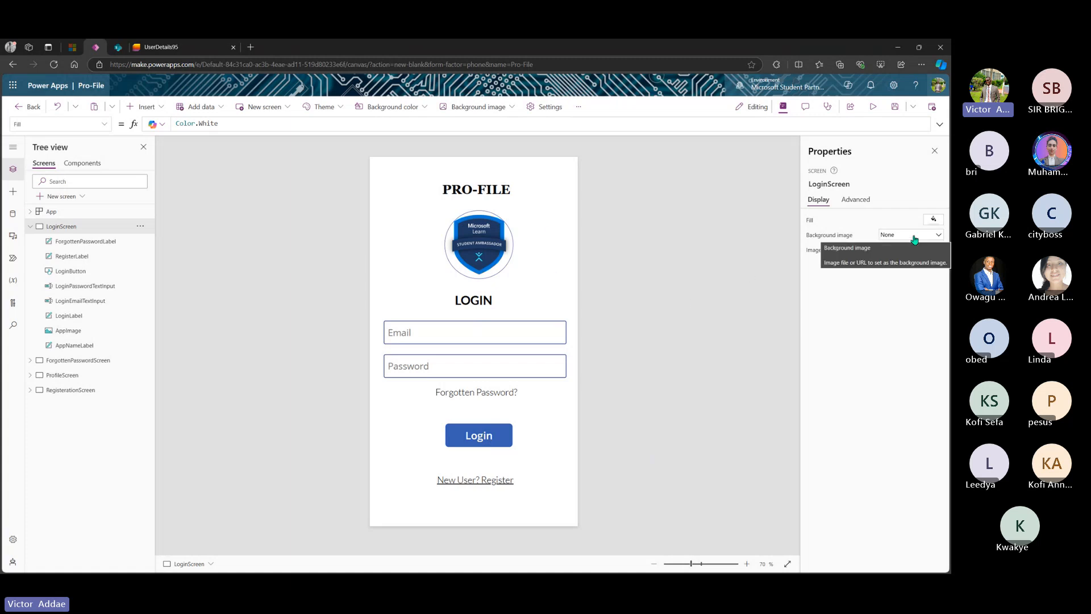
- Give the login screen a pale blue-grey fill, RGBA(241, 244, 249, 1)
click(934, 219)
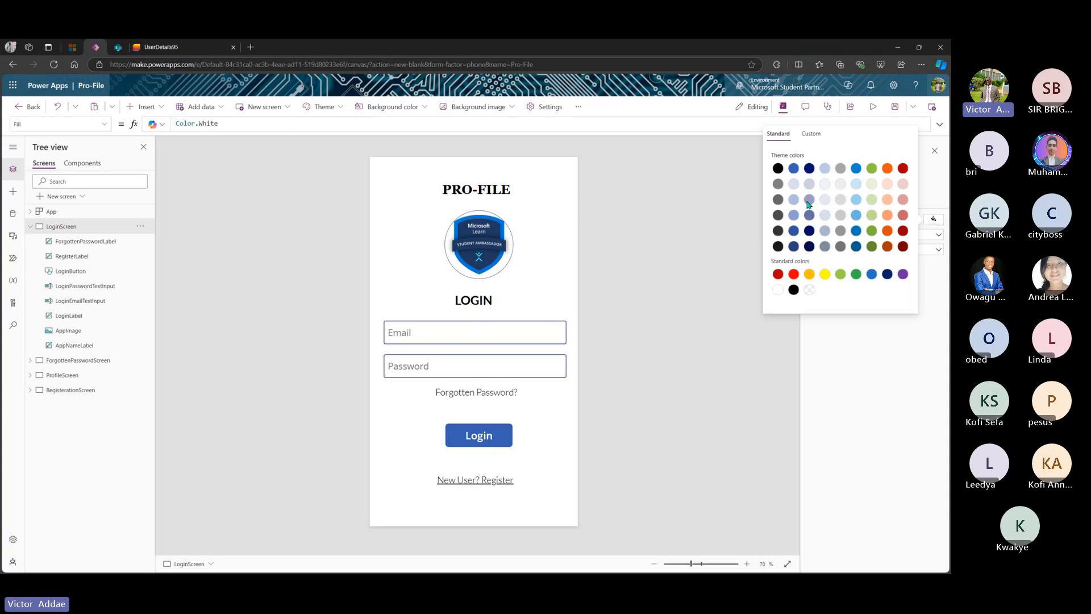
click(824, 186)
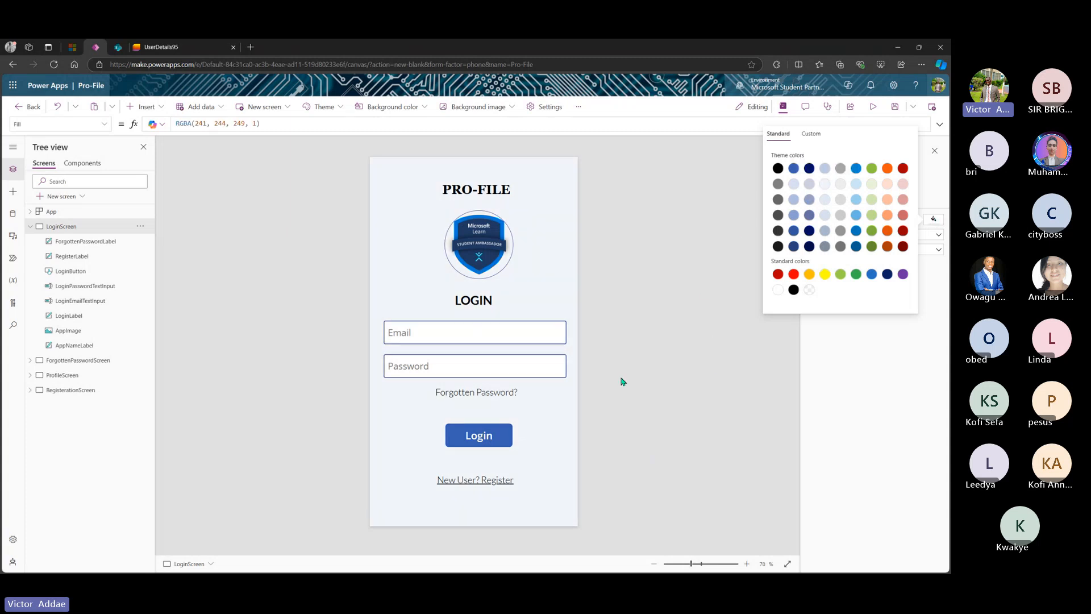
click(554, 463)
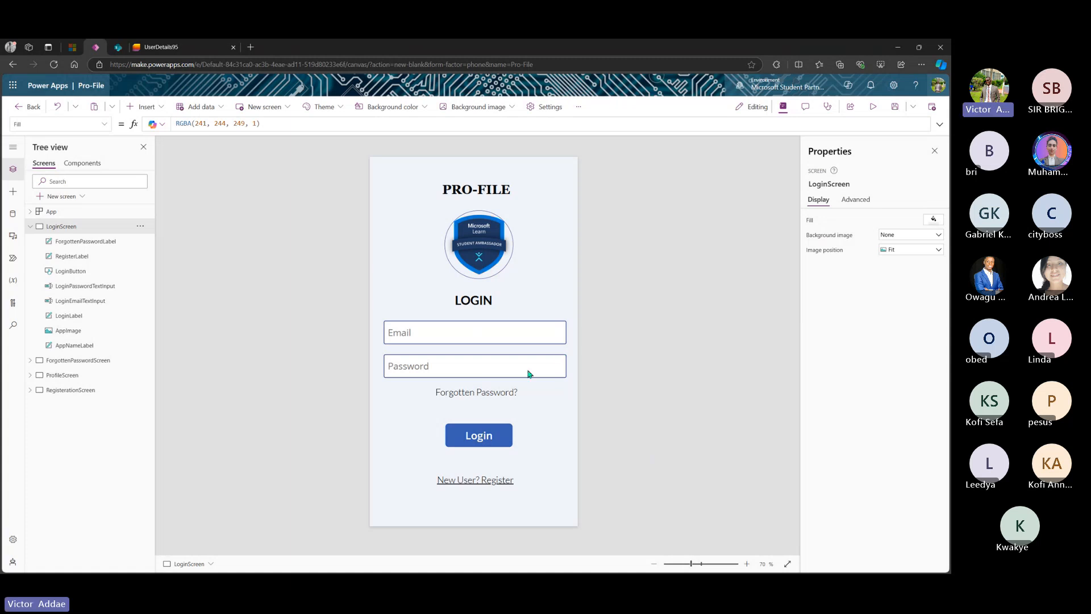
- Change the Password input's Mode from Single line to Password so it masks typed characters
click(503, 335)
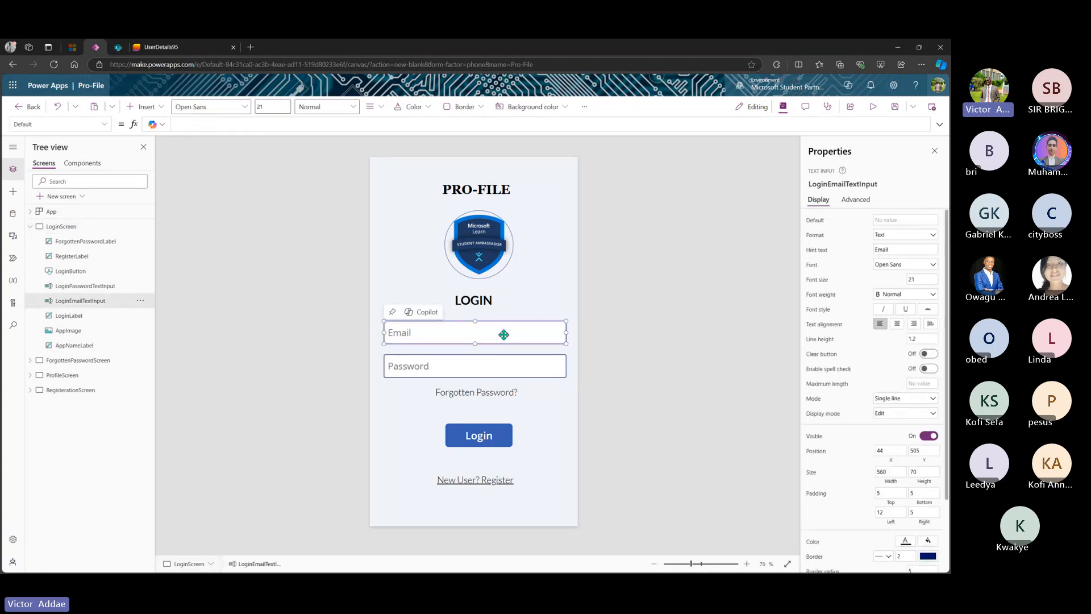
click(482, 363)
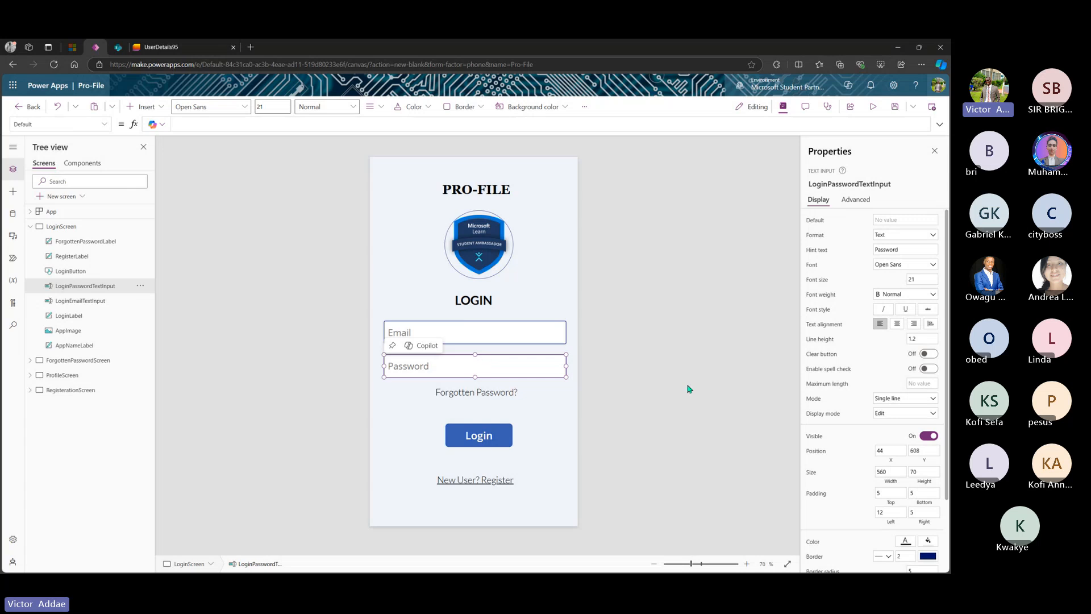
click(898, 414)
click(898, 417)
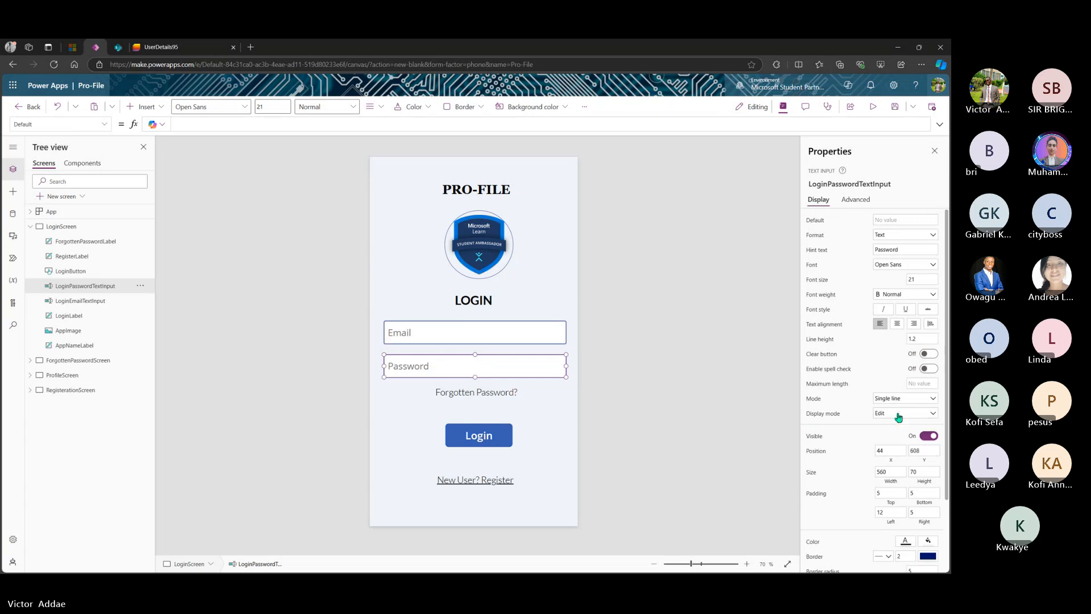
scroll(852, 409, down, 3)
scroll(852, 409, down, 1)
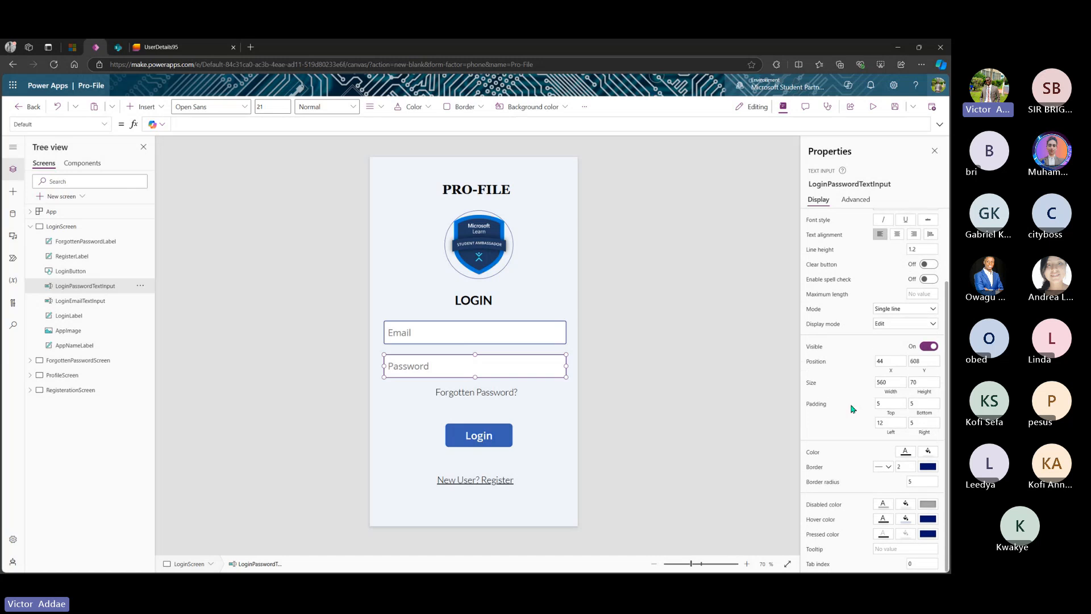
scroll(851, 408, up, 2)
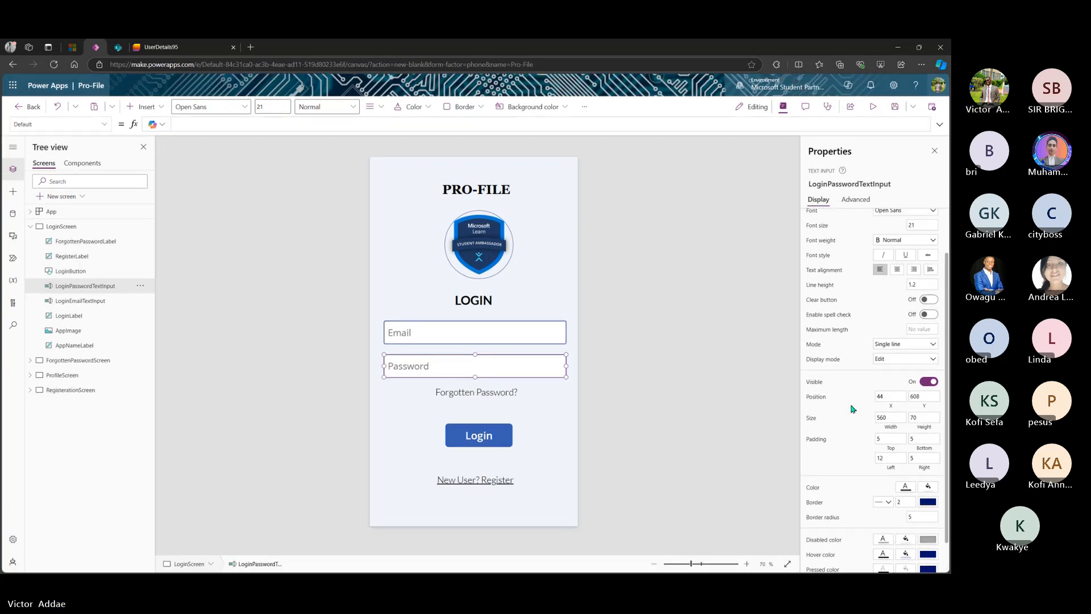
click(909, 353)
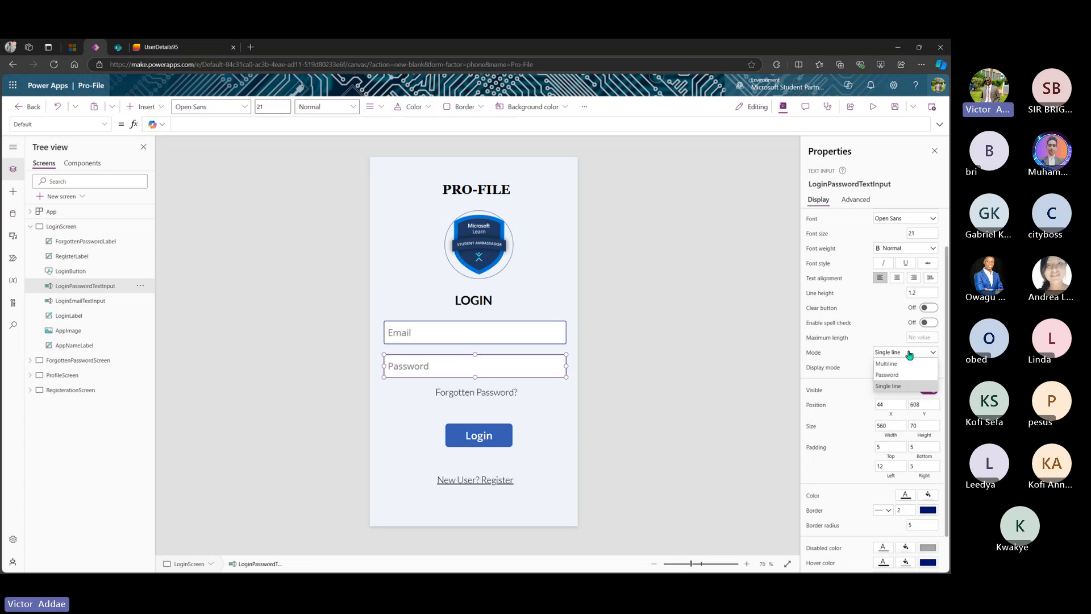
click(893, 375)
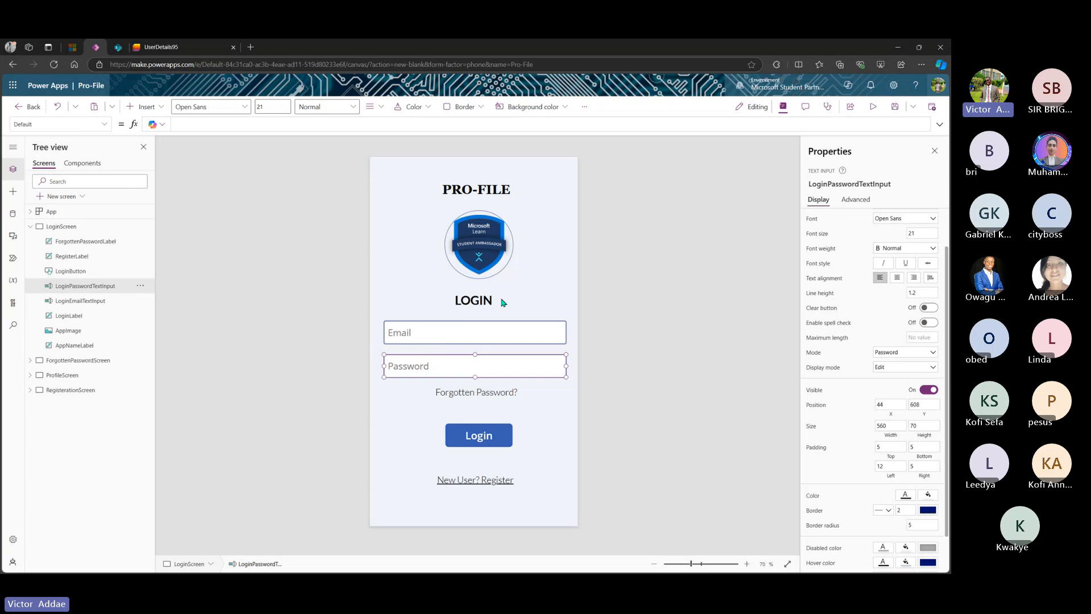
click(475, 395)
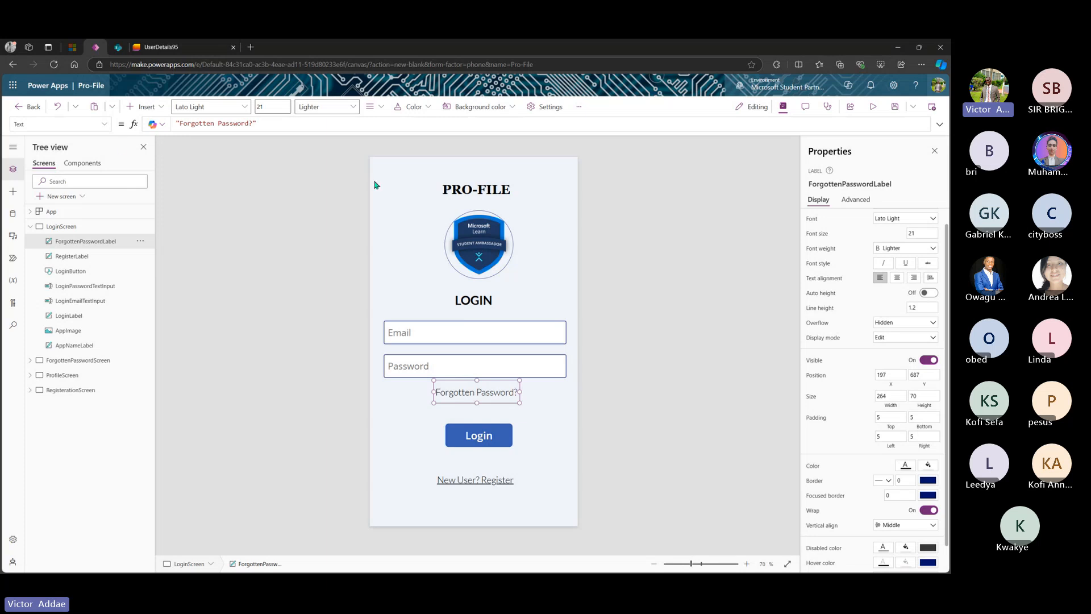
- Set the Forgotten Password? label's OnSelect to Navigate(ForgottenPasswordScreen, ScreenTransition.Fade)
click(104, 126)
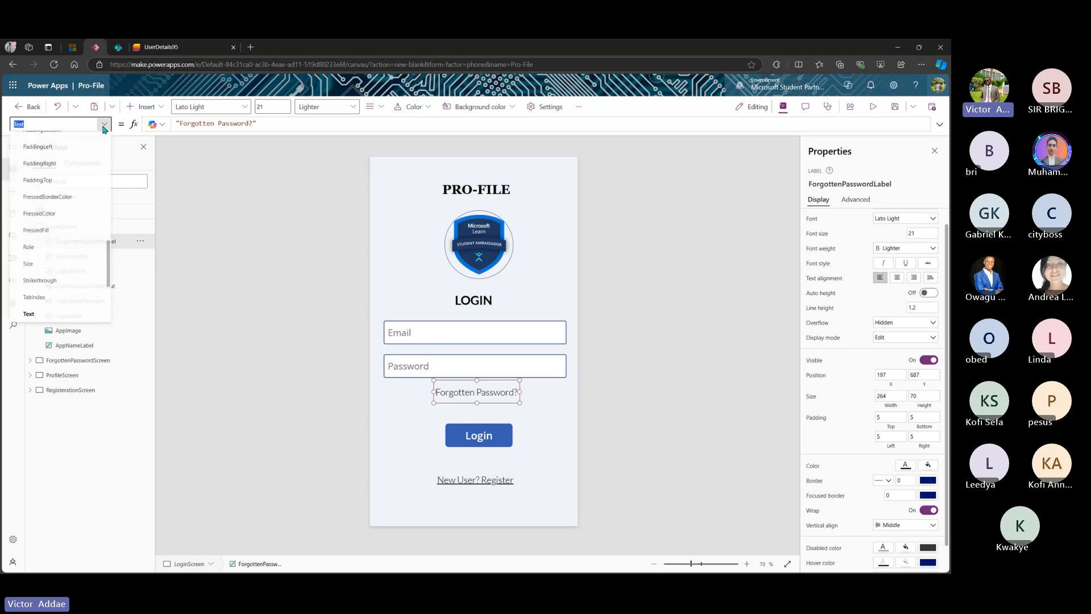
scroll(54, 213, up, 3)
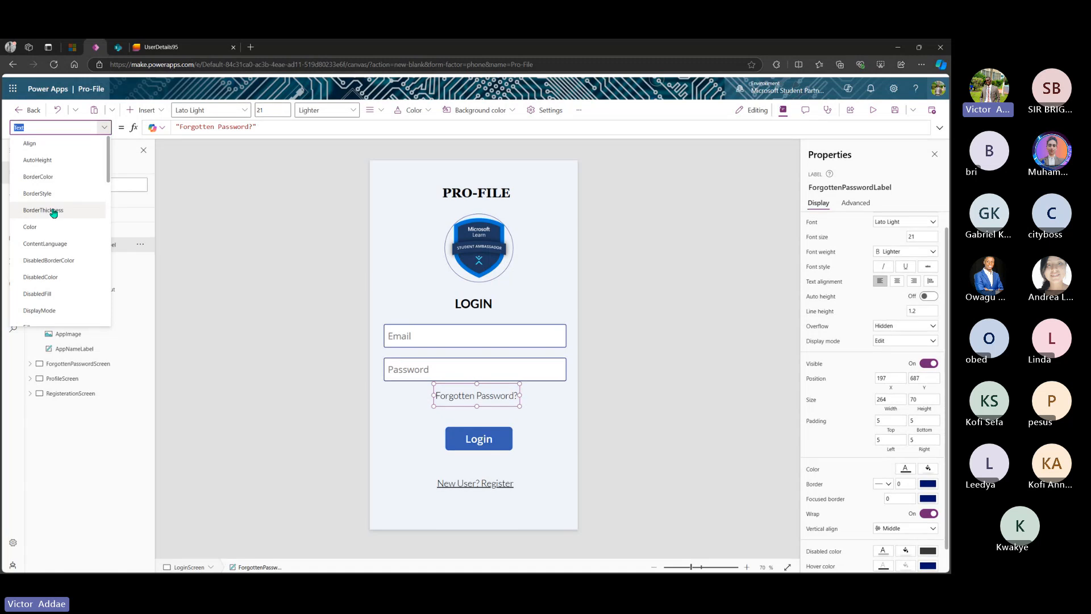
scroll(54, 213, down, 8)
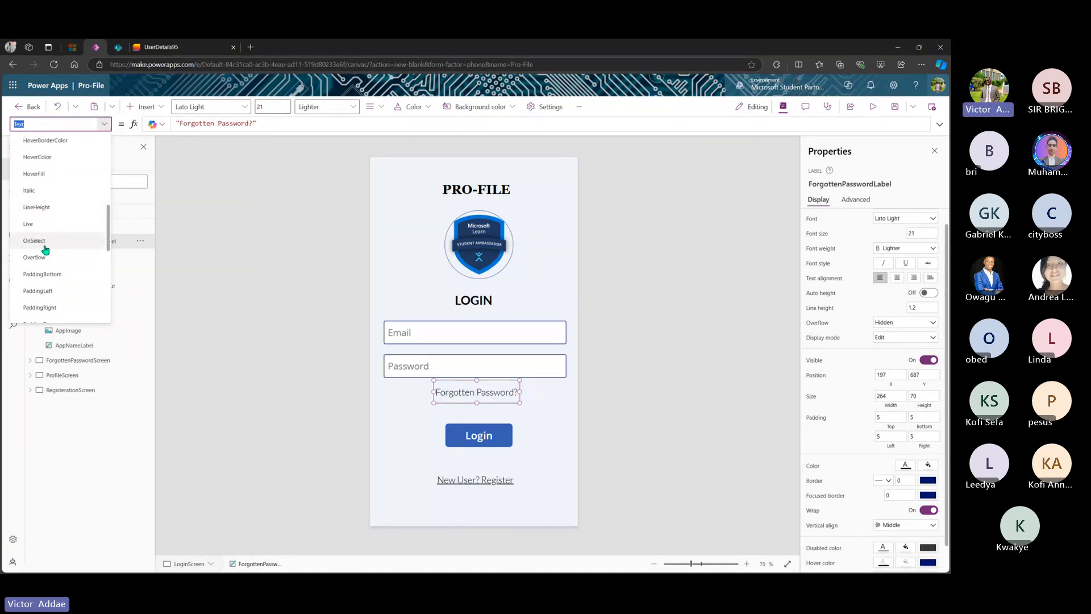
click(44, 248)
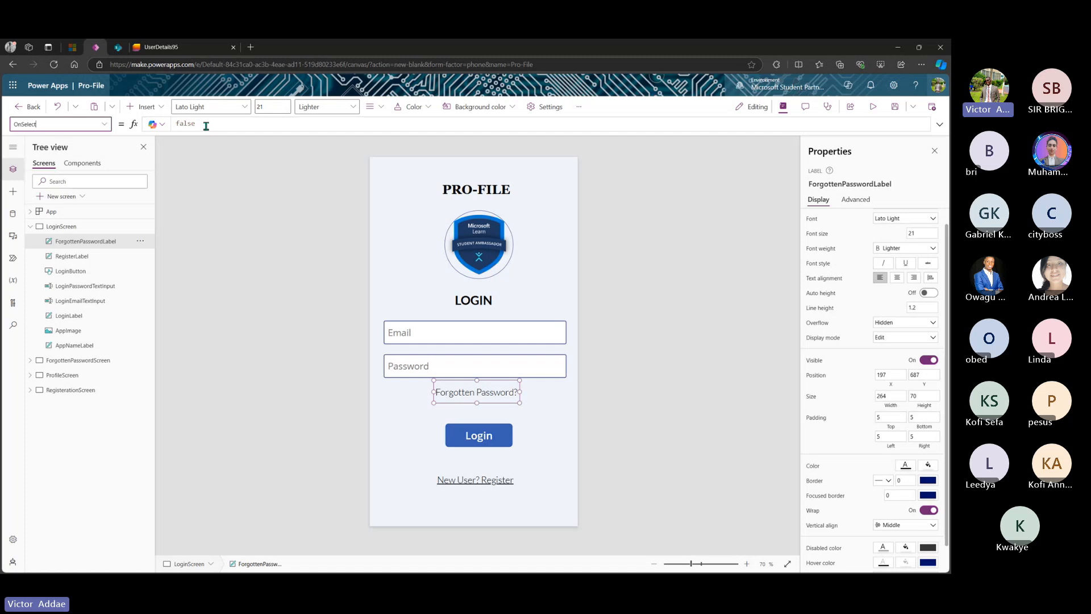
double_click(172, 124)
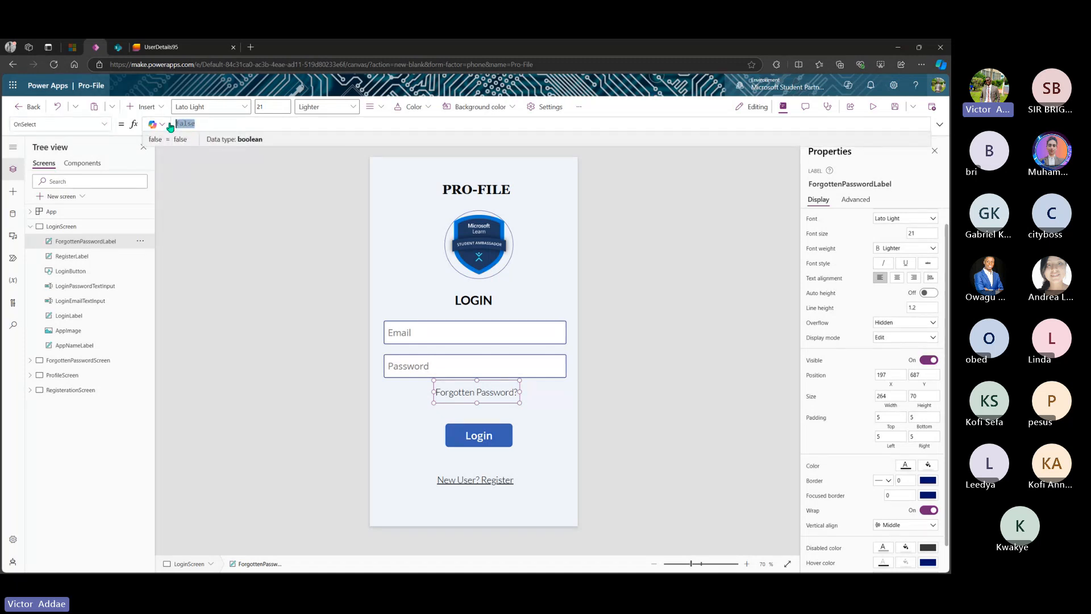
text(Navi)
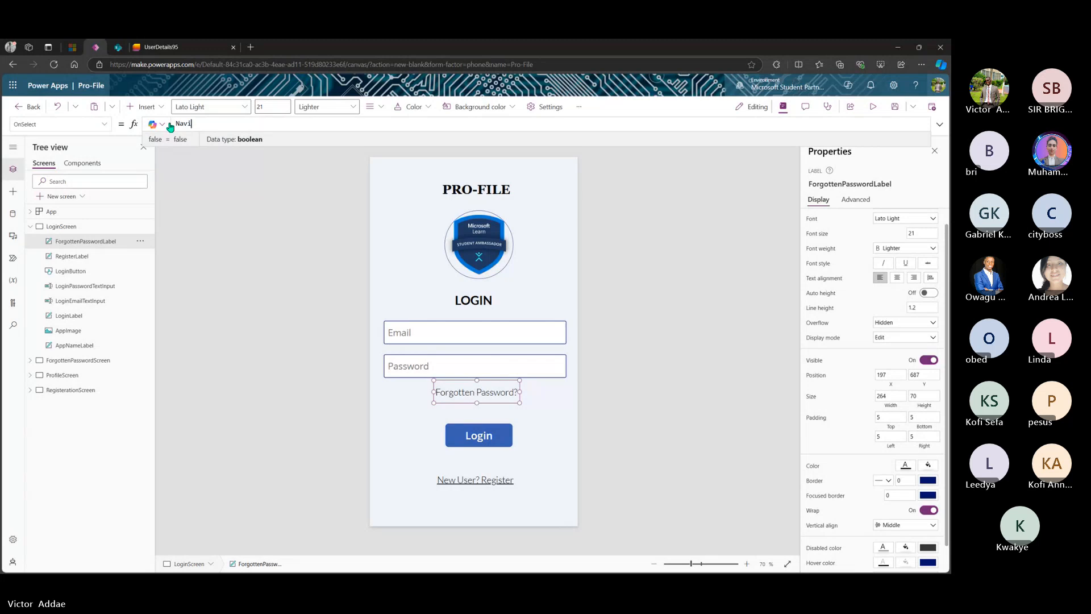
text(gate)
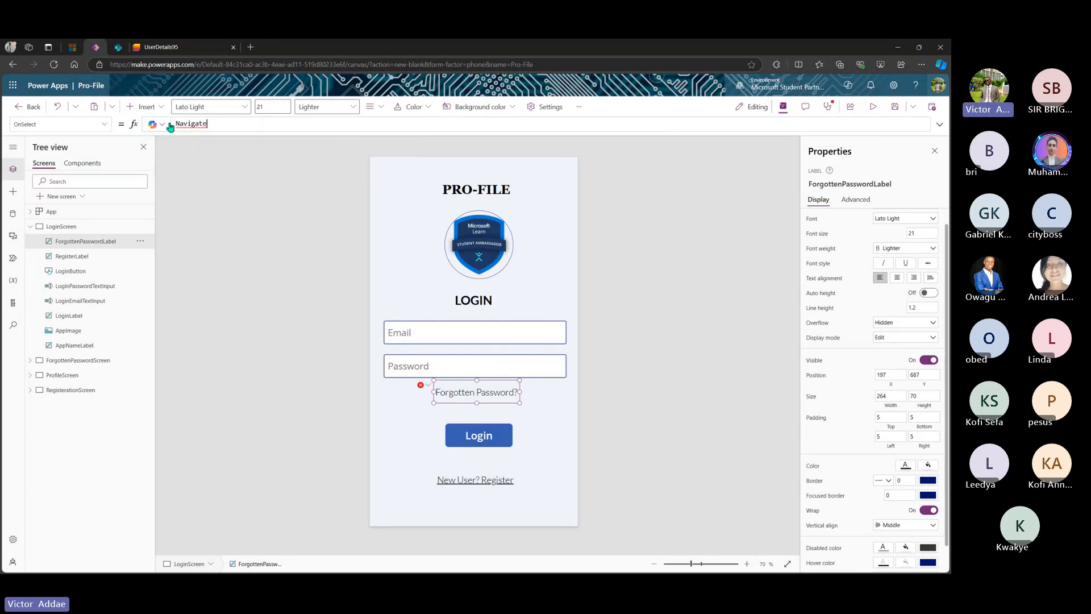
text(()
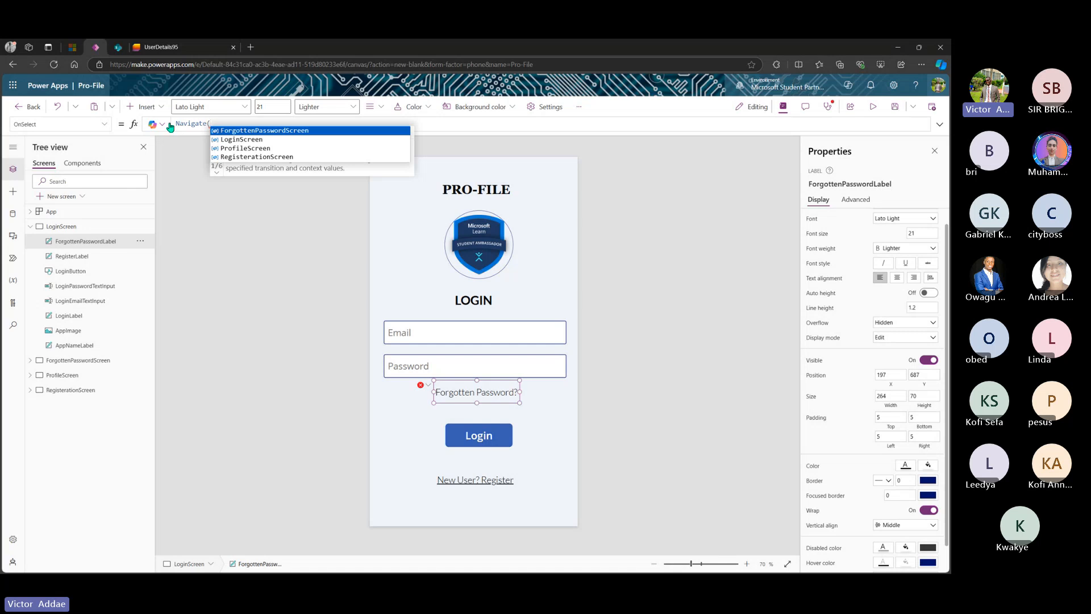
click(252, 131)
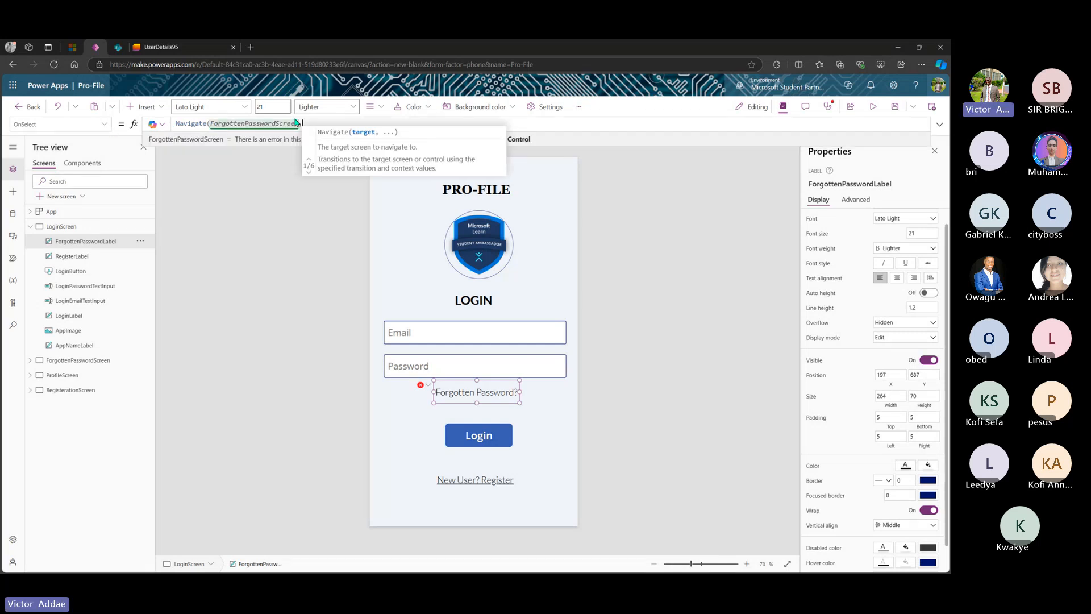
text(,)
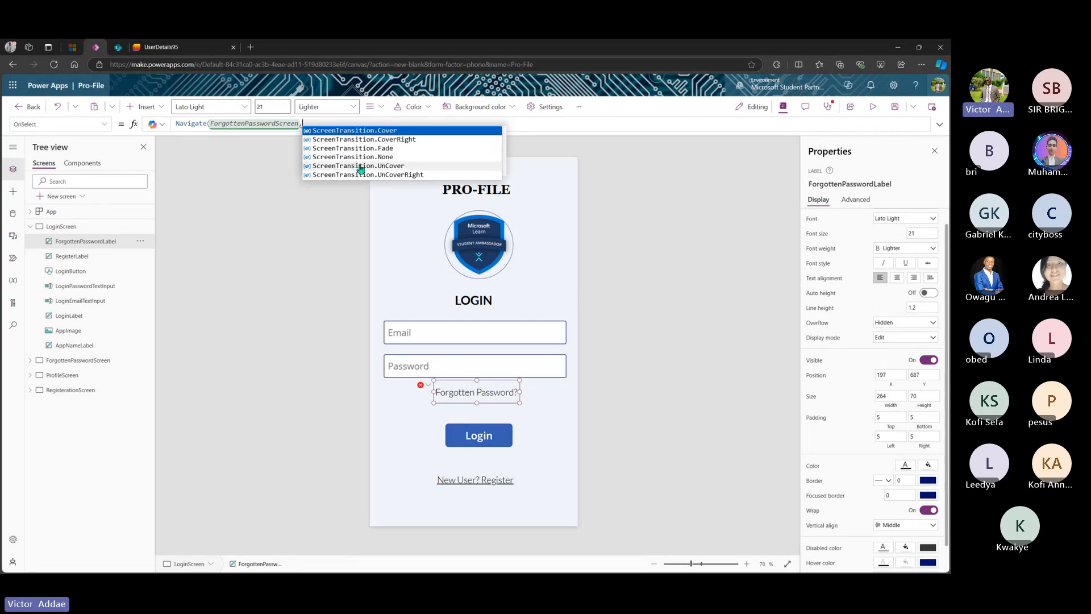
click(360, 148)
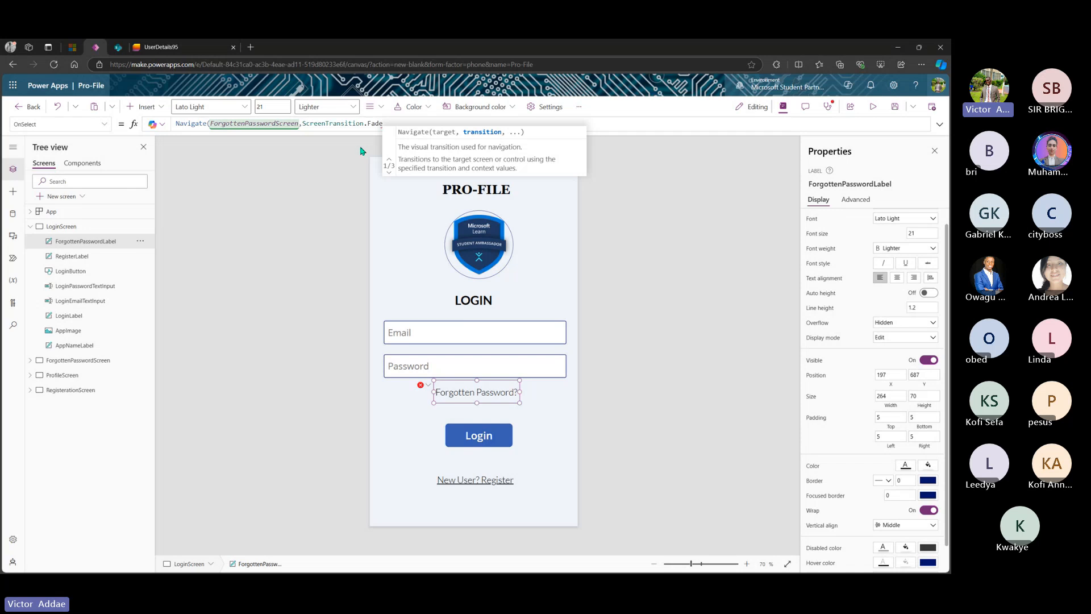
text())
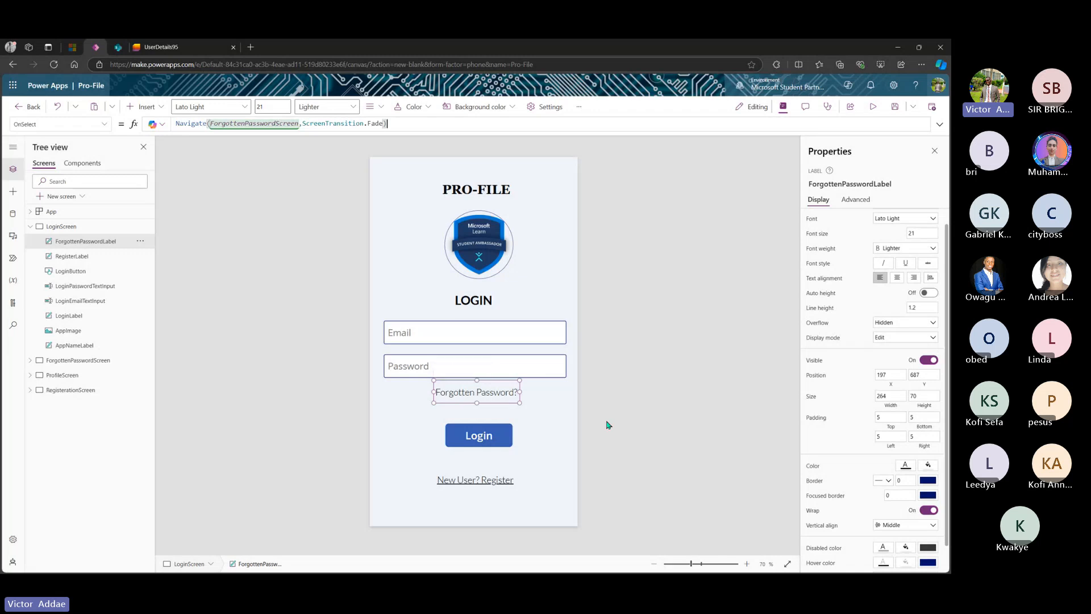
- Set ResetPasswordBackIcon's OnSelect to Navigate(LoginScreen, ScreenTransition.UnCoverRight) on ForgottenPasswordScreen
alt+click(481, 396)
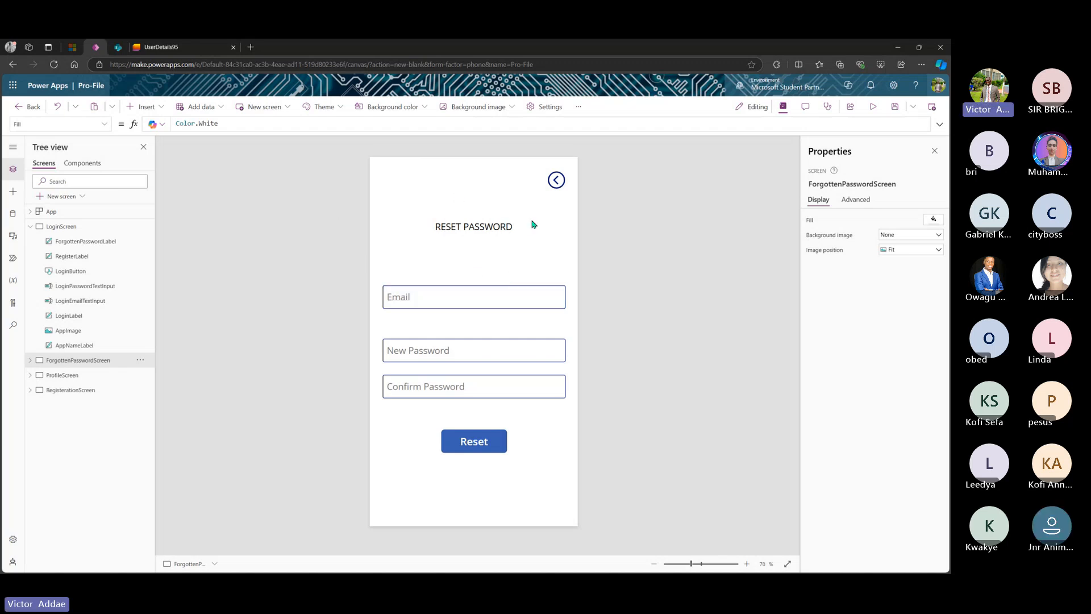
click(557, 180)
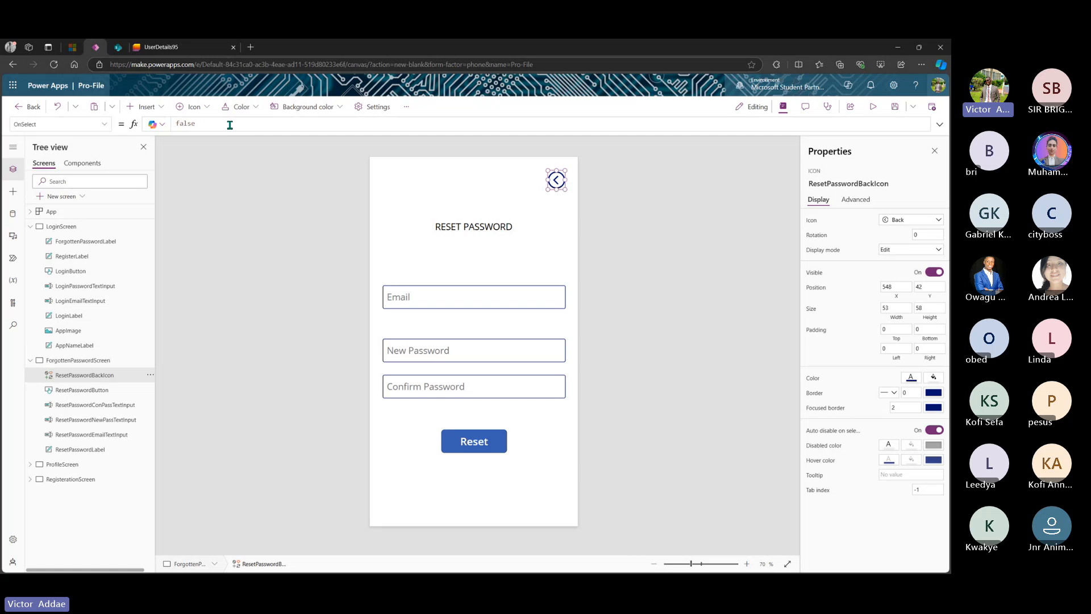
drag(230, 124, 171, 125)
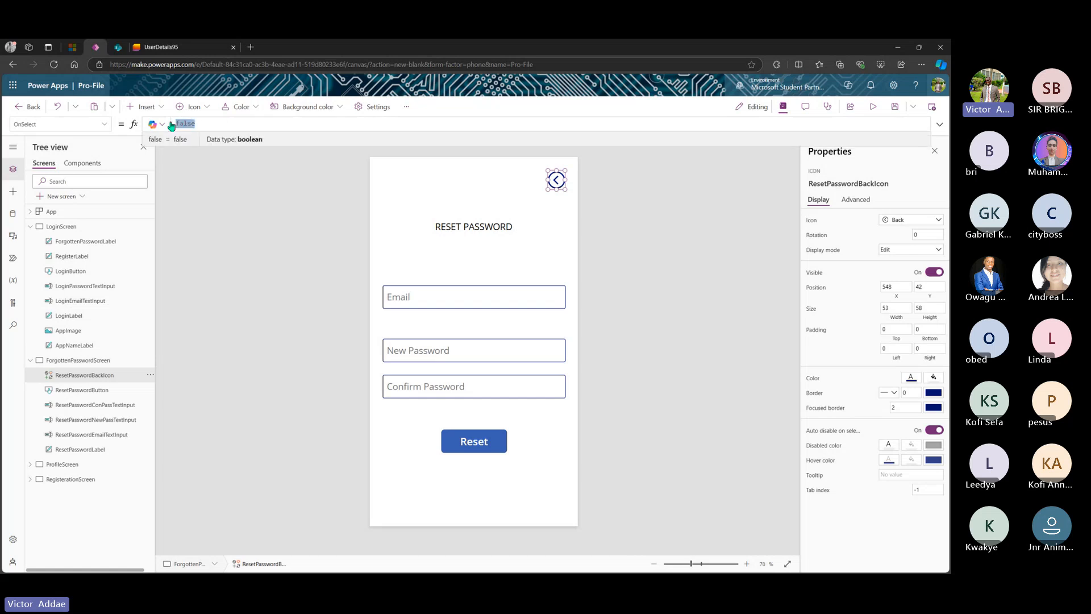
text(Navigat)
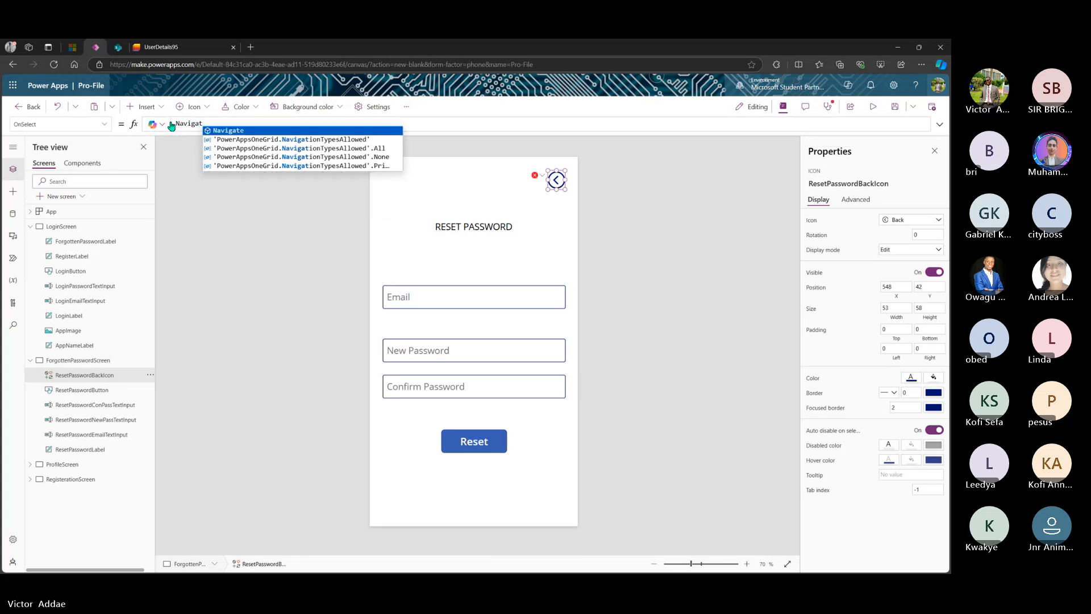
key(Tab)
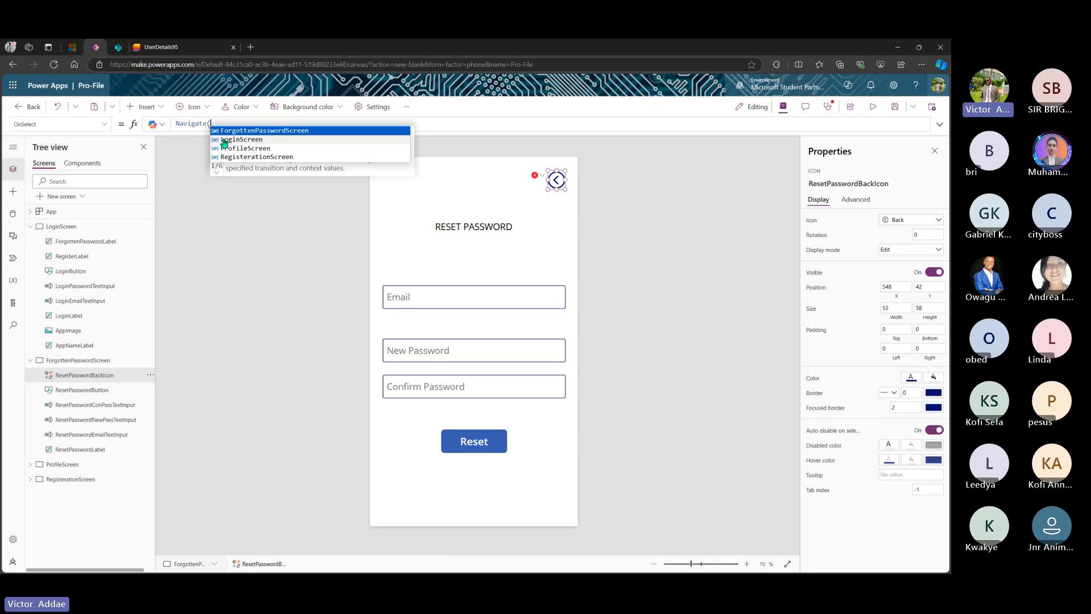
click(224, 140)
text(,)
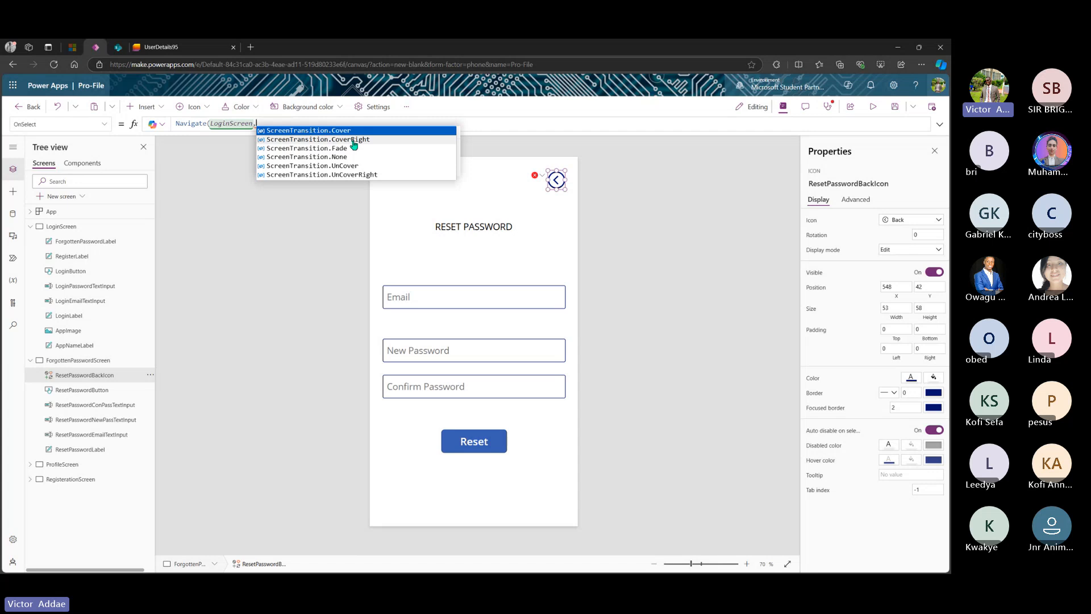
click(341, 175)
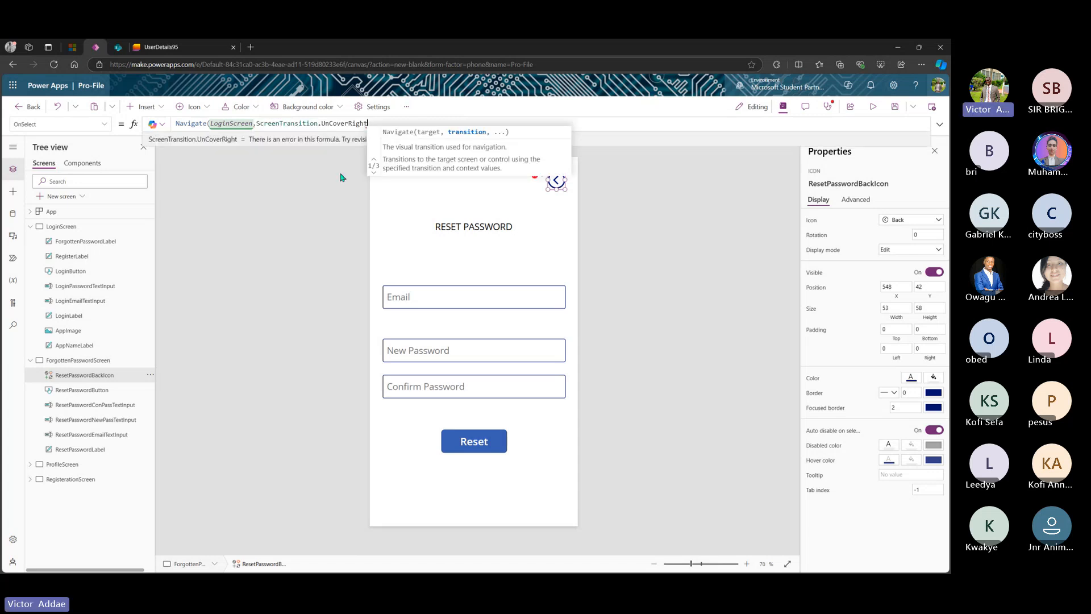
text())
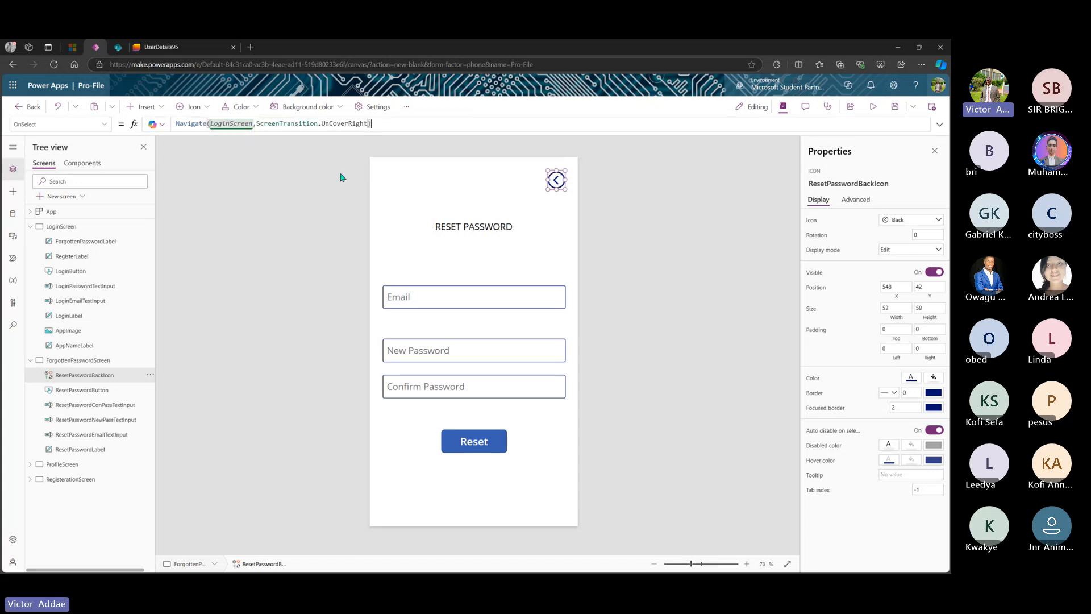
click(422, 302)
alt+click(557, 181)
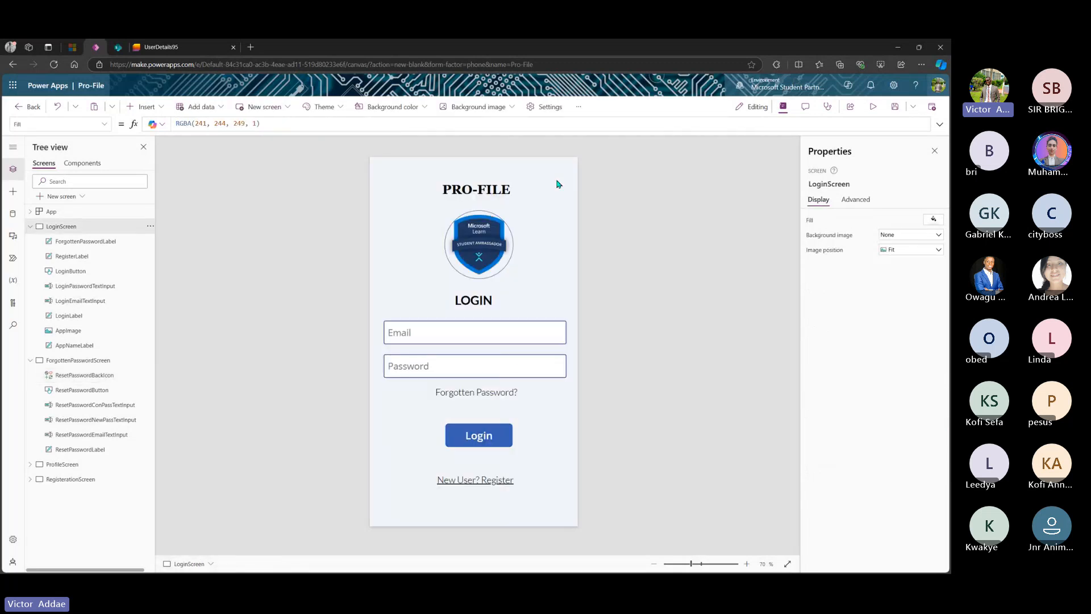
alt+click(463, 391)
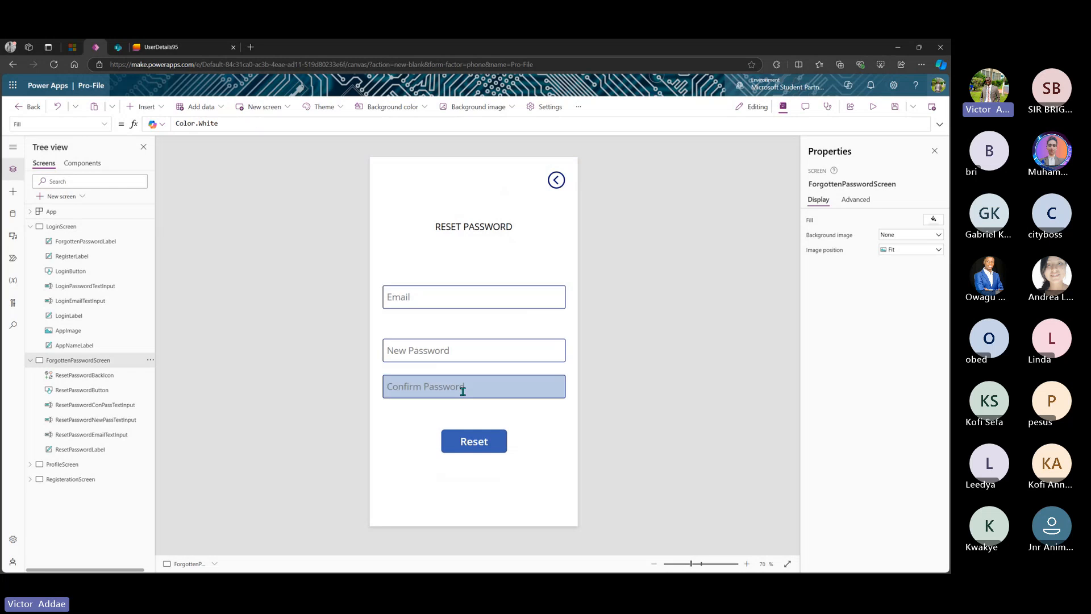
alt+click(558, 184)
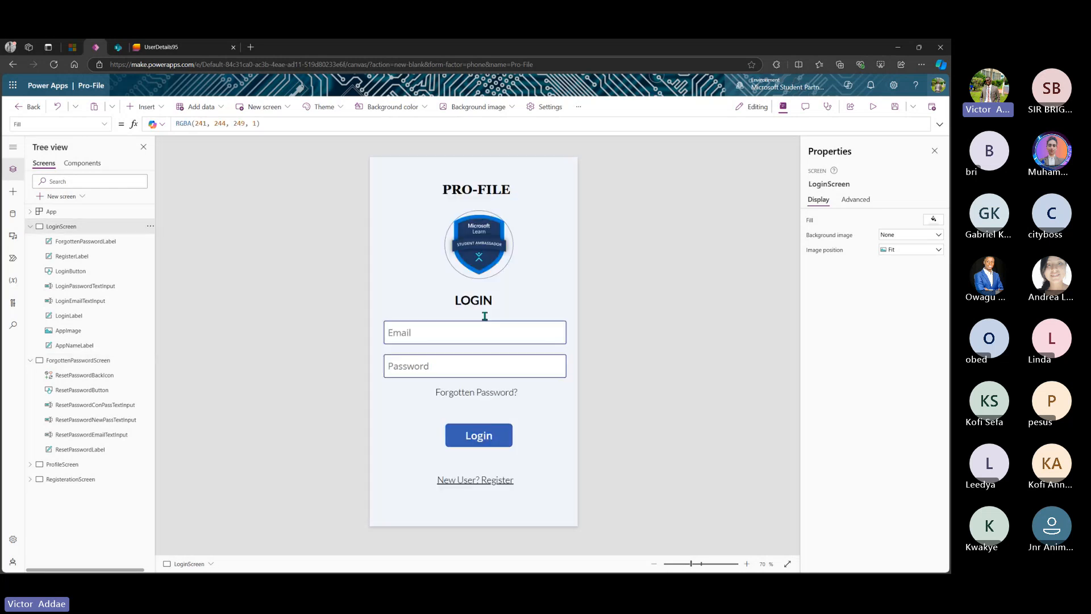
alt+click(476, 391)
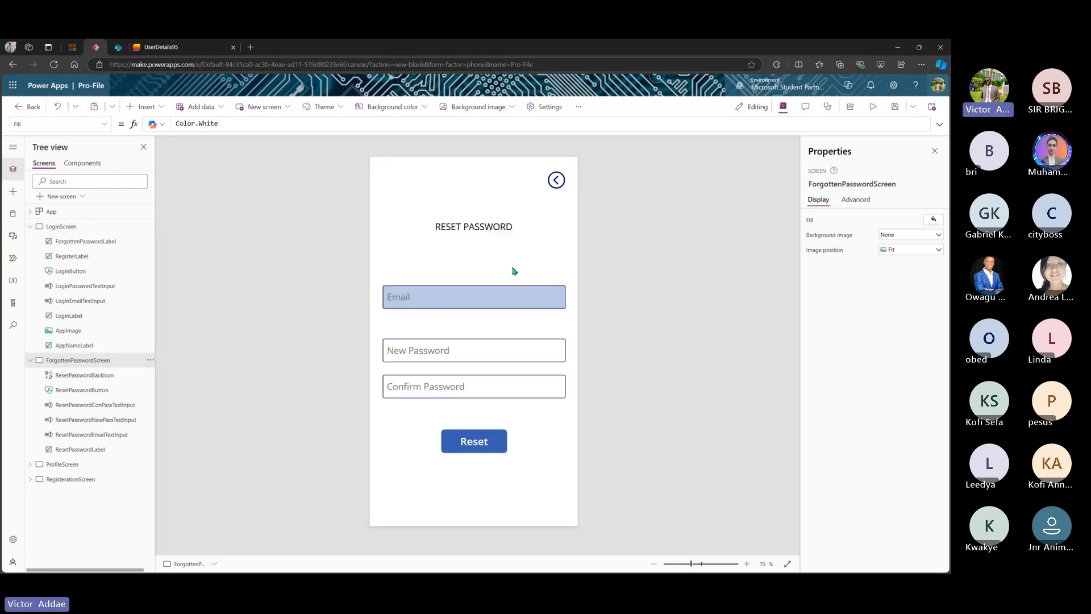
alt+click(556, 181)
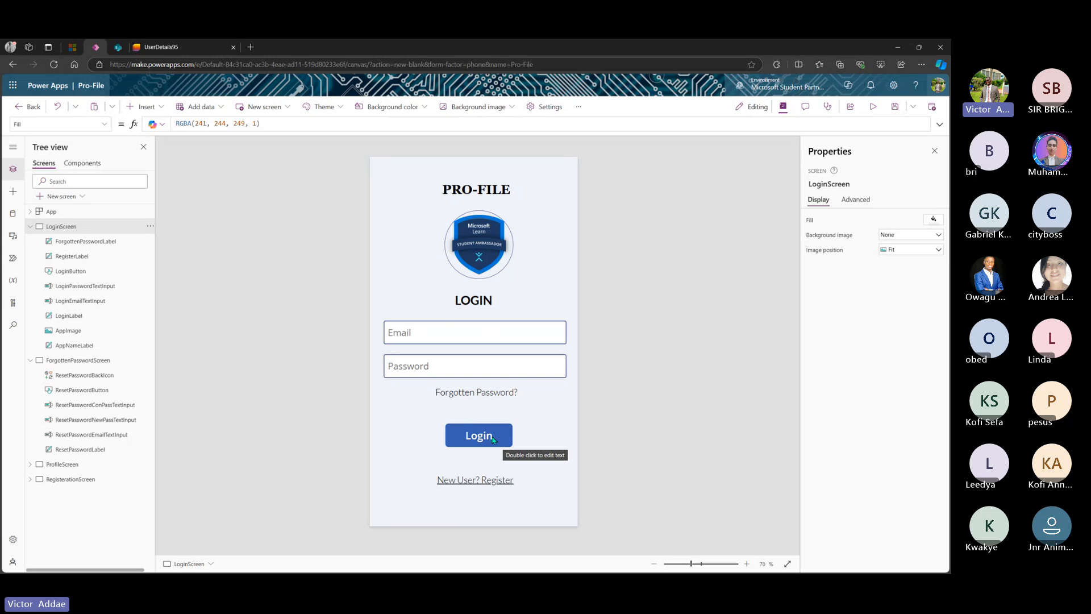
- Replace false in the Login button's OnSelect with Set(varUserInfo in an enlarged formula bar
click(476, 436)
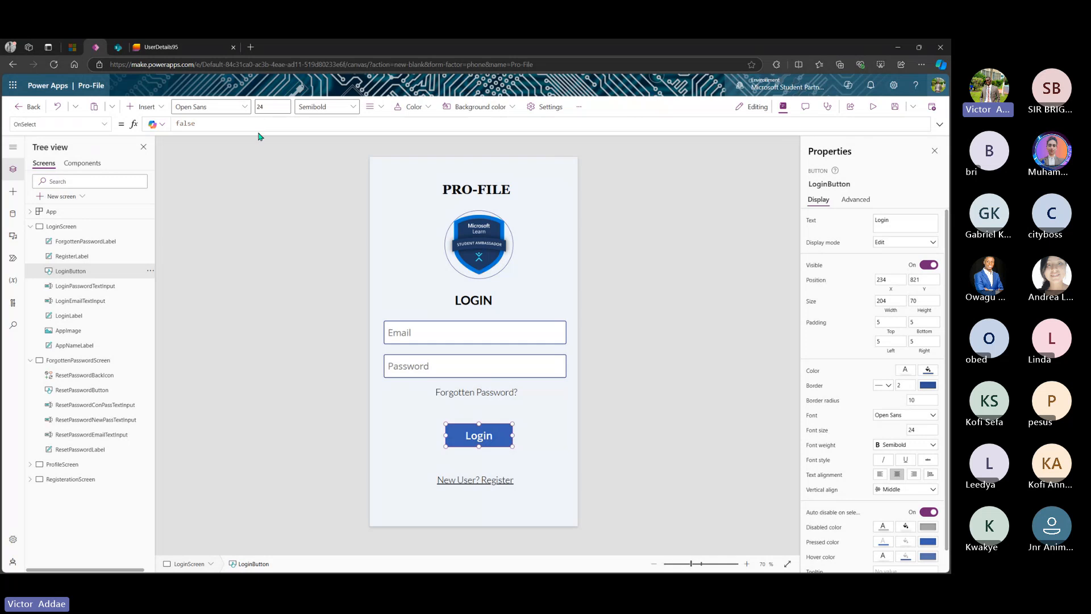
drag(258, 132, 259, 230)
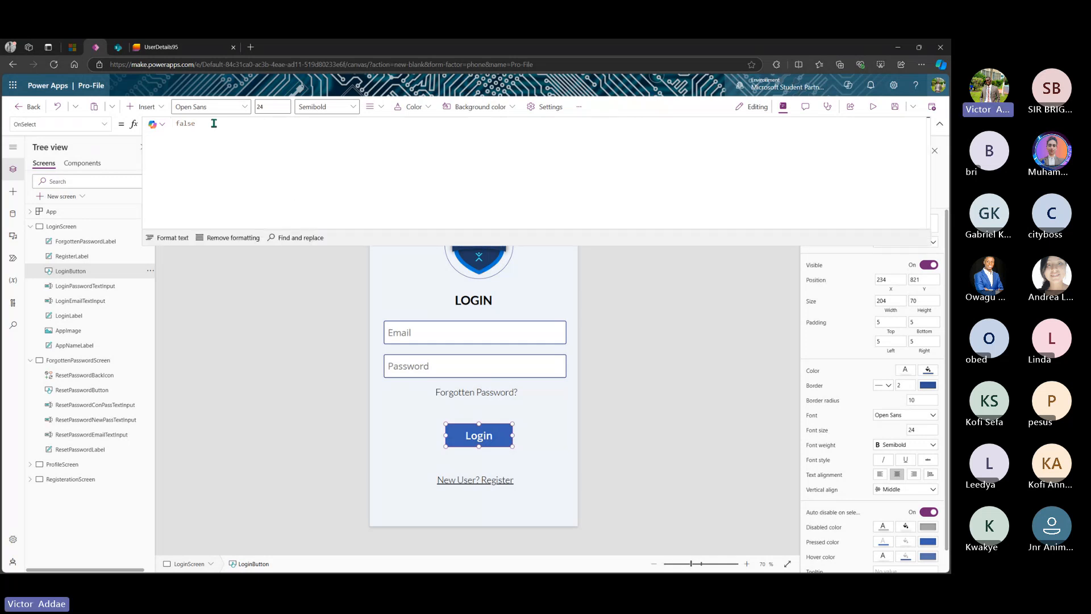
drag(214, 124, 171, 126)
key(BackSpace)
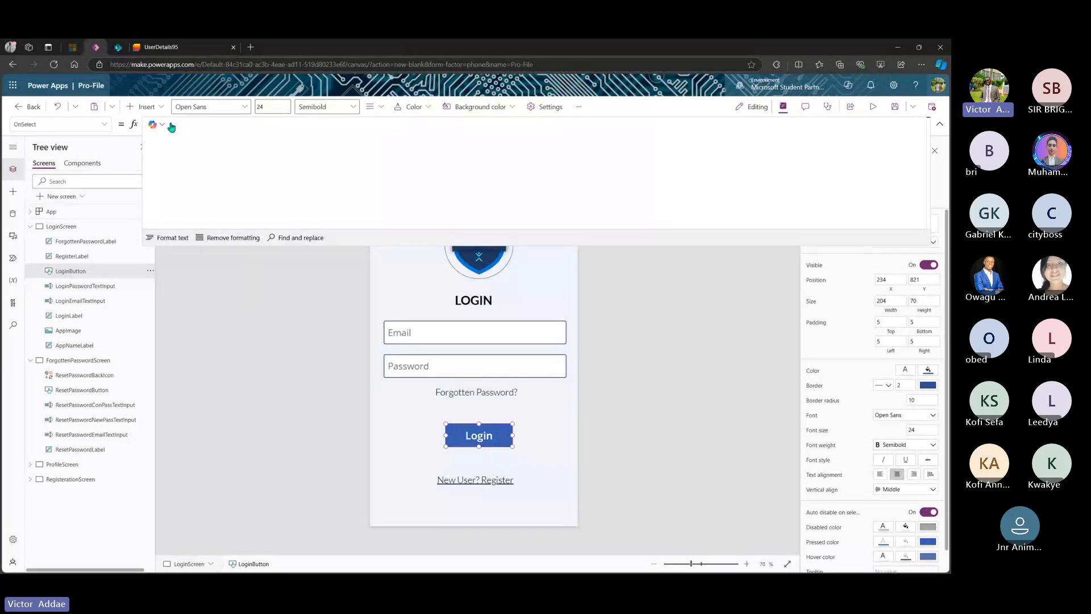
text(Set)
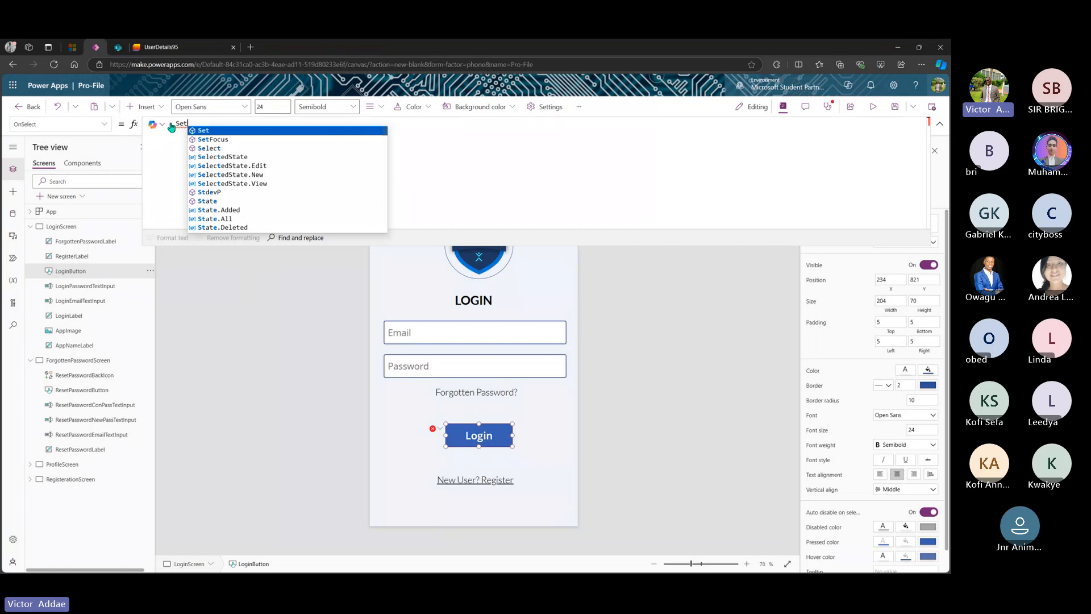
key(Return)
text(()
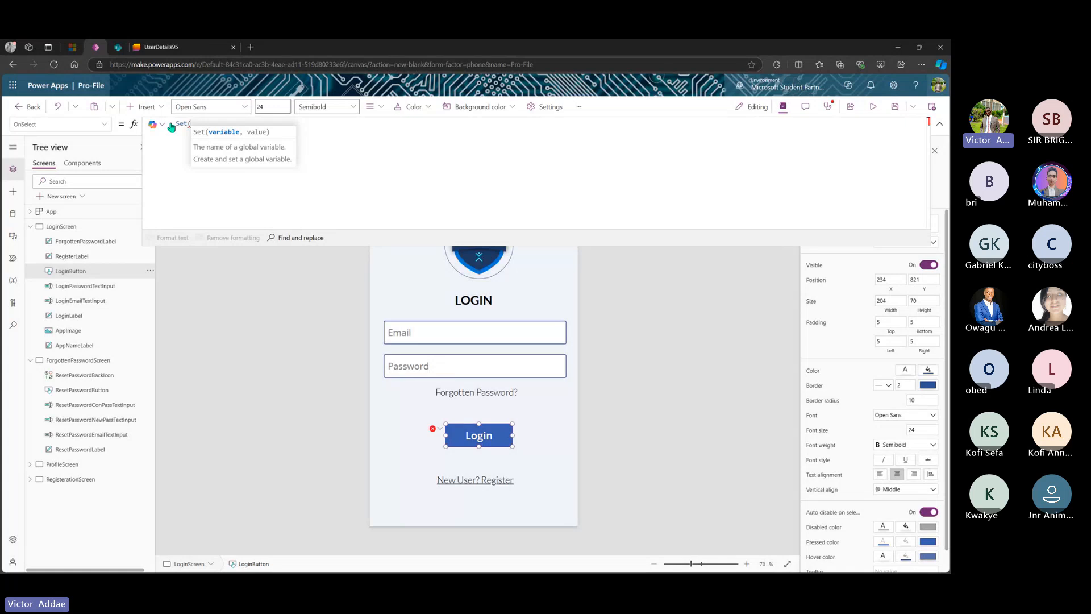
text(varUser)
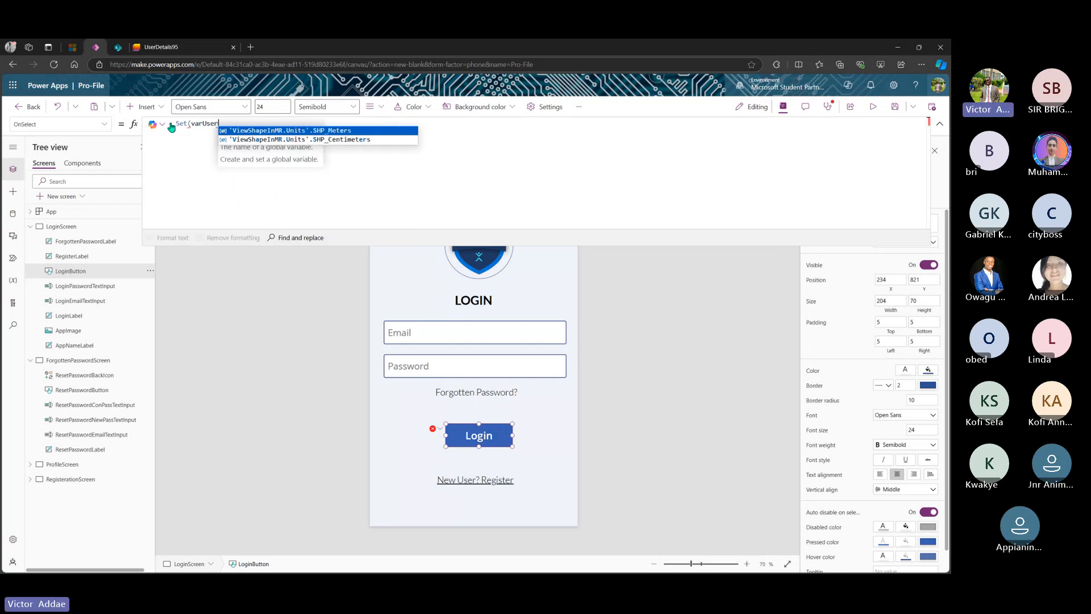
text(Info)
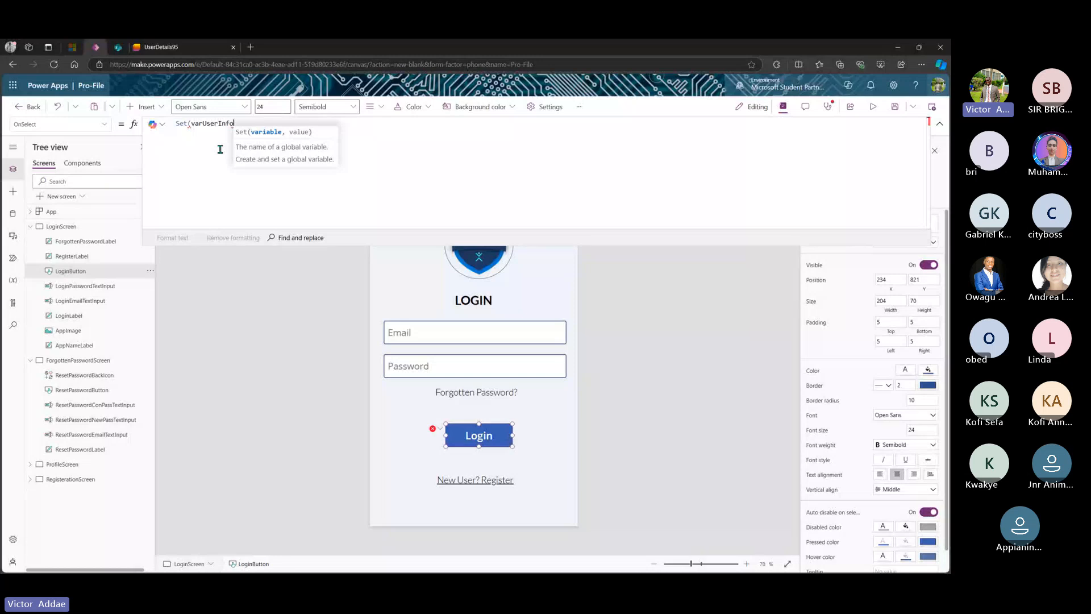
- Continue the formula with LookUp(UserDetails95, Email =
text(,)
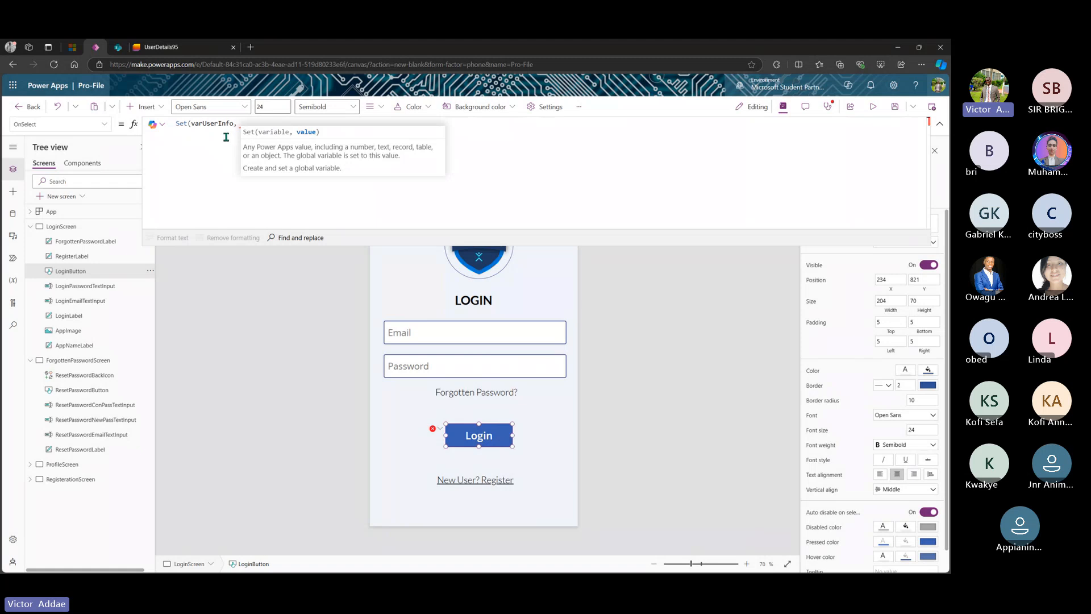
text(Looku)
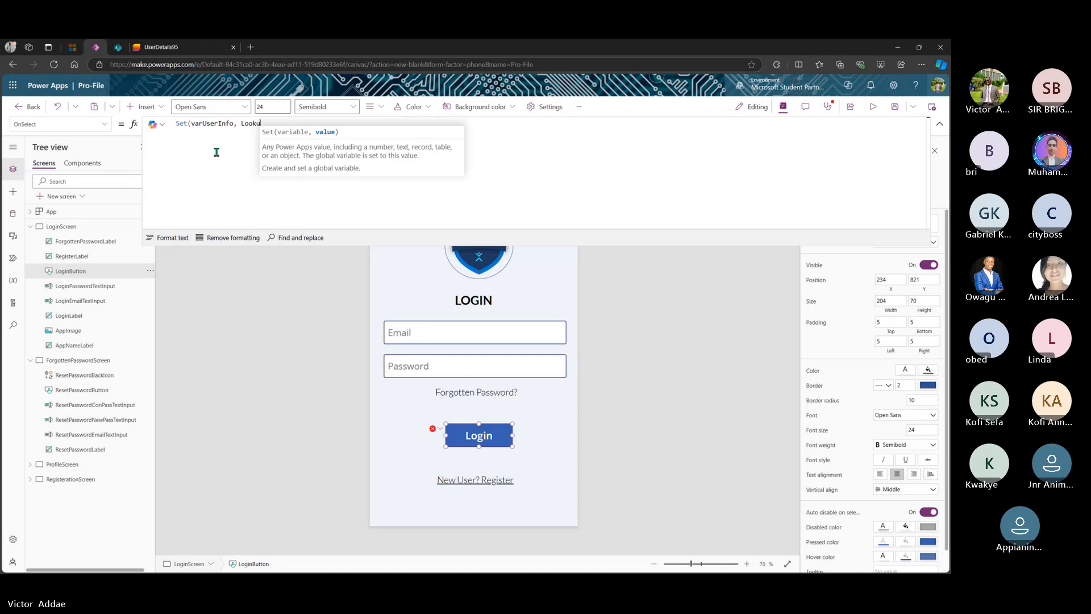
text(p()
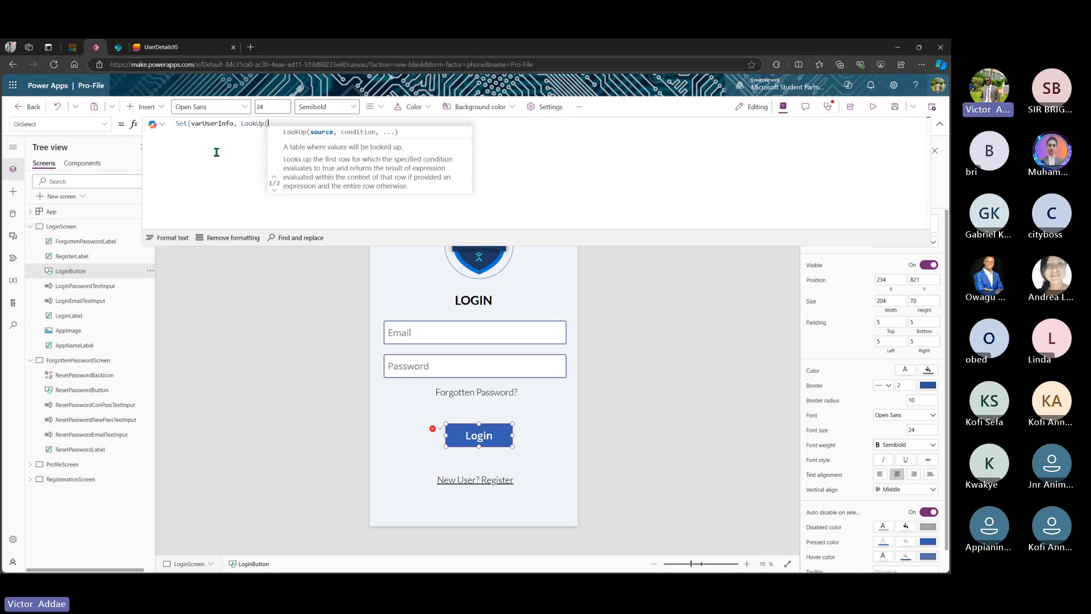
text(U)
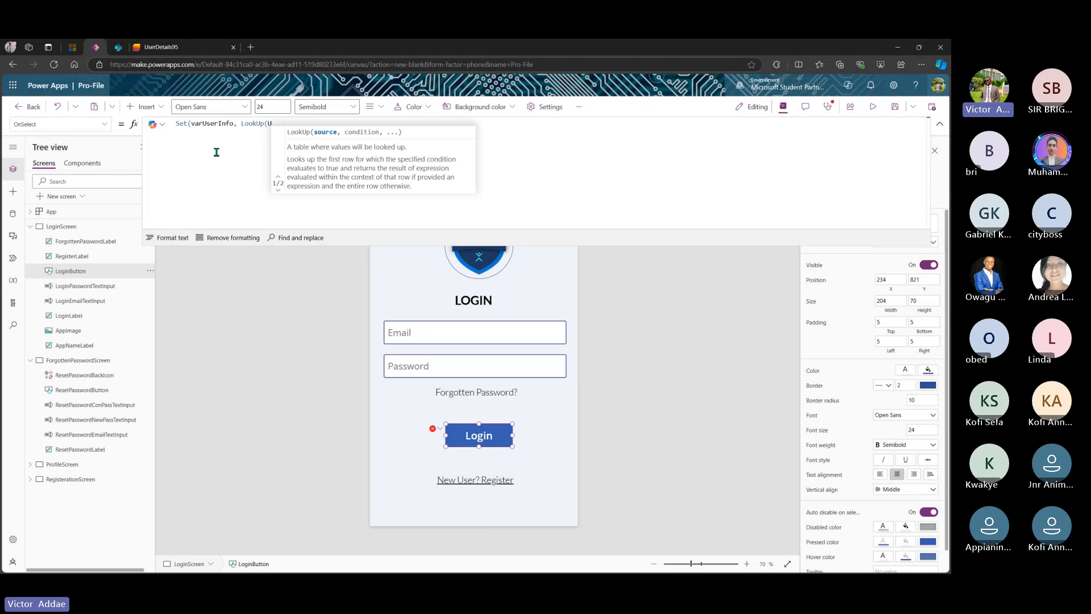
text(ser)
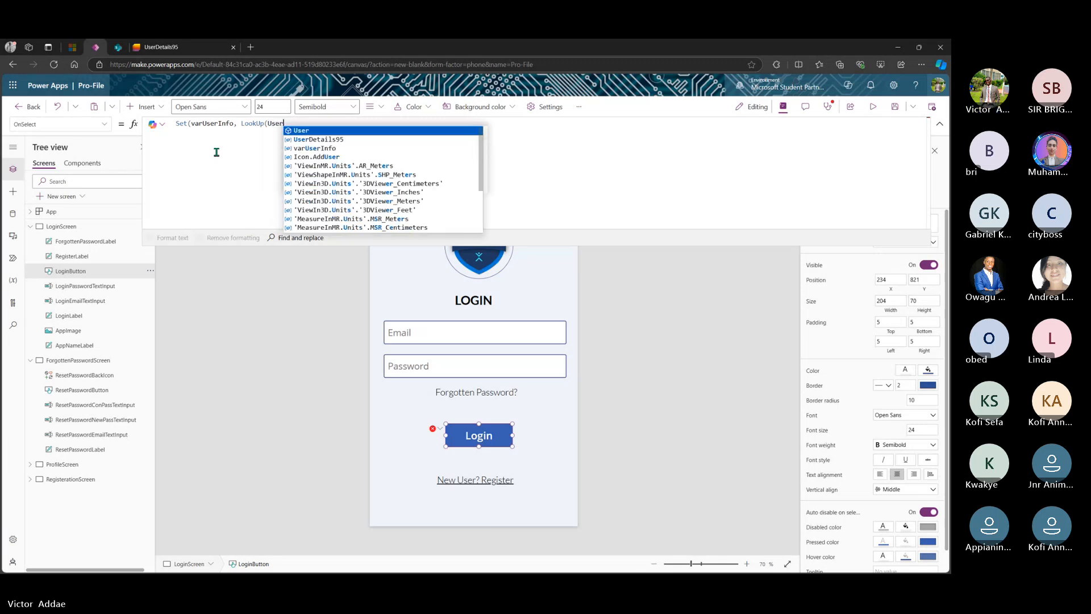
click(318, 140)
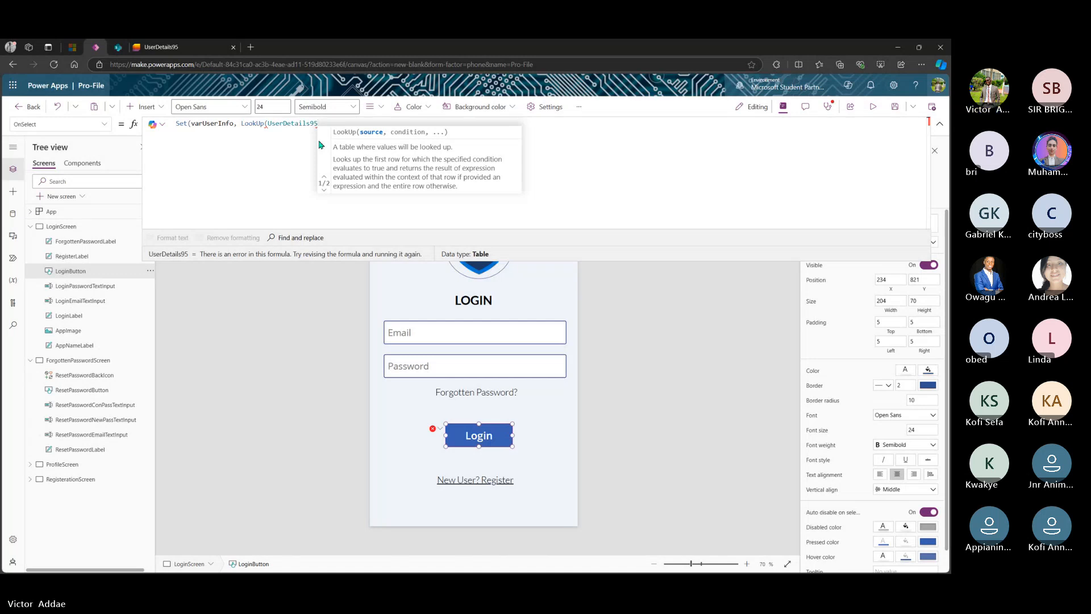
text(,)
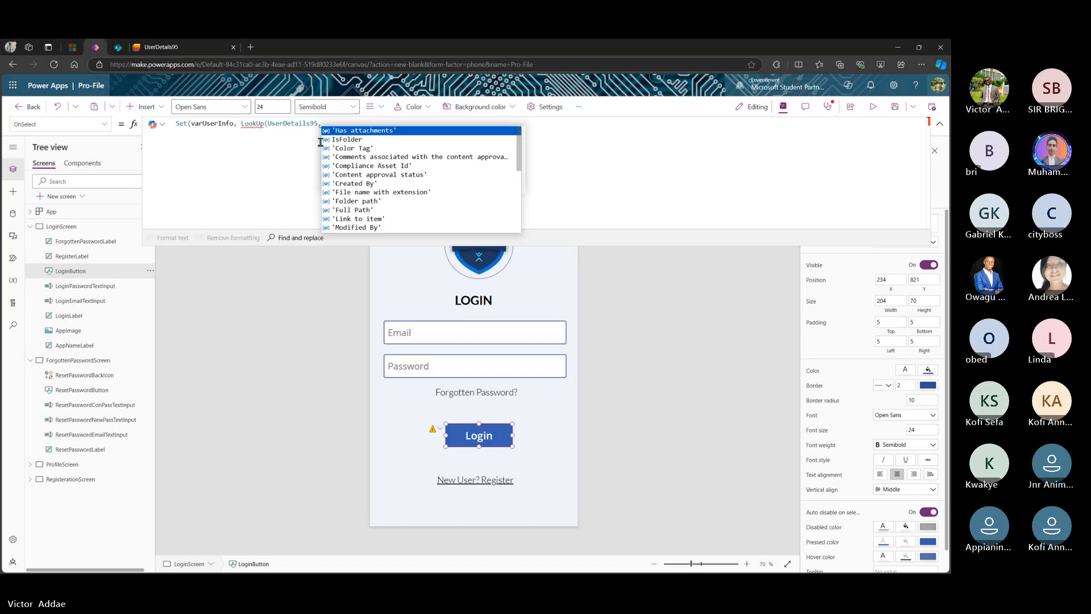
text(Email)
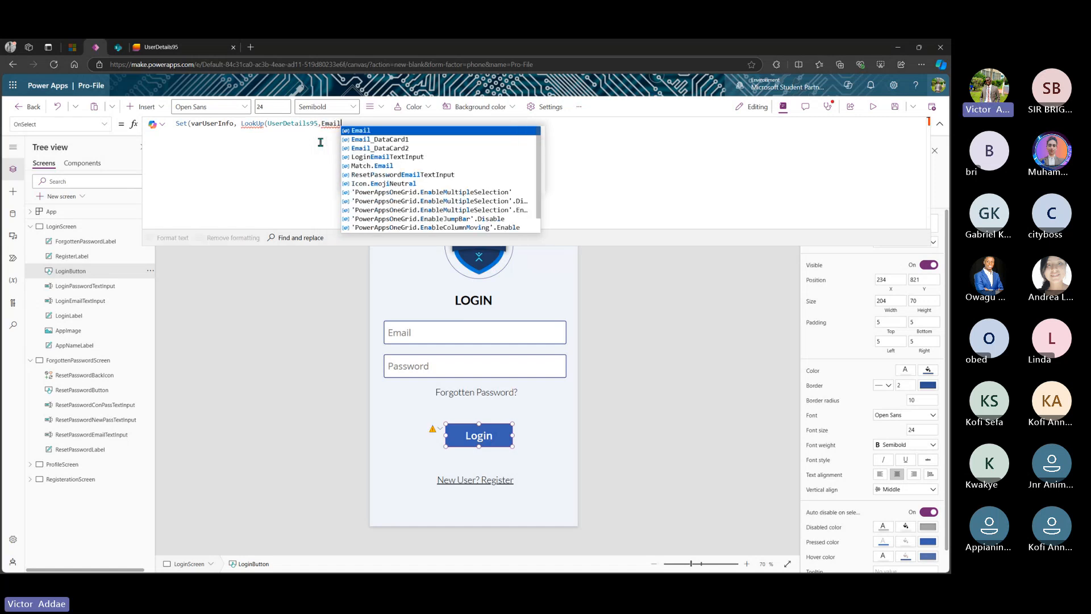
text( =)
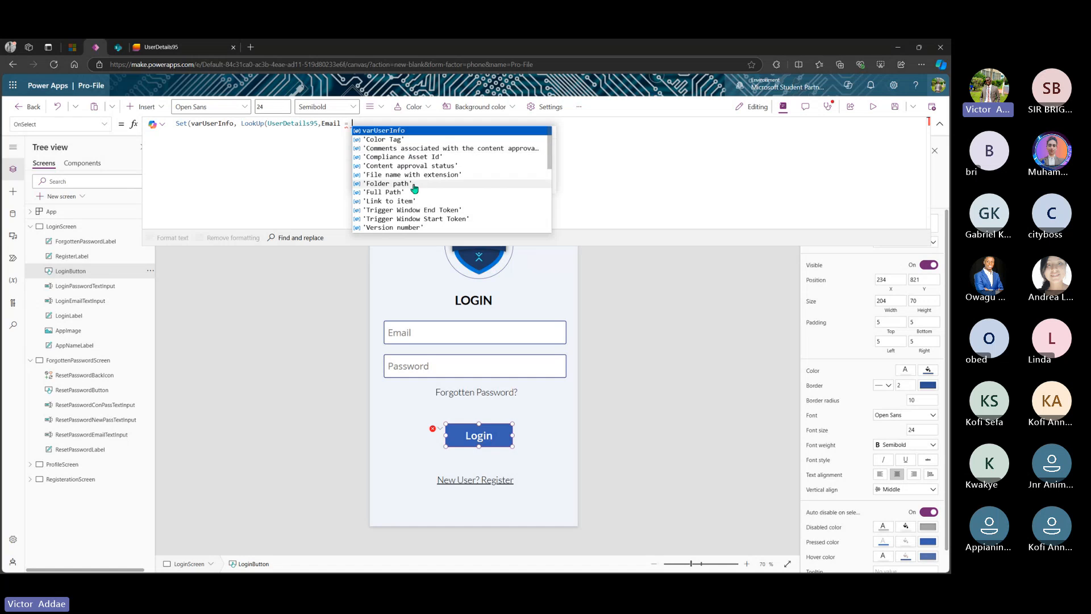
- Complete the lookup condition with LoginEmailTextInput.Text after checking the email input's name
click(436, 335)
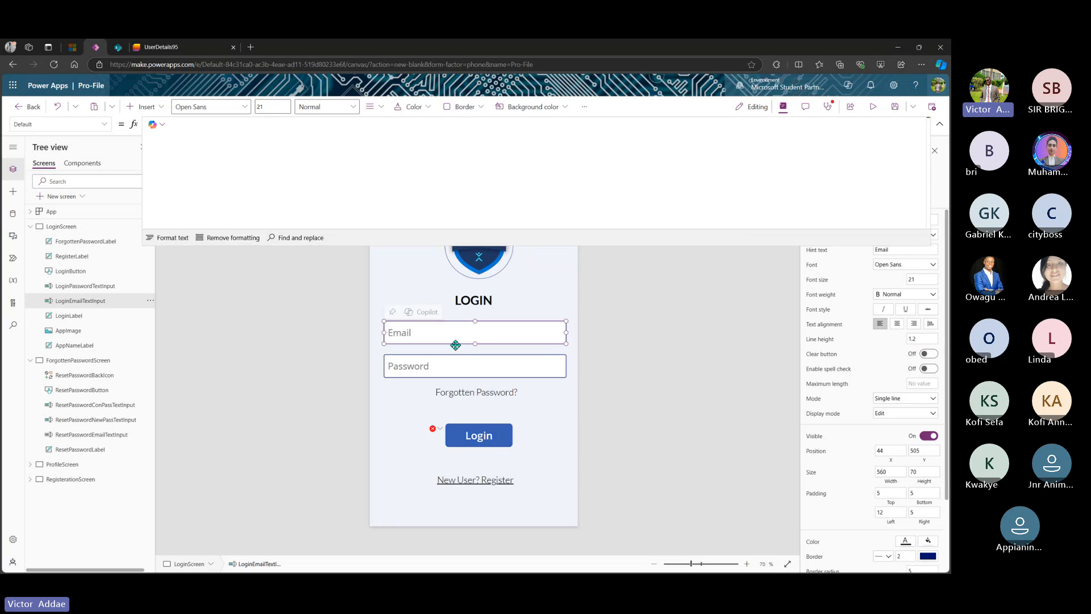
click(480, 442)
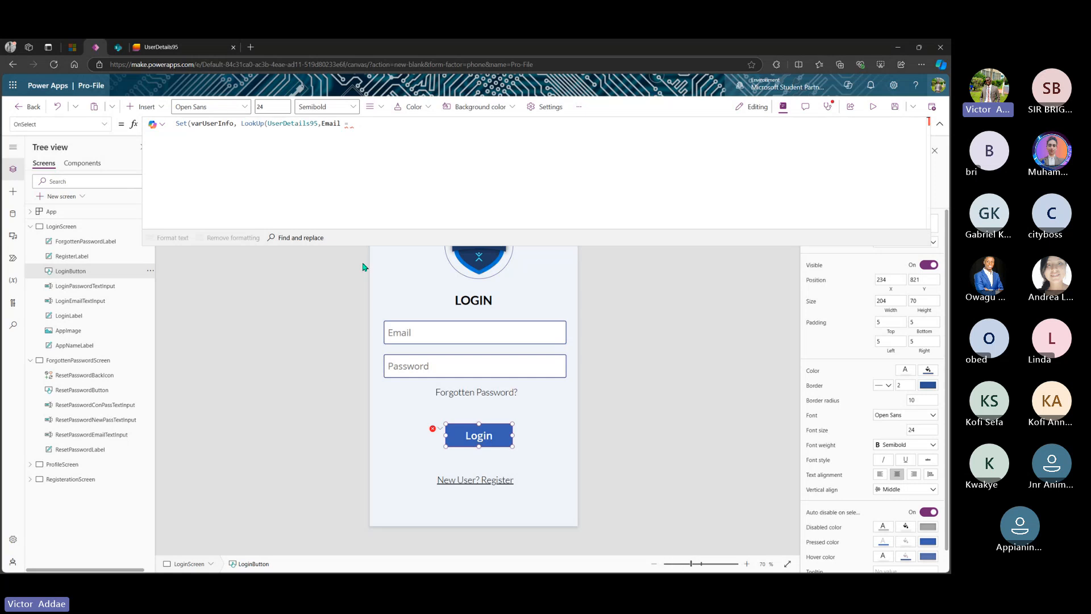
text(email)
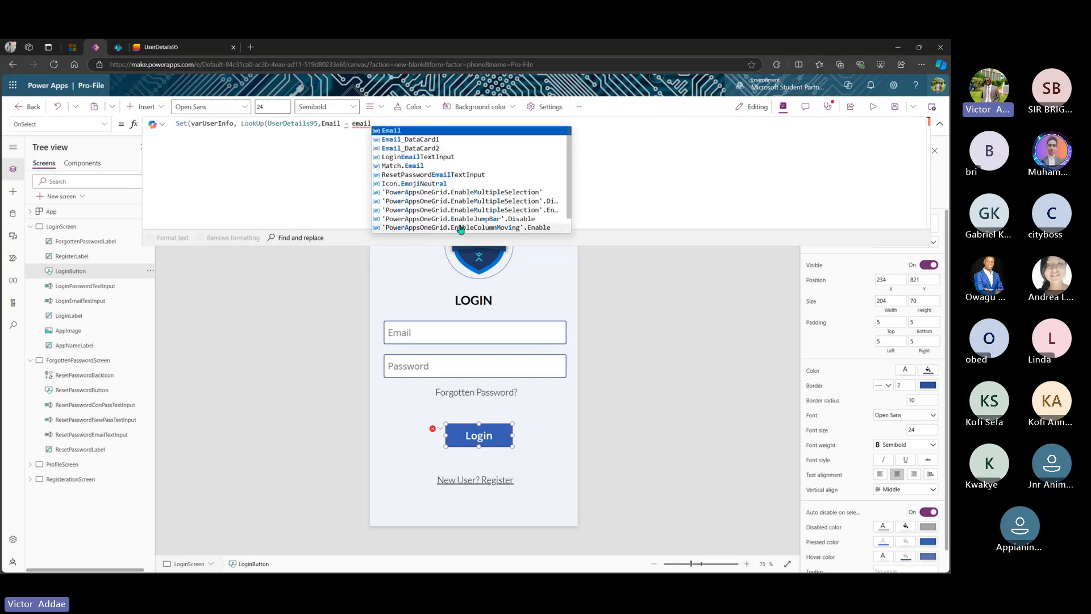
click(428, 161)
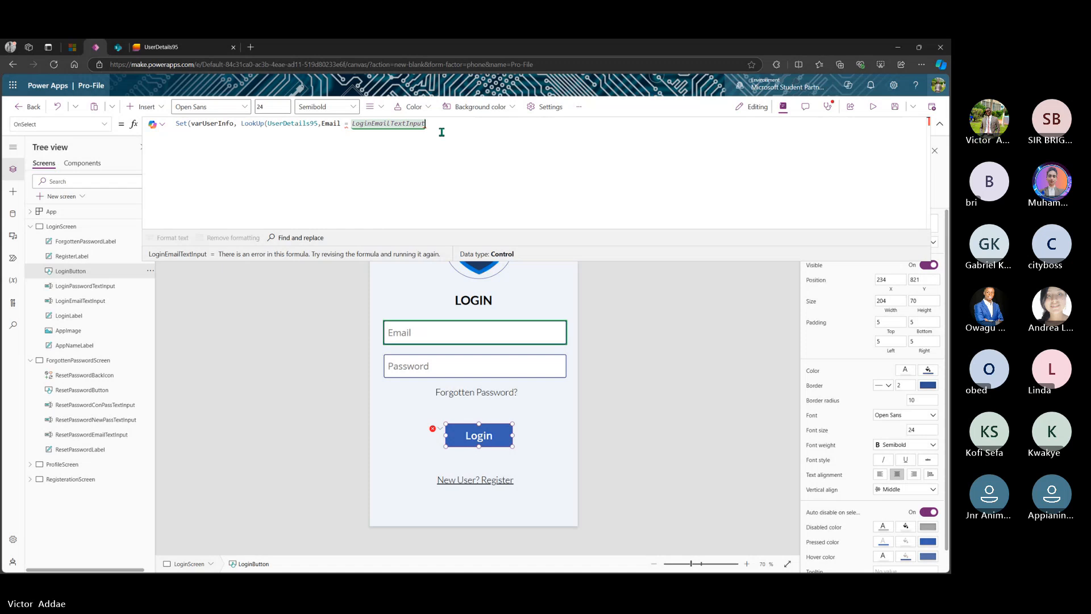
text(.t)
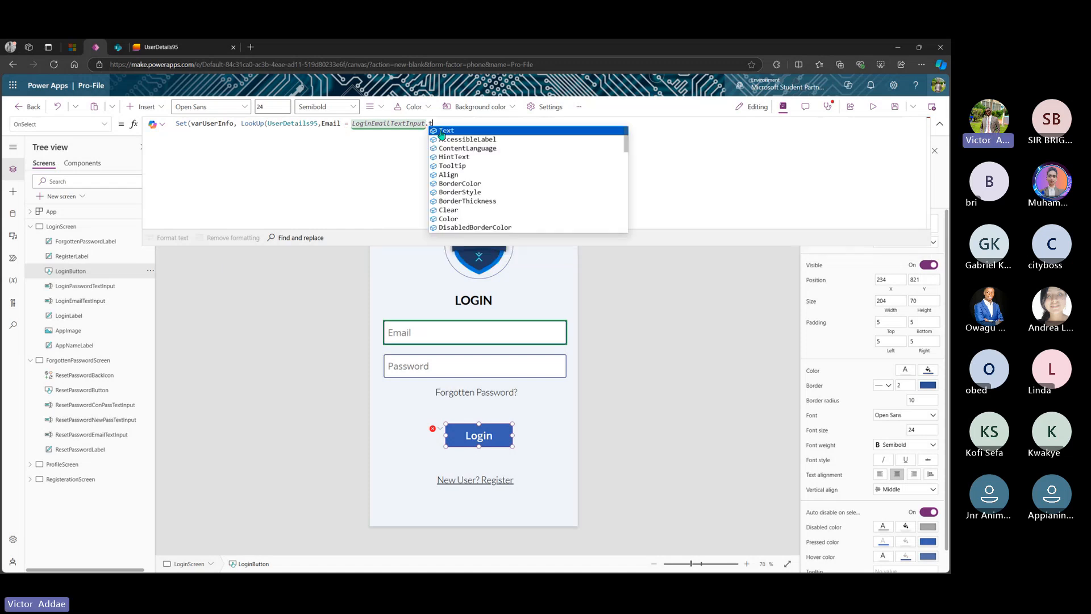
text(ext)
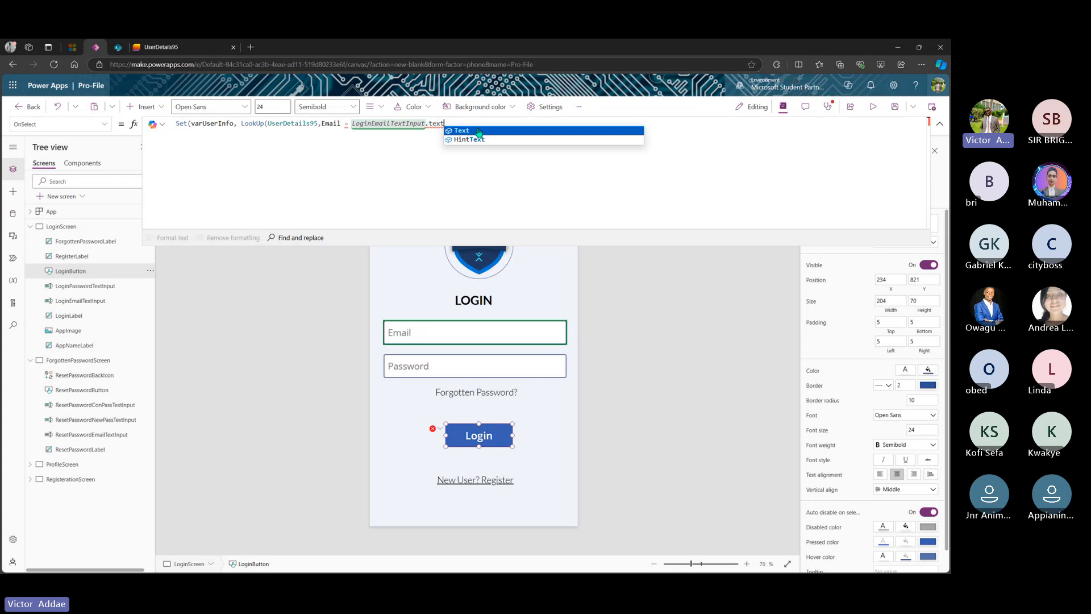
click(473, 131)
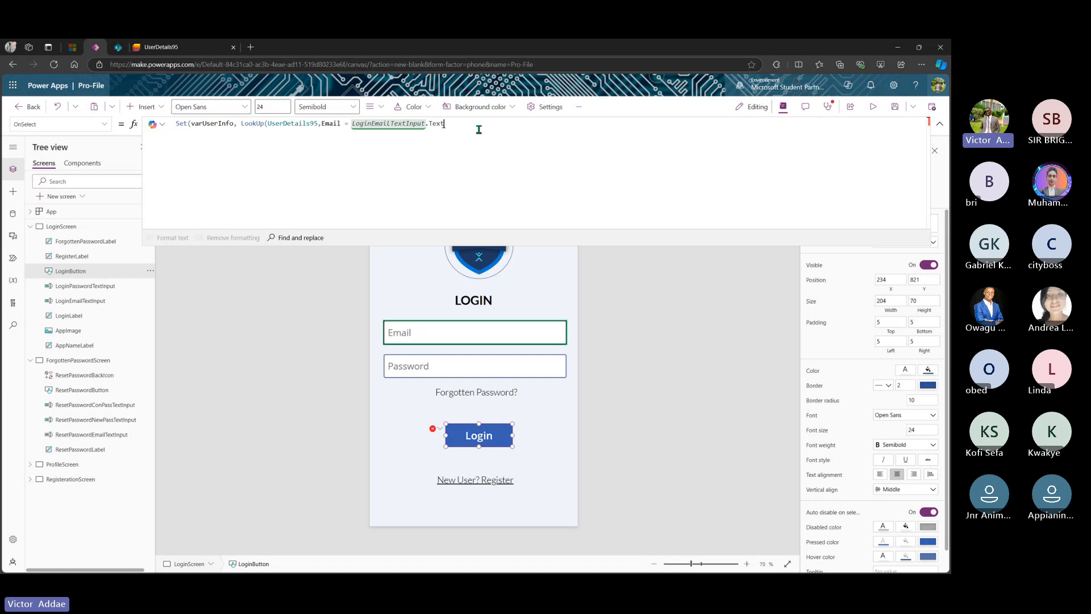
- Add the condition Password = LoginPasswordTextInput.Text to the LookUp and close it with ))
text(&&)
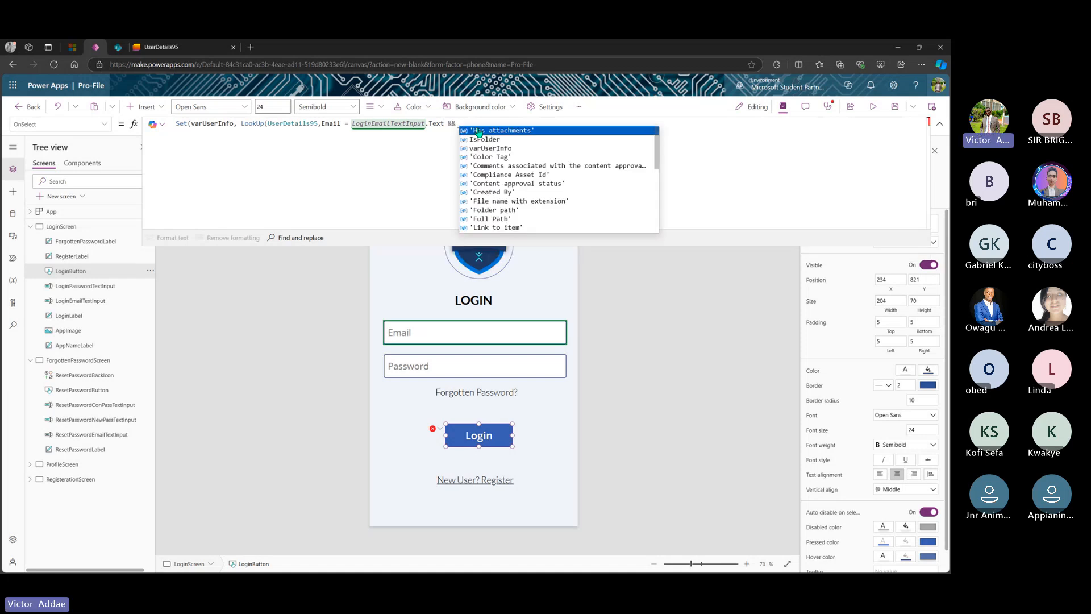
text( Password)
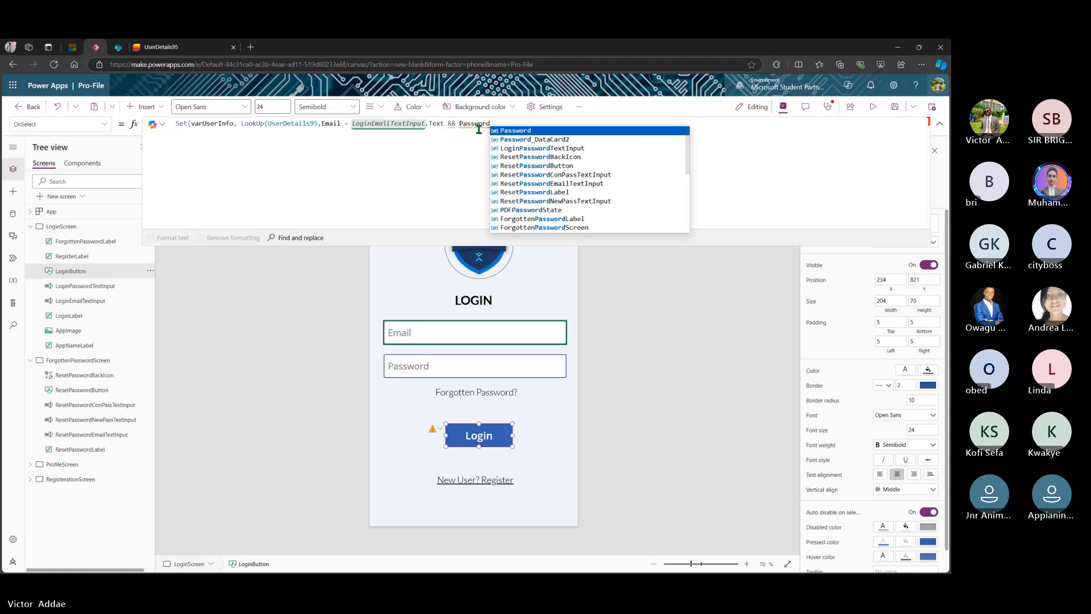
text( =)
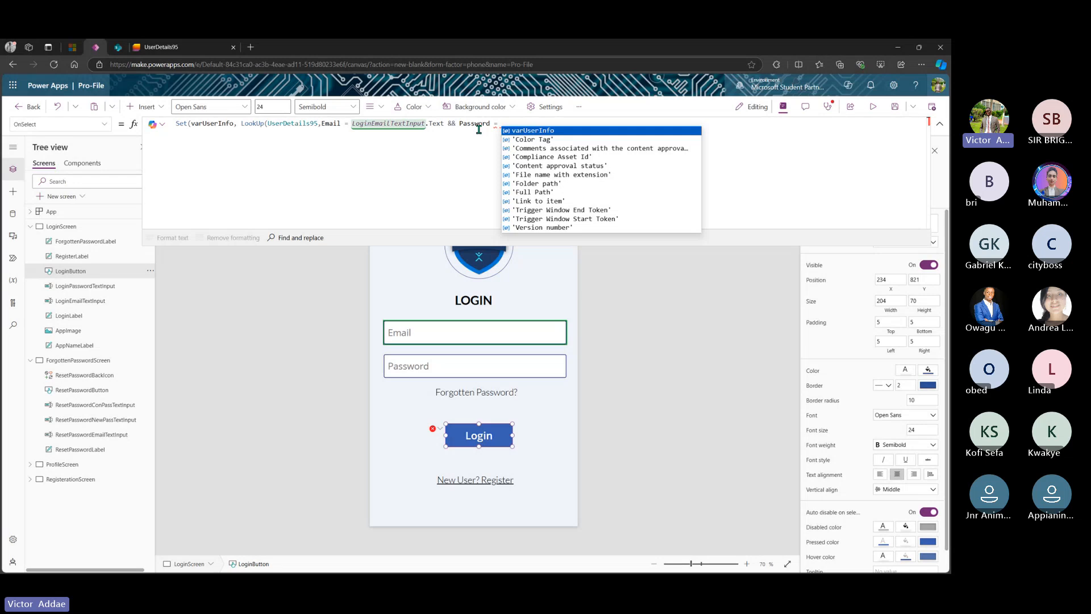
text(Pass)
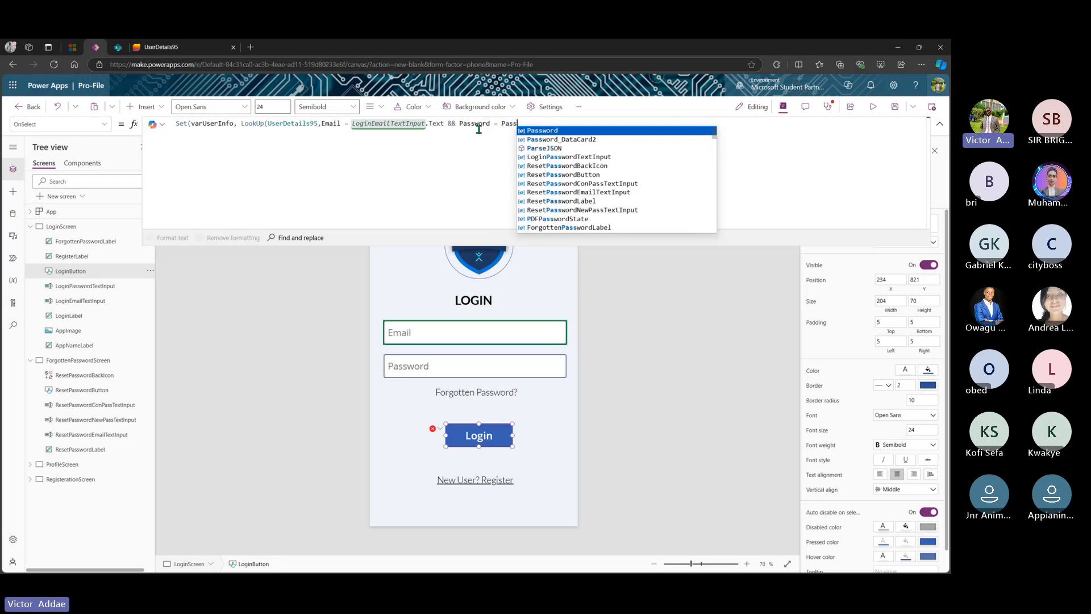
key(alt+Tab)
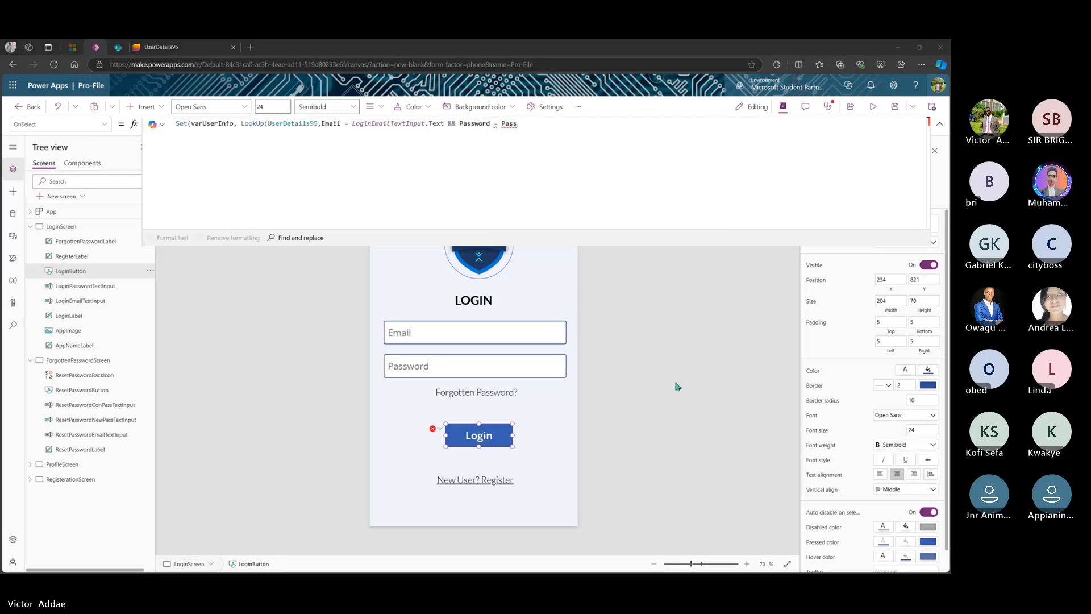
click(557, 132)
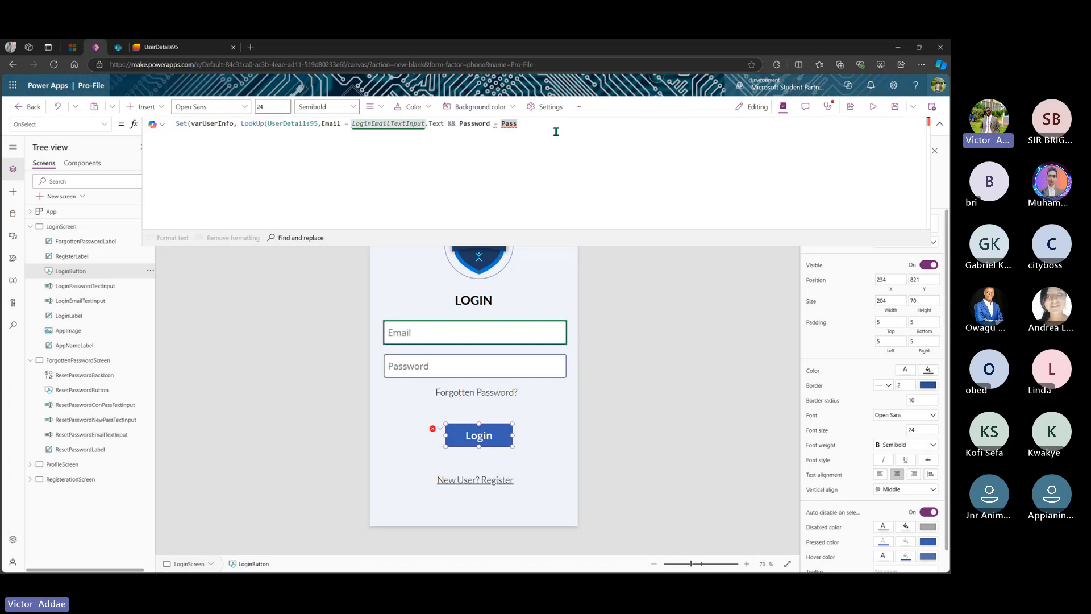
text(w)
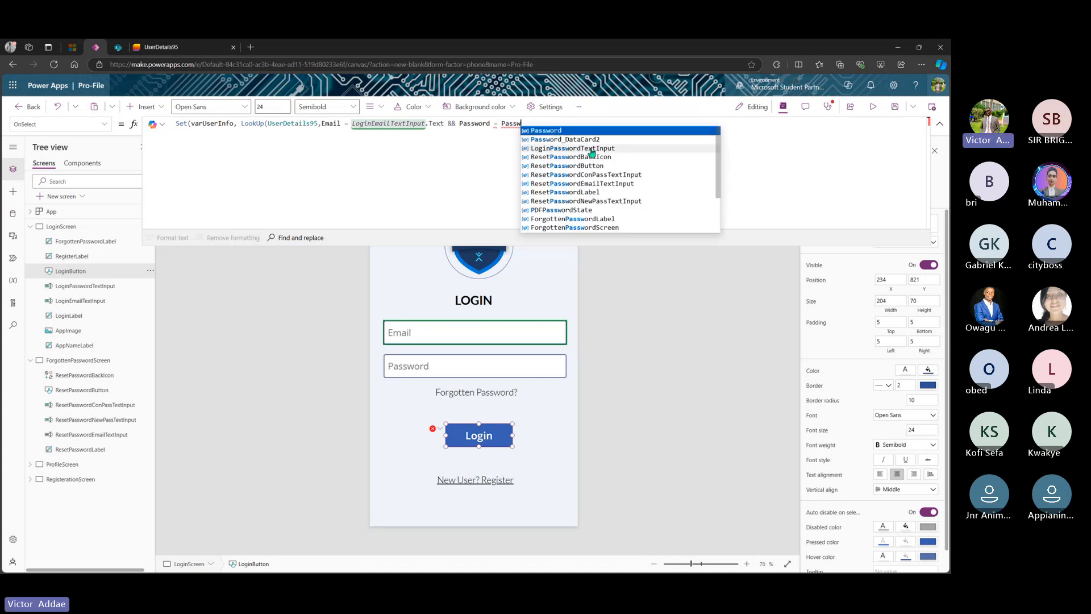
click(591, 149)
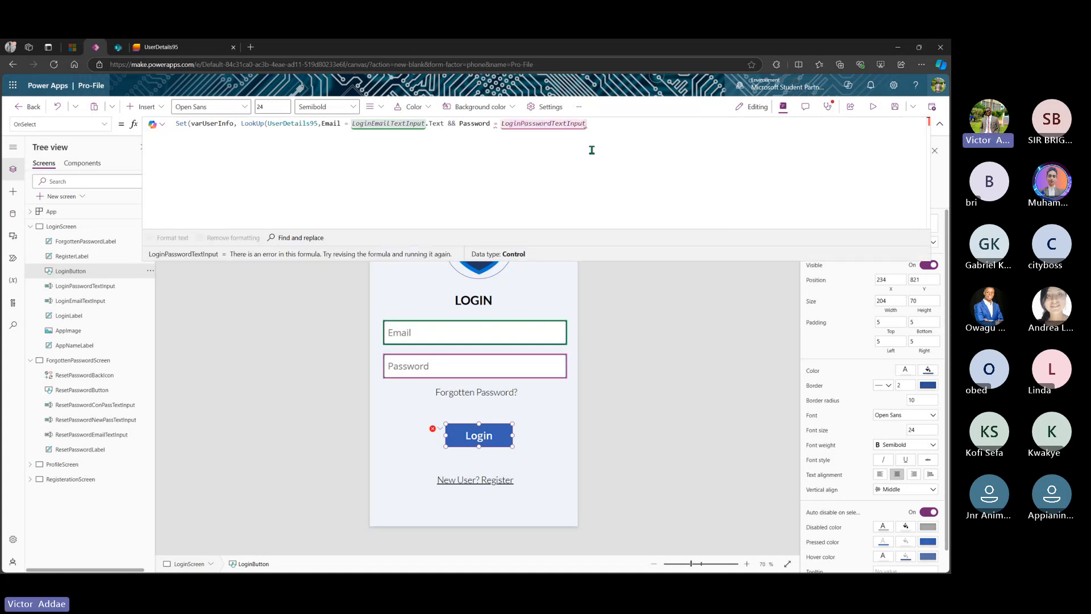
text(.text)
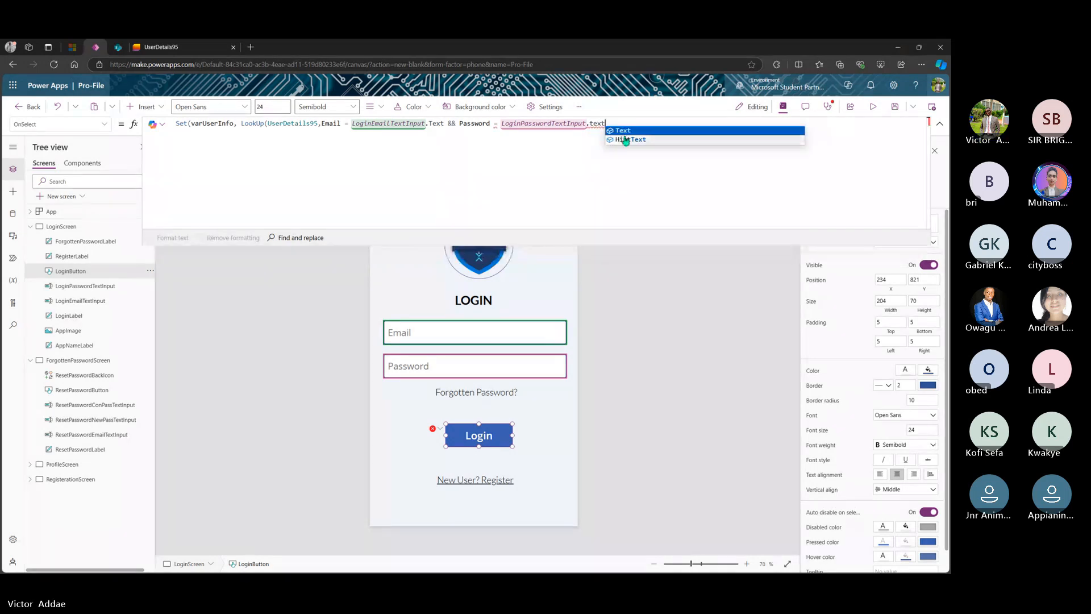
click(625, 131)
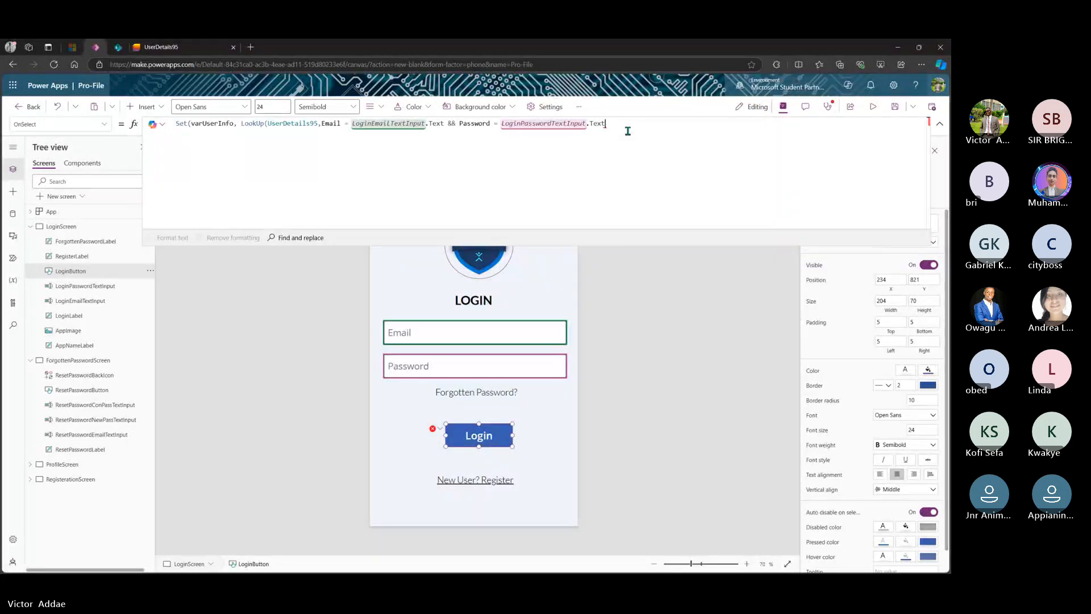
text())
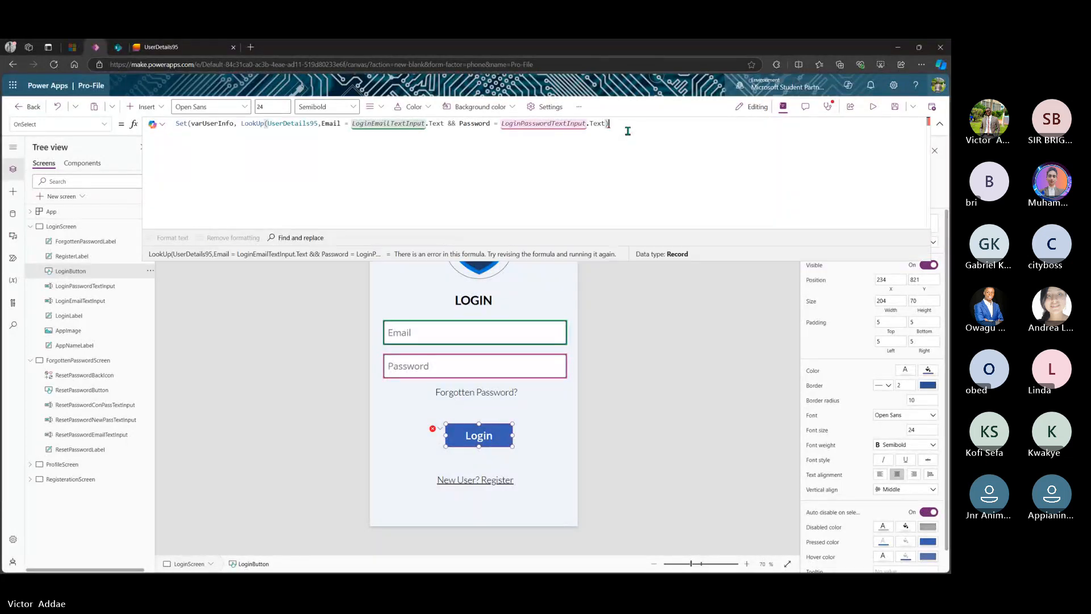
text())
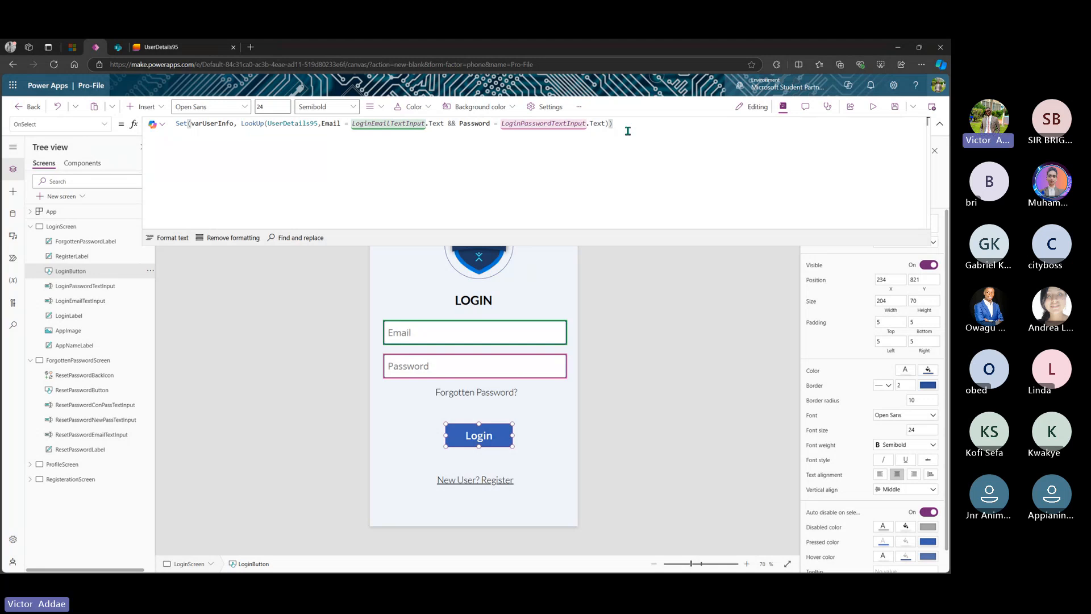
- After the Set call, add Navigate(ProfileScreen, ScreenTransition.Fade) on a new line
text(;)
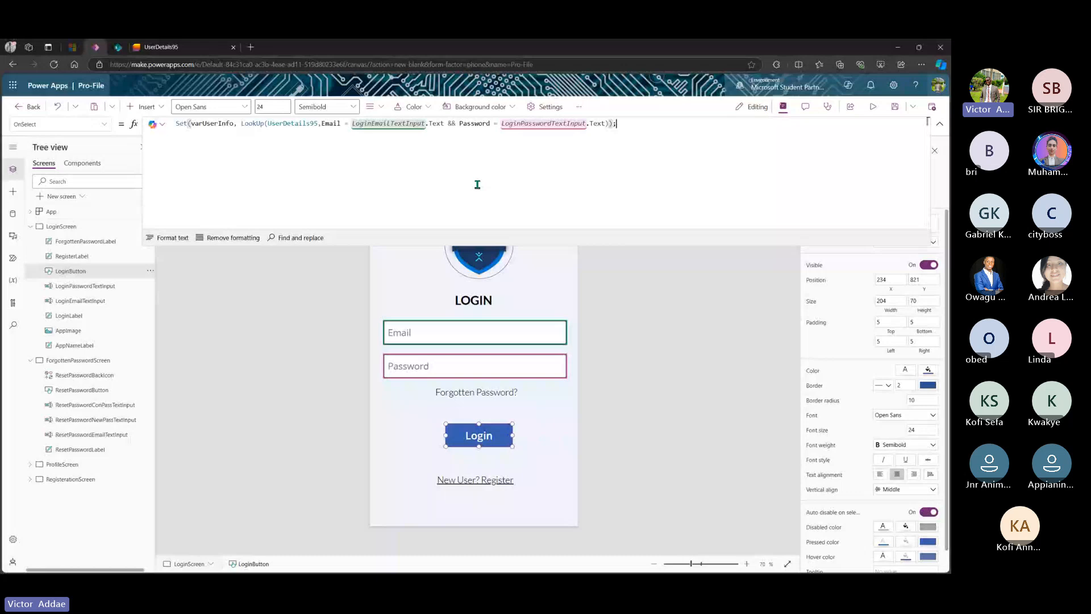
key(shift+Return)
text(N)
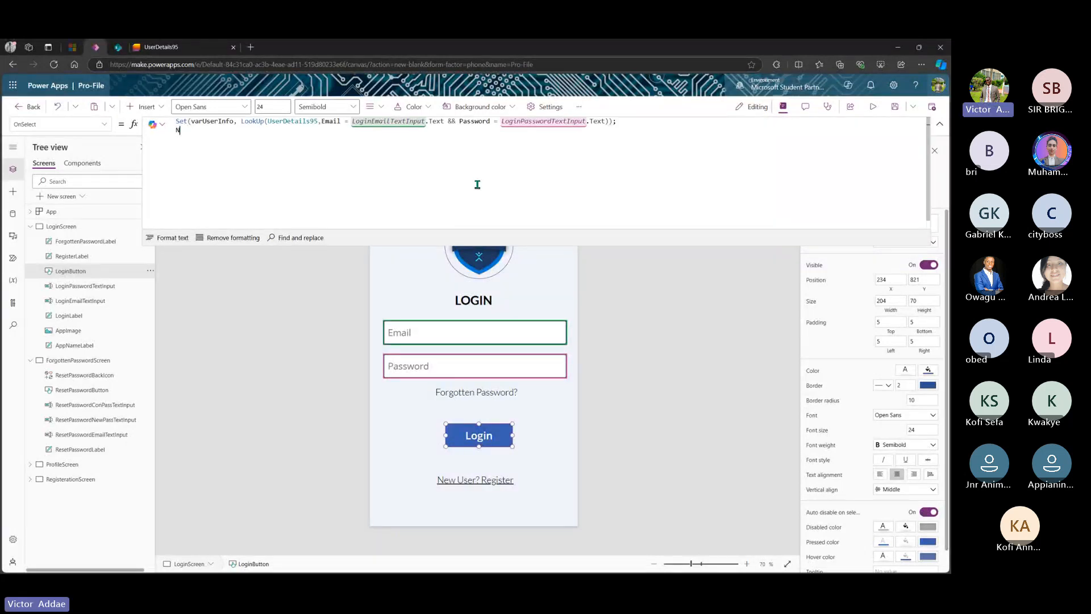
text(avi)
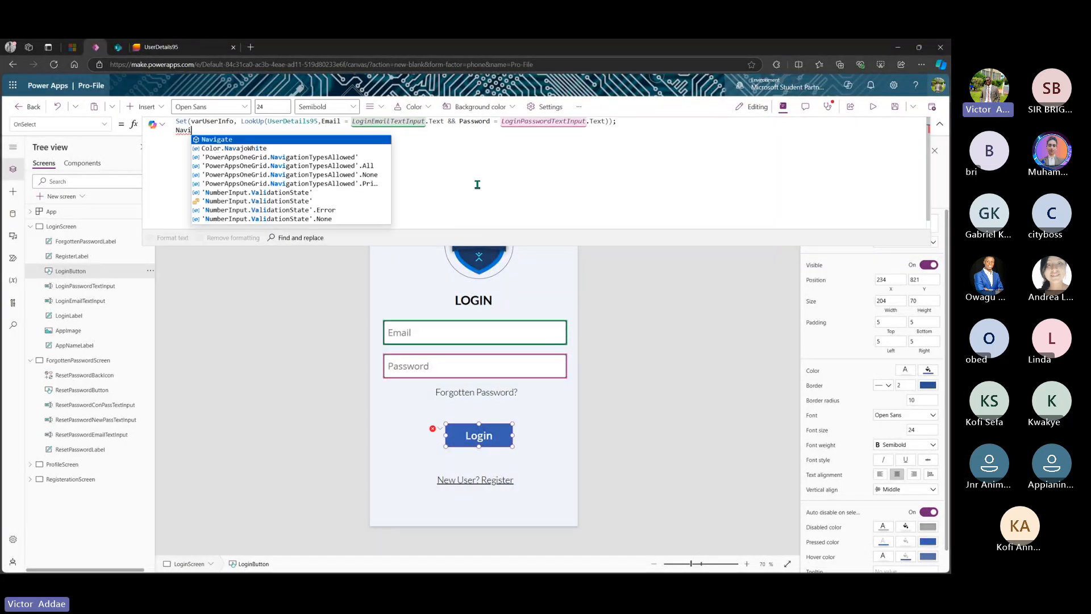
text(gate()
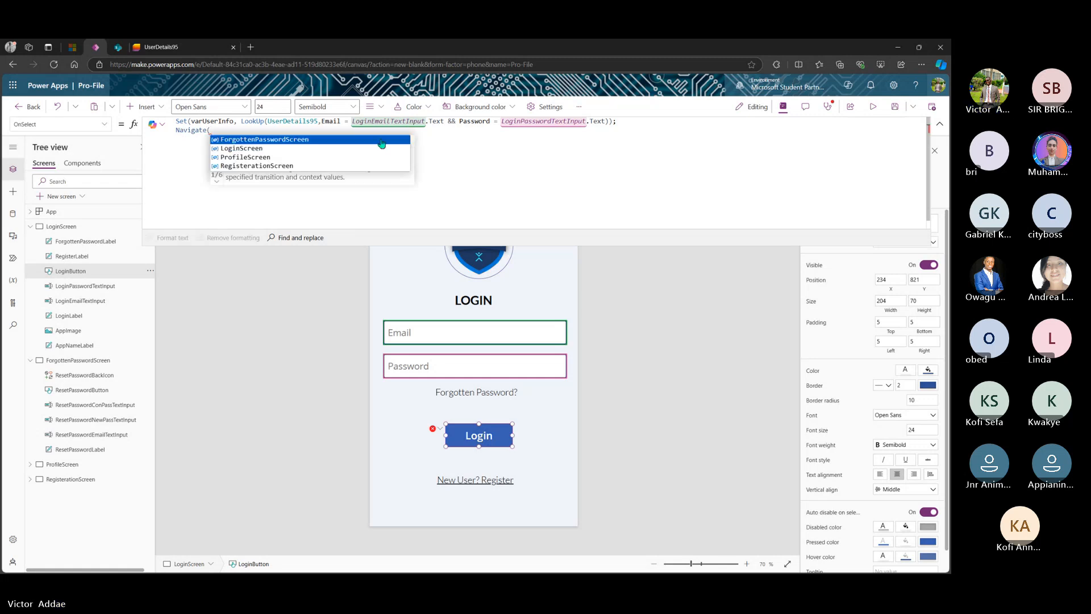
click(307, 159)
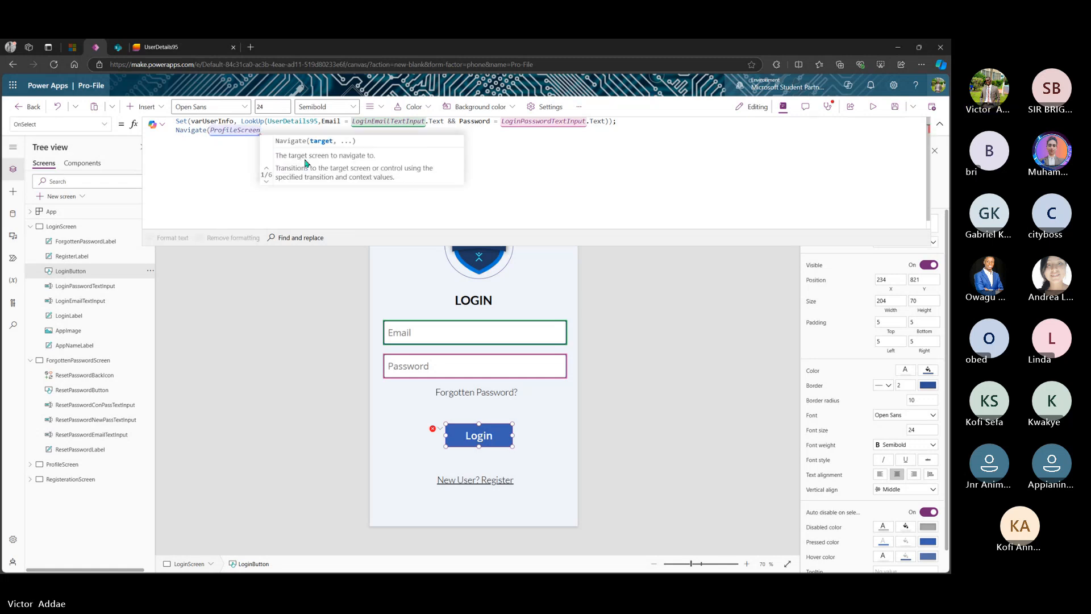
text(,)
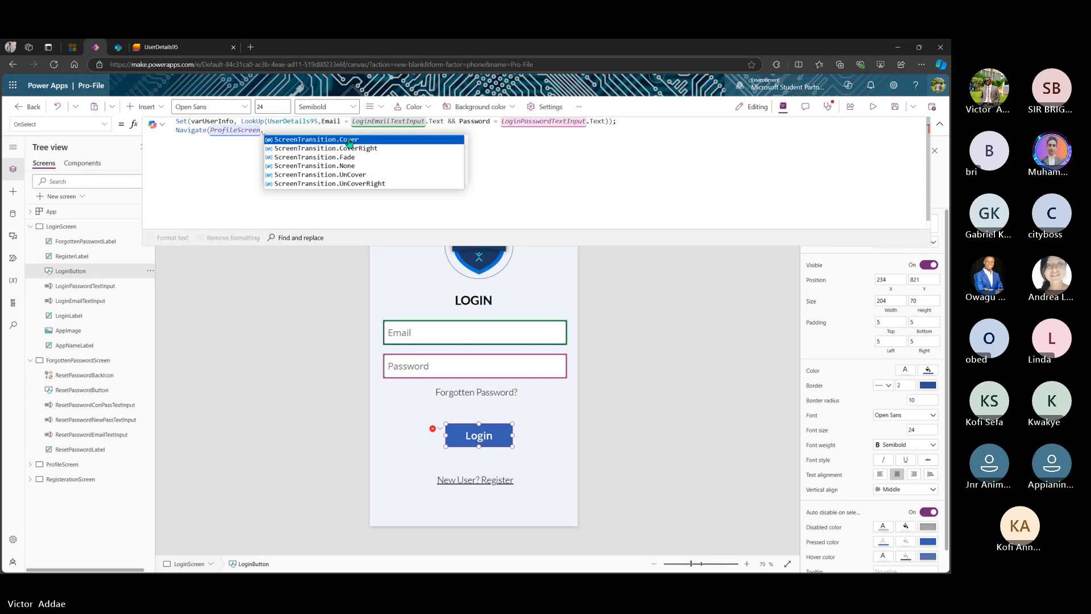
click(347, 157)
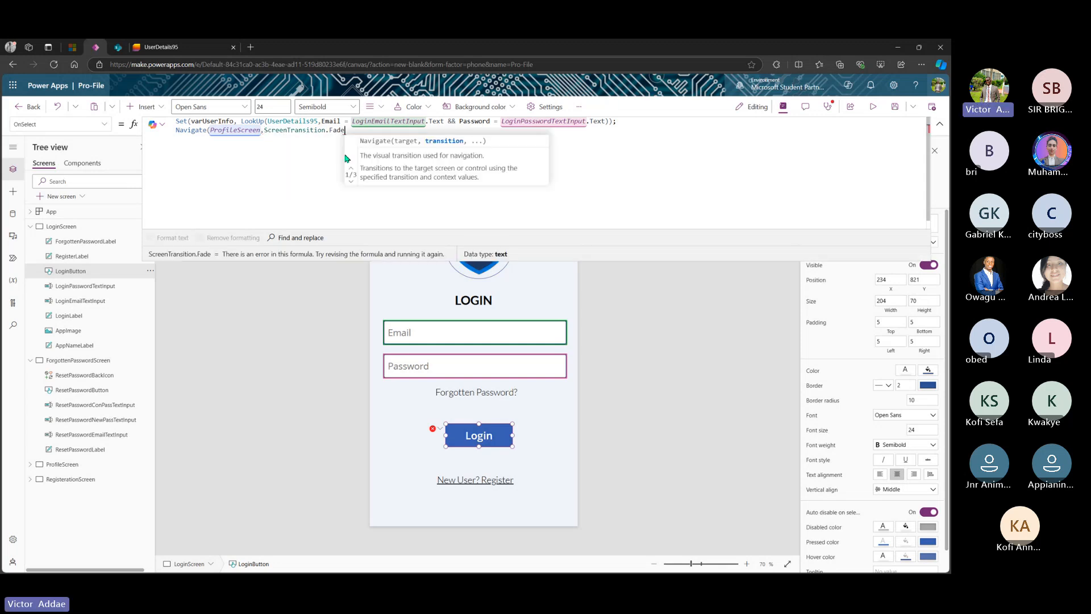
text())
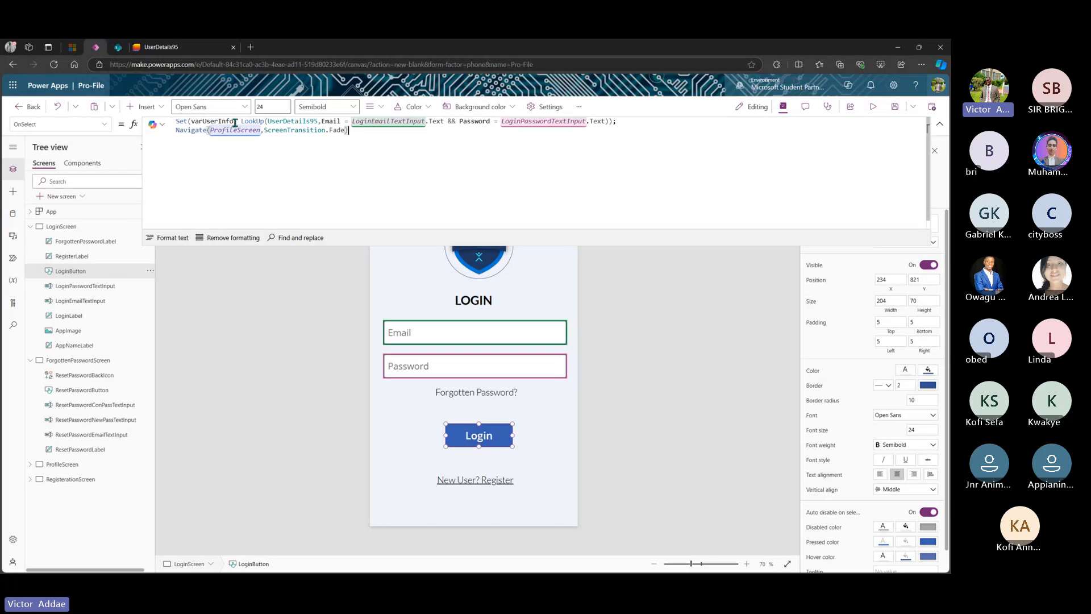
- Check varUserInfo's data type, shrink the formula bar to two lines, and reselect the Login button
drag(234, 123, 192, 125)
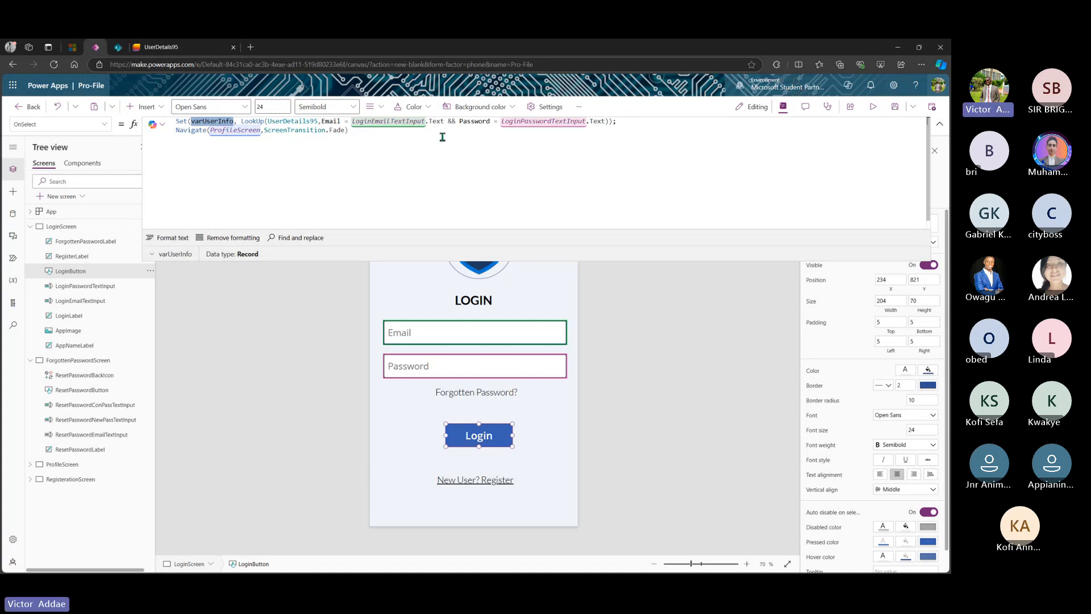
click(383, 134)
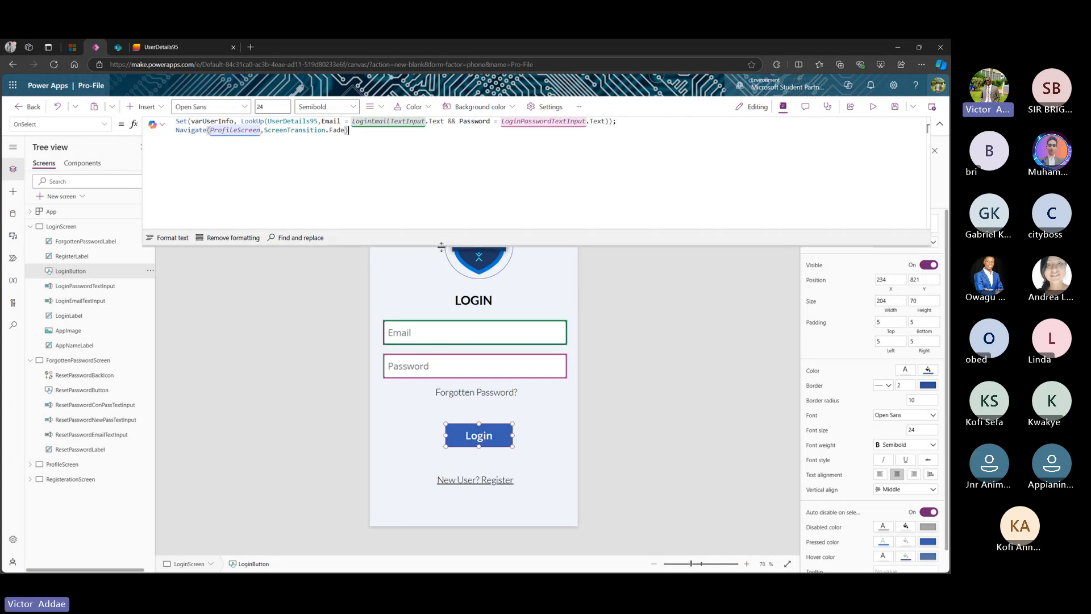
drag(440, 246, 431, 143)
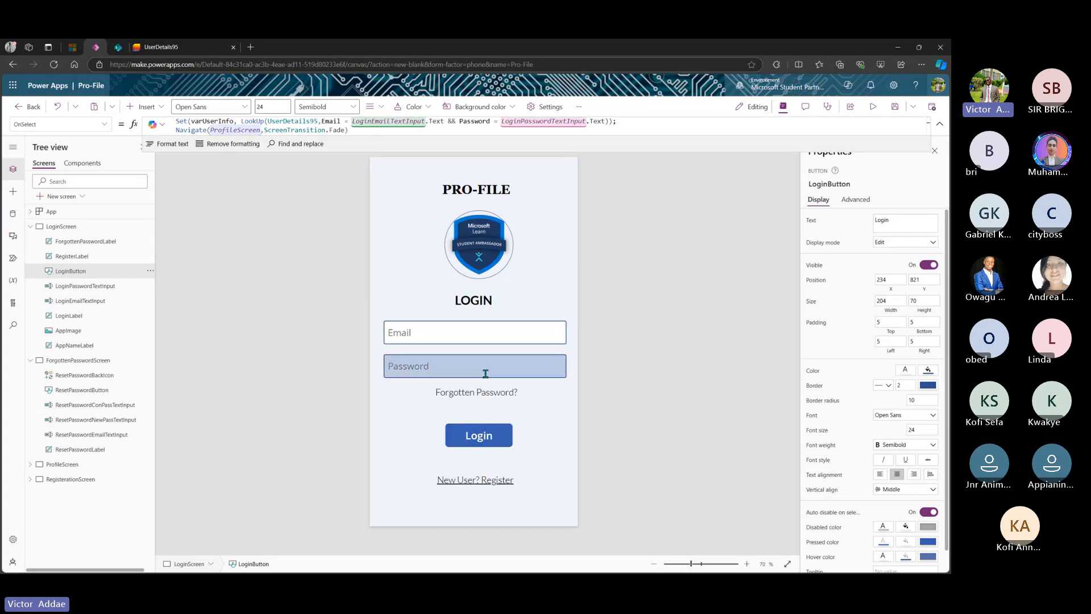
click(480, 443)
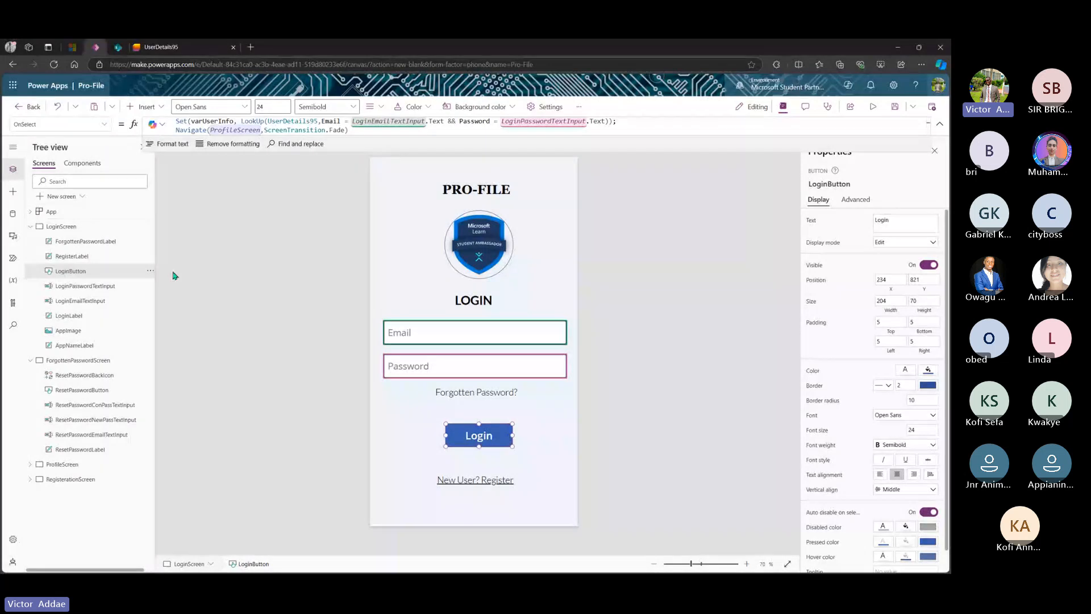
- Switch the Login button to its DisplayMode property and replace the formula with If(
click(103, 125)
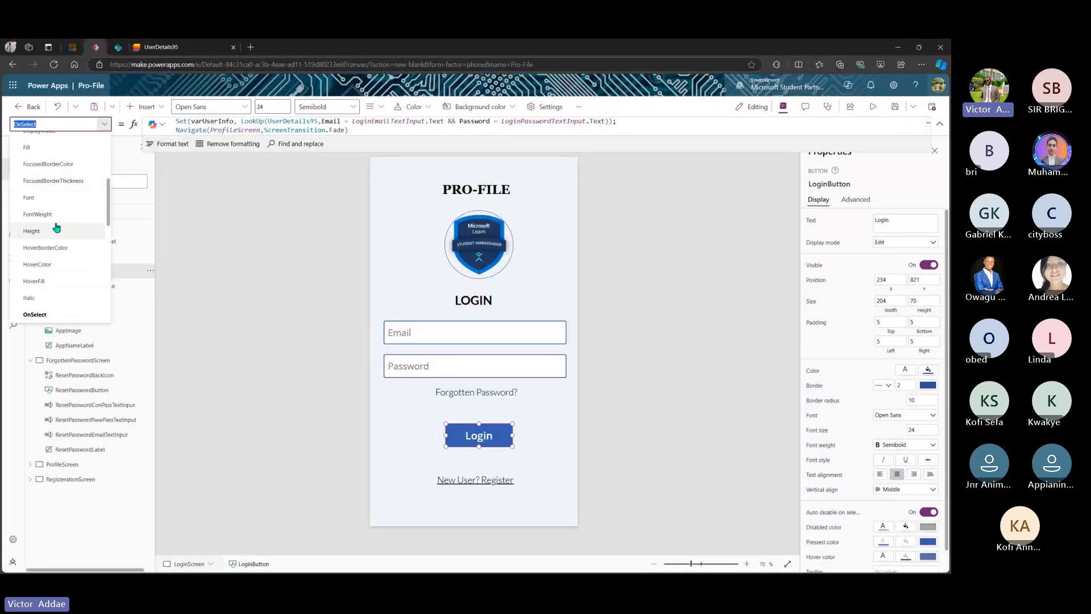
scroll(56, 222, down, 5)
scroll(56, 227, up, 5)
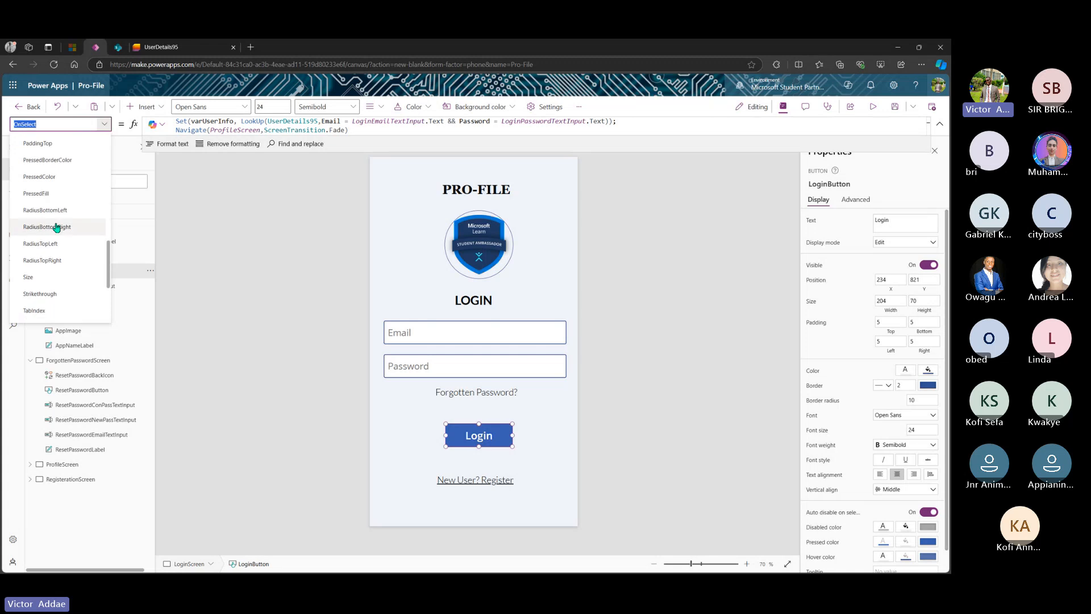
scroll(56, 227, up, 3)
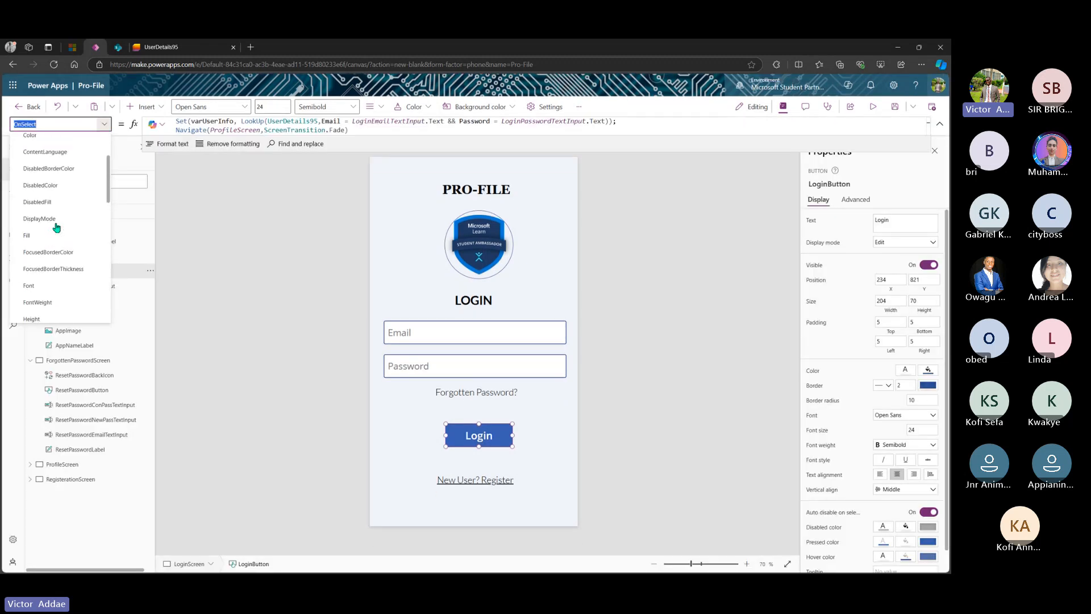
click(56, 227)
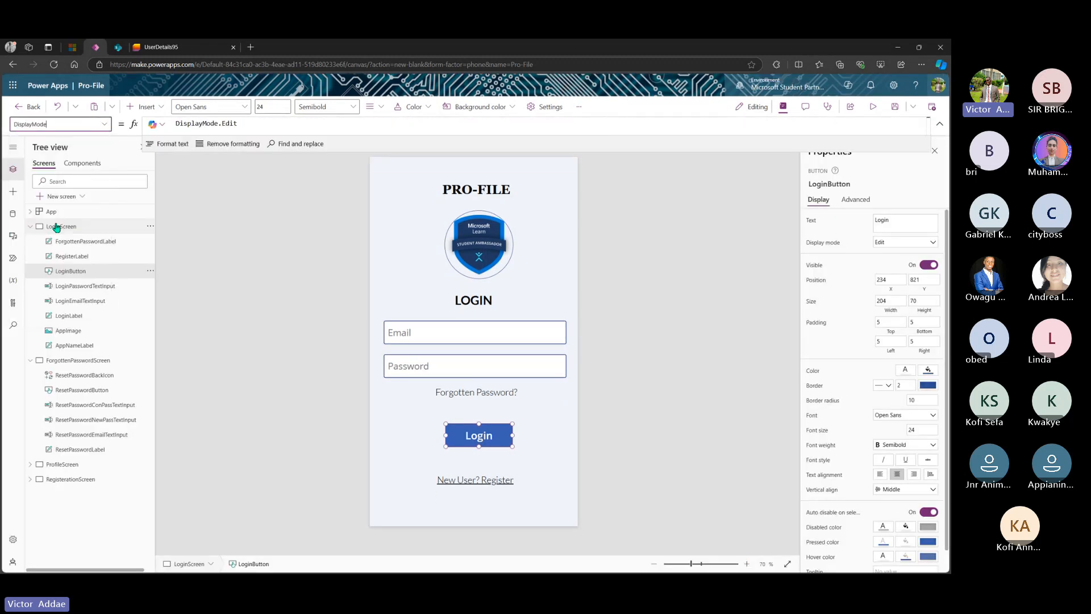
click(263, 126)
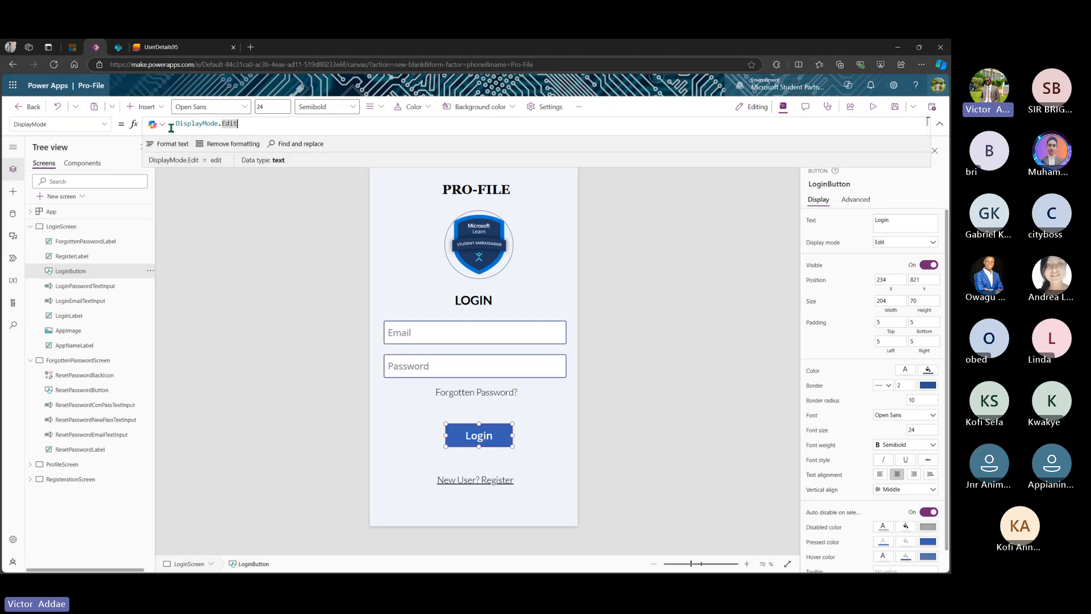
drag(184, 129, 174, 128)
key(BackSpace)
text(If)
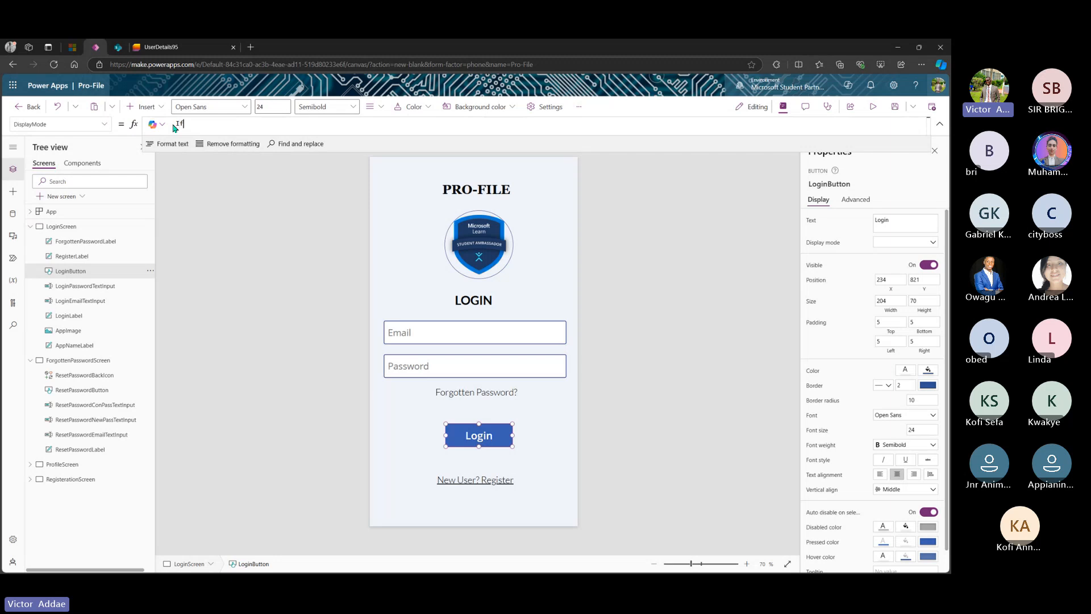
text(()
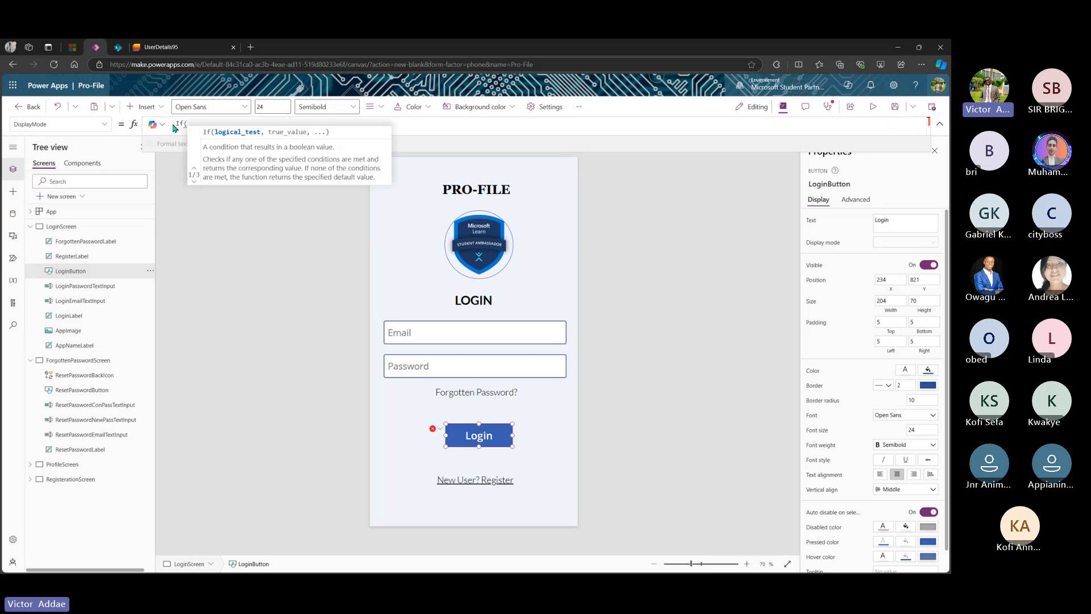
key(Return)
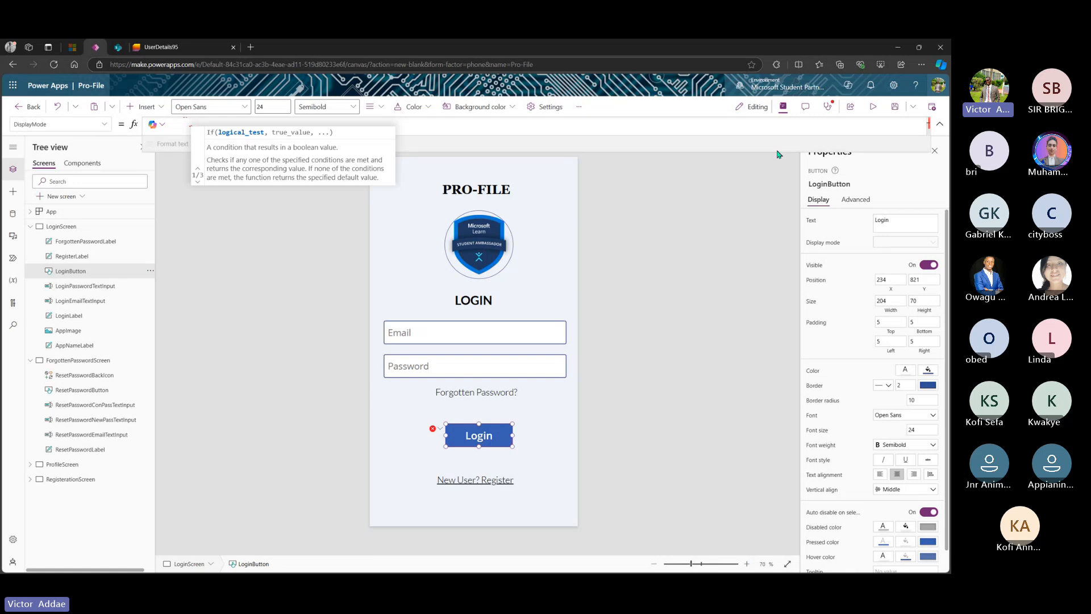
- Start the blank check as IsBlank(Email, then replace Email with Logi
drag(759, 152, 749, 314)
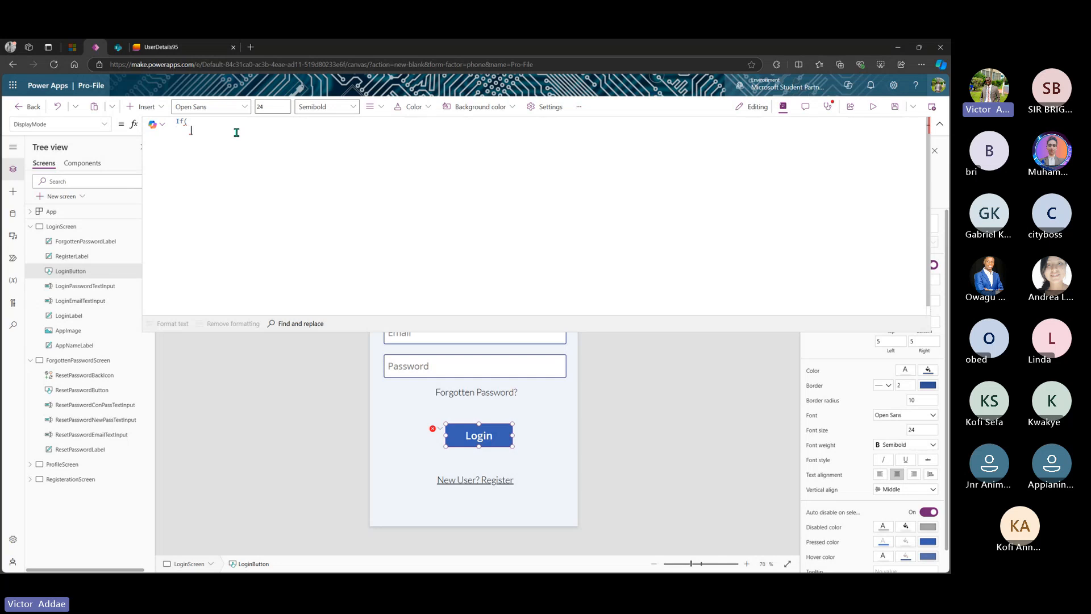
text(IsBlank)
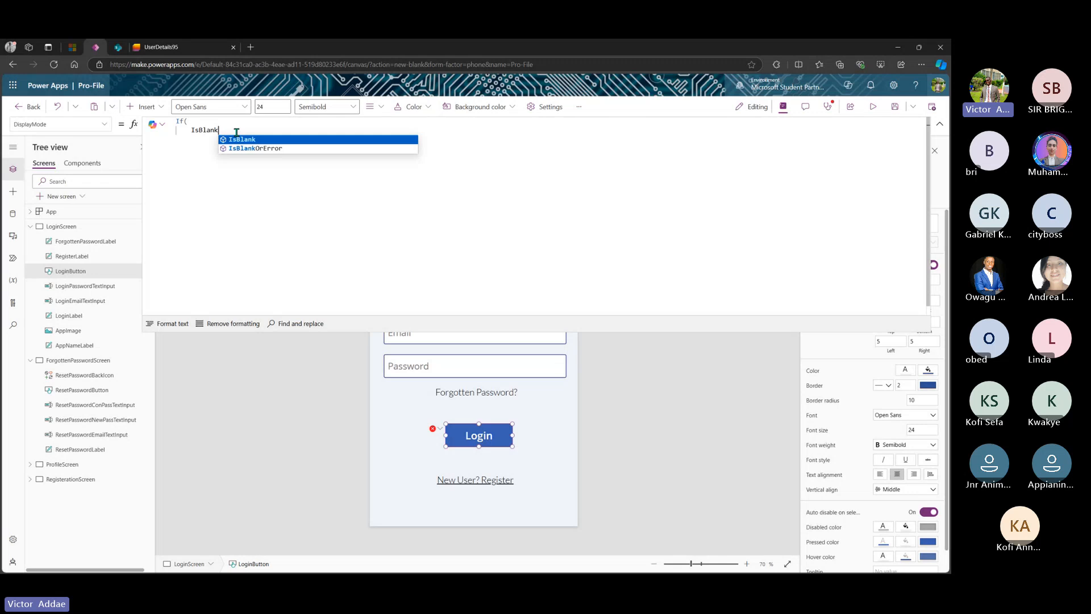
text(()
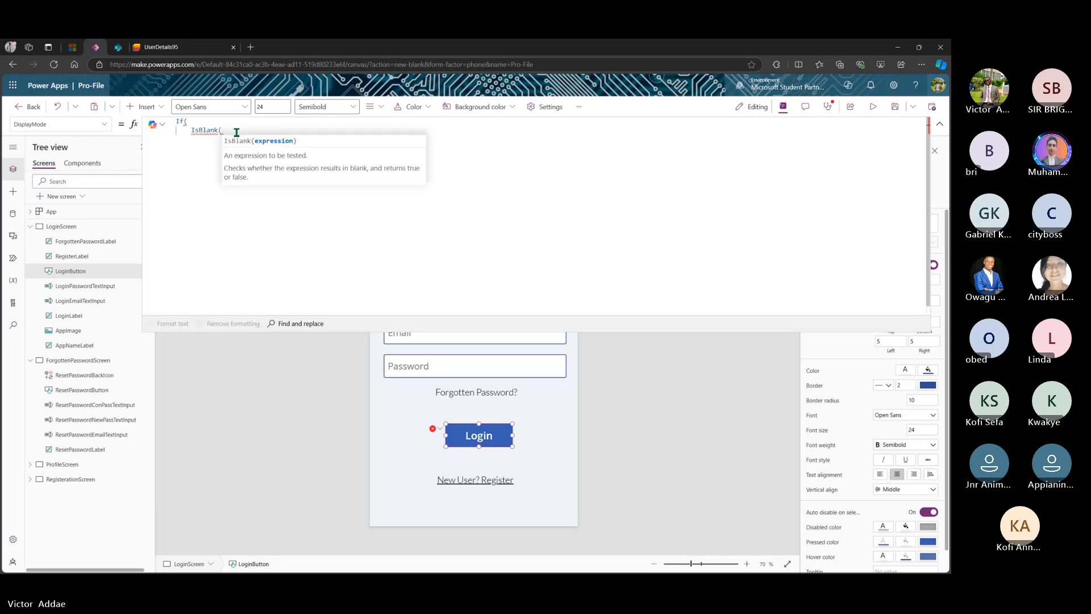
text(E)
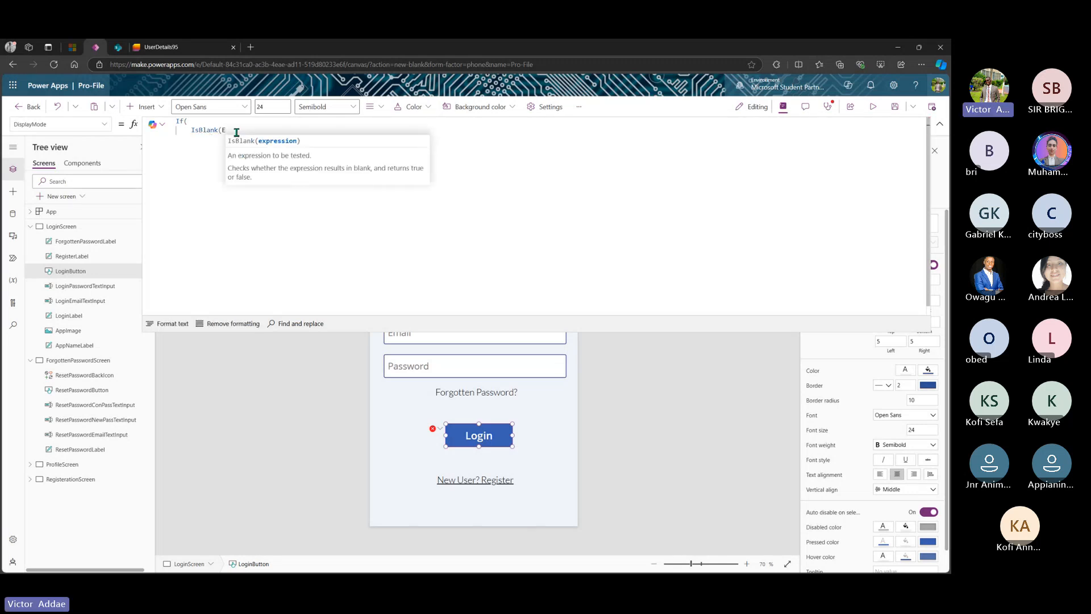
text(ma)
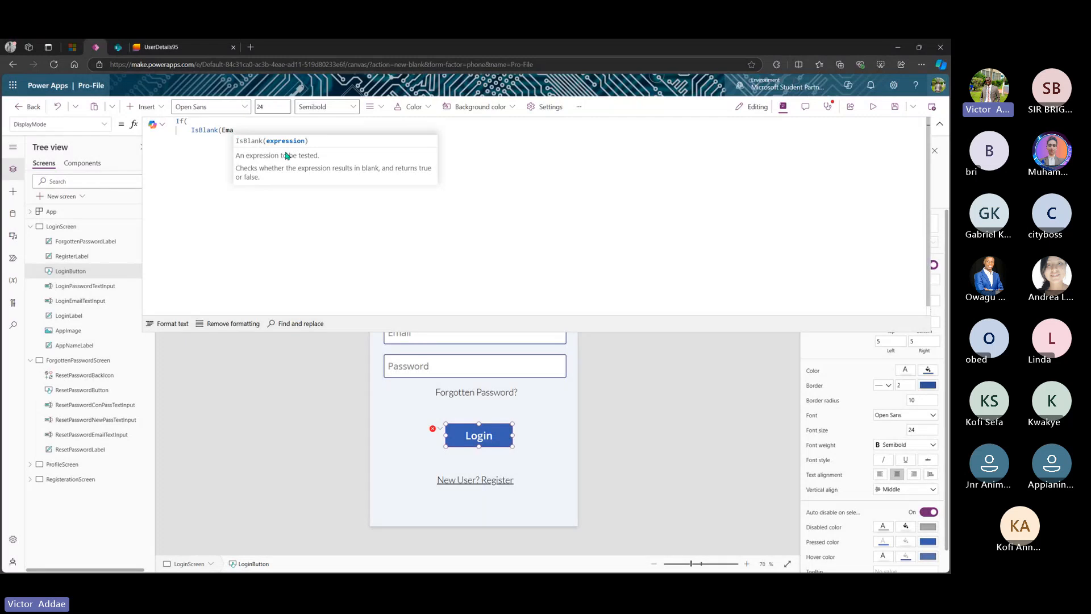
text(il)
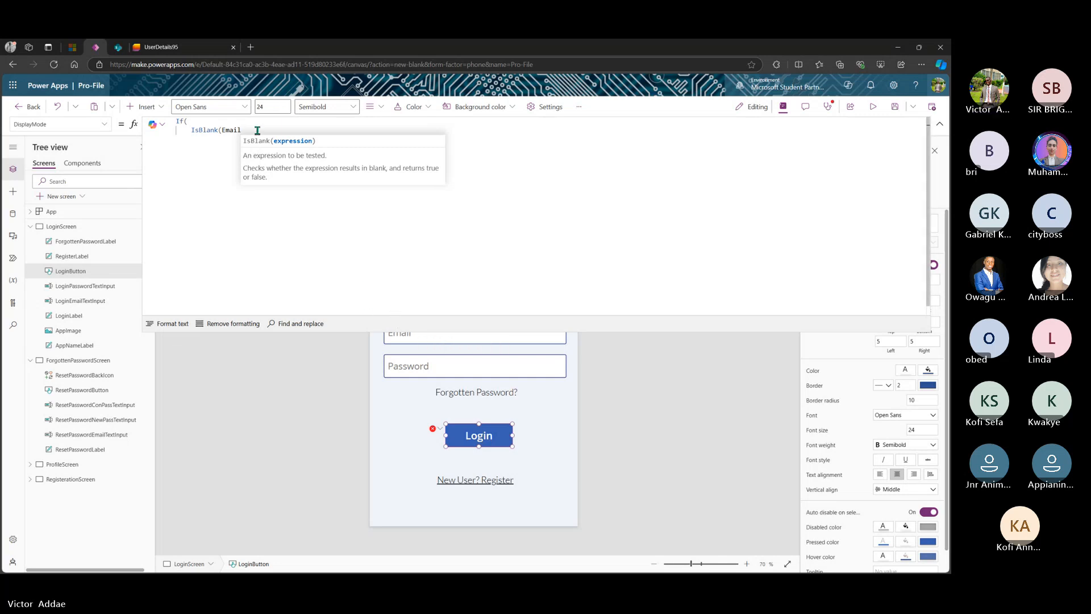
drag(241, 131, 223, 130)
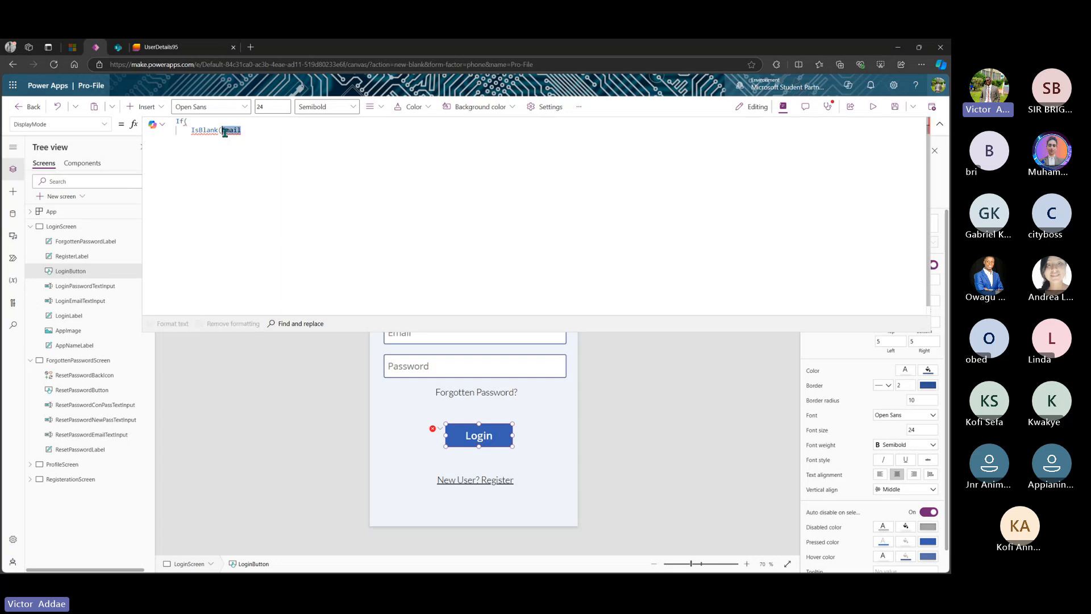
key(BackSpace)
text(Login)
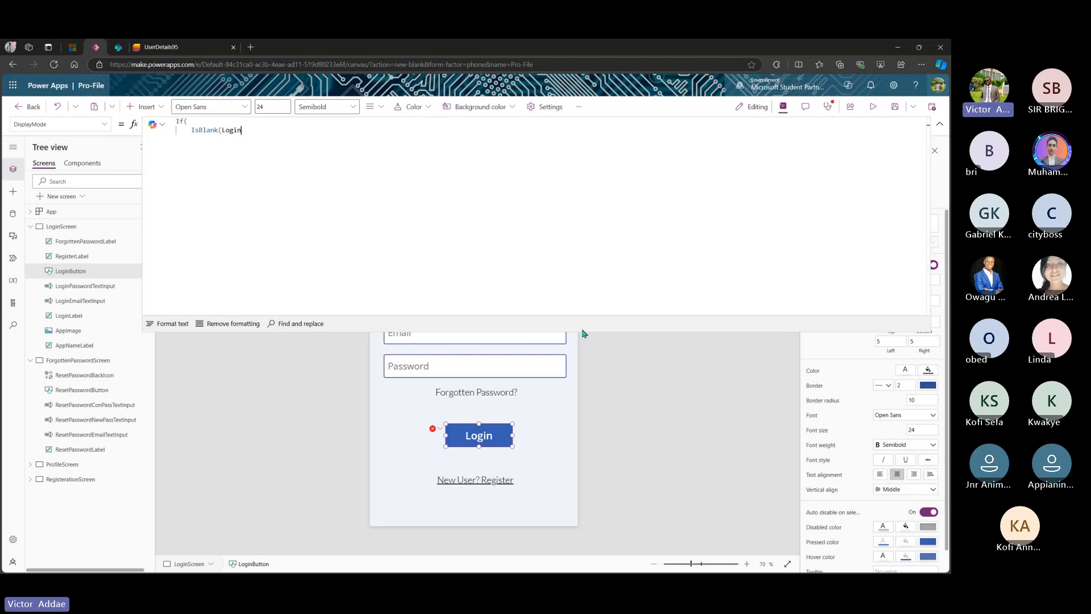
- Confirm the login email and password input names, then reselect the Login button
drag(582, 332, 554, 148)
click(500, 340)
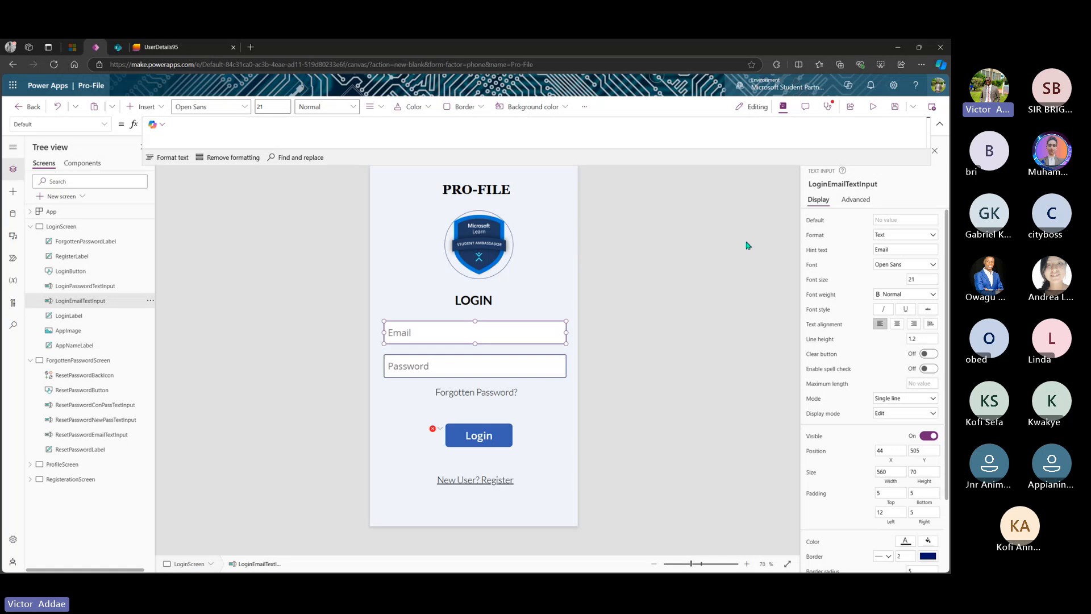
click(471, 366)
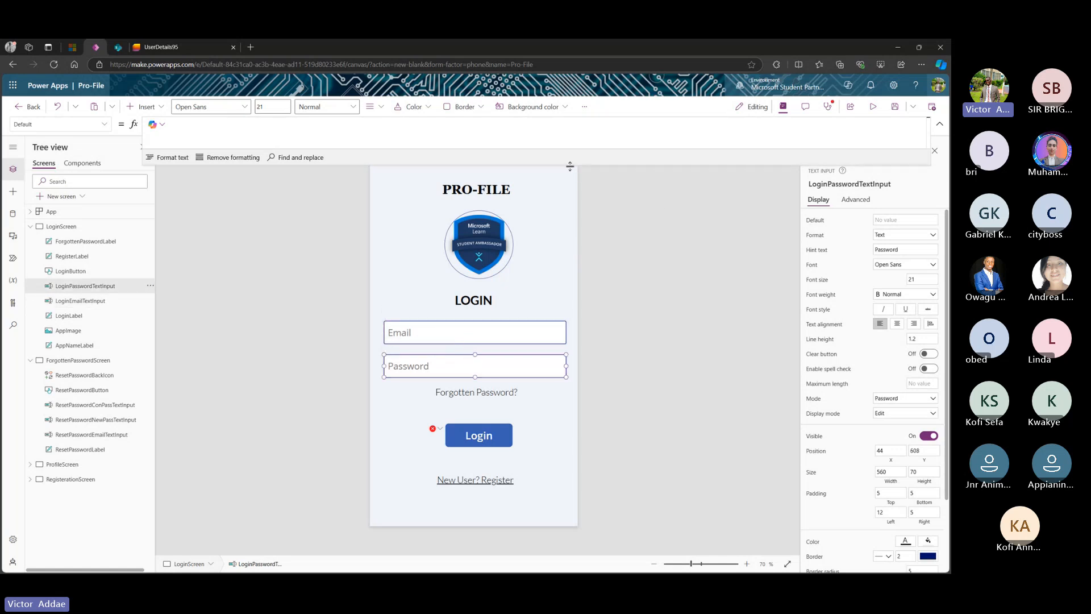
click(469, 428)
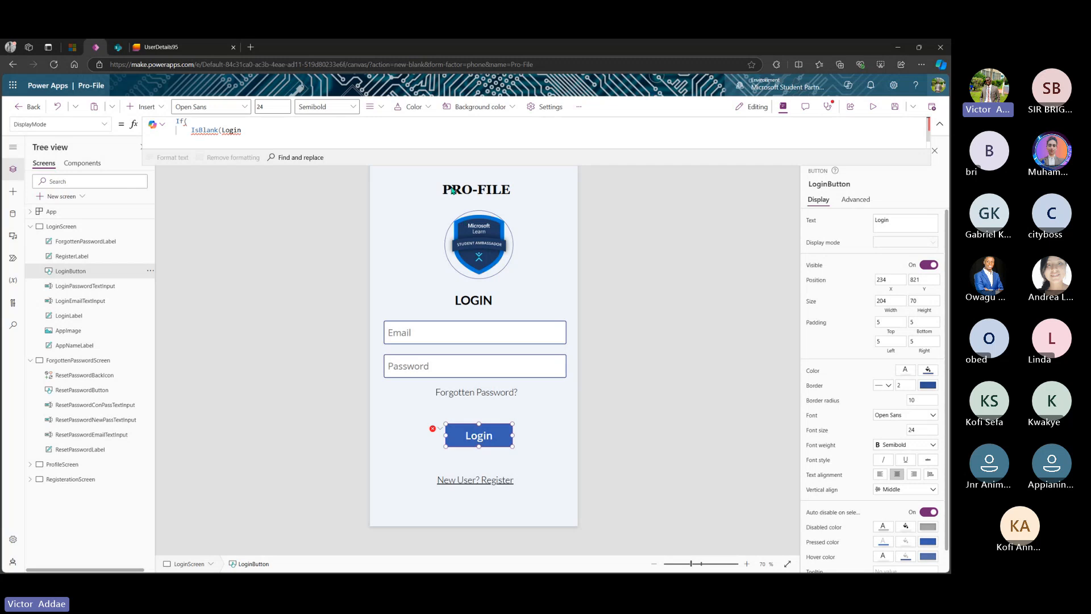
- Complete the email check as IsBlank(LoginEmailTextInput.Text) || in the DisplayMode formula
drag(452, 169, 442, 311)
click(273, 130)
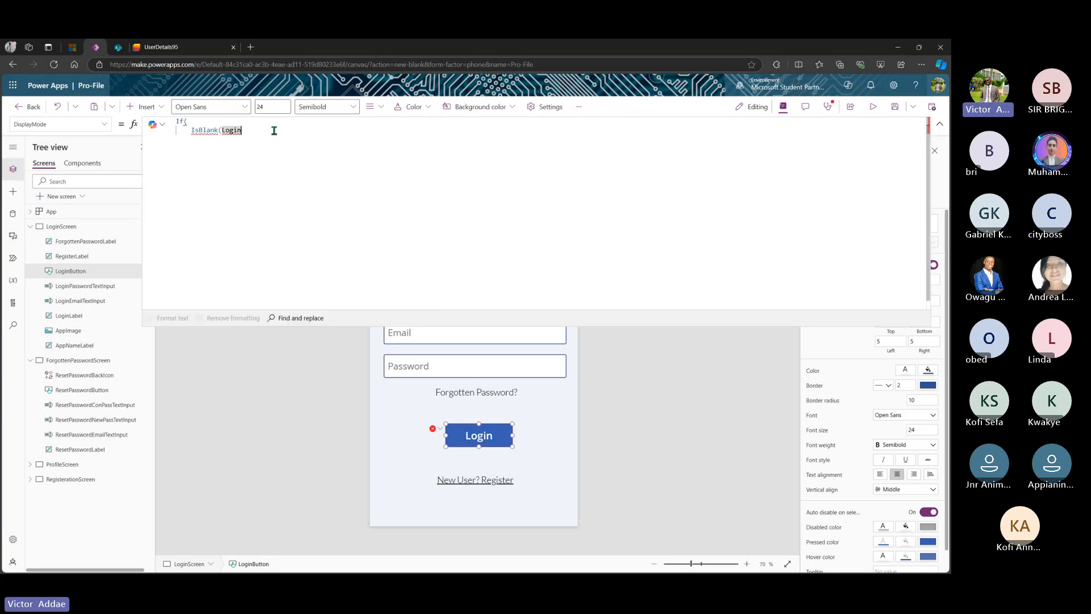
text(E)
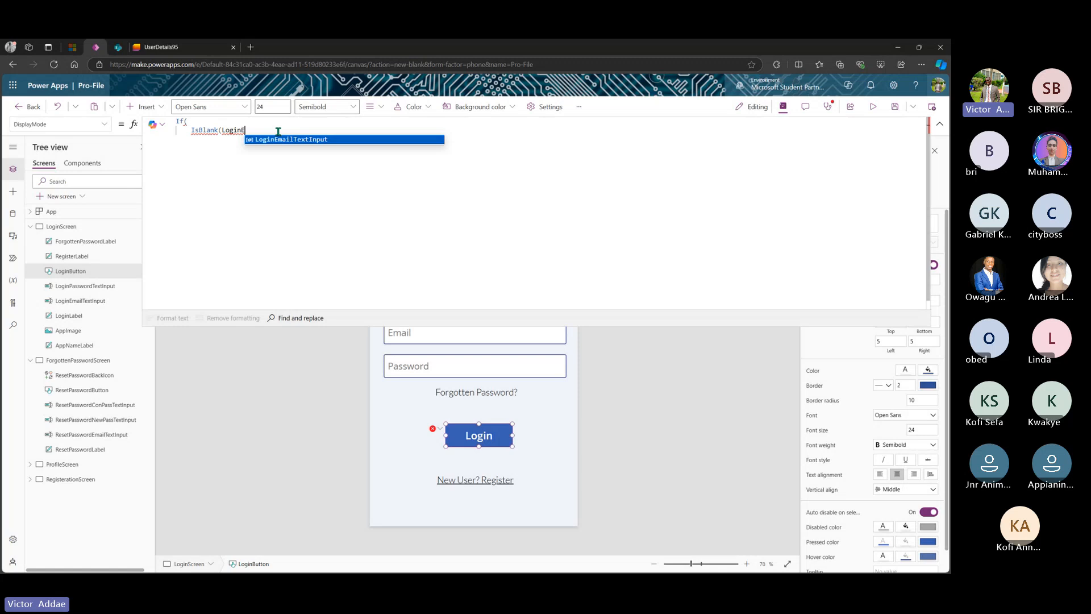
click(305, 140)
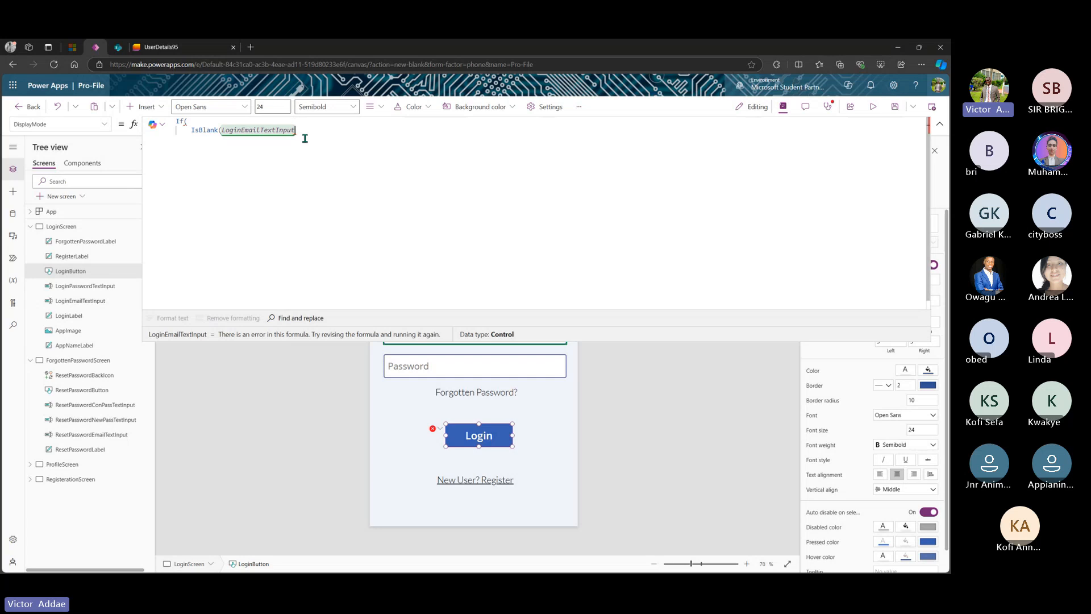
text(.Text)
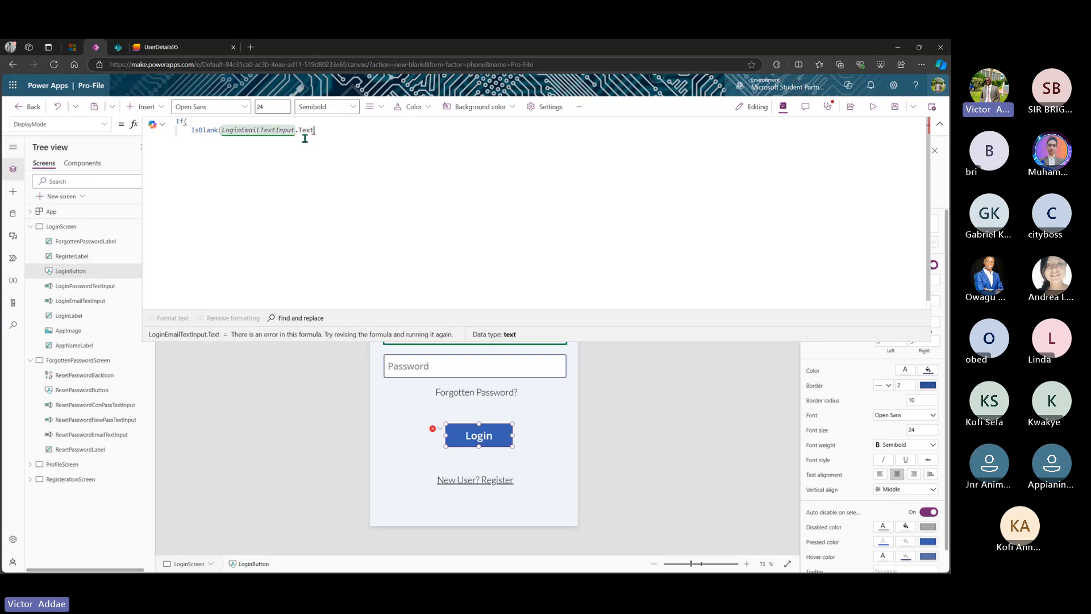
text() ||)
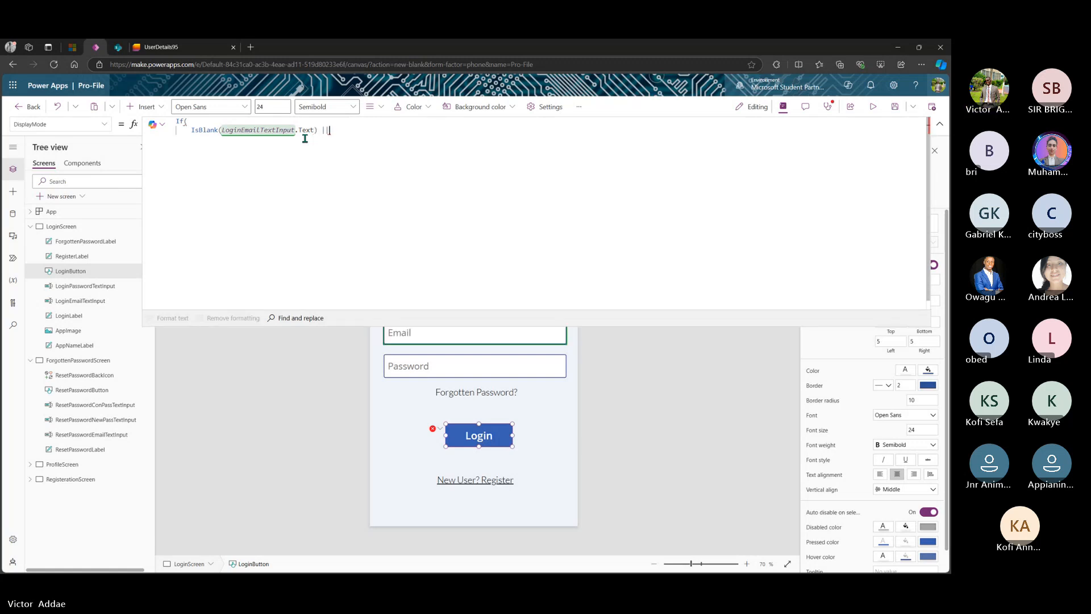
text( I)
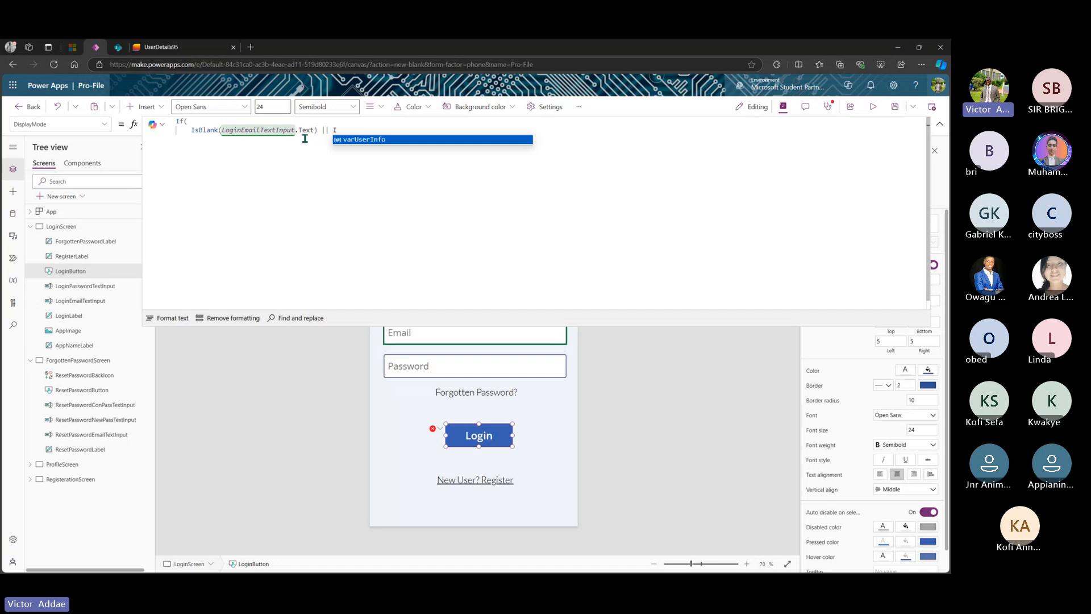
text(S)
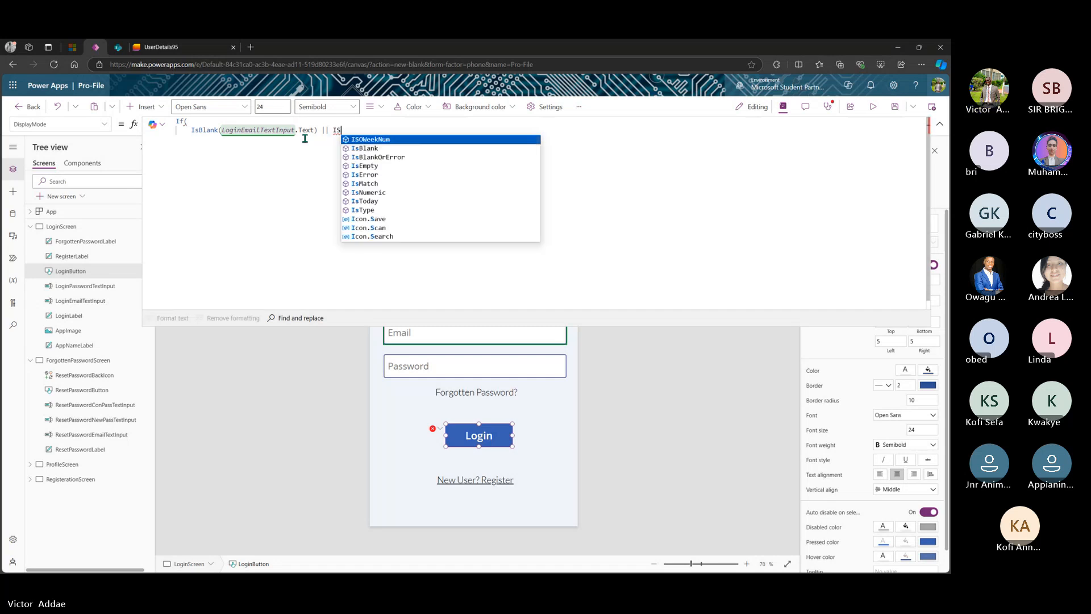
- Add IsBlank(LoginPasswordTextInput.Text), end the condition with a comma, and begin the true value
click(359, 149)
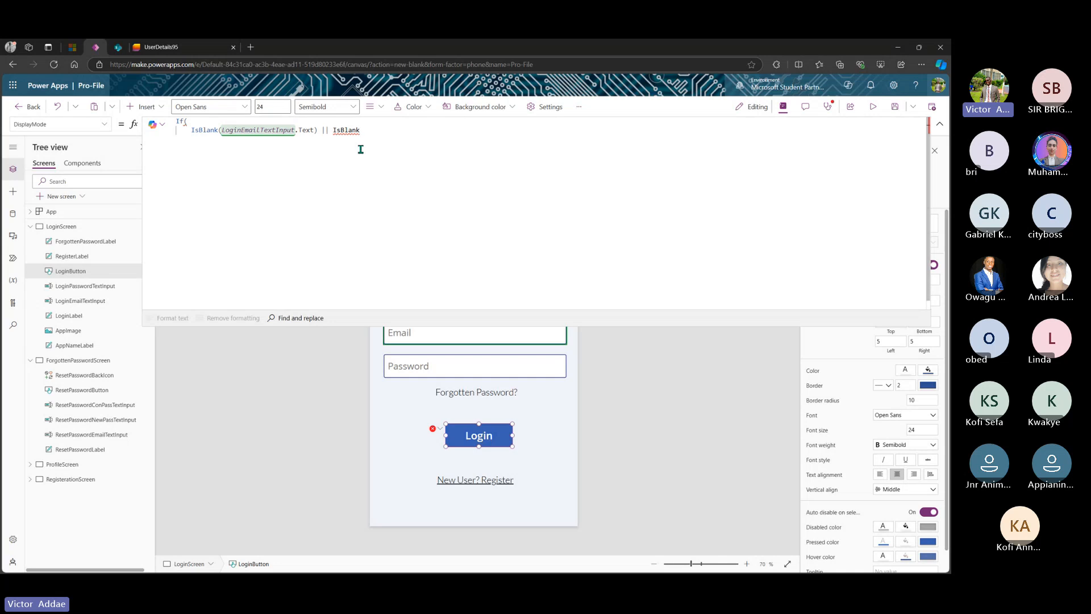
text((Pass)
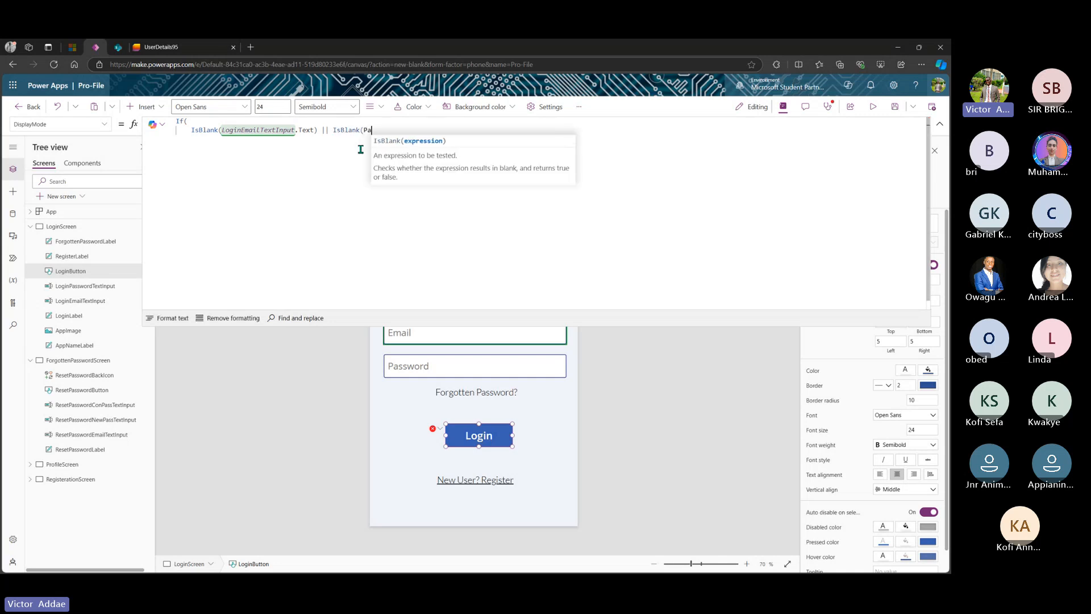
key(BackSpace)
key(BackSpace)
key(BackSpace)
key(BackSpace)
text(Login)
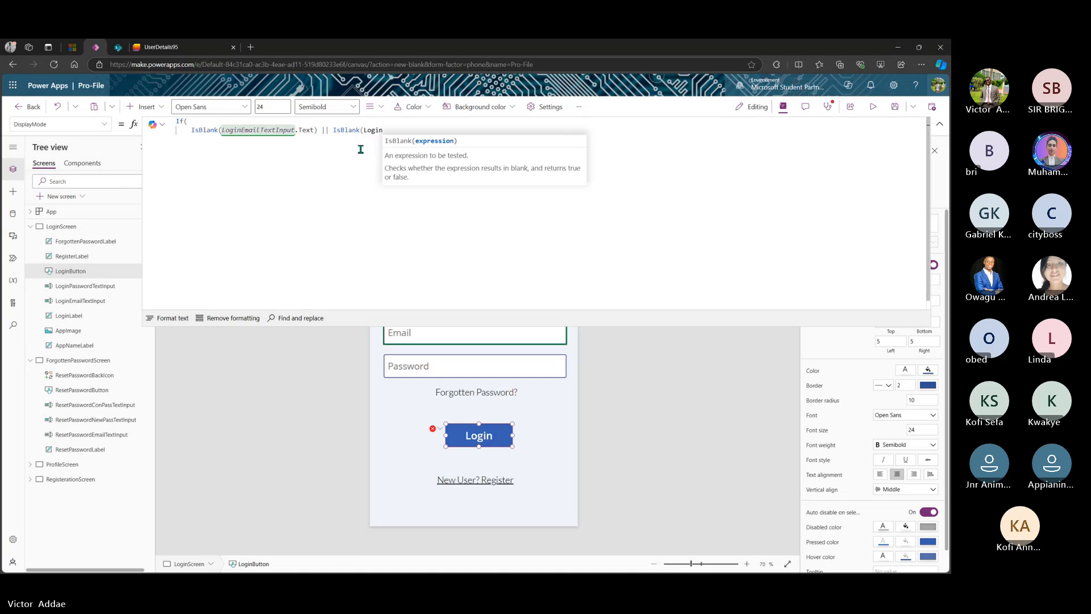
text(Pass)
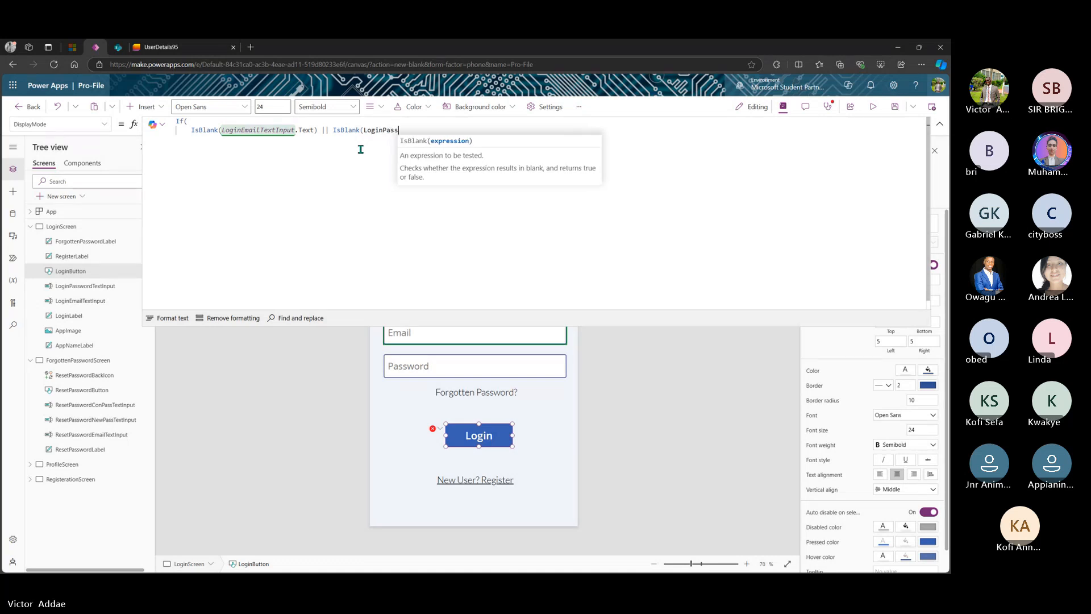
text(wordText)
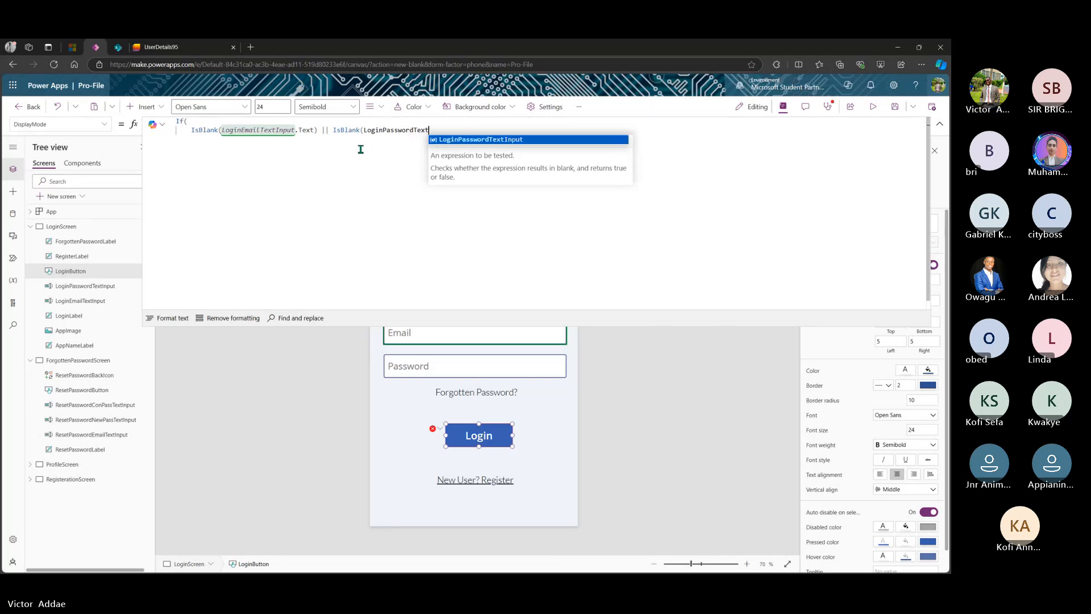
click(463, 140)
text(.text)
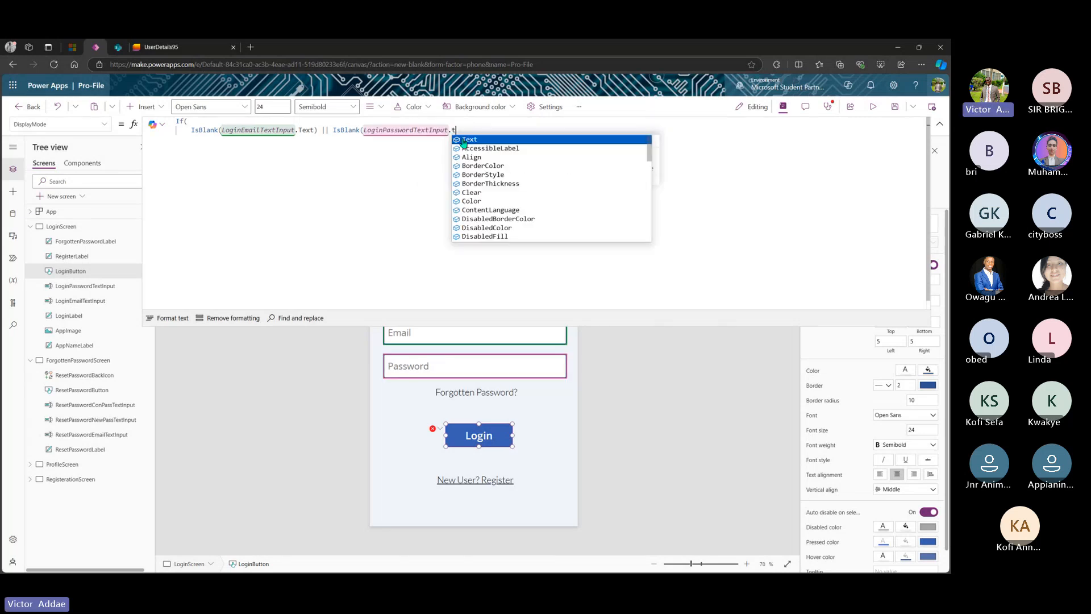
key(Tab)
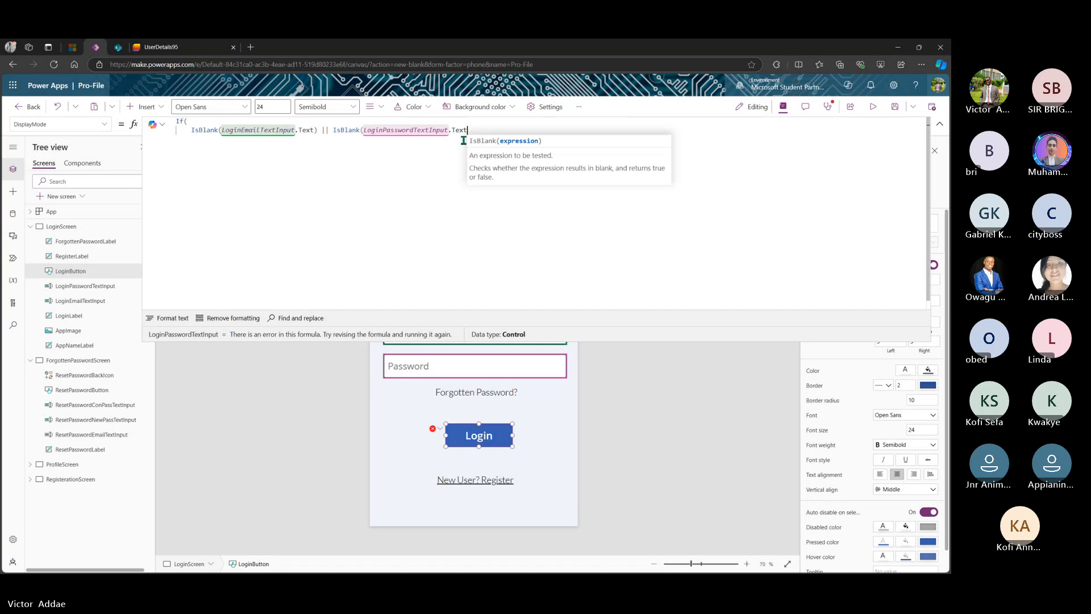
text())
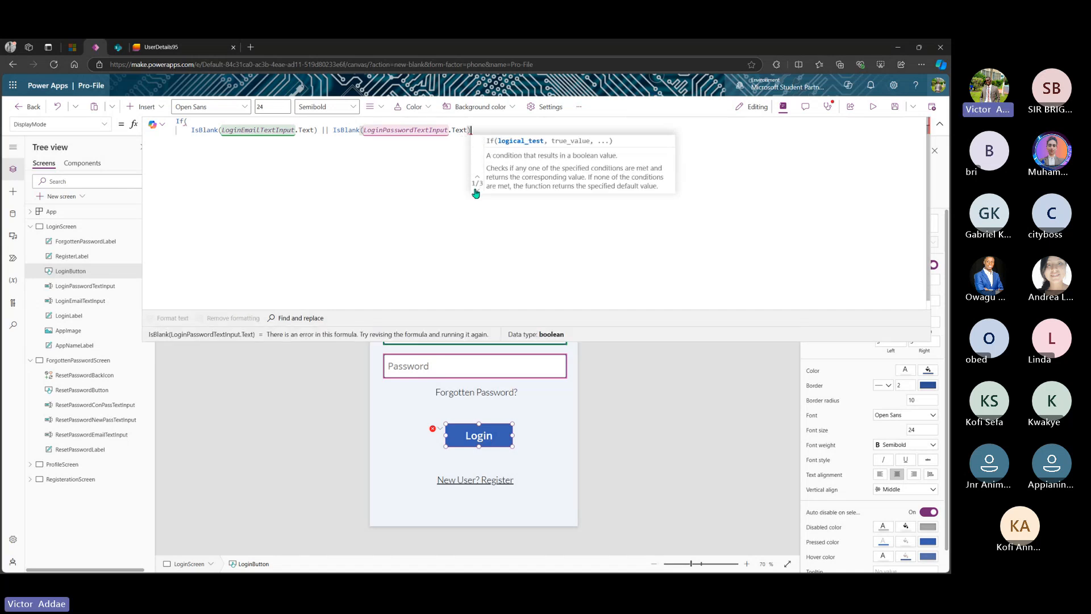
text(,)
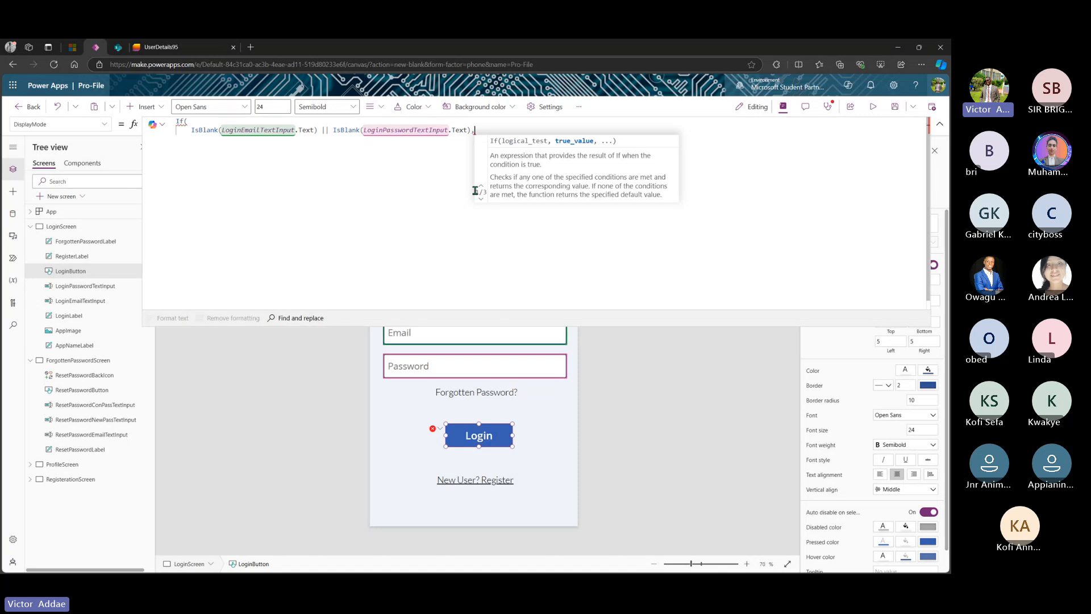
key(shift+Return)
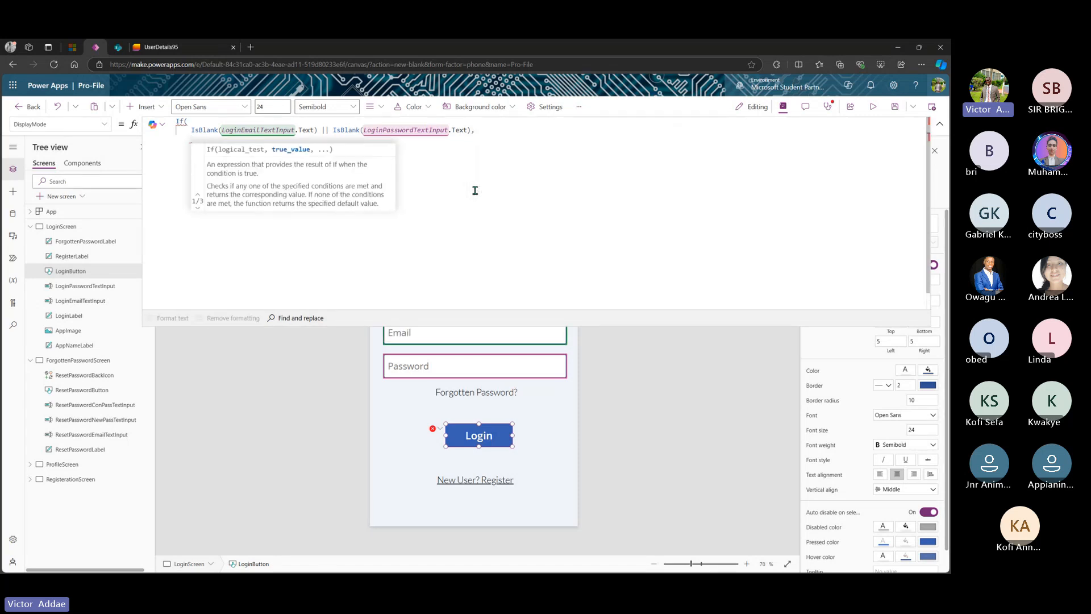
text(Di)
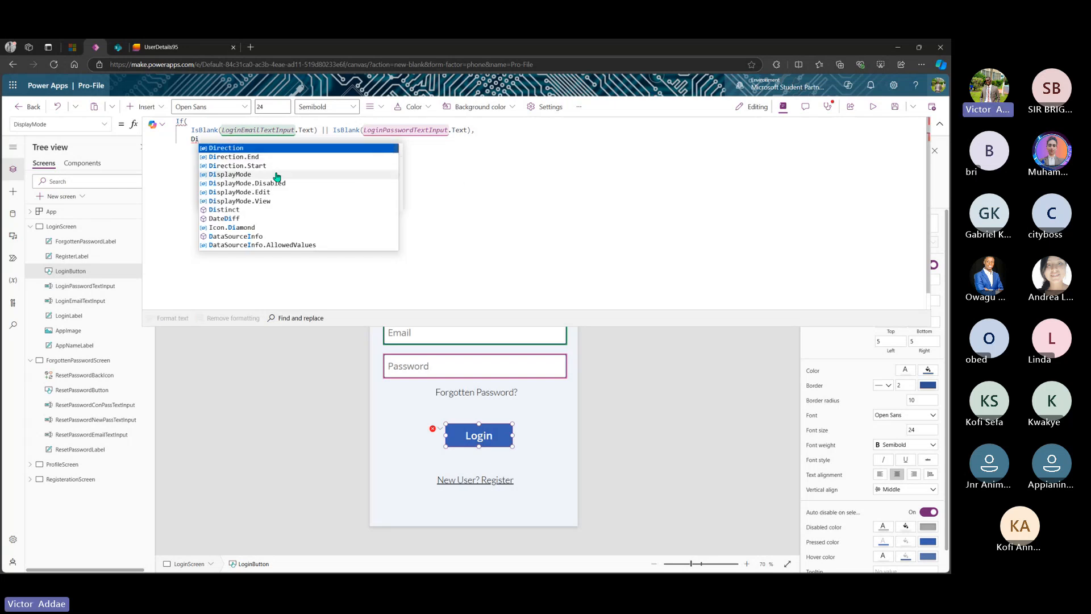
- Set DisplayMode.Disabled as the If's true value, removing stray commas and text
click(277, 176)
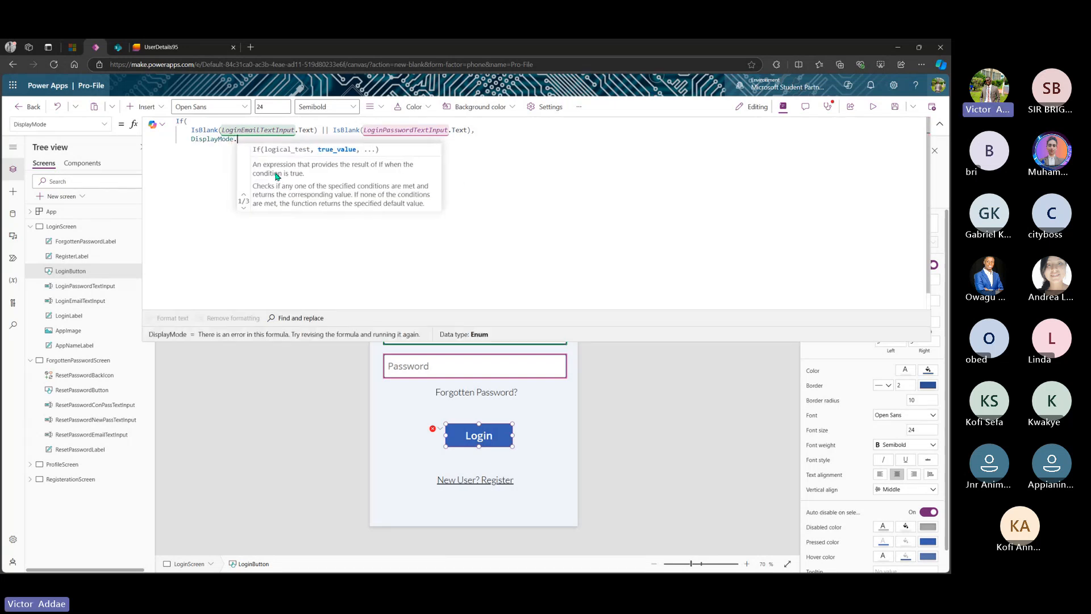
key(Return)
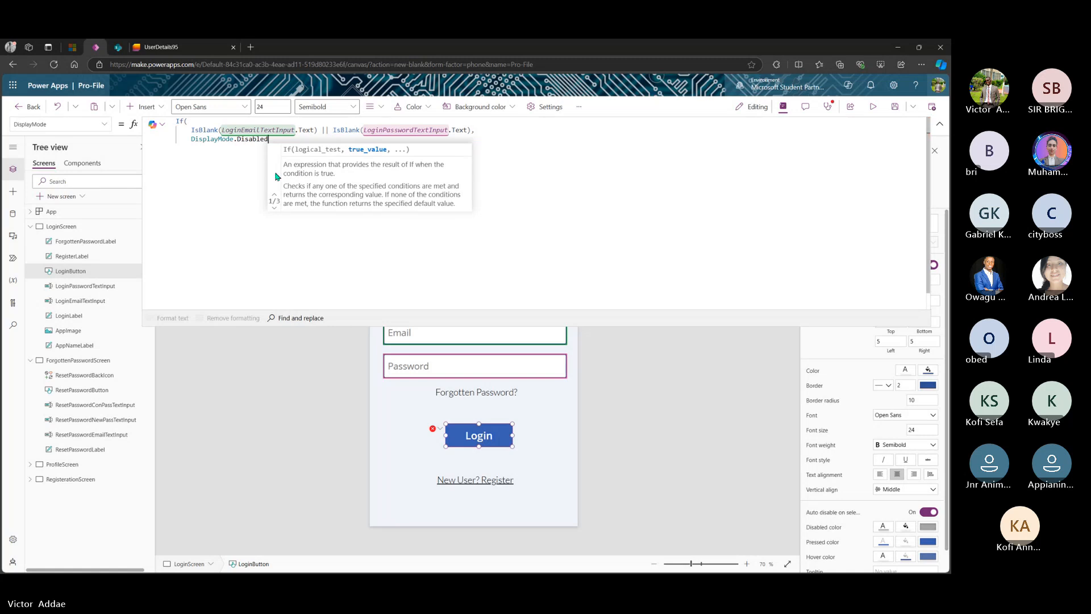
text(,)
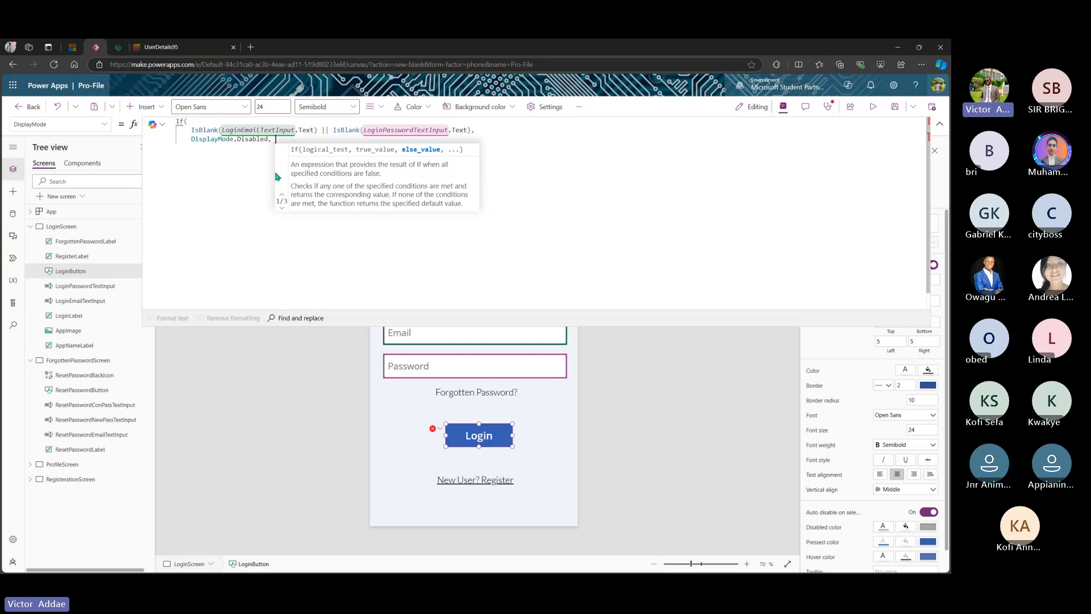
key(BackSpace)
key(BackSpace)
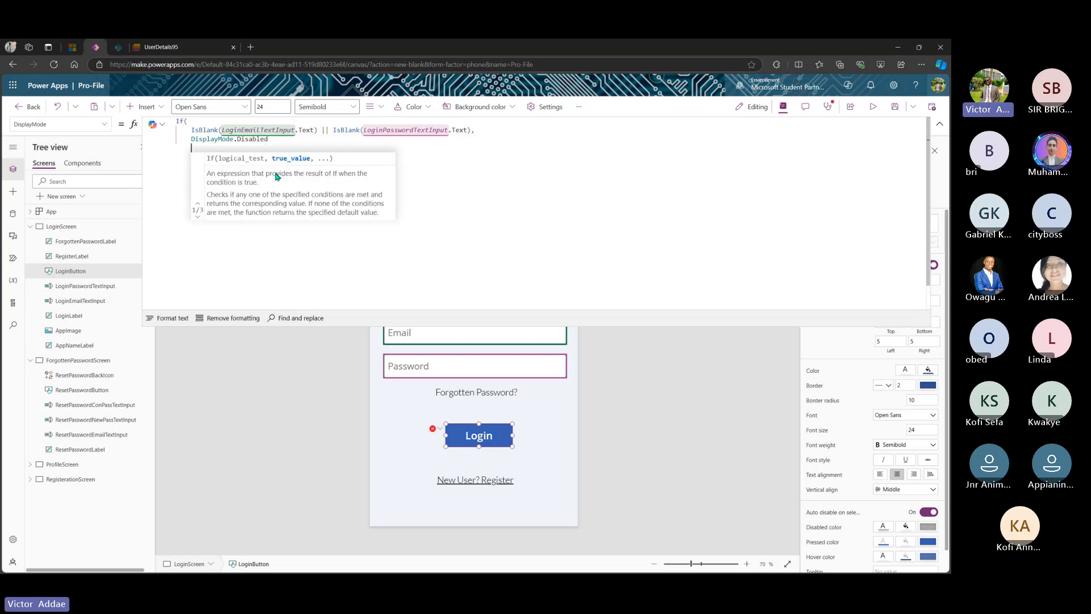
key(shift+Return)
text(,)
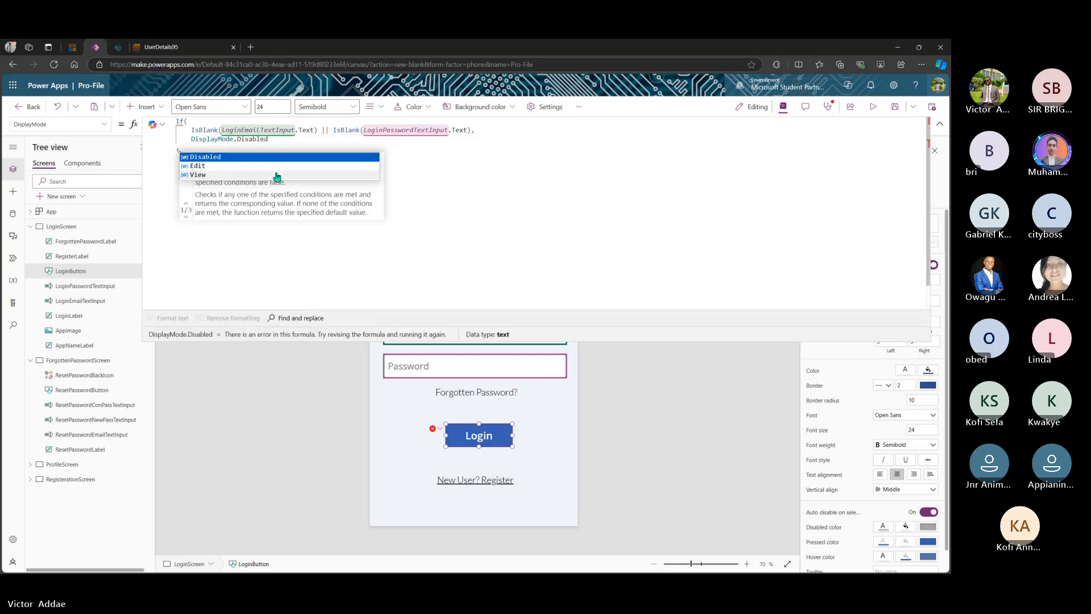
key(BackSpace)
key(BackSpace)
text(,Disabled)
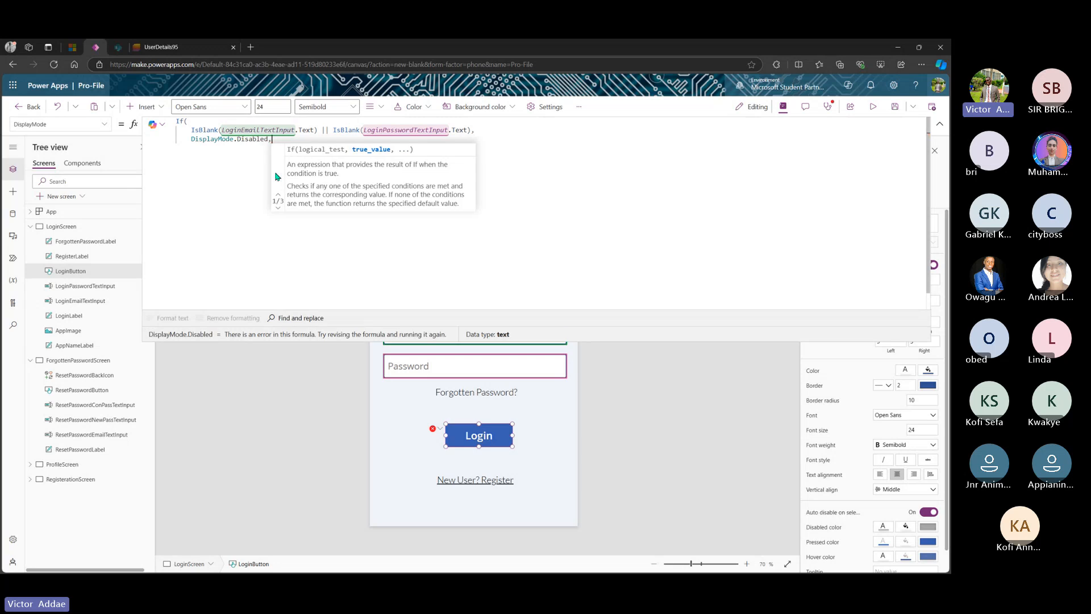
key(BackSpace)
key(BackSpace)
key(BackSpace)
key(BackSpace)
key(BackSpace)
key(BackSpace)
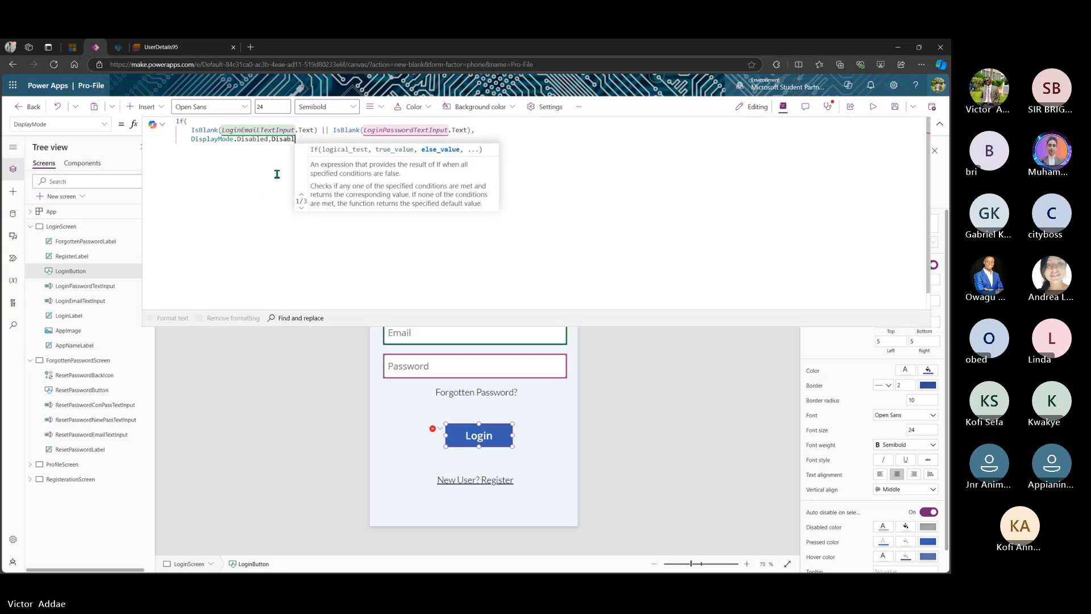
key(BackSpace)
key(BackSpace)
- Add DisplayMode.Edit as the else value on a new line and close the If
key(shift+Return)
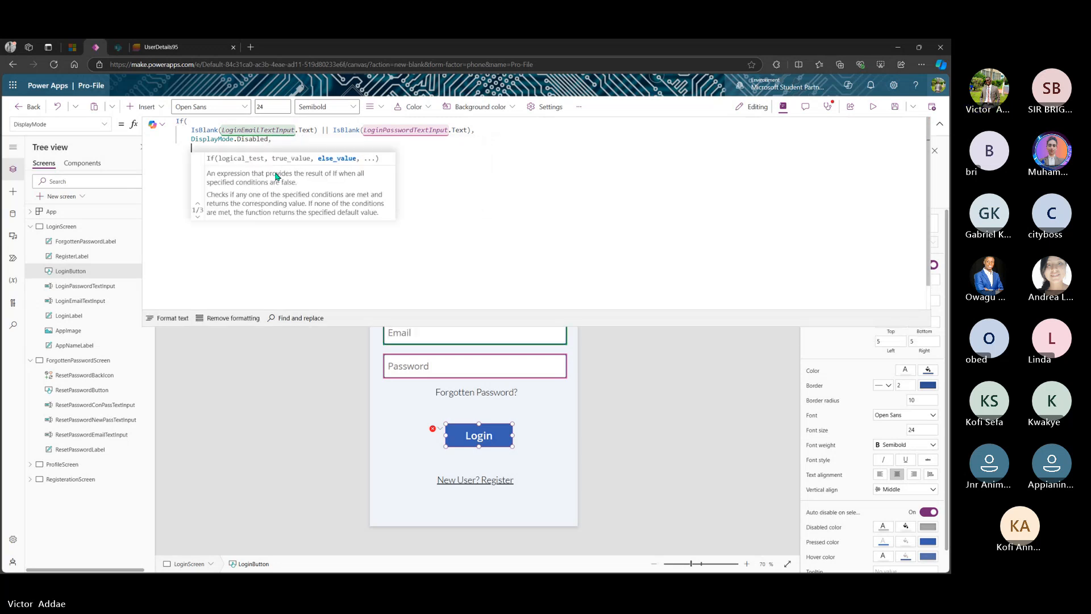
text(Display)
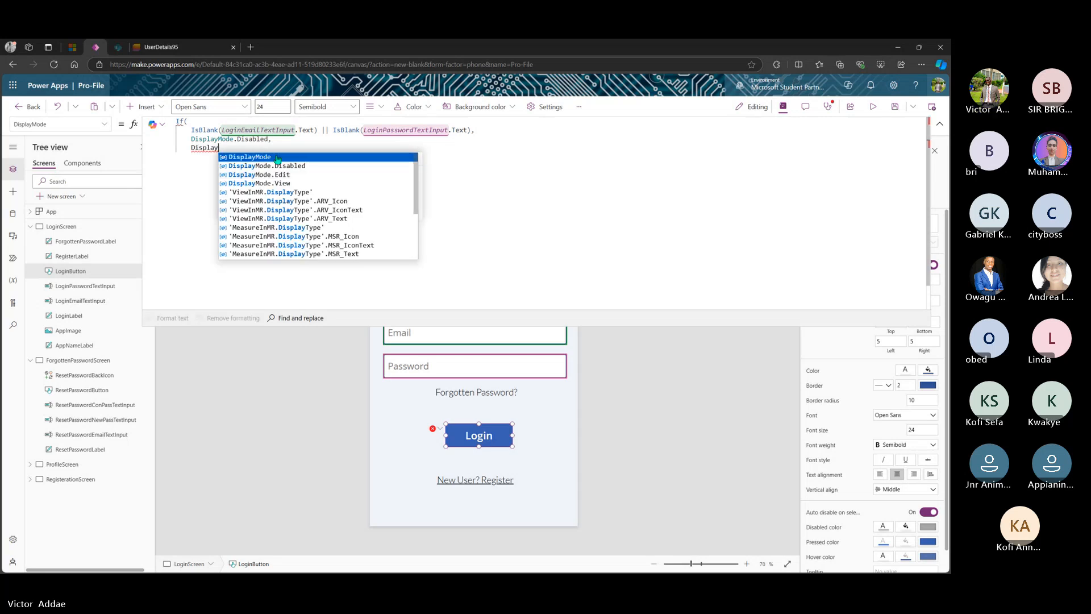
click(278, 157)
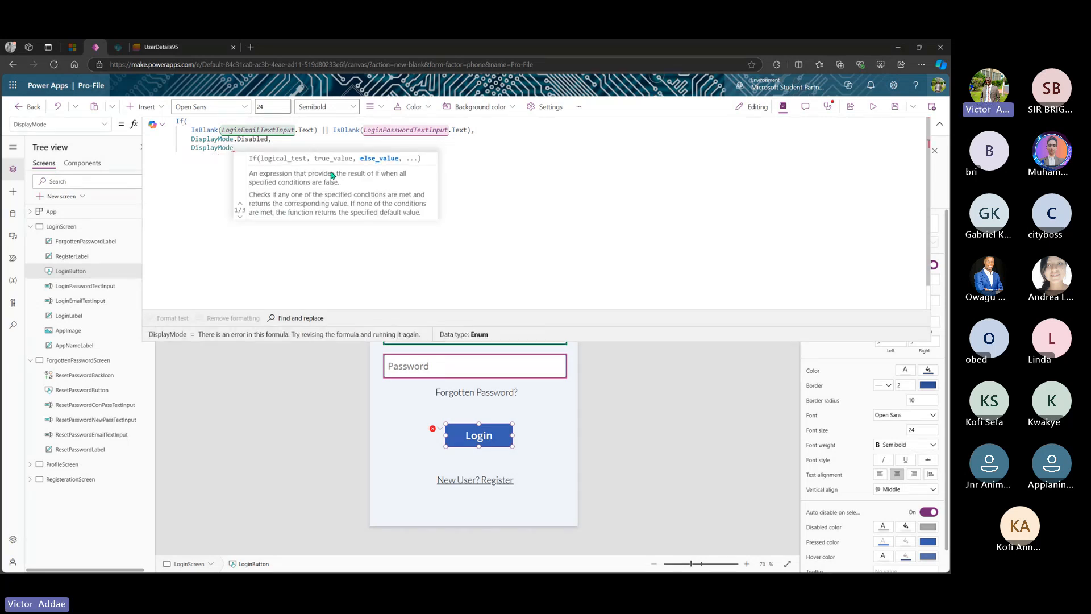
text(.Edit)
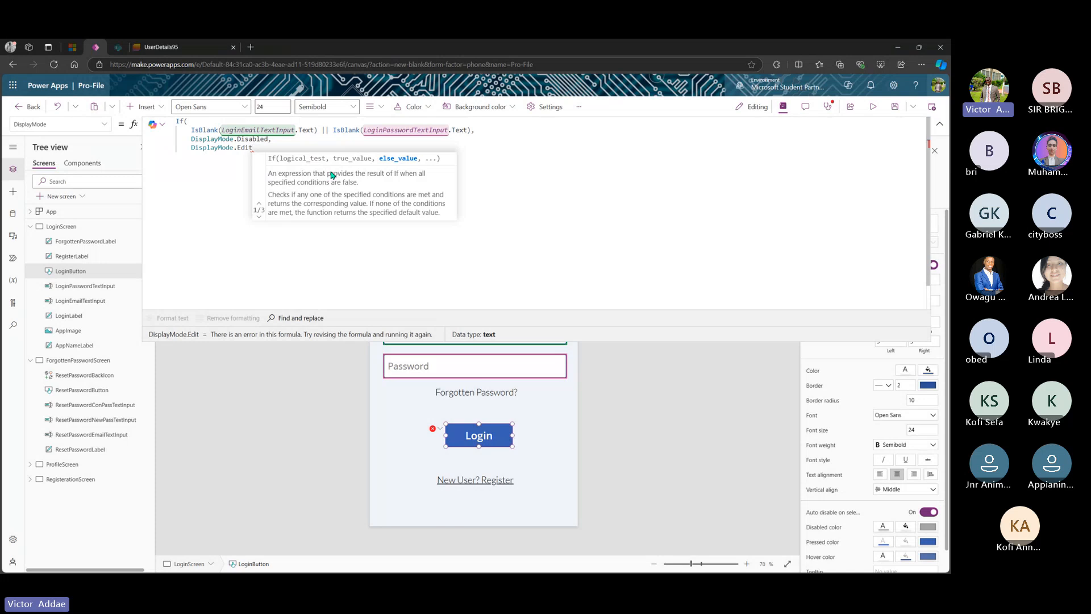
text())
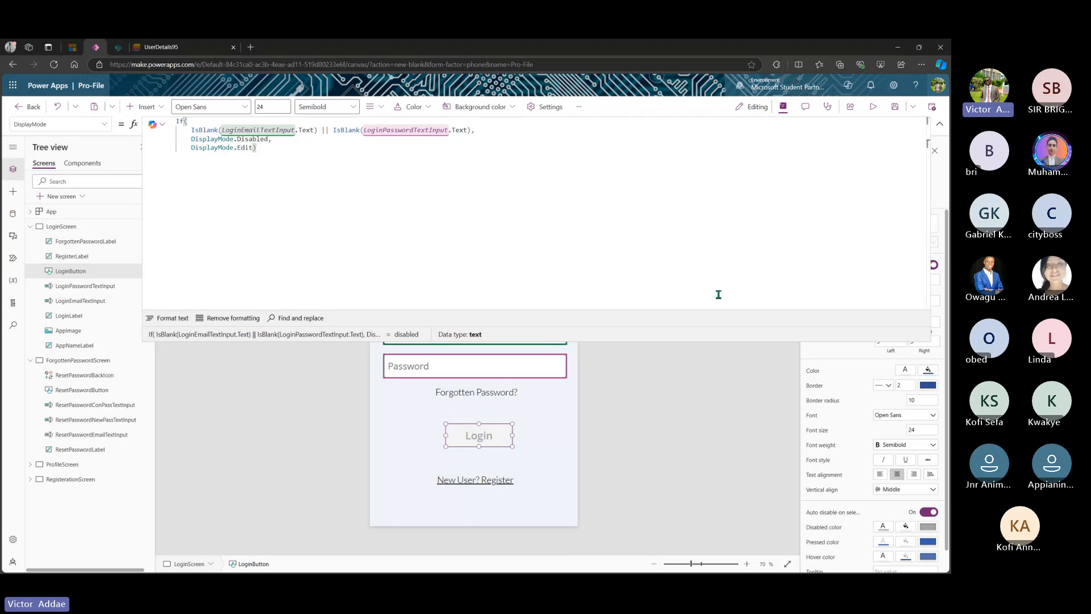
- Select the New User? Register label and switch to its OnSelect property
click(940, 123)
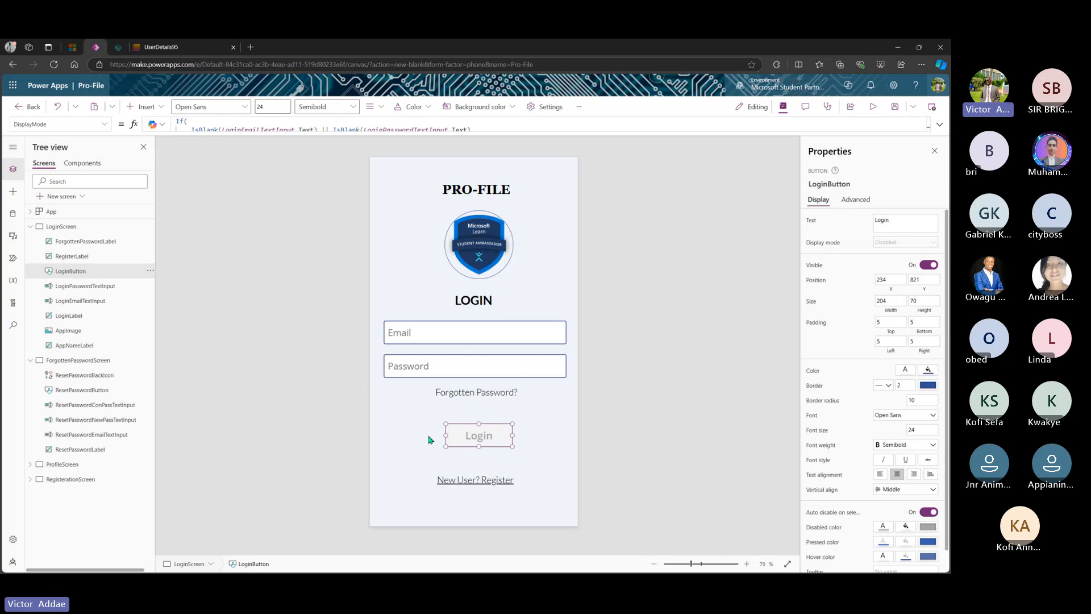
click(464, 481)
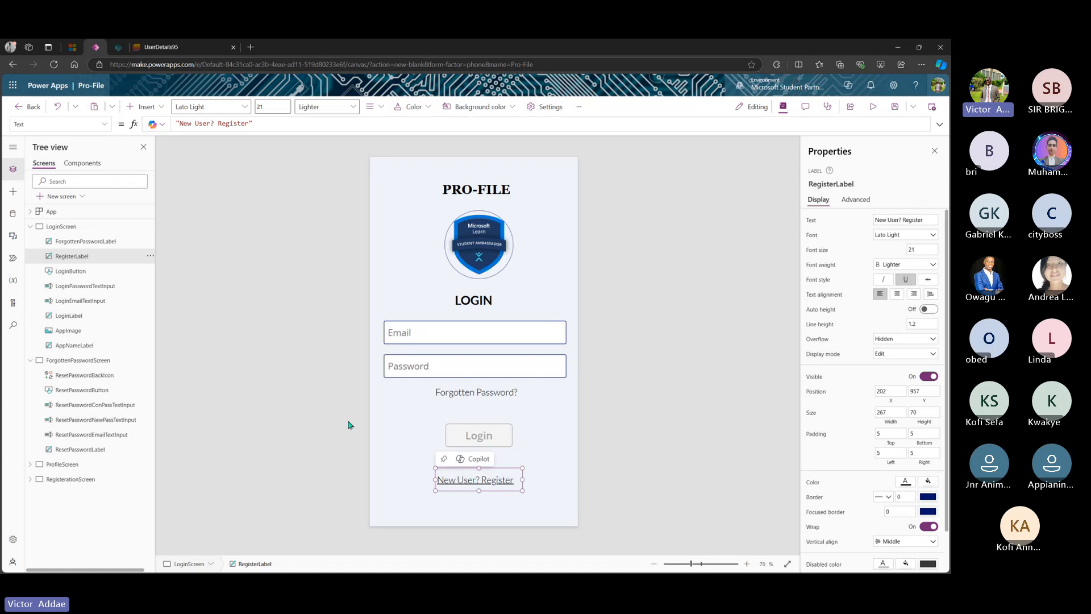
click(105, 125)
scroll(51, 231, down, 5)
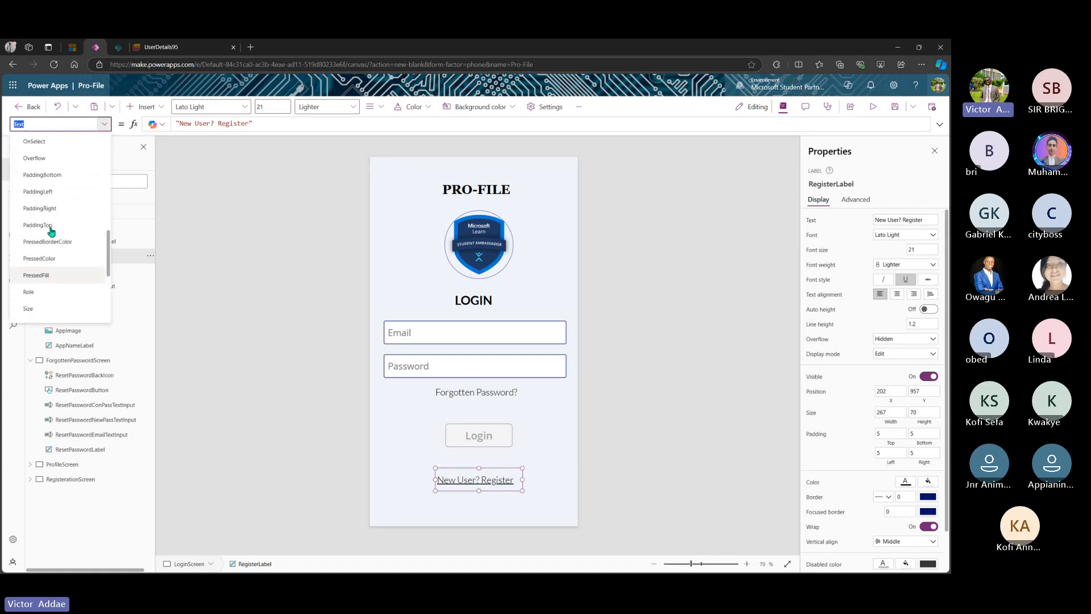
scroll(51, 231, up, 5)
scroll(51, 232, down, 4)
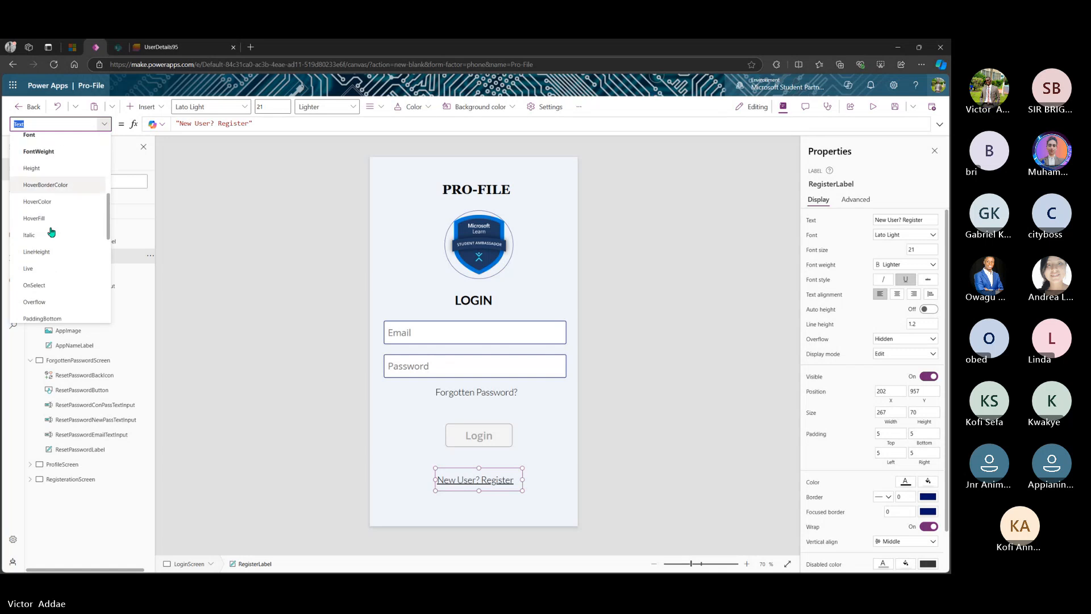
click(41, 254)
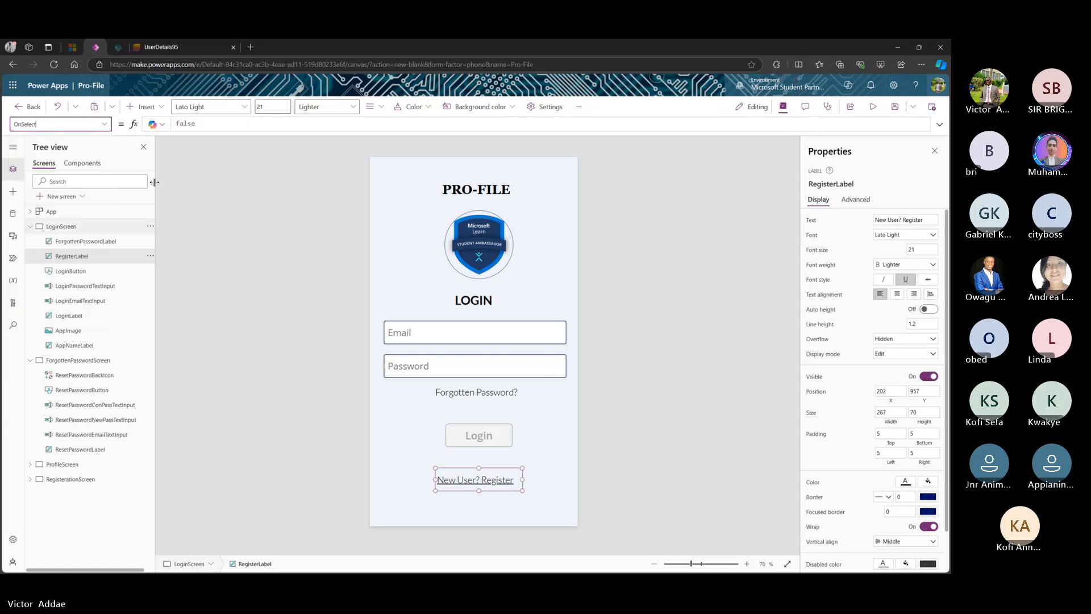
- Replace the label's false OnSelect with Navigate(RegisterationScreen, ScreenTransition.Fade)
drag(213, 123, 176, 127)
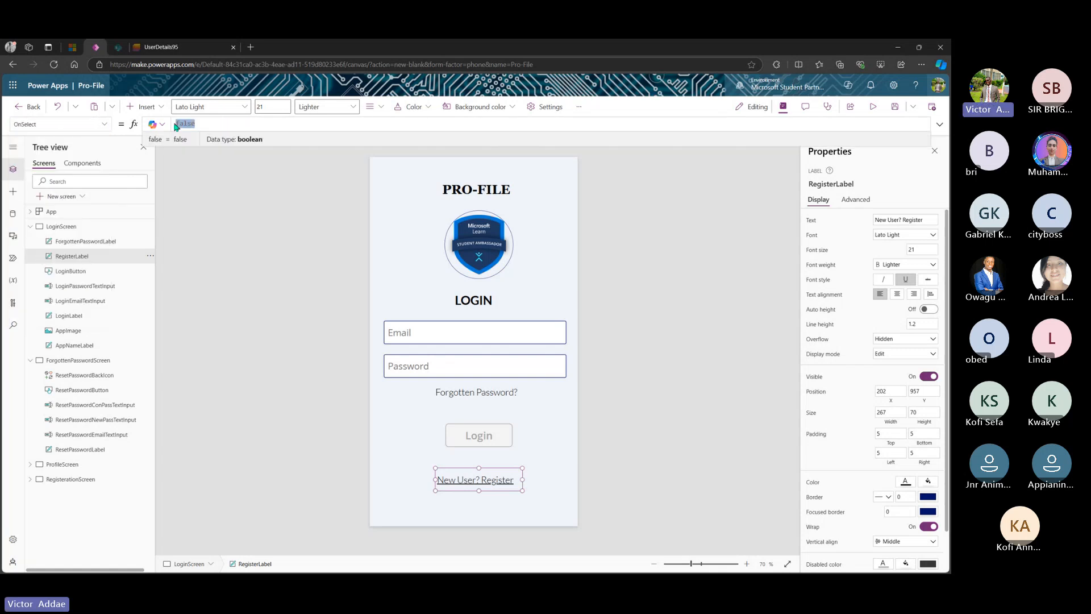
text(Navigate)
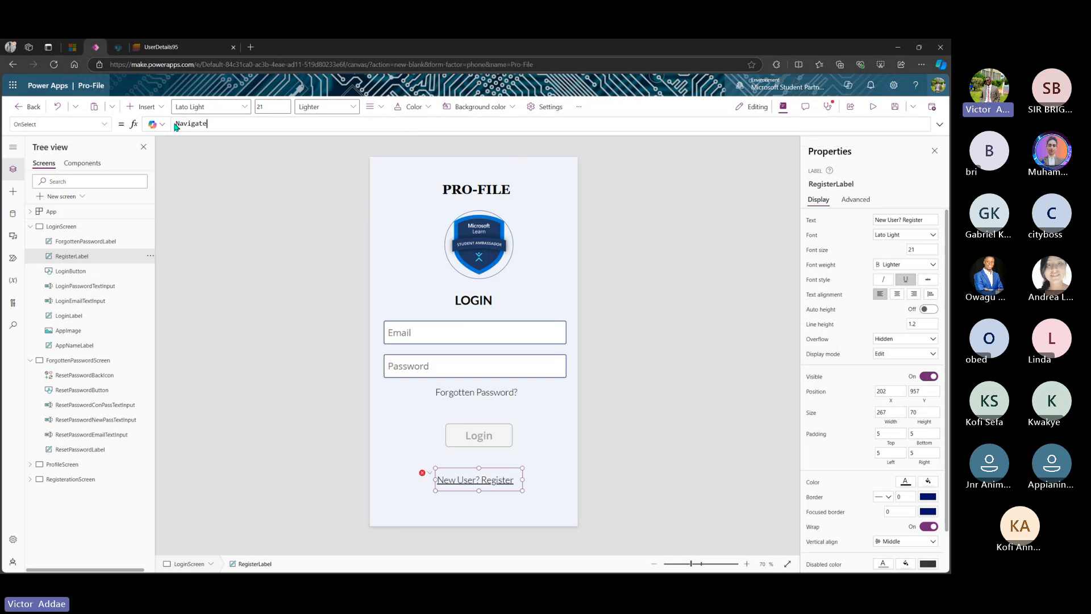
text(()
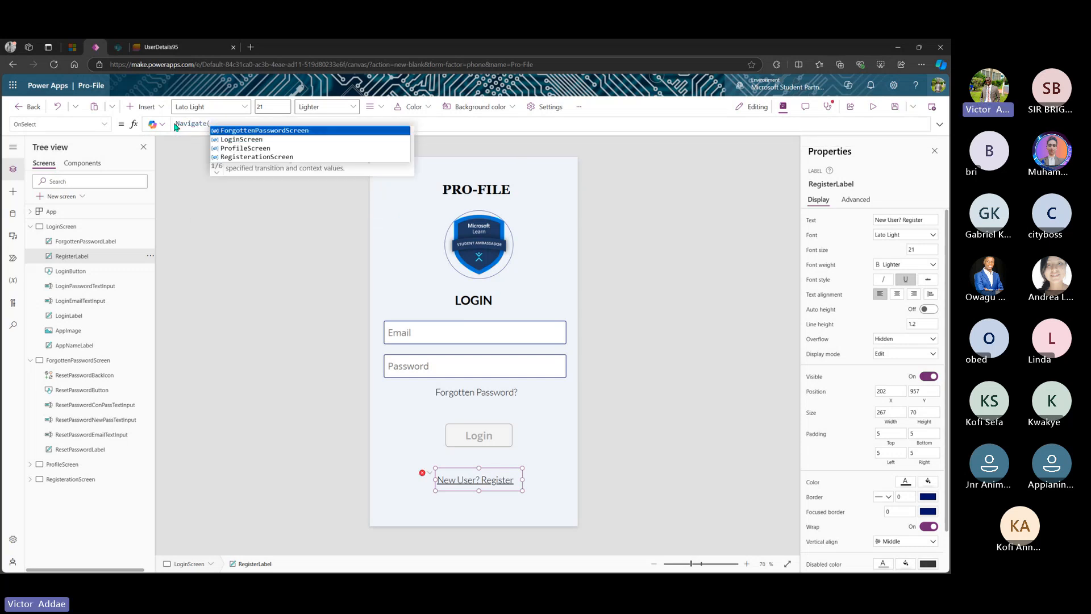
click(258, 157)
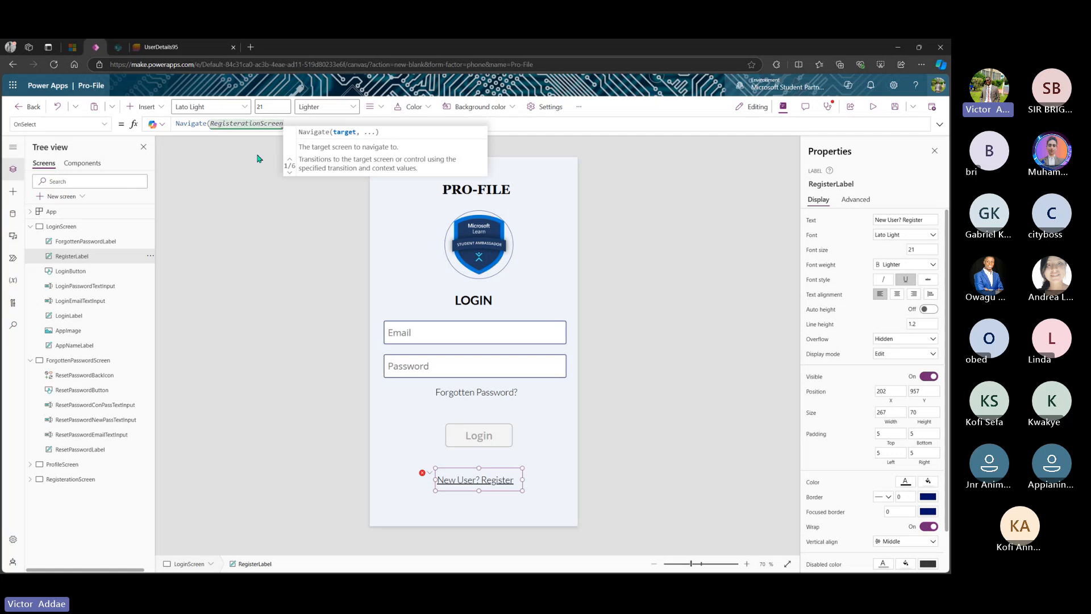
text(,)
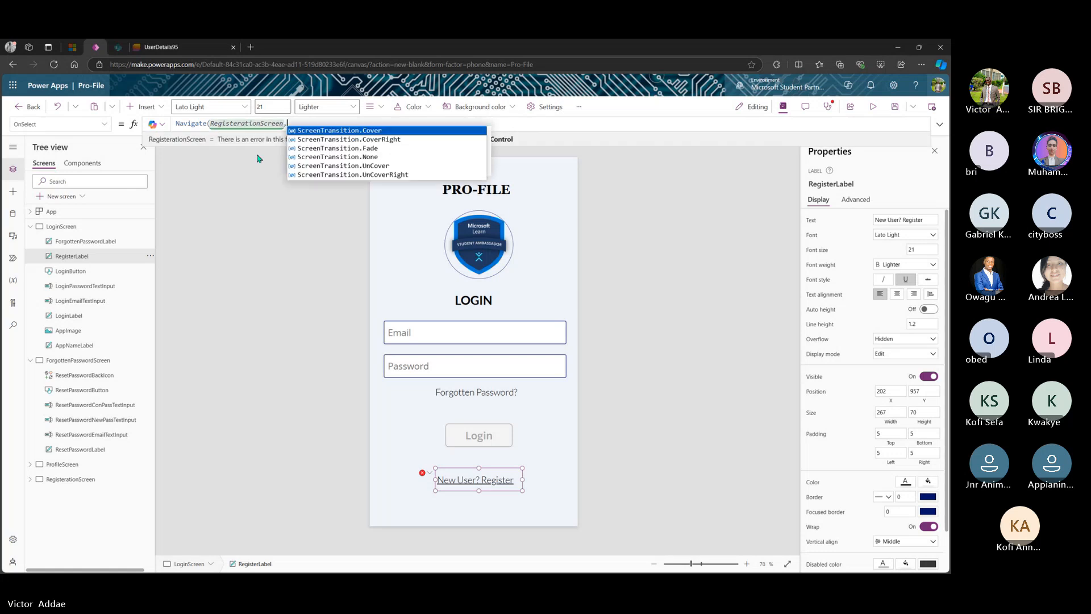
click(360, 149)
text())
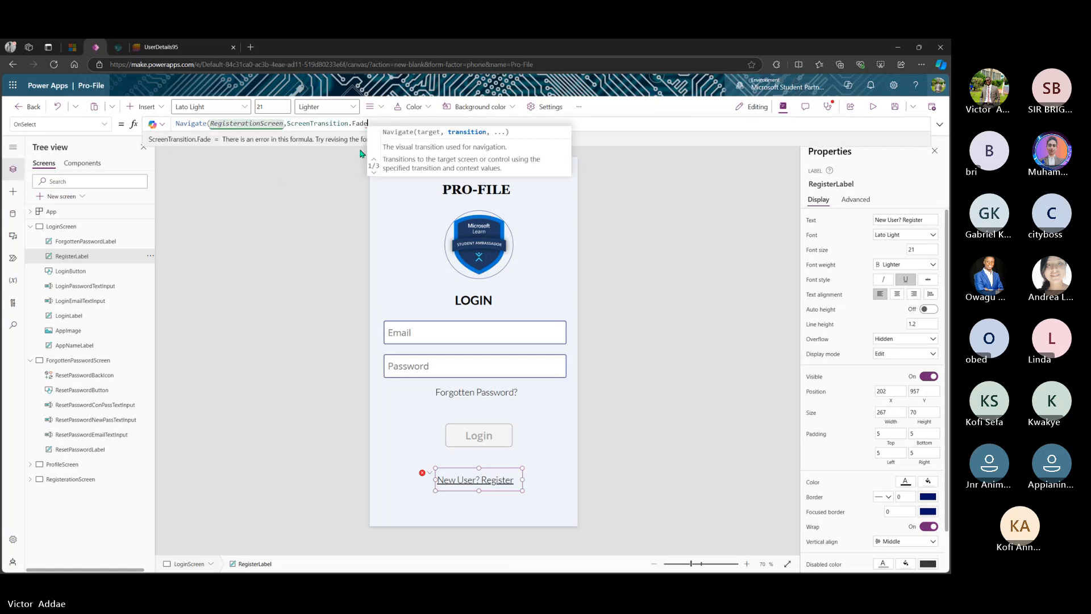
click(505, 473)
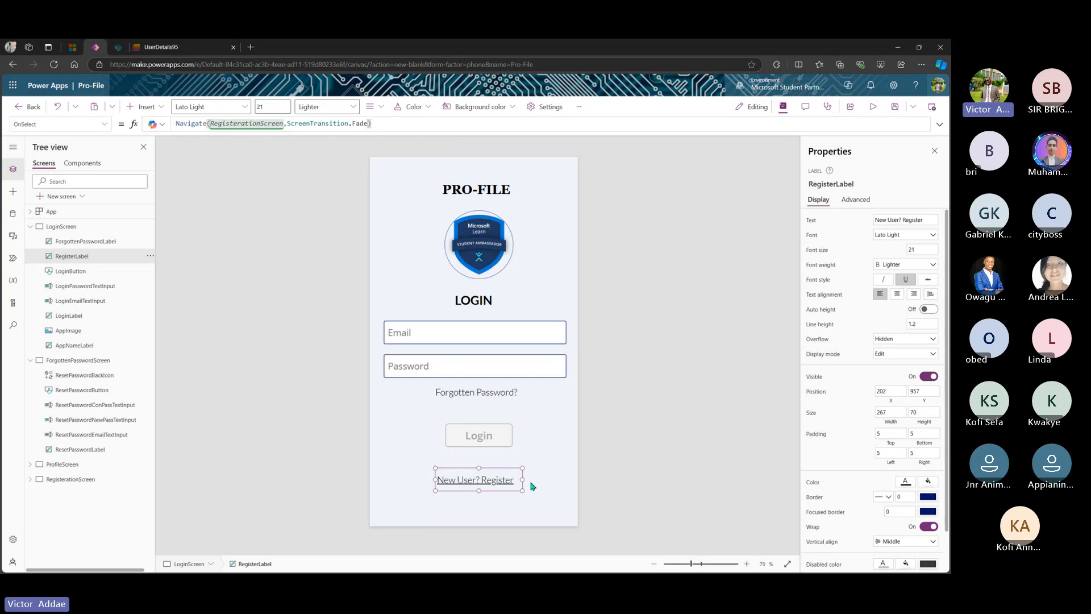
- Test the label to confirm it opens the registration screen
key(super)
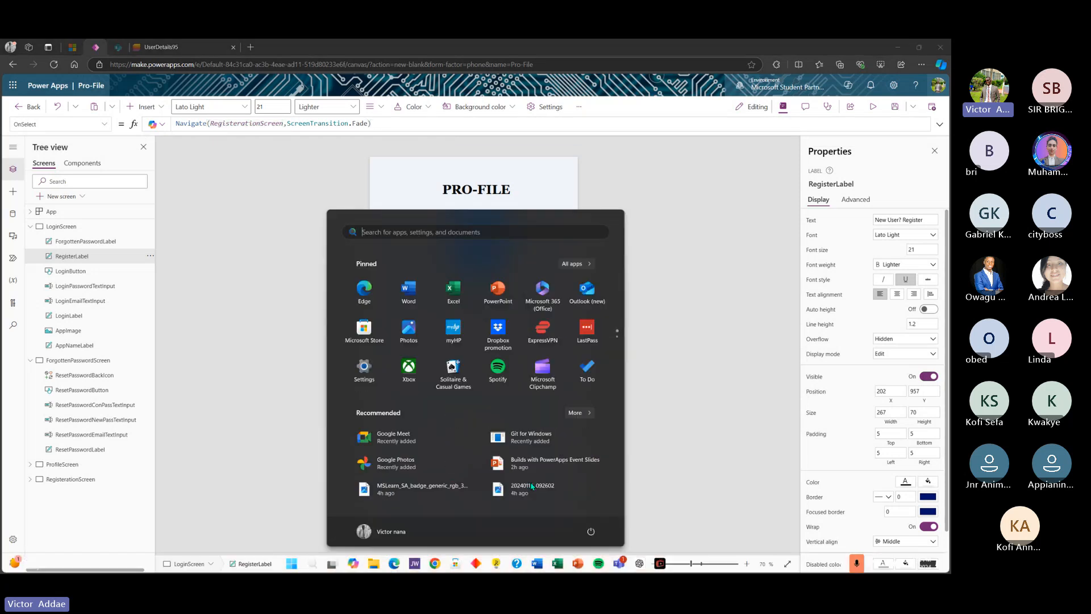
key(super)
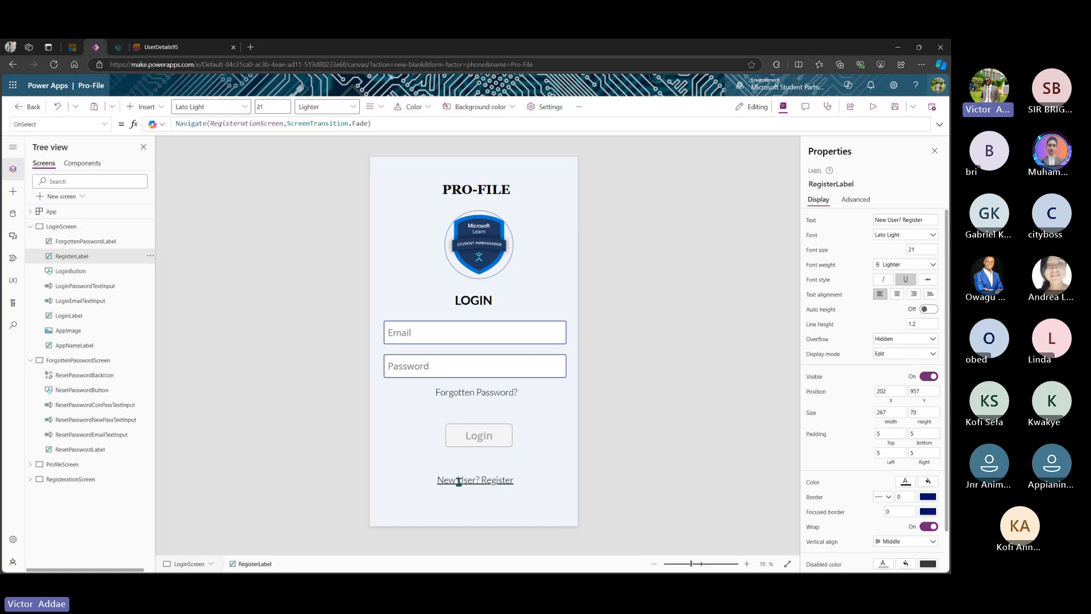
alt+click(459, 481)
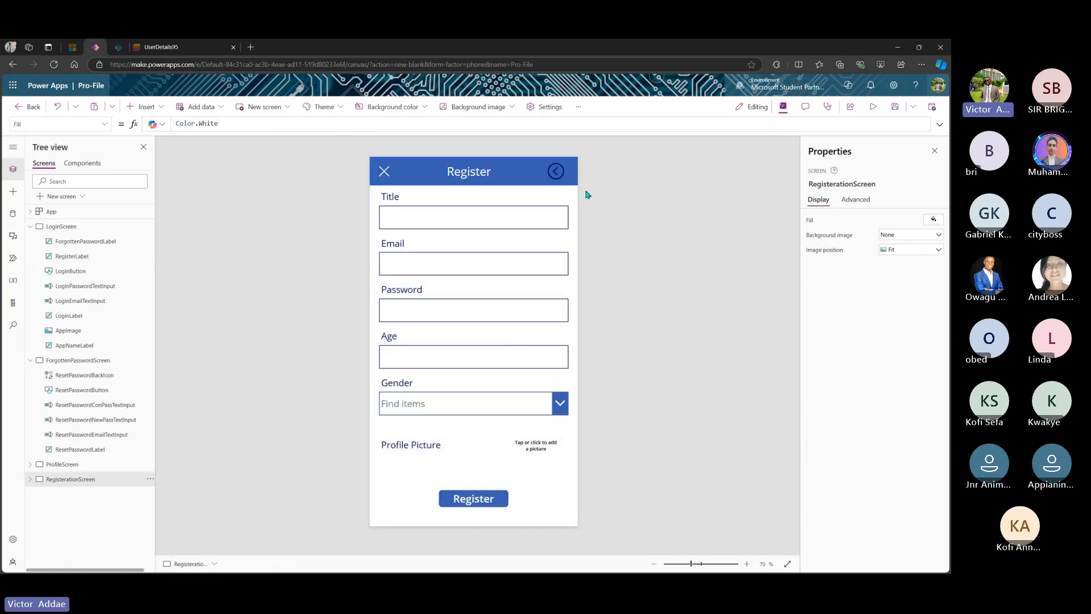
- Make the Register header's back icon white
click(555, 172)
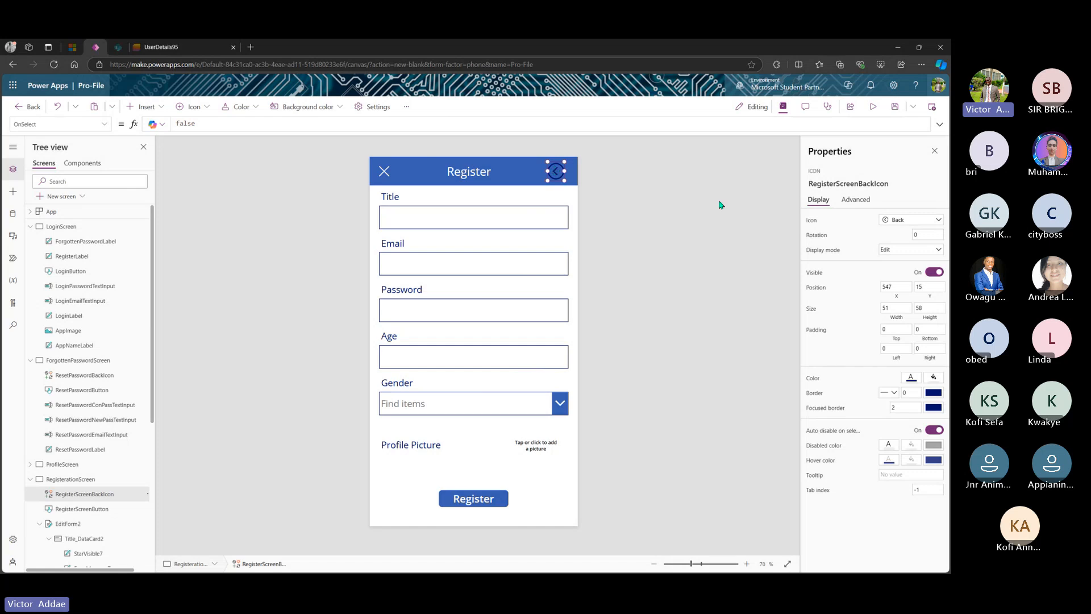
click(915, 382)
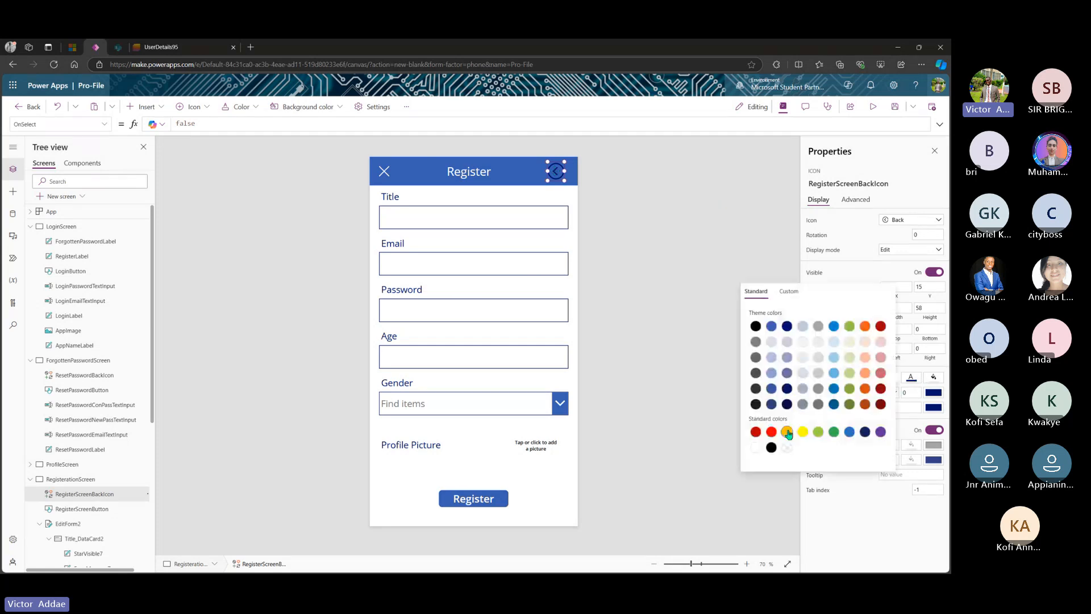
click(756, 448)
click(556, 171)
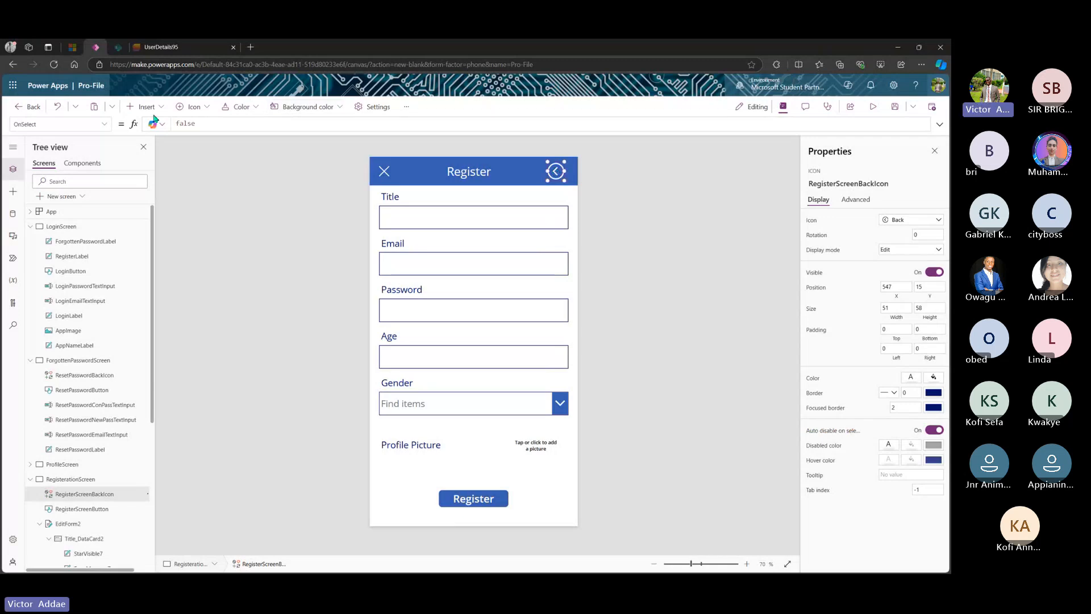
- Replace the back icon's false OnSelect with Navigate(LoginScreen, ScreenTransition.UnCoverRight)
drag(207, 125, 166, 125)
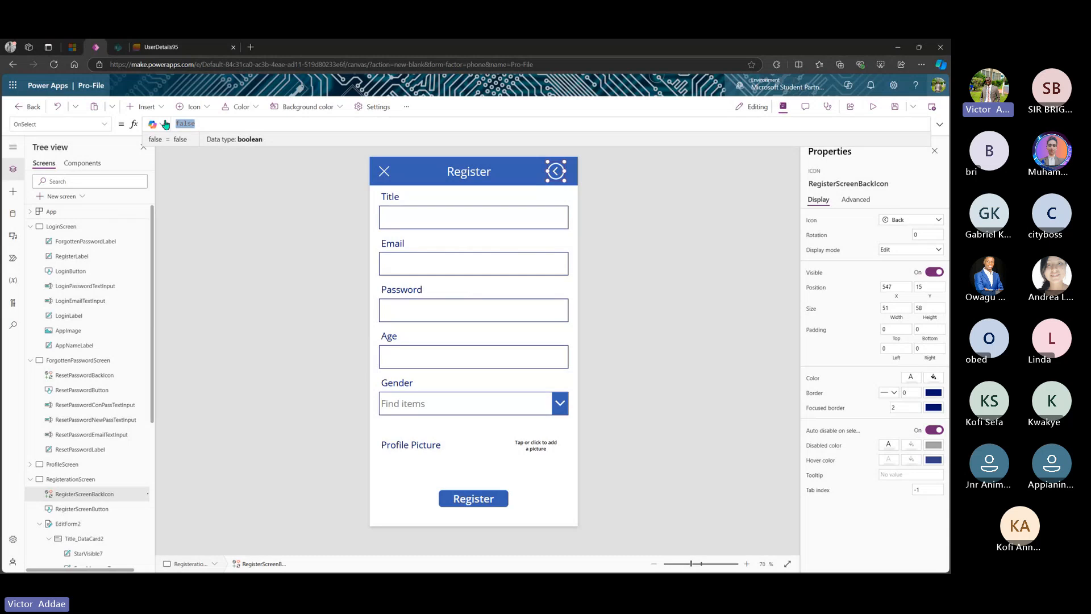
text(Navi)
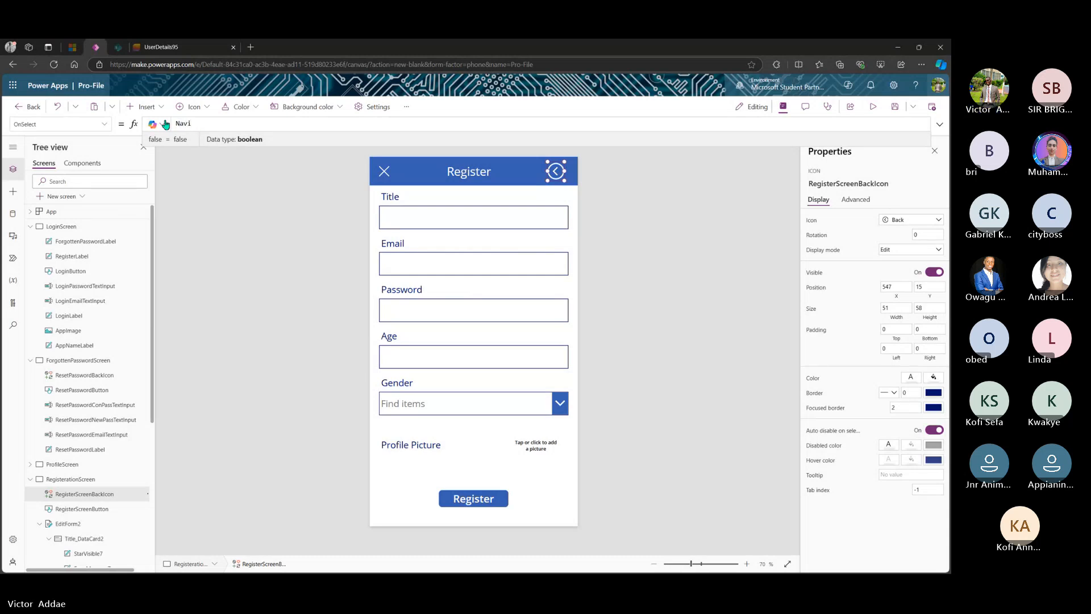
text(gat)
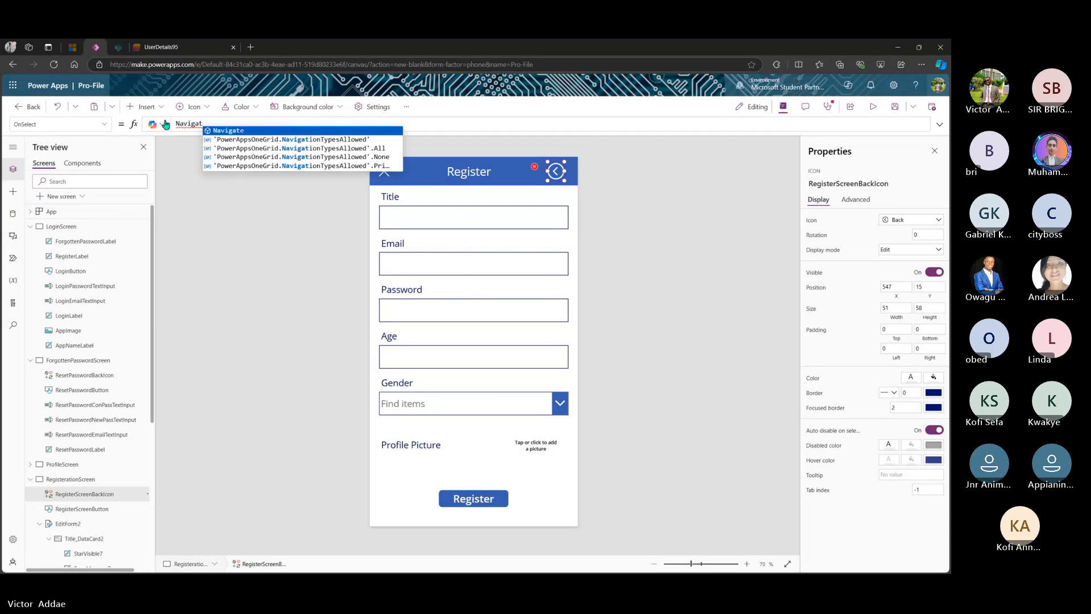
text(e()
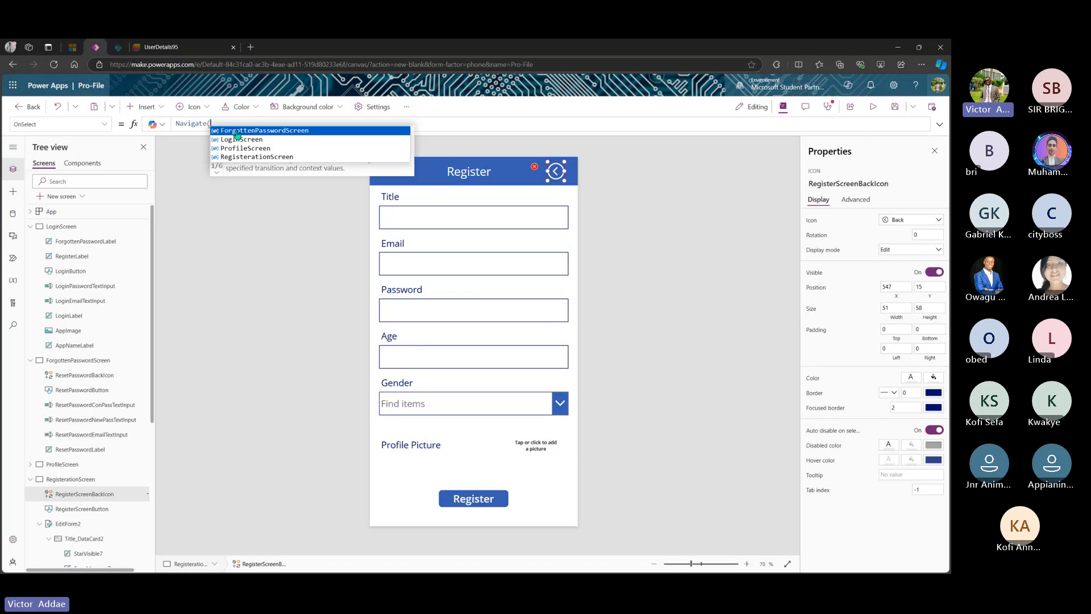
click(239, 140)
text(,)
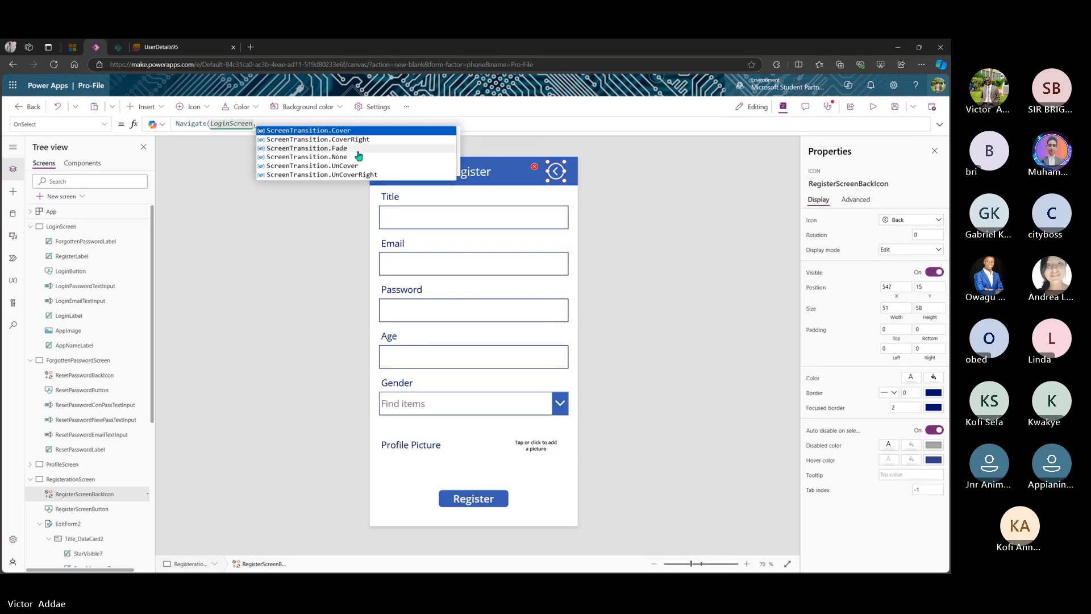
click(354, 175)
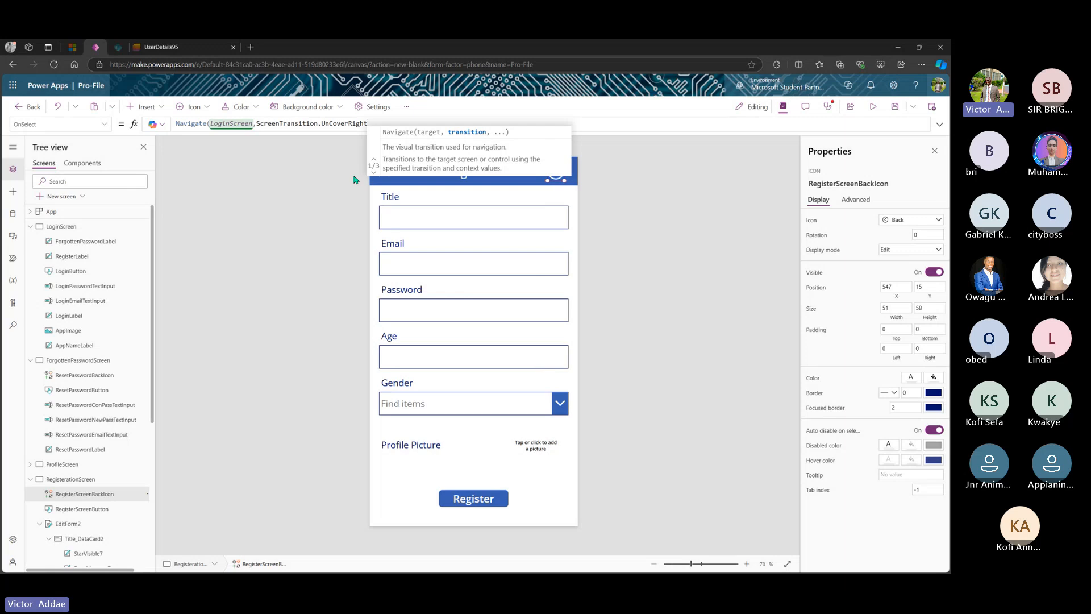
text())
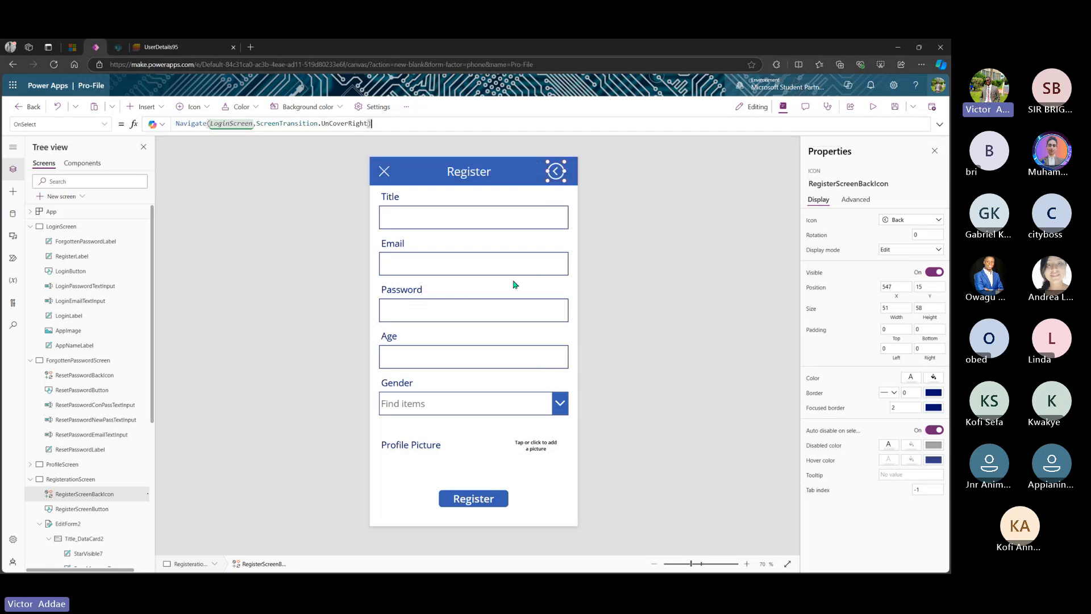
click(383, 173)
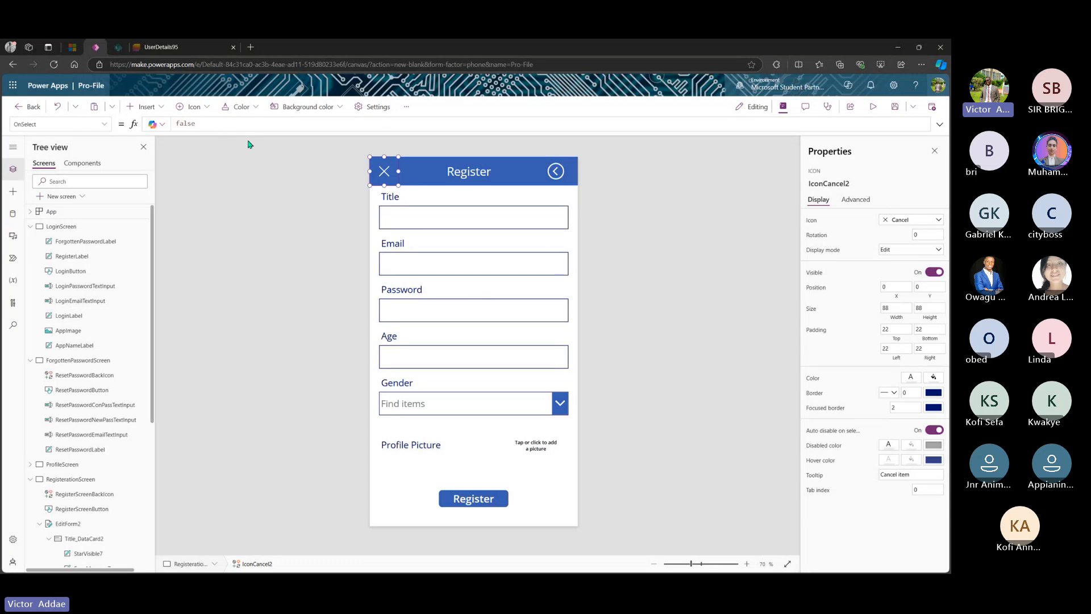
- Replace the X icon's false OnSelect with ResetForm(EditForm2)
double_click(197, 123)
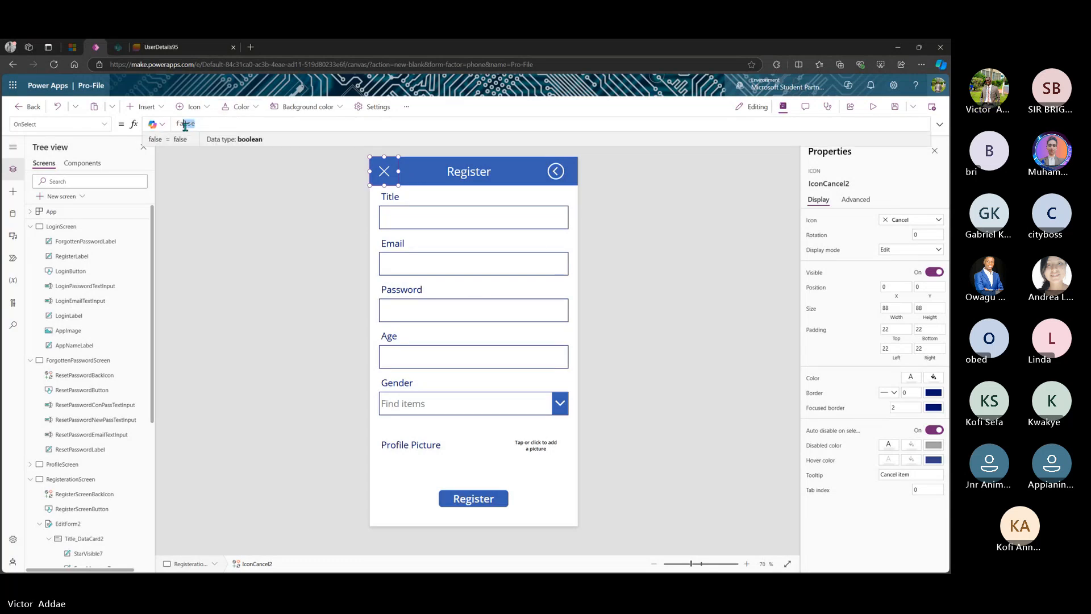
text(Rese)
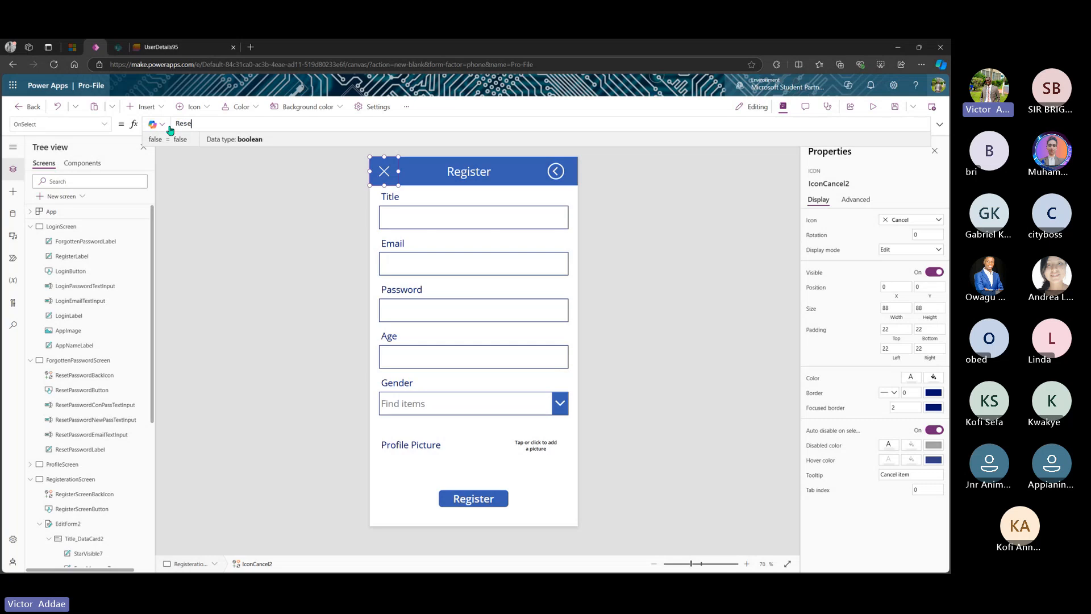
text(t)
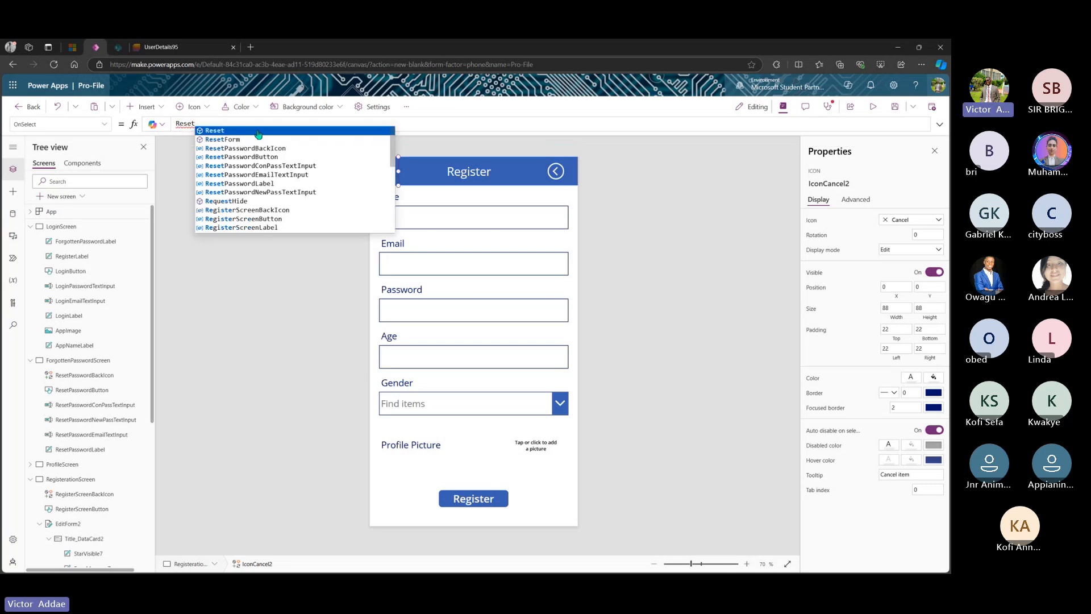
click(246, 140)
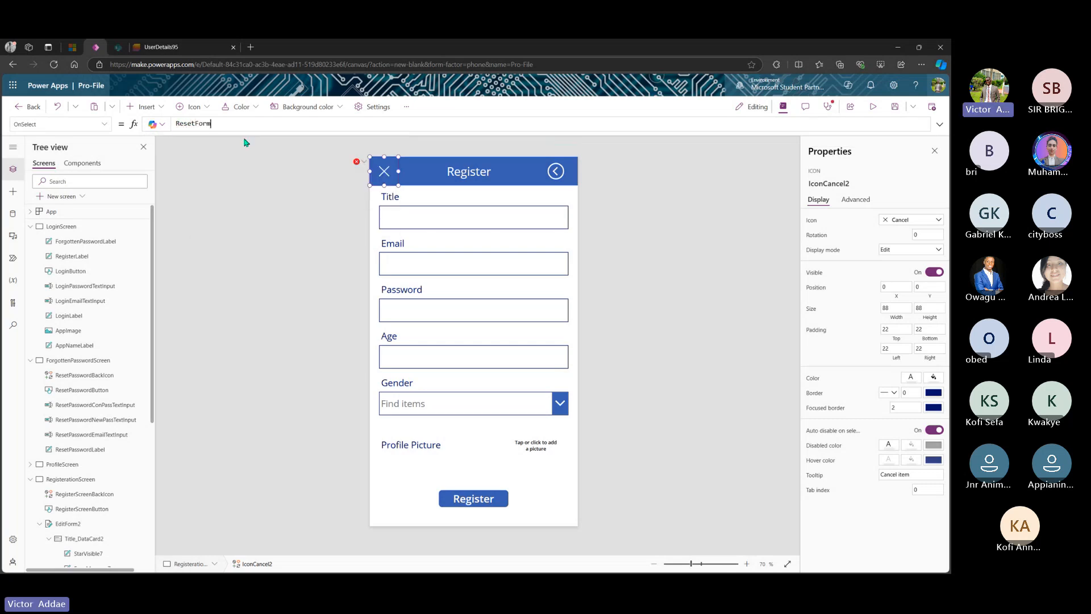
text(()
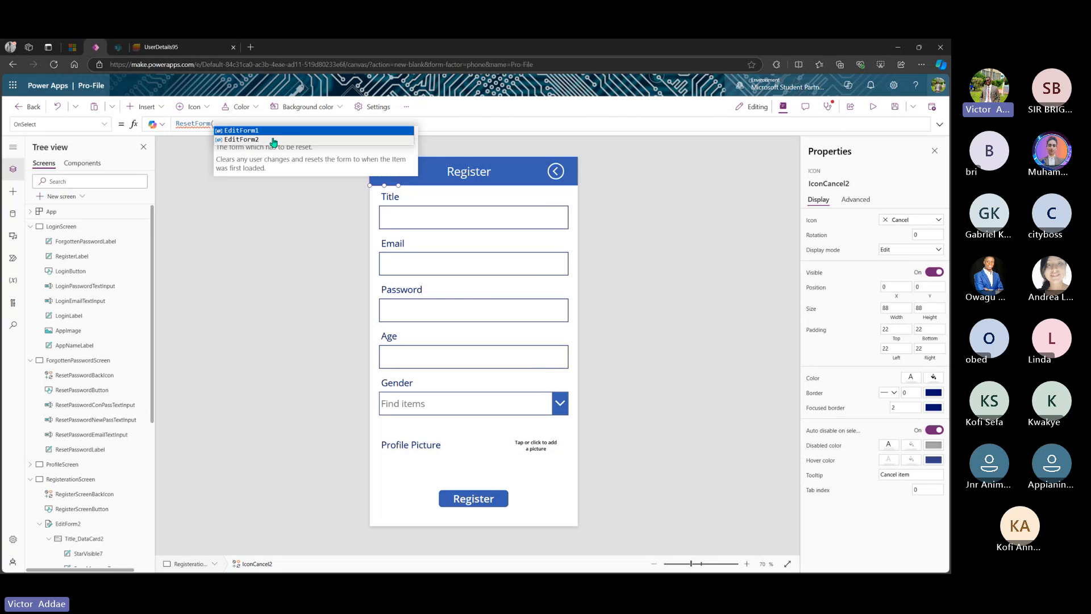
click(268, 141)
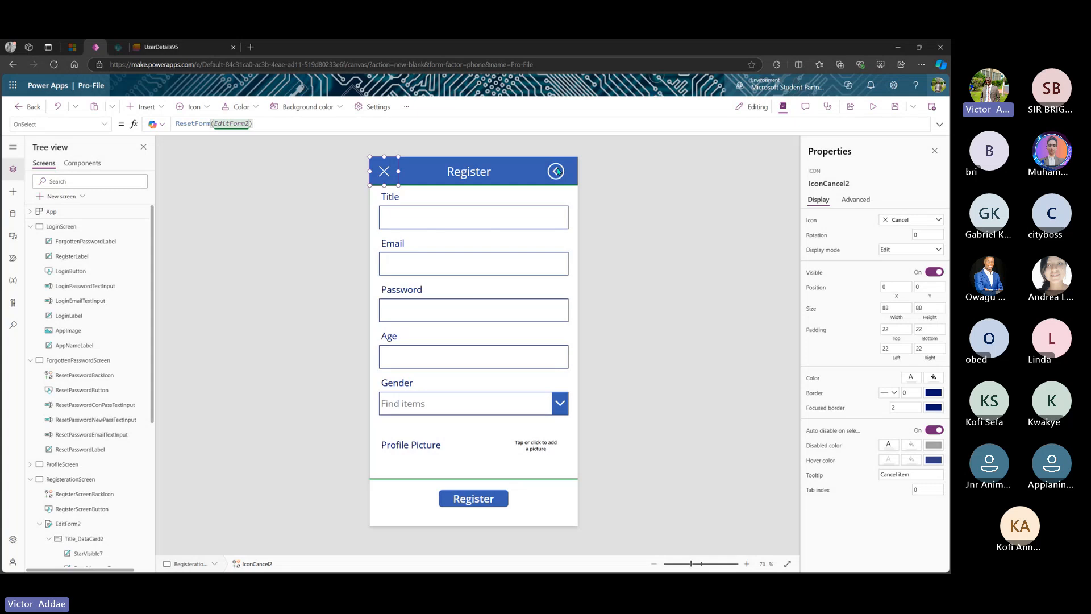
click(473, 500)
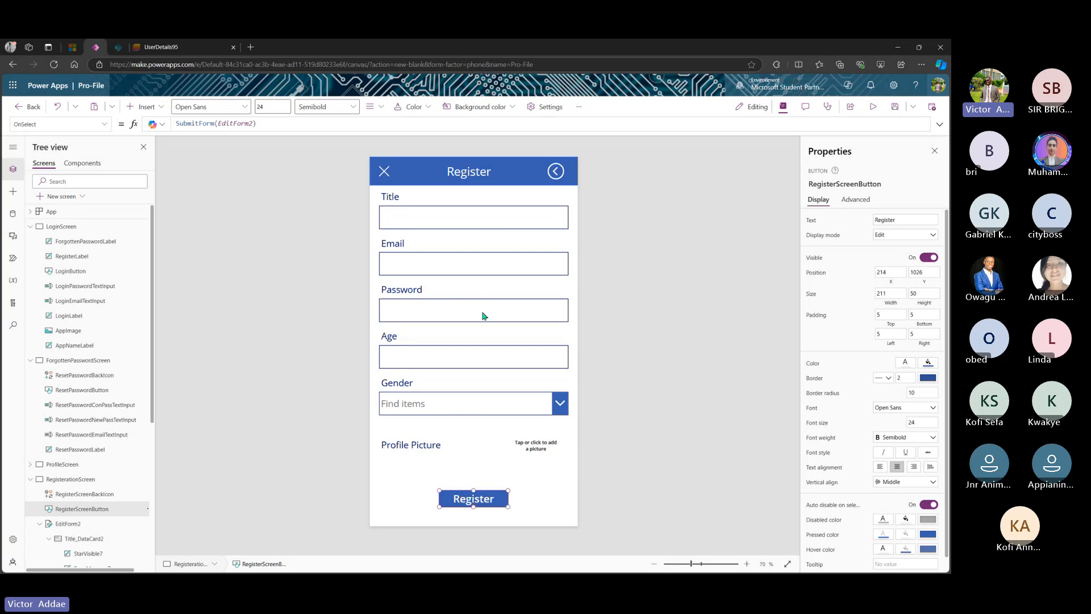
- Append ResetForm(EditForm2) on a new line after the Register button's SubmitForm(EditForm2)
click(444, 222)
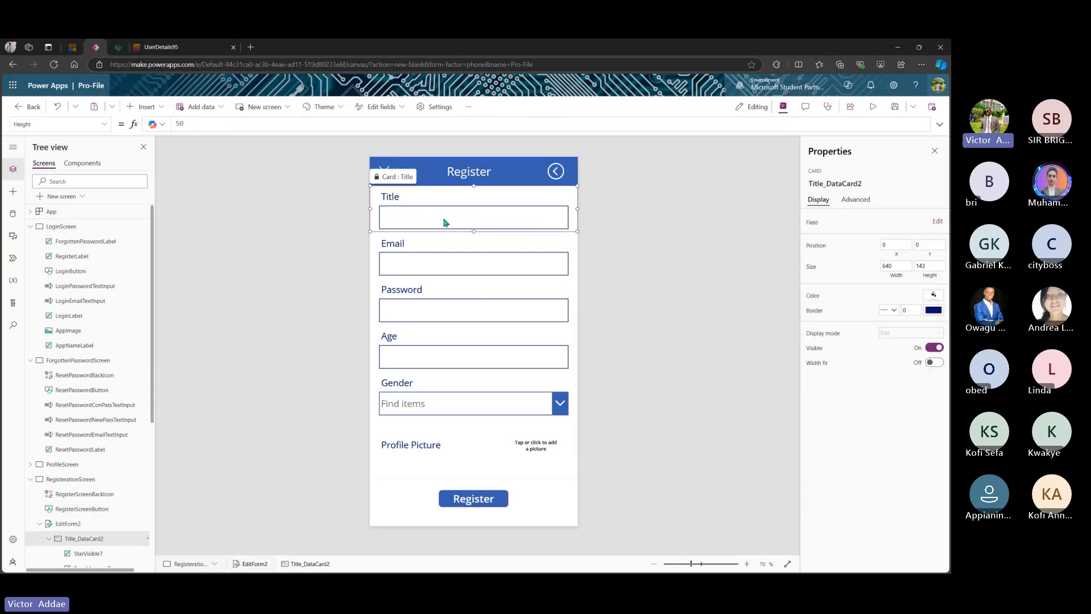
click(458, 496)
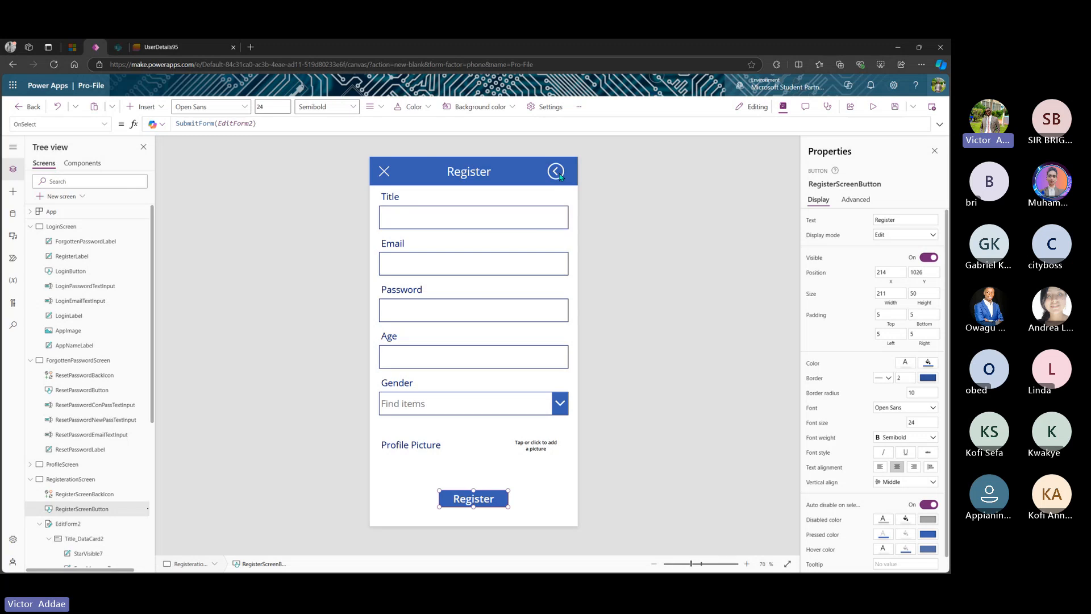
click(311, 125)
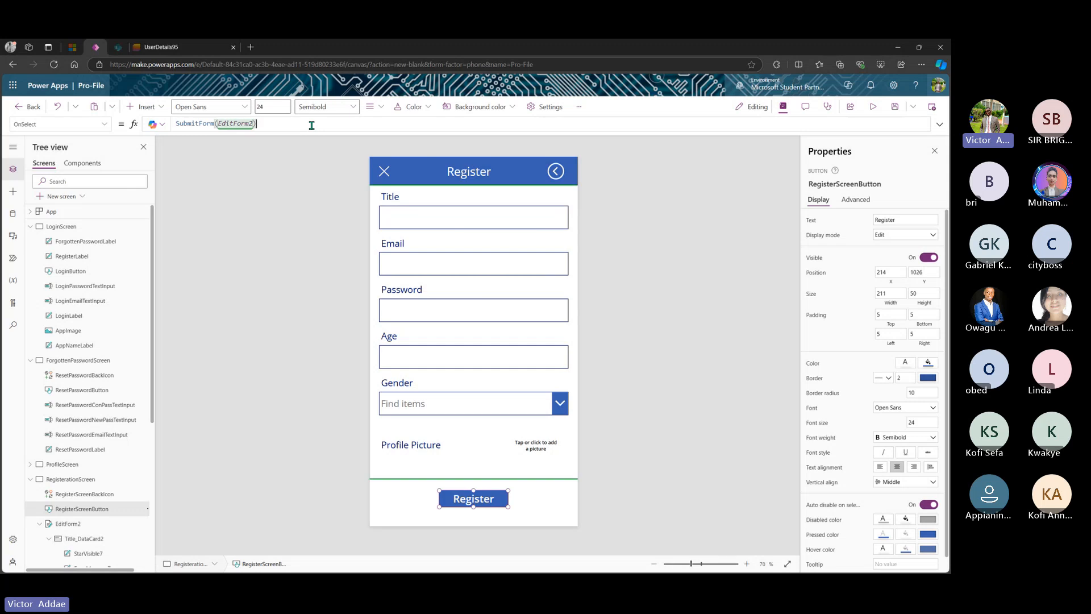
text(;)
key(shift+Return)
text(Rese)
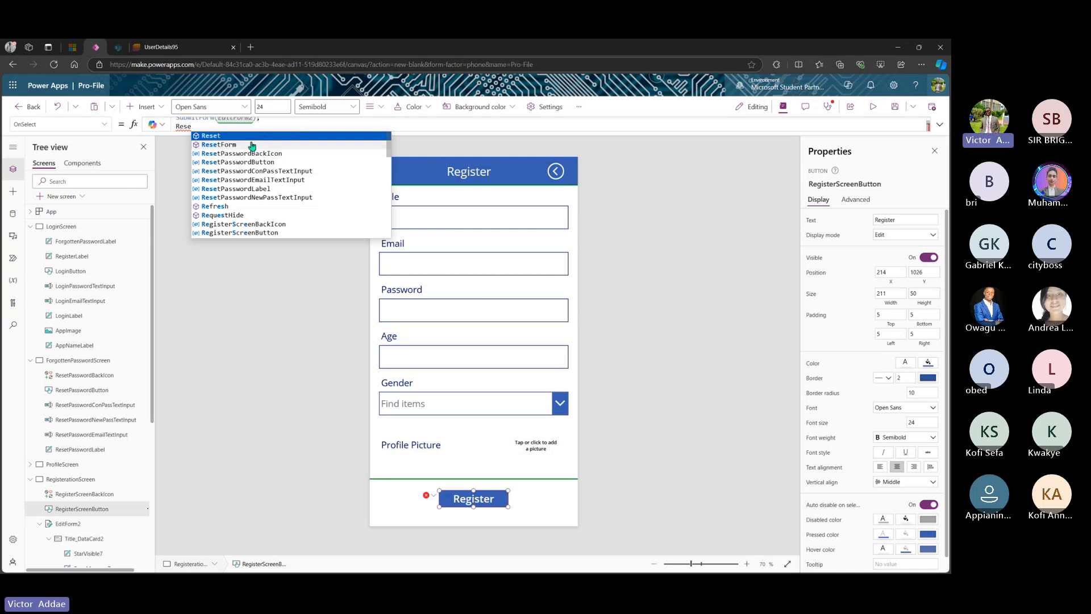
click(252, 146)
text(()
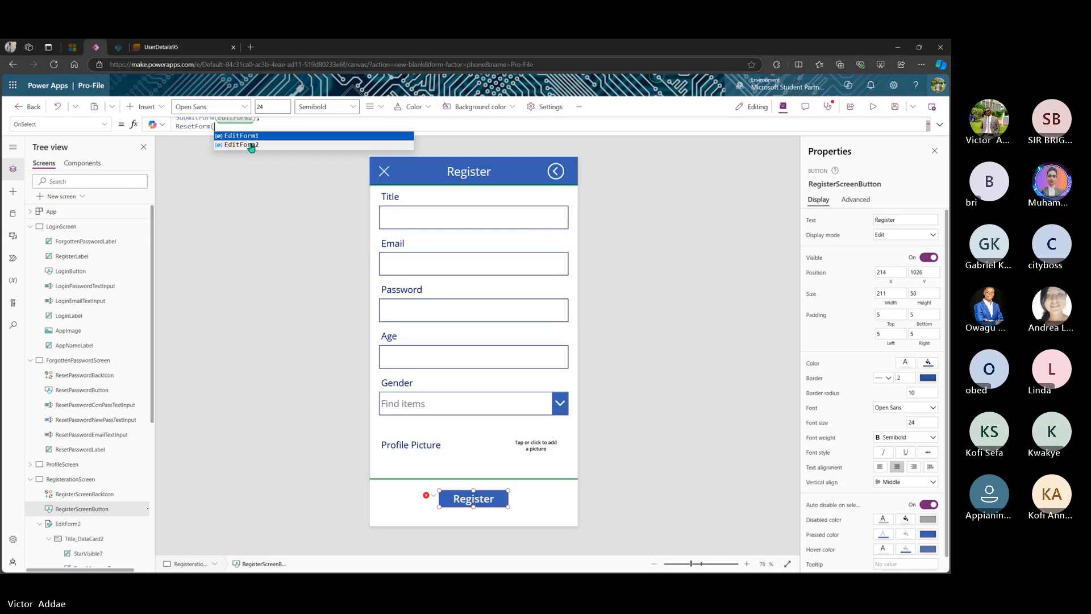
click(259, 146)
text())
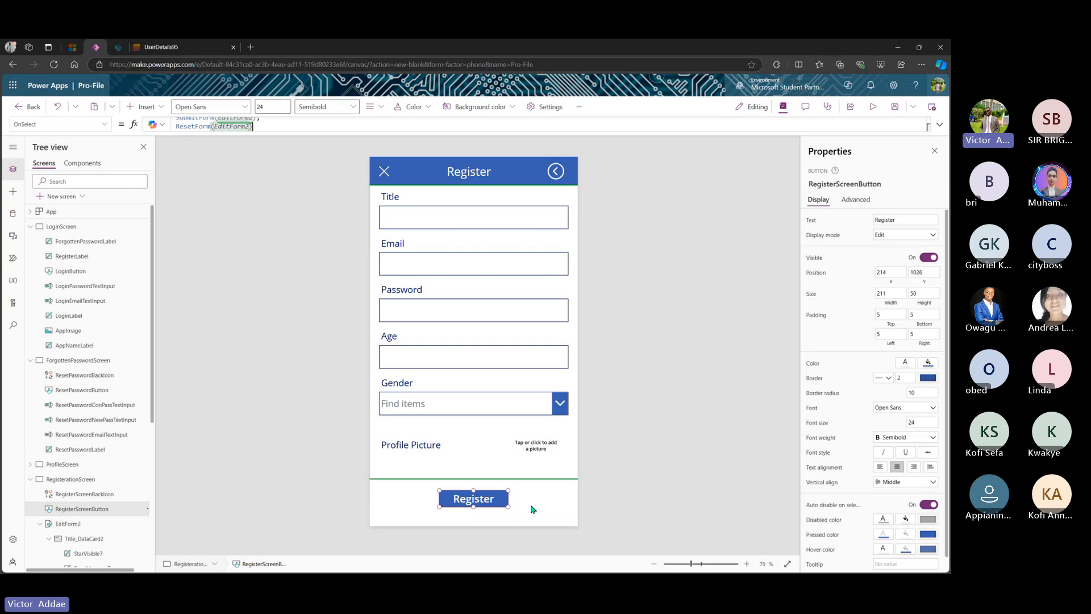
- Switch the Register button to its DisplayMode property and delete the DisplayMode.Edit formula
click(105, 125)
scroll(61, 242, down, 5)
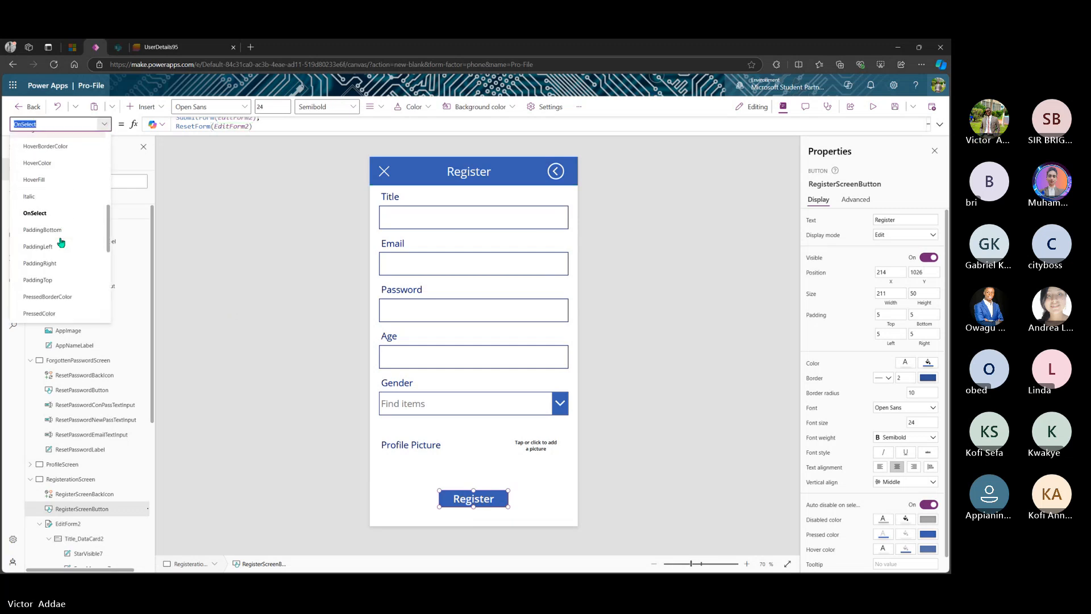
scroll(61, 242, up, 8)
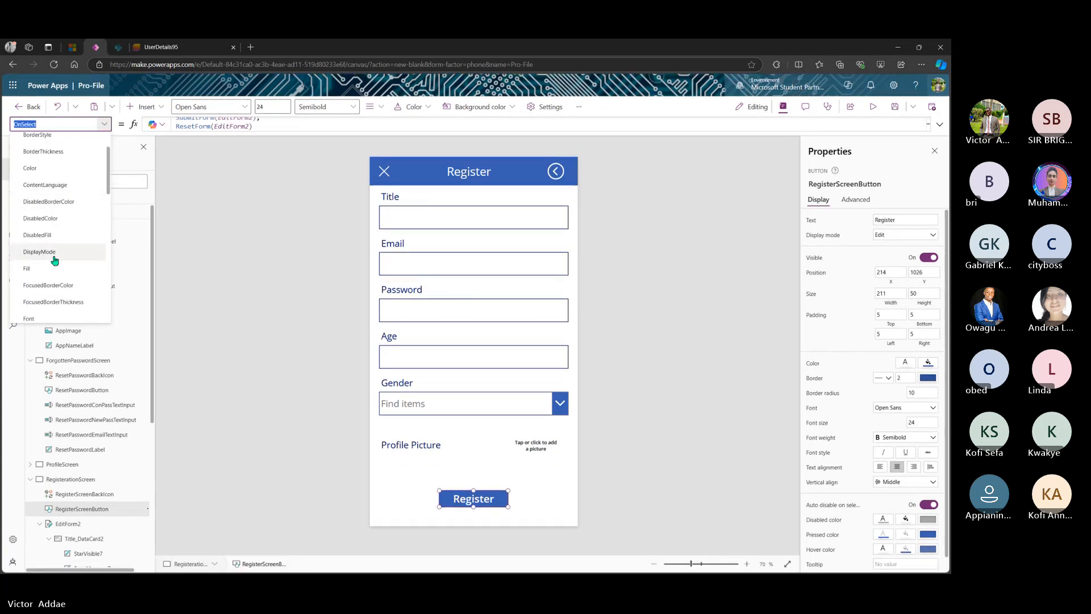
click(56, 252)
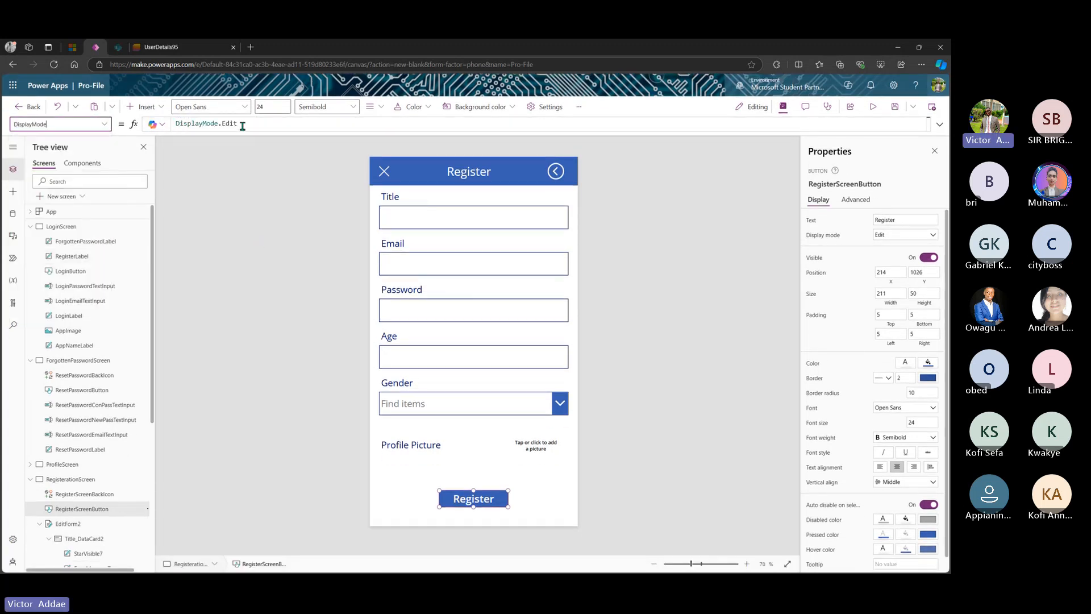
drag(238, 124, 175, 127)
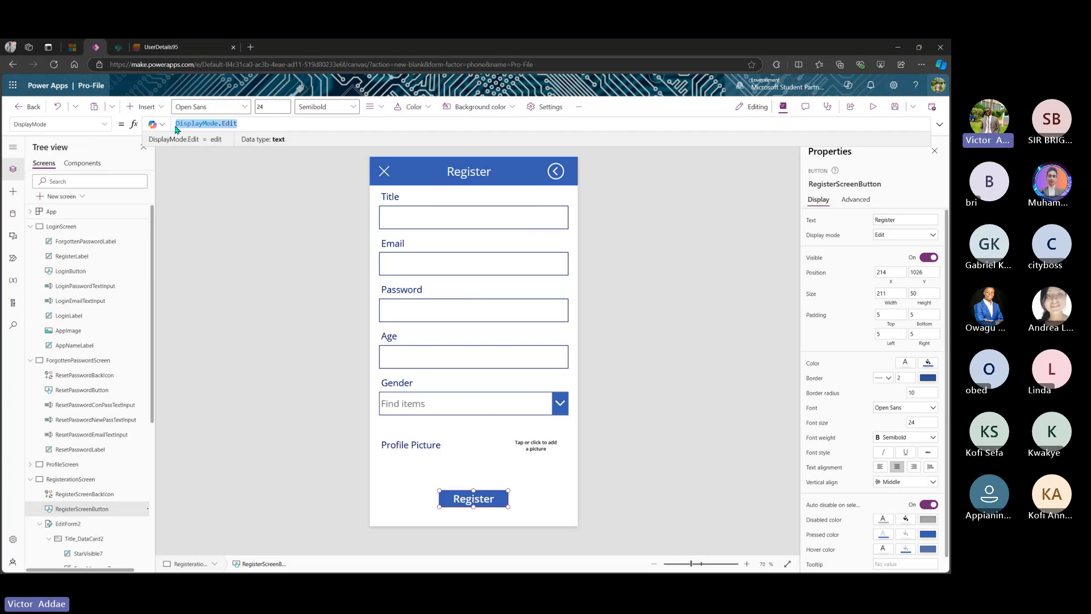
key(Delete)
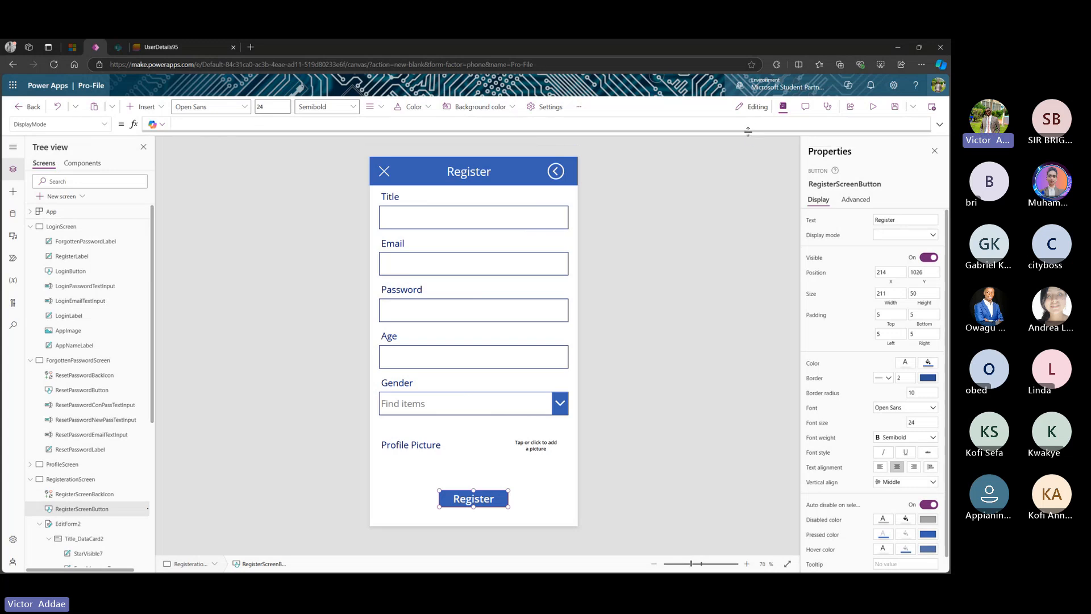
- In an enlarged formula bar, begin the formula with If( and IsBlank on a new line
mouse_move(748, 131)
mouse_down()
mouse_move(748, 339)
mouse_move(748, 130)
mouse_up()
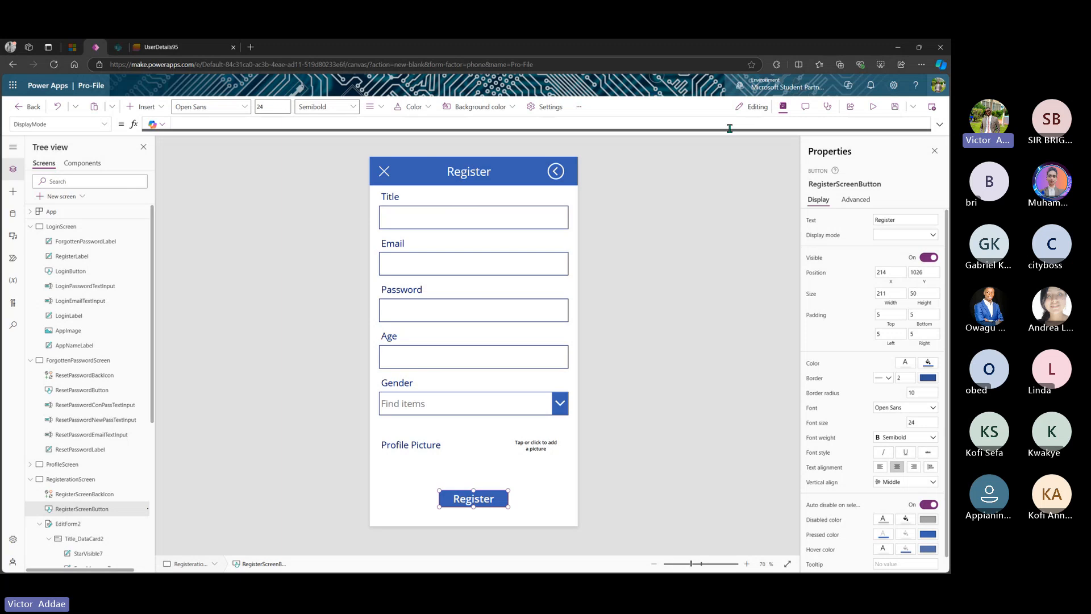
drag(684, 130, 699, 272)
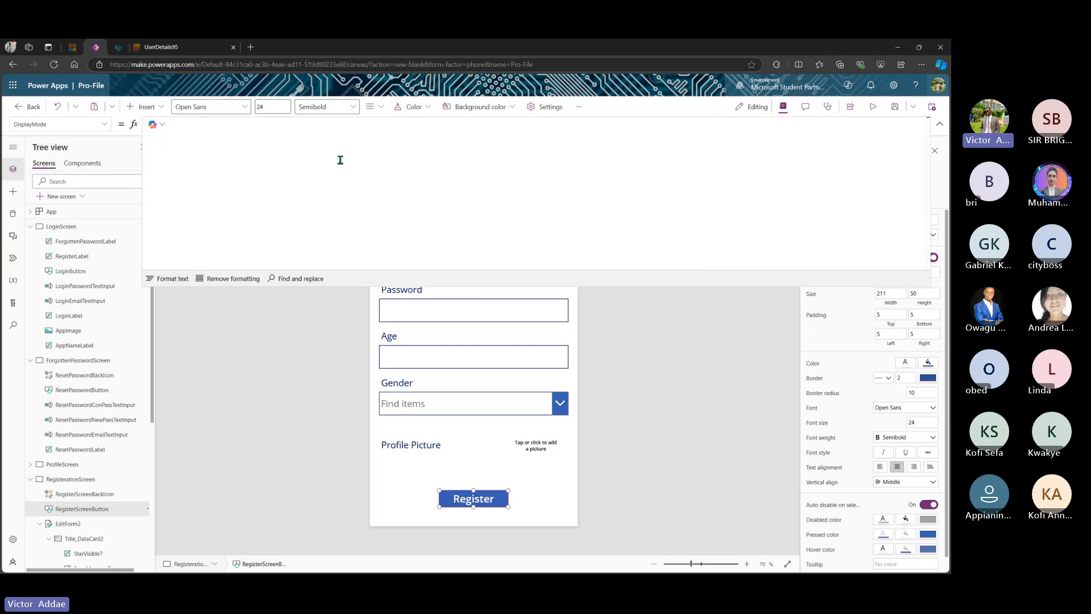
text(If()
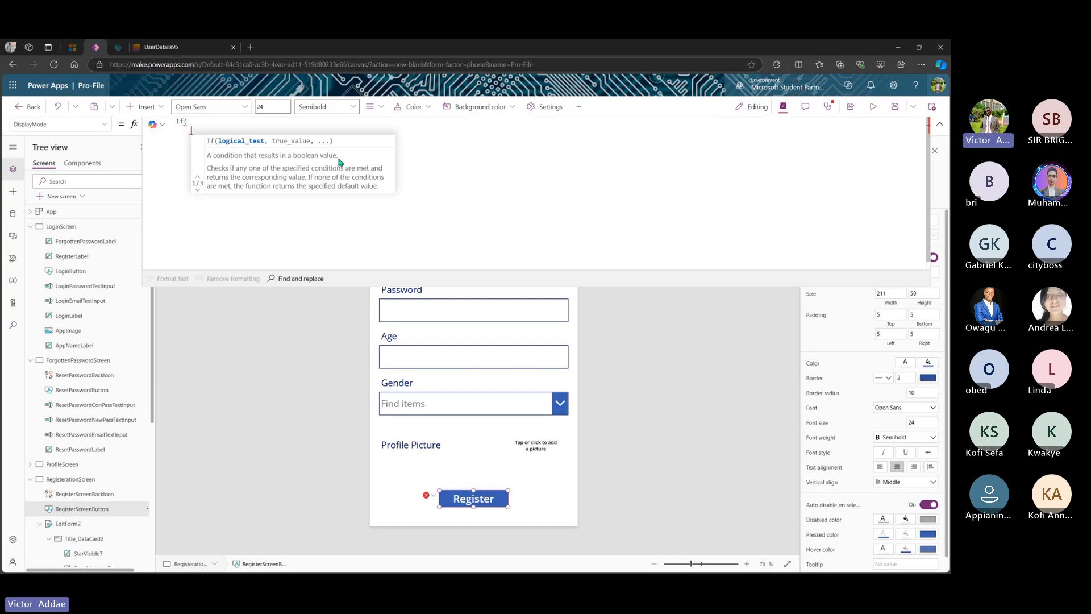
key(shift+Return)
text(Is)
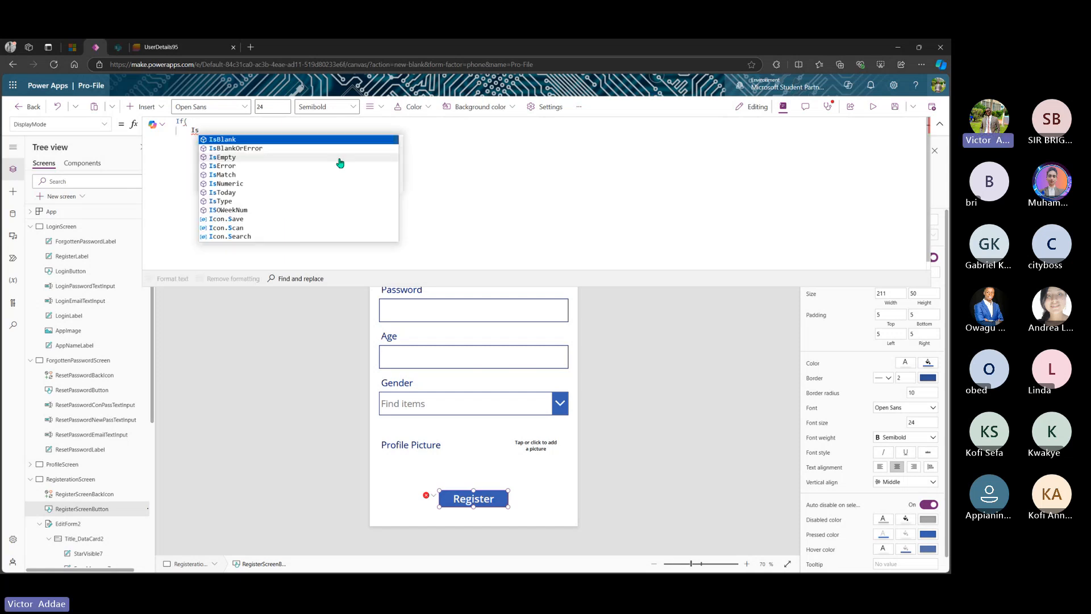
key(Tab)
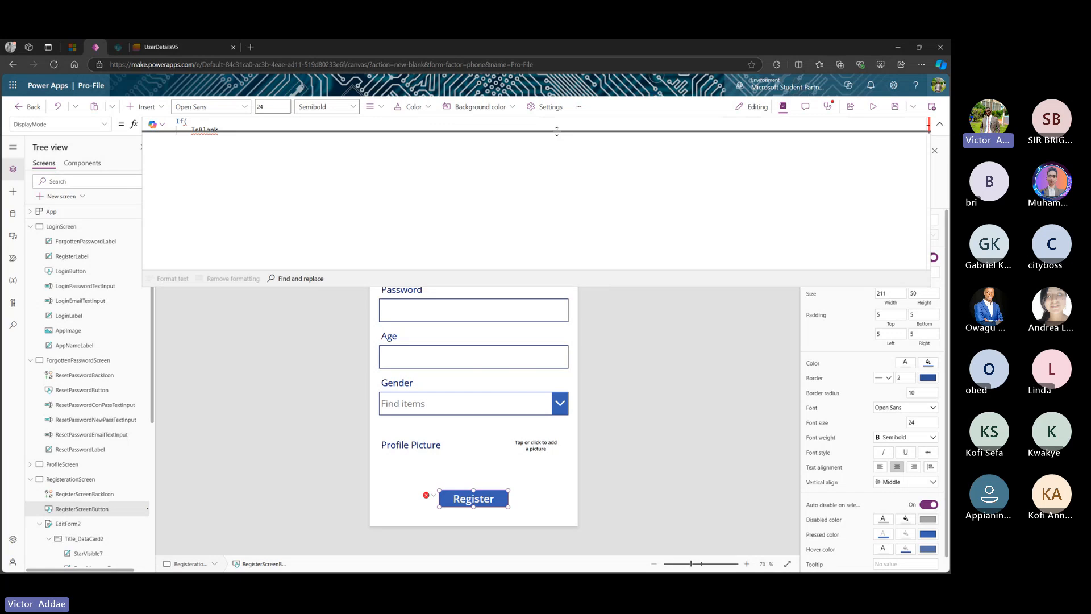
drag(590, 286, 542, 144)
- Rename the Title text input from DataCardValue6 to RegNameValue
click(475, 223)
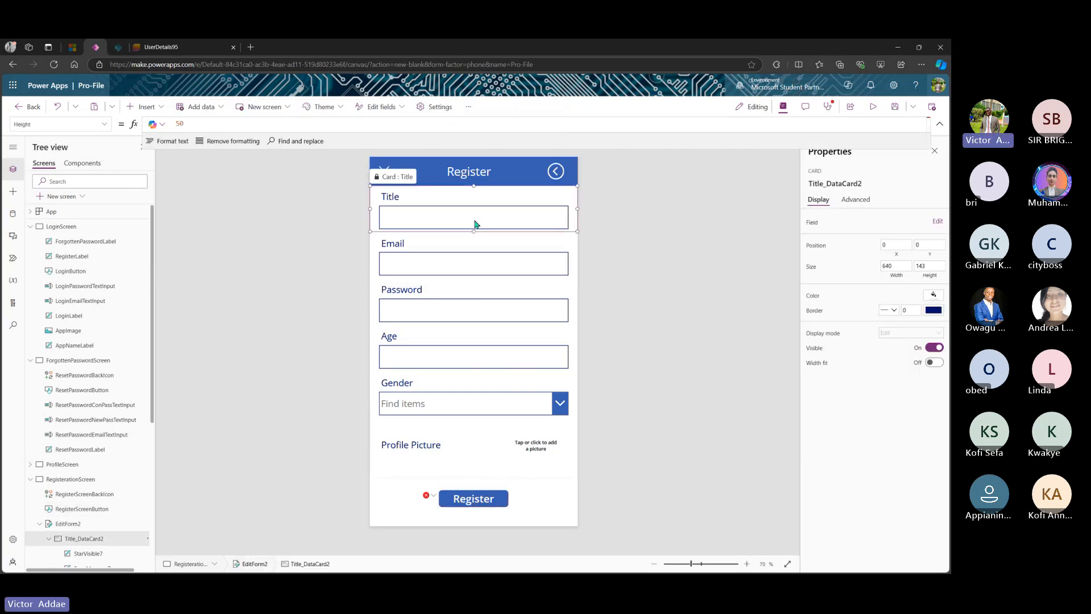
click(475, 223)
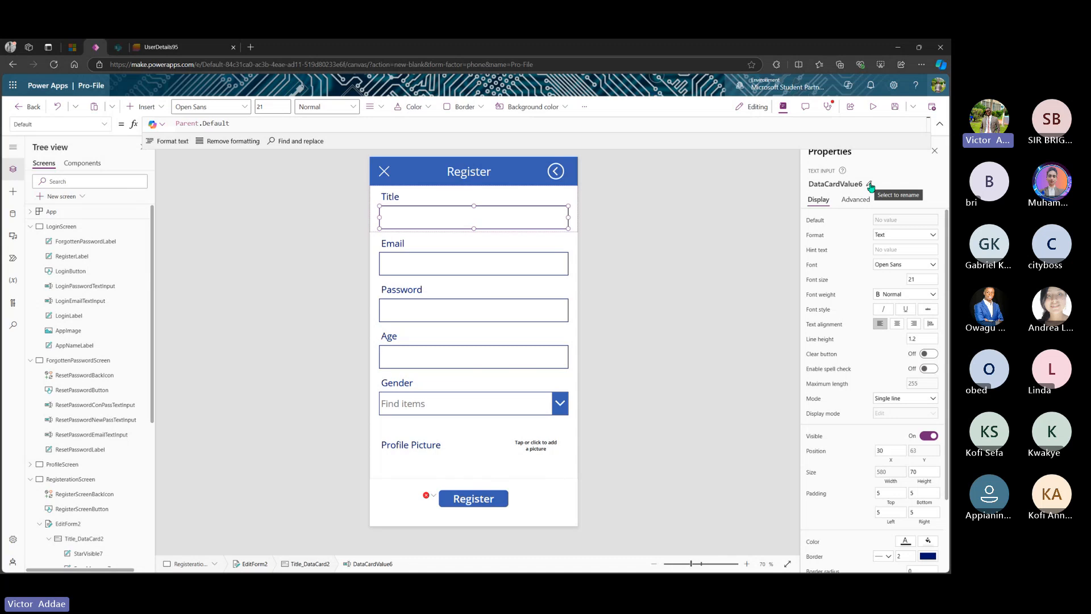
click(869, 186)
click(871, 185)
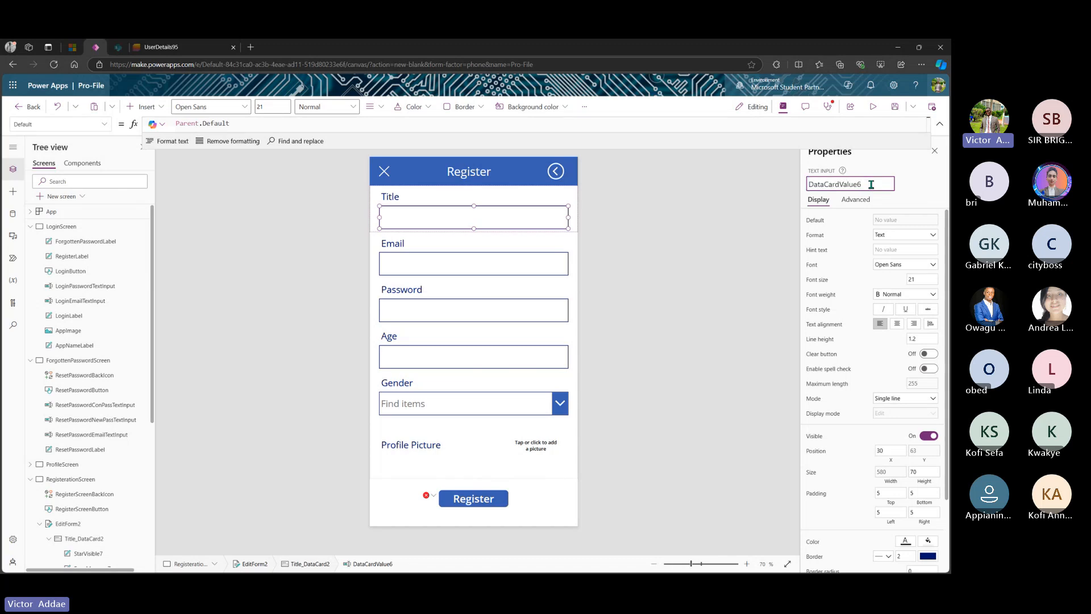
drag(870, 185, 795, 187)
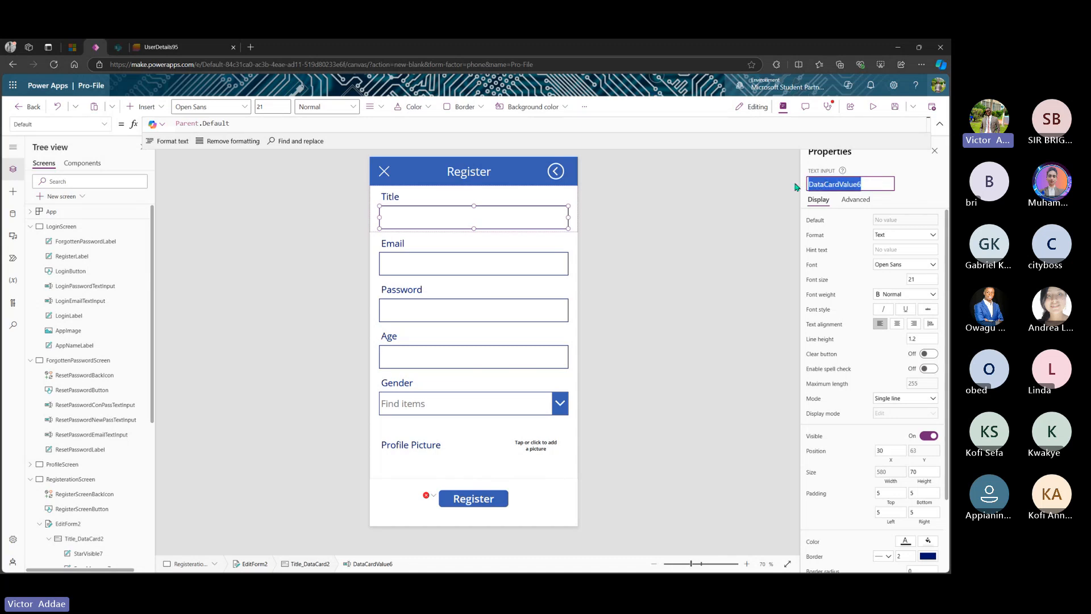
key(Return)
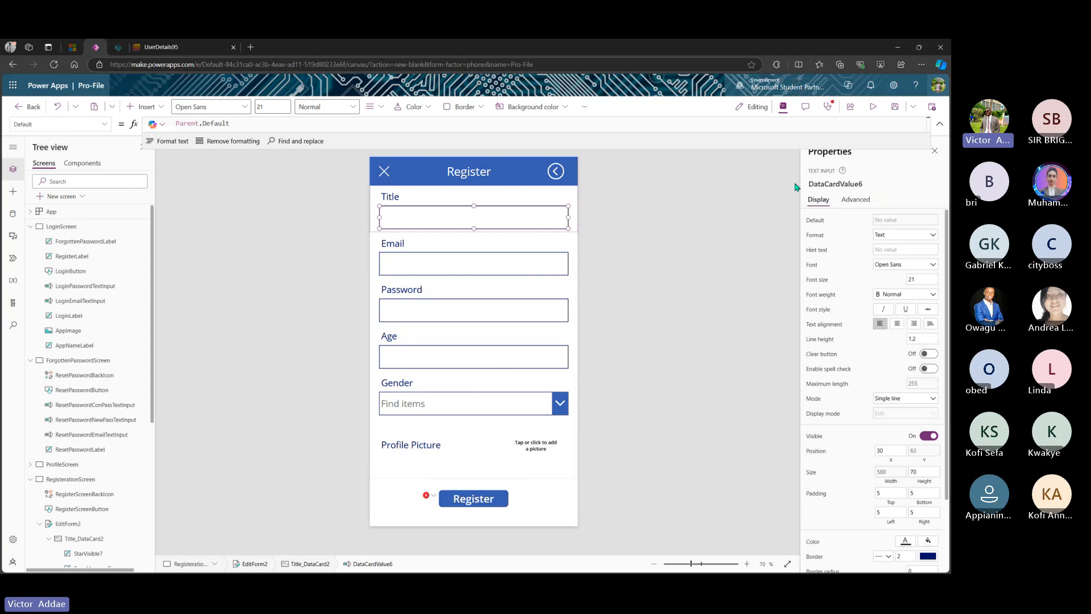
click(874, 186)
click(869, 184)
key(BackSpace)
key(Left)
key(Left)
key(Left)
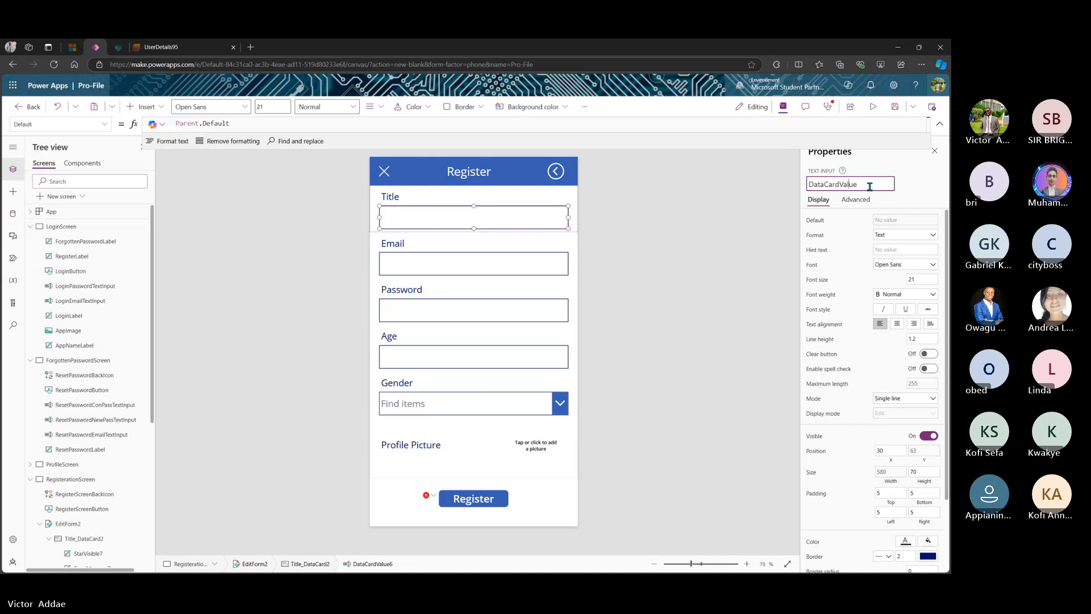
key(BackSpace)
key(BackSpace)
key(BackSpace)
key(BackSpace)
key(BackSpace)
key(BackSpace)
key(BackSpace)
key(BackSpace)
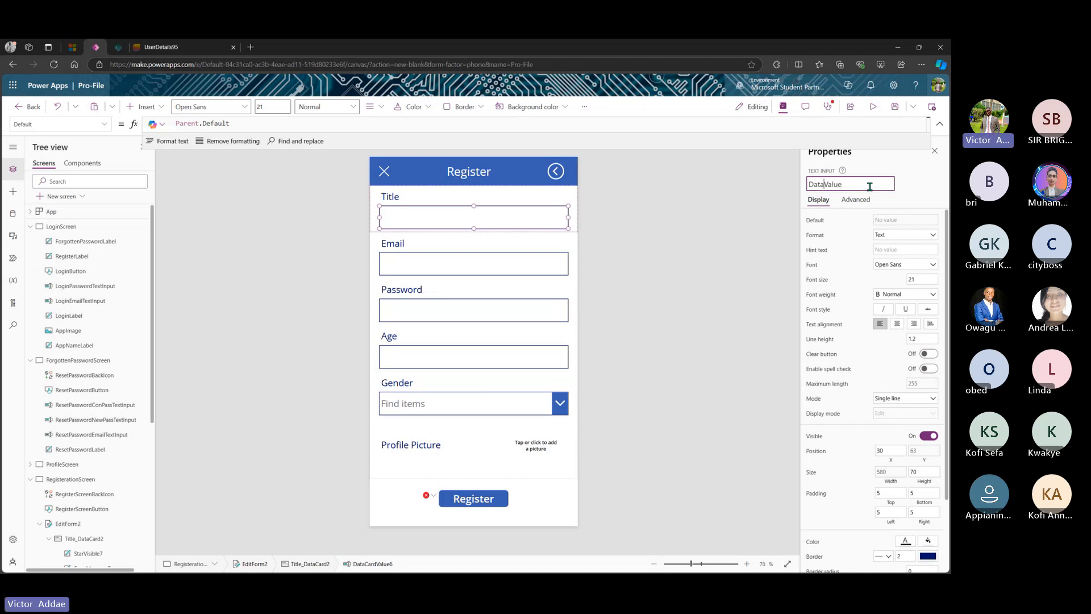
text(Reg)
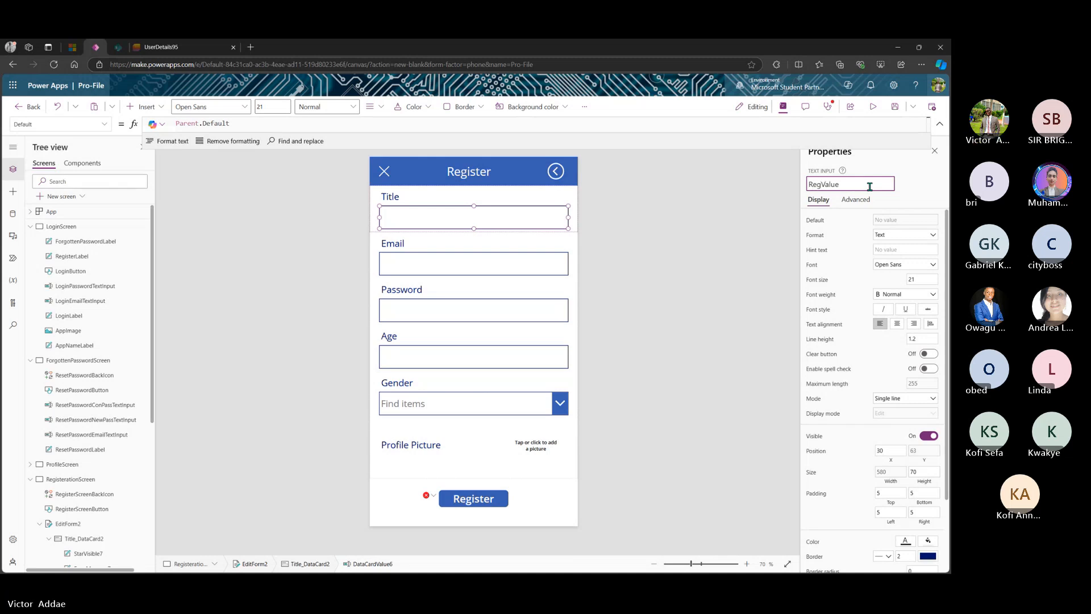
text(Name)
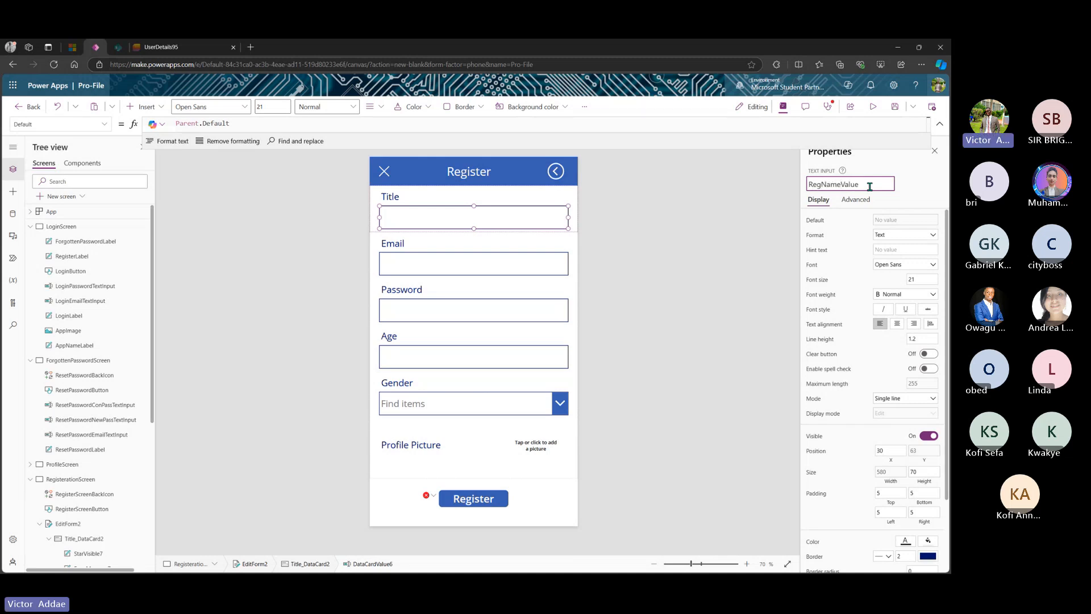
key(Return)
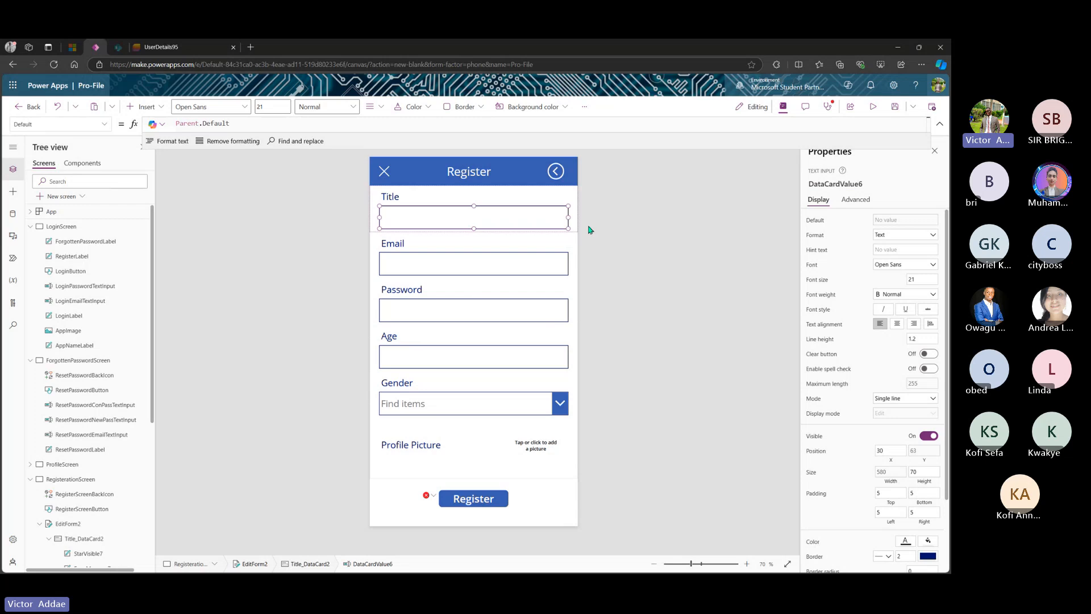
- Rename the Email text input to RegEmailValue
click(427, 268)
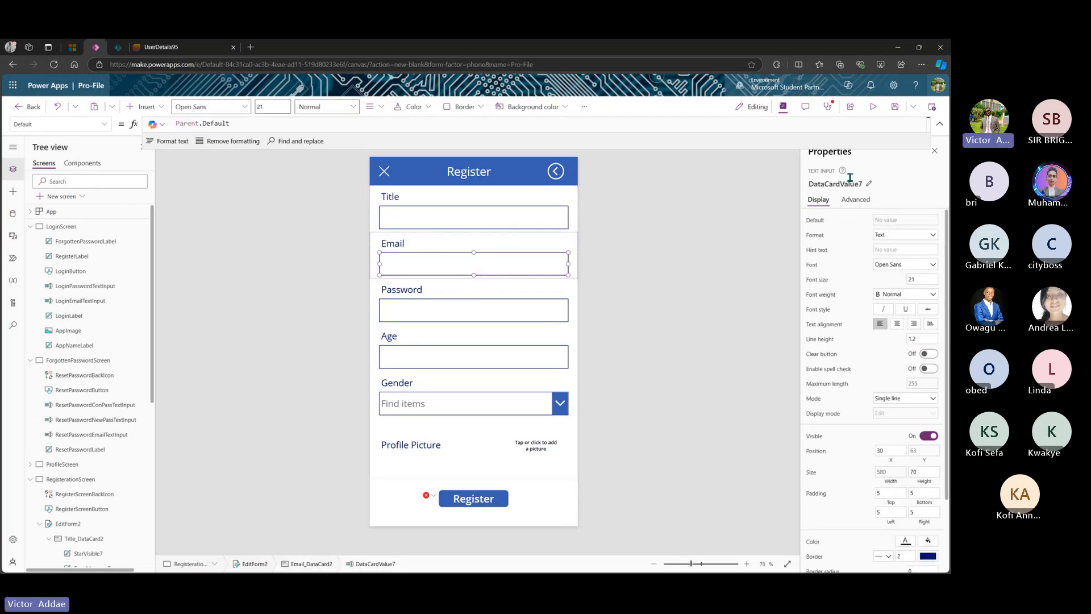
click(870, 185)
click(870, 186)
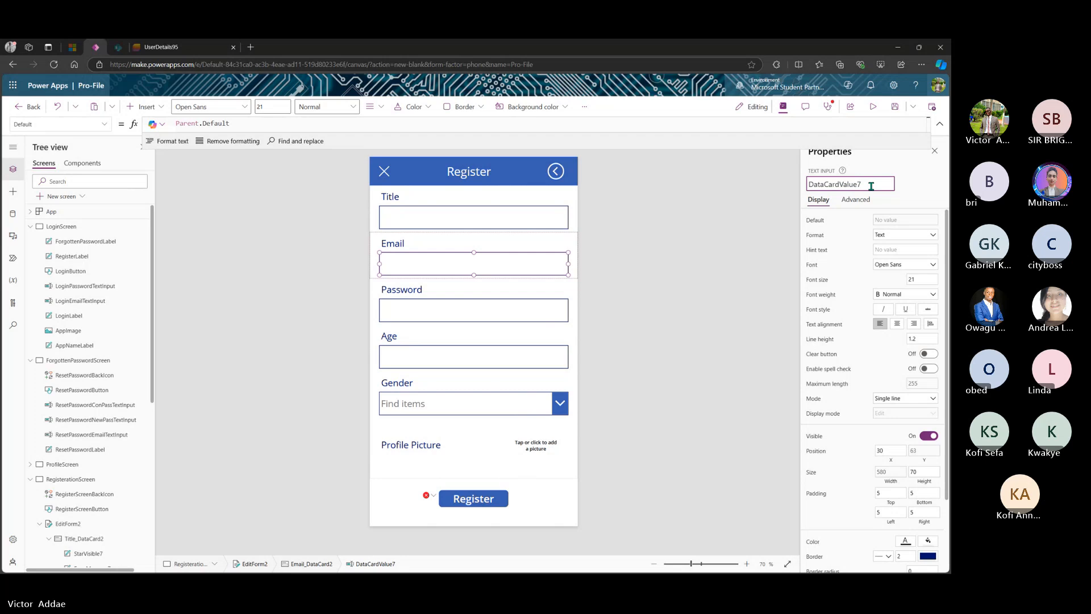
key(Left)
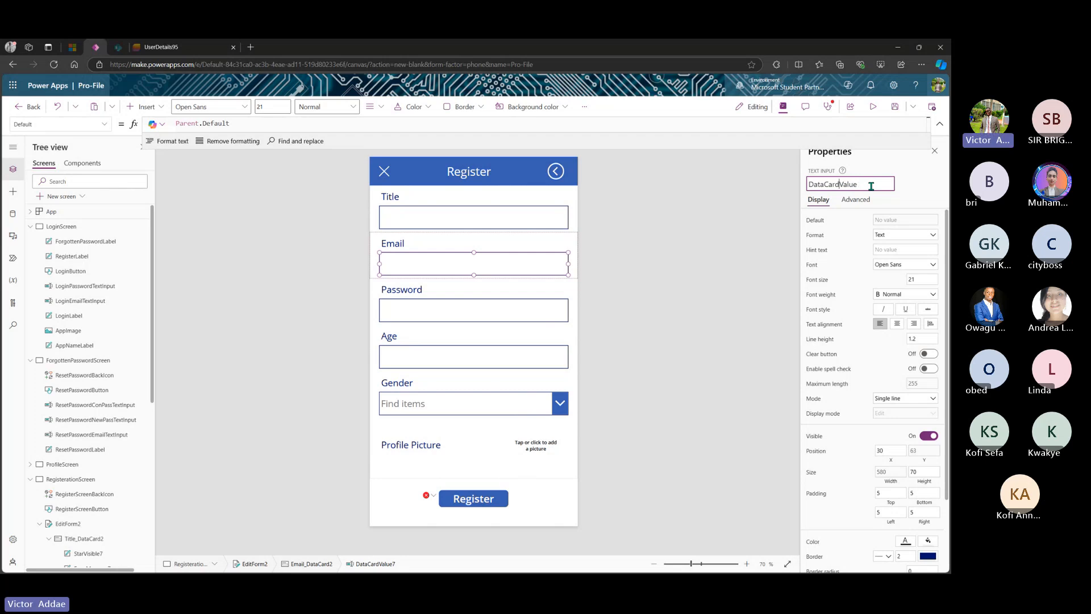
key(BackSpace)
key(BackSpace)
key(BackSpace)
key(BackSpace)
key(BackSpace)
key(BackSpace)
key(BackSpace)
key(BackSpace)
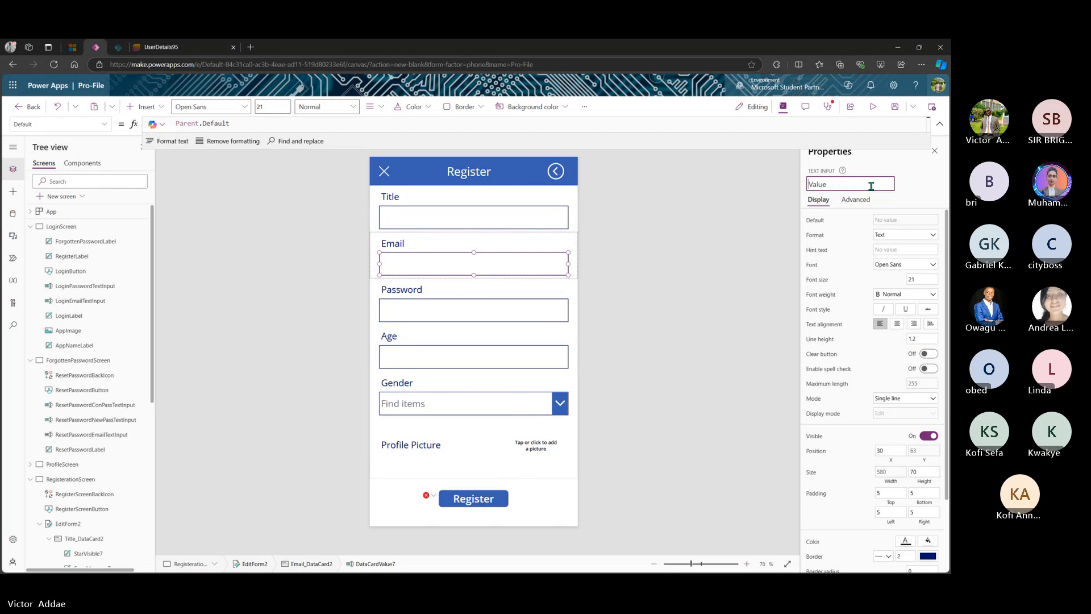
text(Rege)
key(BackSpace)
text(Email)
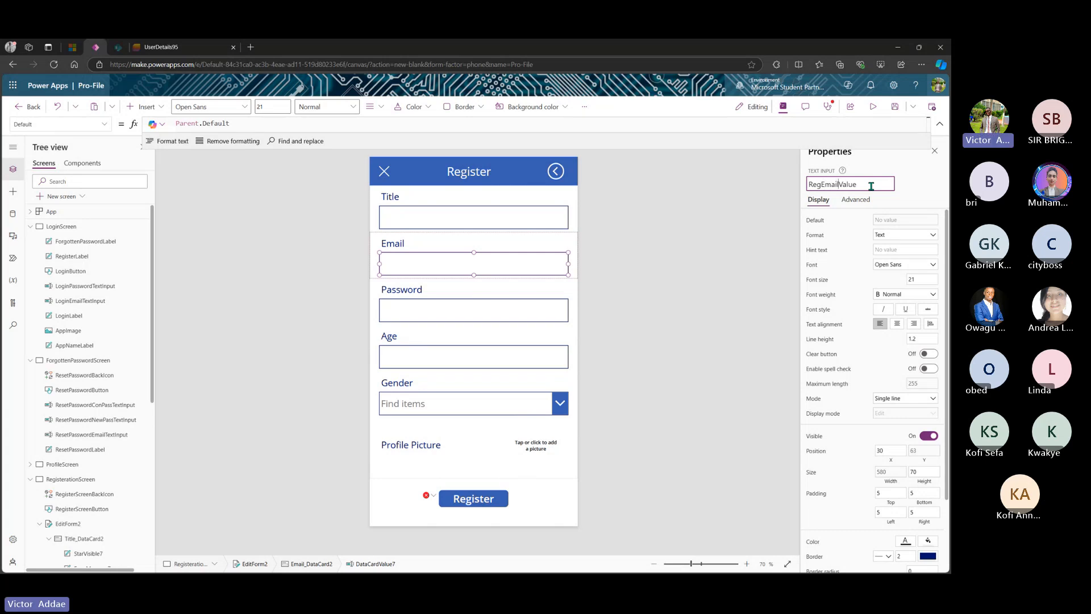
key(Return)
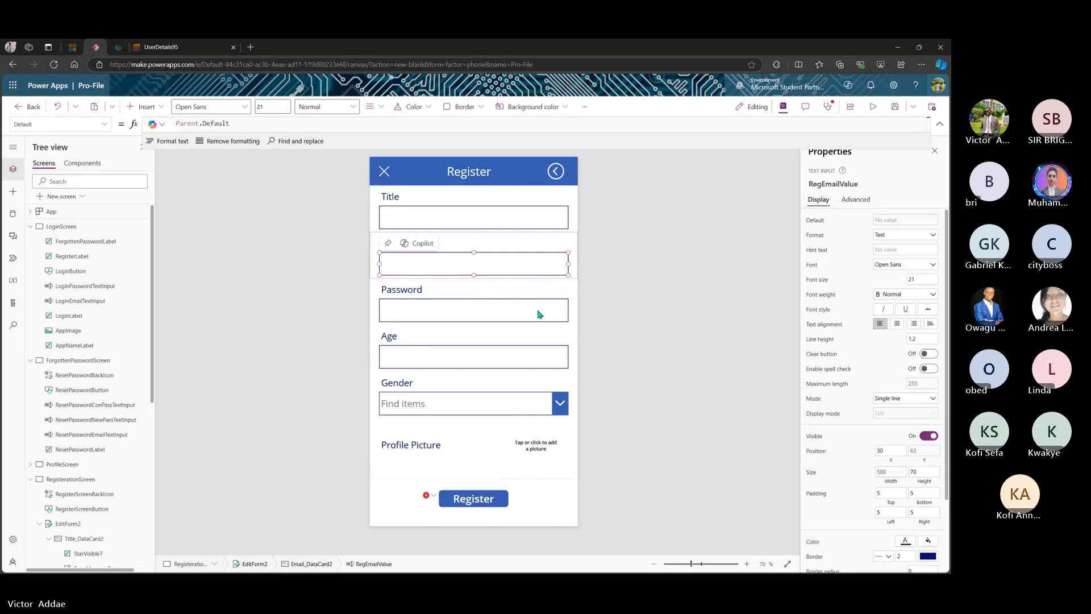
- Rename the Password text input to RegPassValue
click(538, 315)
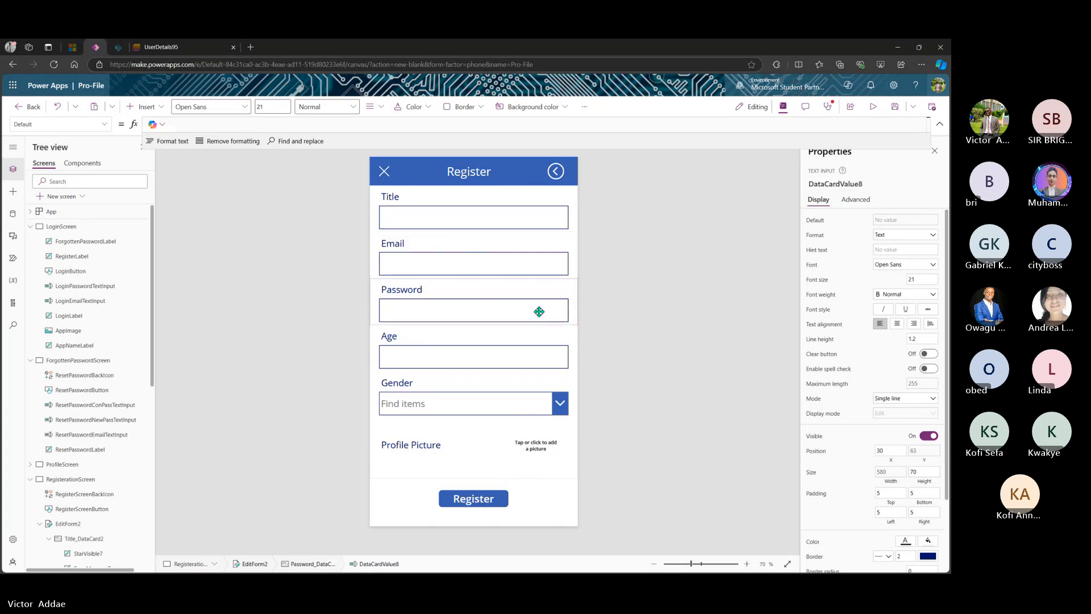
click(870, 183)
click(870, 184)
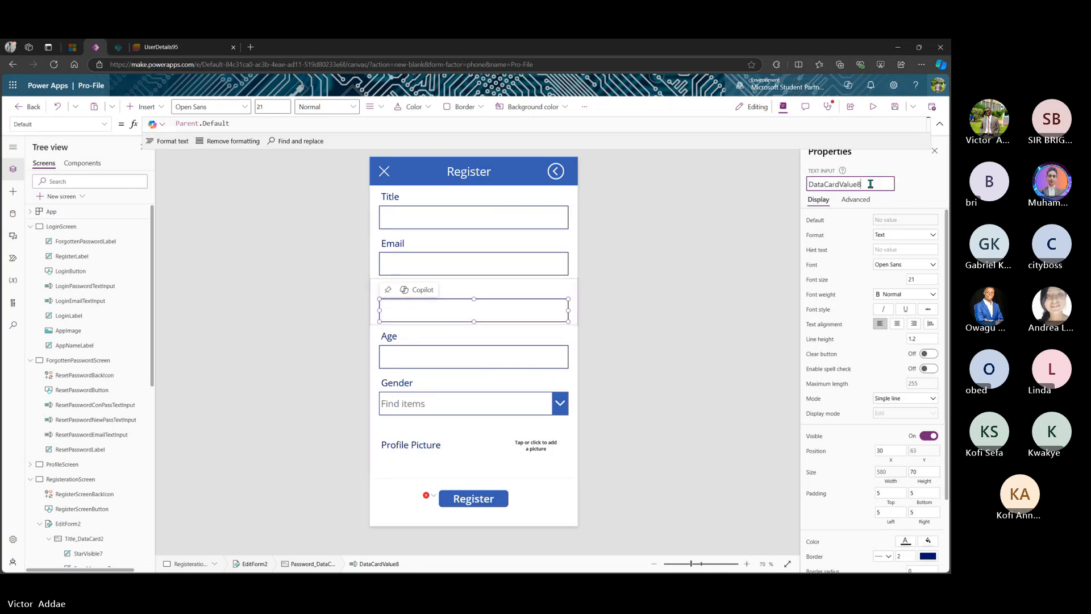
key(BackSpace)
key(BackSpace)
key(BackSpace)
key(BackSpace)
key(BackSpace)
key(BackSpace)
key(BackSpace)
key(BackSpace)
key(BackSpace)
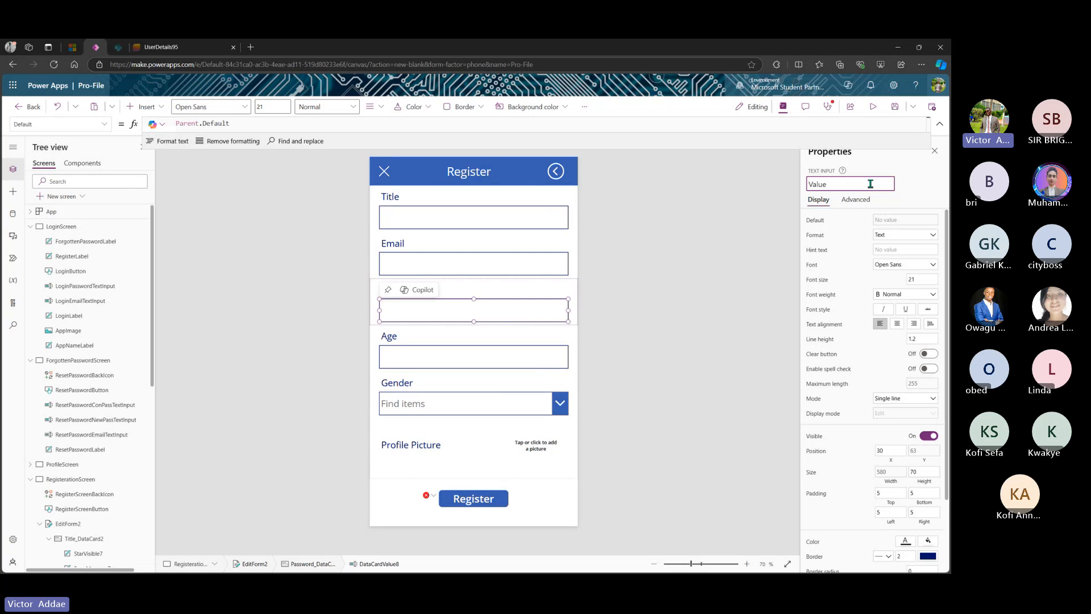
text(RegPa)
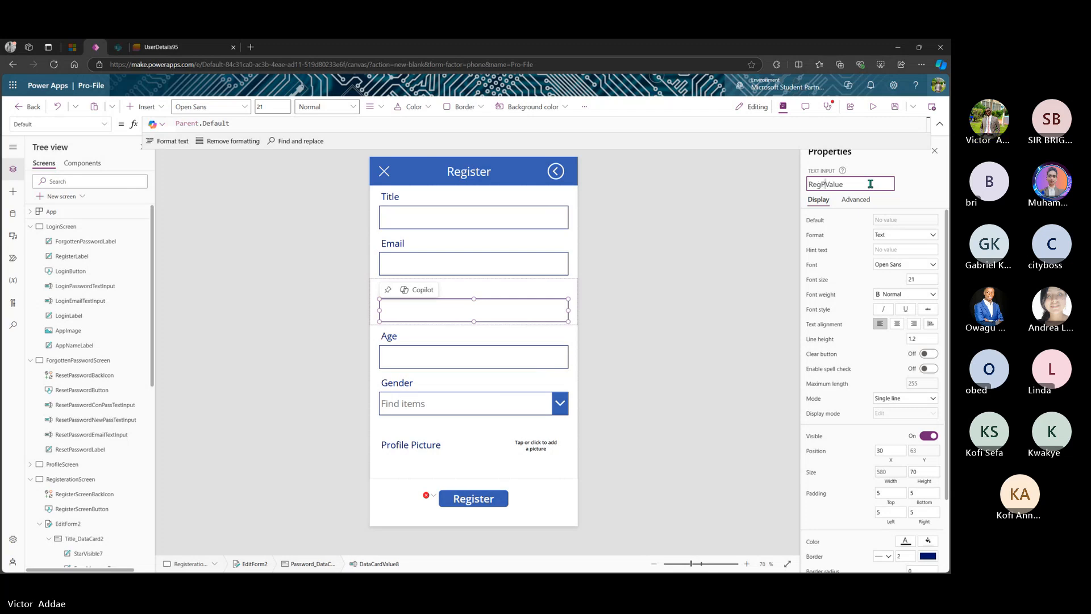
text(ss)
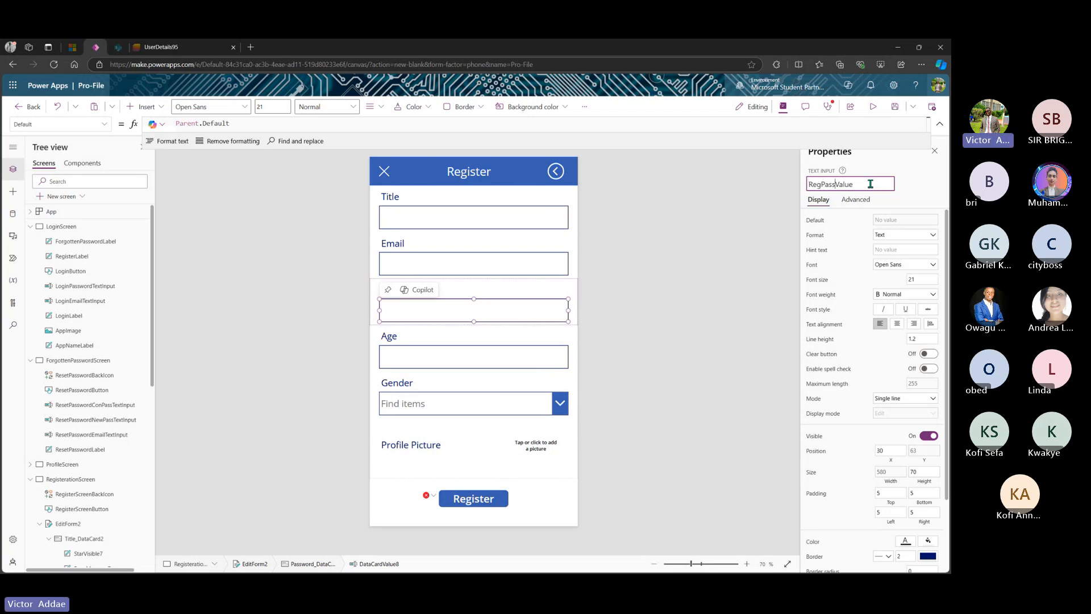
key(Return)
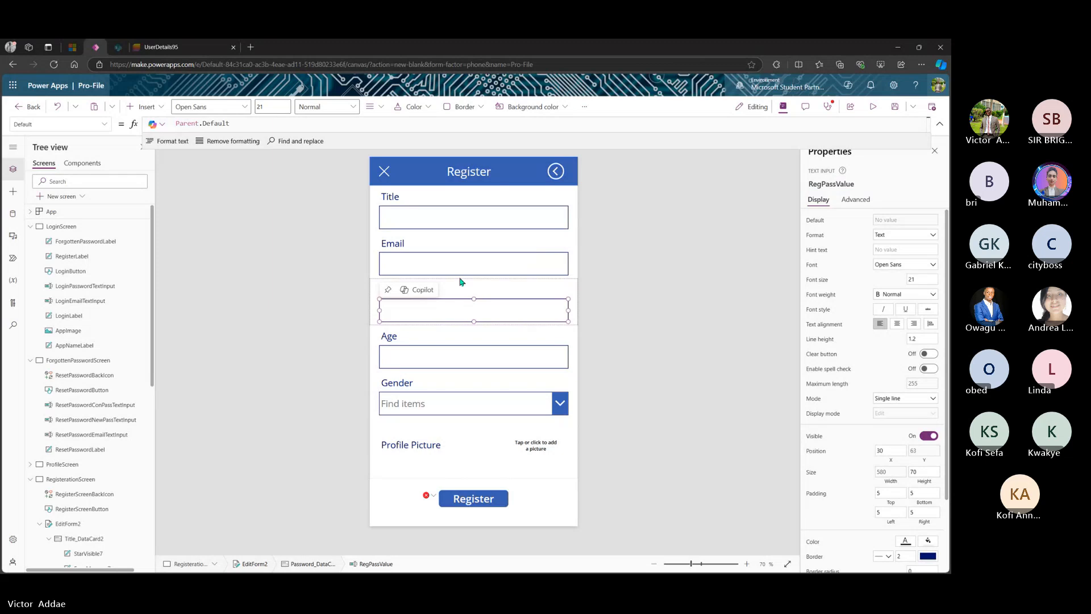
- Rename the Age text input to RegAgeValue
click(467, 355)
click(473, 353)
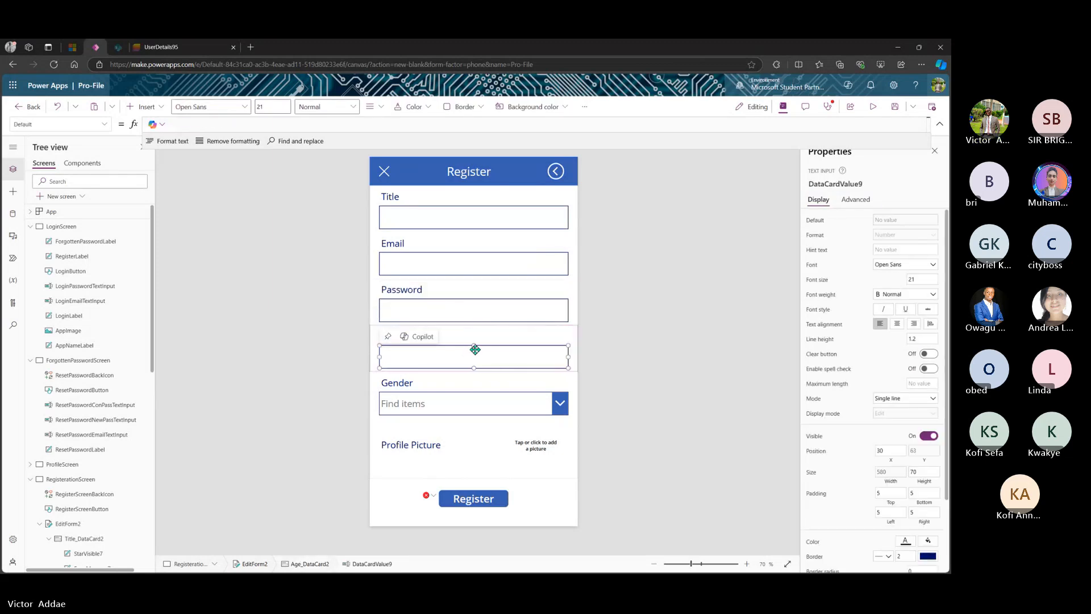
click(872, 184)
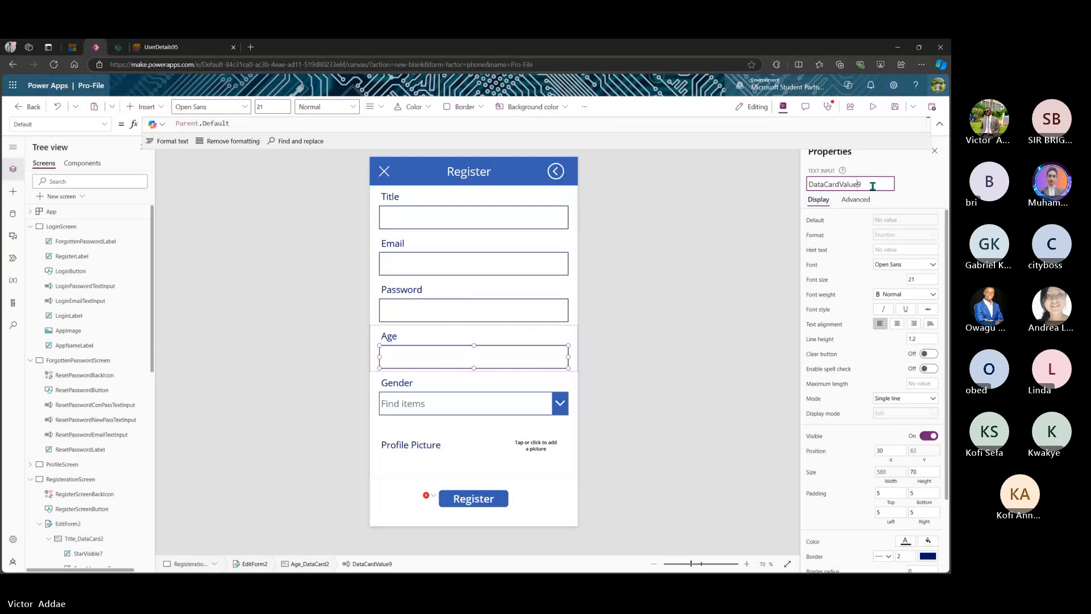
key(BackSpace)
key(BackSpace)
key(BackSpace)
key(BackSpace)
key(BackSpace)
key(BackSpace)
key(BackSpace)
key(BackSpace)
key(BackSpace)
text(Reg)
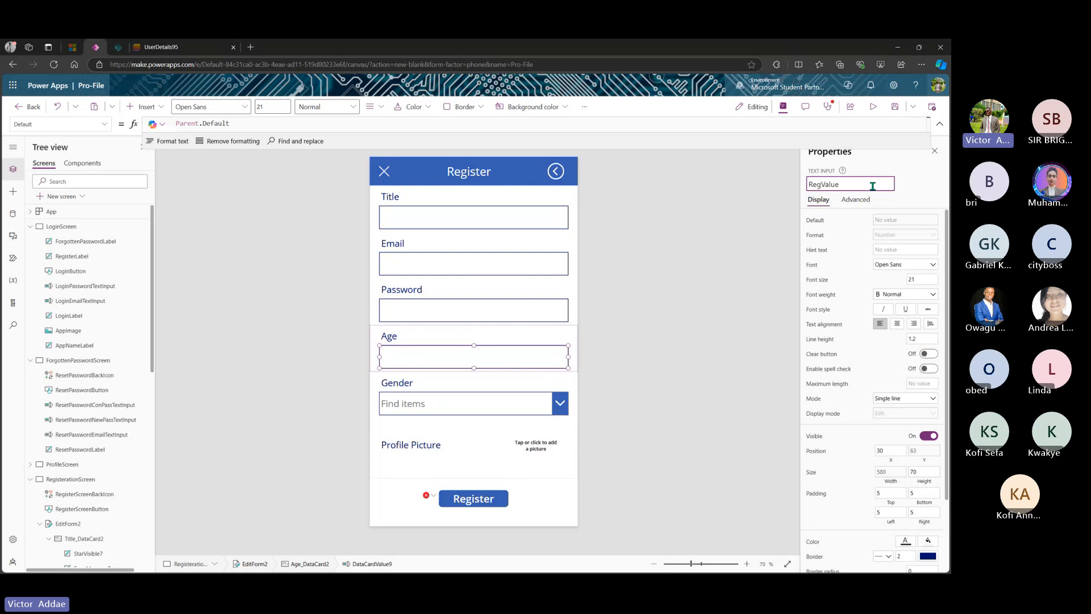
text(Age)
key(Escape)
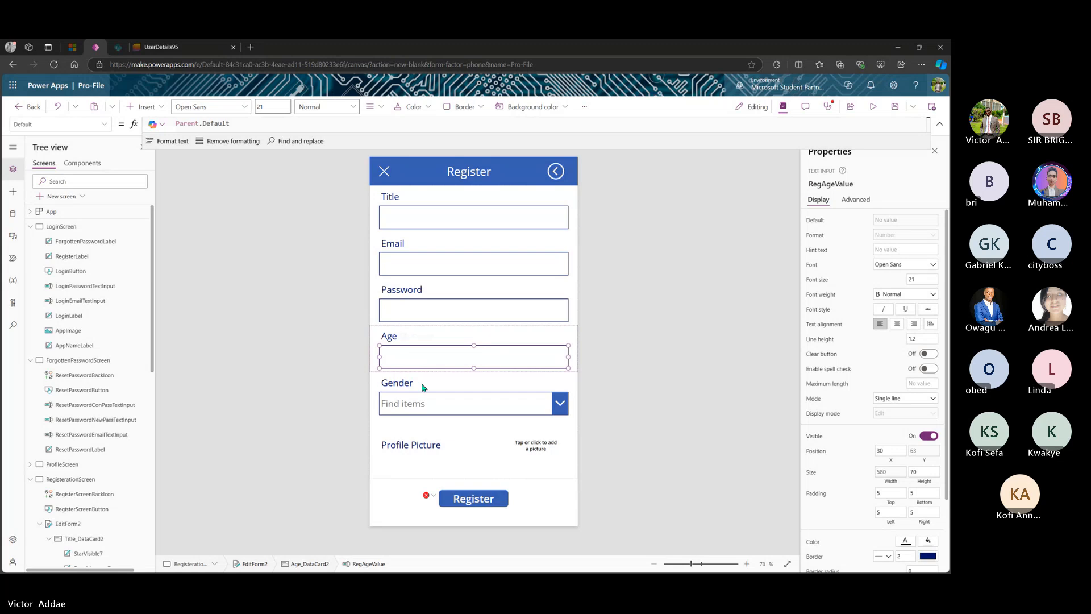
- Rename the Gender choice box to RegGenderValue and verify the Age input's new name
click(434, 403)
click(435, 403)
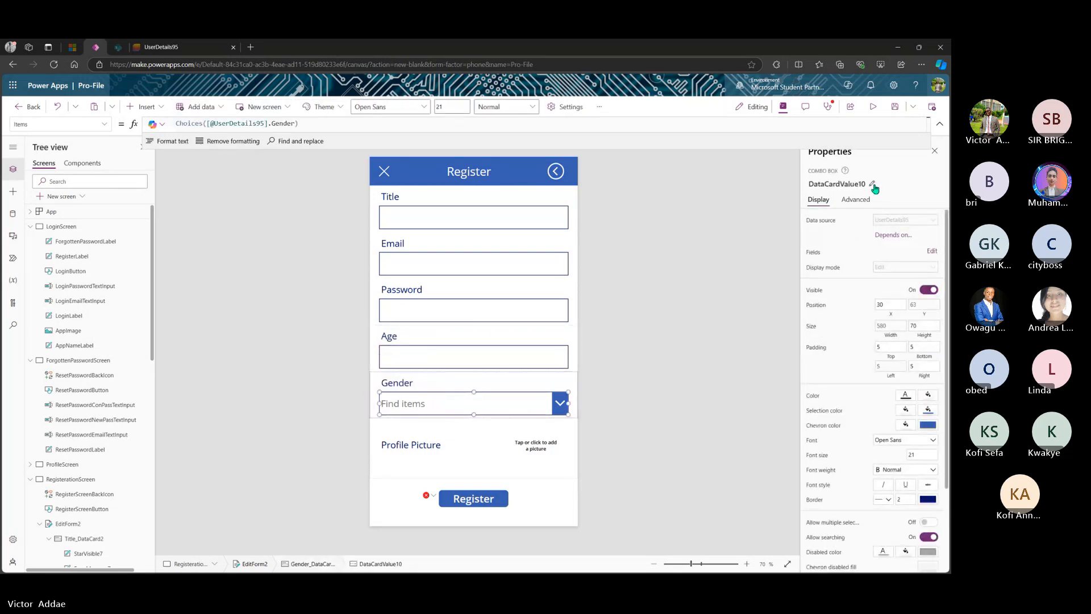
click(875, 186)
click(875, 186)
key(BackSpace)
key(Left)
key(Left)
key(Left)
key(Left)
key(Left)
key(BackSpace)
key(BackSpace)
key(BackSpace)
key(BackSpace)
key(BackSpace)
key(BackSpace)
key(BackSpace)
key(BackSpace)
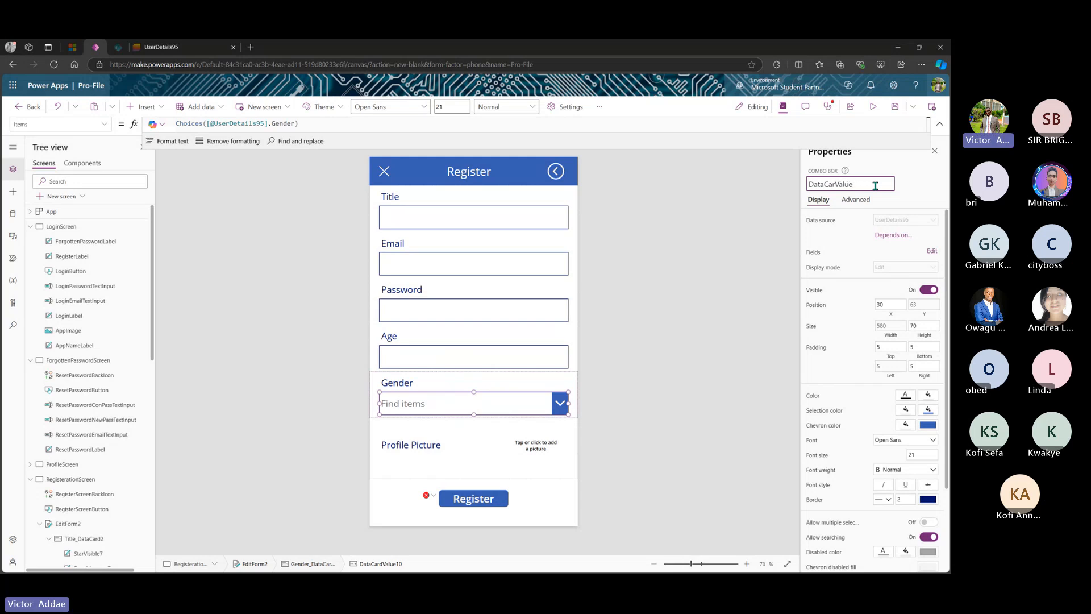
text(RegGe)
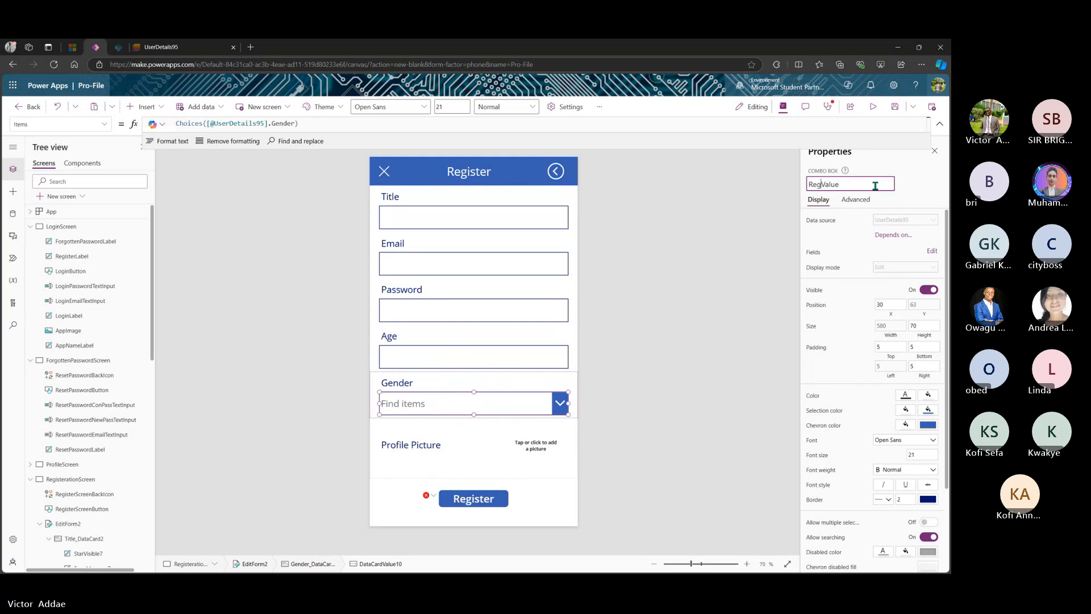
text(nder)
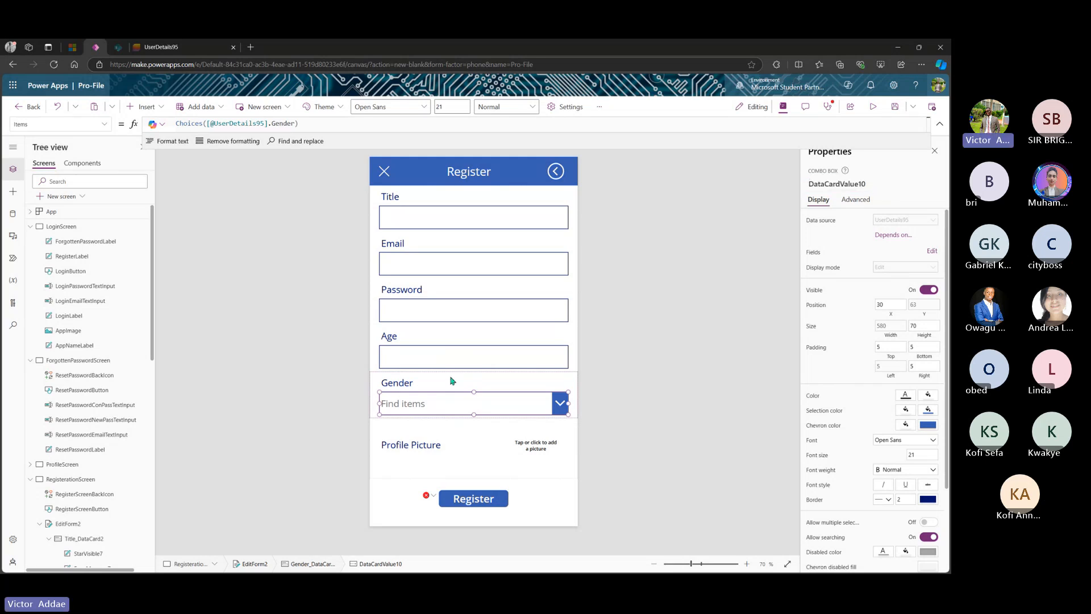
key(Return)
click(503, 355)
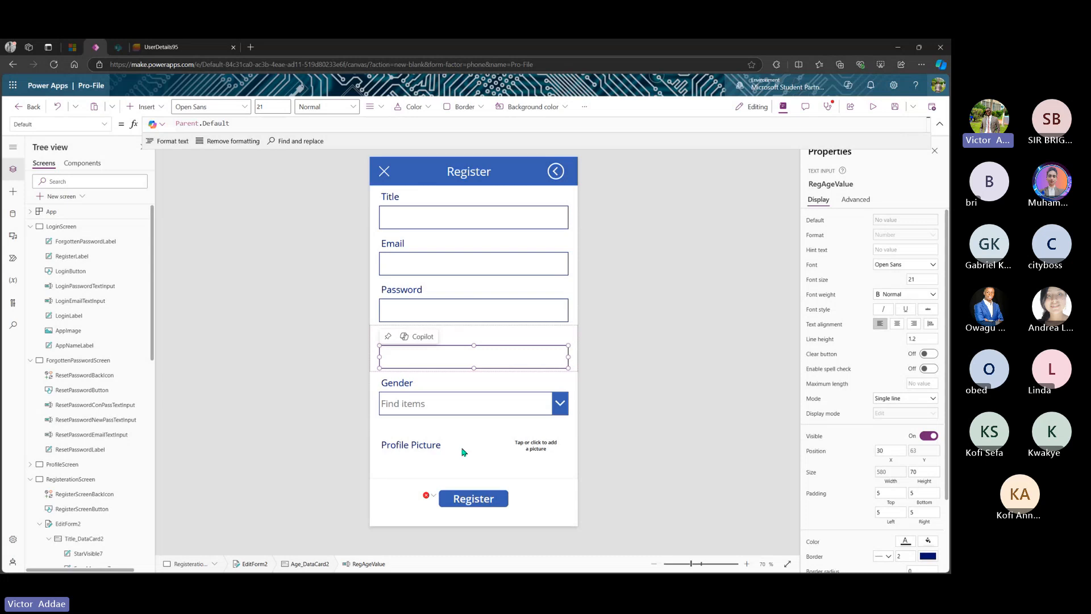
- Rename the AddPicture2 control to RegAddPicture
click(537, 447)
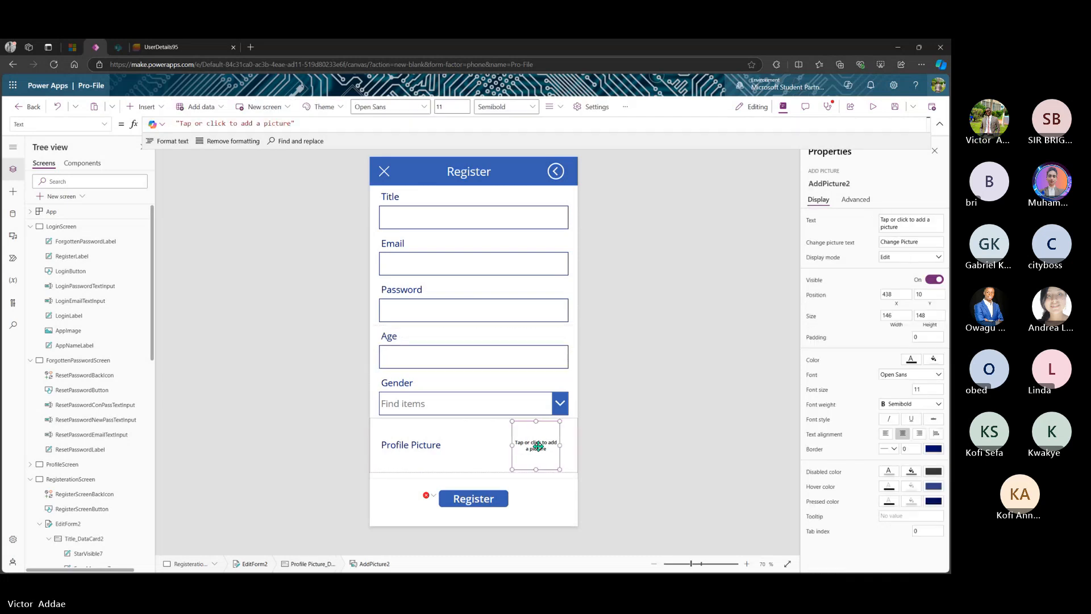
click(855, 184)
click(855, 184)
key(BackSpace)
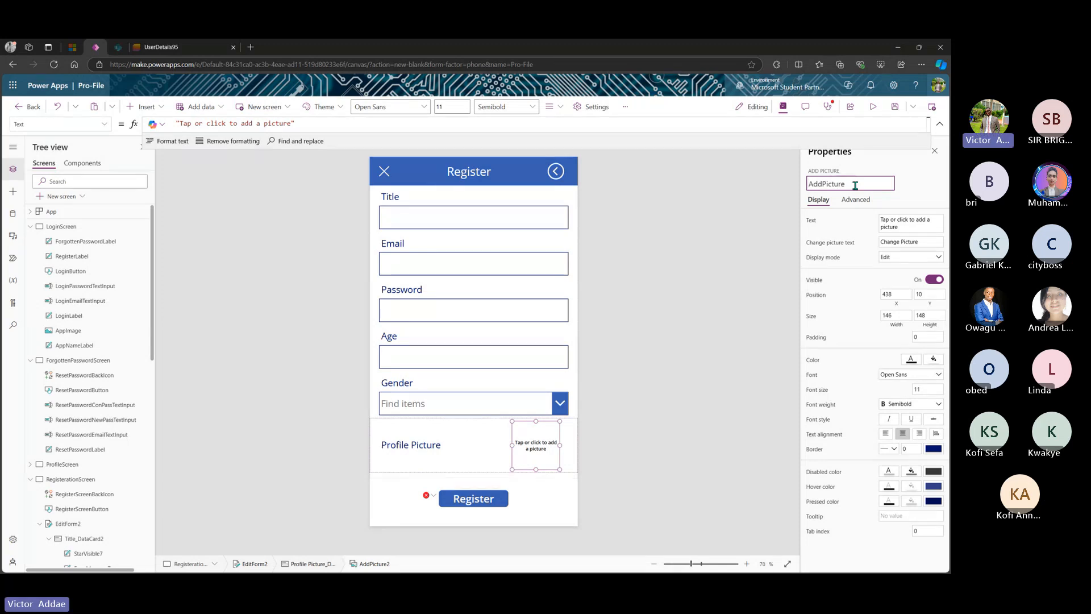
key(Home)
text(Reg)
key(Return)
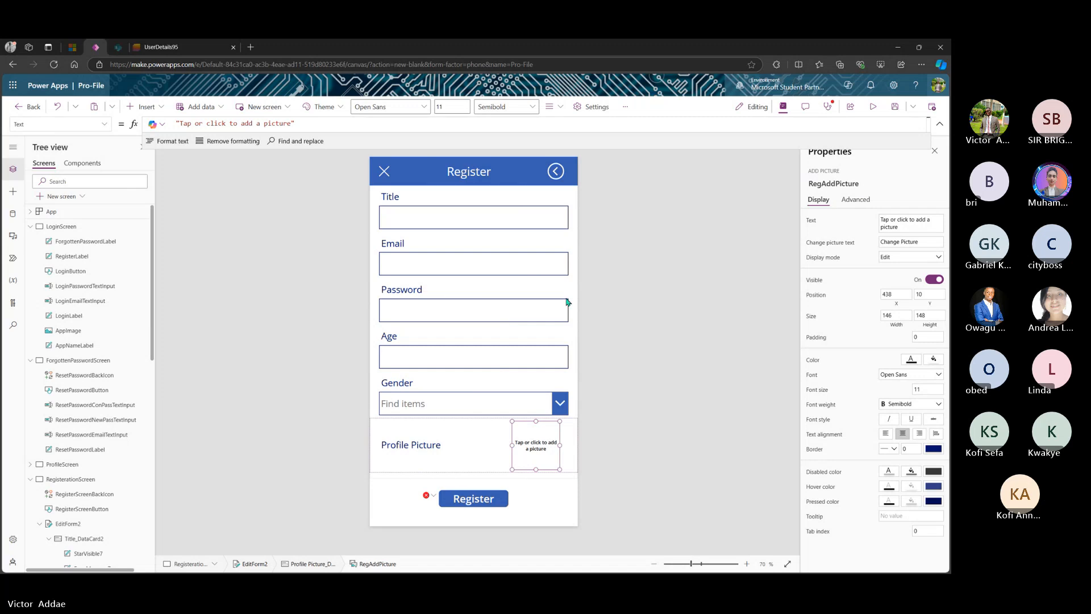
- Reopen the Register button's DisplayMode formula in an enlarged bar to continue after If( IsBlank
click(473, 500)
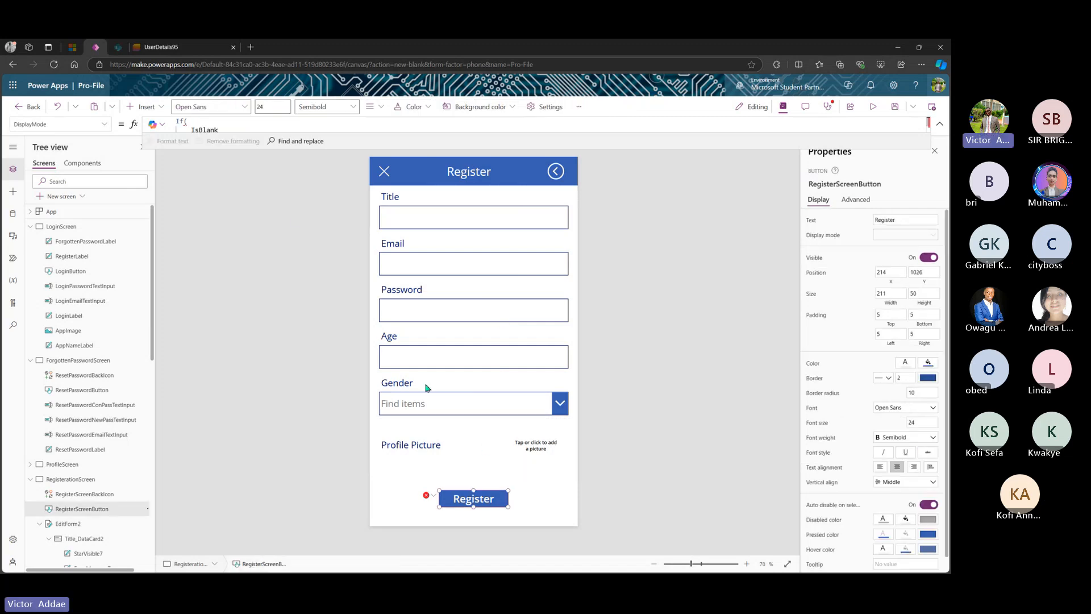
drag(309, 142, 302, 309)
click(236, 131)
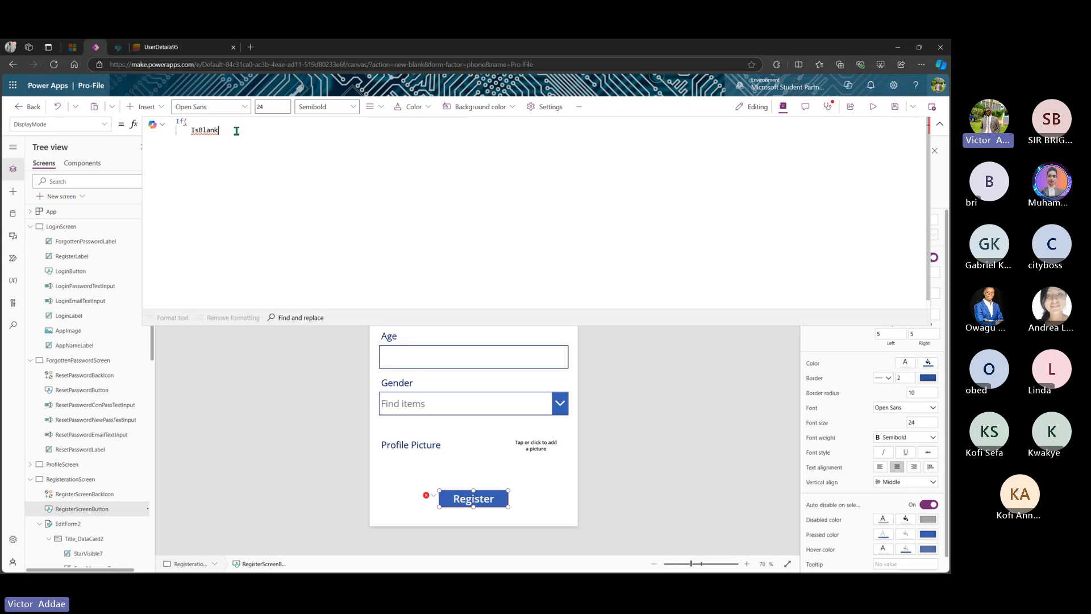
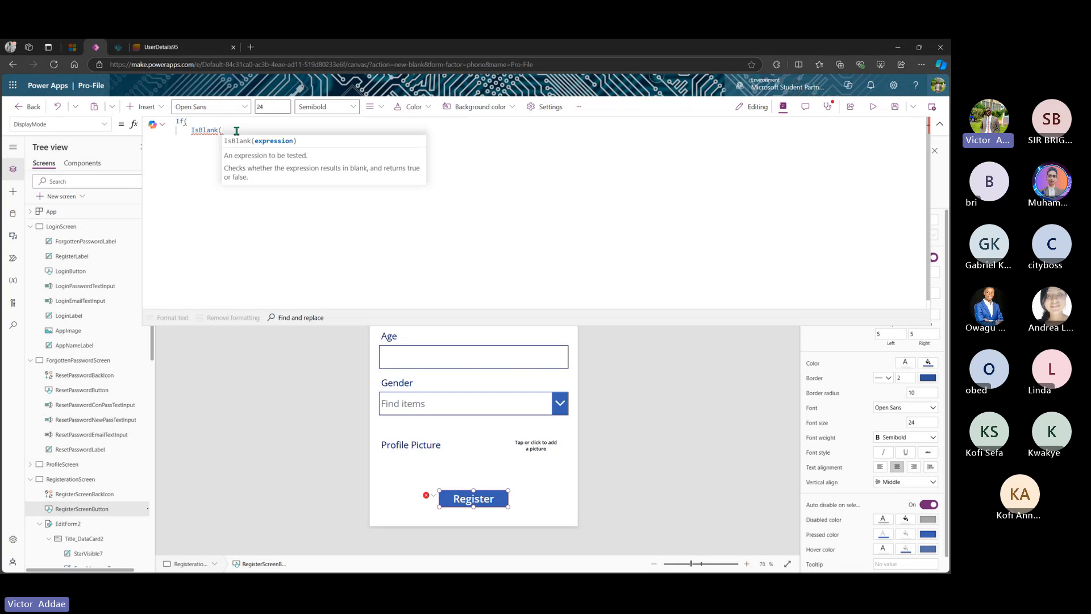
- Start the DisplayMode condition with IsBlank(RegNameValue.Text) || and paste a second copy of that check
text(Re)
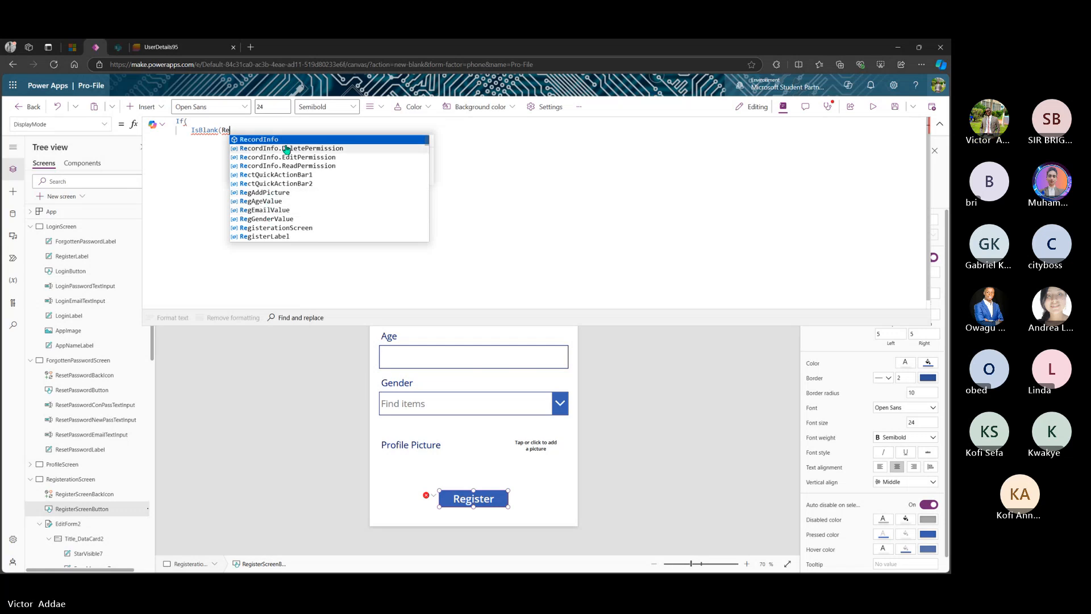
text(gN)
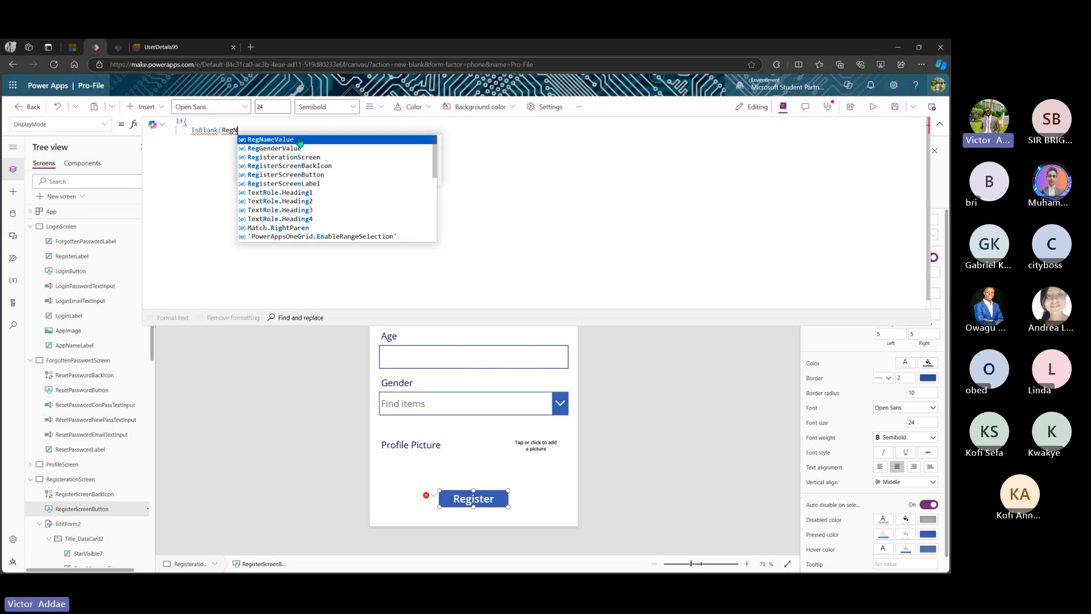
click(300, 141)
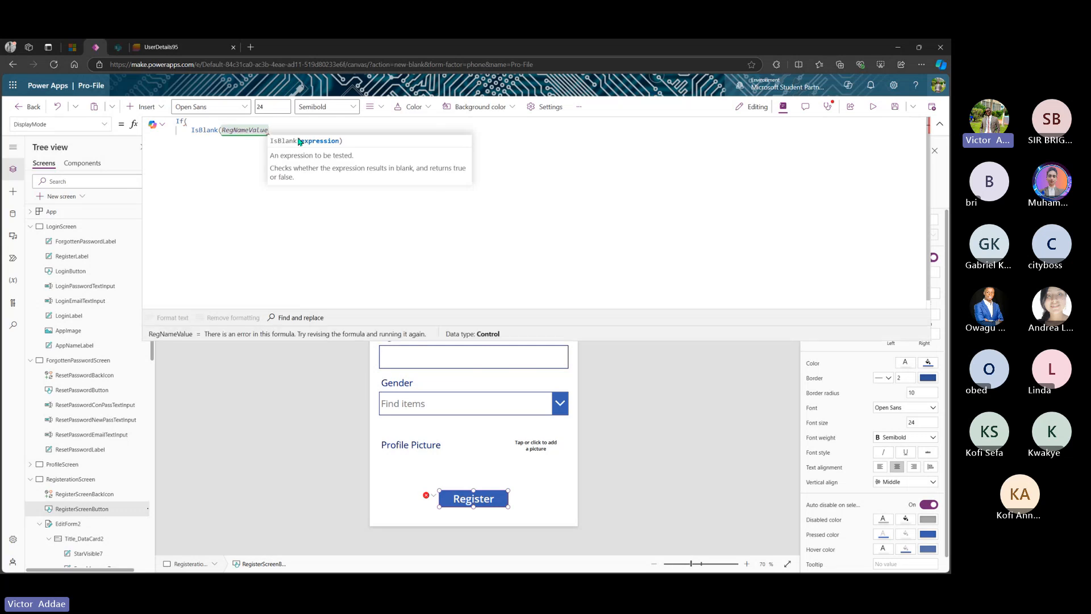
text(.Text)
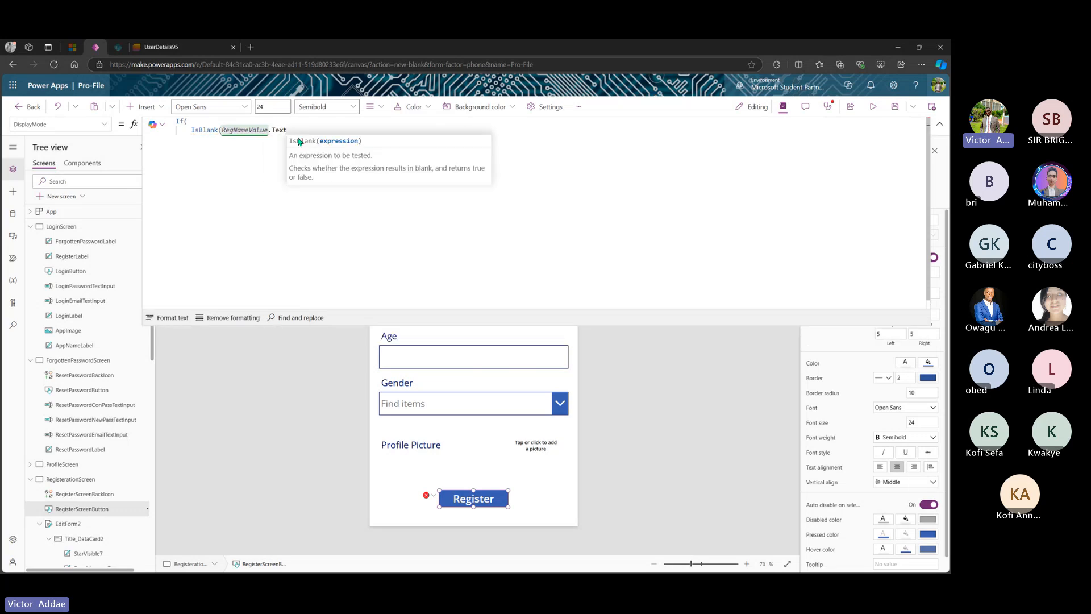
text())
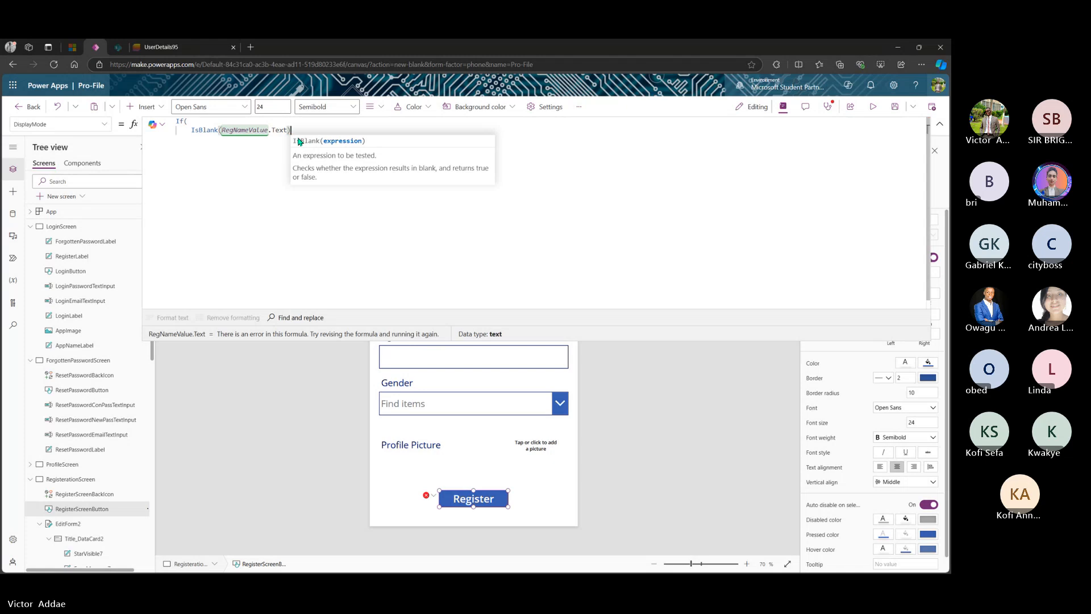
text( ||)
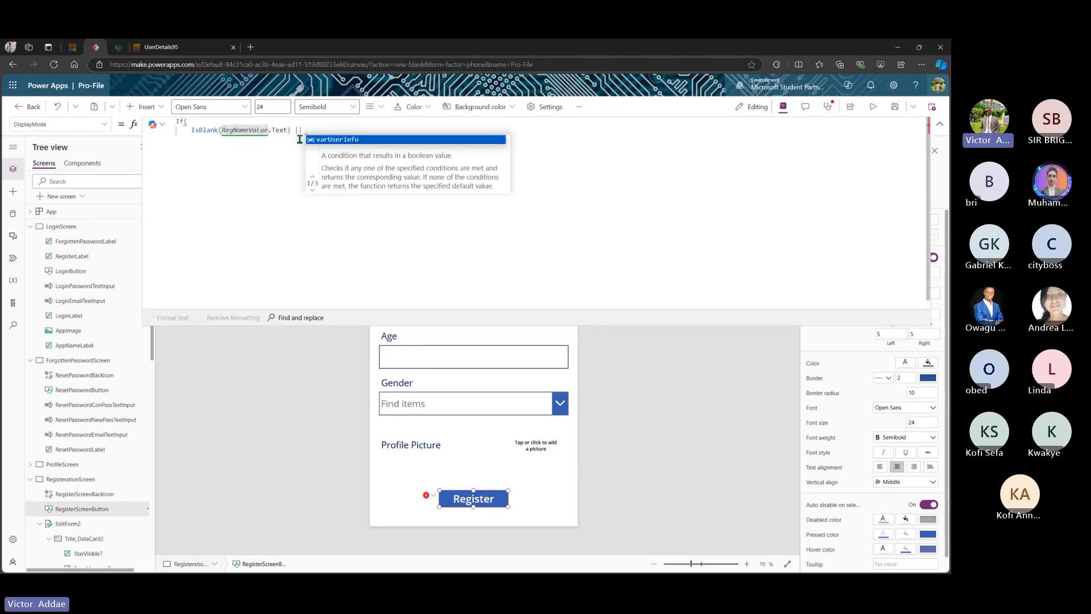
drag(291, 131, 193, 133)
key(ctrl+c)
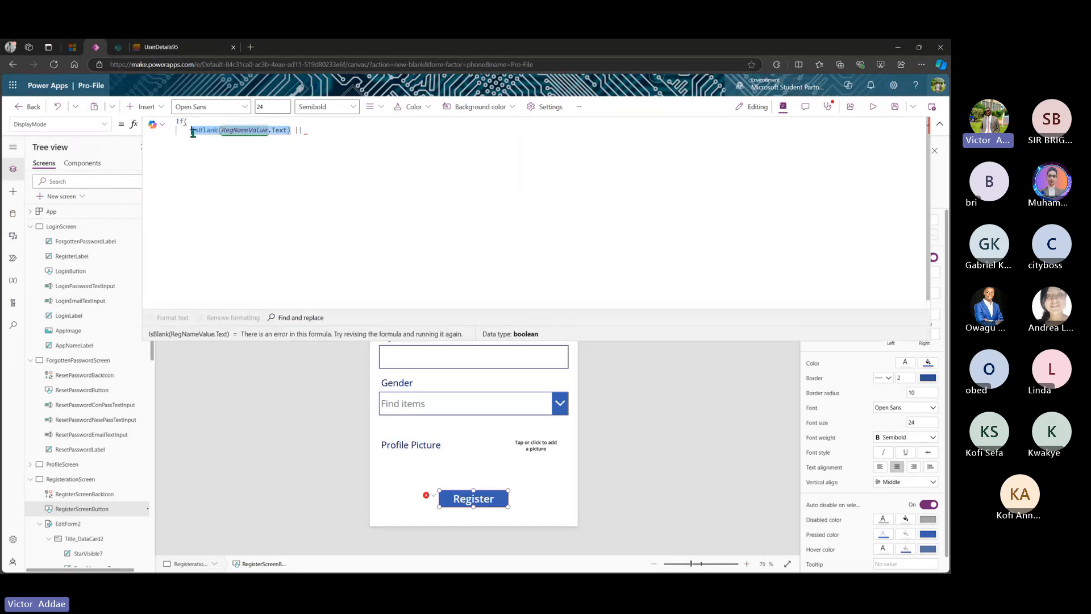
click(312, 133)
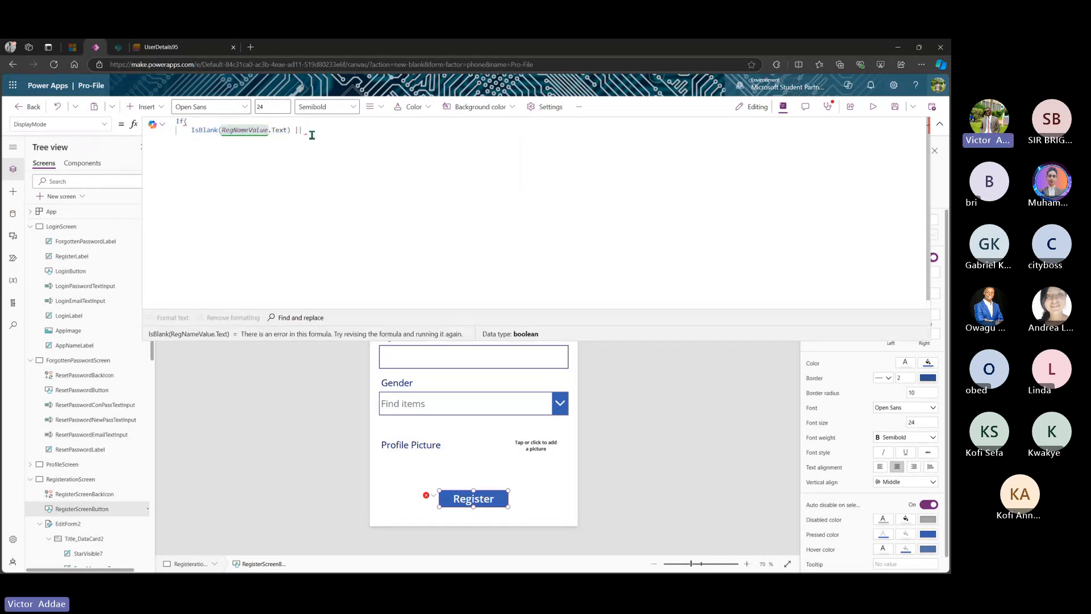
key(ctrl+v)
- Change the second check to RegEmailValue and add another || after it
click(382, 133)
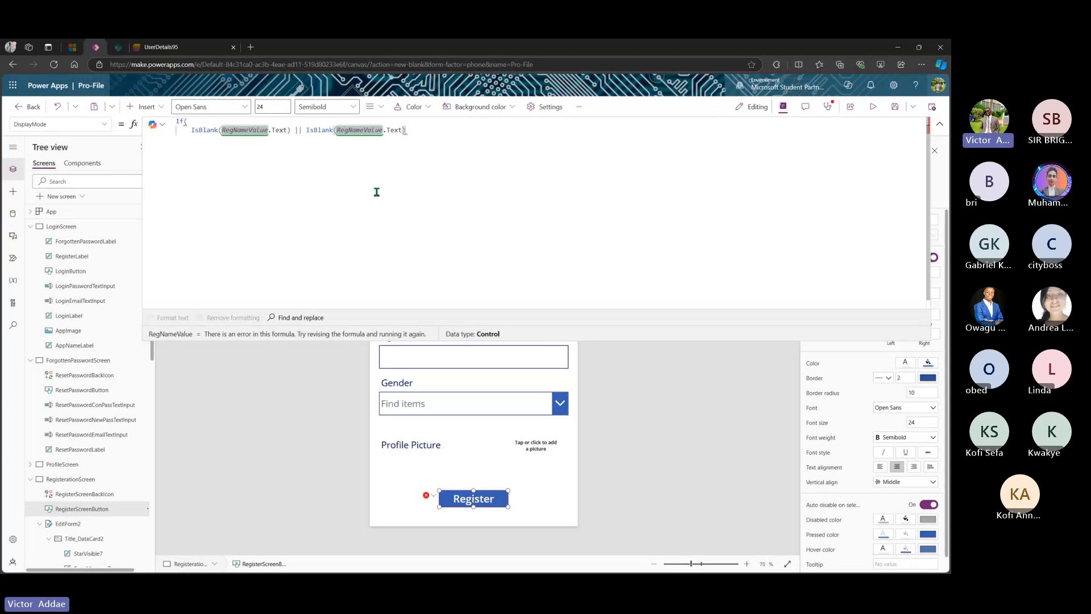
key(Left)
key(Left)
key(Left)
key(Left)
key(Left)
key(BackSpace)
key(BackSpace)
key(BackSpace)
key(BackSpace)
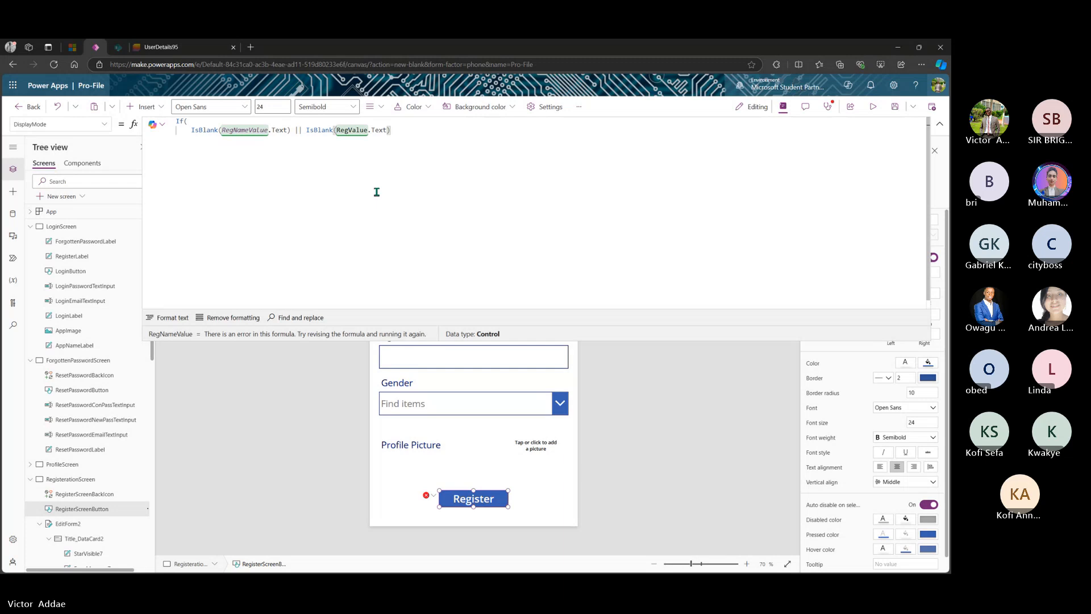
text(Email)
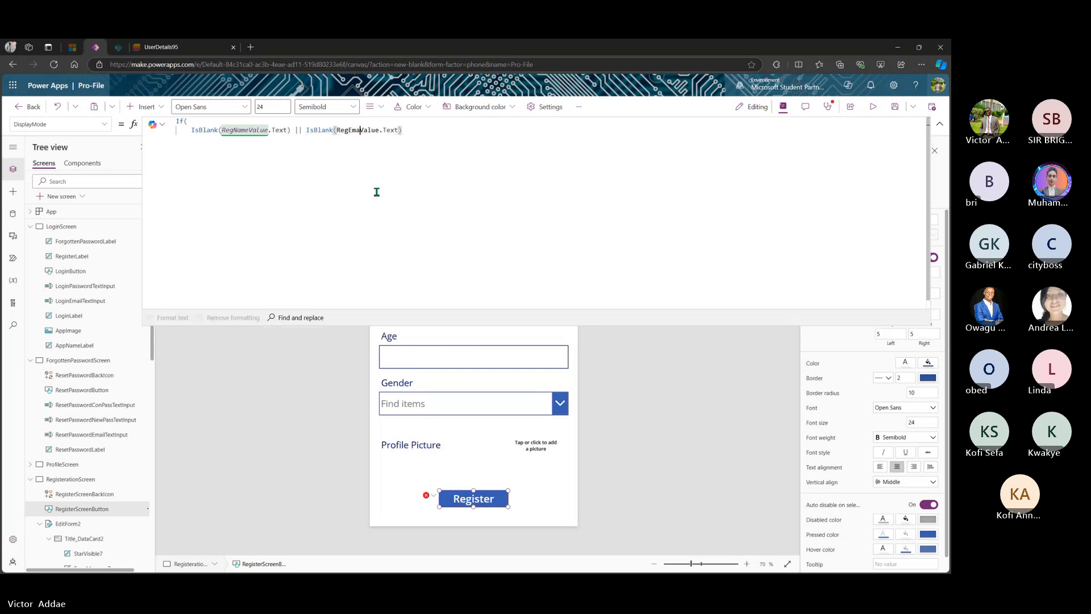
click(425, 135)
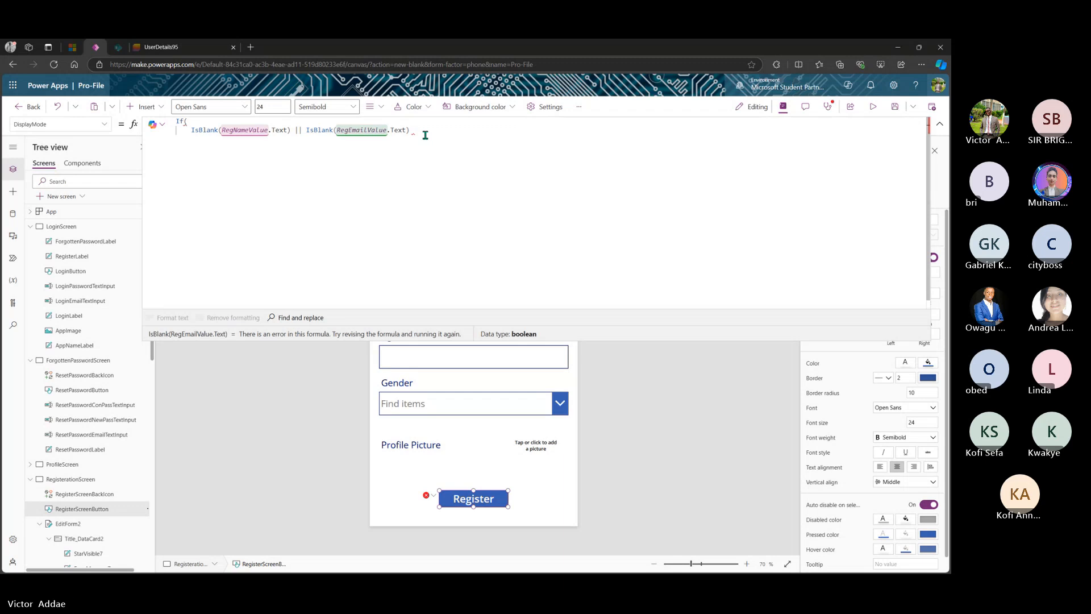
text(||)
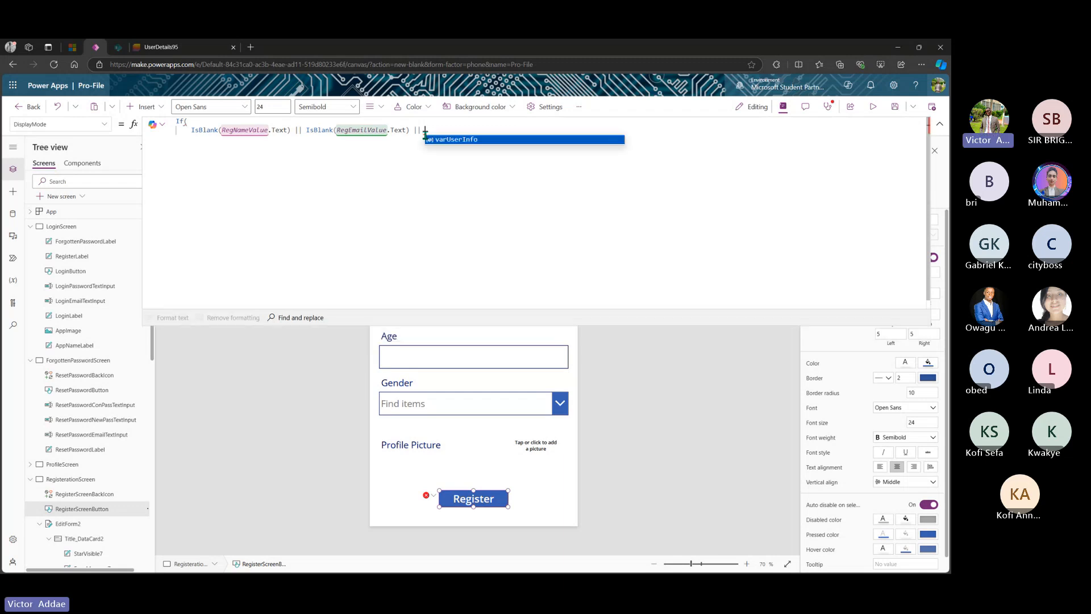
- Paste a third check and point it at RegPassValue
text(IsBlank(RegNameValue.Text))
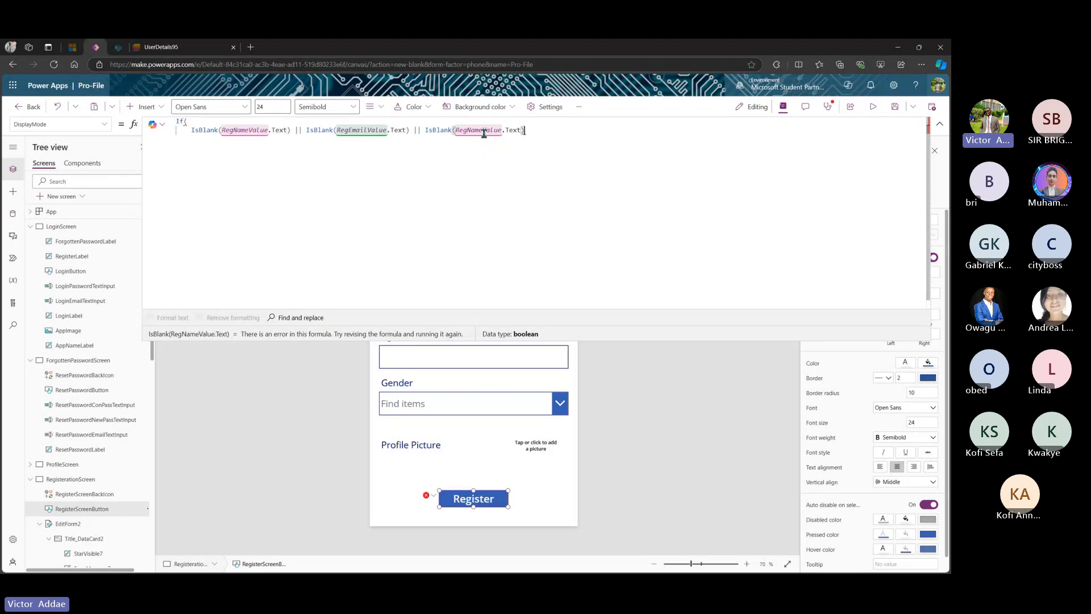
key(BackSpace)
key(BackSpace)
key(BackSpace)
key(BackSpace)
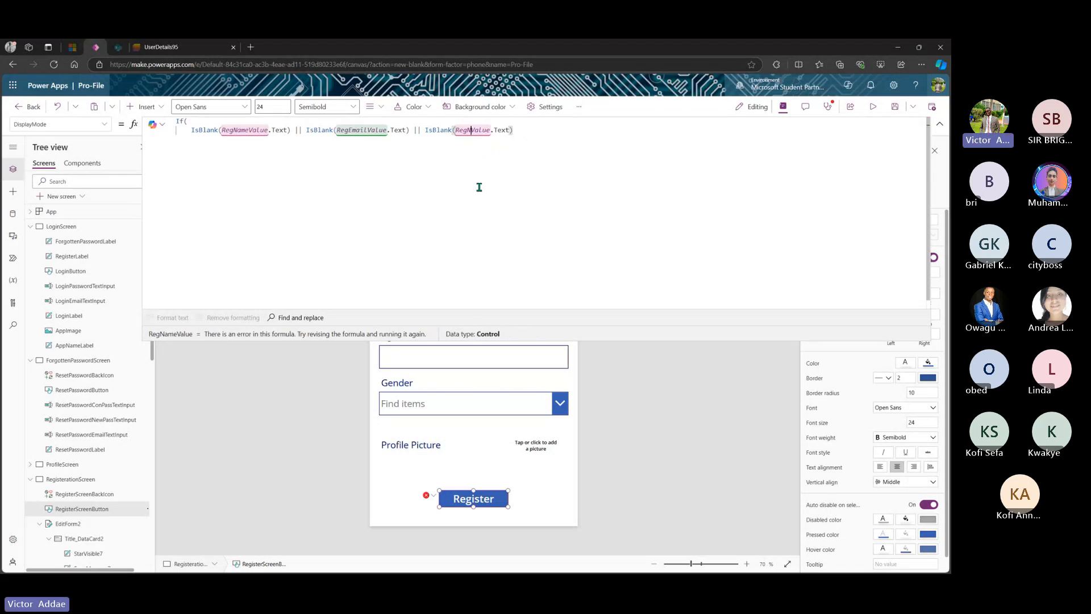
text(Password)
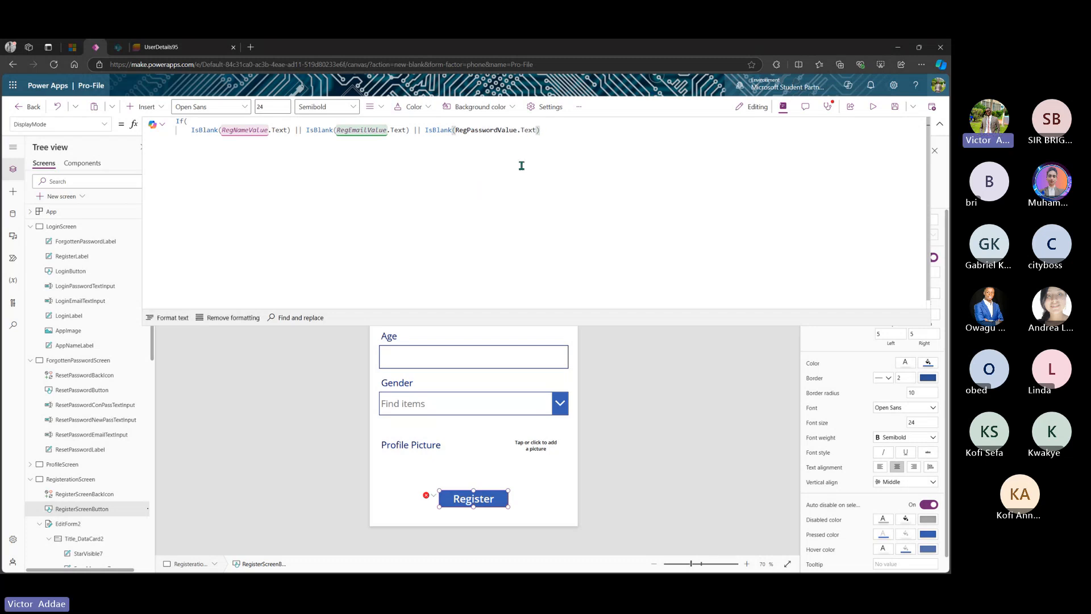
click(569, 133)
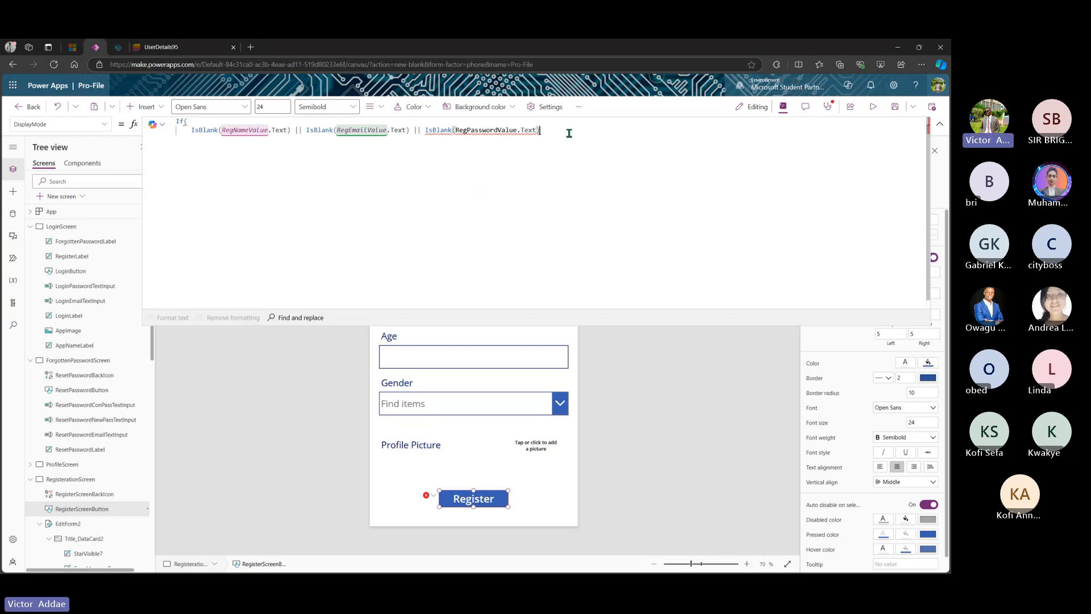
click(498, 131)
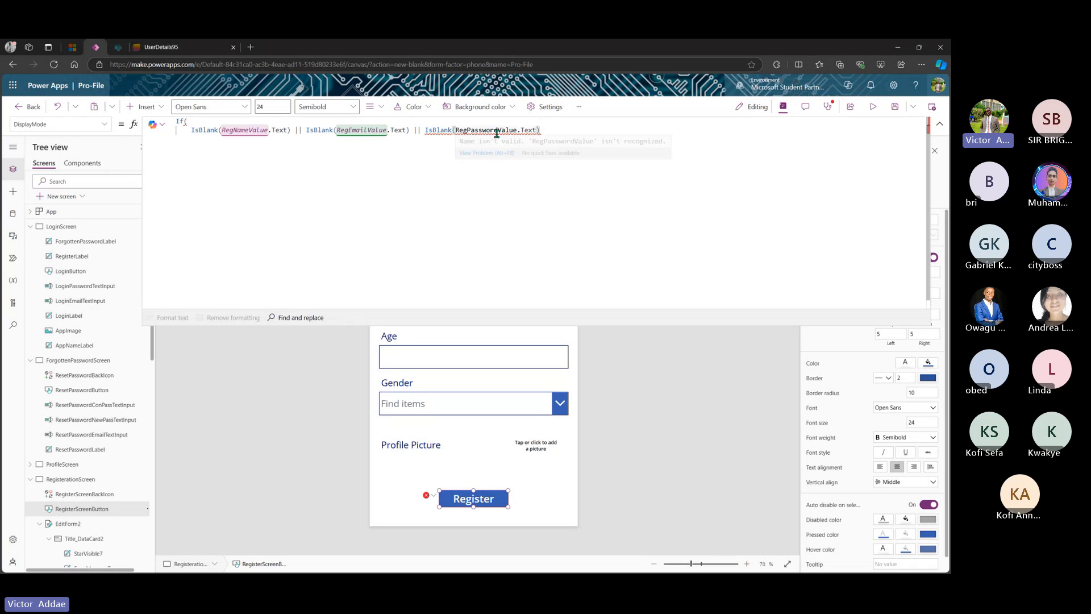
key(BackSpace)
key(BackSpace)
key(BackSpace)
key(BackSpace)
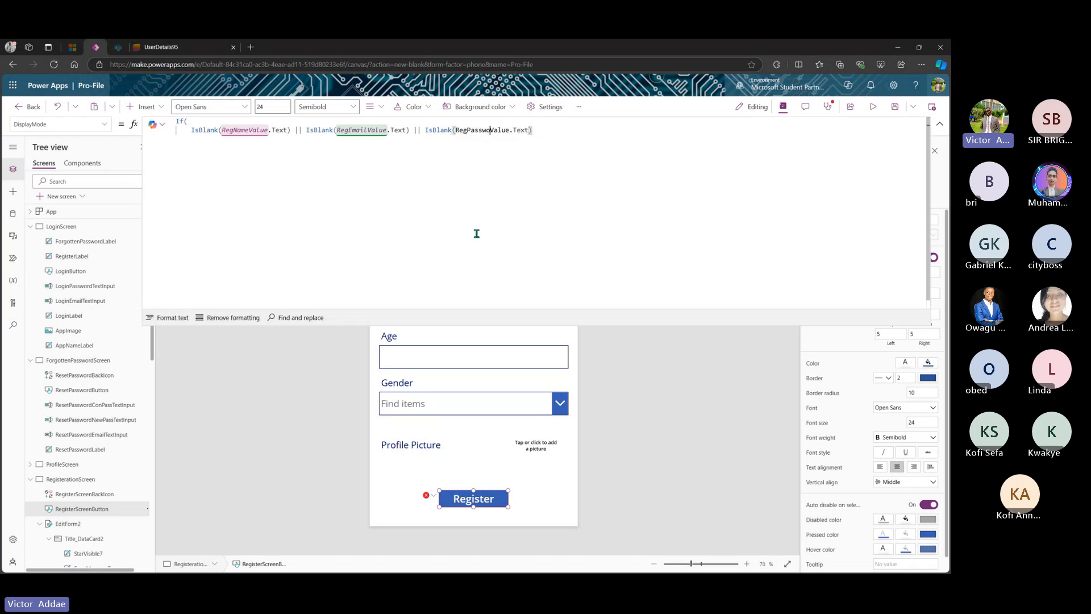
- Append || and a fourth check on RegAgeValue, followed by another ||
click(543, 130)
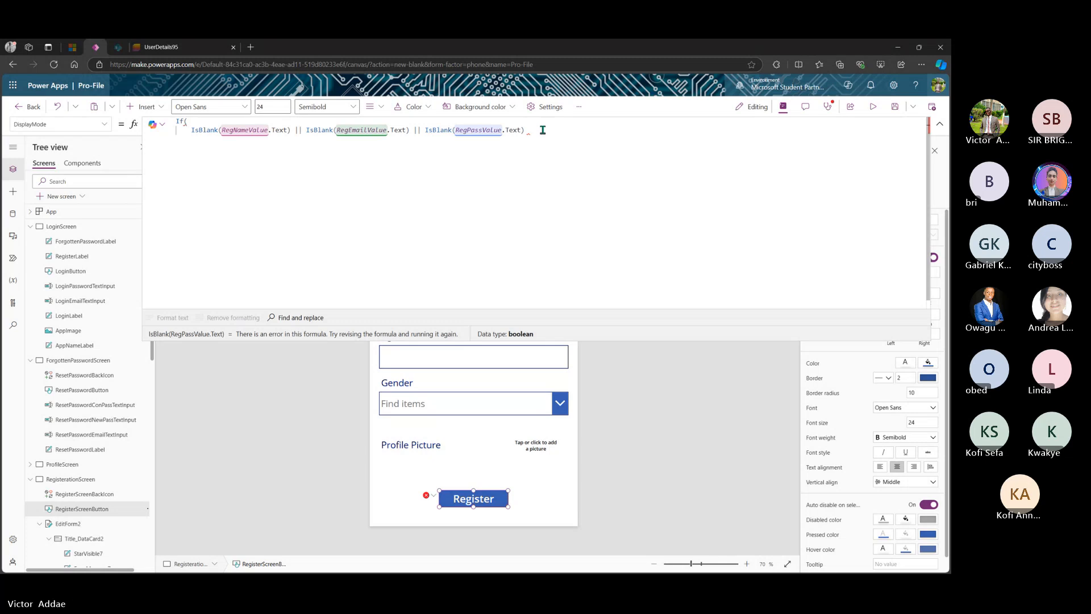
text(||)
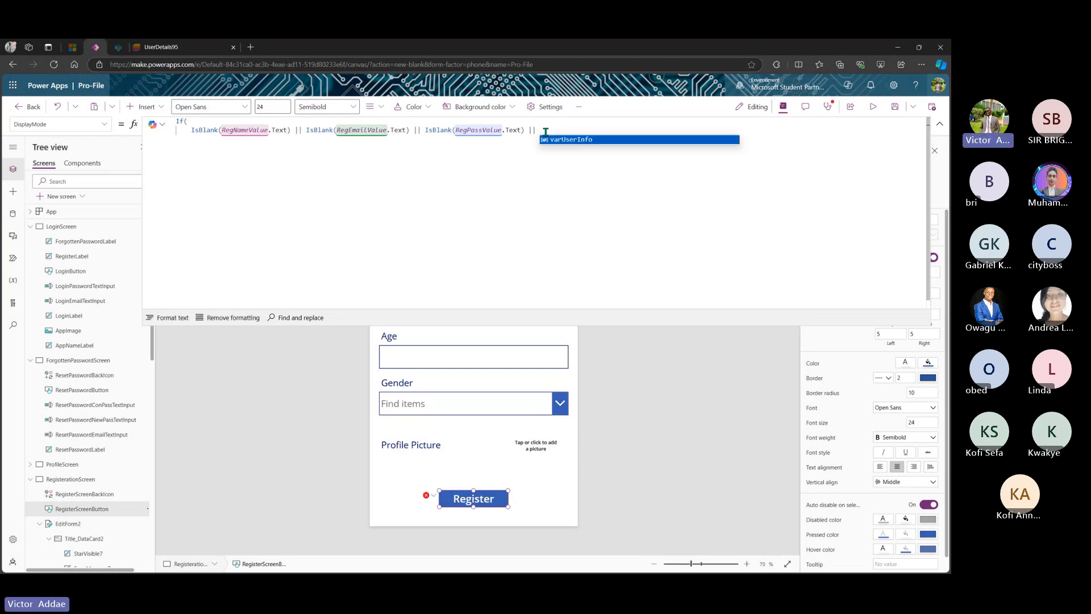
text(IsBlank(RegNameValue.Text))
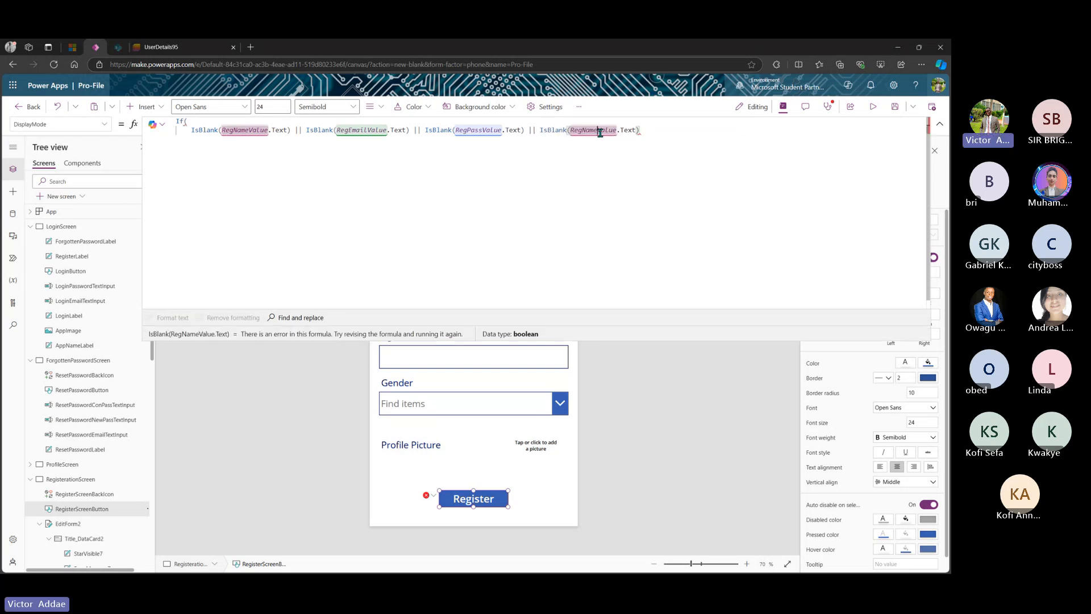
click(598, 130)
key(BackSpace)
key(BackSpace)
key(BackSpace)
key(BackSpace)
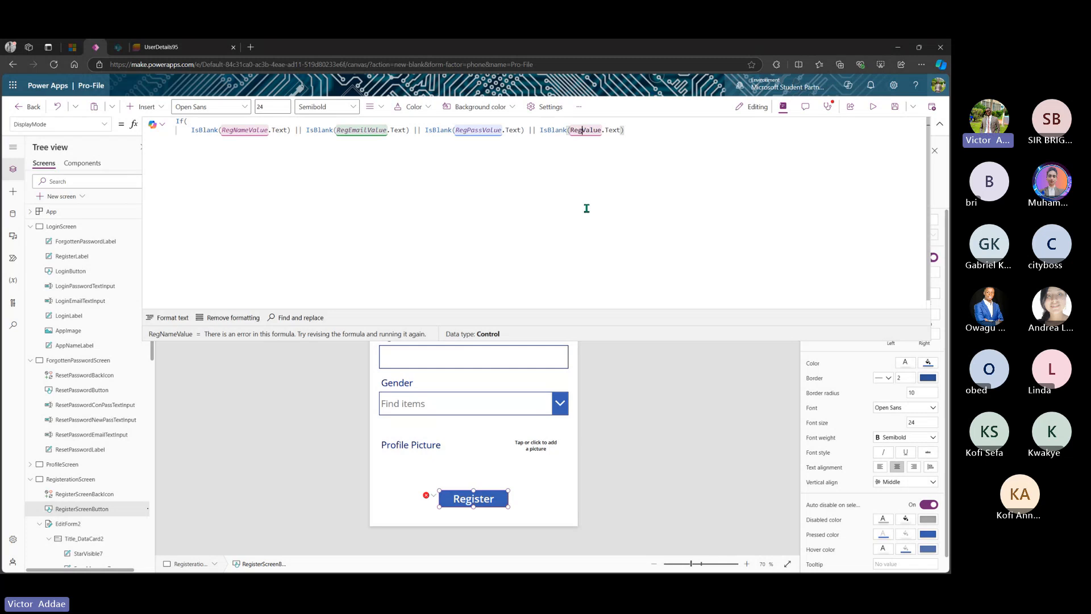
text(Ag)
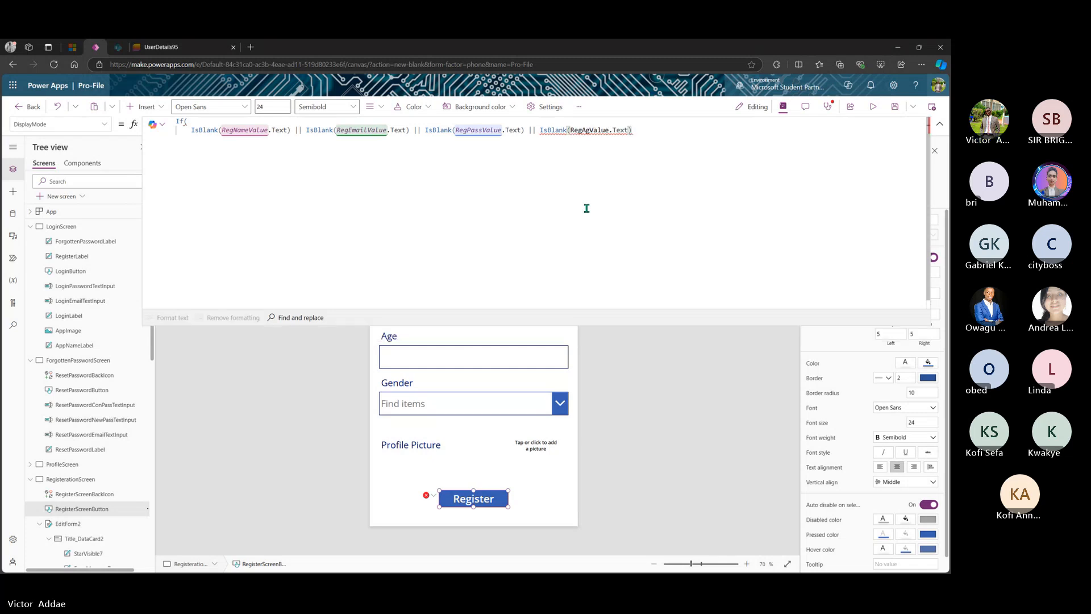
text(e)
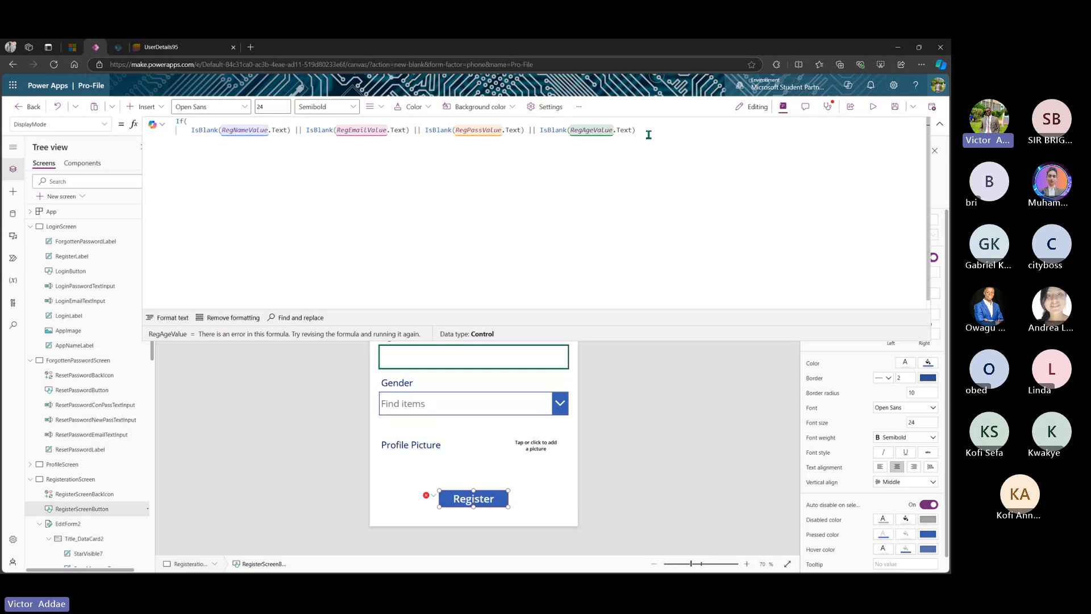
text( ||)
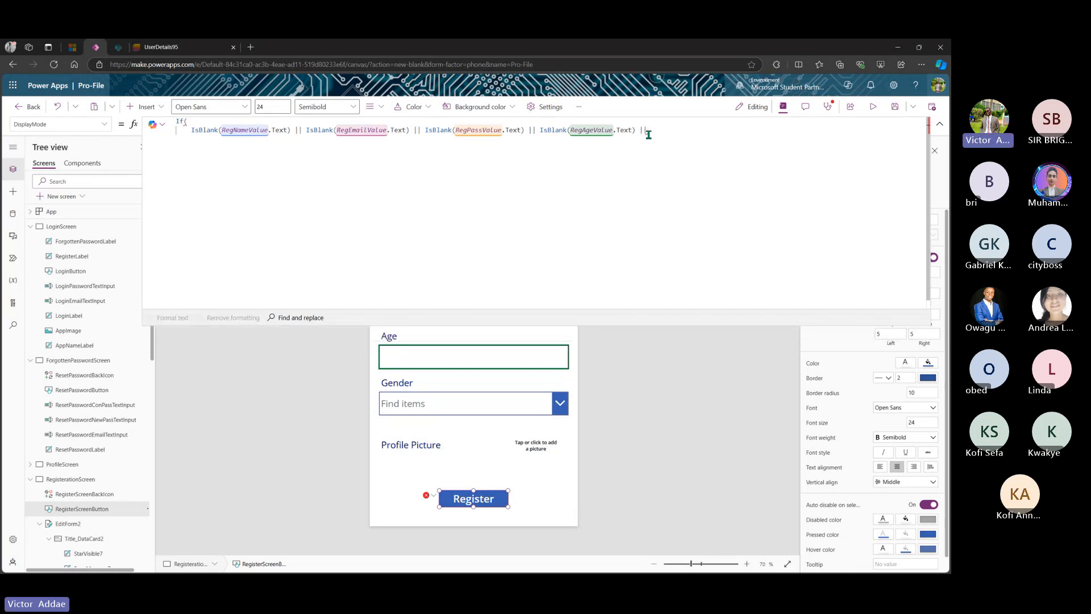
- Add a blank check on RegGenderValue using its SelectedItems property
text(IsBlank(RegNameValue.Text))
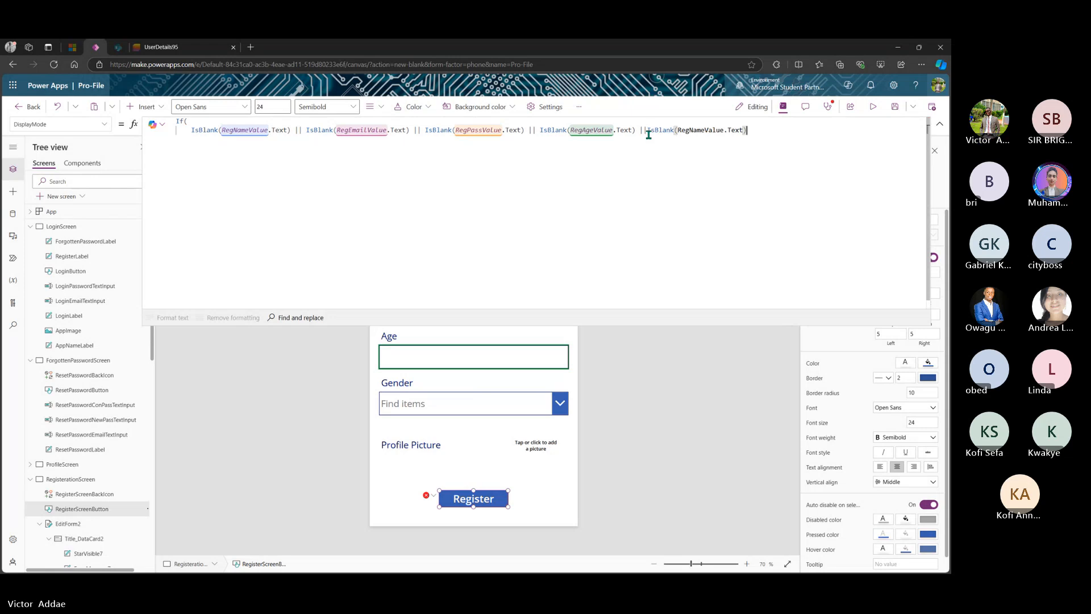
click(705, 129)
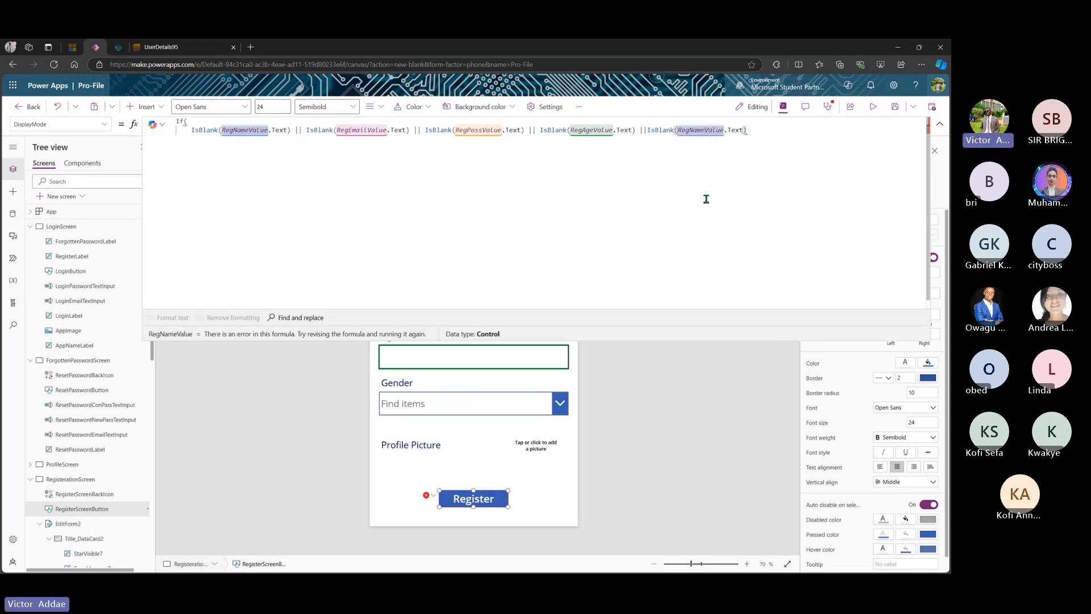
key(BackSpace)
key(BackSpace)
key(BackSpace)
key(BackSpace)
text(Ge)
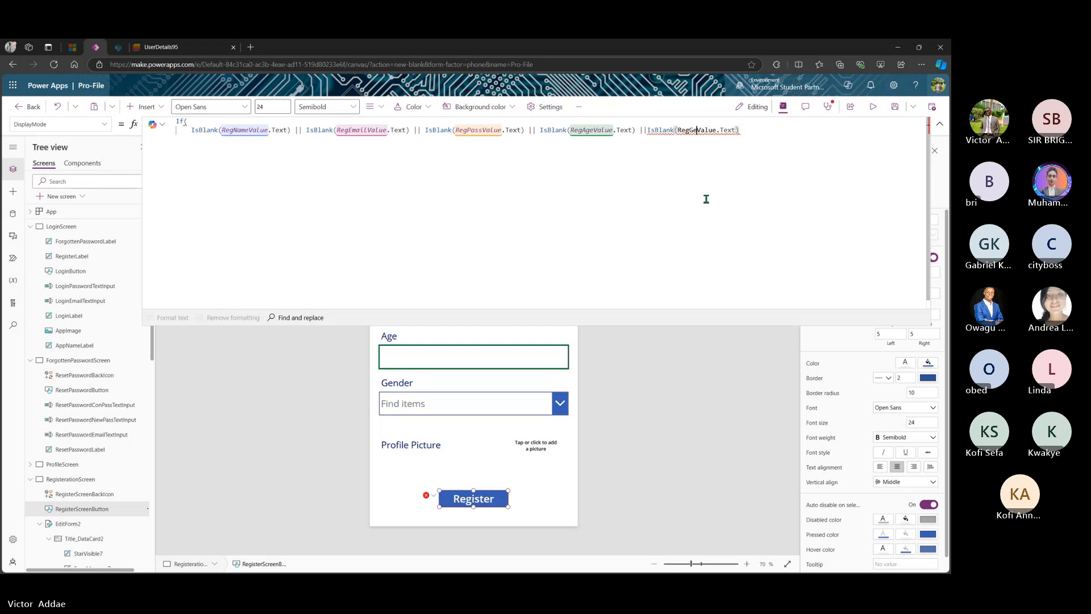
text(nder)
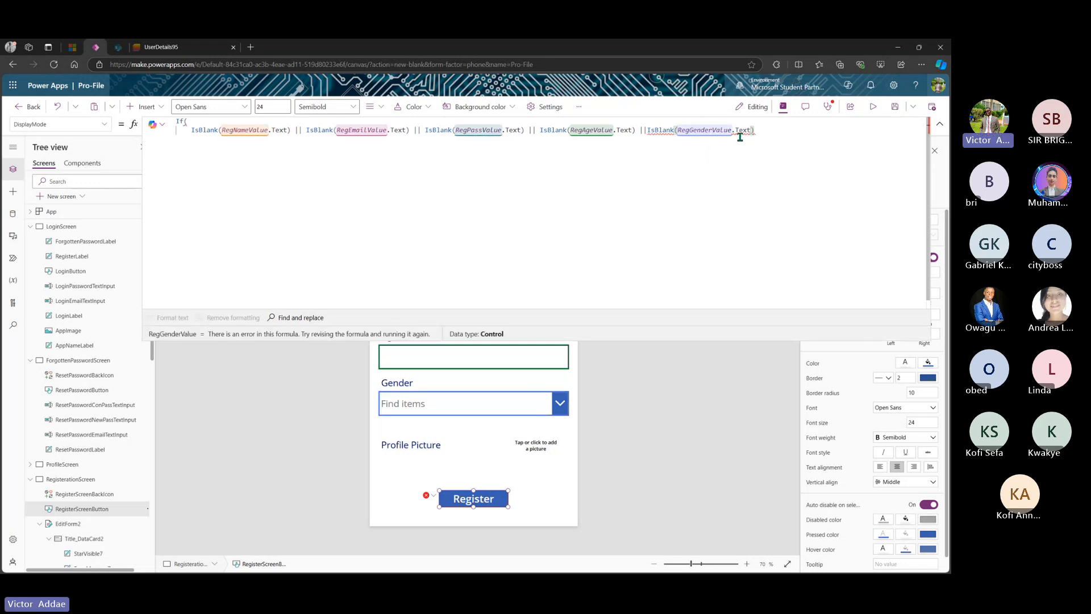
mouse_move(739, 138)
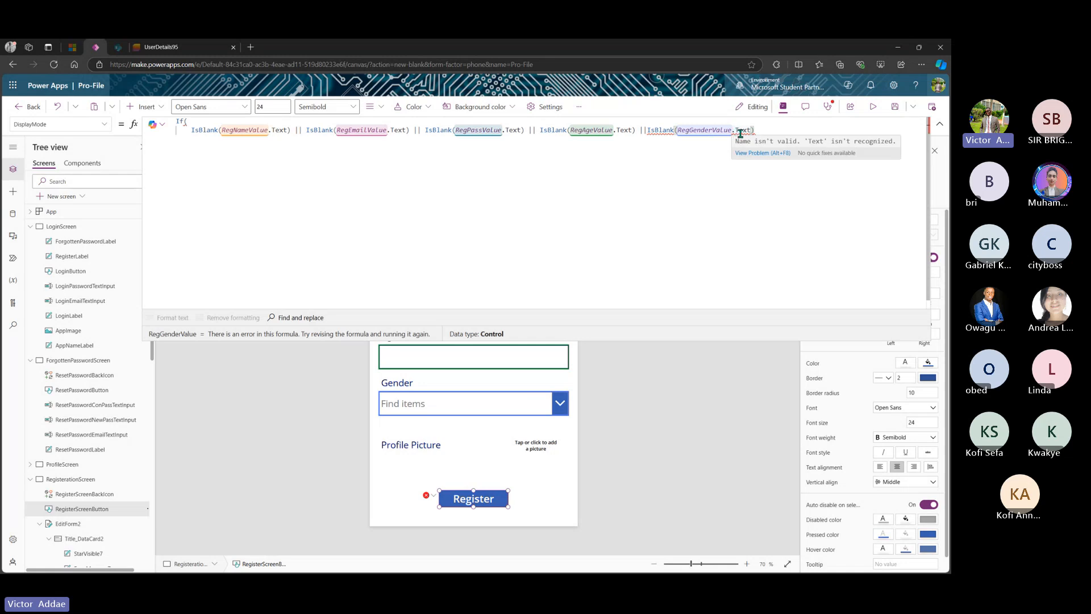
click(753, 131)
key(BackSpace)
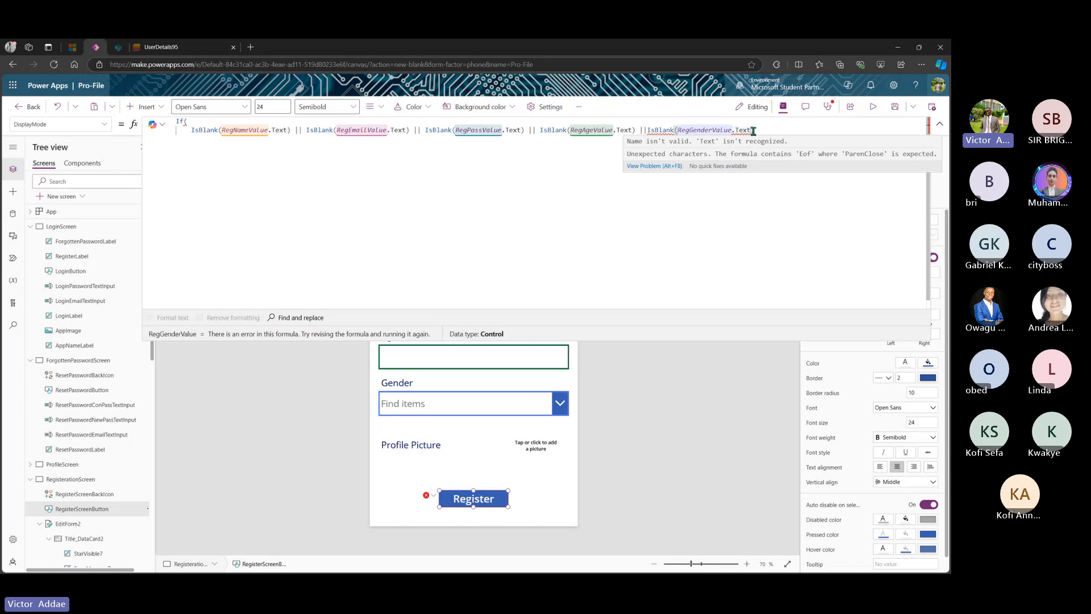
text())
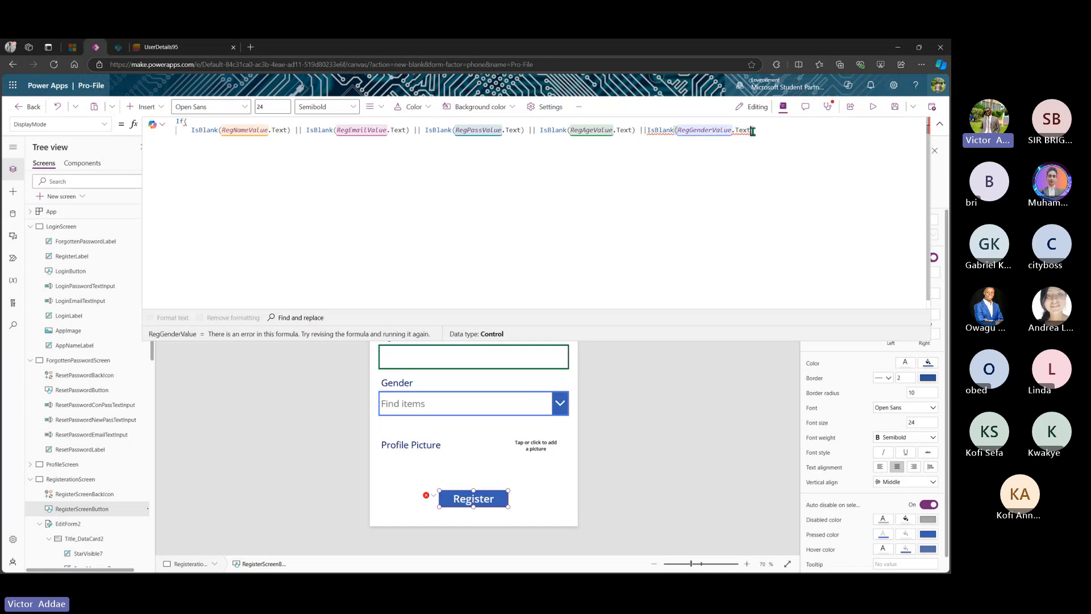
key(Left)
key(BackSpace)
key(BackSpace)
key(BackSpace)
key(BackSpace)
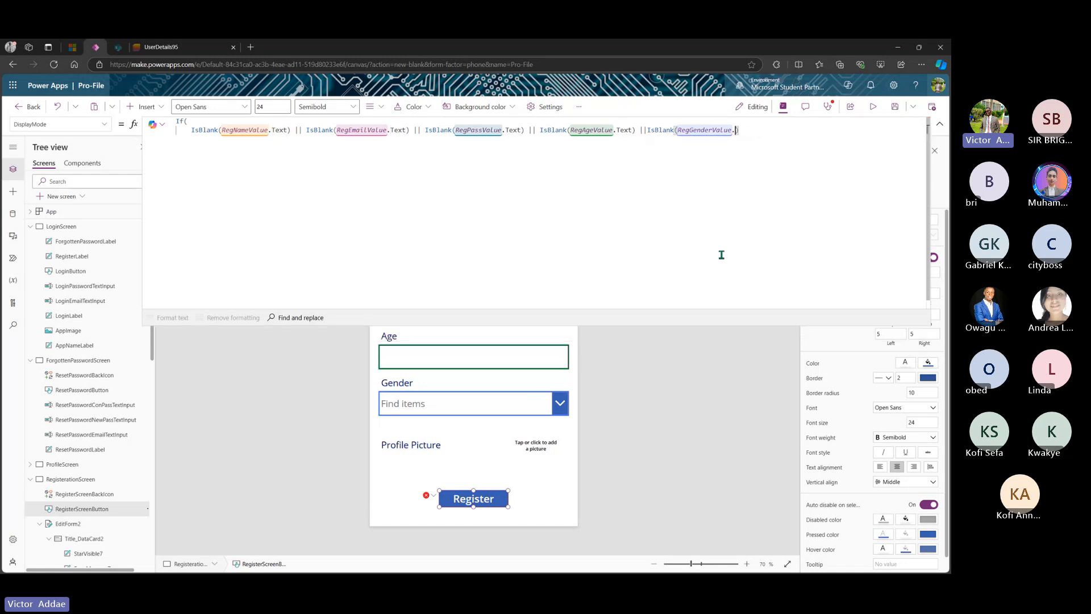
text(s)
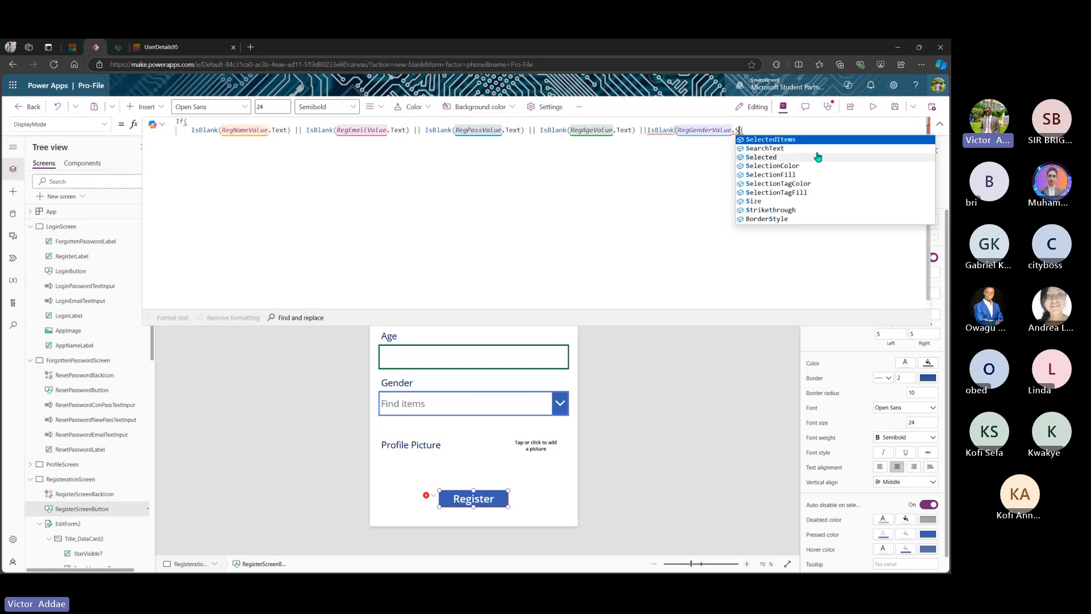
click(818, 142)
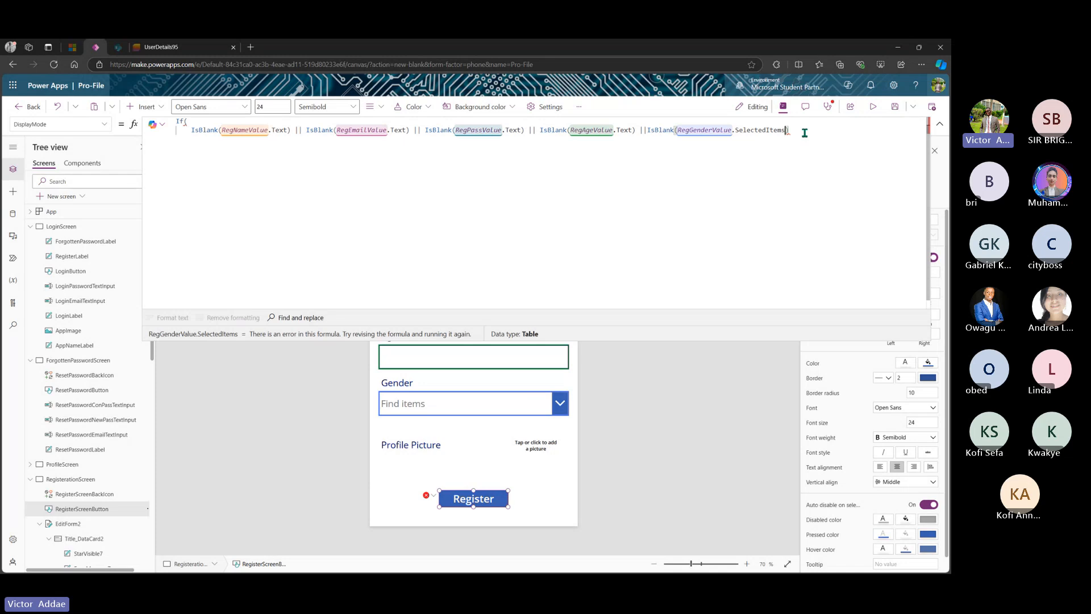
- Append && IsBlank(RegAddPicture.Media) and end the condition with a comma on a new line
click(805, 133)
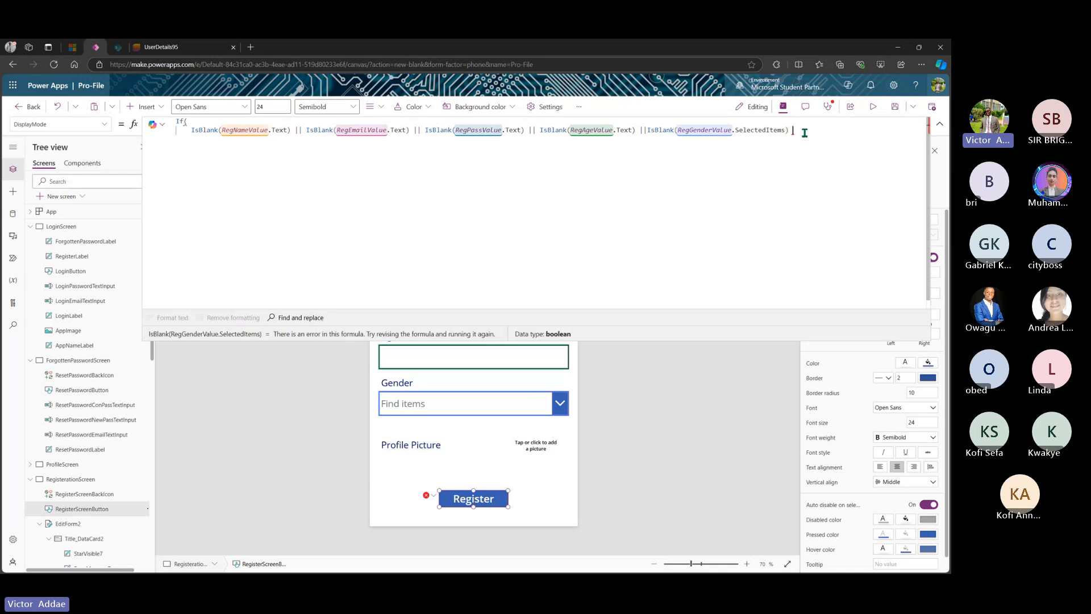
text(|| )
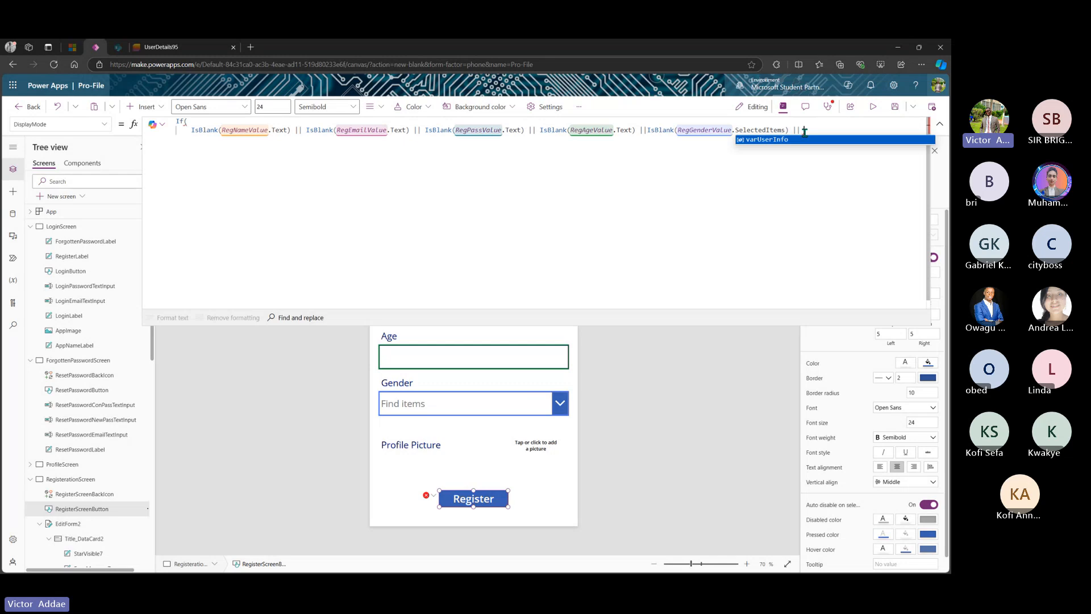
text(&&)
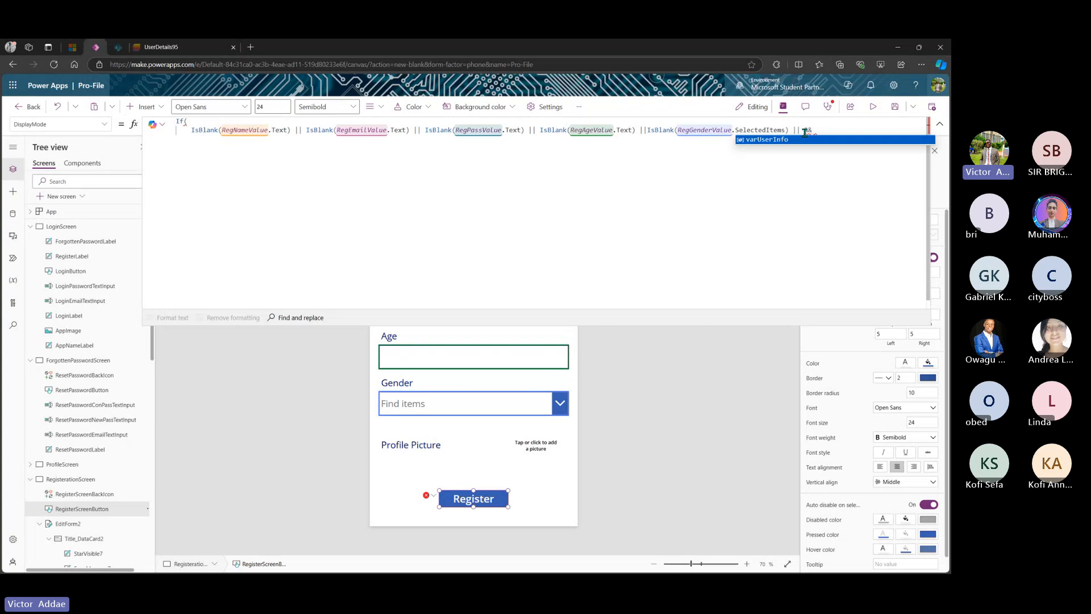
text(IsBlank(RegNameValue.Text))
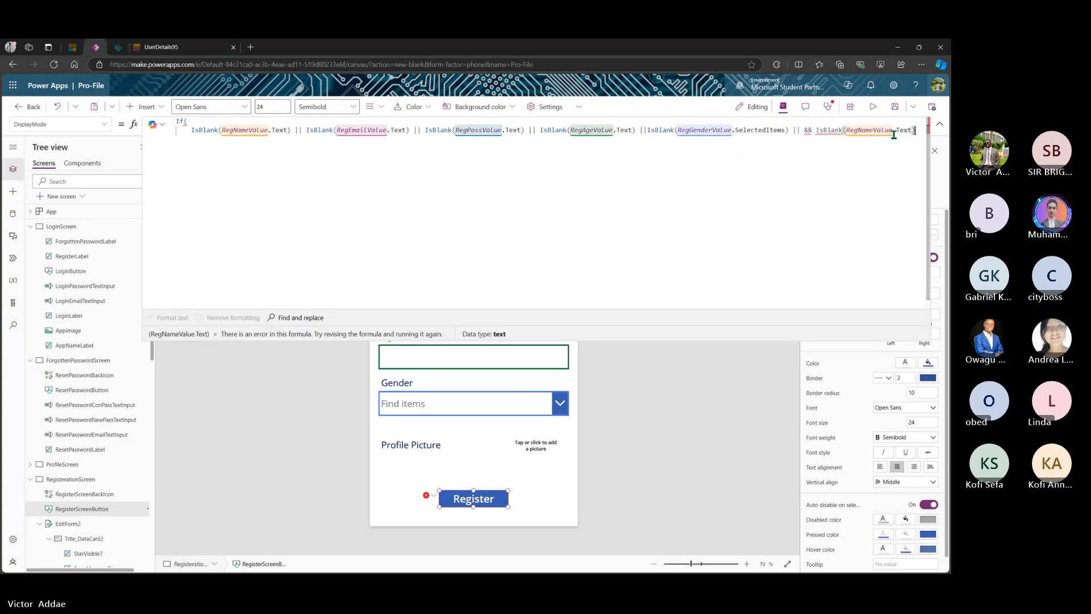
click(914, 131)
key(BackSpace)
key(BackSpace)
key(BackSpace)
key(BackSpace)
key(BackSpace)
key(BackSpace)
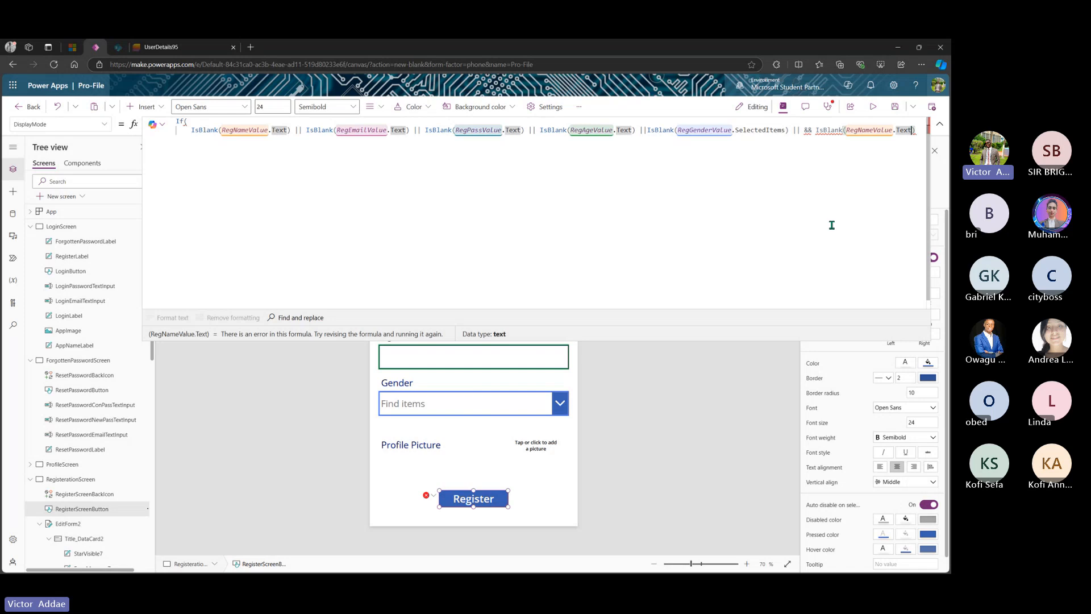
key(BackSpace)
key(BackSpace)
key(BackSpace)
key(BackSpace)
key(BackSpace)
key(BackSpace)
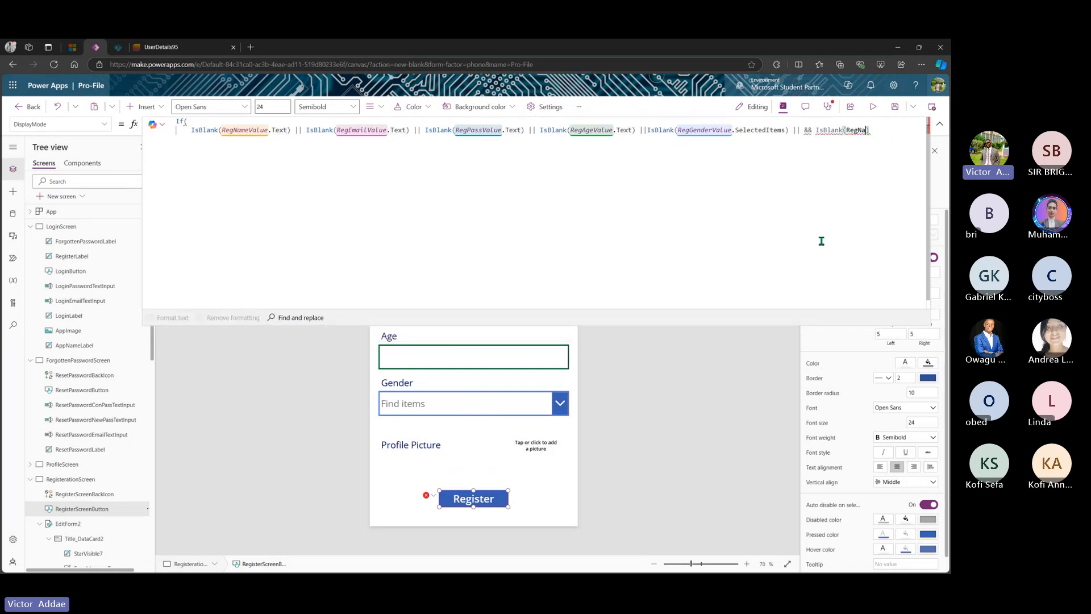
key(BackSpace)
key(BackSpace)
key(BackSpace)
key(BackSpace)
key(BackSpace)
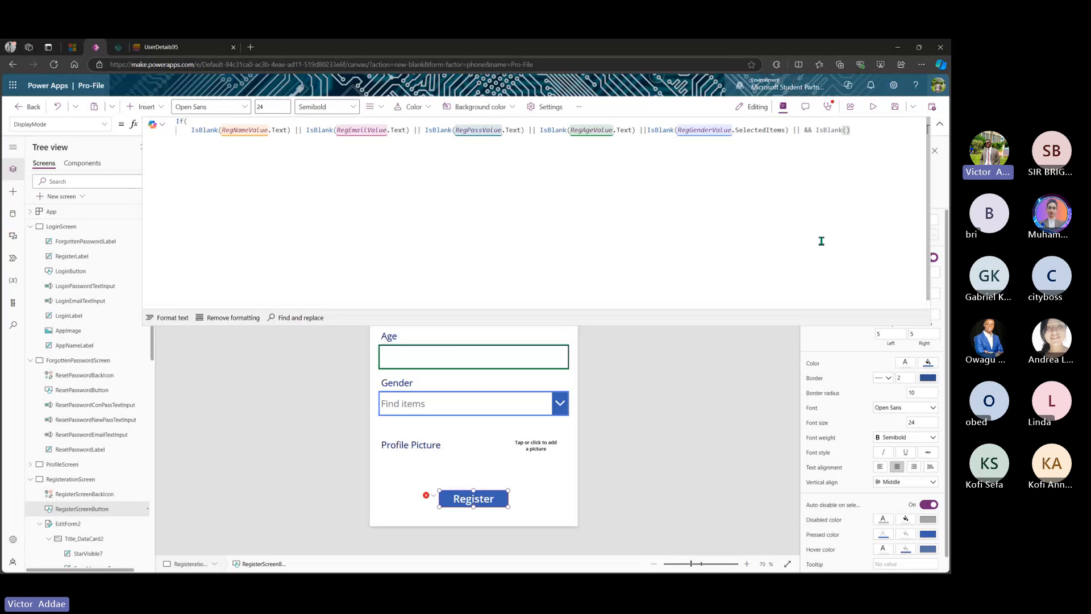
text(R)
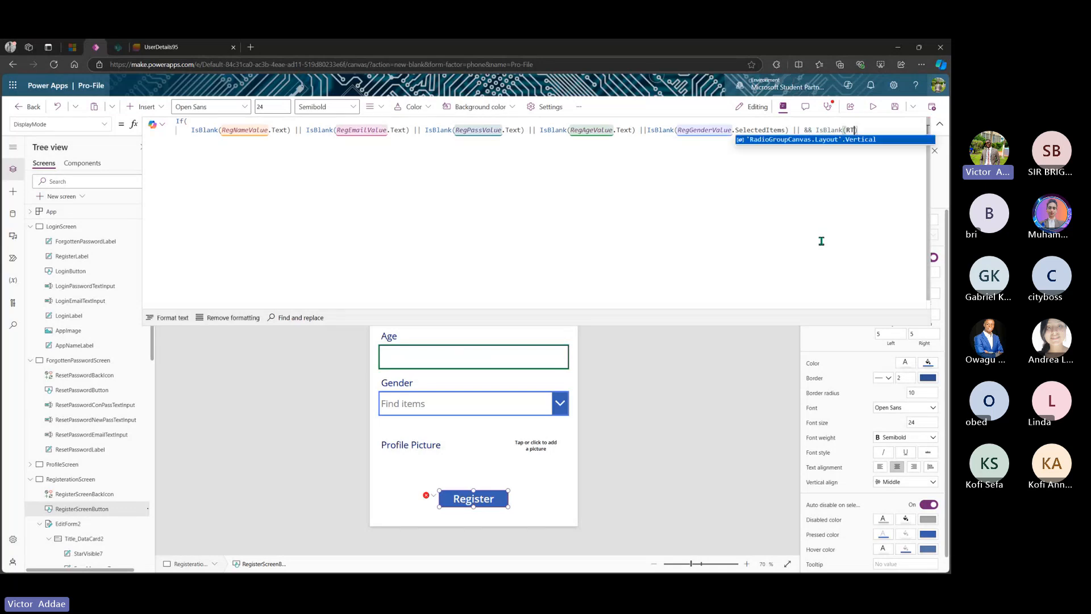
text(eg)
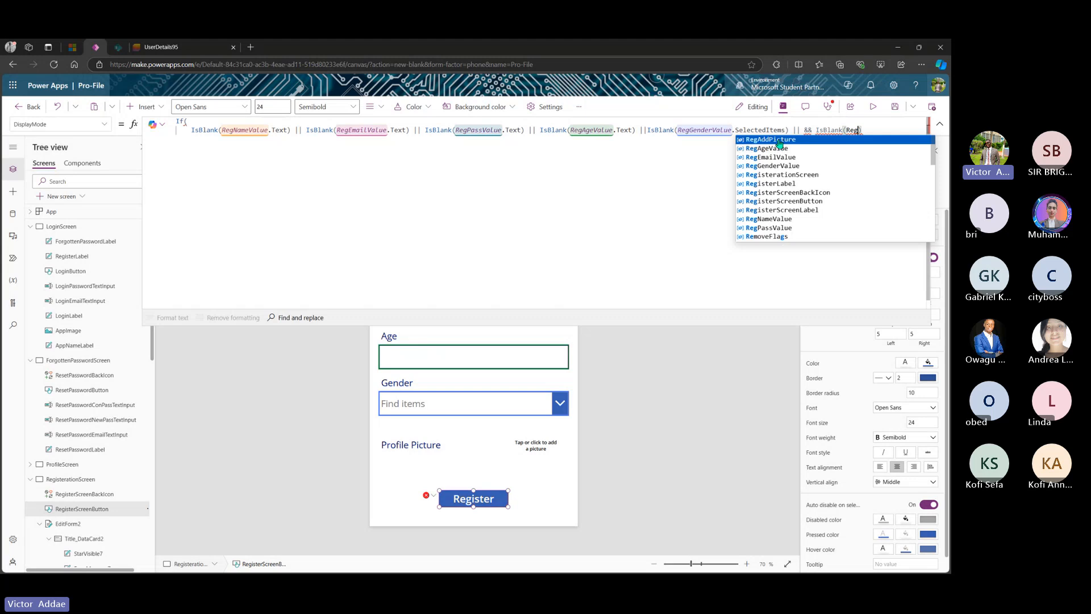
click(779, 139)
text(.)
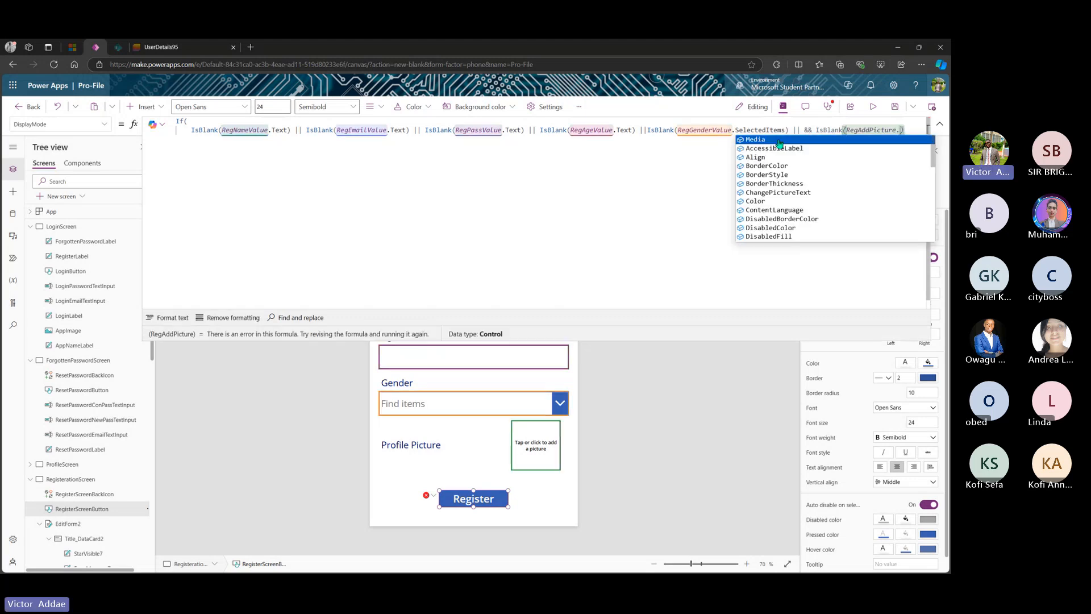
click(782, 140)
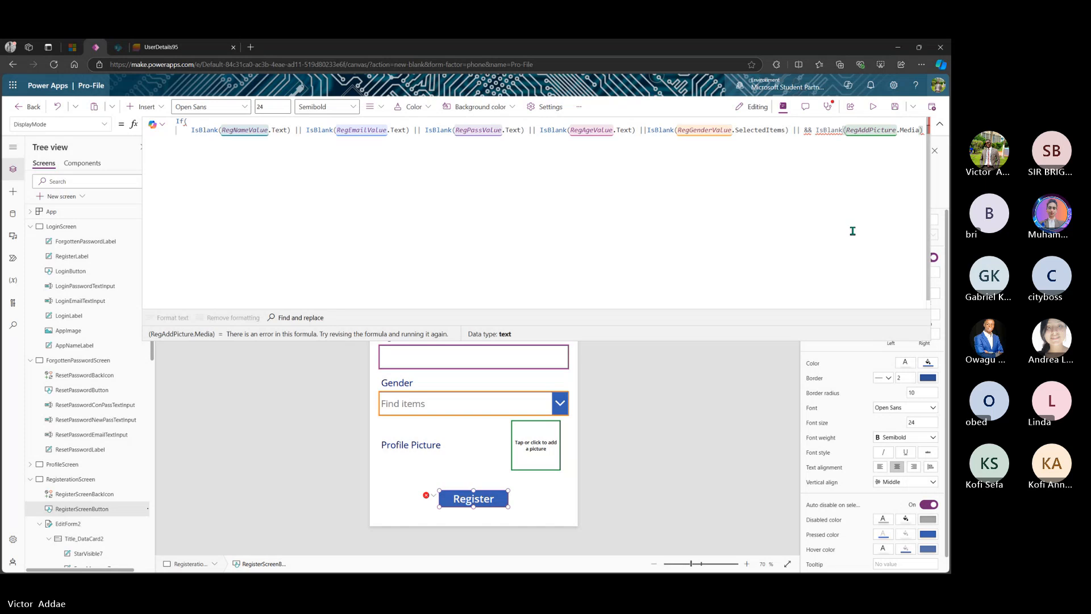
text(,)
key(shift+Return)
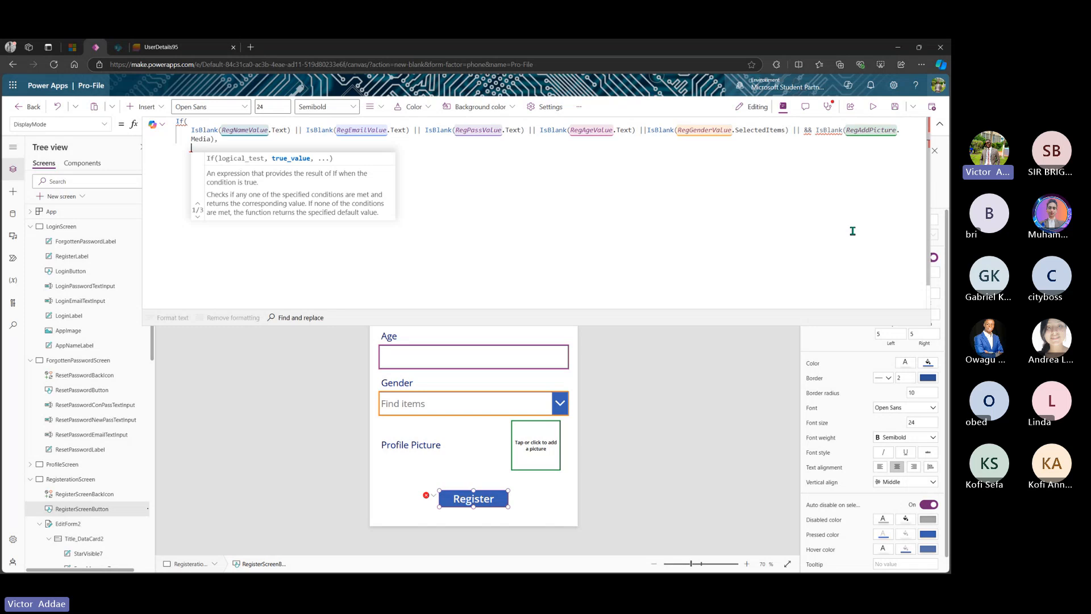
- Complete the If to return DisplayMode.Disabled when true, otherwise DisplayMode.Edit, and close it
text(Display)
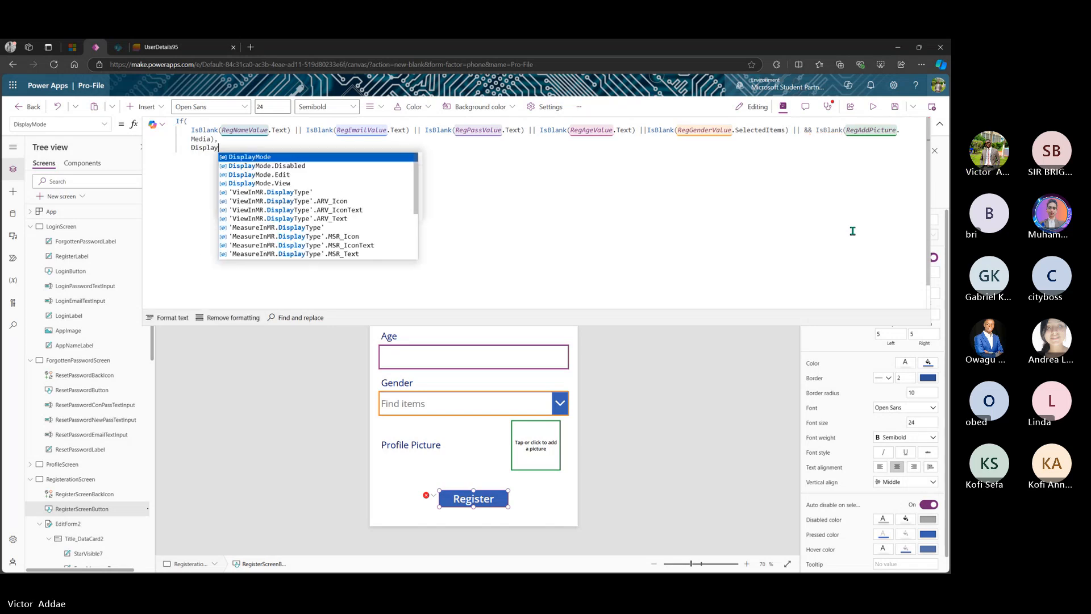
key(Tab)
text(.)
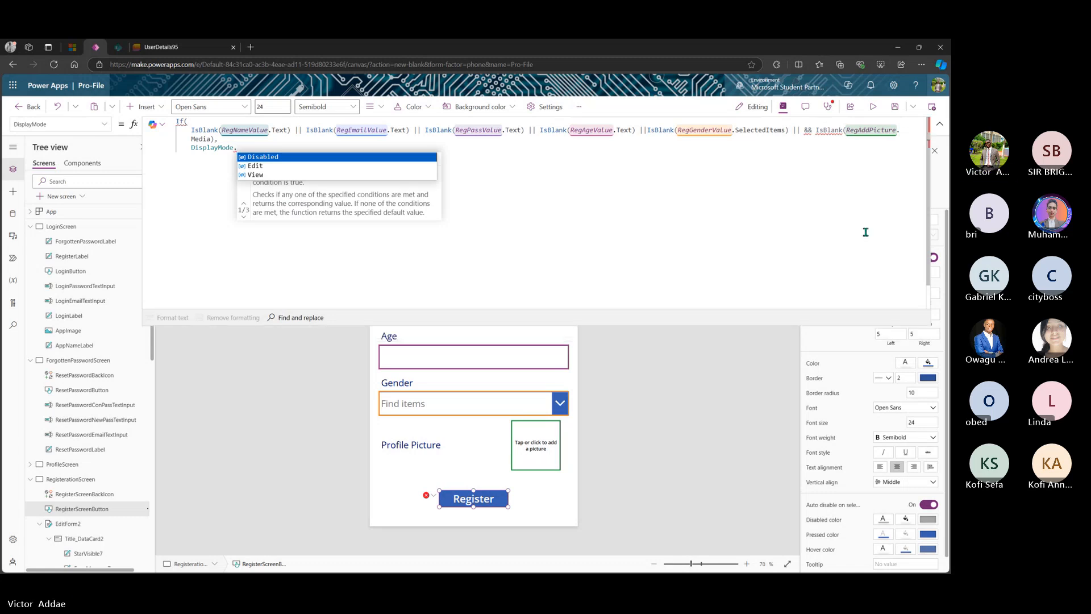
key(Tab)
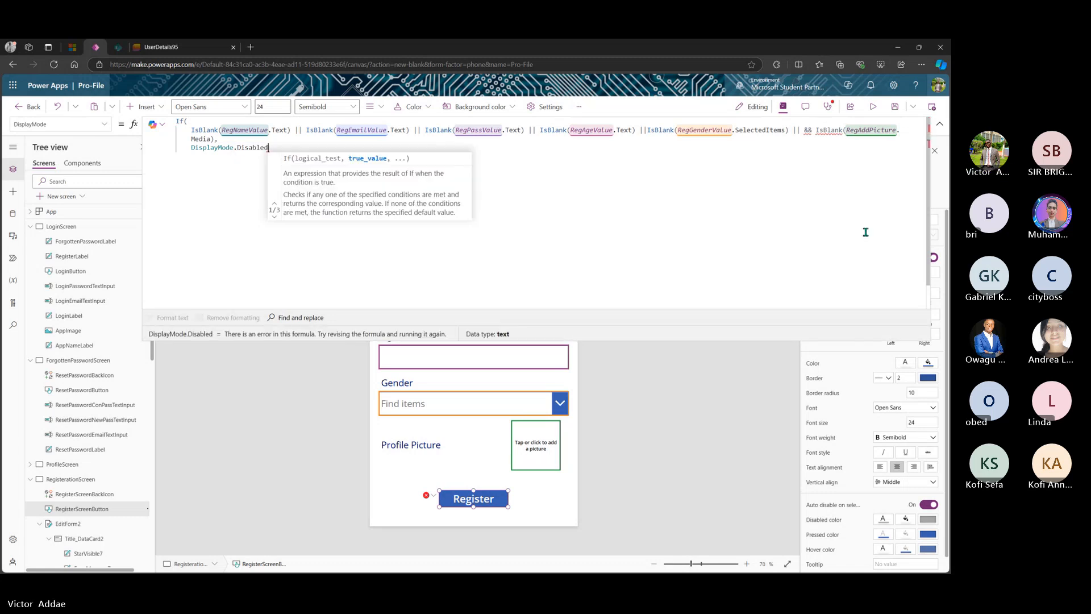
text(,)
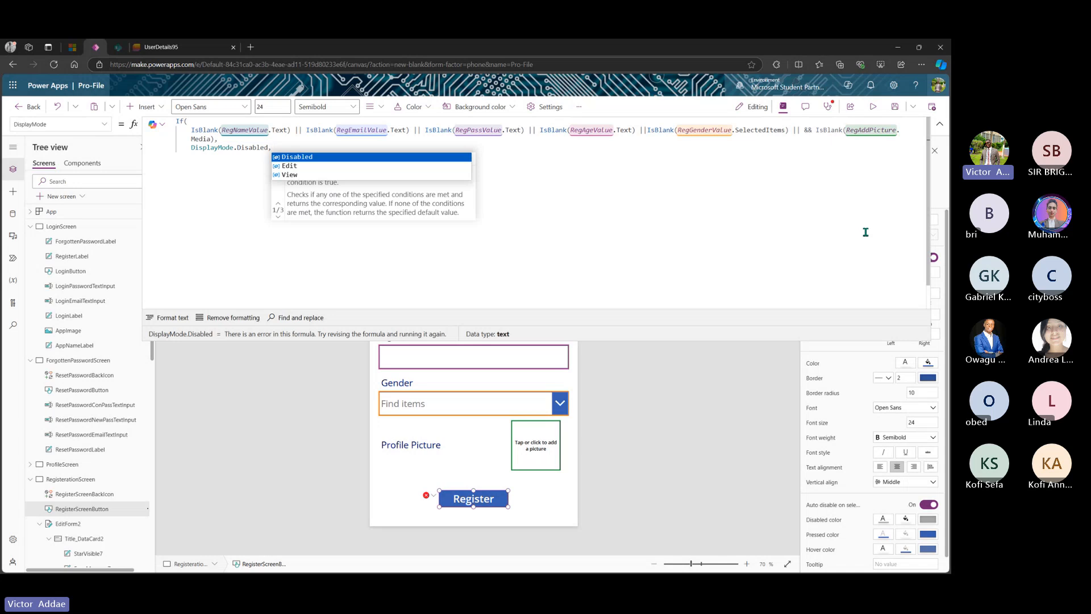
text(Dis)
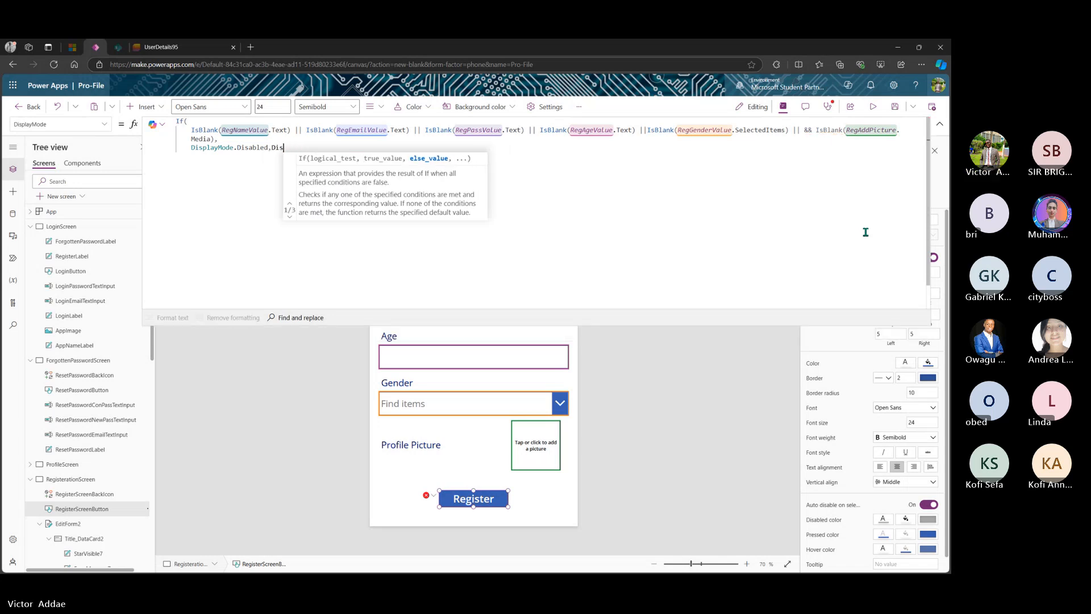
key(BackSpace)
key(BackSpace)
key(BackSpace)
key(Return)
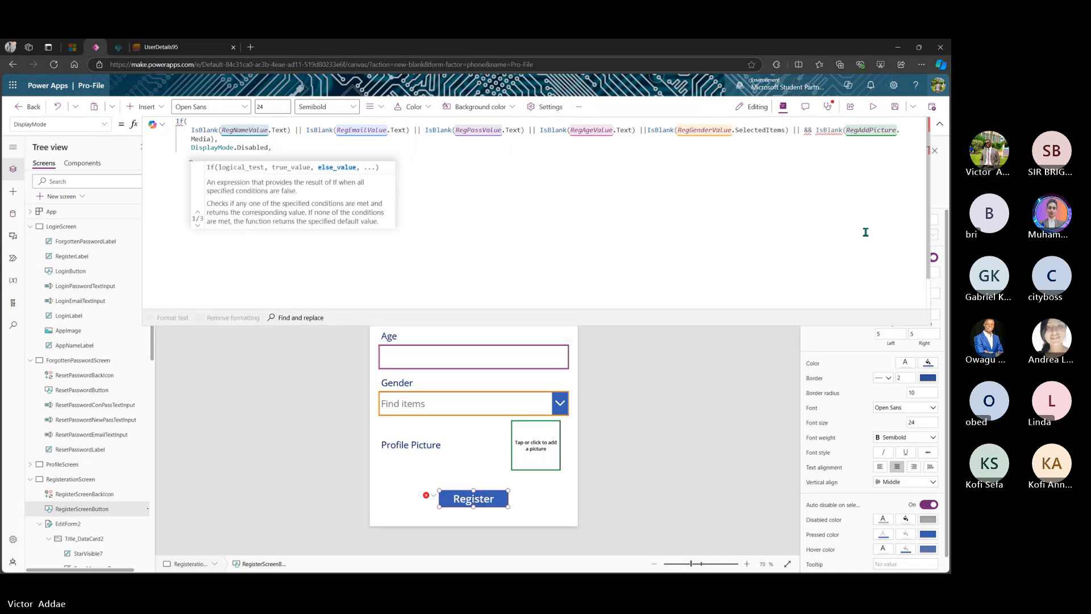
text(Di)
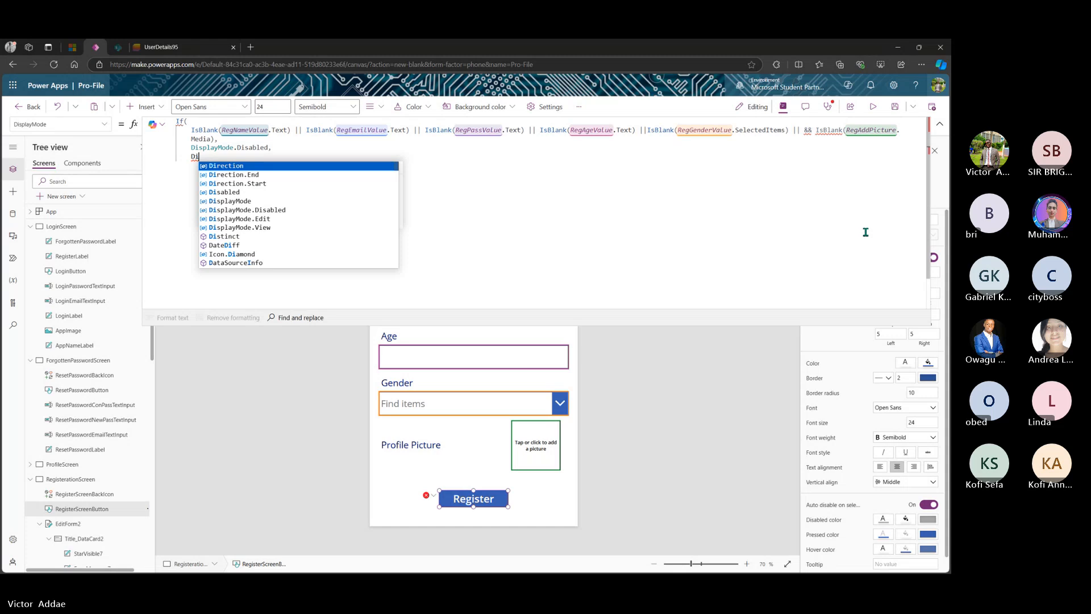
text(spl)
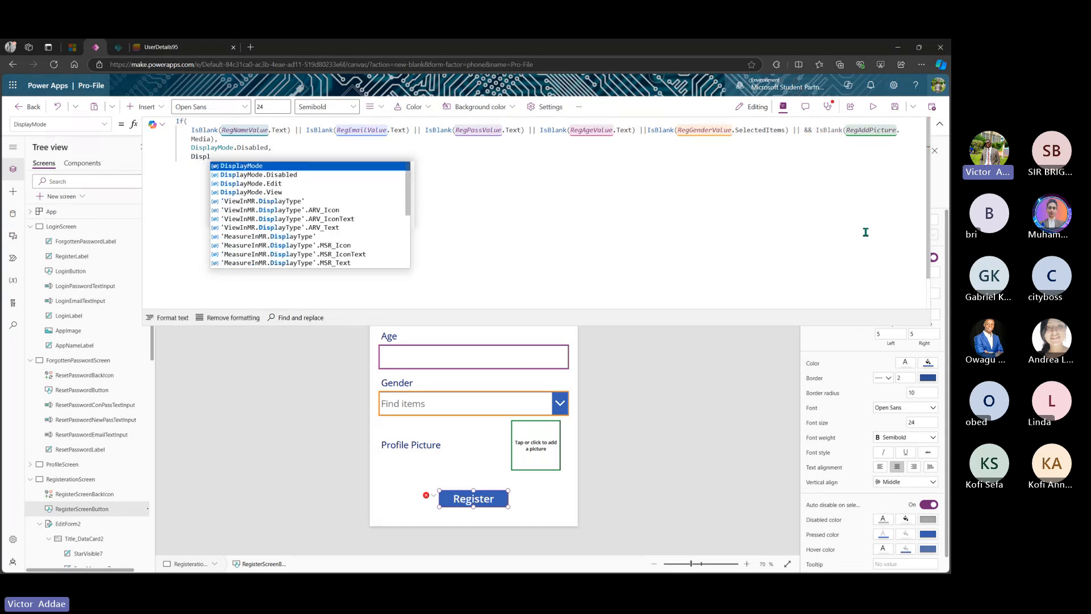
key(Down)
key(Tab)
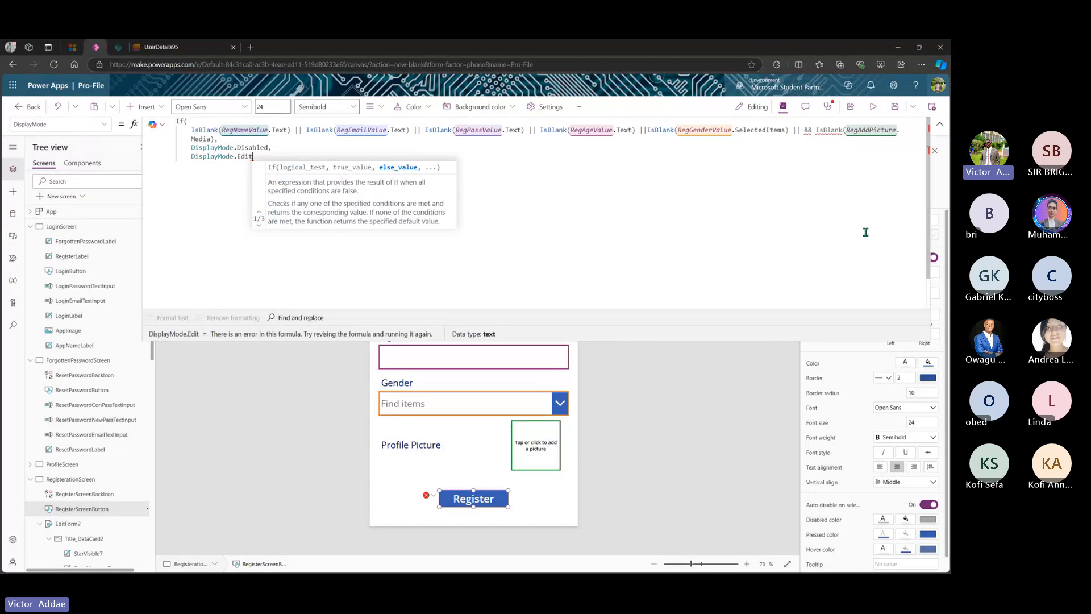
text())
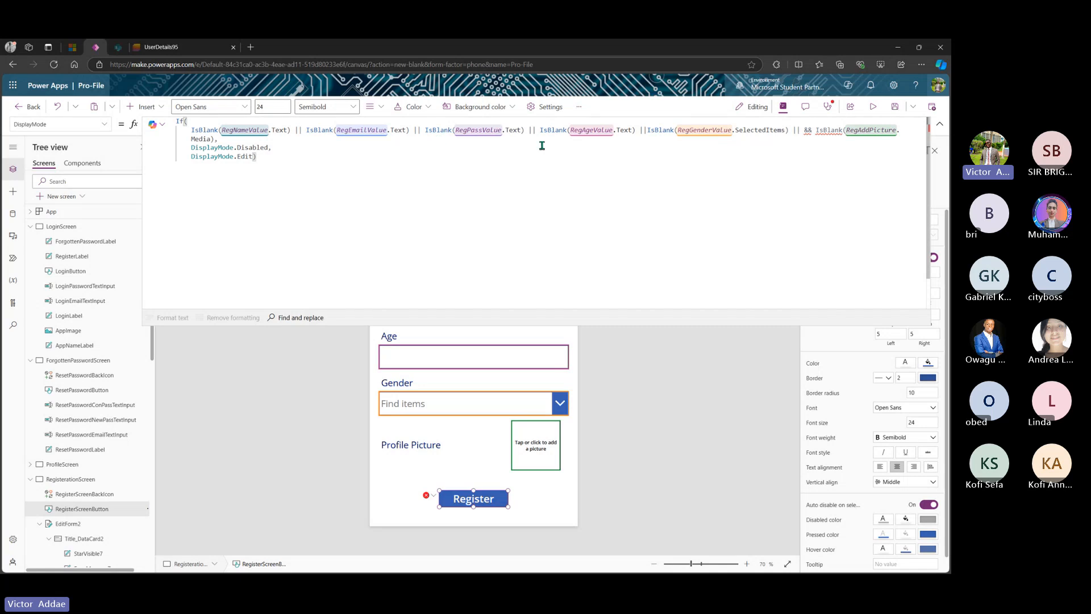
- Remove the stray || before && IsBlank(RegAddPicture.Media) and collapse the formula bar
drag(803, 130, 740, 235)
key(BackSpace)
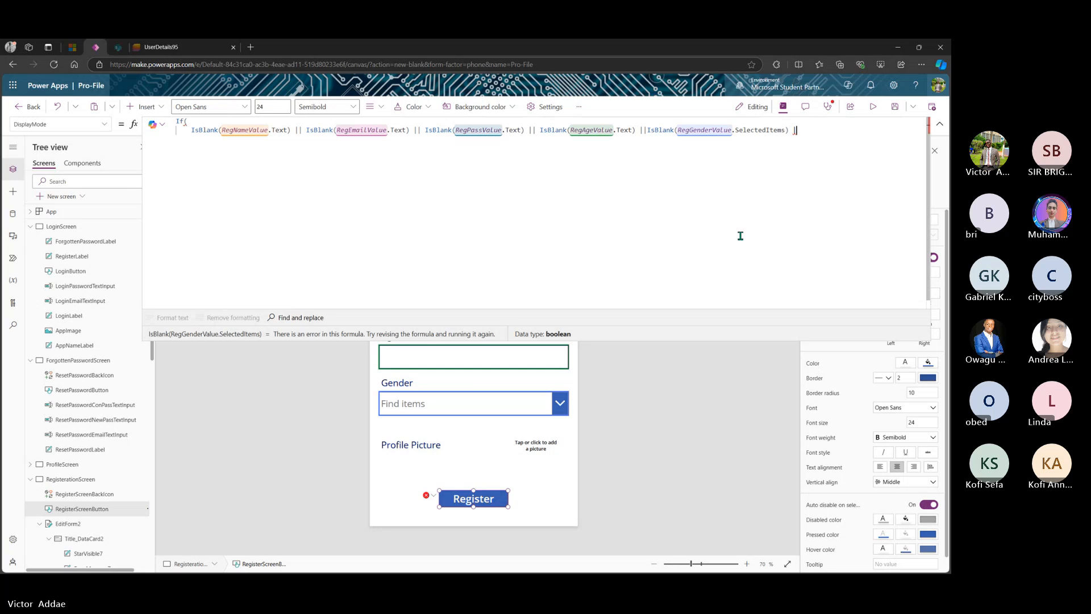
key(ctrl+z)
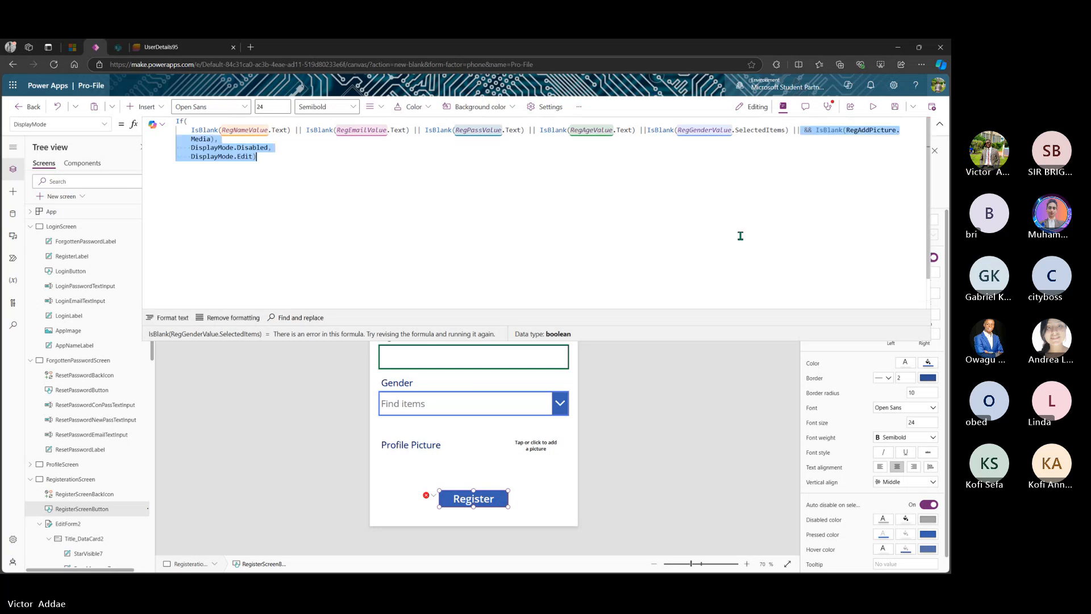
click(801, 134)
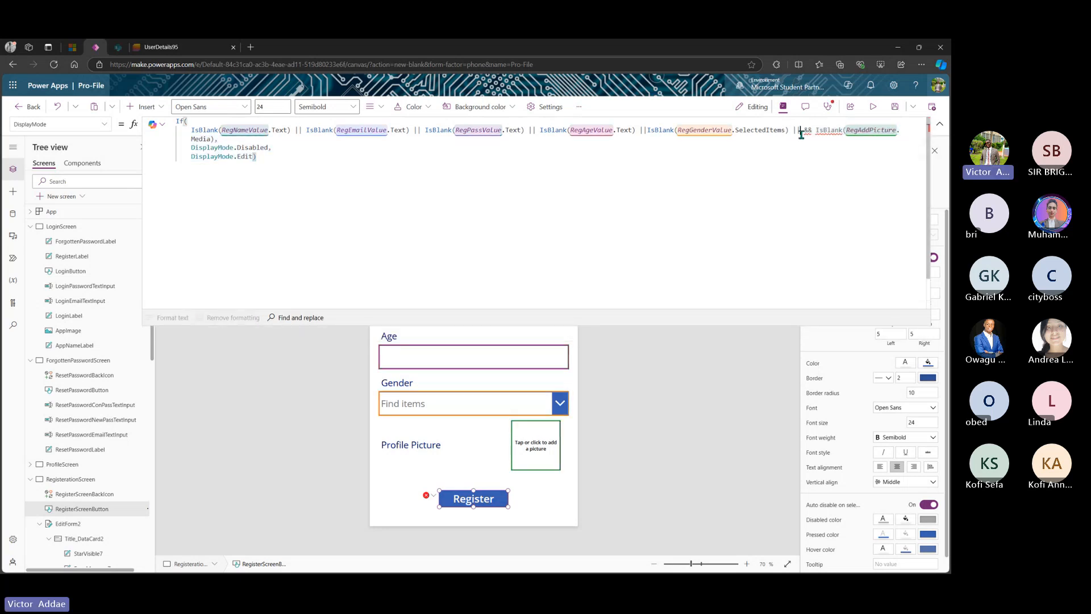
key(BackSpace)
key(BackSpace)
key(BackSpace)
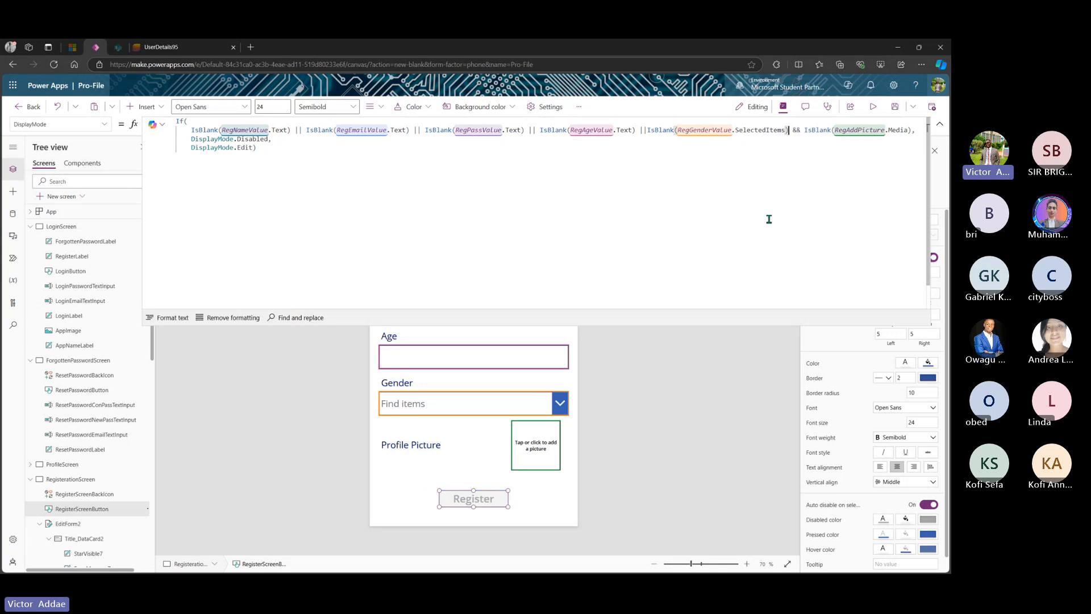
click(361, 156)
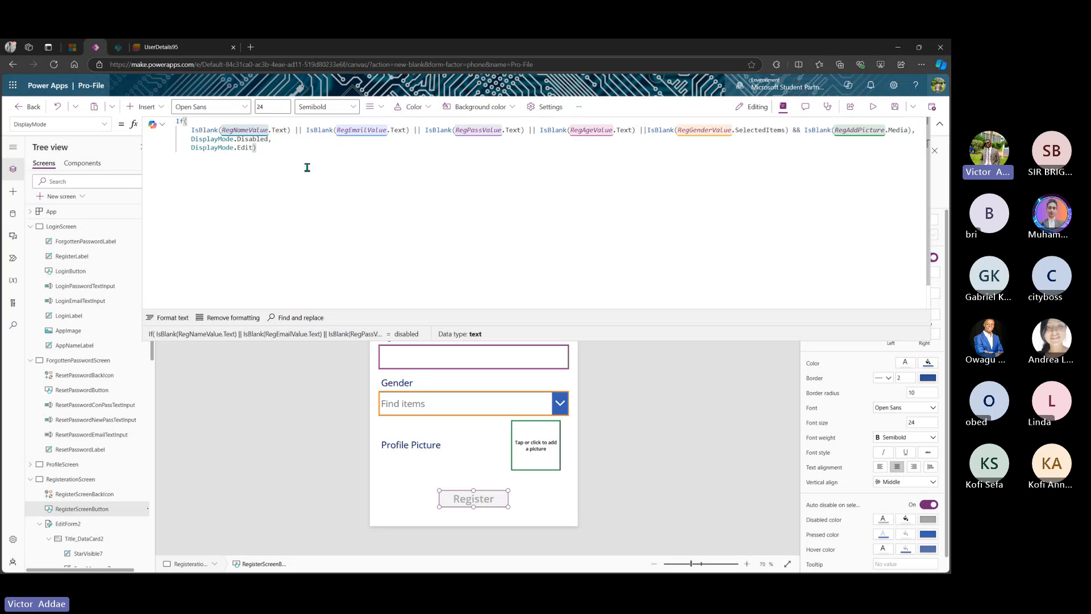
click(939, 124)
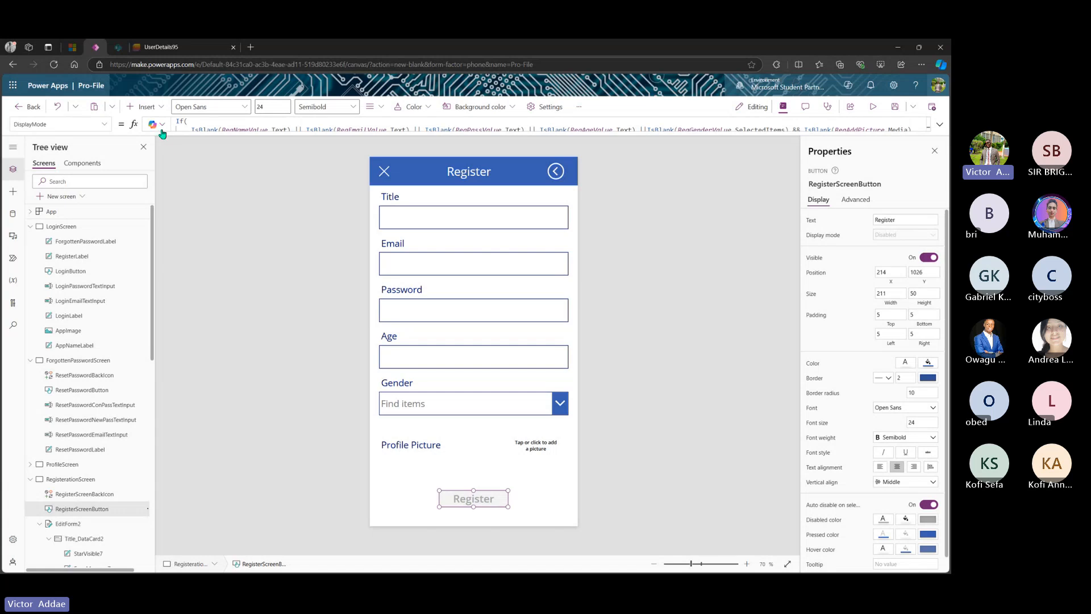
- Set ProfileScreen's EditForm1 Default mode to Edit, then return to LoginScreen
click(30, 226)
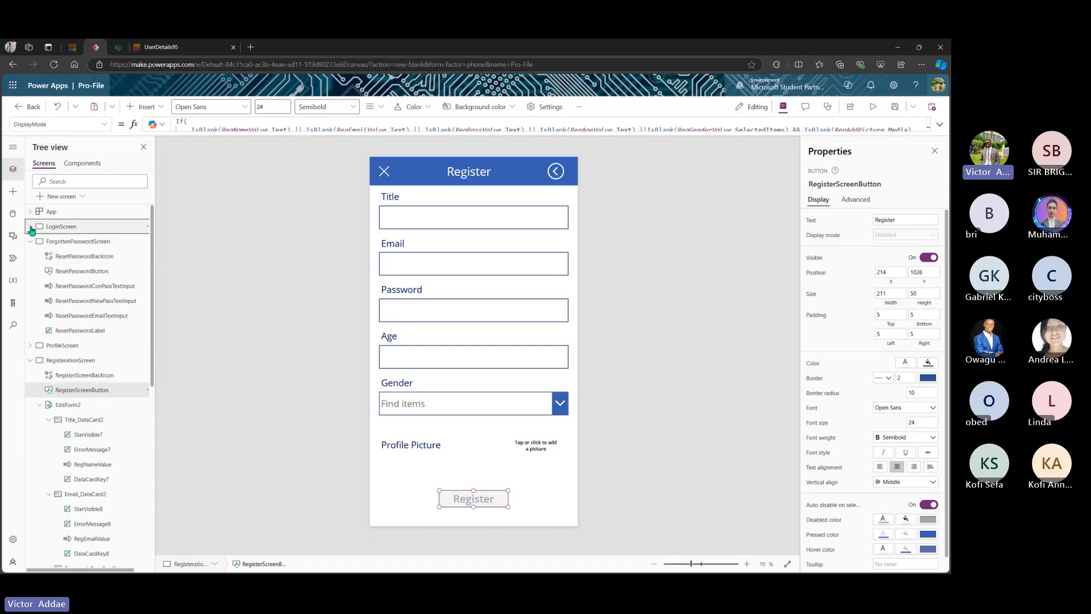
click(32, 361)
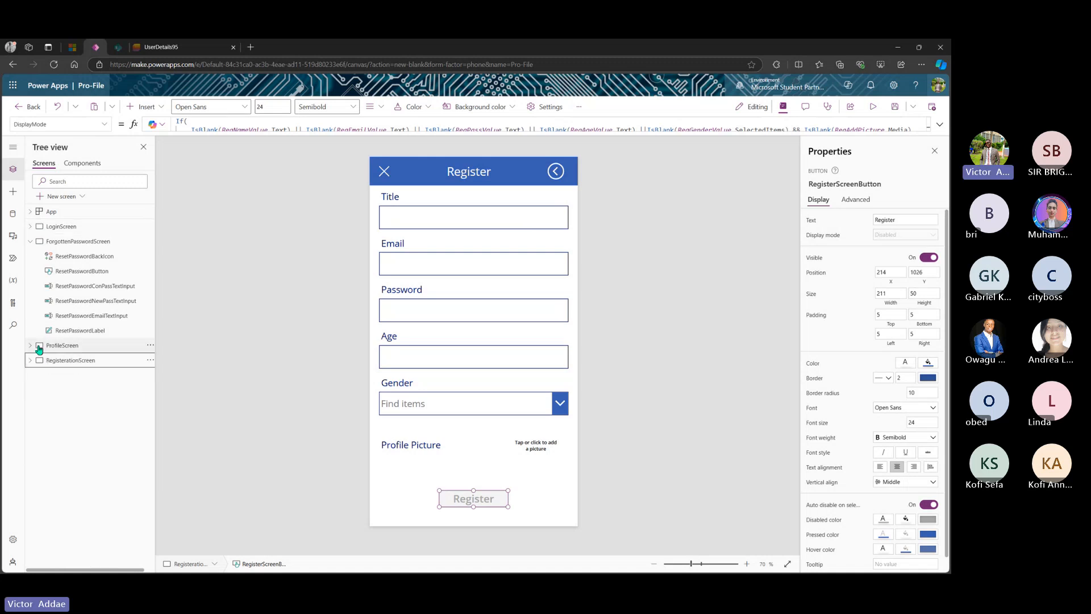
click(57, 345)
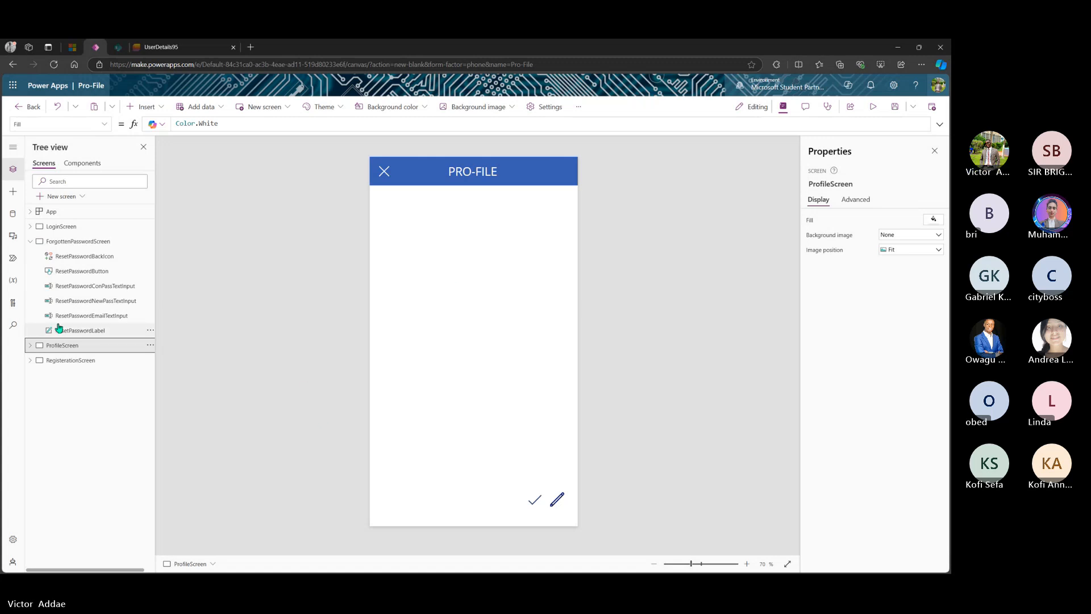
click(30, 345)
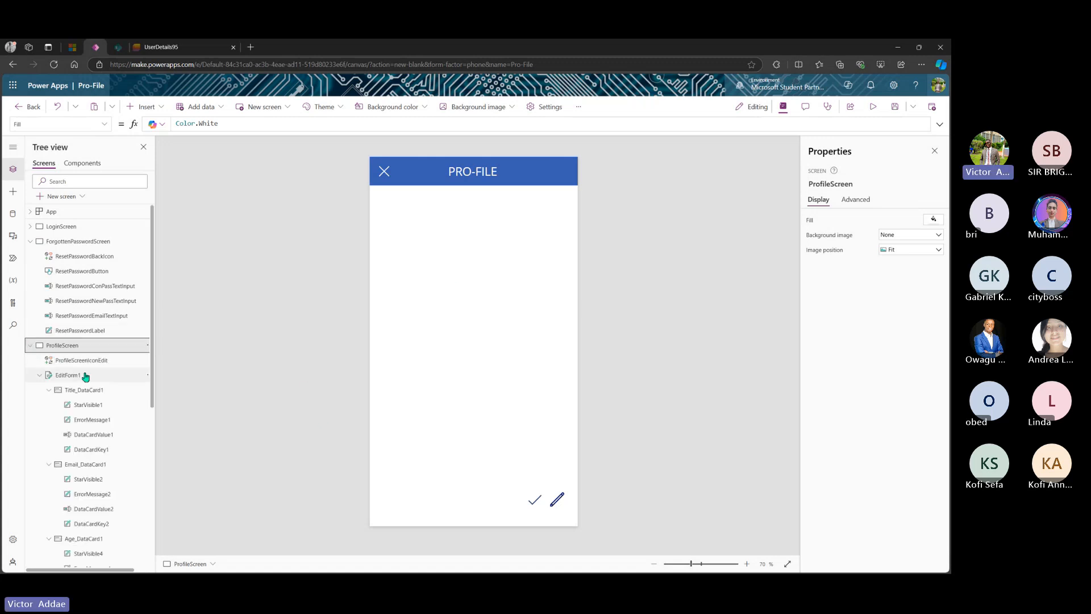
click(85, 376)
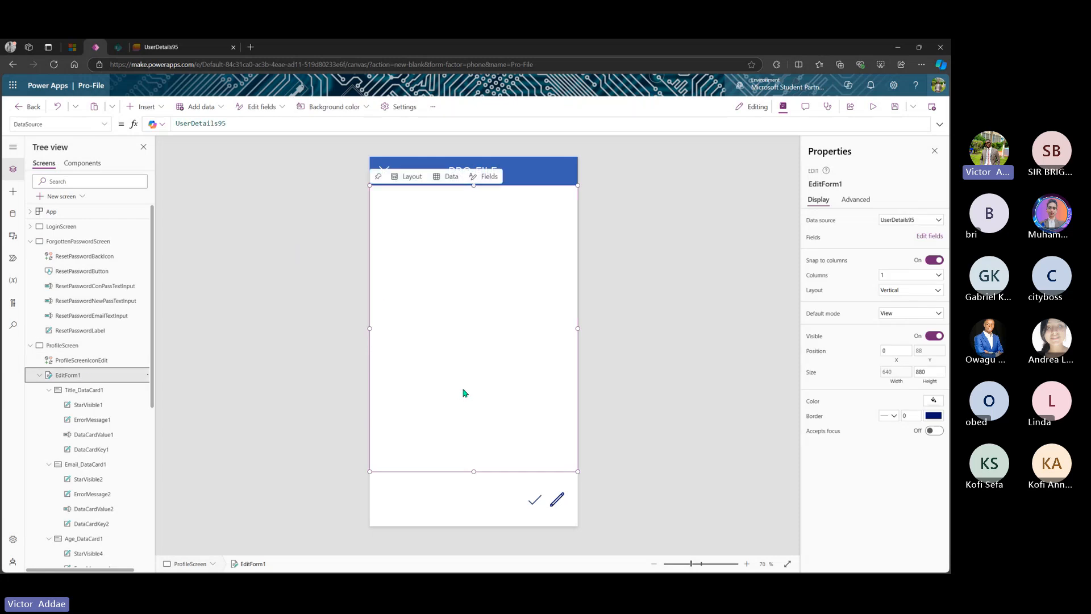
click(908, 313)
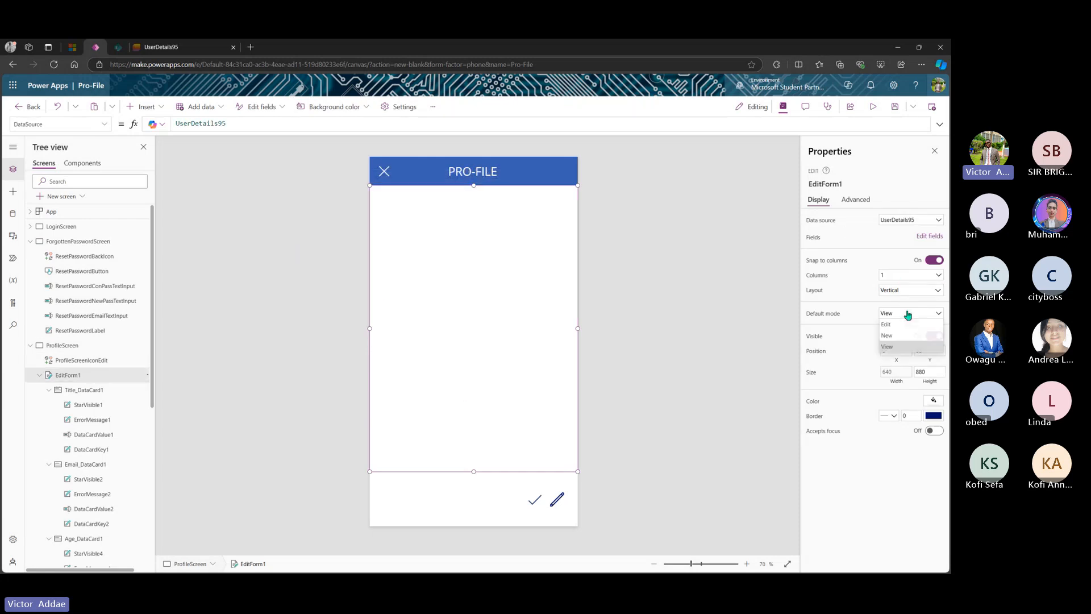
click(900, 324)
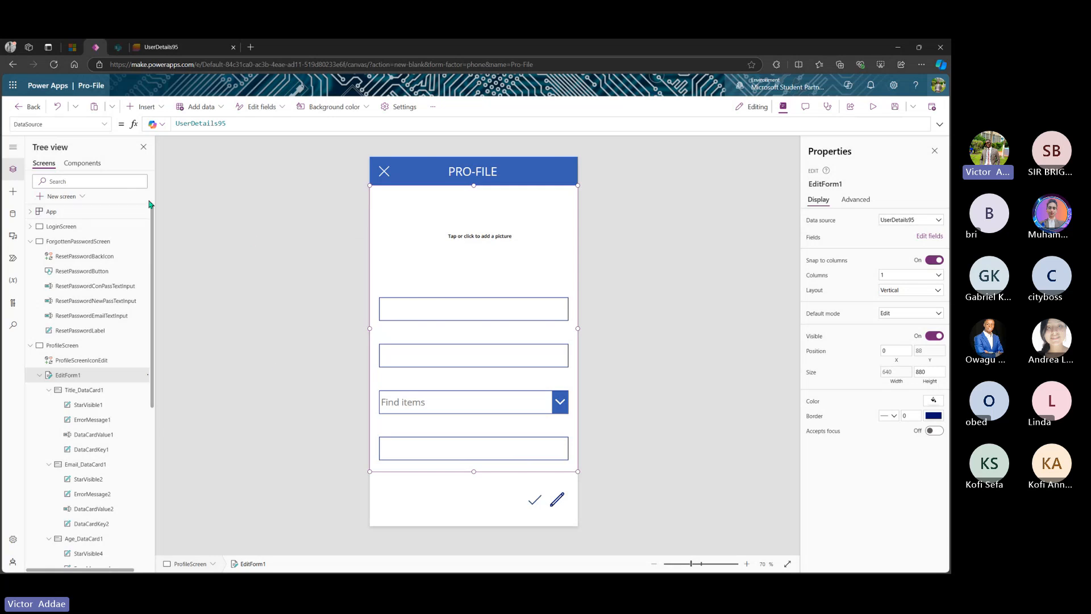
click(58, 229)
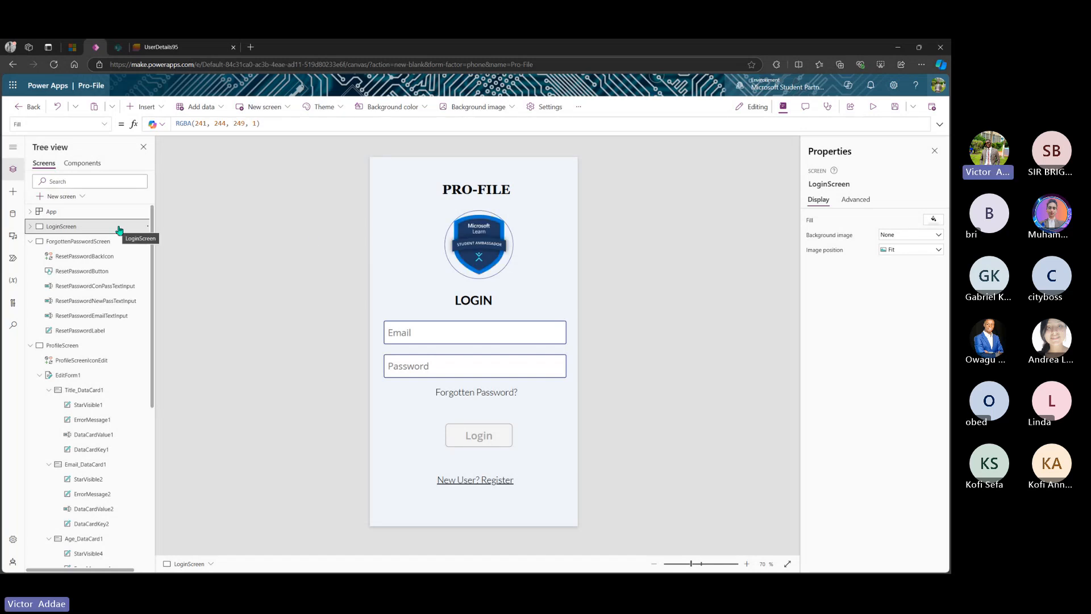
- Inspect LoginButton's property list including DisplayMode, then switch back to ProfileScreen
click(467, 436)
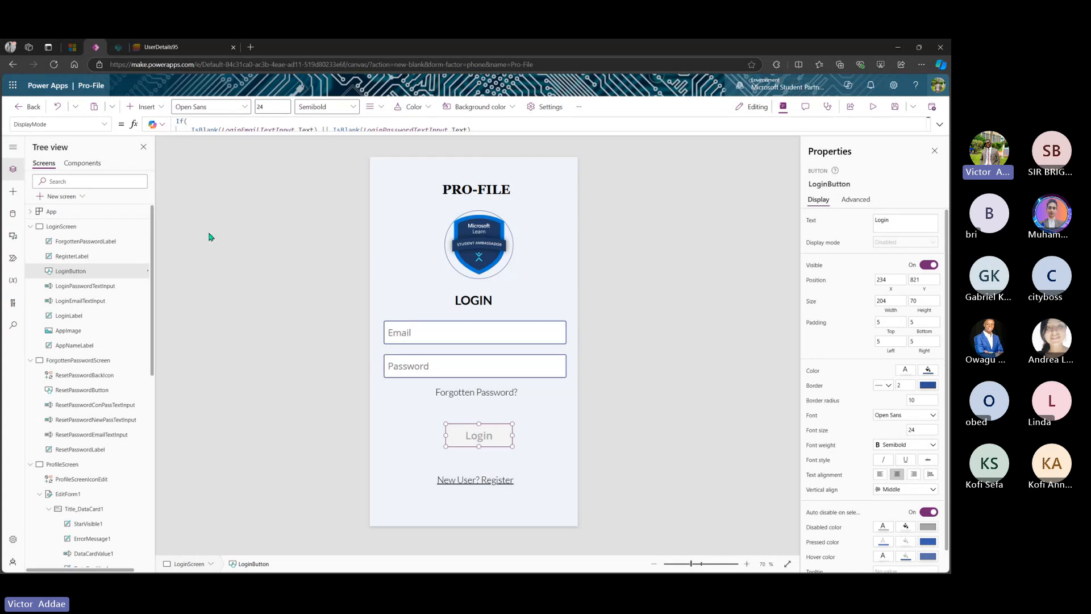
click(105, 124)
scroll(70, 246, down, 2)
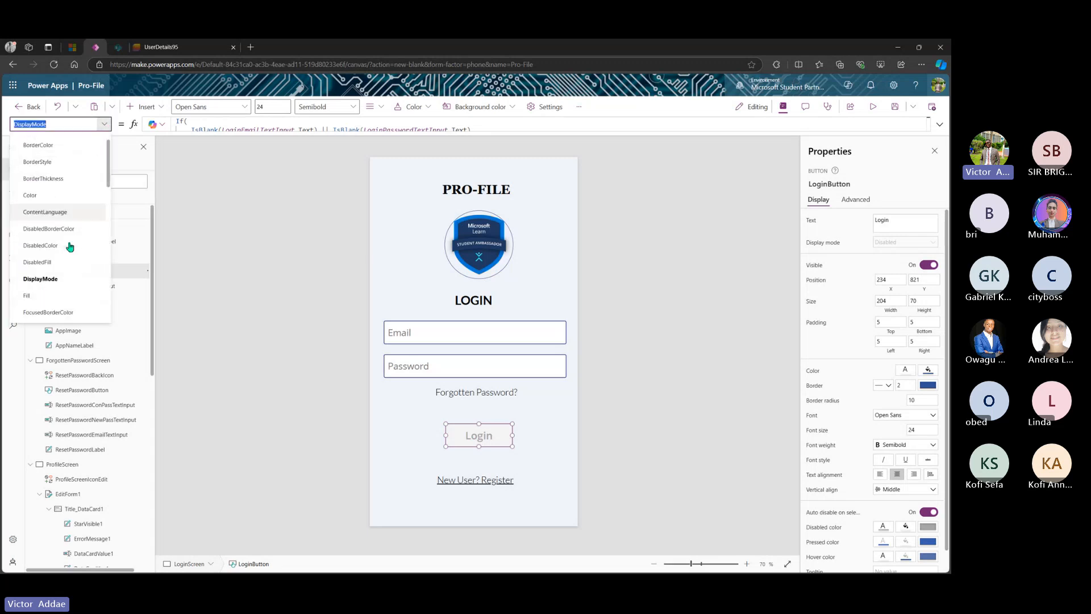
scroll(68, 245, up, 3)
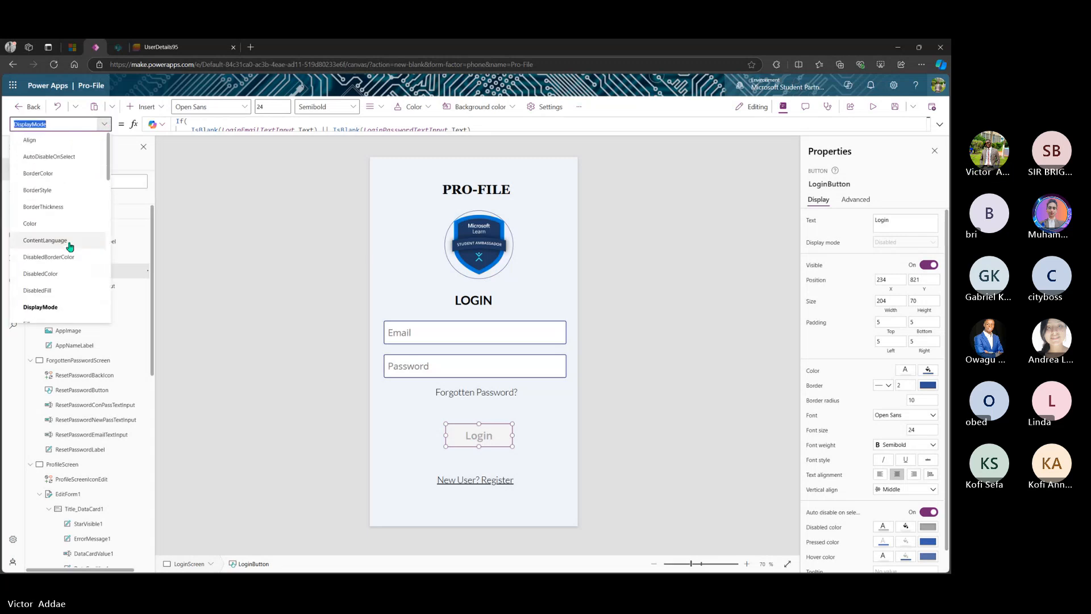
click(105, 123)
scroll(136, 426, down, 3)
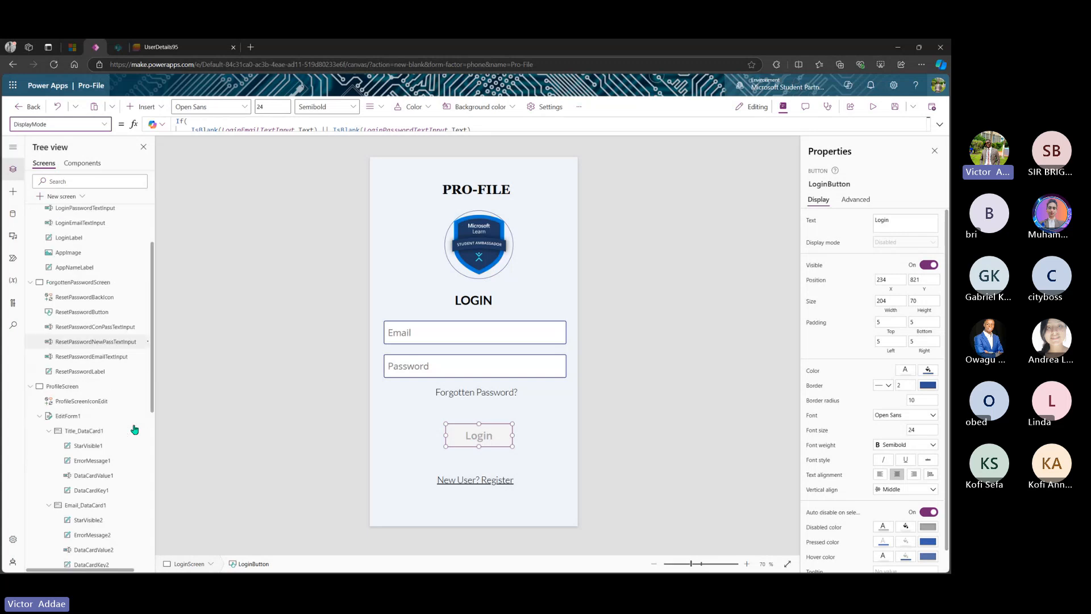
click(65, 376)
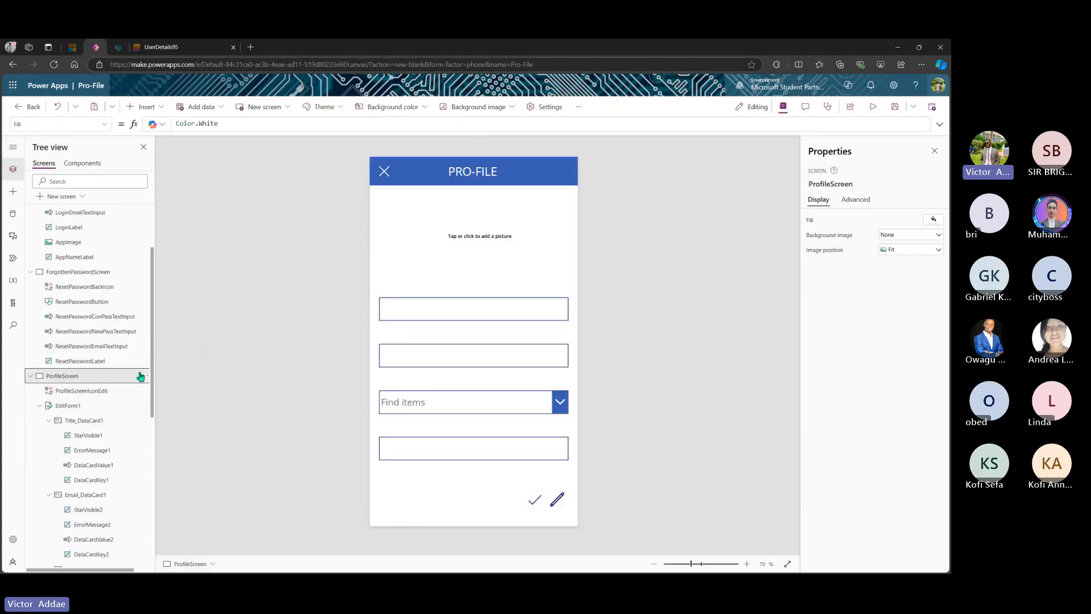
- Set EditForm1's Item property to varUserInfo, then switch to LoginScreen
click(93, 406)
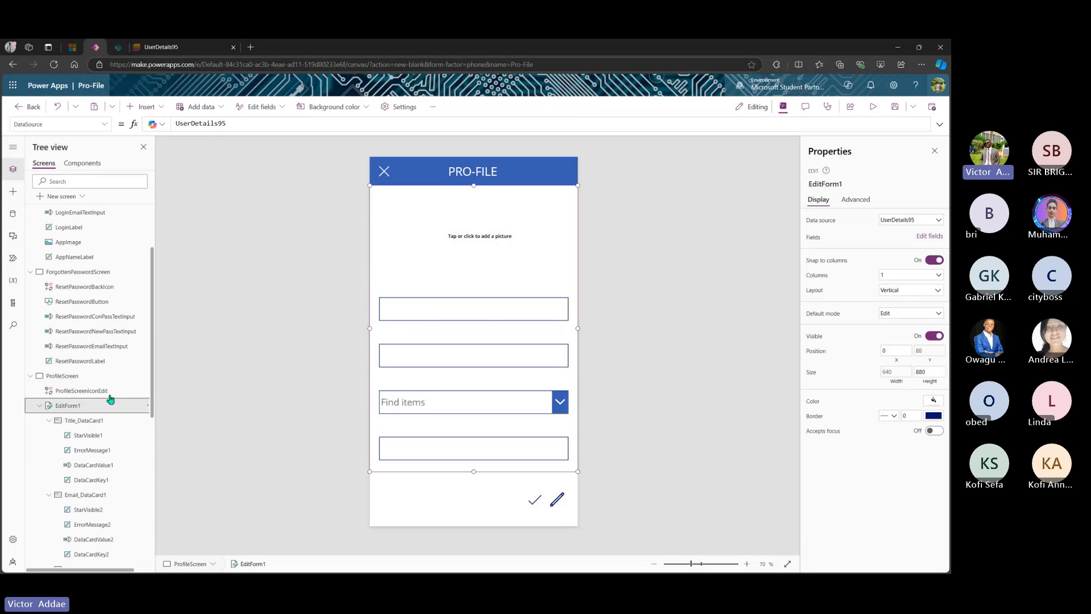
click(105, 124)
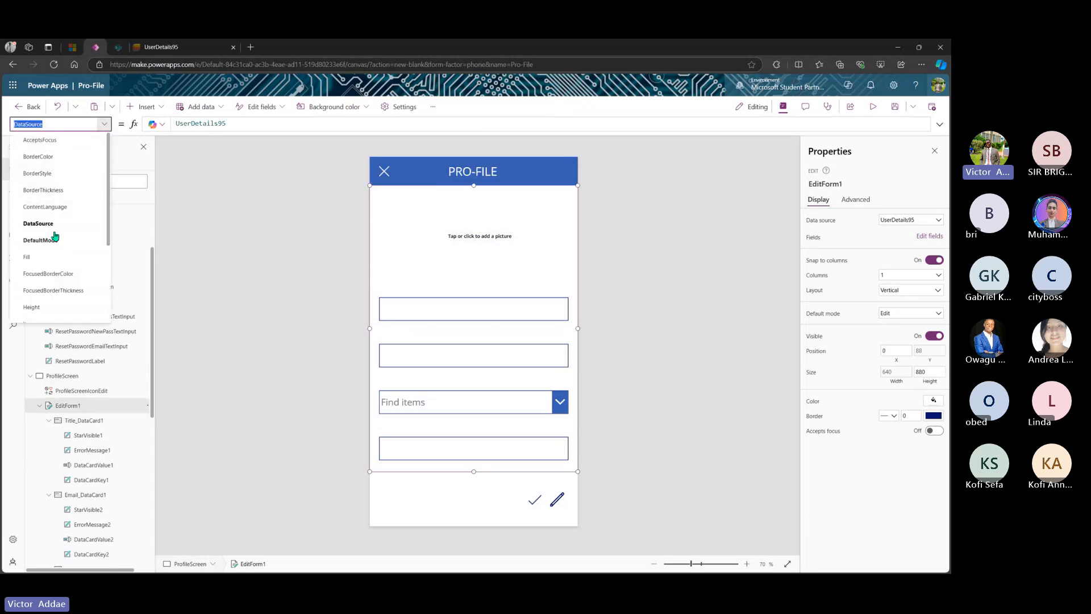
scroll(51, 259, down, 3)
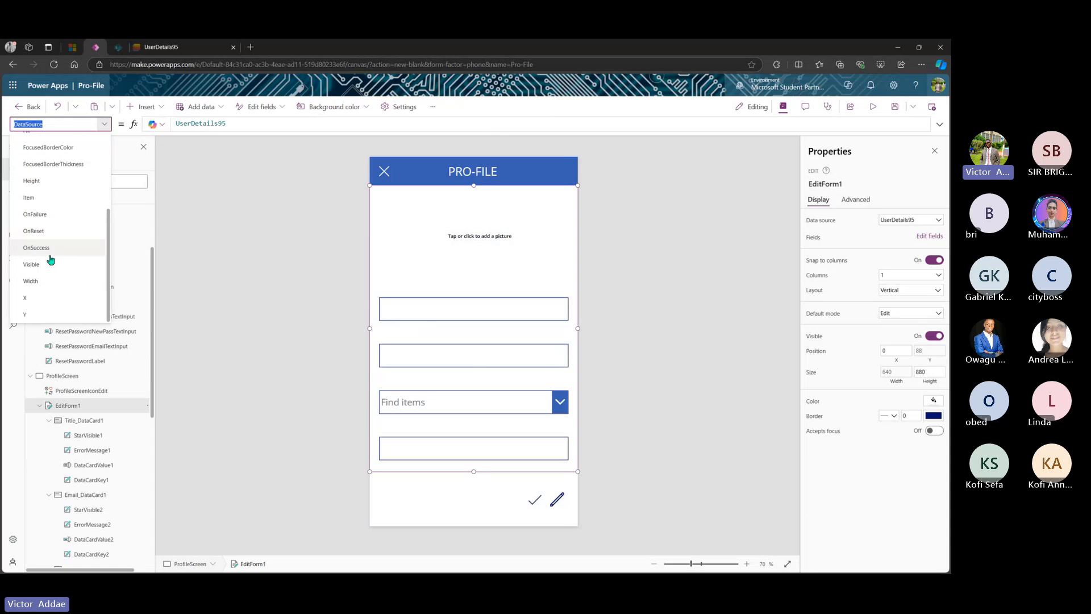
click(49, 197)
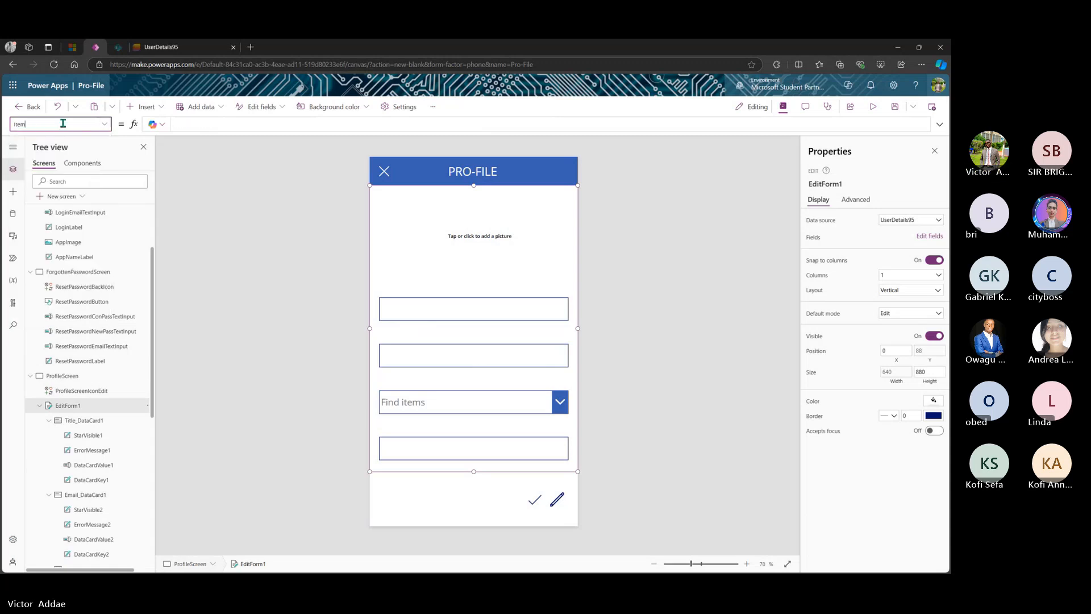
click(186, 125)
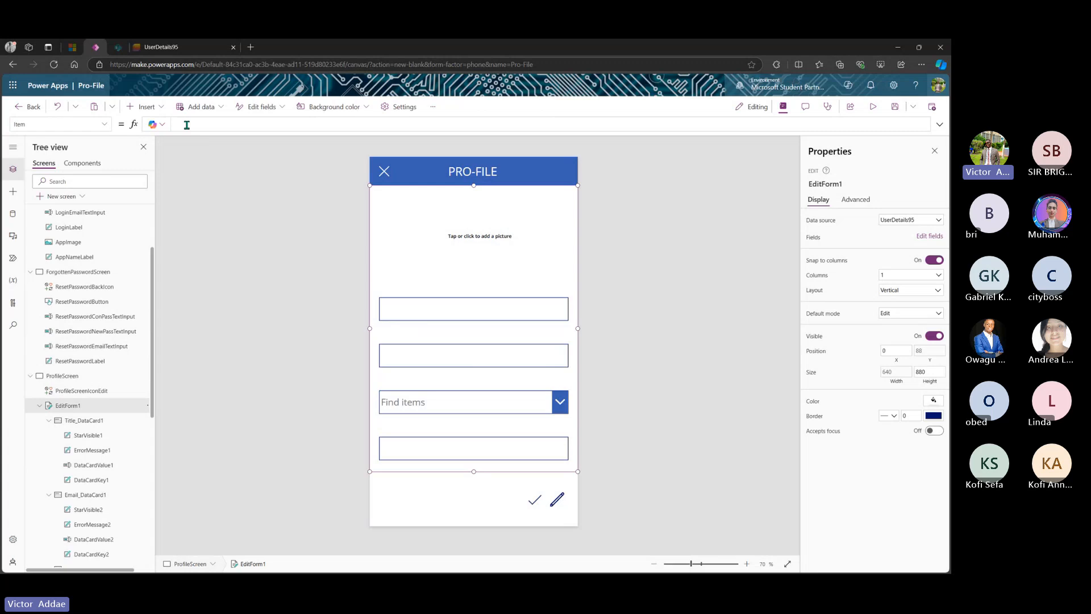
text(user)
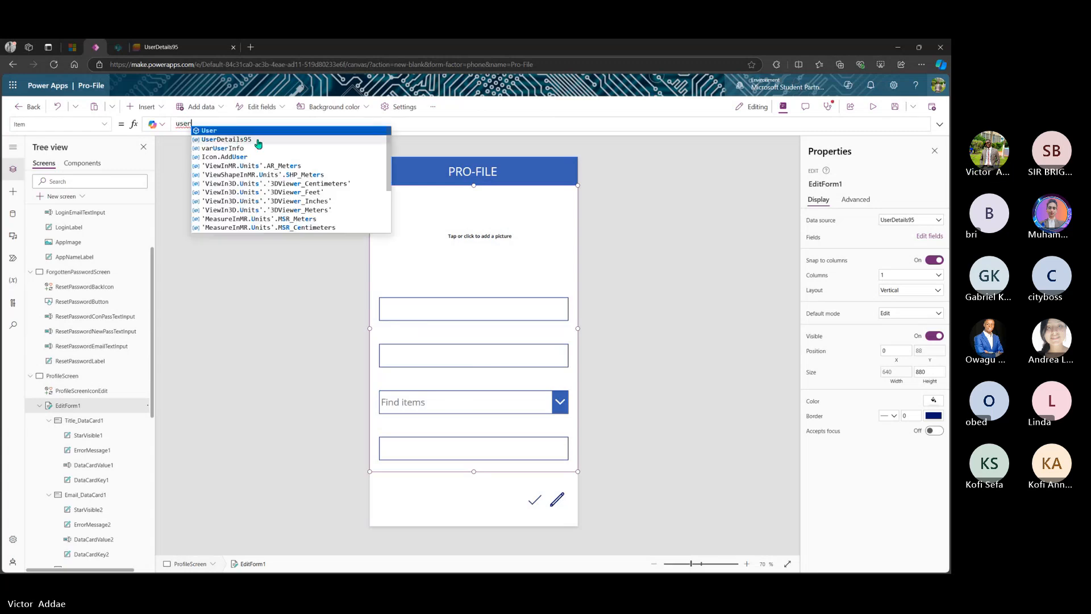
click(237, 149)
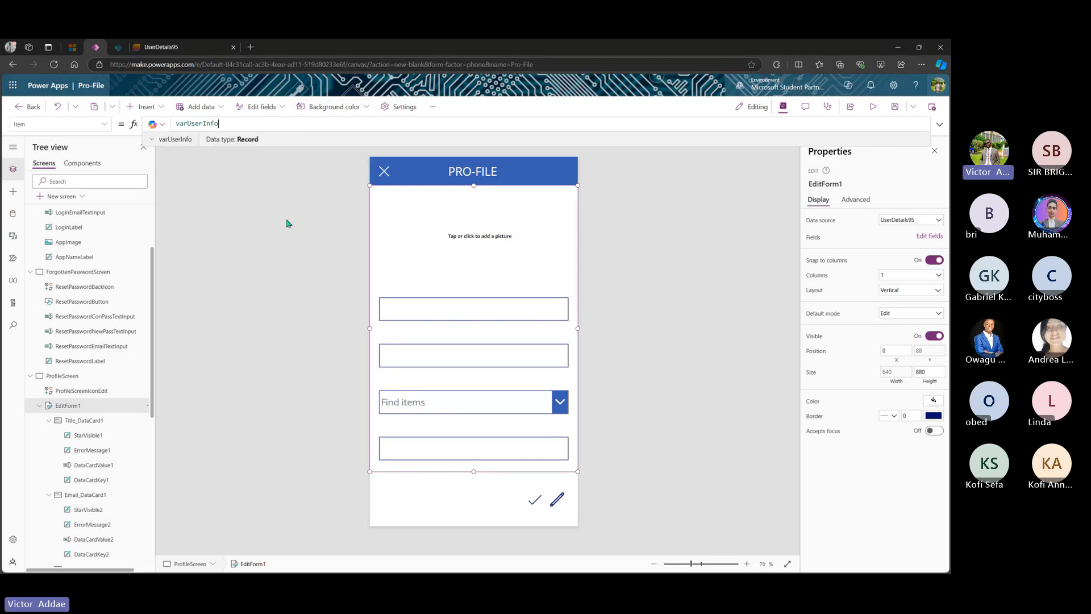
mouse_move(435, 345)
scroll(85, 225, up, 3)
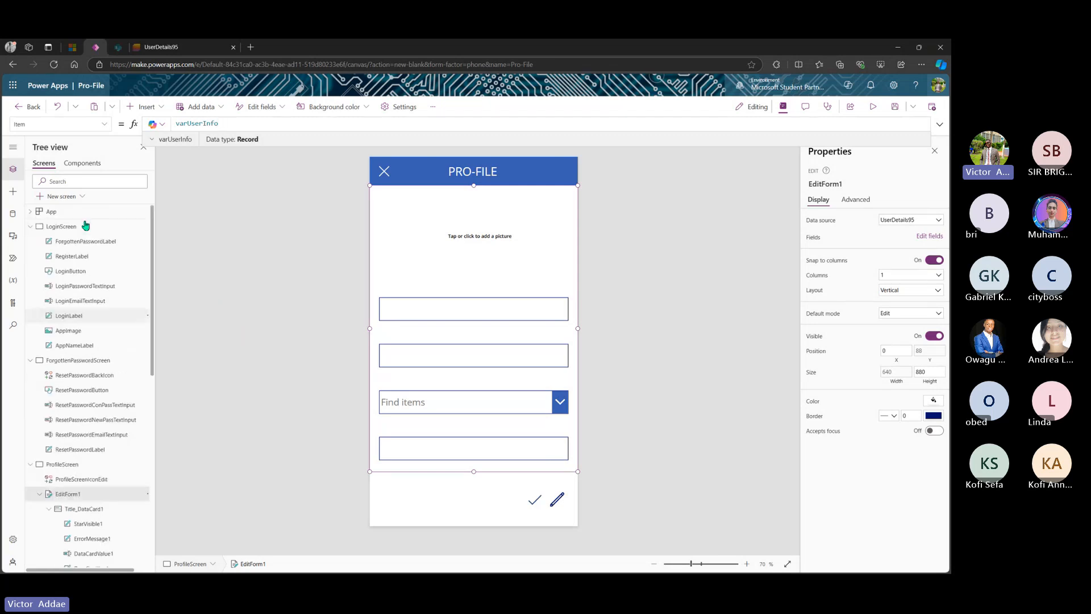
click(86, 226)
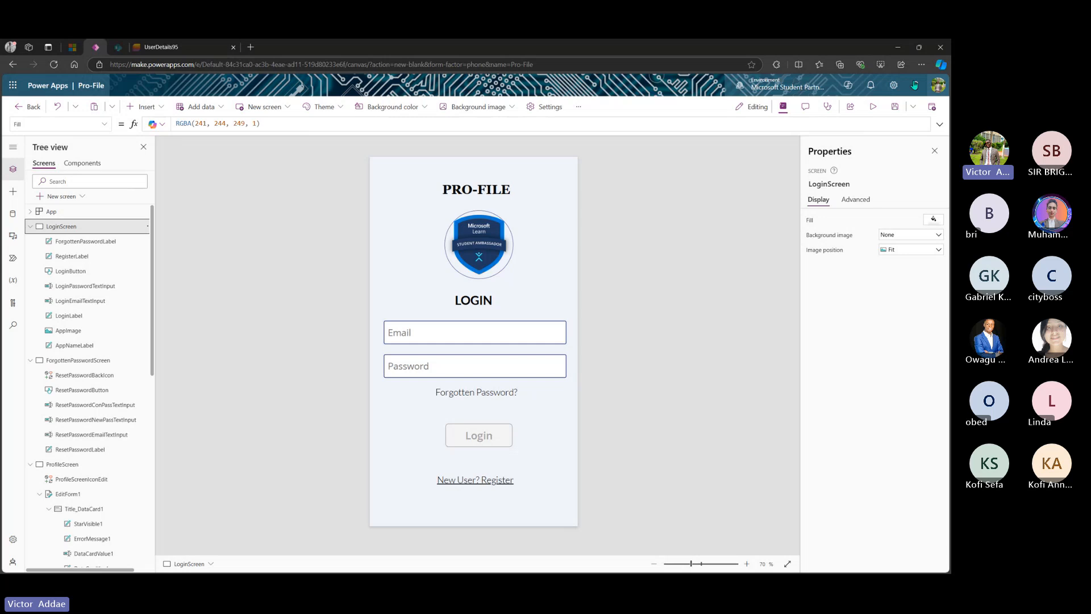
- Preview the app and enter the saved email address and a password on the login screen
click(874, 110)
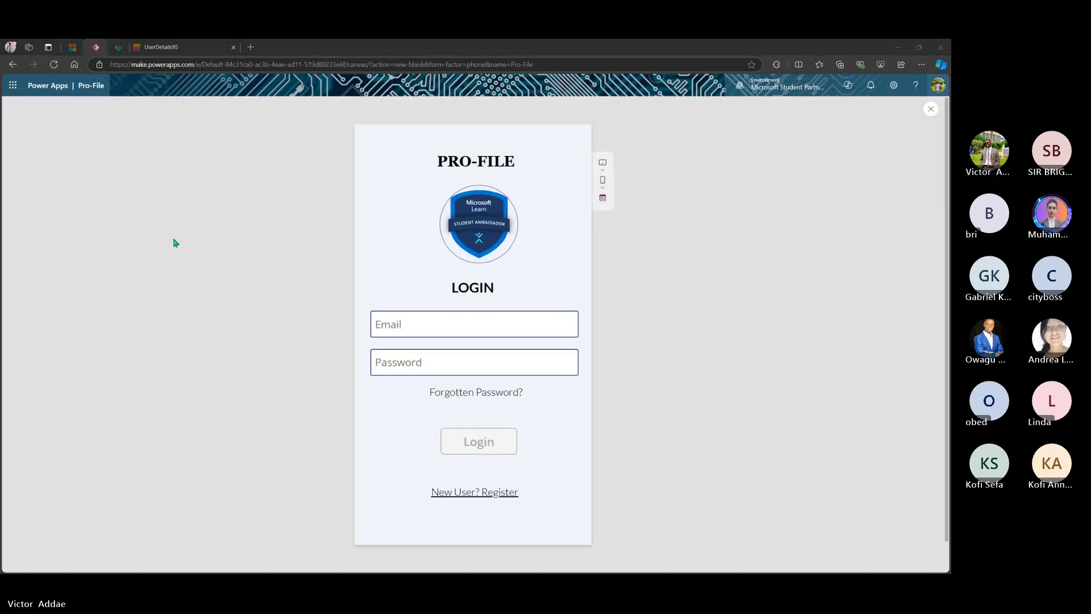
click(532, 328)
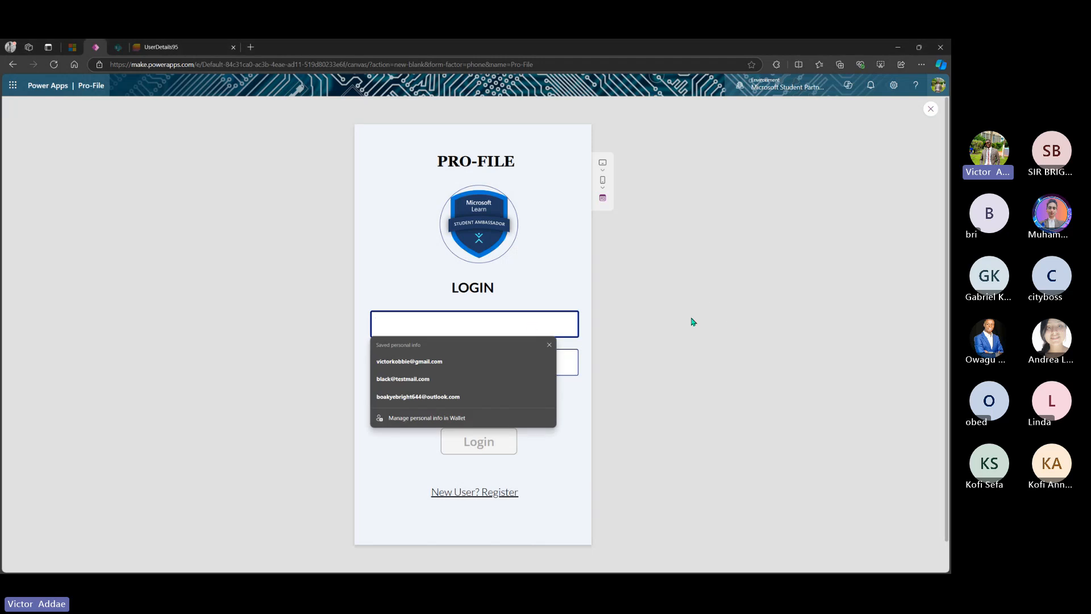
text(black@testmail.com)
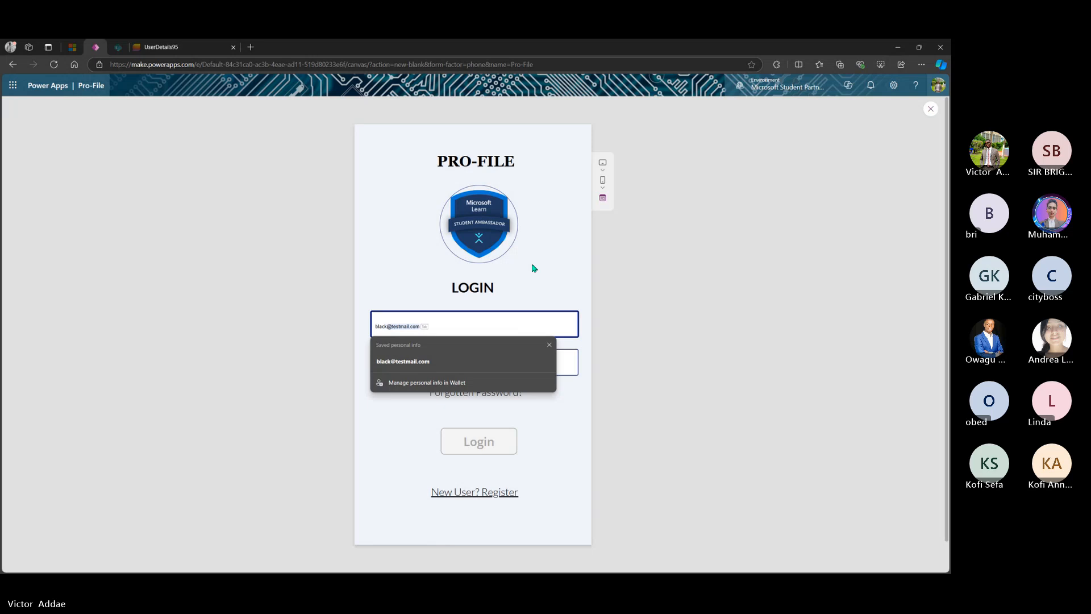
click(475, 366)
click(477, 364)
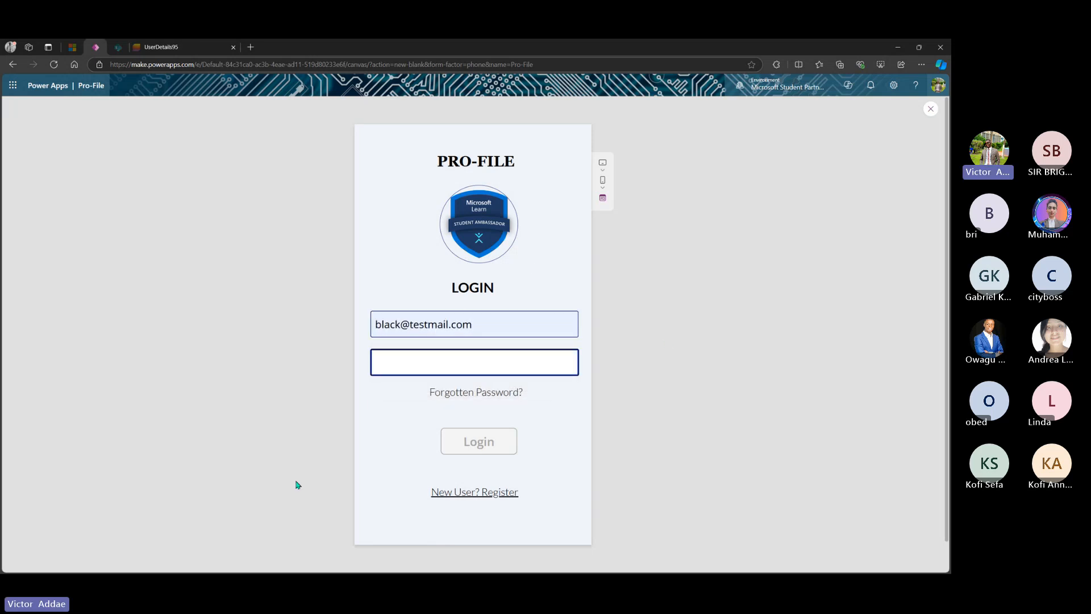
text(••)
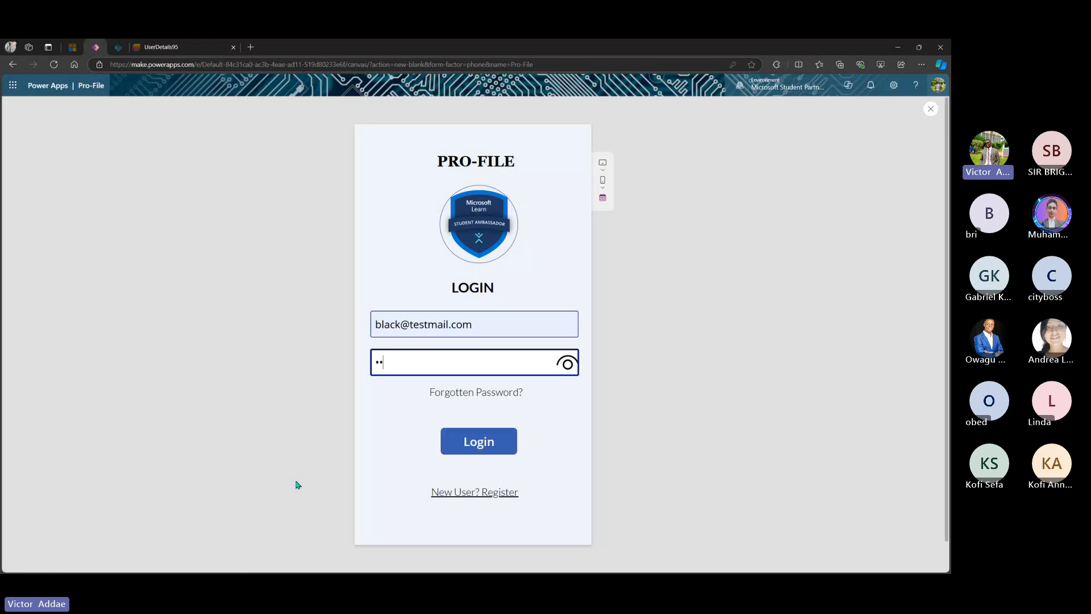
text(•••••)
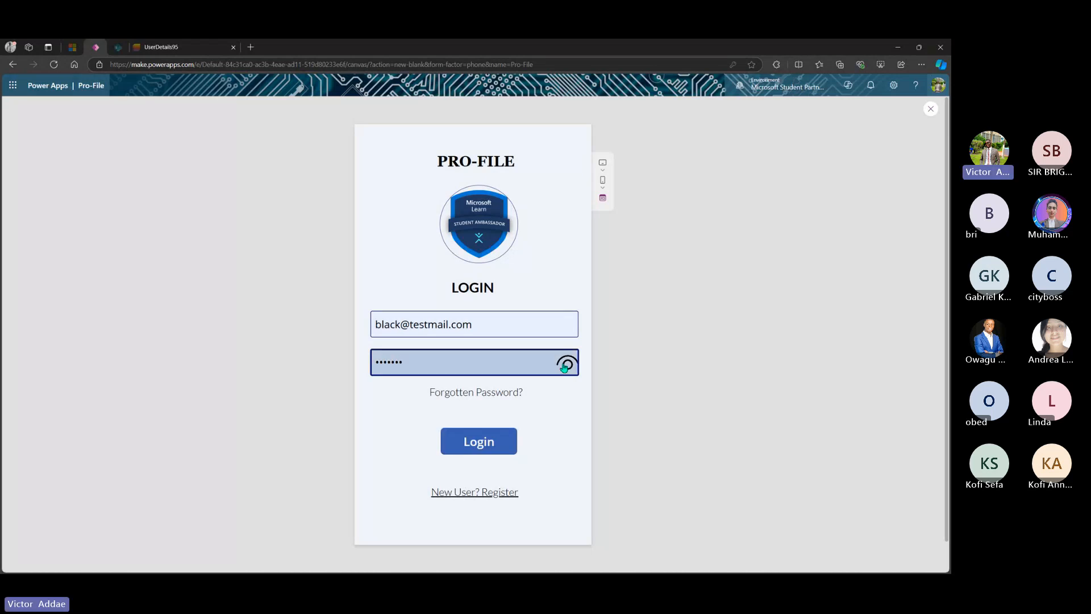
key(BackSpace)
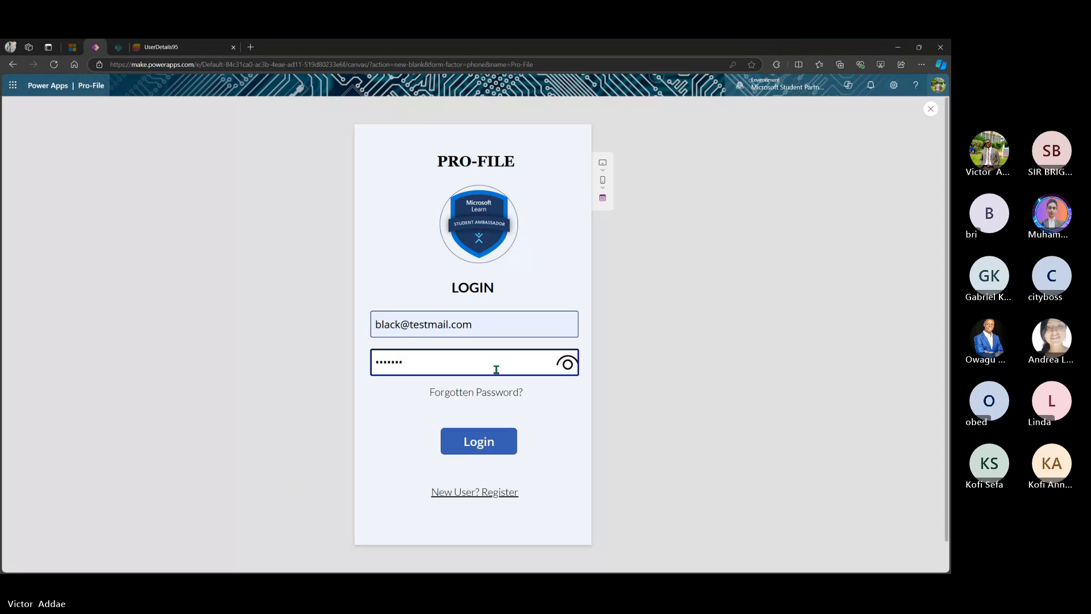
key(BackSpace)
key(BackSpace)
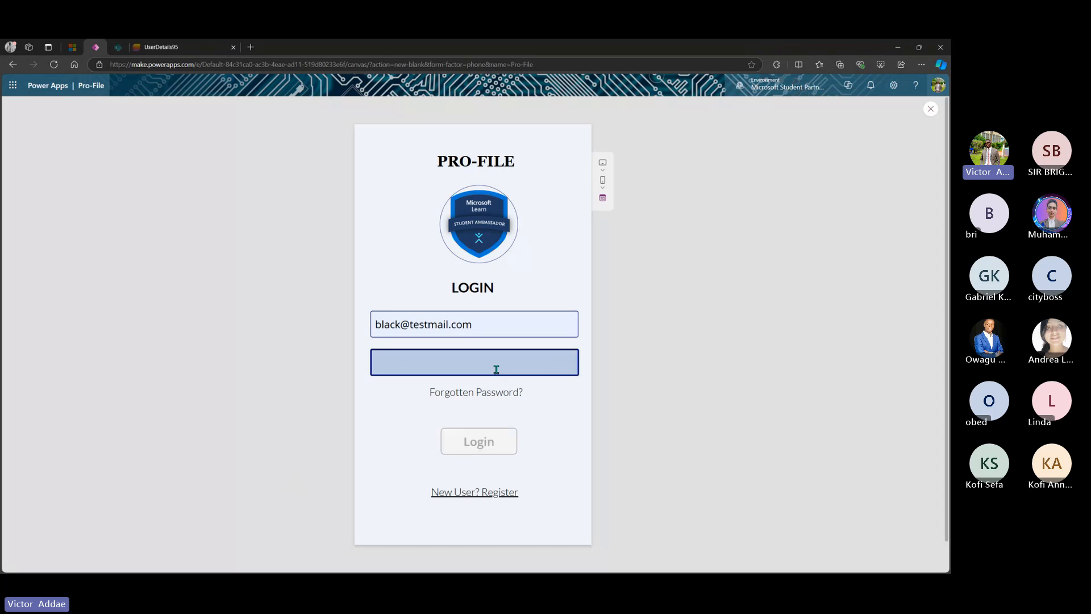
text(1)
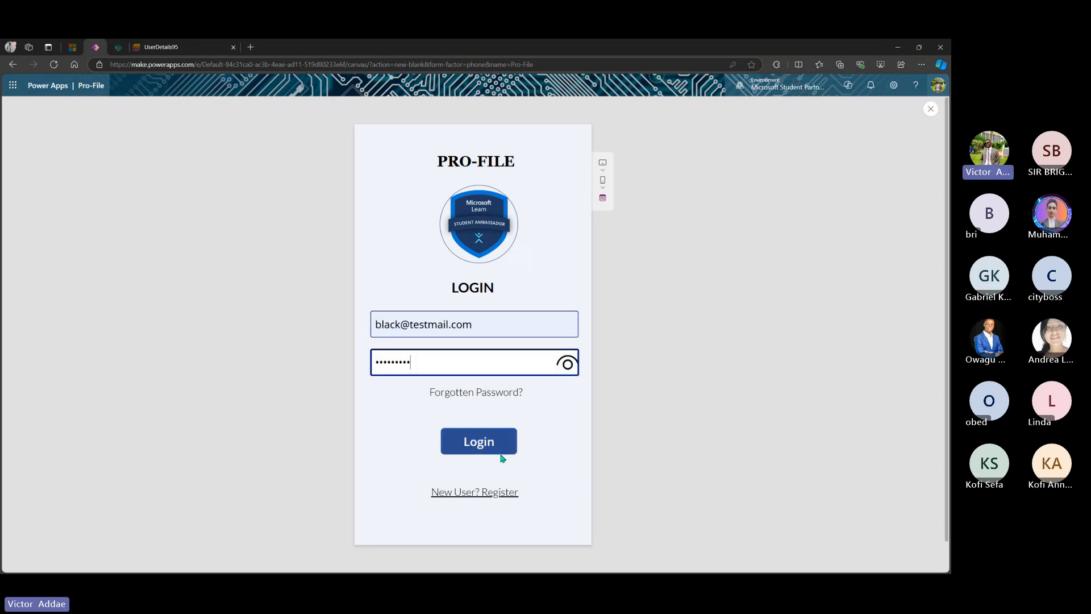
- Clear both login fields, open 'New User? Register', and exit the preview
double_click(421, 361)
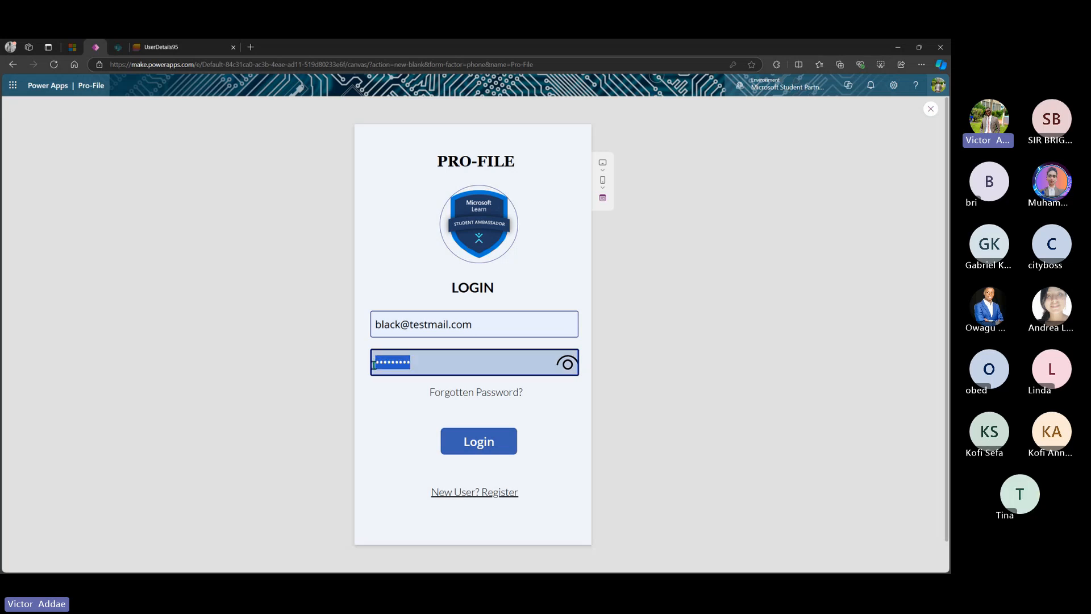
key(BackSpace)
click(469, 327)
key(ctrl+a)
key(BackSpace)
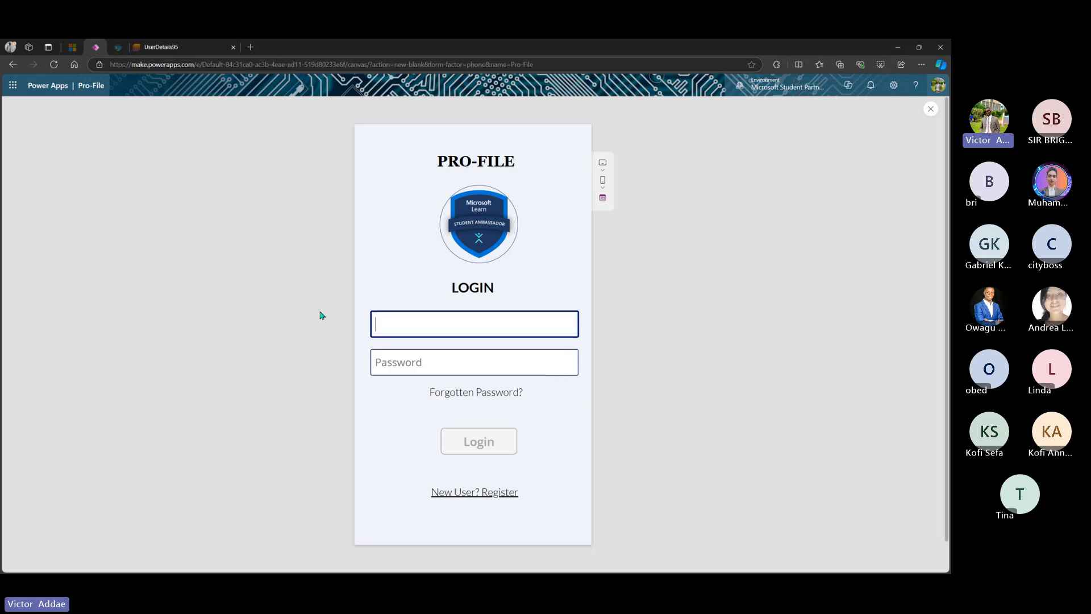
click(491, 496)
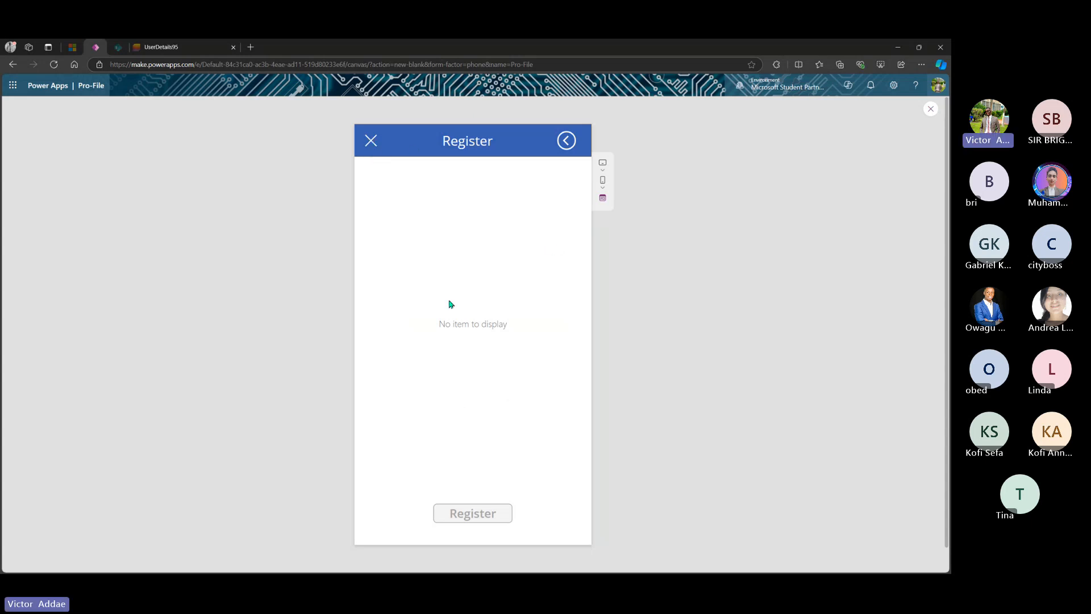
click(930, 110)
- Dismiss the tip, expand RegisterationScreen in Tree view, and select RegisterScreenButton to view its DisplayMode
click(560, 369)
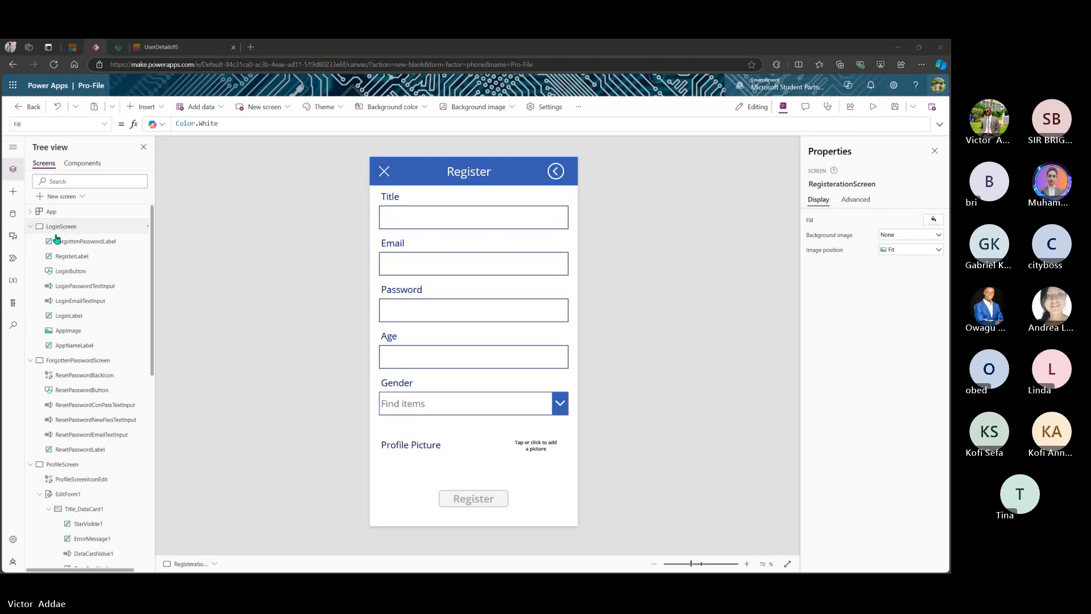
scroll(54, 353, down, 1)
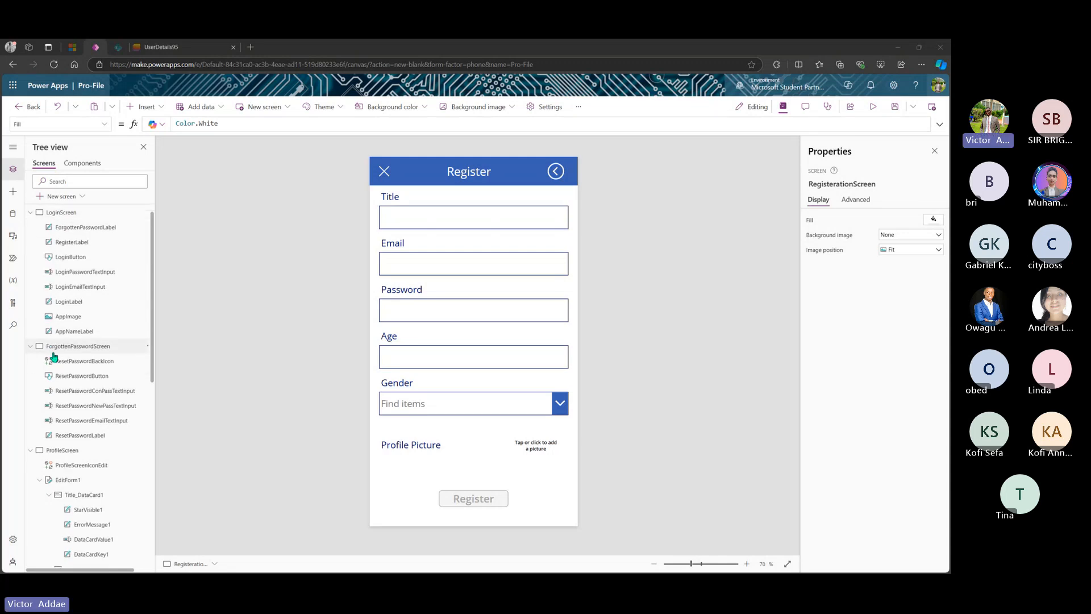
scroll(51, 358, down, 1)
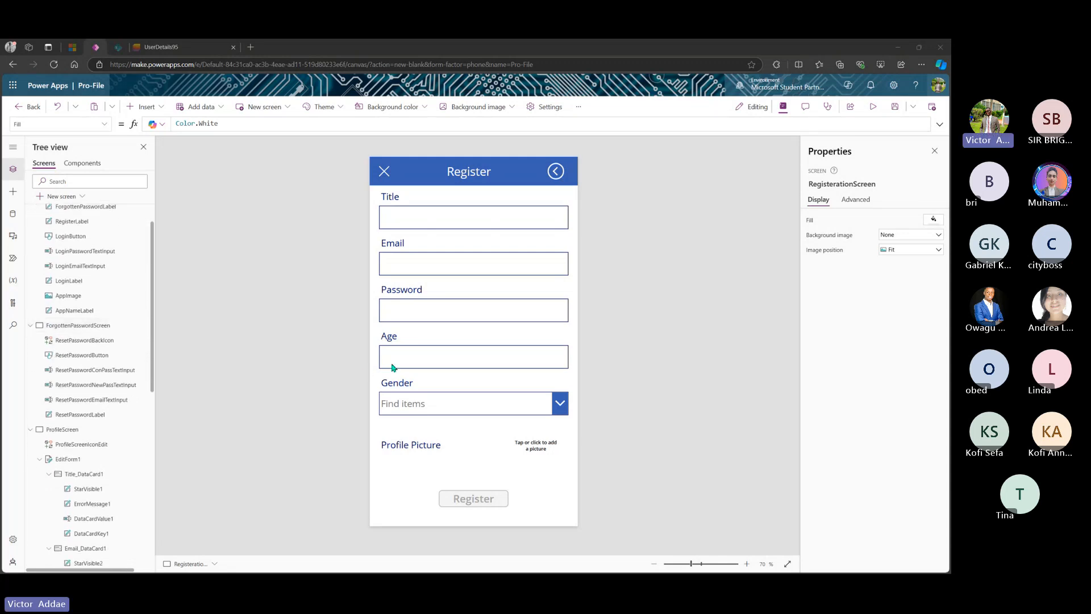
scroll(93, 280, down, 2)
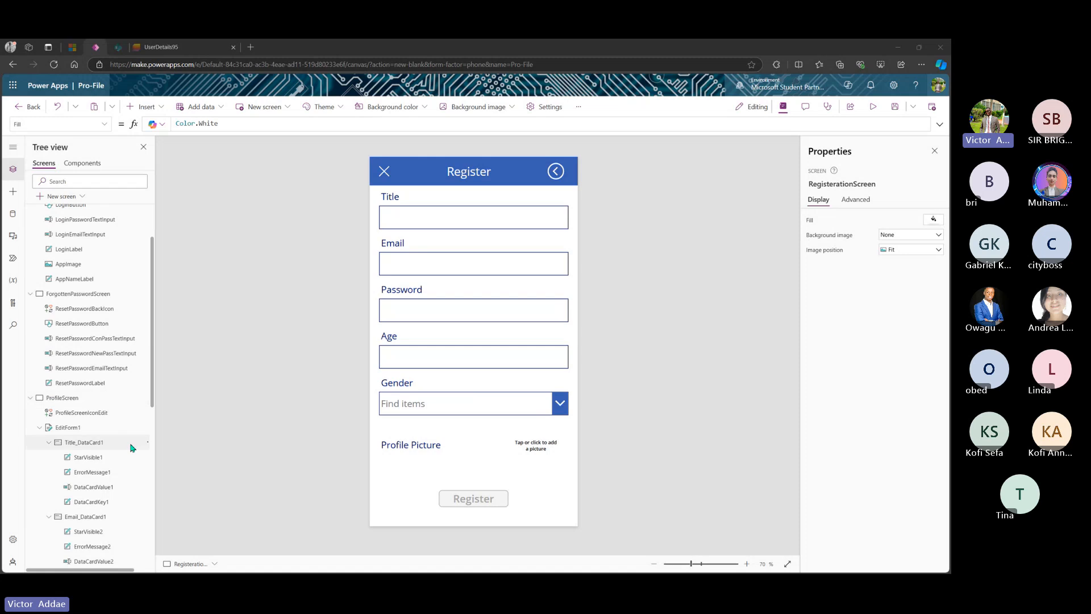
click(31, 398)
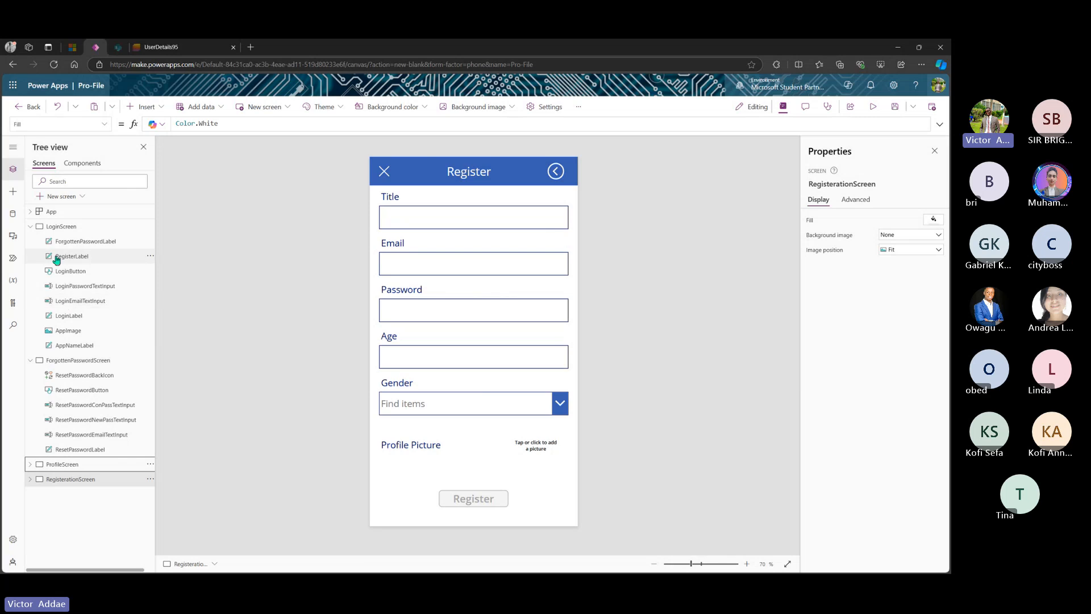
click(30, 226)
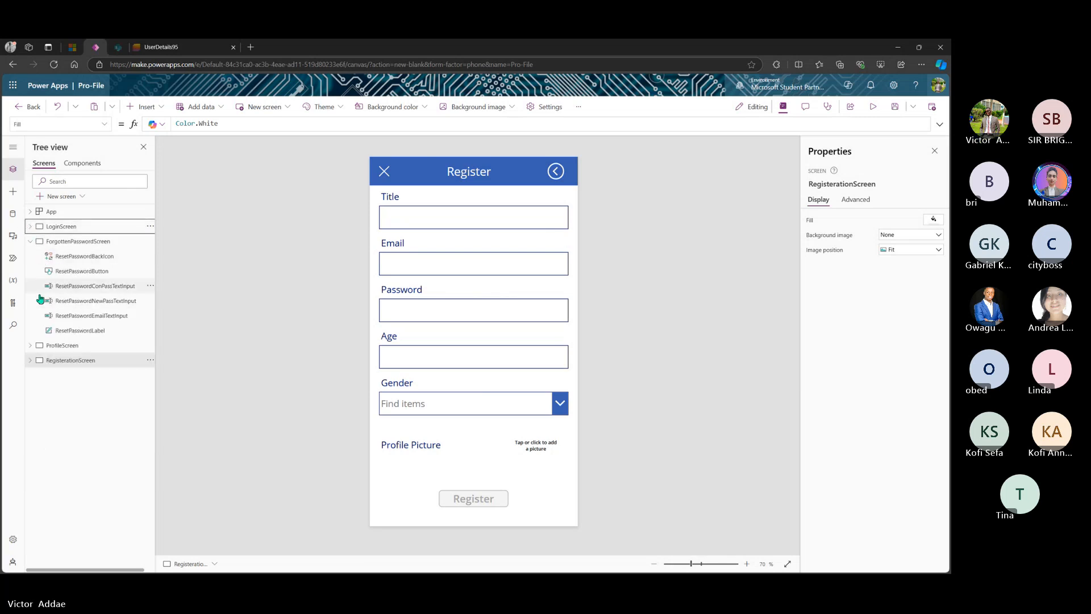
click(70, 358)
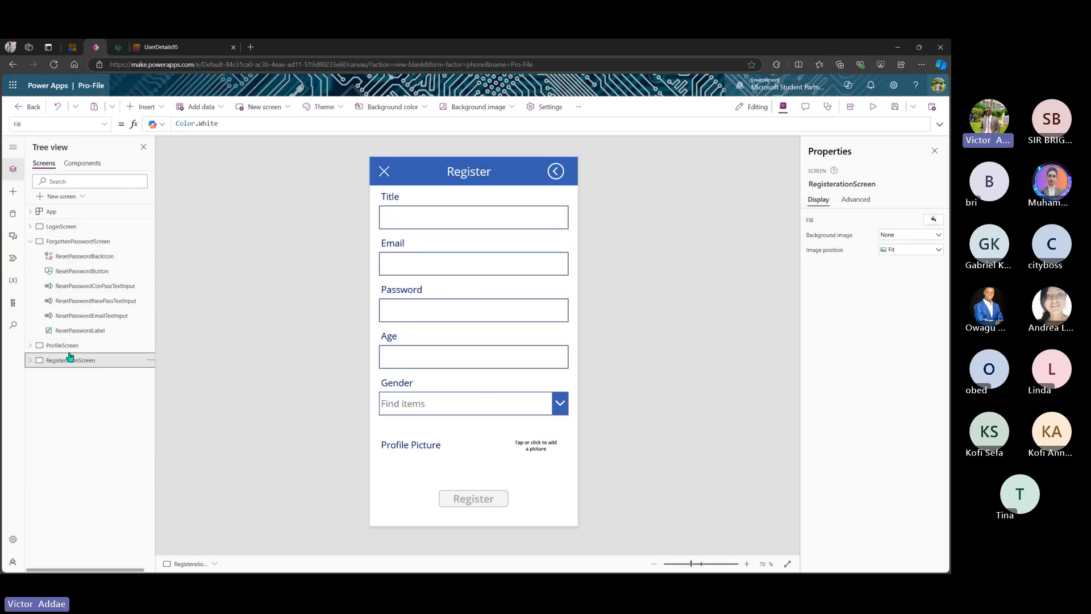
click(31, 360)
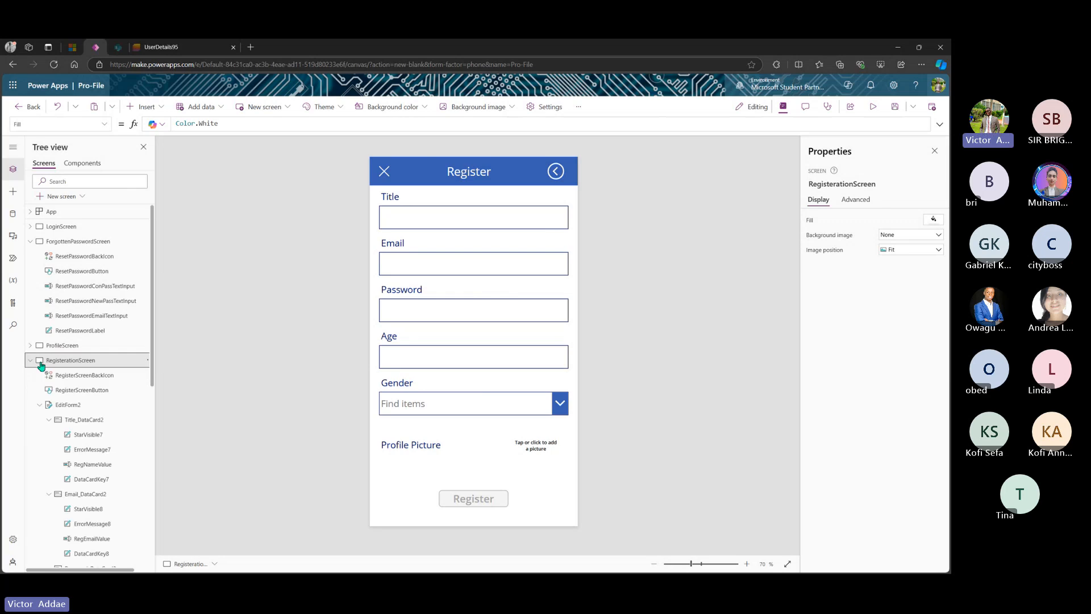
click(85, 405)
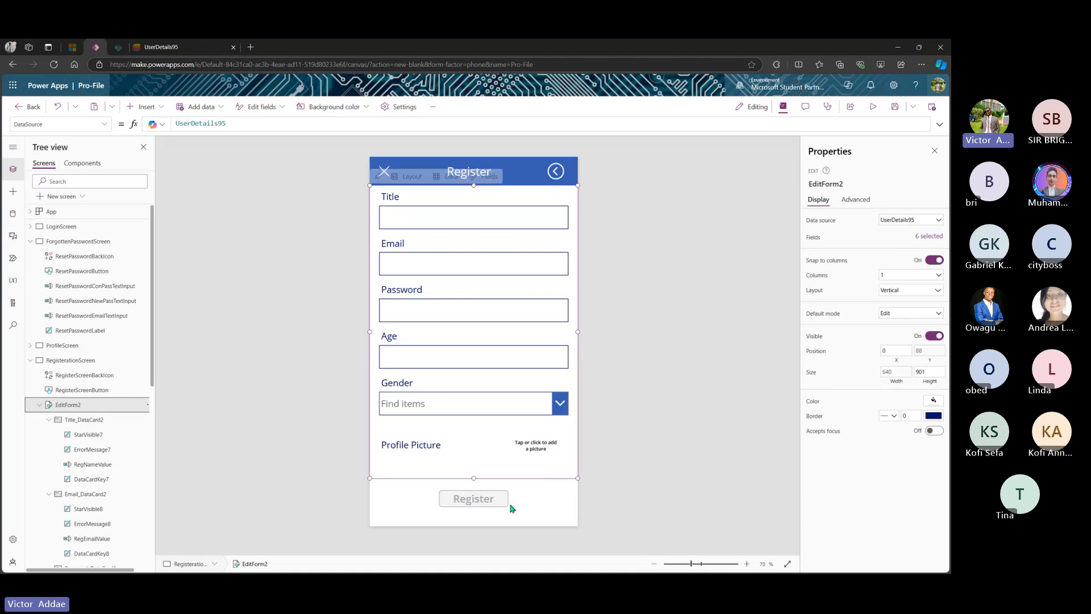
click(481, 504)
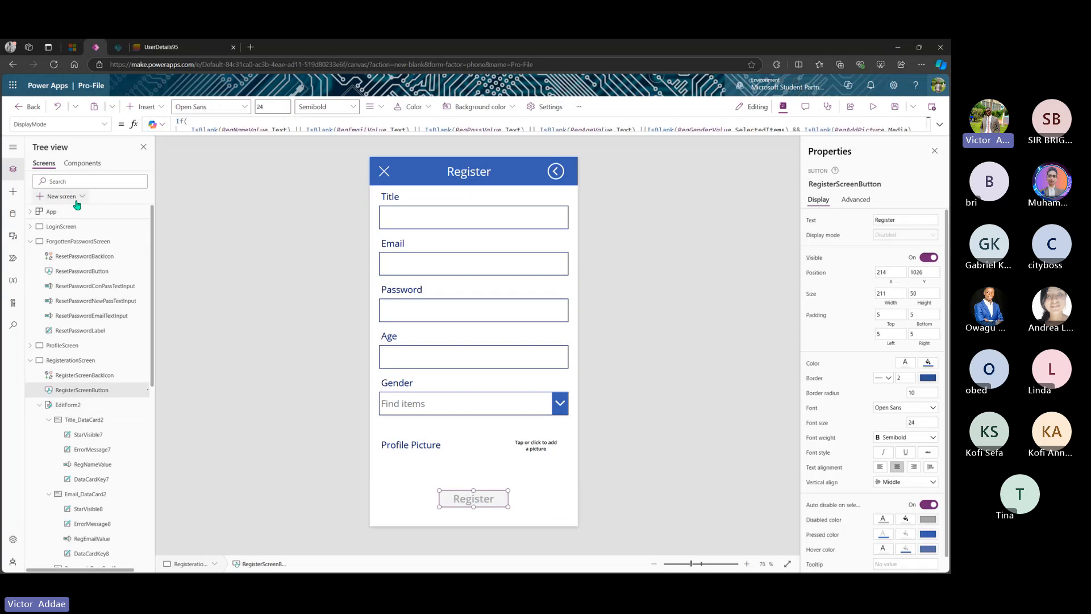
- Switch between LoginScreen and RegisterationScreen, briefly preview the app, then save it
click(60, 229)
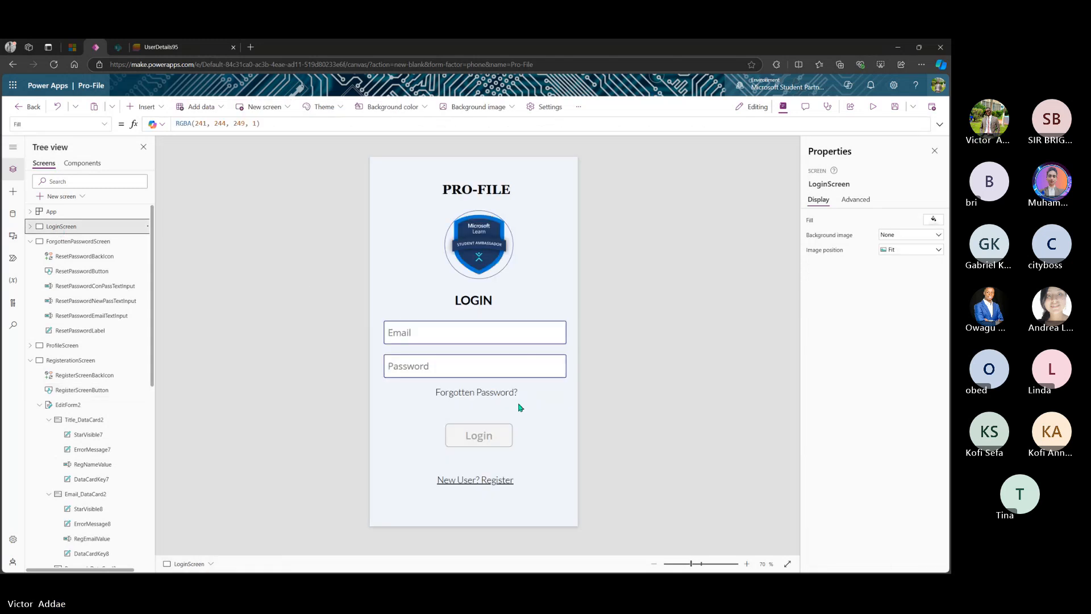
alt+click(491, 481)
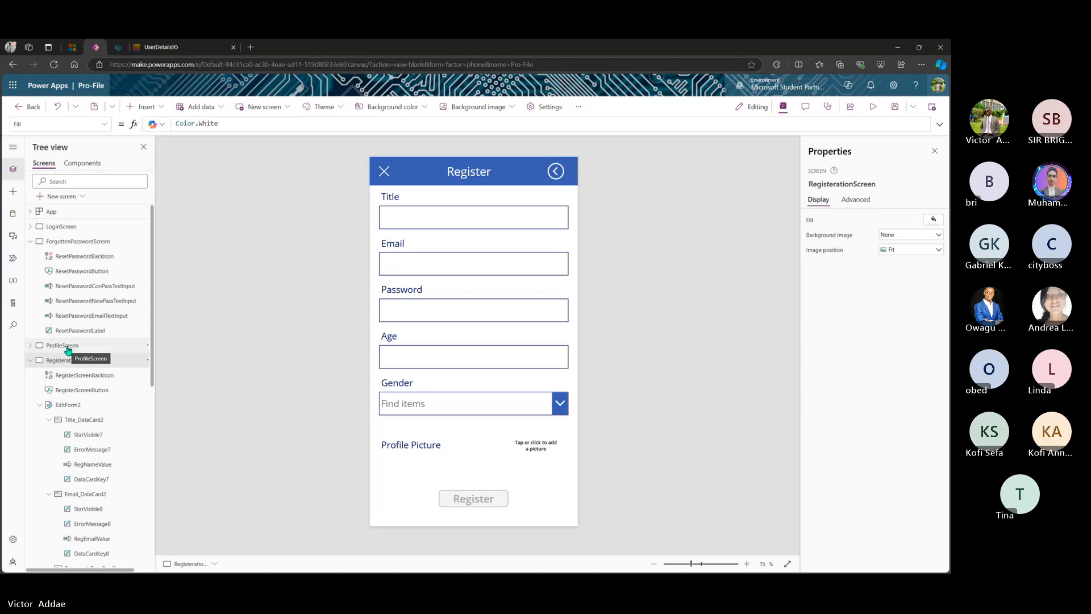
click(67, 227)
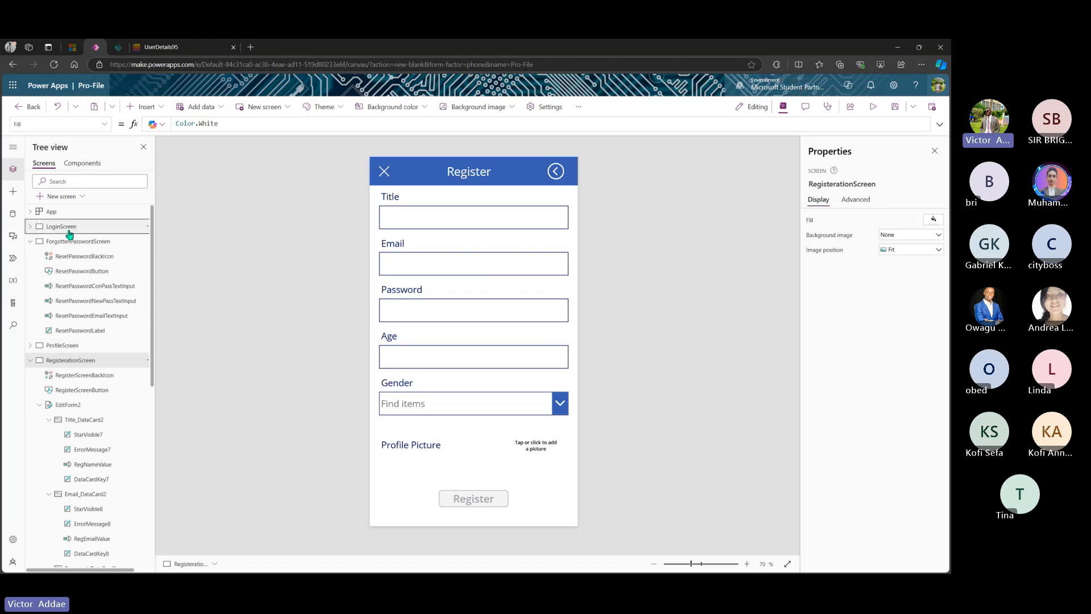
click(873, 108)
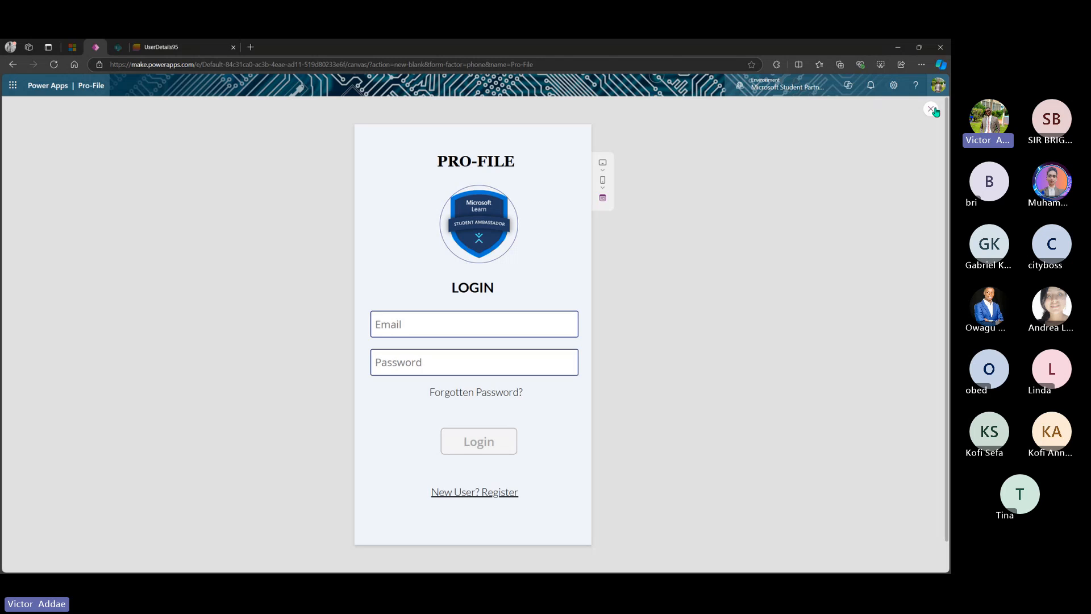
click(930, 109)
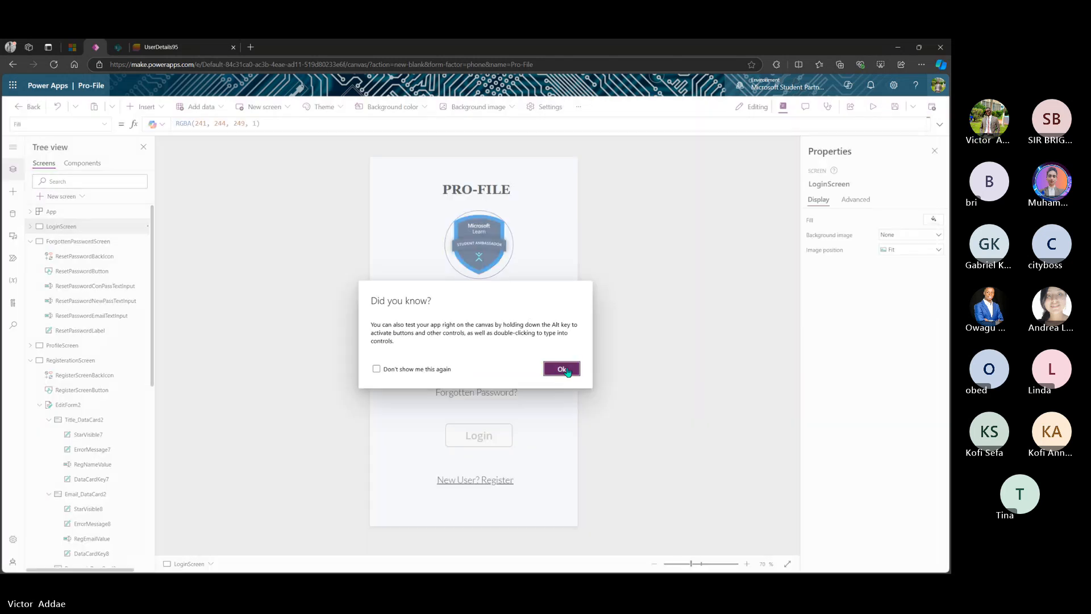
click(561, 369)
click(895, 108)
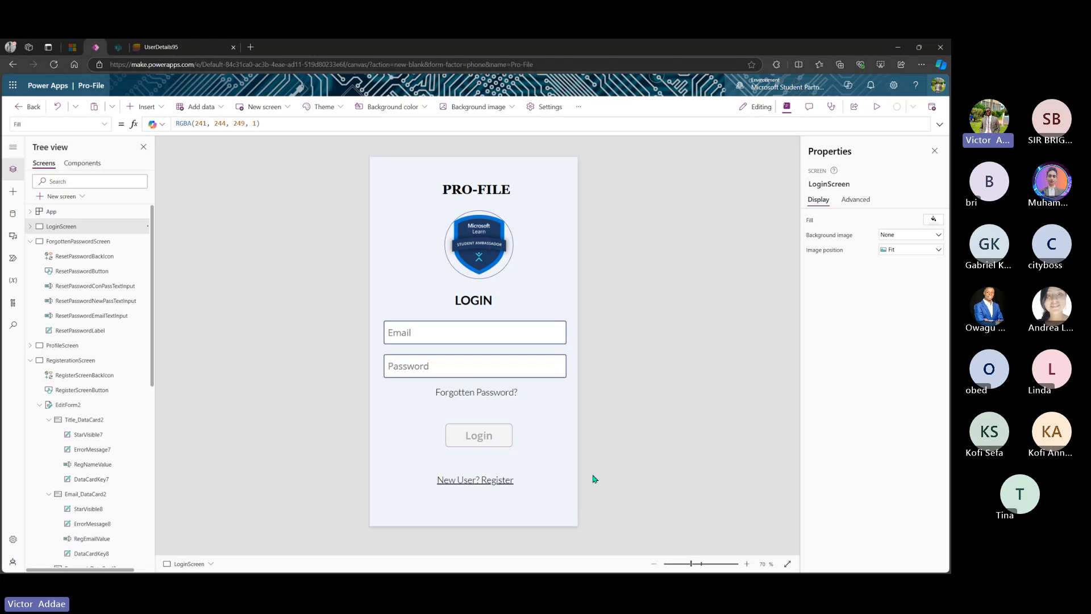
- Preview the app's Register screen, then return to the editor on RegisterationScreen
click(877, 107)
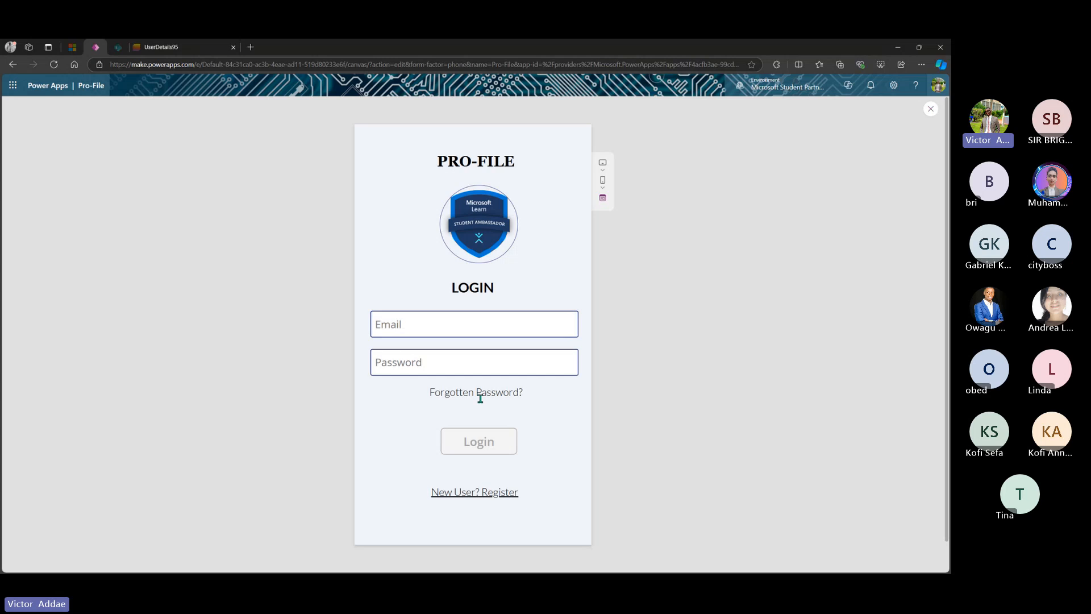
click(465, 494)
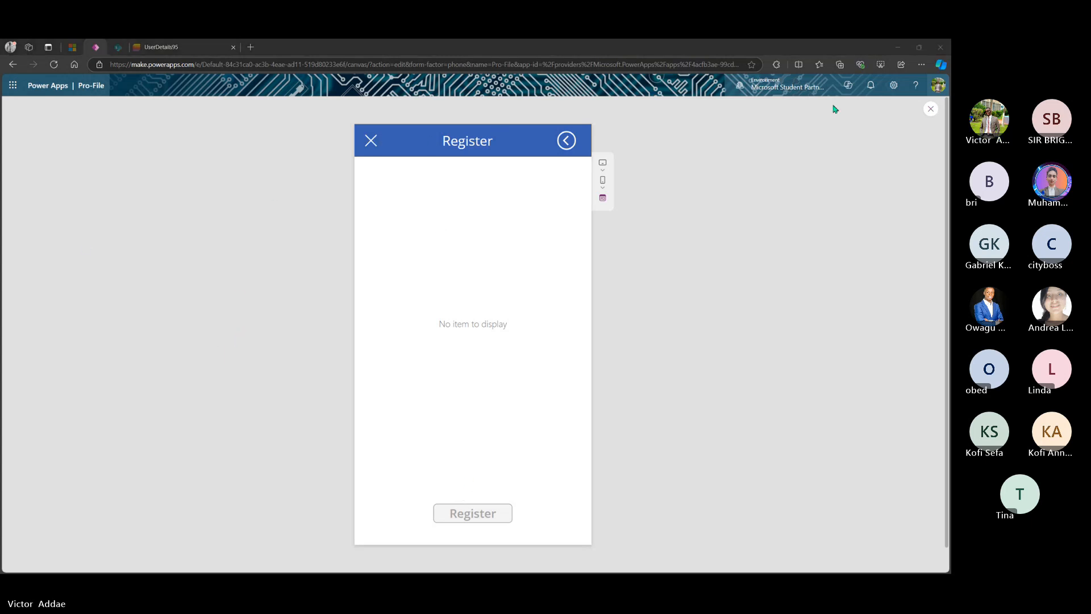
click(930, 109)
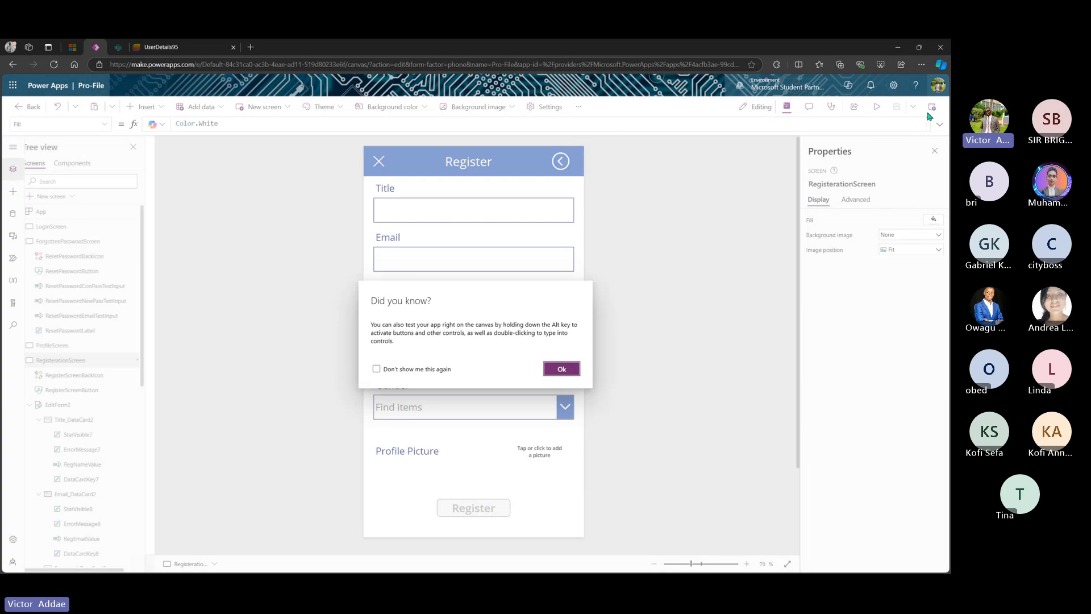
click(561, 369)
click(80, 228)
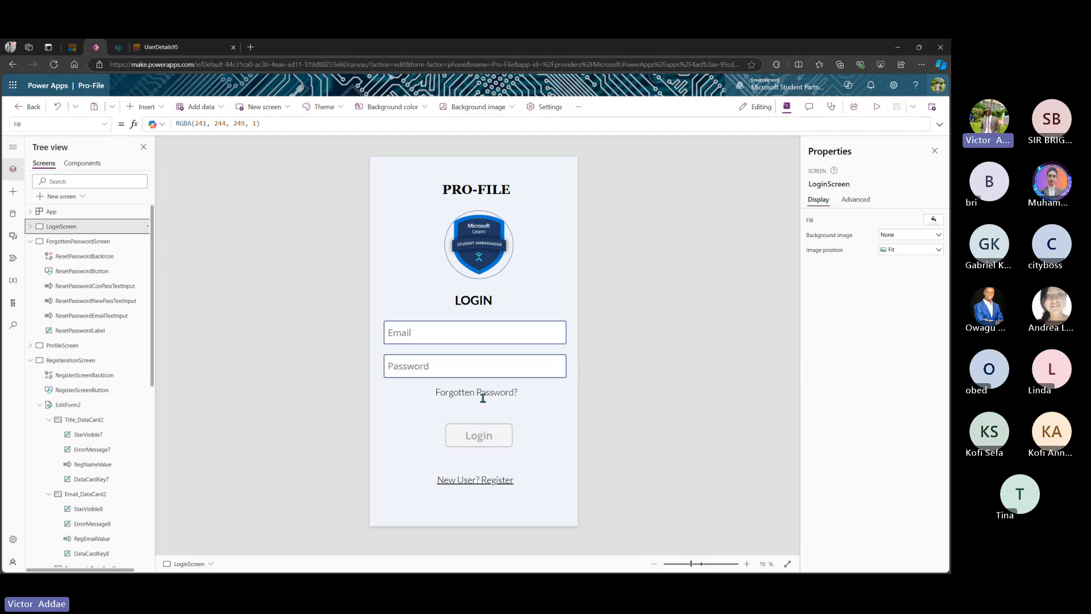
alt+click(485, 480)
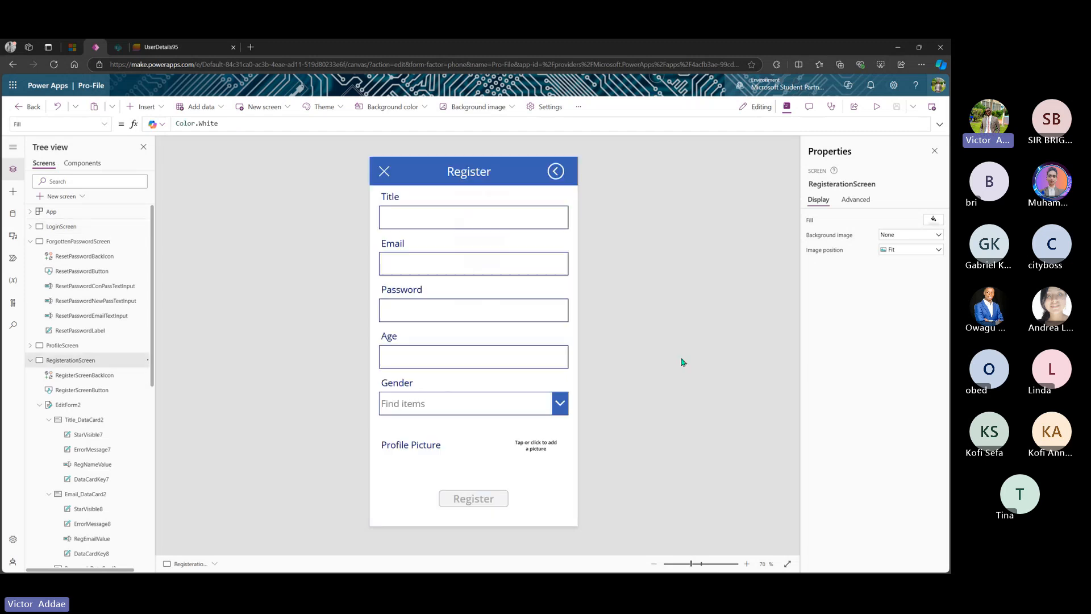
alt+click(514, 217)
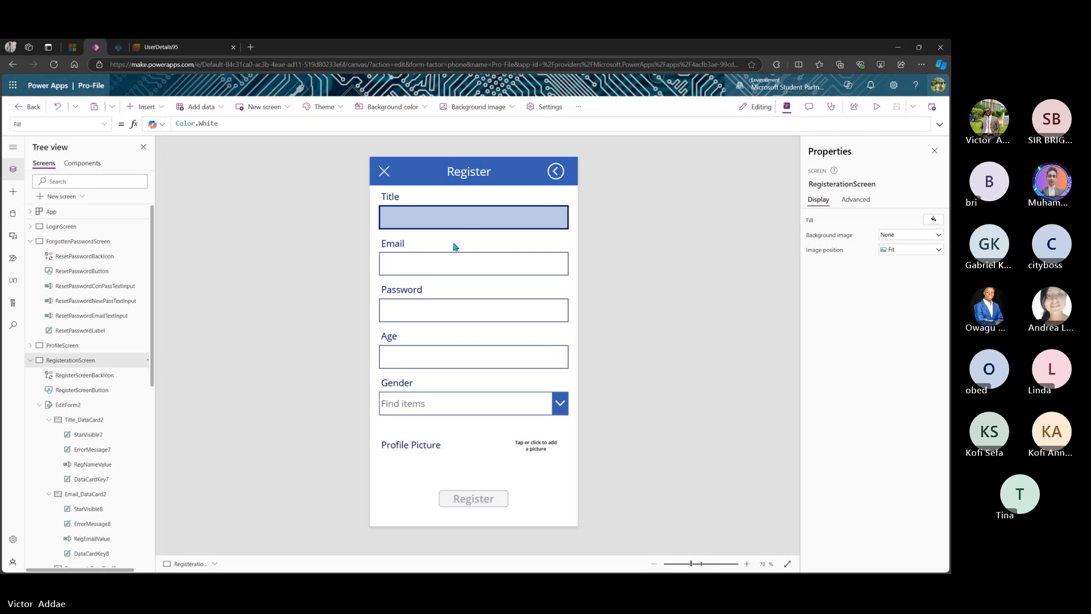
click(471, 264)
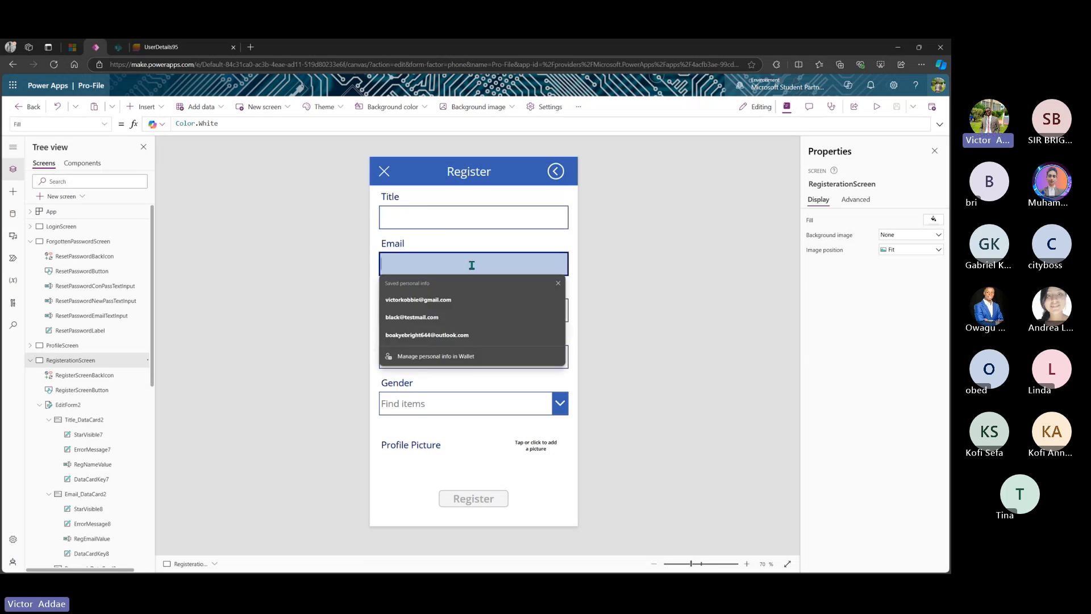
click(487, 214)
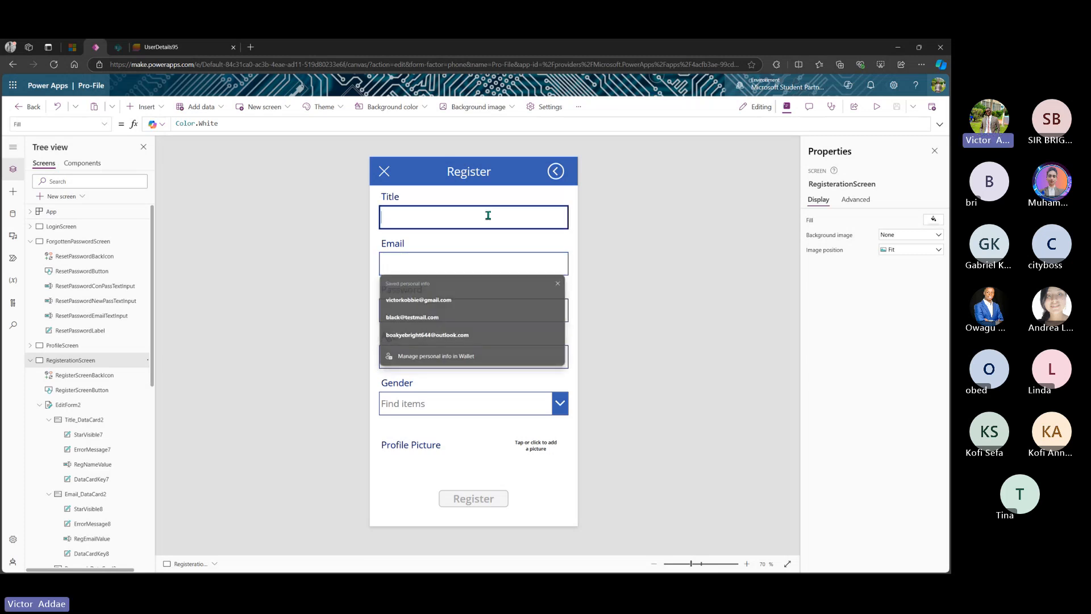
click(473, 405)
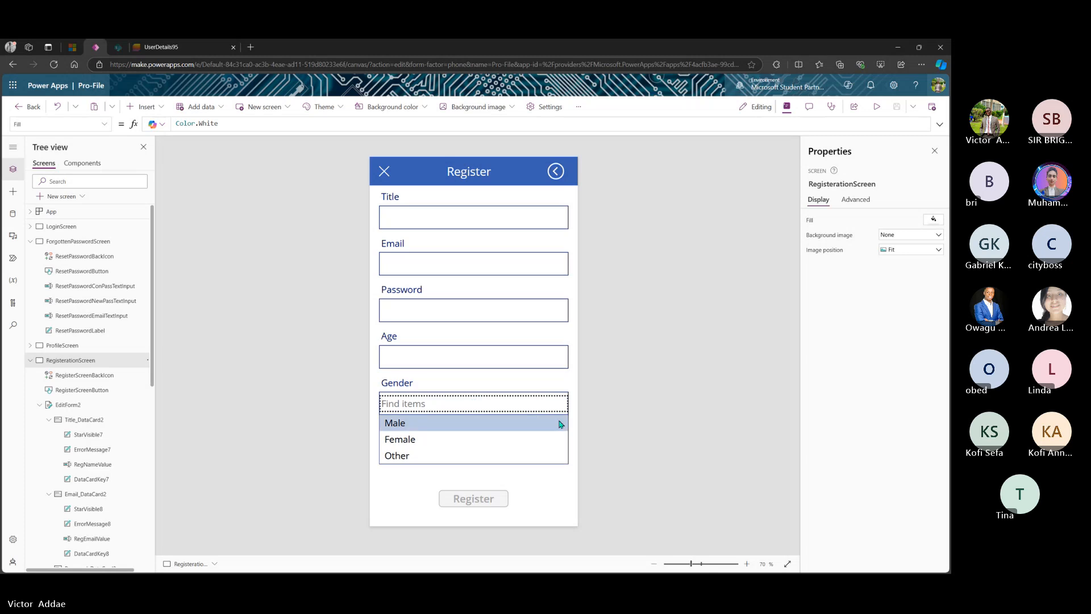
click(521, 360)
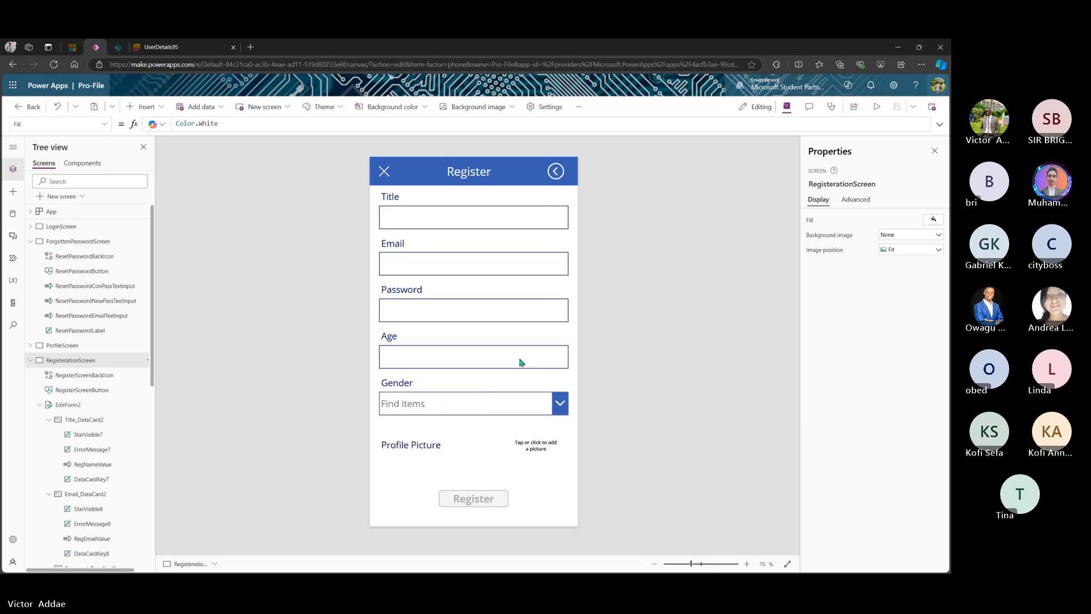
key(alt)
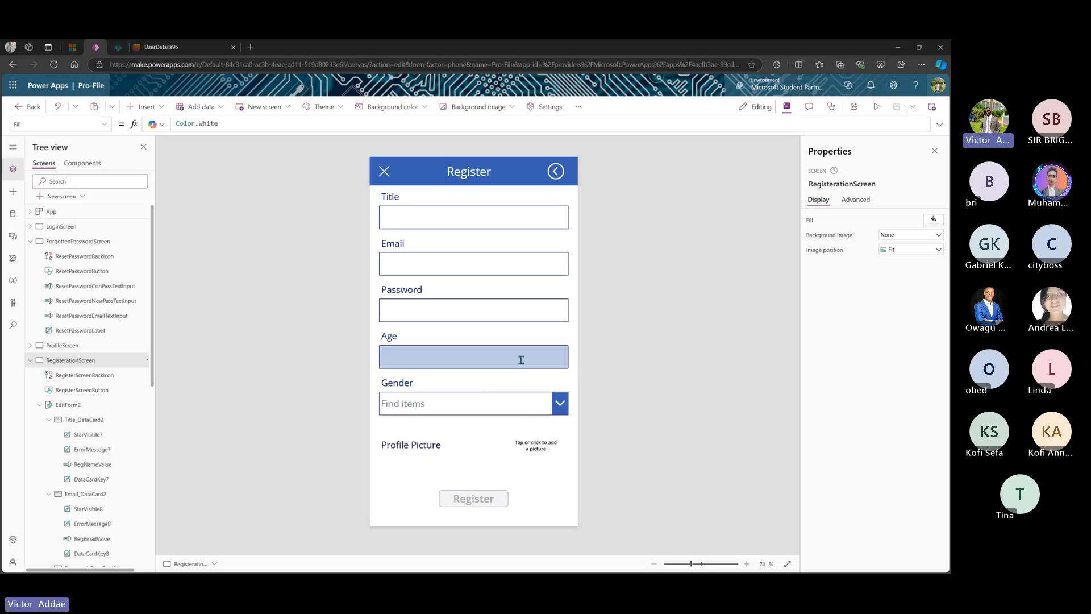
click(474, 264)
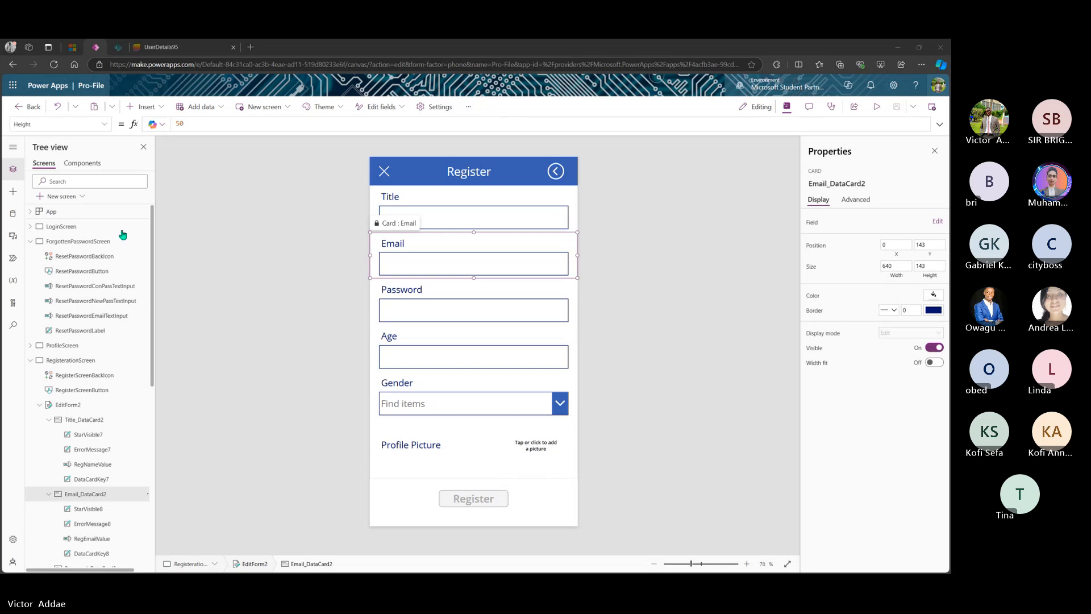
- Review EditForm2's six fields on the Register screen, then minimize Edge to the desktop
click(84, 363)
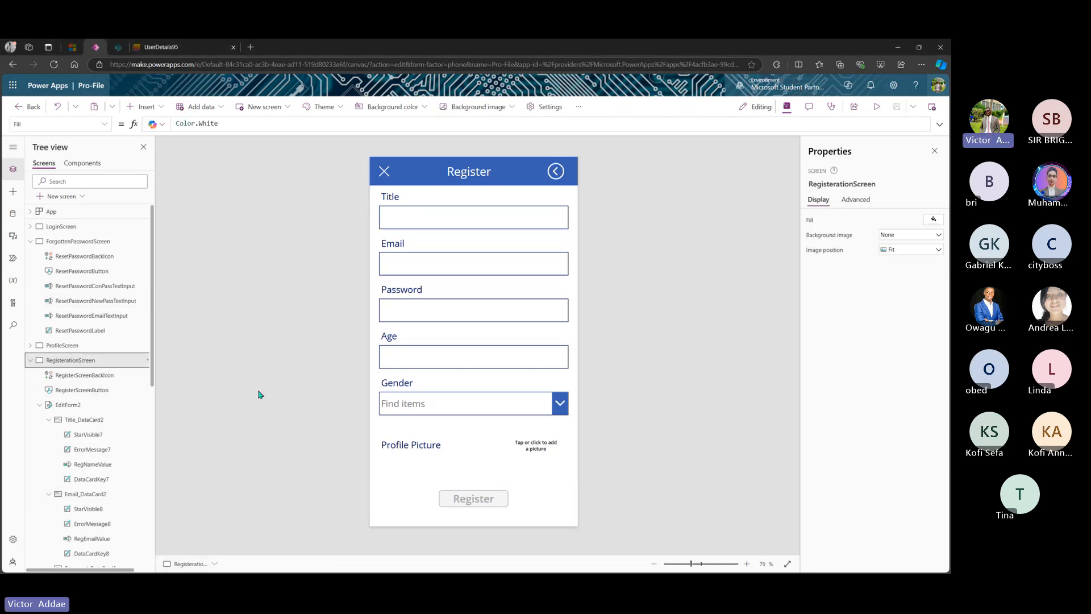
click(86, 406)
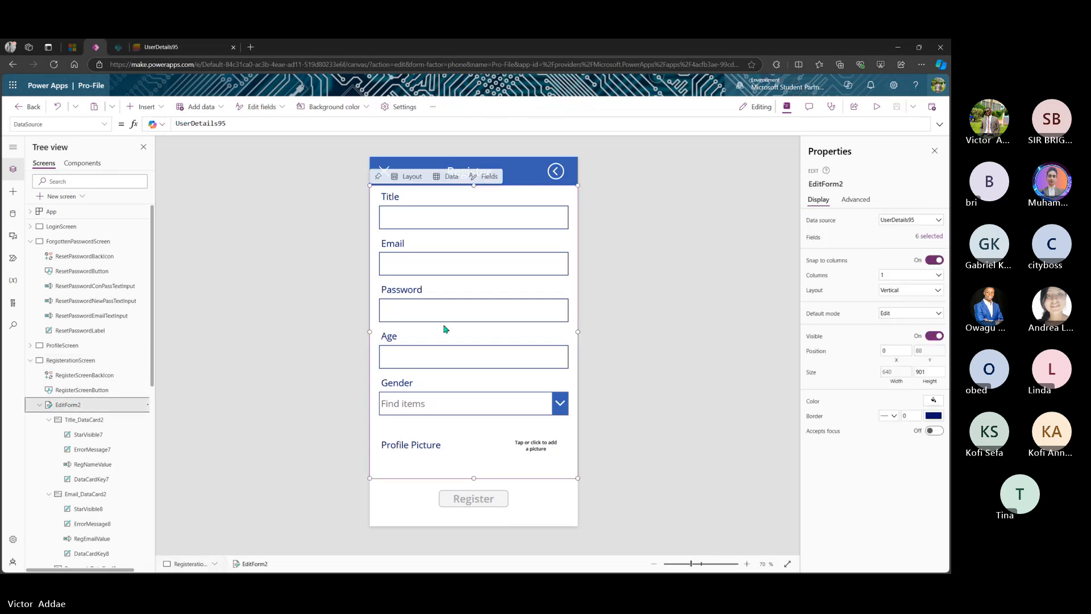
click(485, 177)
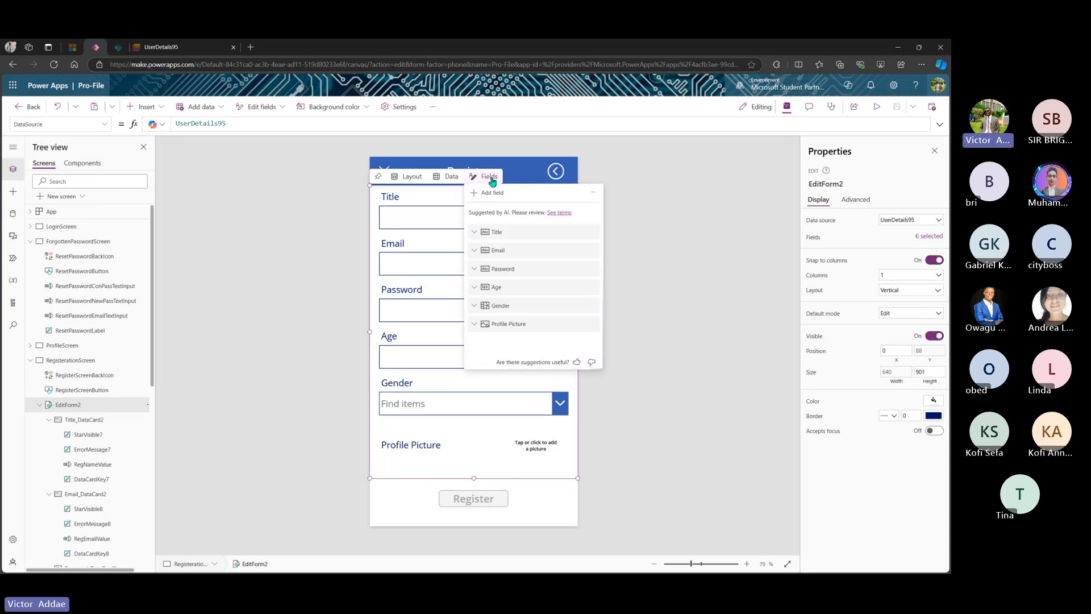
click(491, 178)
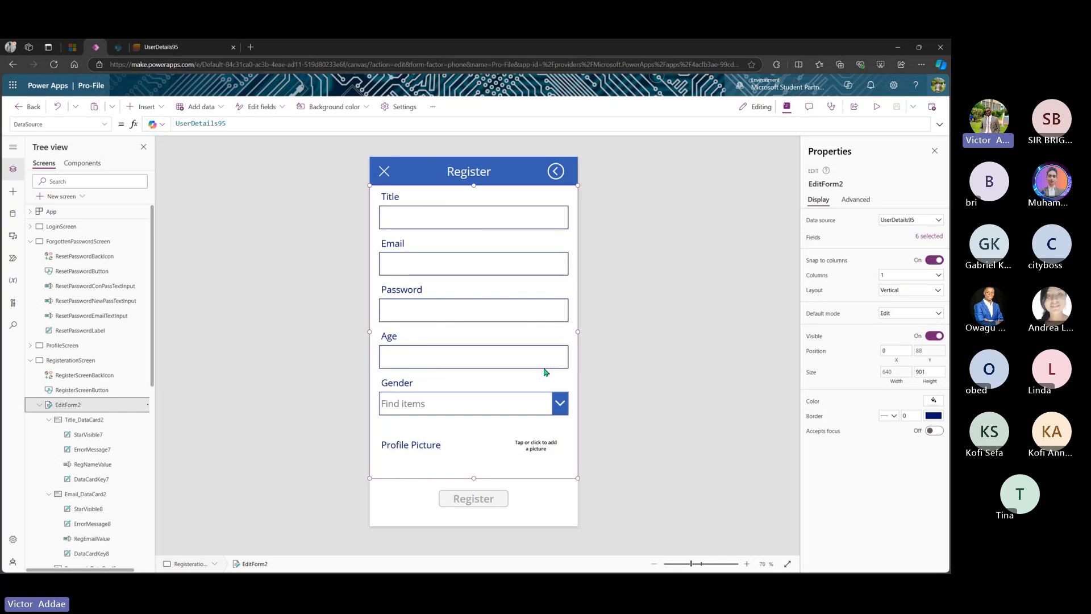
mouse_move(416, 572)
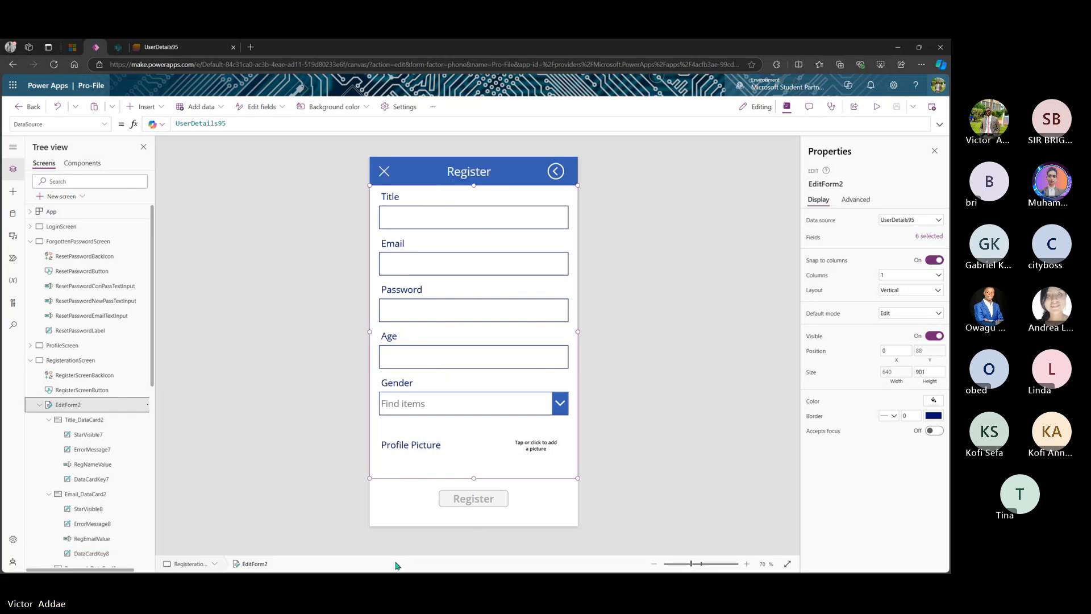
click(396, 565)
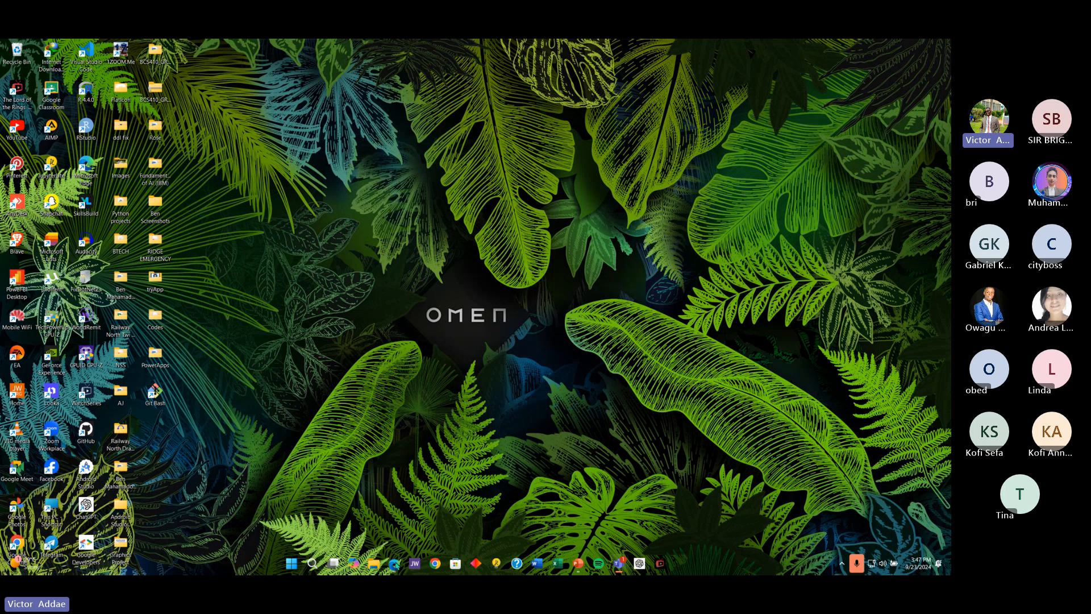
- Restore Edge, close the UserDetails95 tab, and open the Community site from SharePoint
click(396, 564)
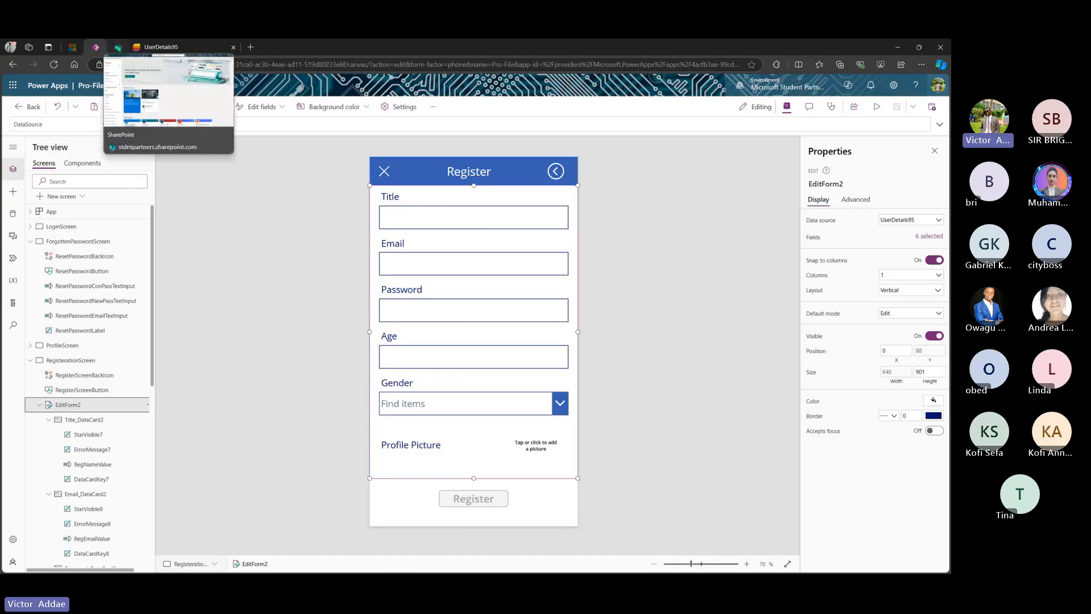
click(232, 47)
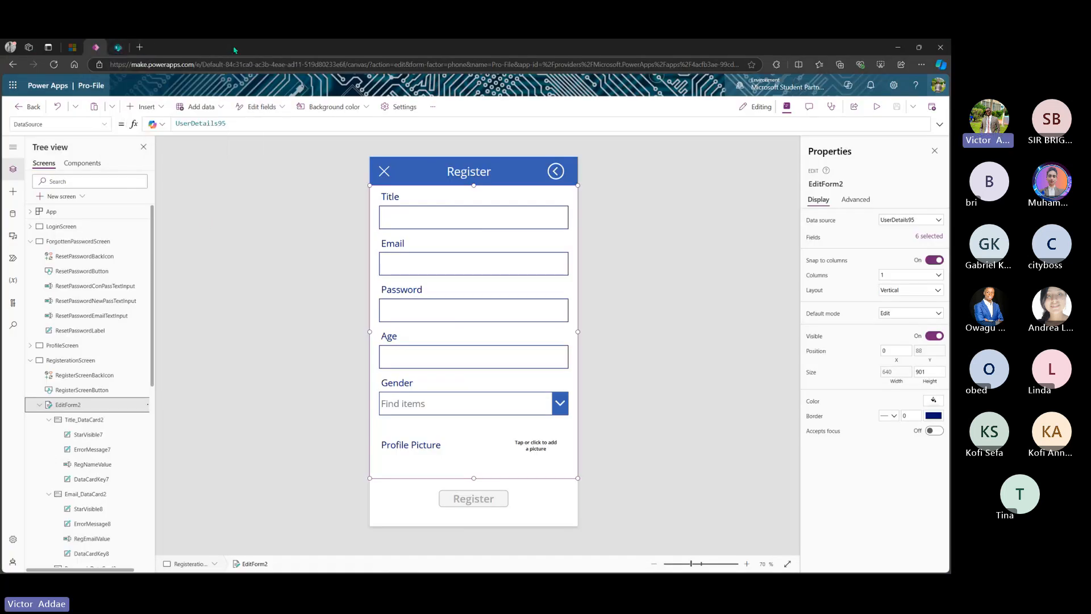
click(118, 48)
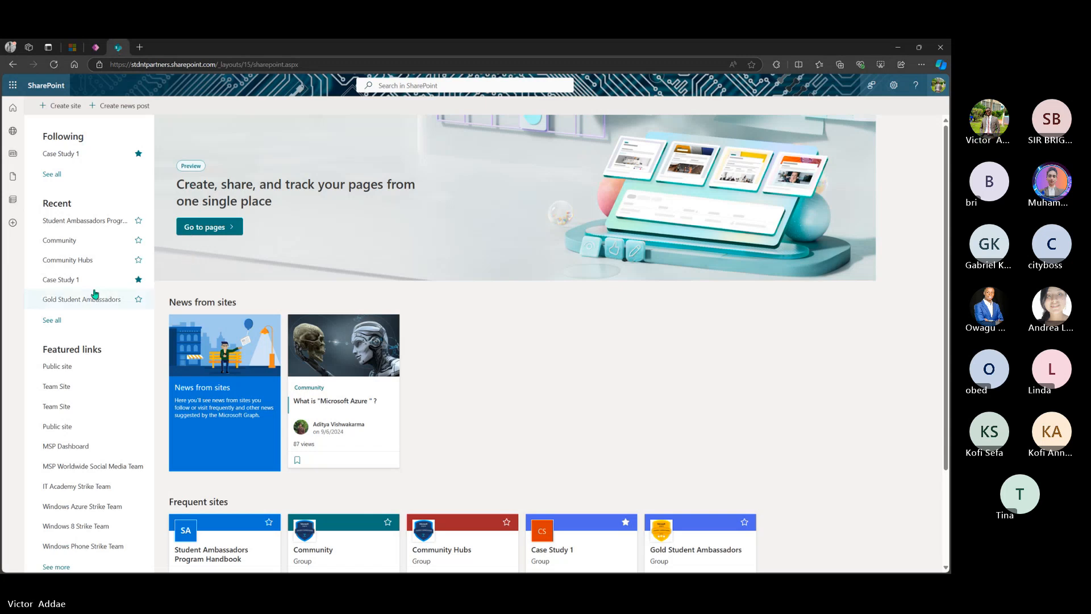
scroll(94, 294, down, 1)
click(80, 223)
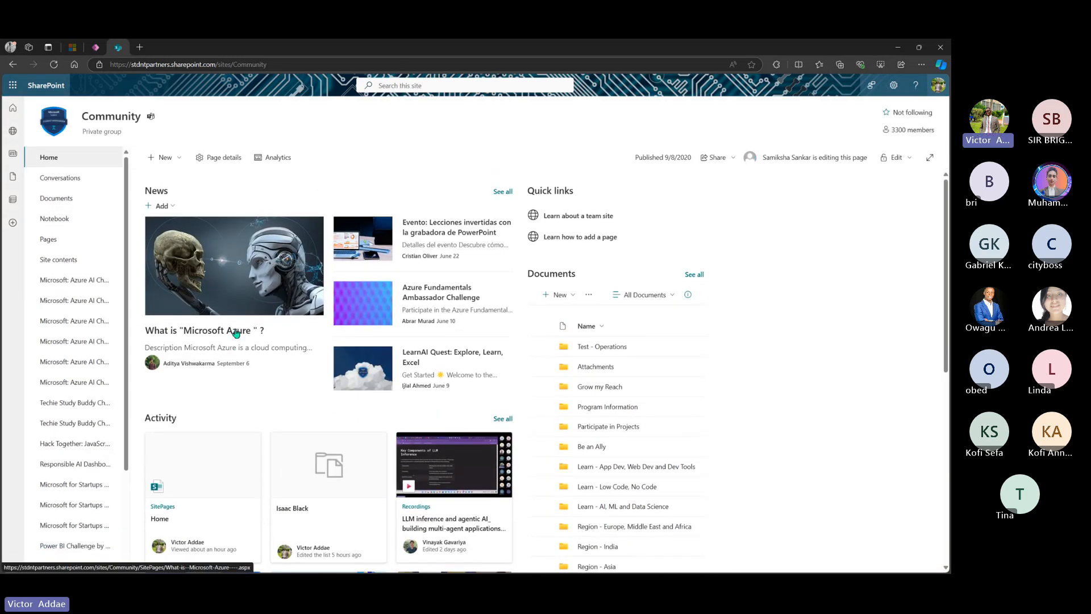
- Reopen the Community site and open the UserDetails95 list from My lists
click(13, 200)
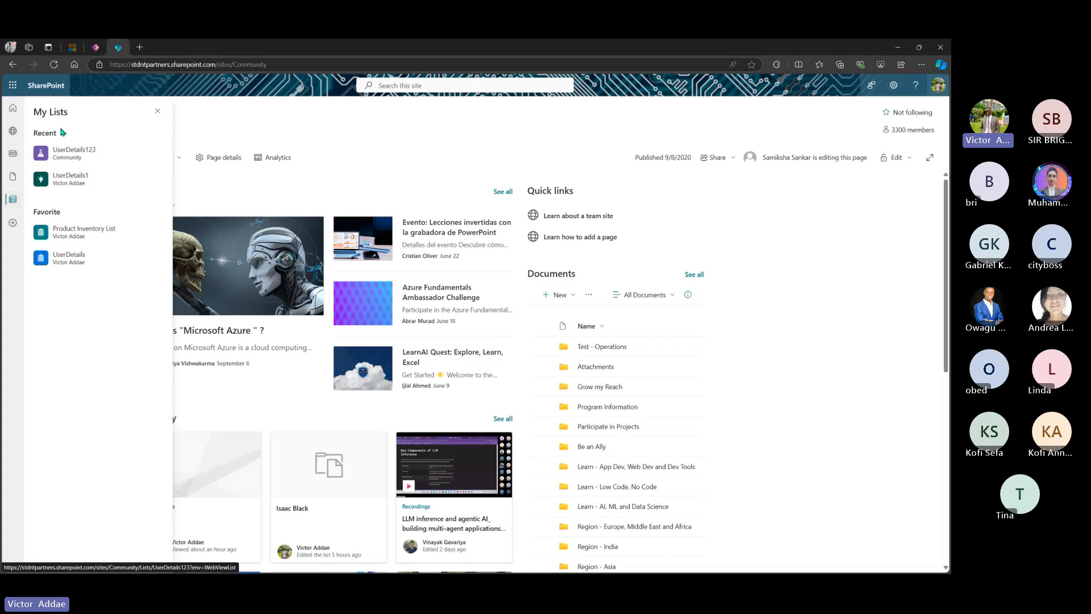
click(13, 64)
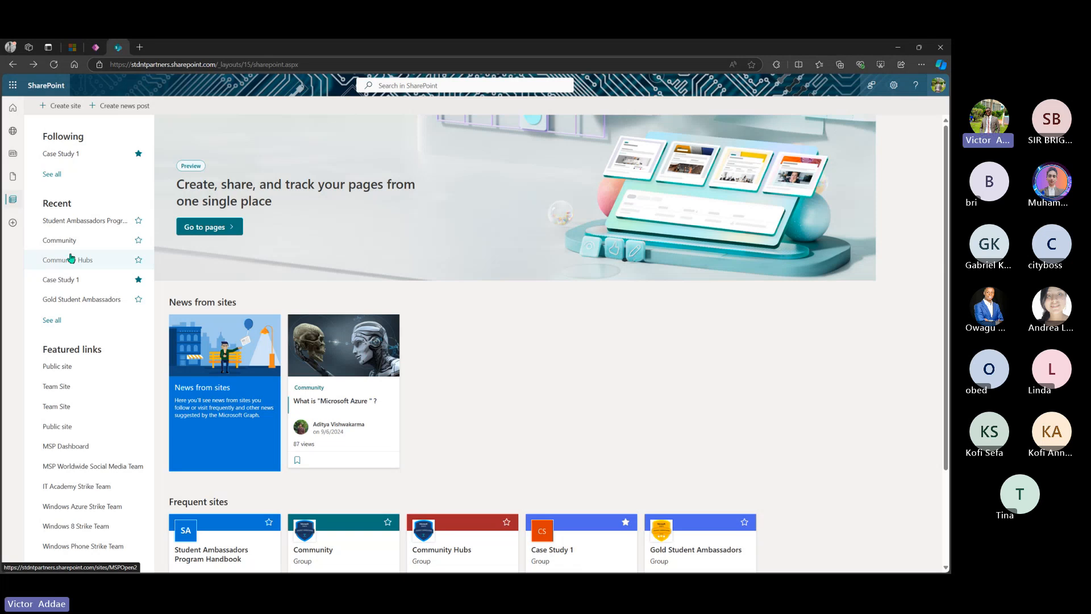
click(69, 242)
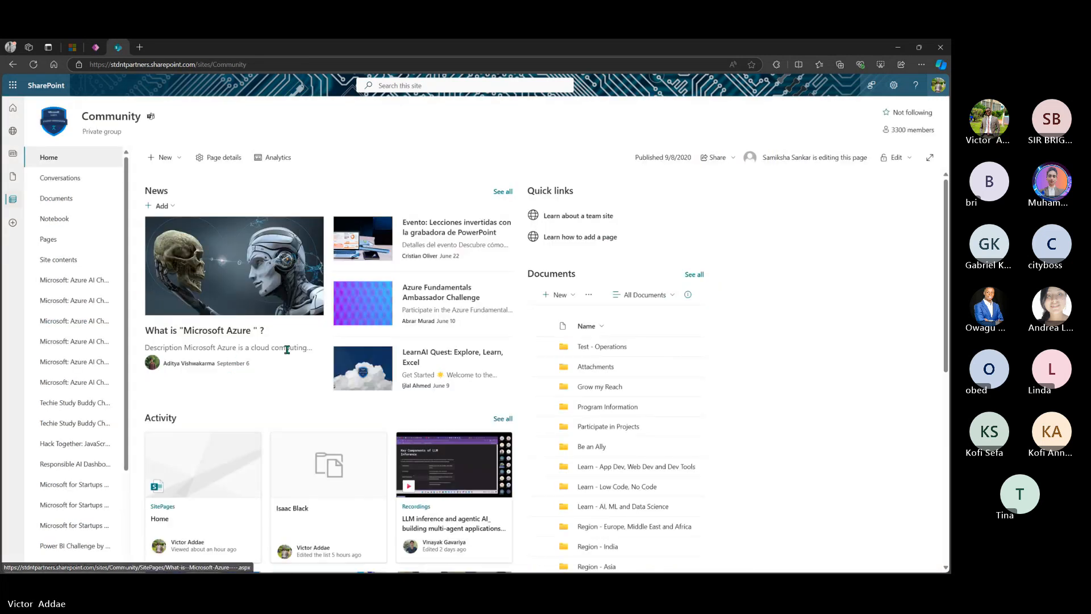
scroll(287, 349, down, 5)
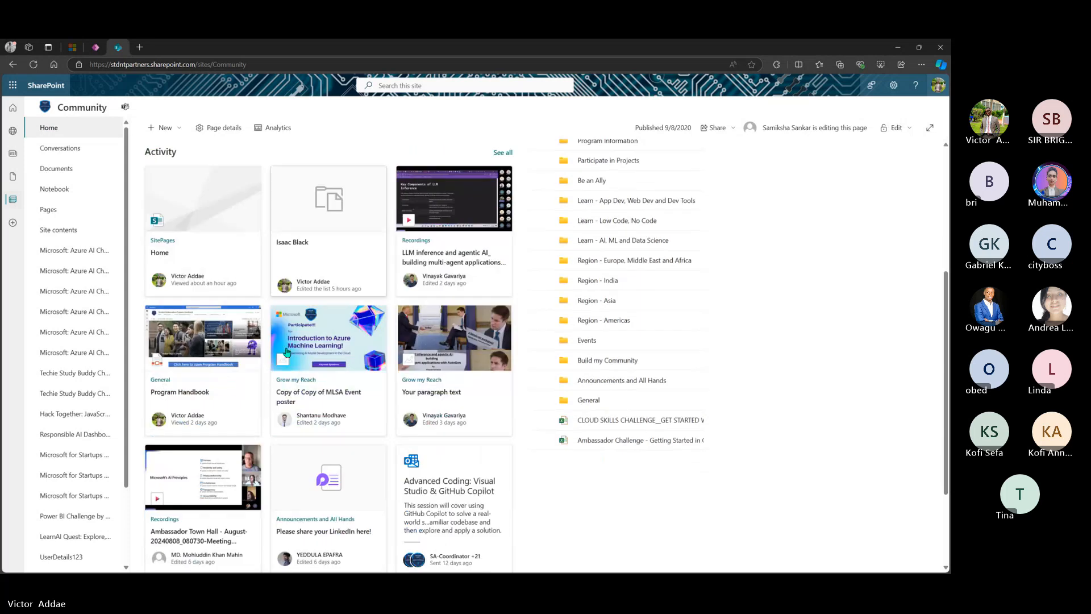
scroll(286, 352, up, 5)
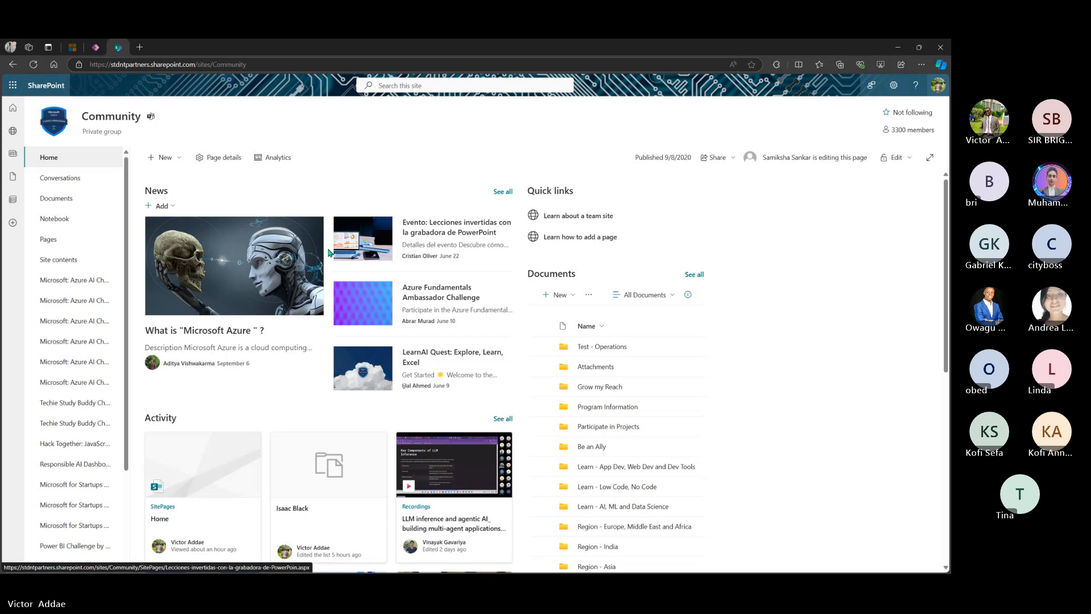
click(13, 201)
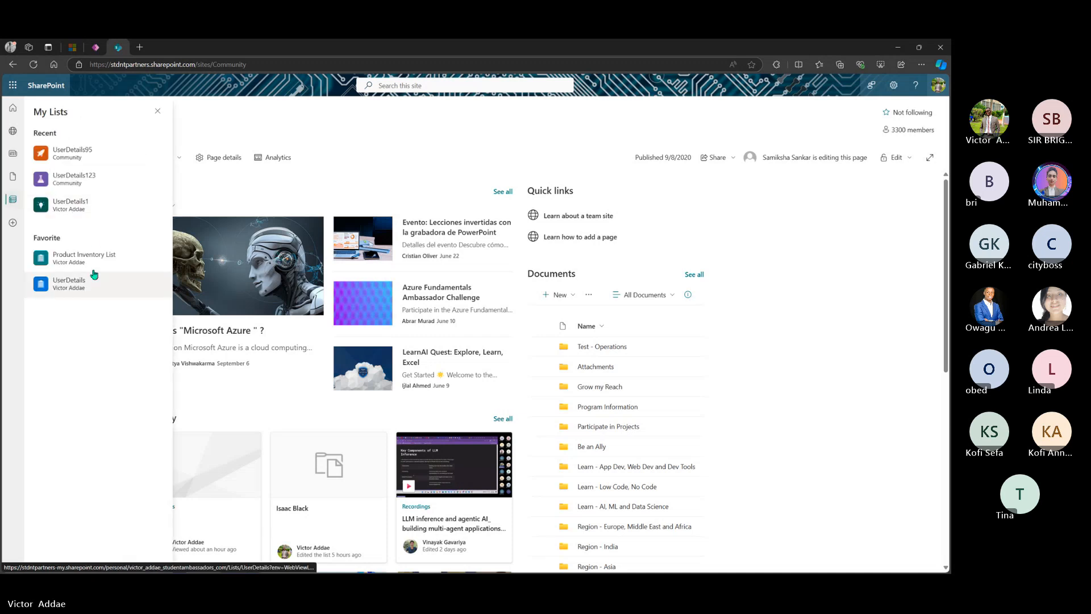
click(95, 162)
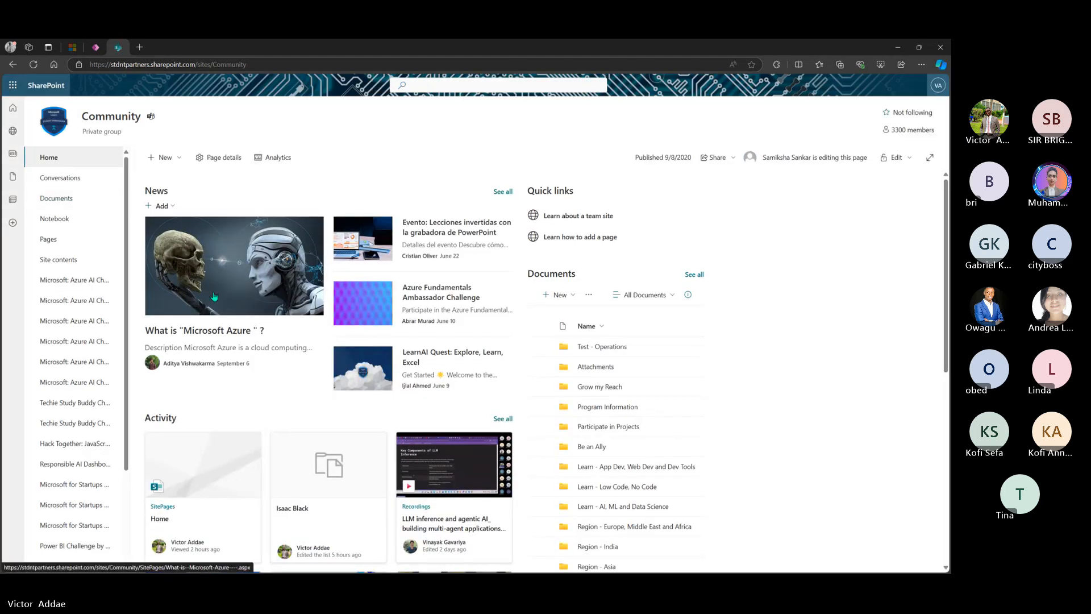
- Open UserDetails95, close the Name column menu, and start a new list item
click(17, 207)
click(84, 152)
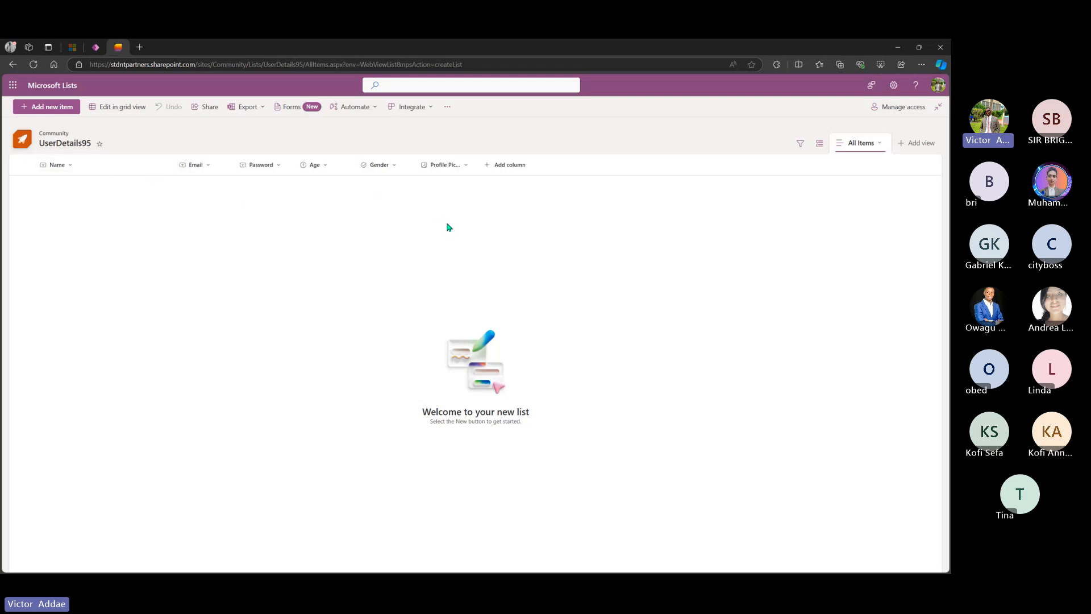
click(83, 167)
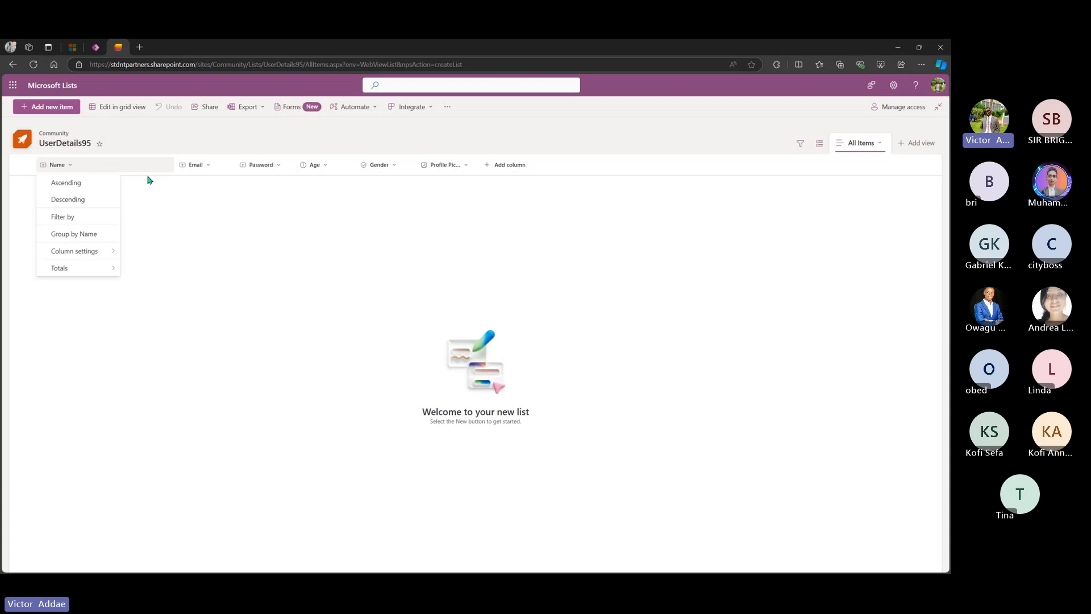
click(200, 226)
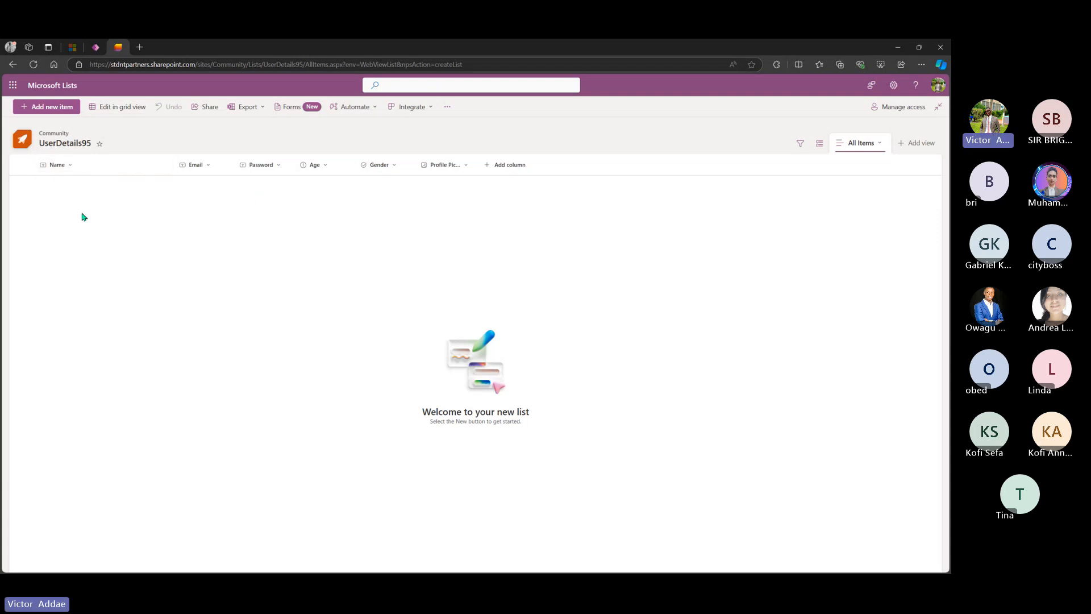
click(49, 107)
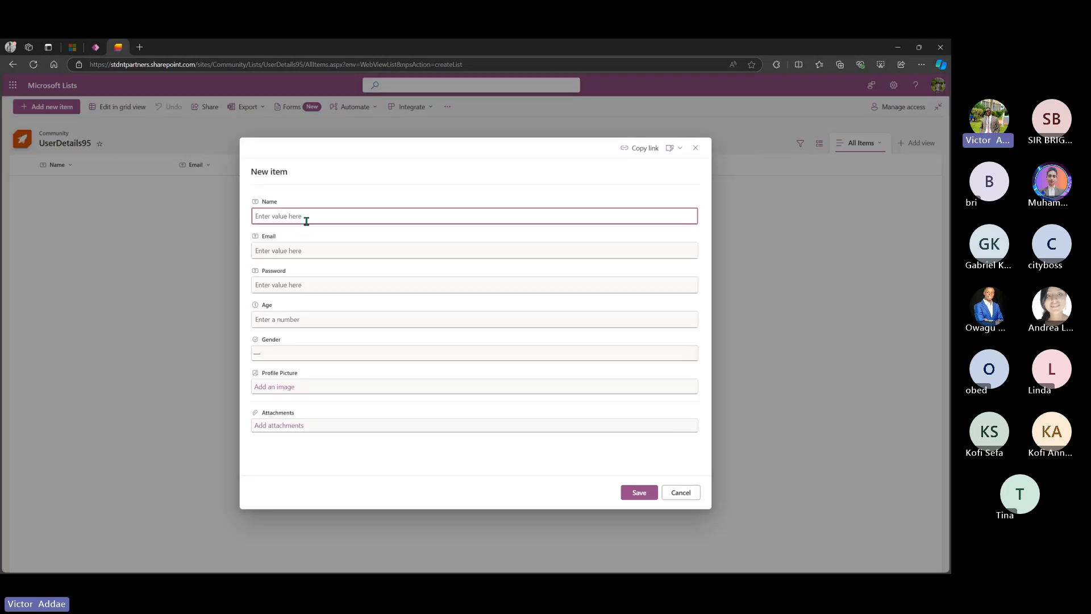
- Enter the new user's name, e-mail address, password and age 23
text(Black)
click(323, 251)
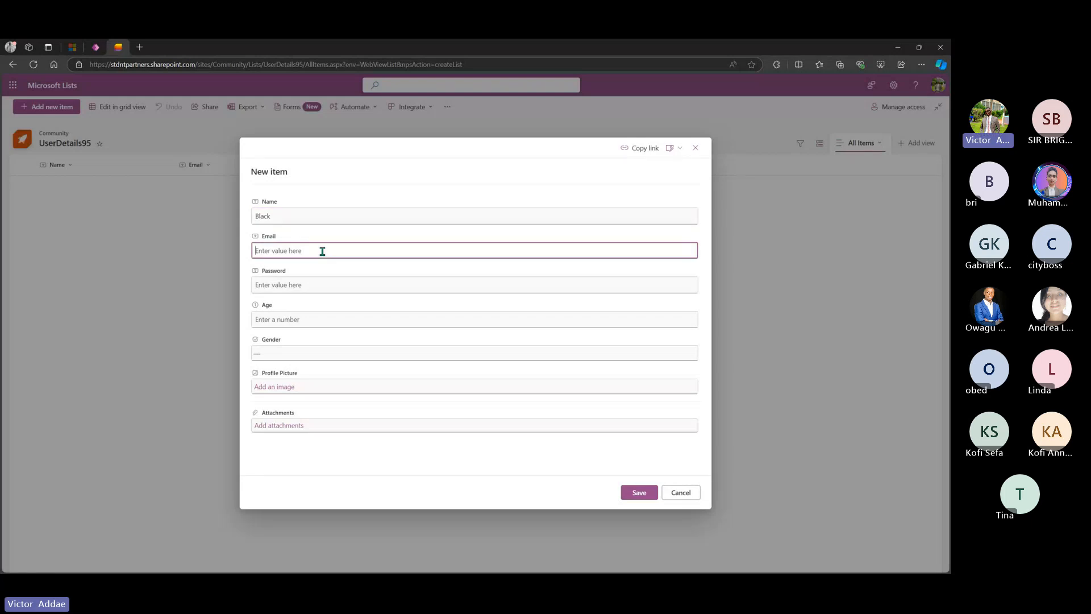
text(black@testmail.com)
click(327, 286)
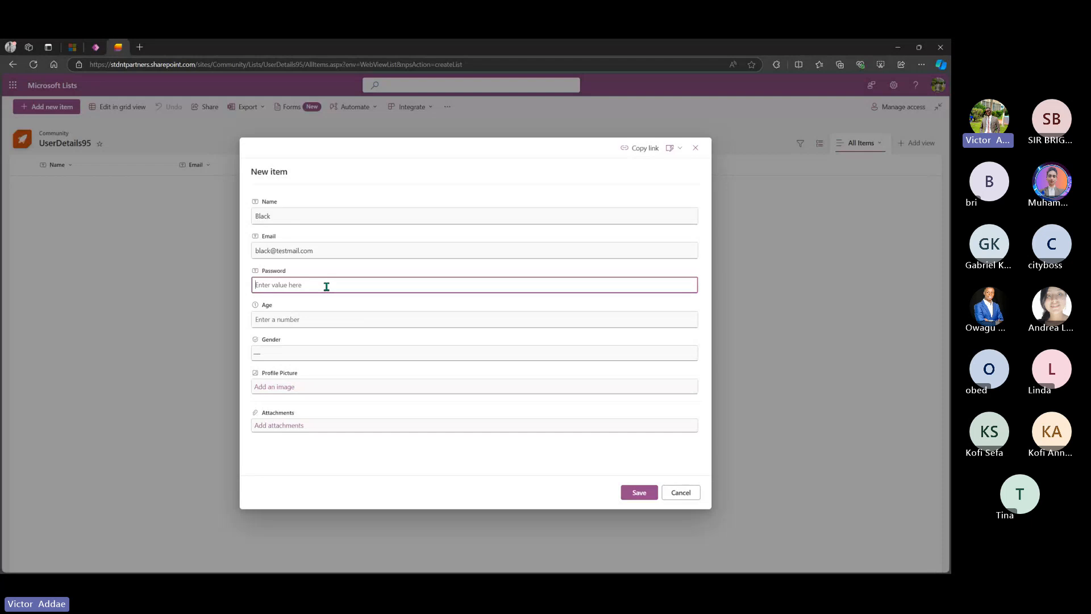
text(12345)
click(330, 323)
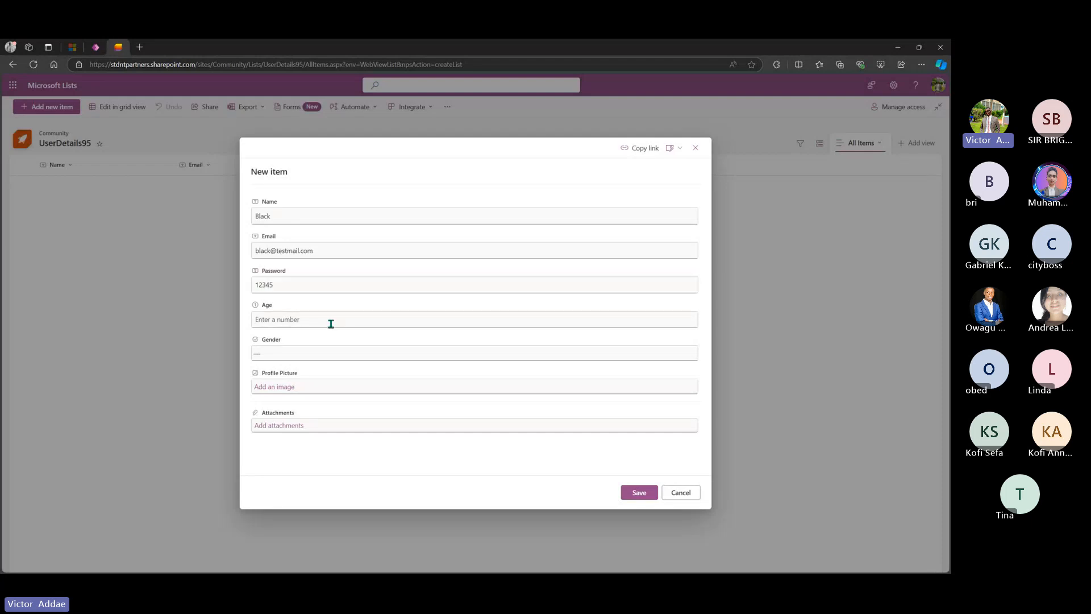
text(23)
- Set Gender to Male, attach a profile photo from Downloads, and save the item
click(330, 355)
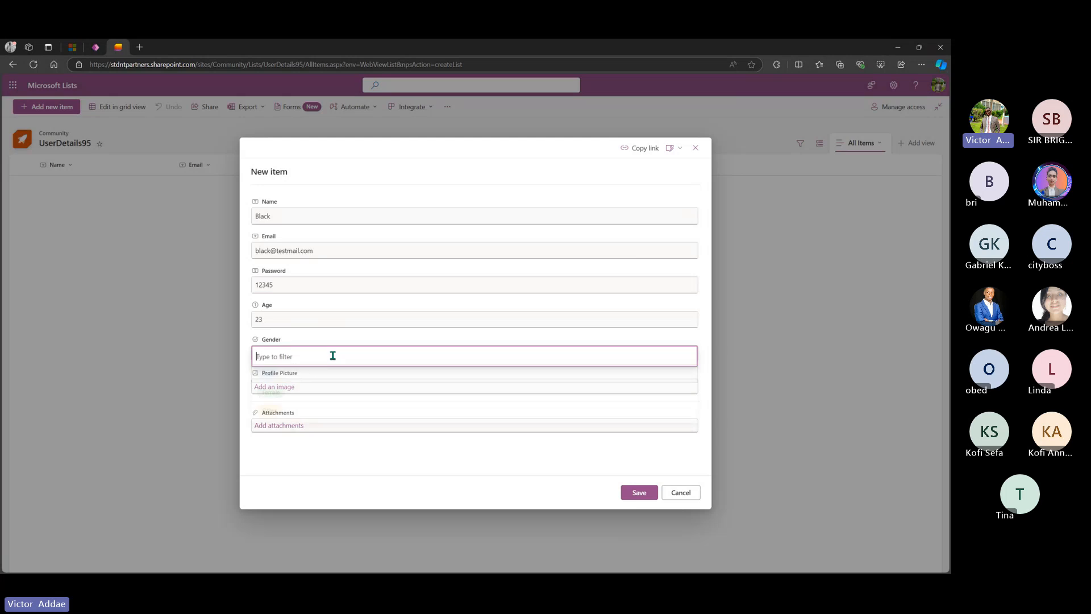
click(323, 382)
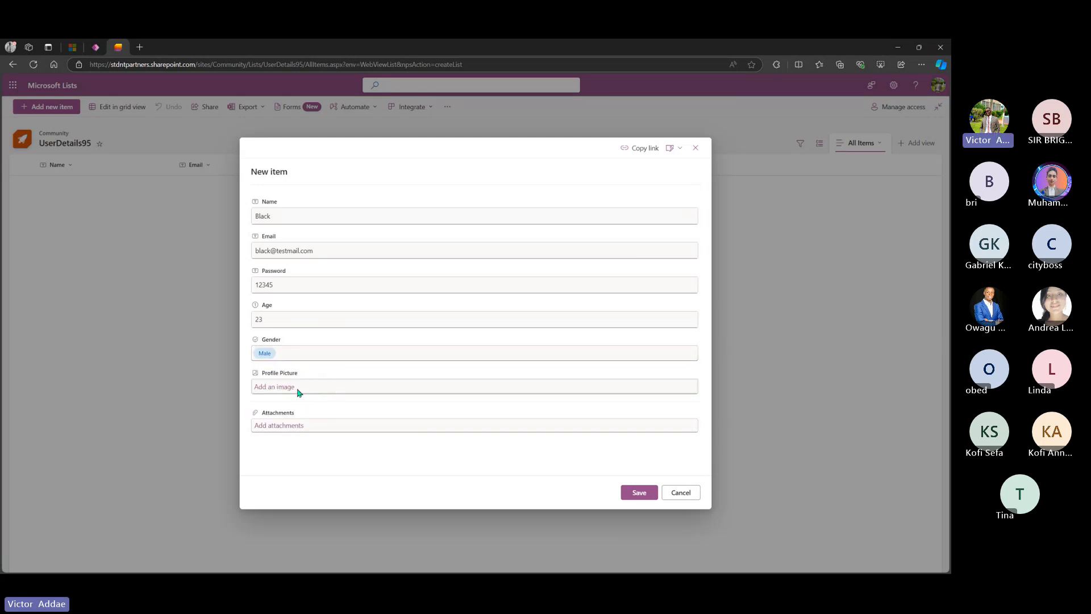
click(279, 388)
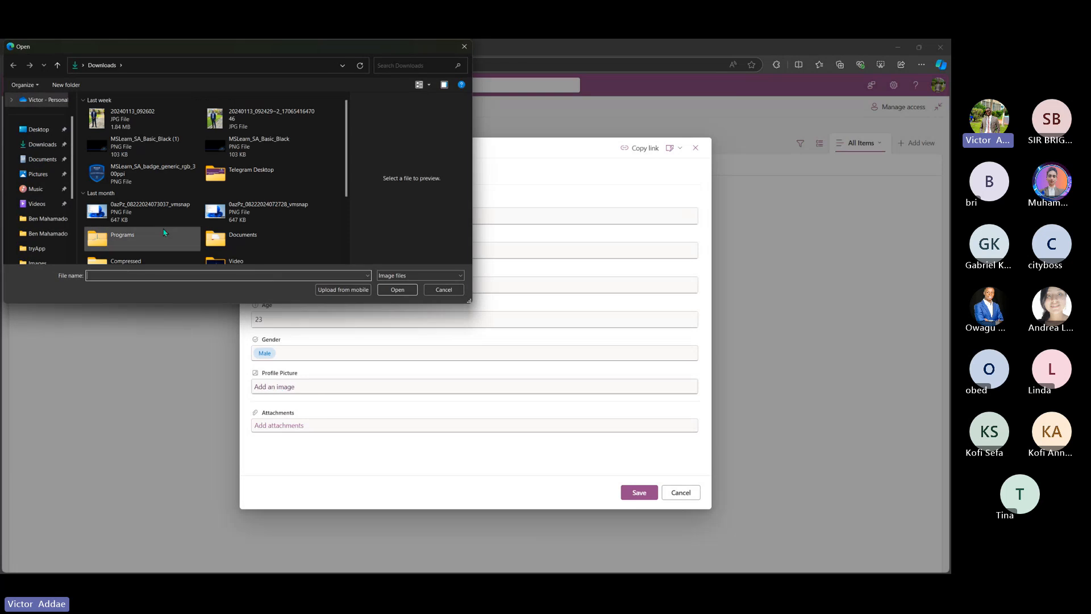
click(217, 128)
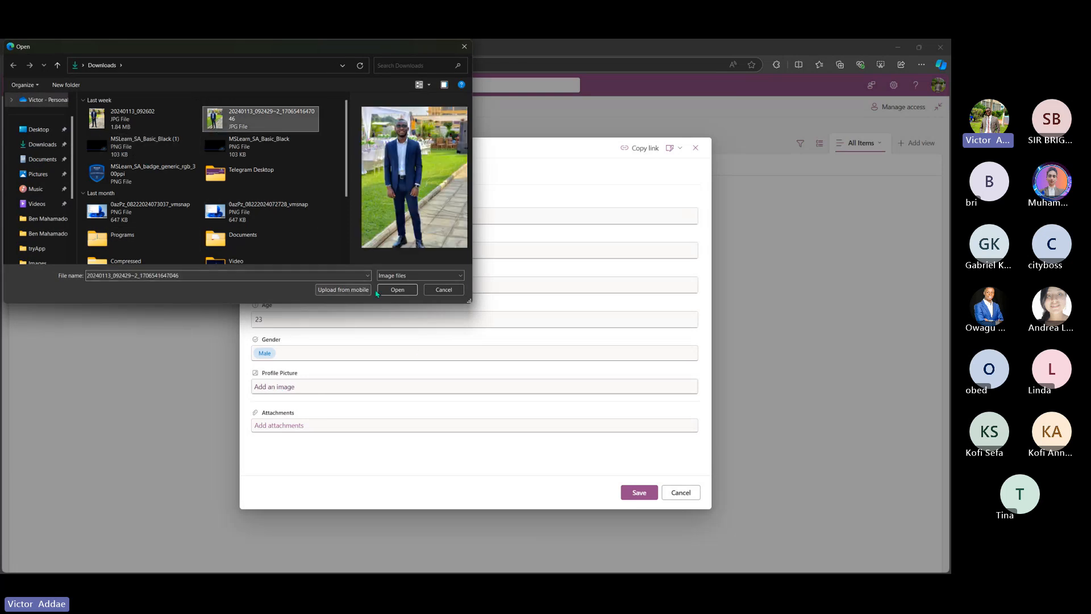
click(397, 289)
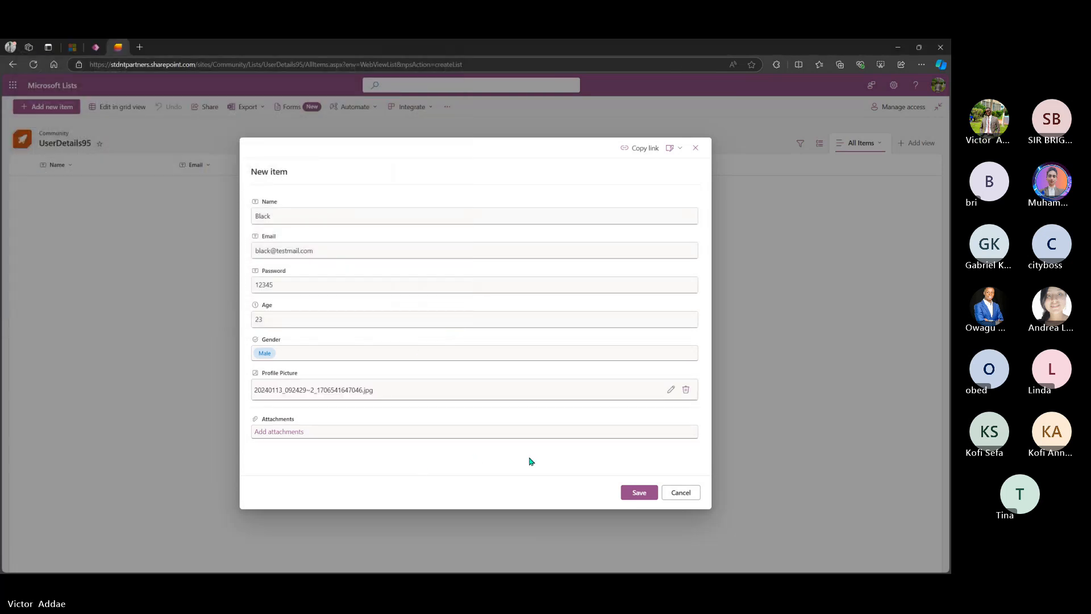
click(644, 494)
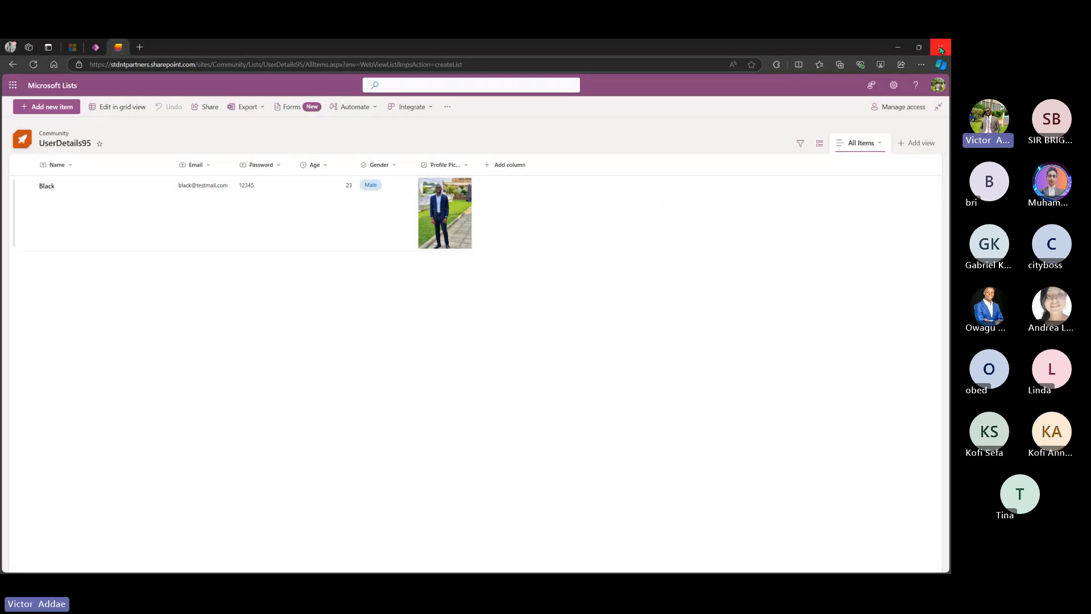
- Preview the app from LoginScreen and log in with the new user's e-mail and password
click(96, 47)
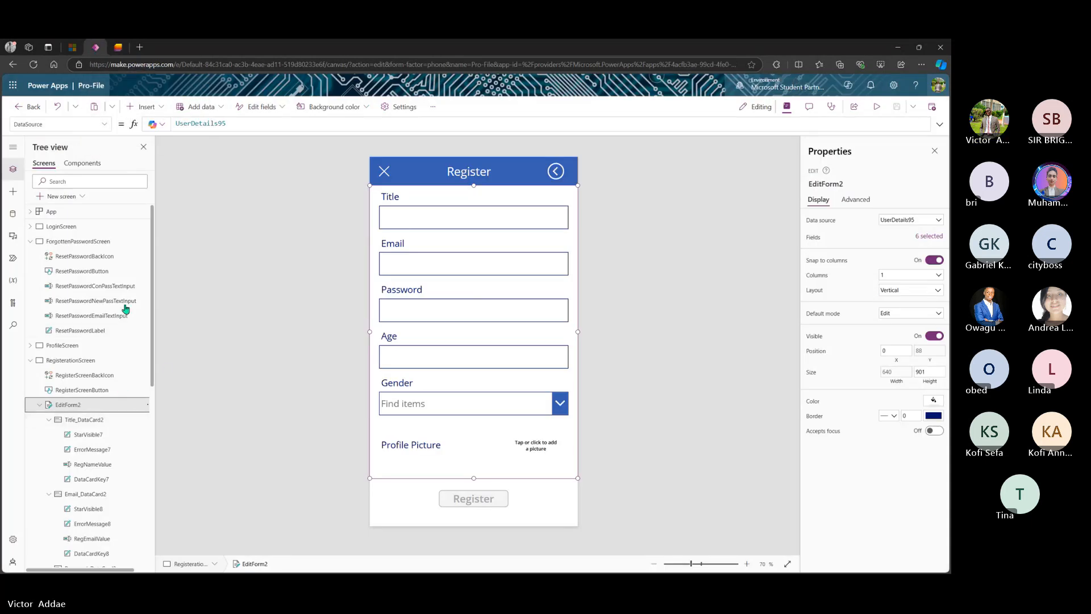
click(73, 227)
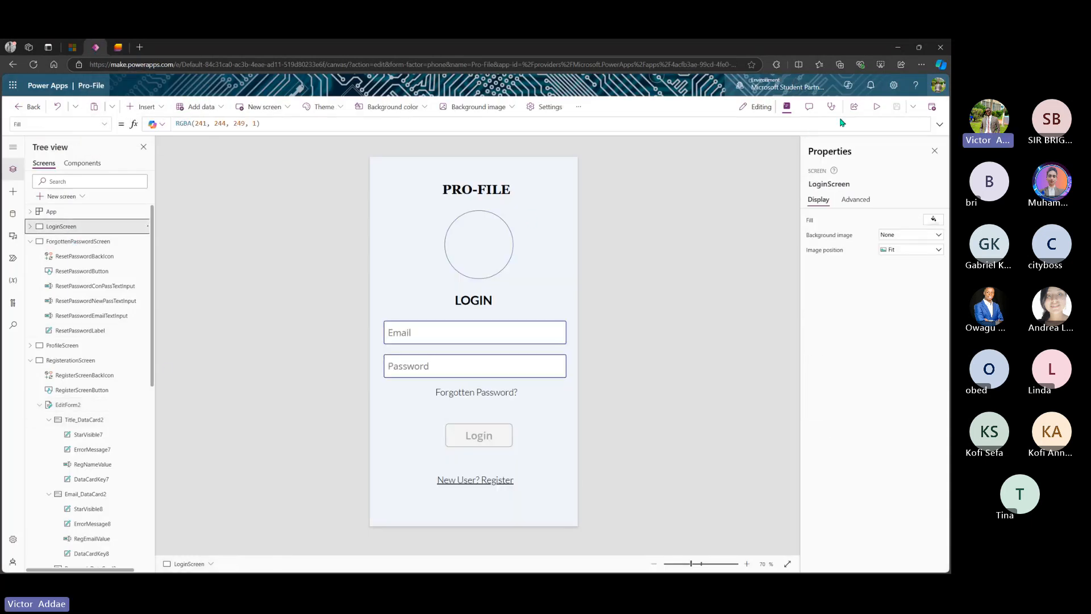
click(877, 106)
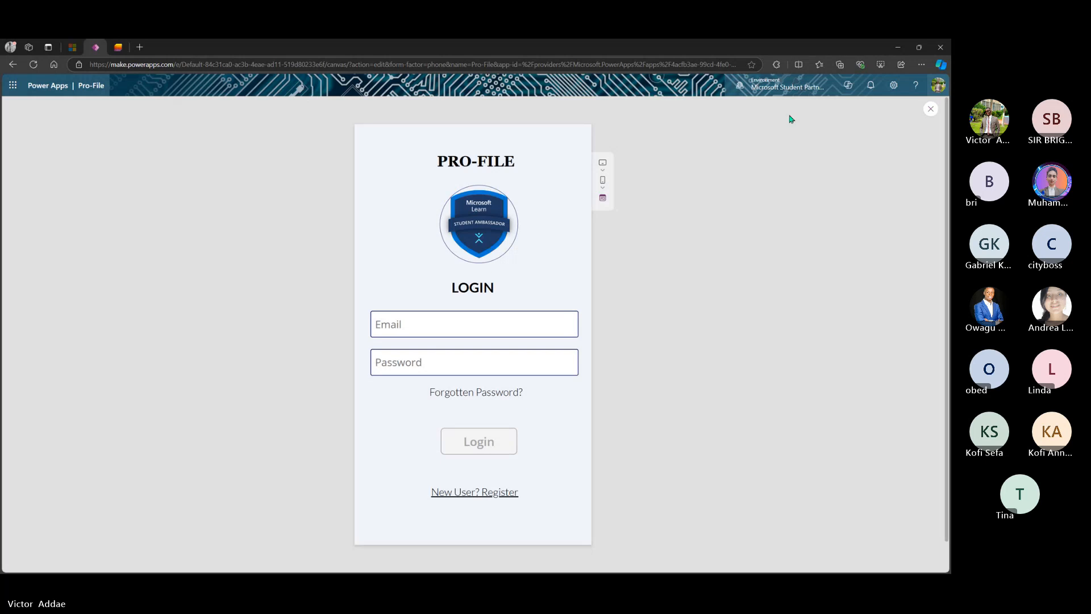
click(518, 321)
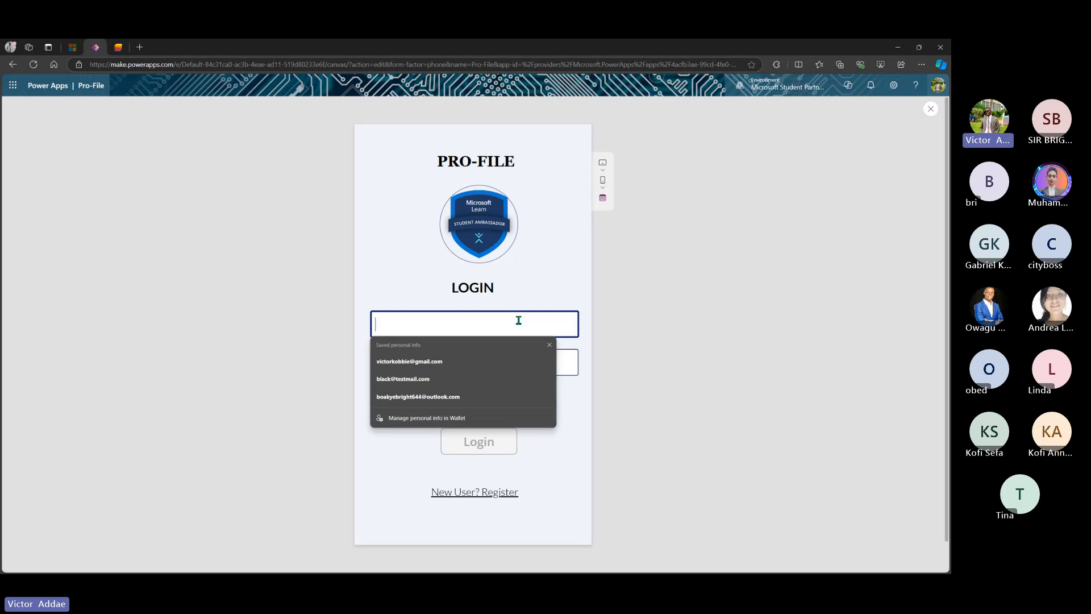
click(400, 378)
click(426, 359)
text(12)
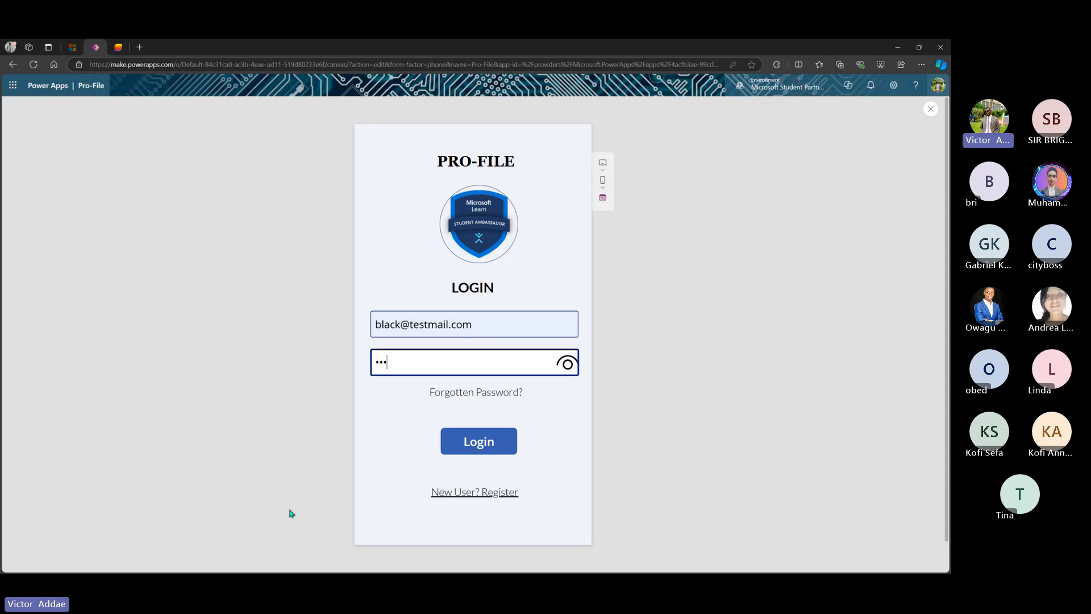
click(488, 445)
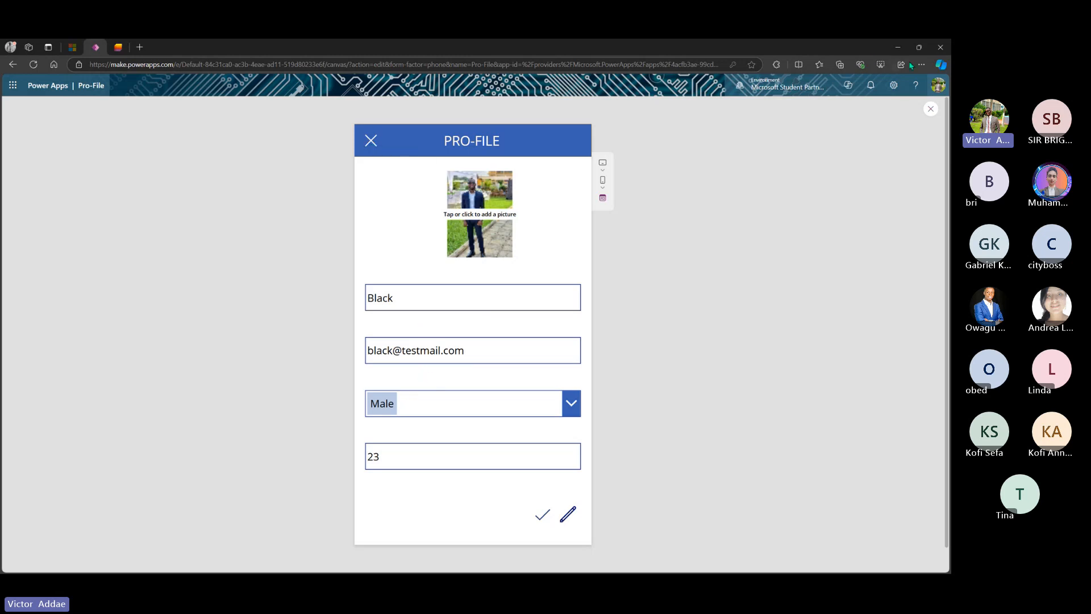
- Exit the preview and set ProfileScreen's EditForm1 Default mode to View
click(928, 109)
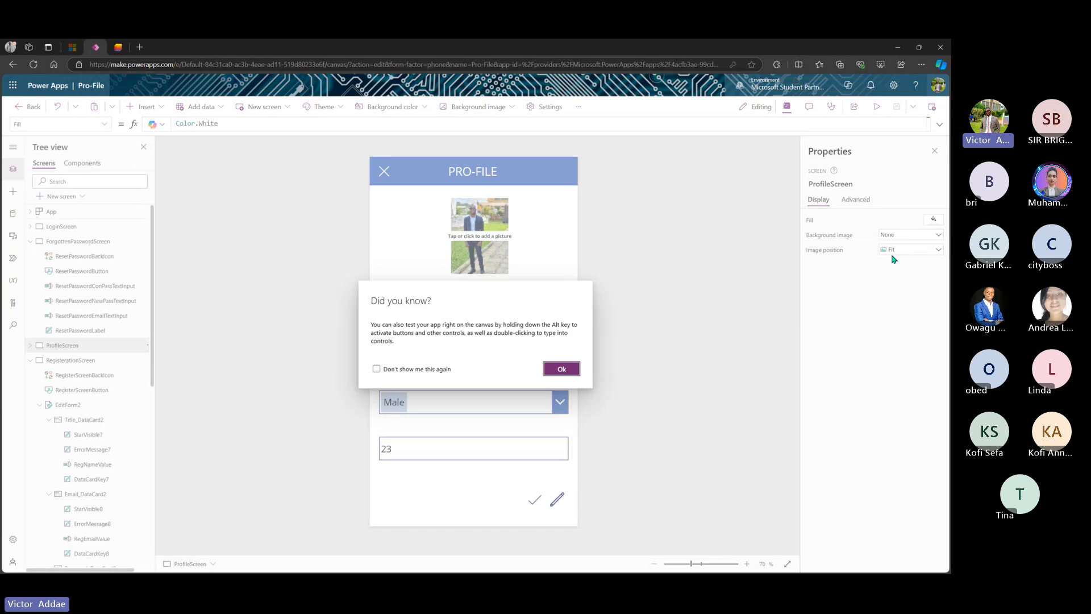
click(561, 368)
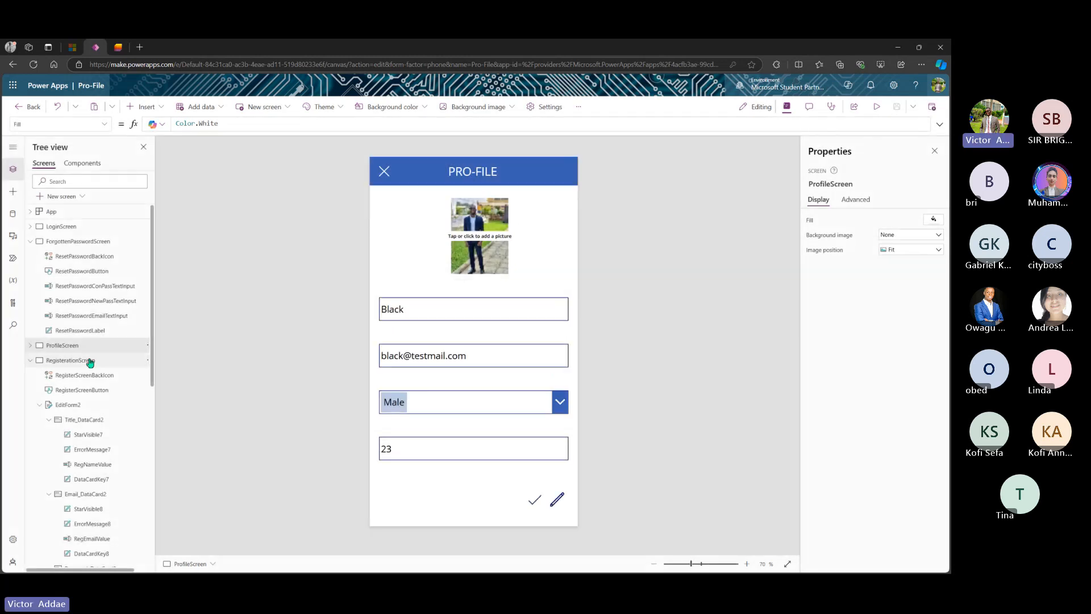
click(81, 406)
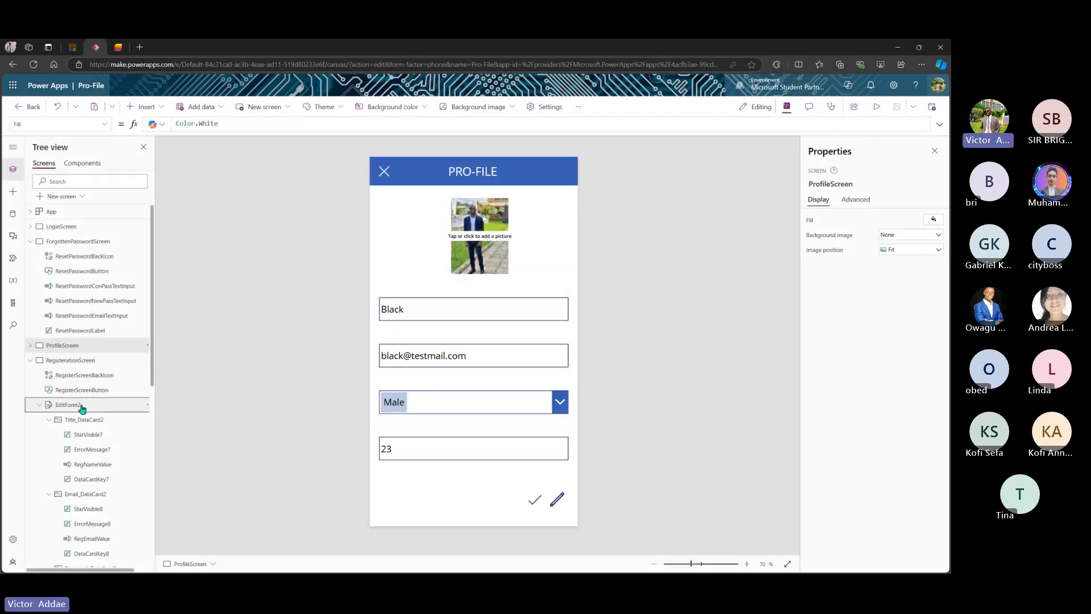
click(31, 346)
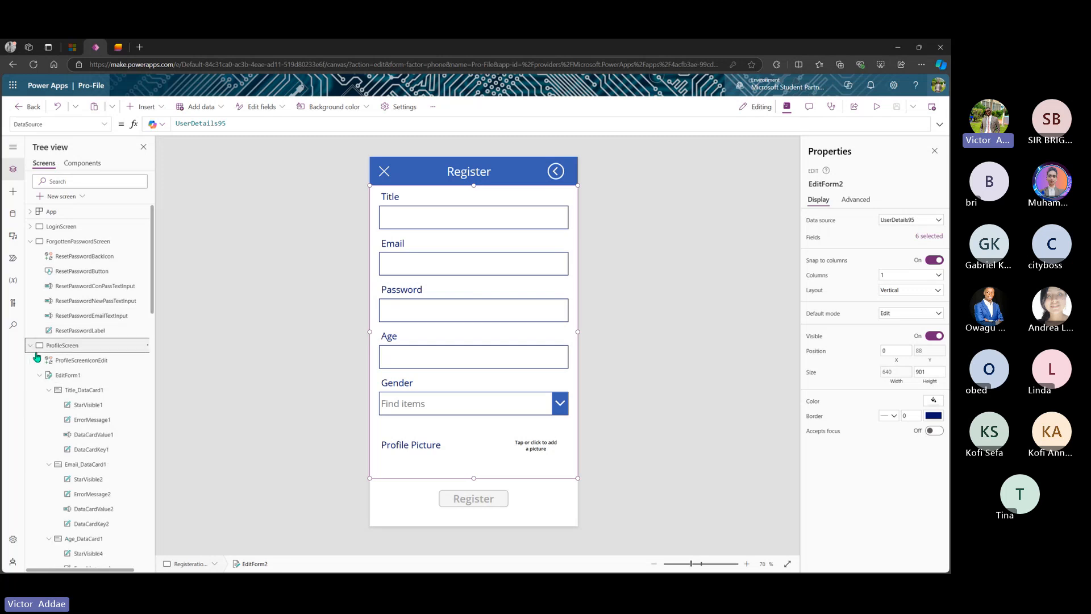
click(75, 376)
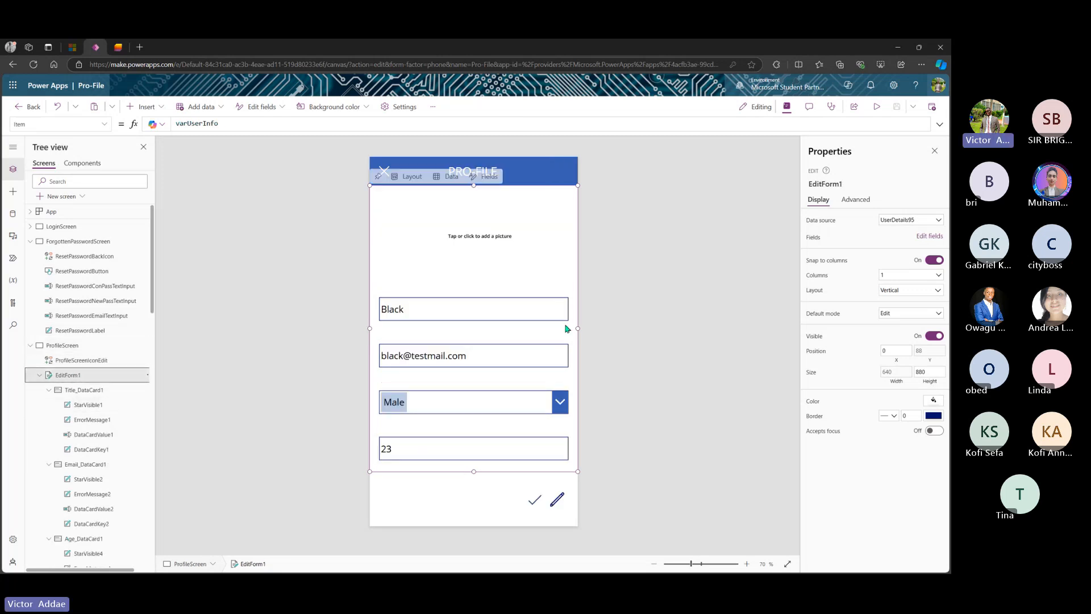
click(921, 316)
click(910, 343)
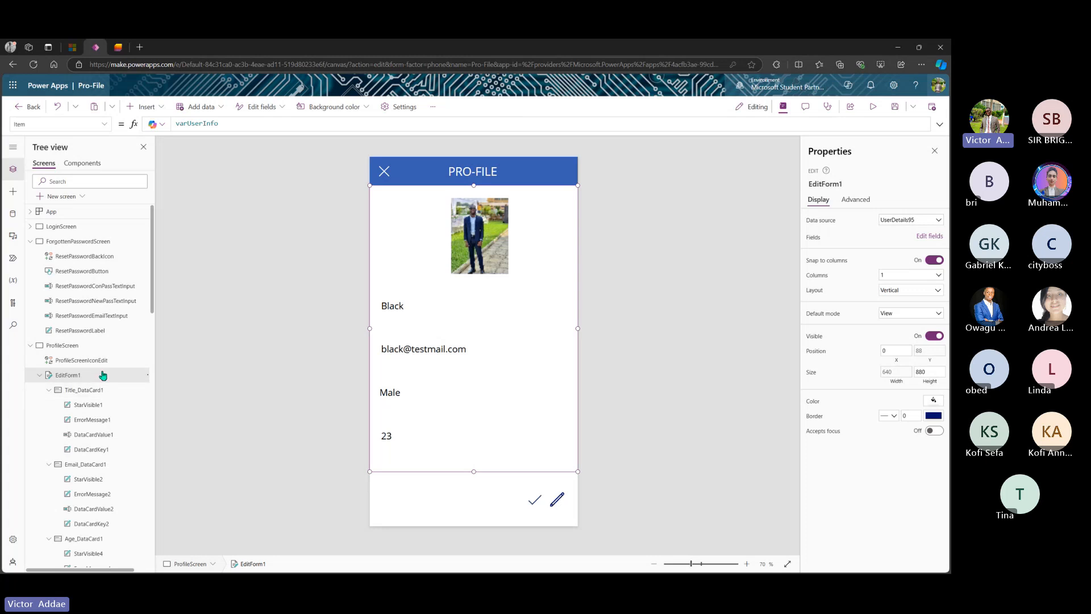
- Collapse EditForm1 and select the registration form EditForm2
scroll(90, 483, down, 1)
scroll(91, 483, down, 3)
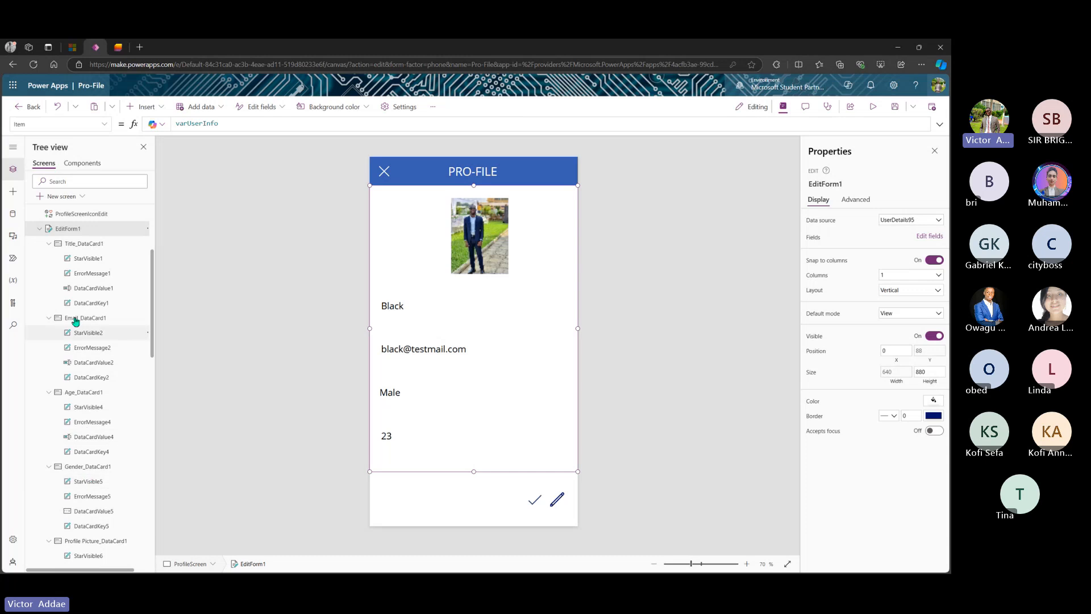
click(39, 229)
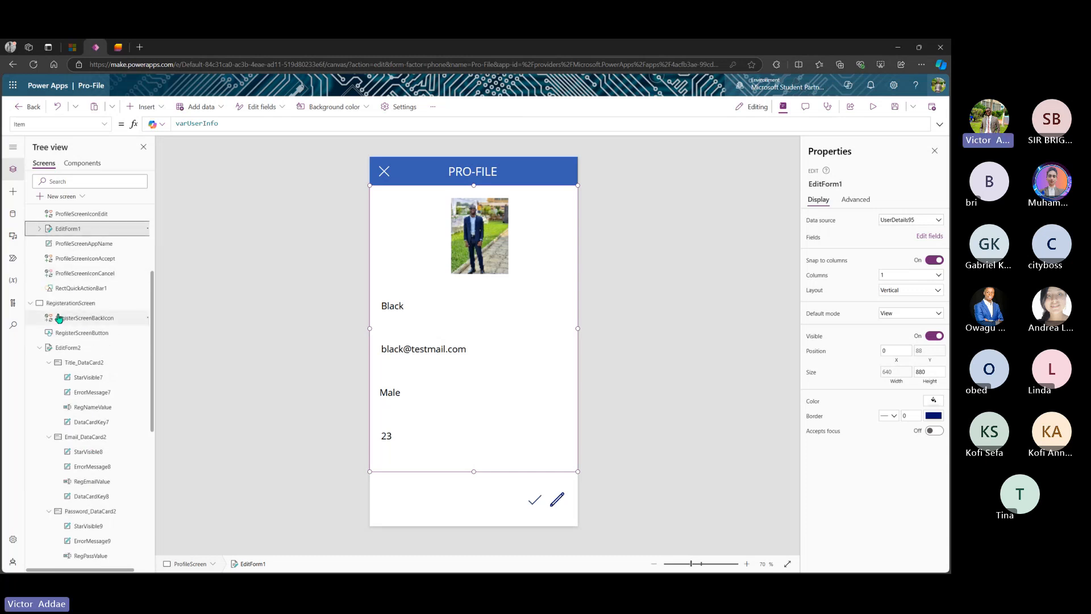
click(77, 347)
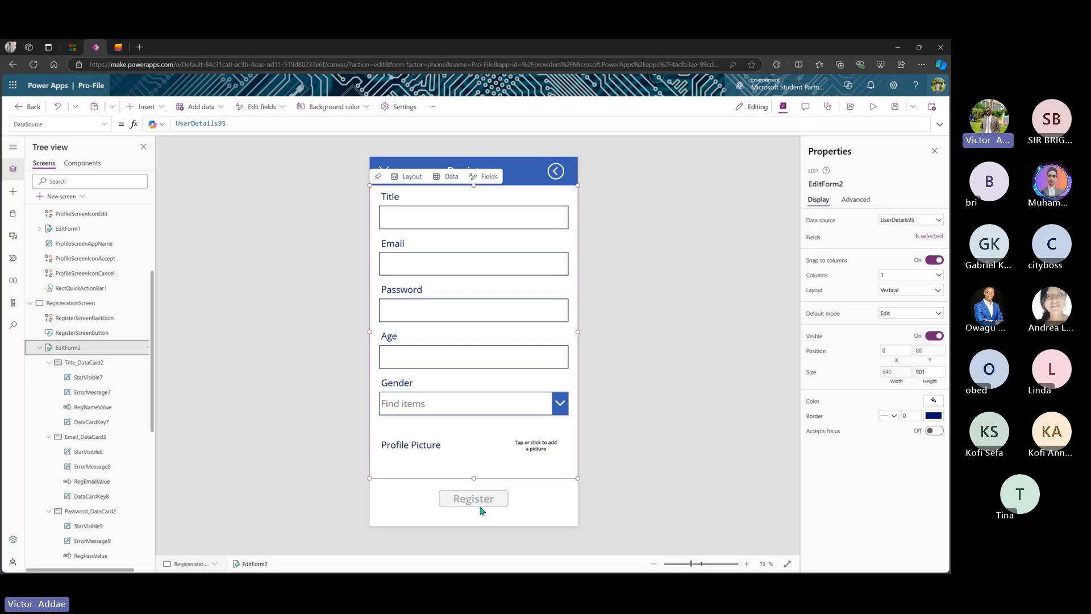
- Browse the form's property list, then move through RegisterationScreen and ProfileScreen to LoginScreen
click(101, 126)
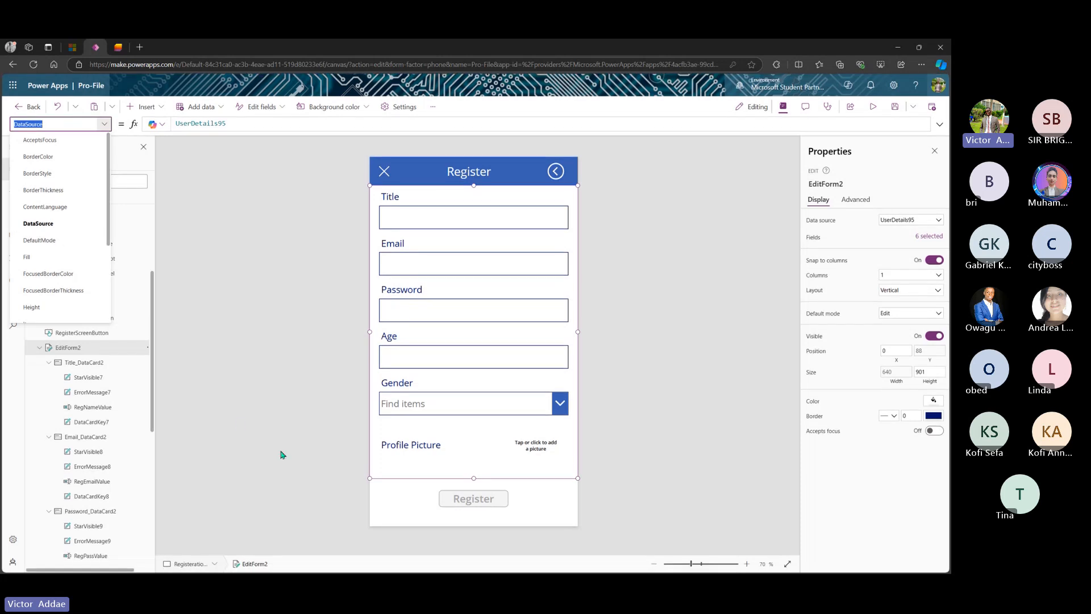
scroll(52, 222, down, 2)
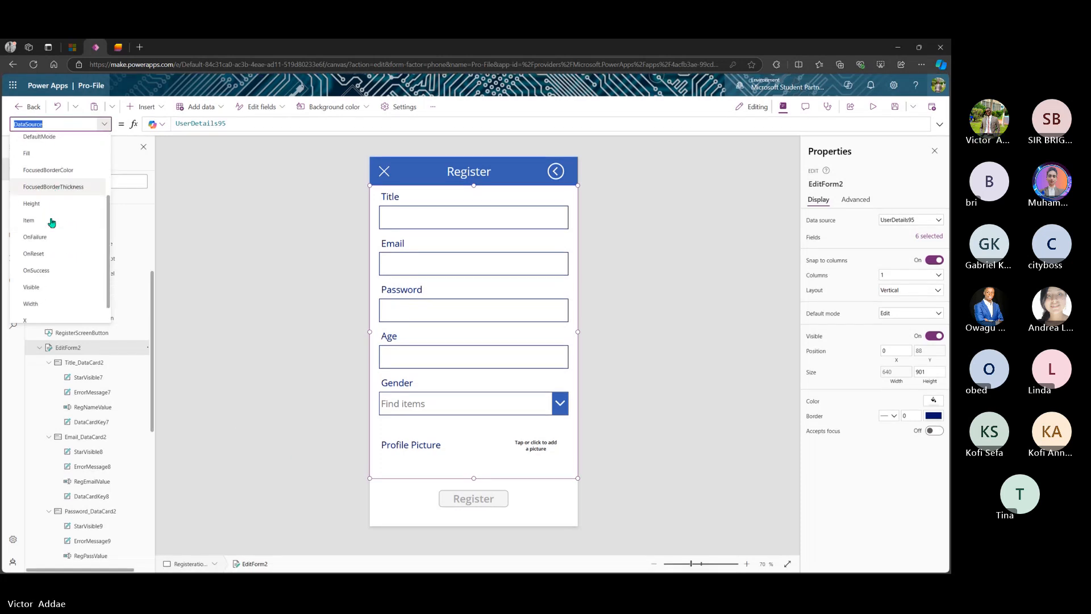
scroll(51, 222, down, 1)
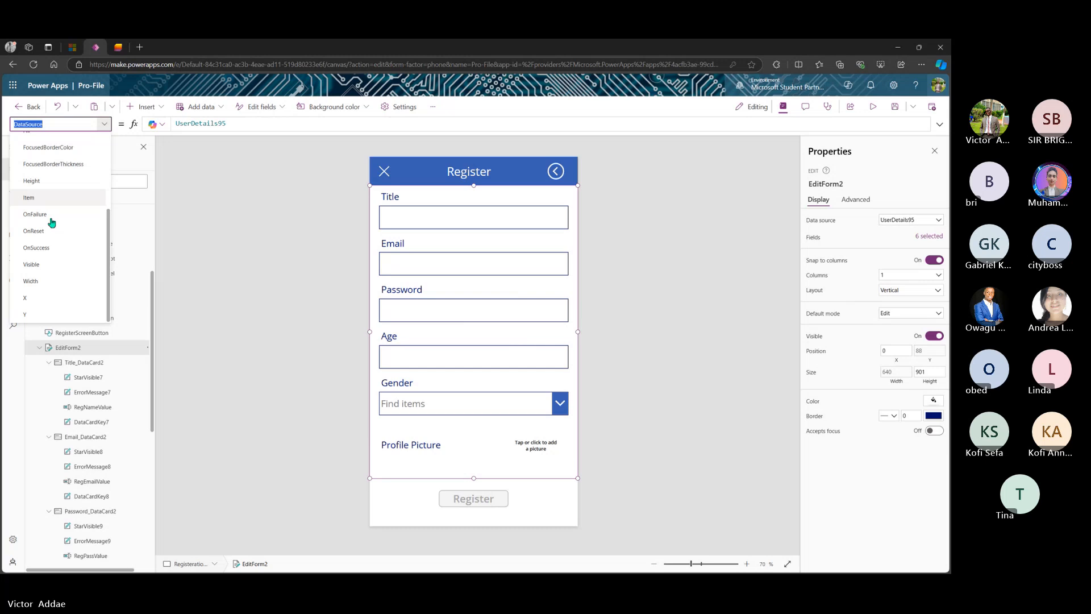
scroll(52, 223, up, 3)
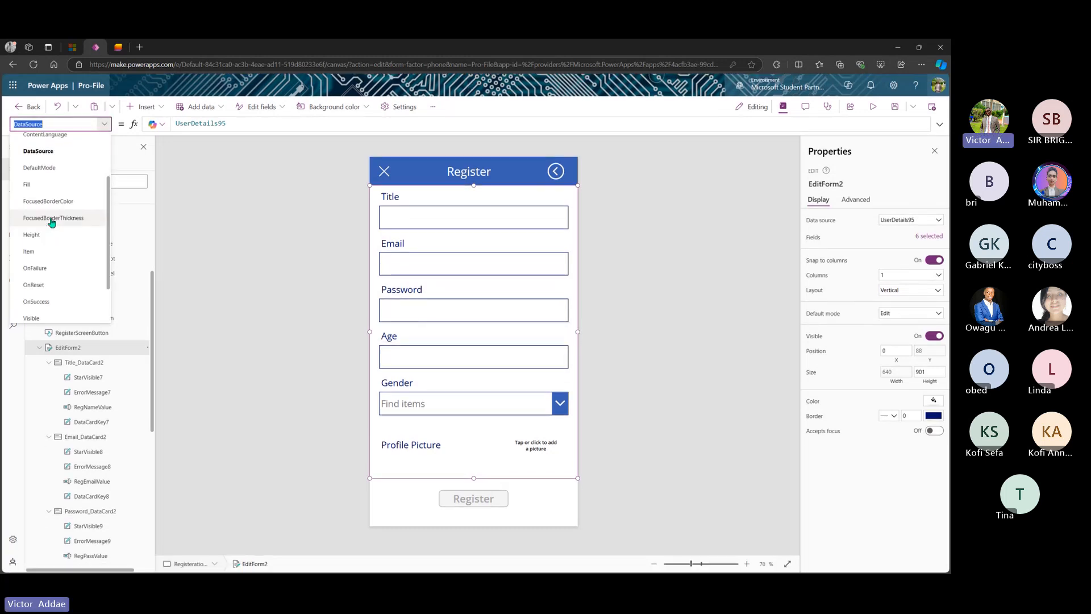
scroll(51, 222, down, 3)
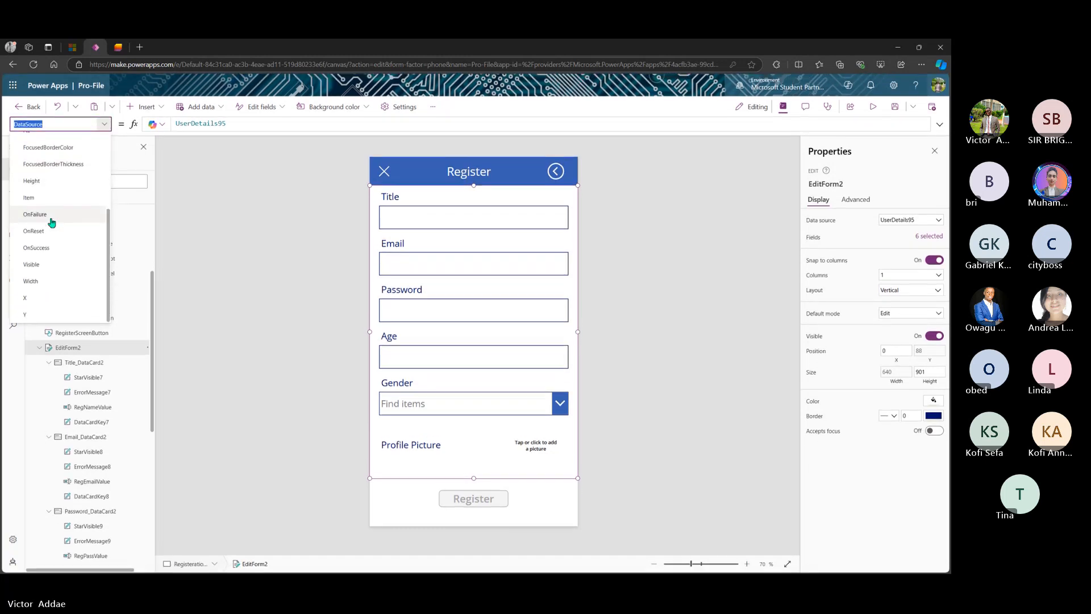
scroll(52, 222, up, 1)
click(263, 254)
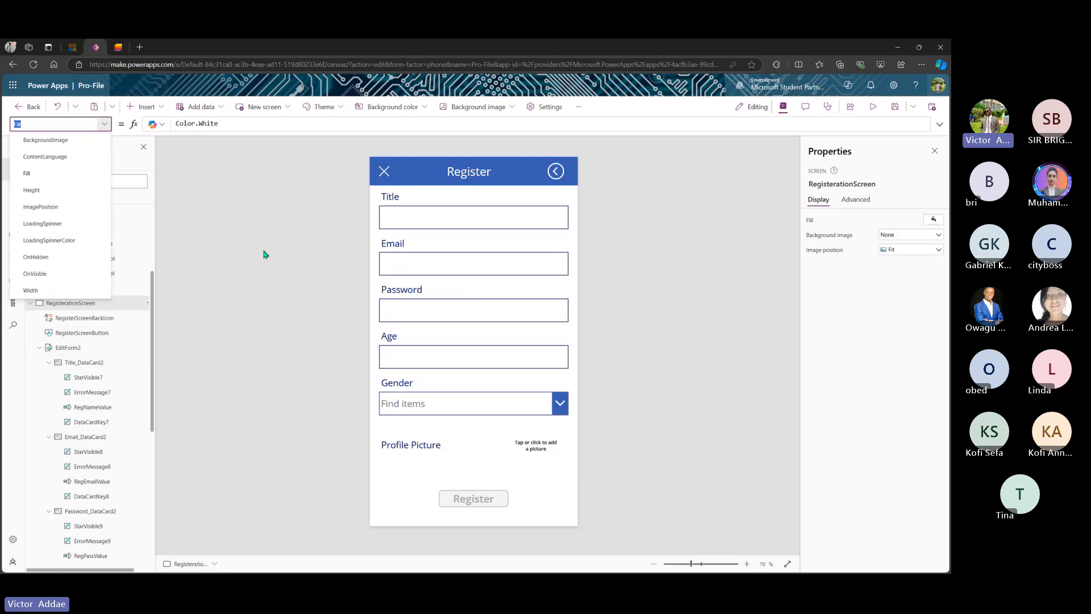
click(137, 257)
scroll(100, 249, up, 3)
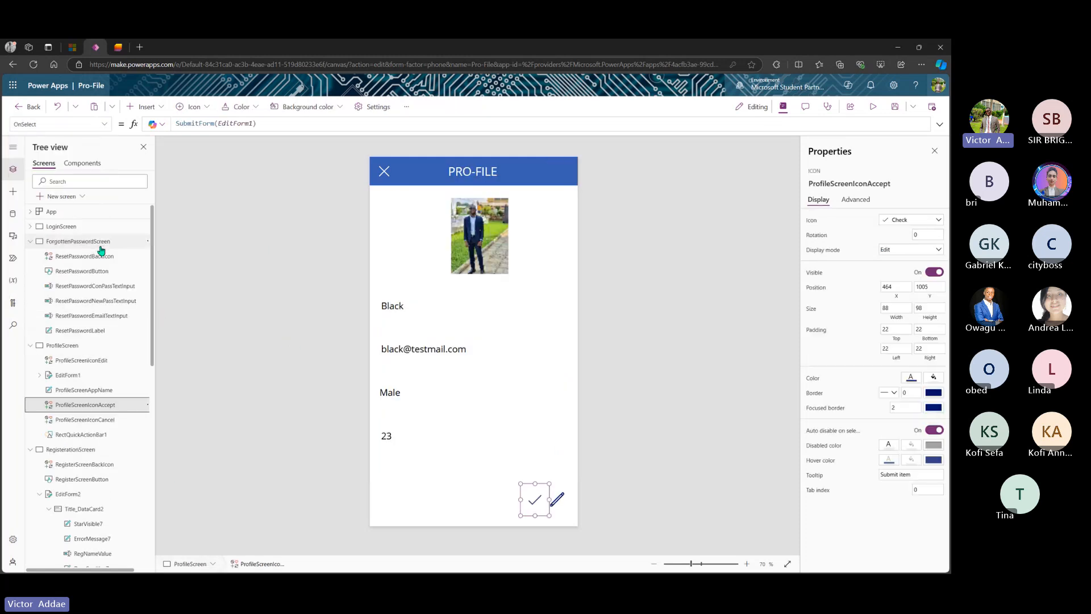
click(87, 227)
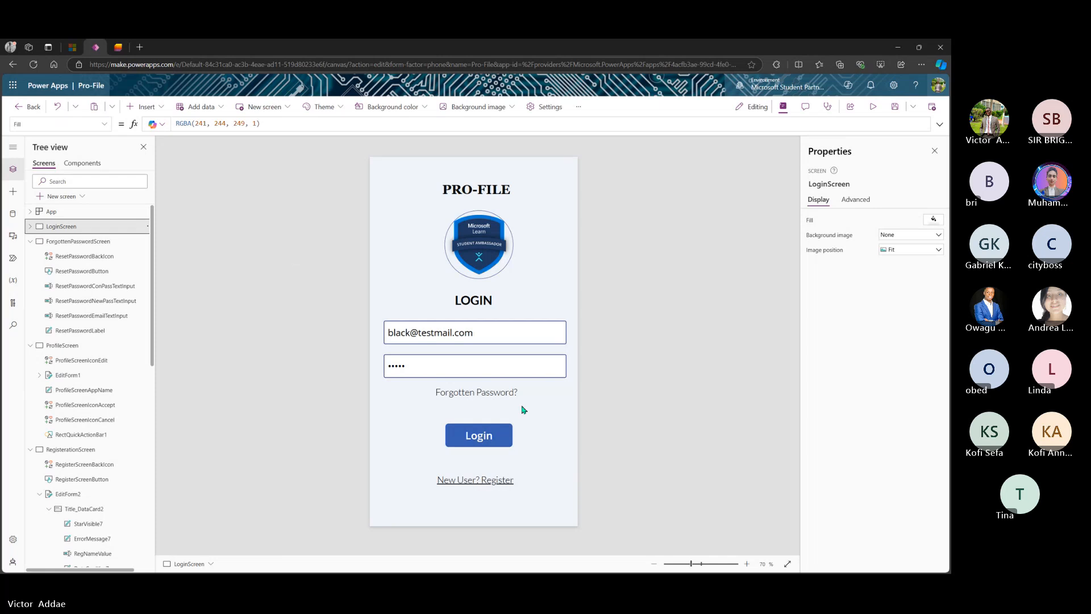
- Preview from LoginScreen, log in, check the PRO-FILE details, then return to the editor
click(874, 108)
click(485, 443)
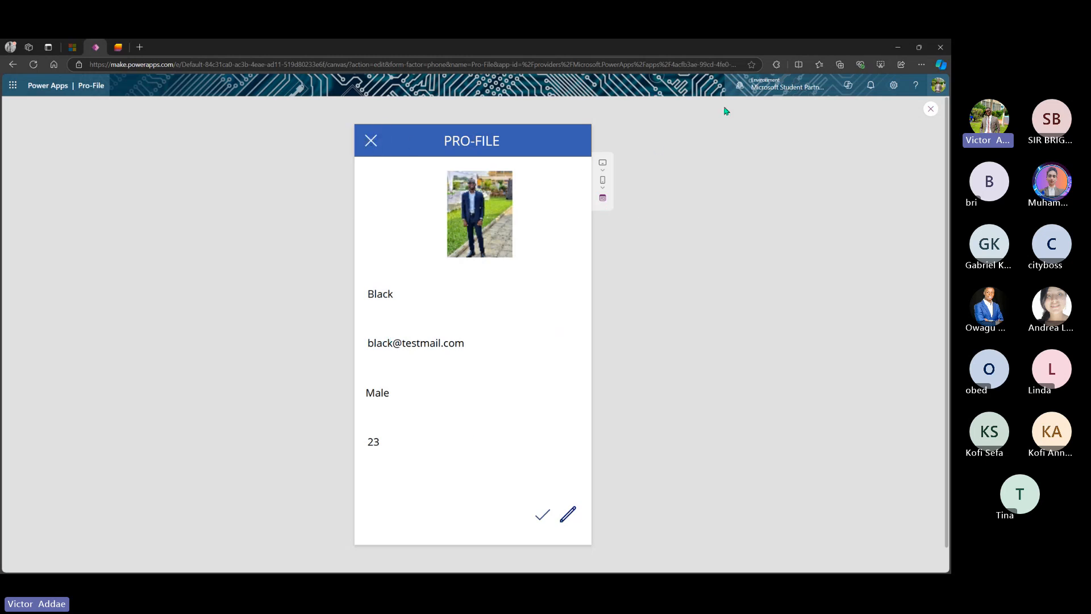
click(930, 110)
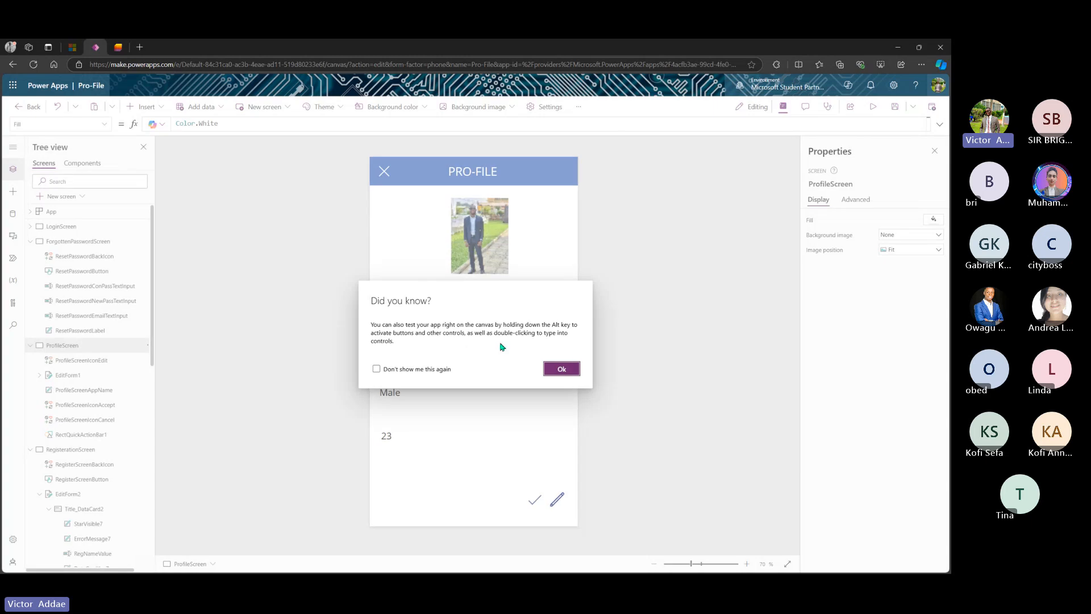
click(561, 366)
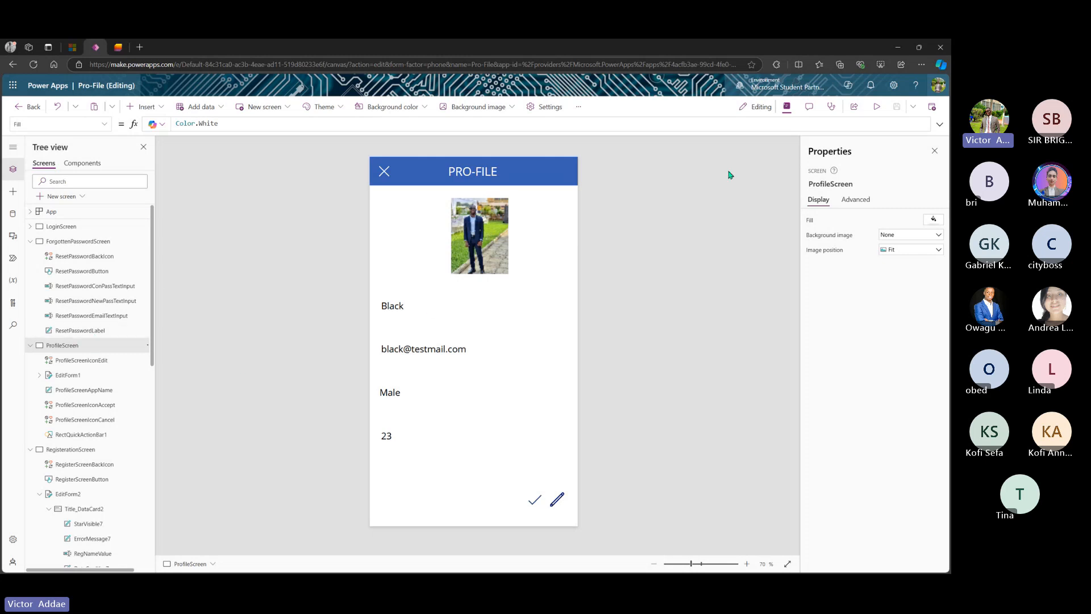
- Select the Register button on RegisterationScreen and enlarge the formula bar to show its full DisplayMode formula
click(68, 229)
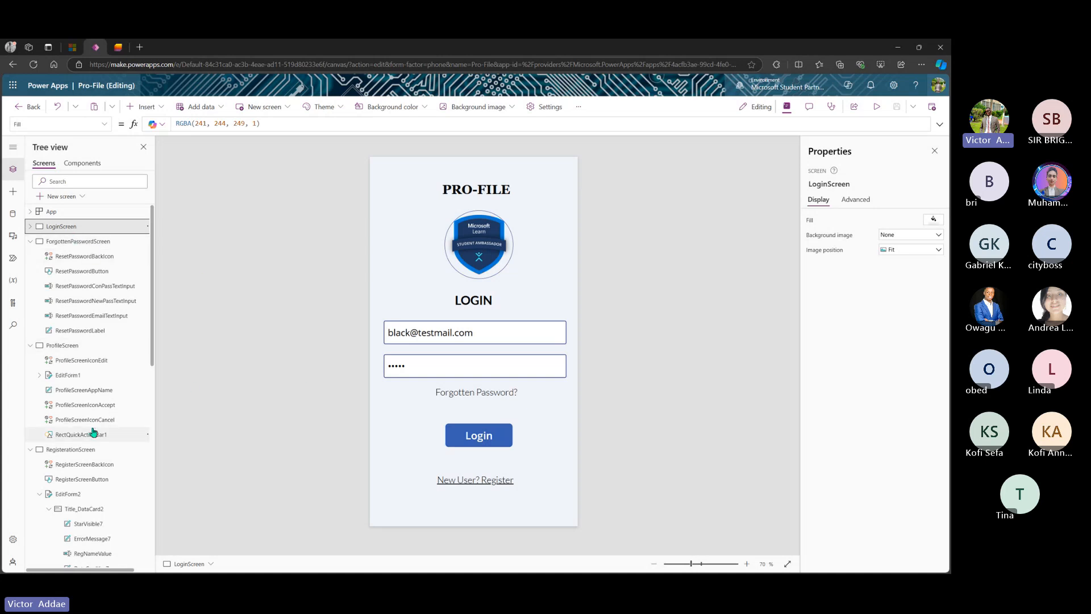
scroll(100, 419, down, 3)
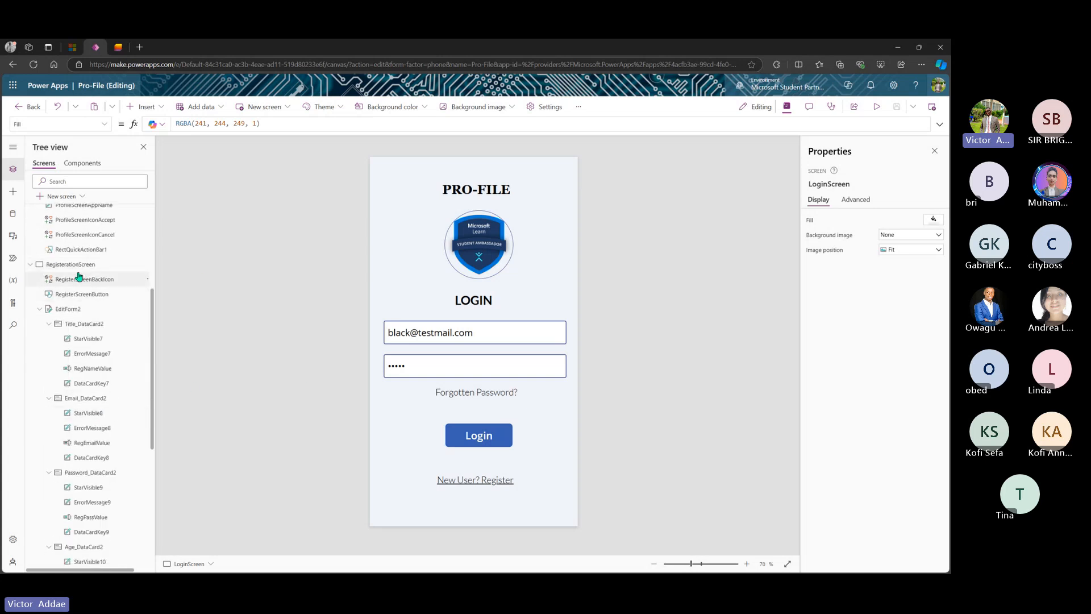
click(90, 265)
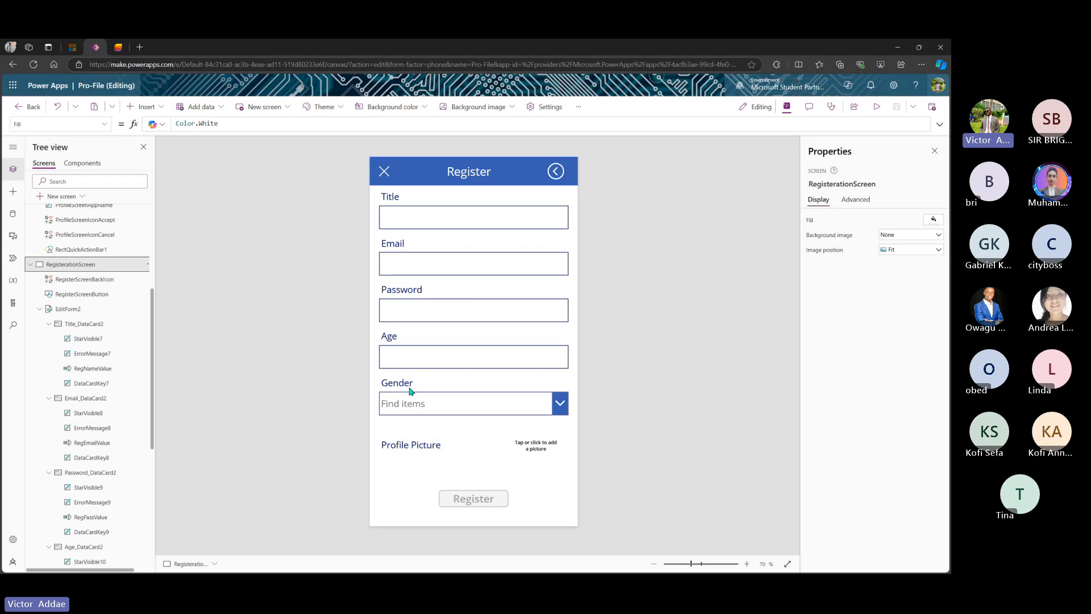
click(471, 500)
drag(328, 132, 307, 322)
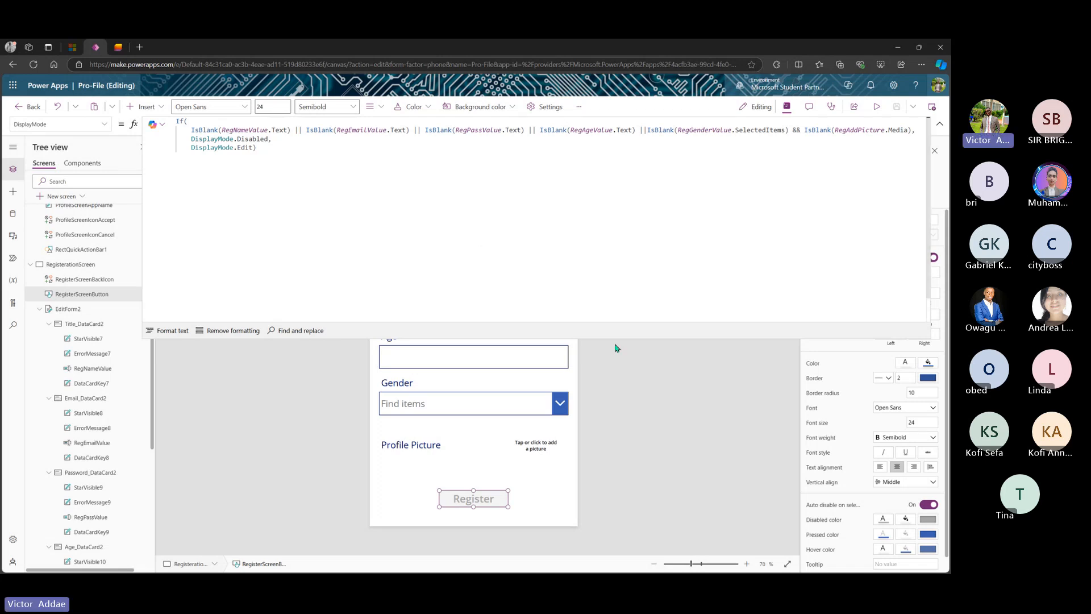
- Preview the Register screen with EditForm2 selected, showing 'No item to display'
drag(615, 338, 591, 148)
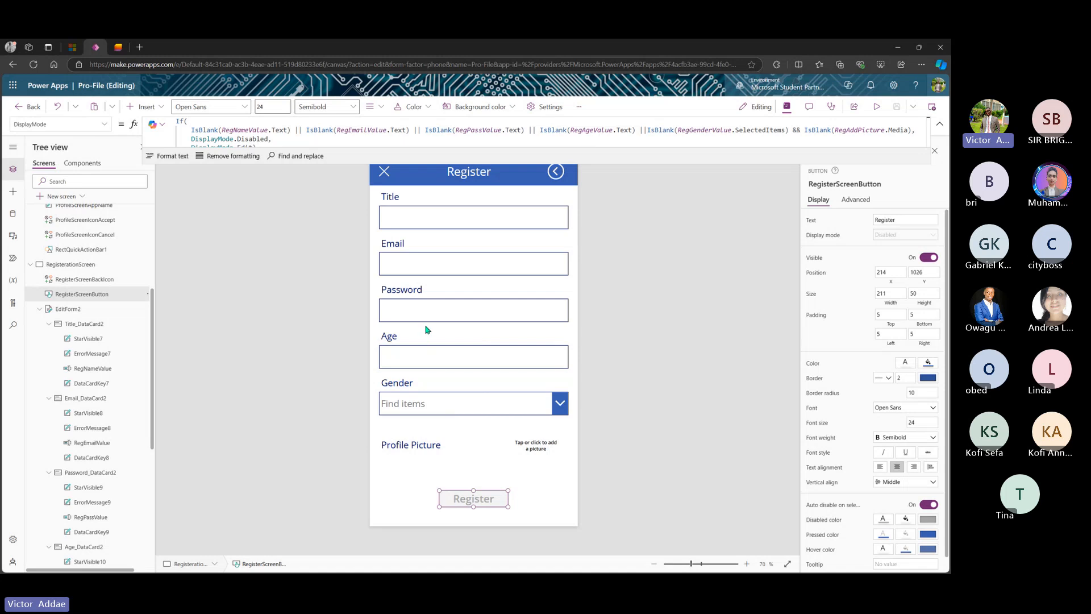
click(68, 310)
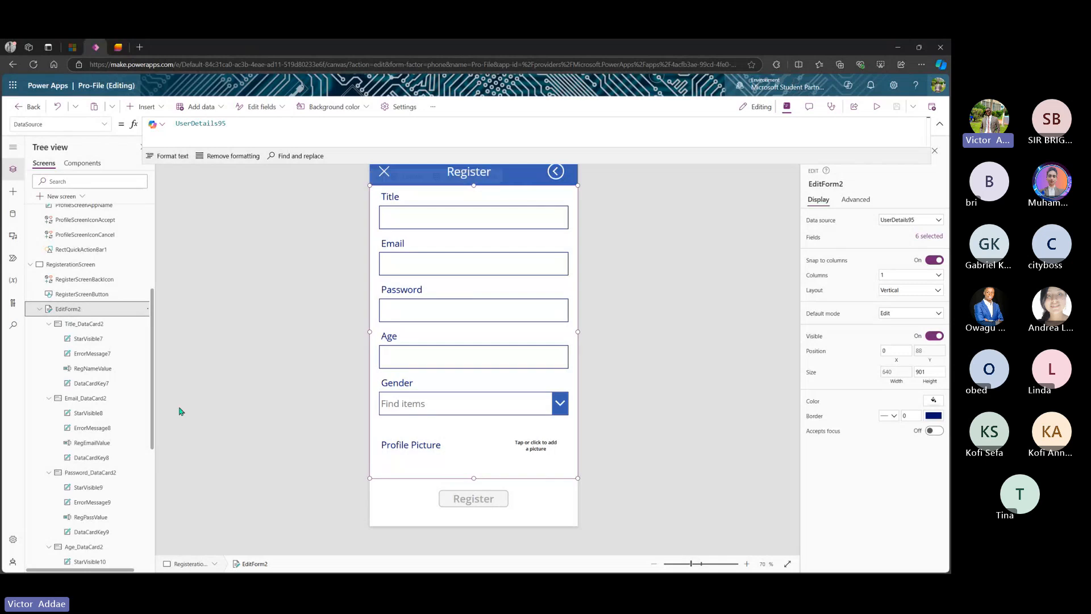
click(876, 107)
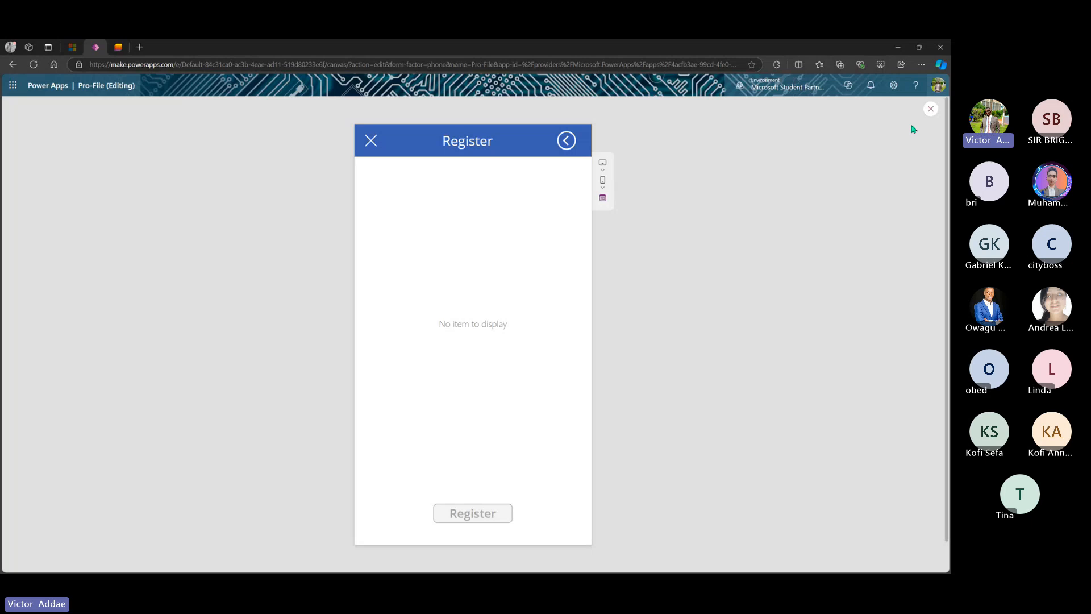
- Exit the preview and inspect EditForm2's property list and its Profile Picture card
click(932, 109)
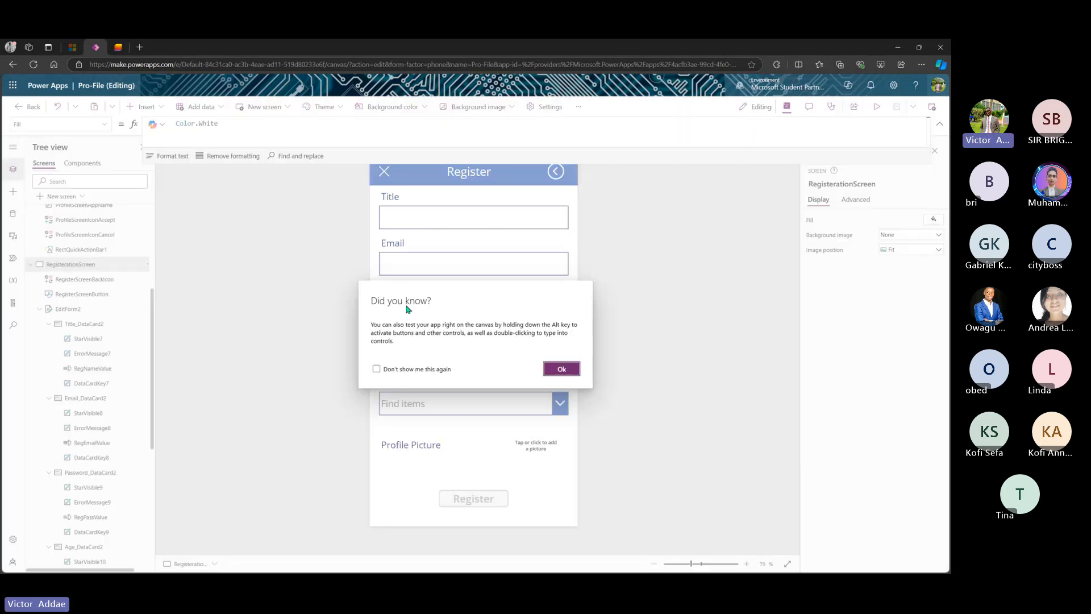
click(568, 369)
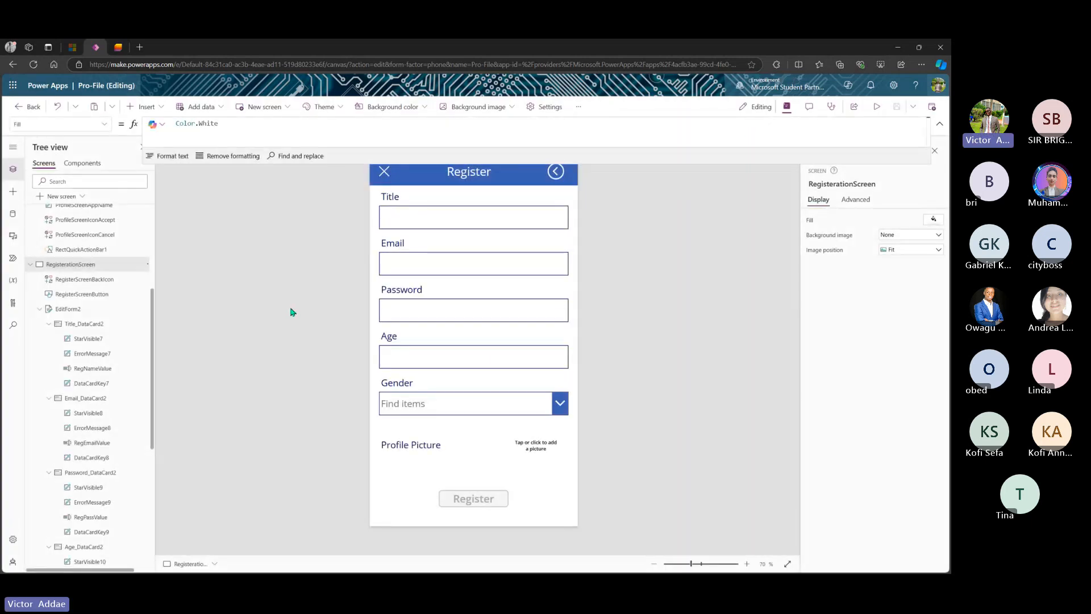
scroll(85, 271, up, 2)
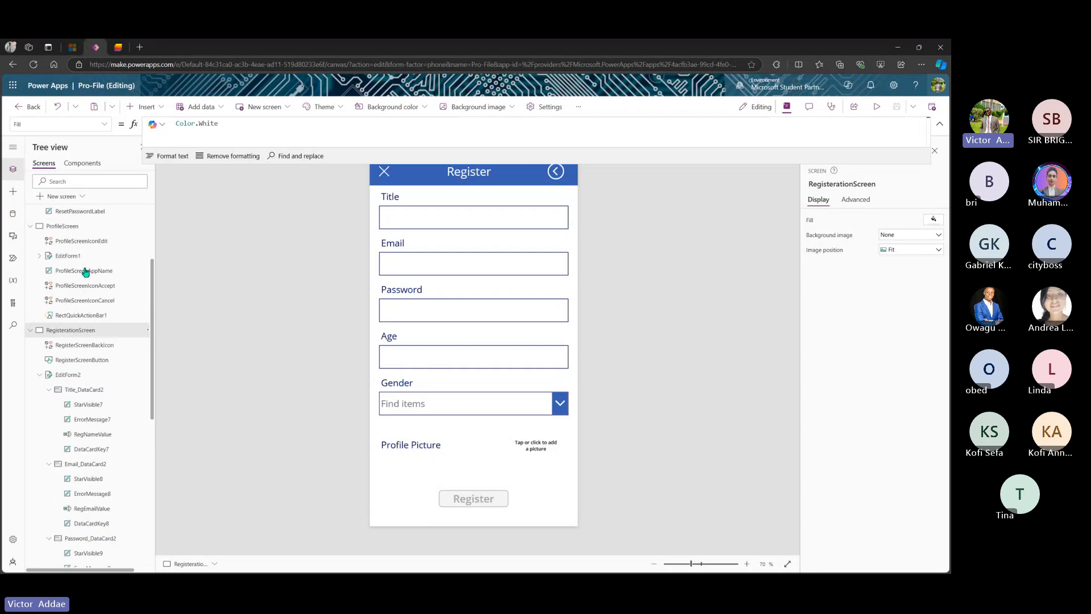
scroll(85, 271, up, 4)
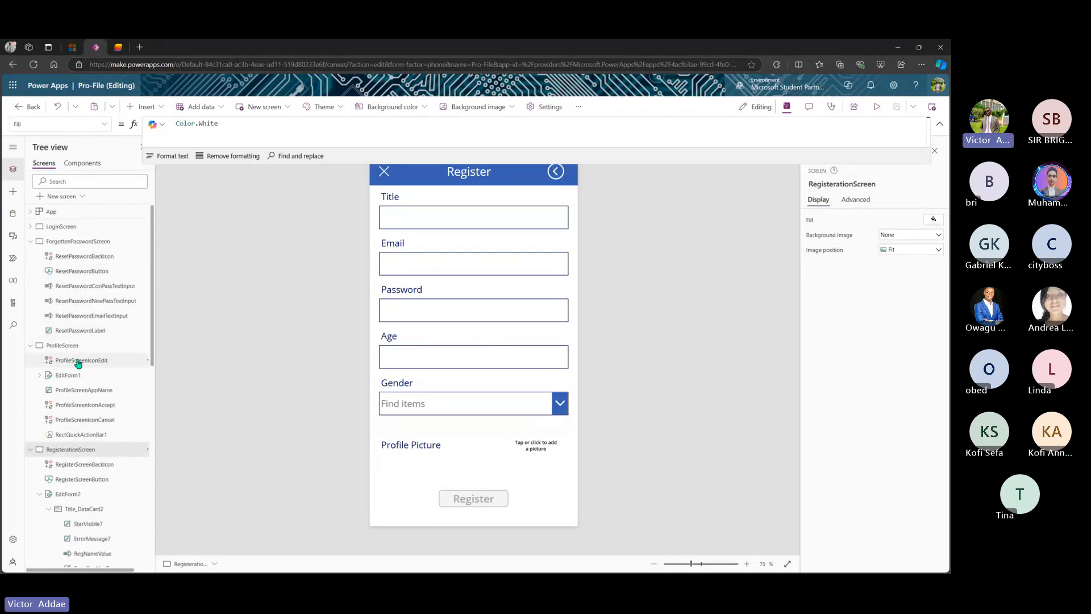
scroll(76, 363, down, 3)
click(79, 405)
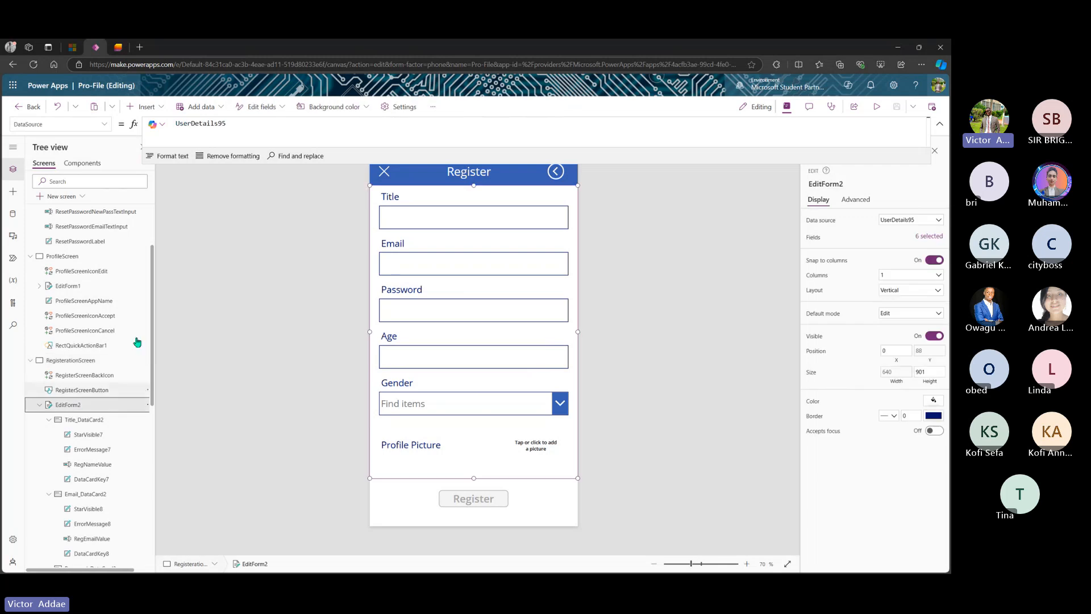
click(105, 124)
click(71, 192)
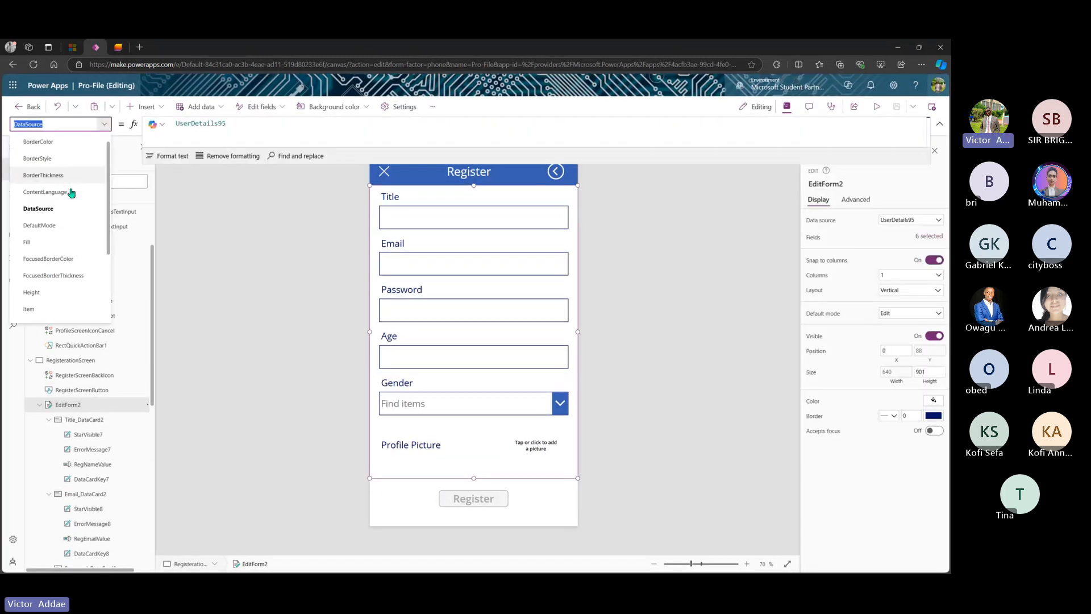
scroll(71, 189, down, 5)
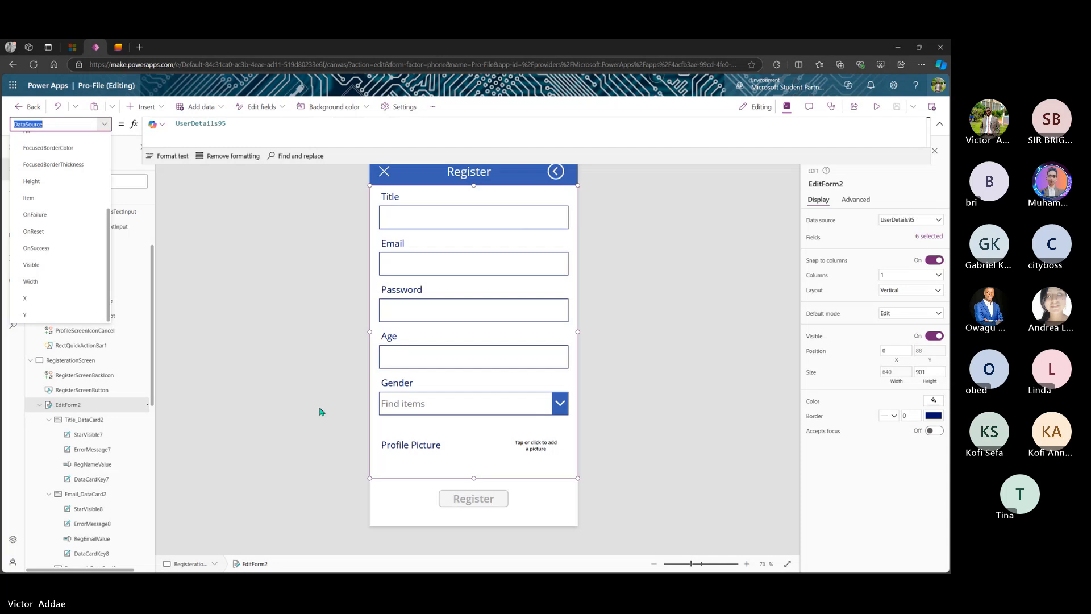
click(479, 452)
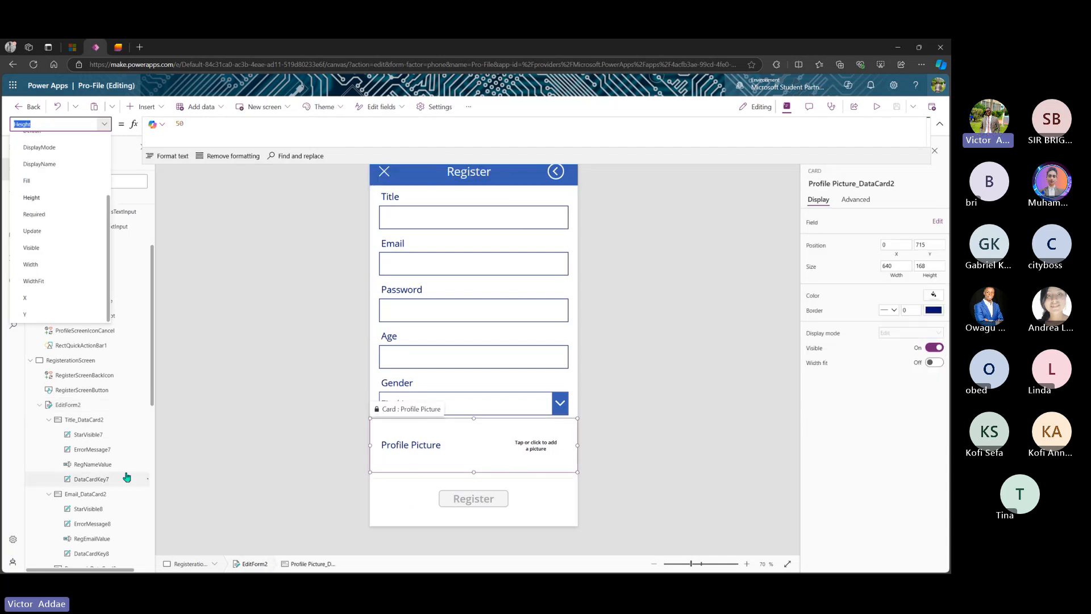
- Set EditForm2's default mode to New and save the app
click(79, 410)
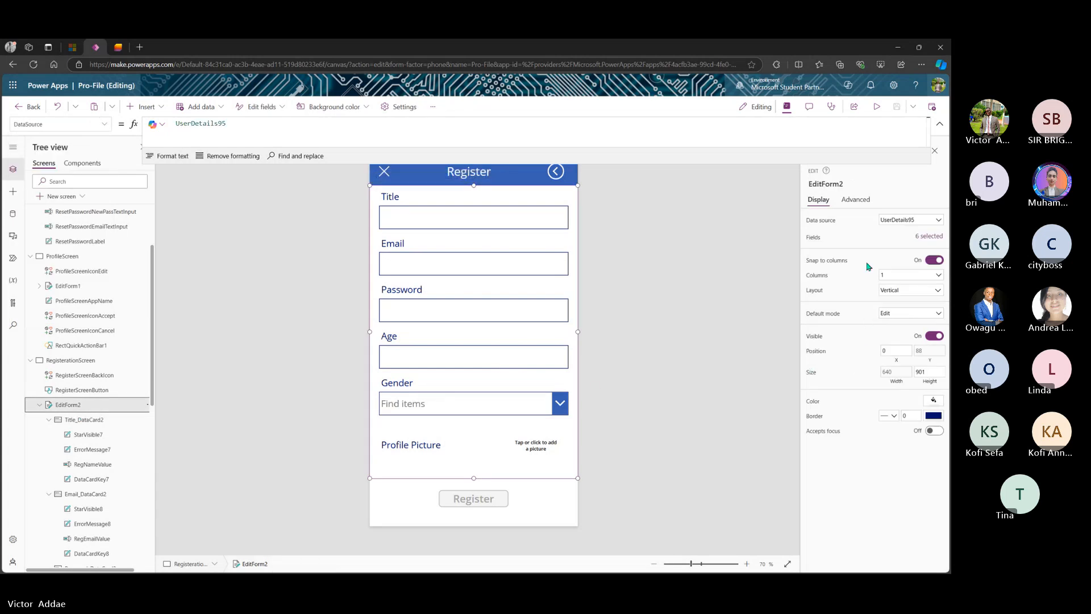
click(931, 313)
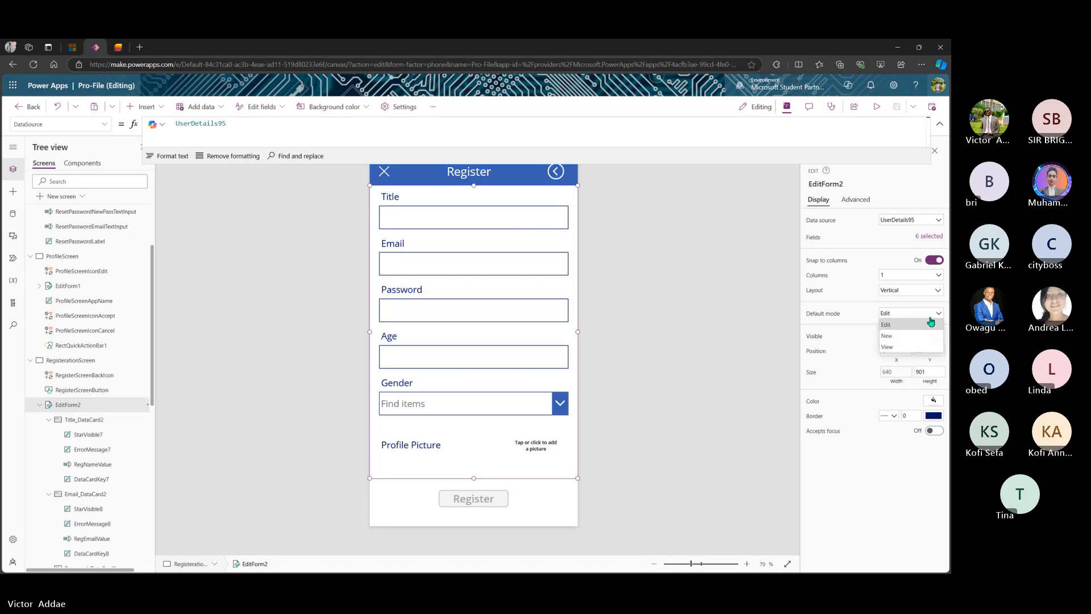
click(903, 340)
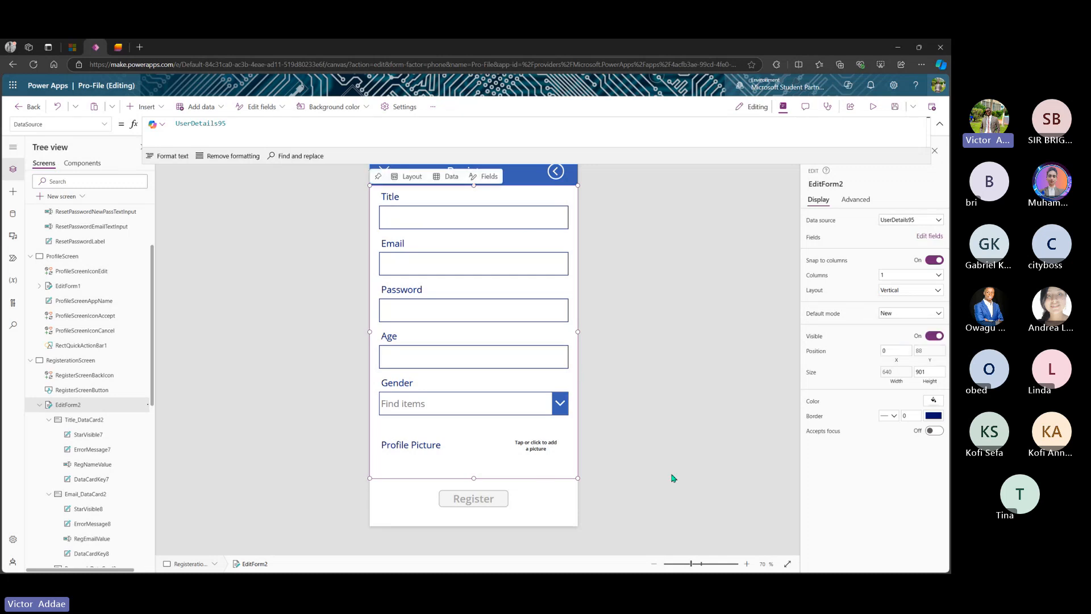
click(893, 111)
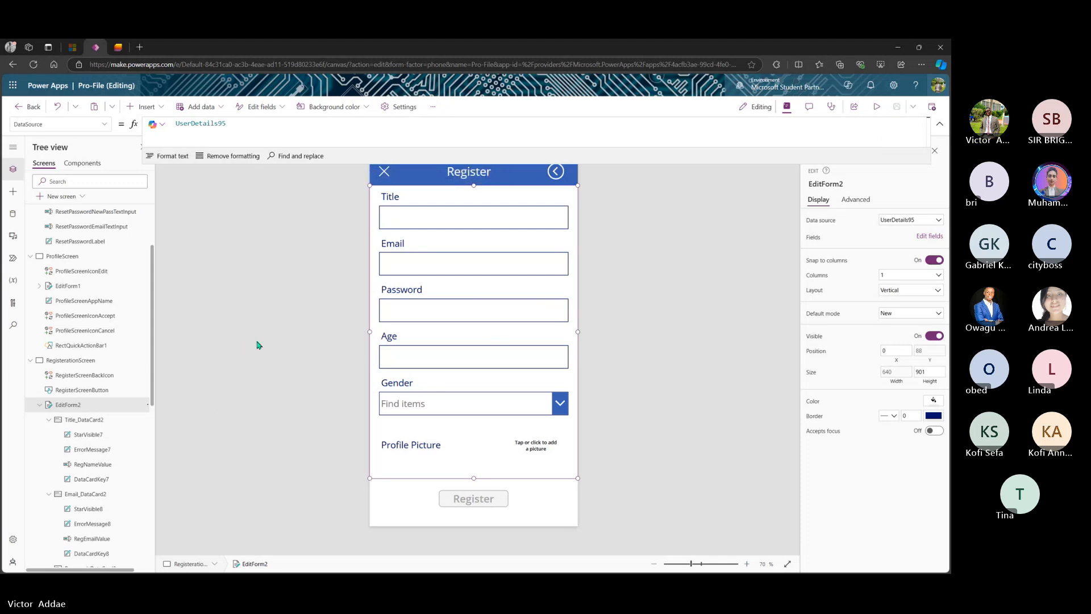
scroll(80, 284, up, 3)
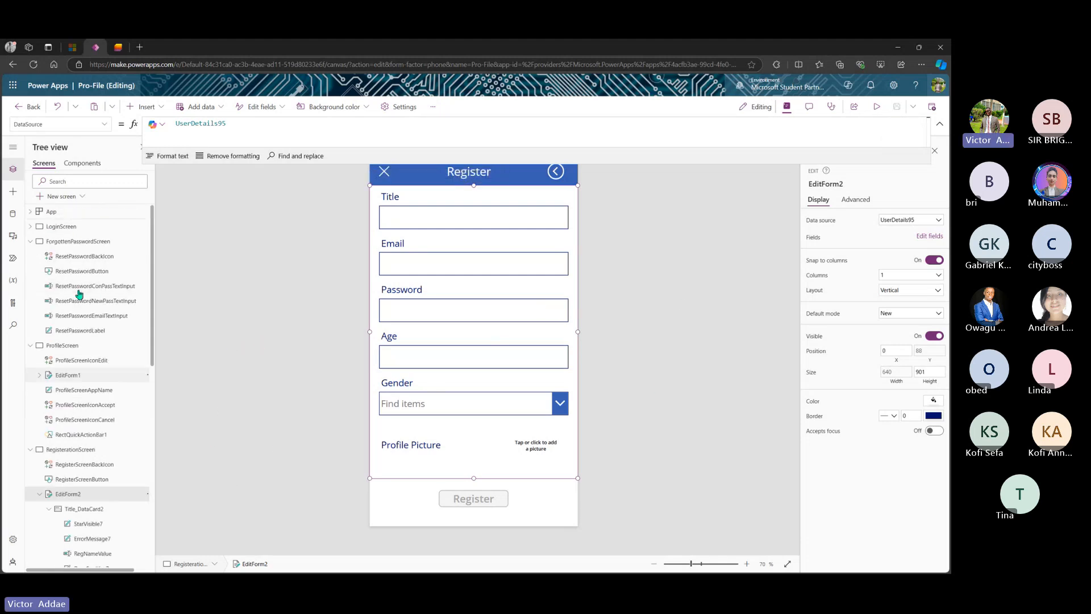
- Preview from LoginScreen, clear the remembered email and password, and open the empty Register form
click(60, 227)
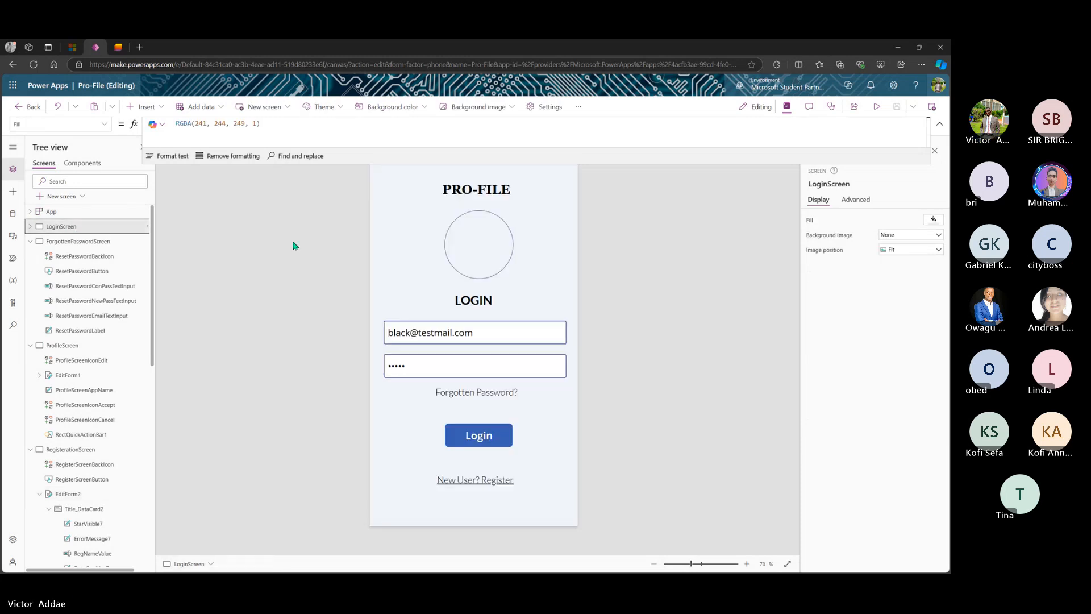
click(876, 107)
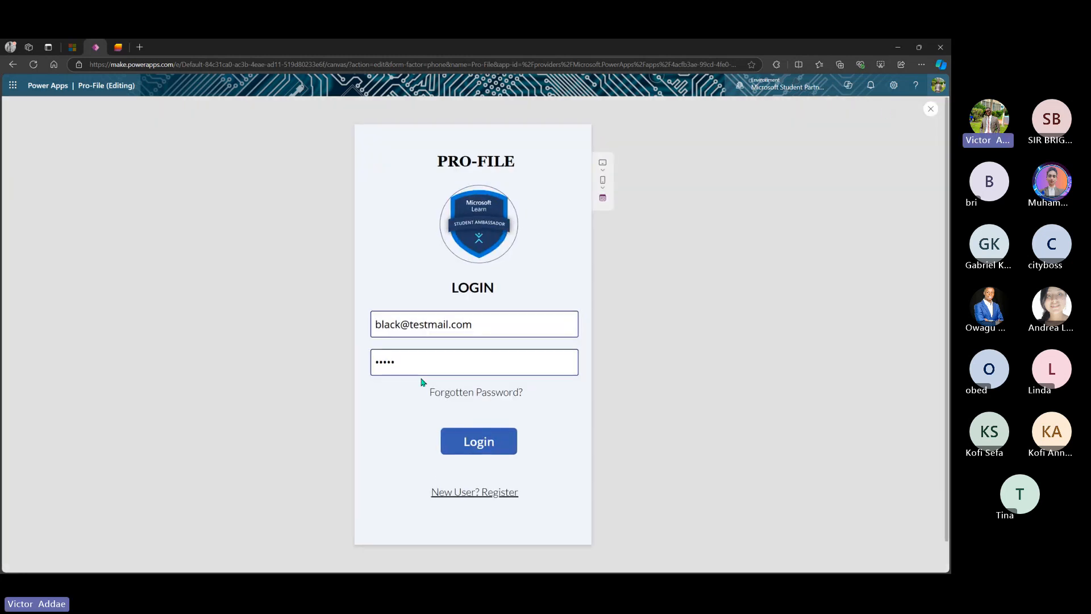
drag(443, 363, 339, 363)
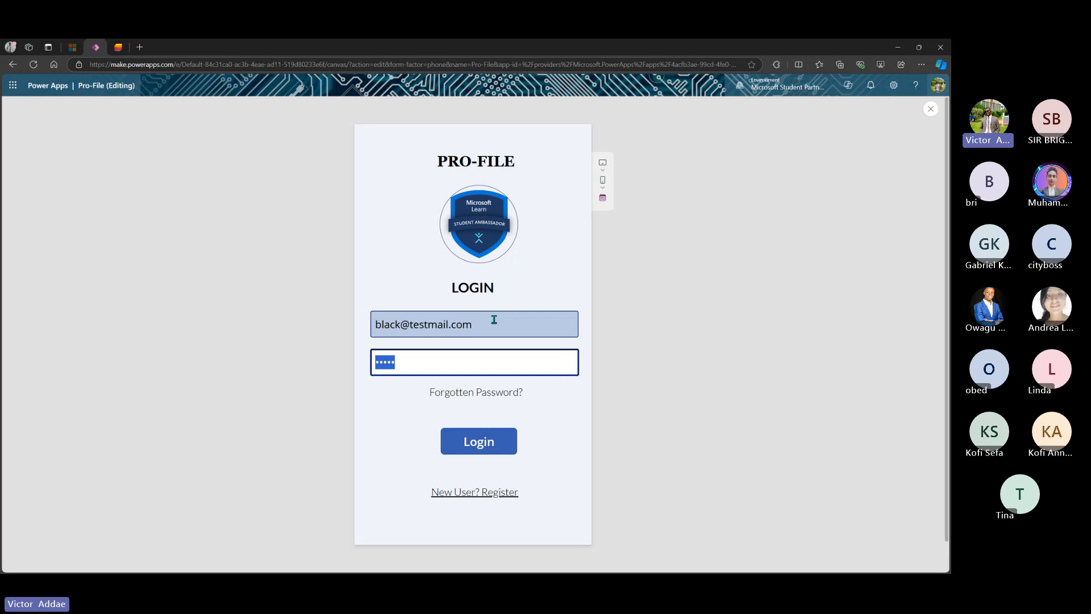
key(BackSpace)
triple_click(494, 321)
key(BackSpace)
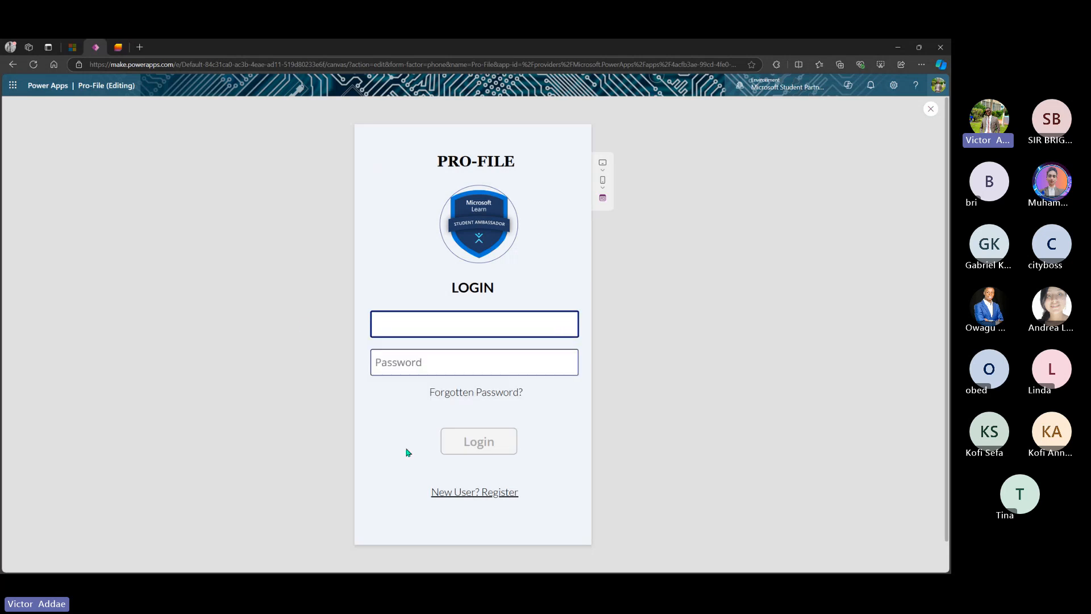
click(463, 493)
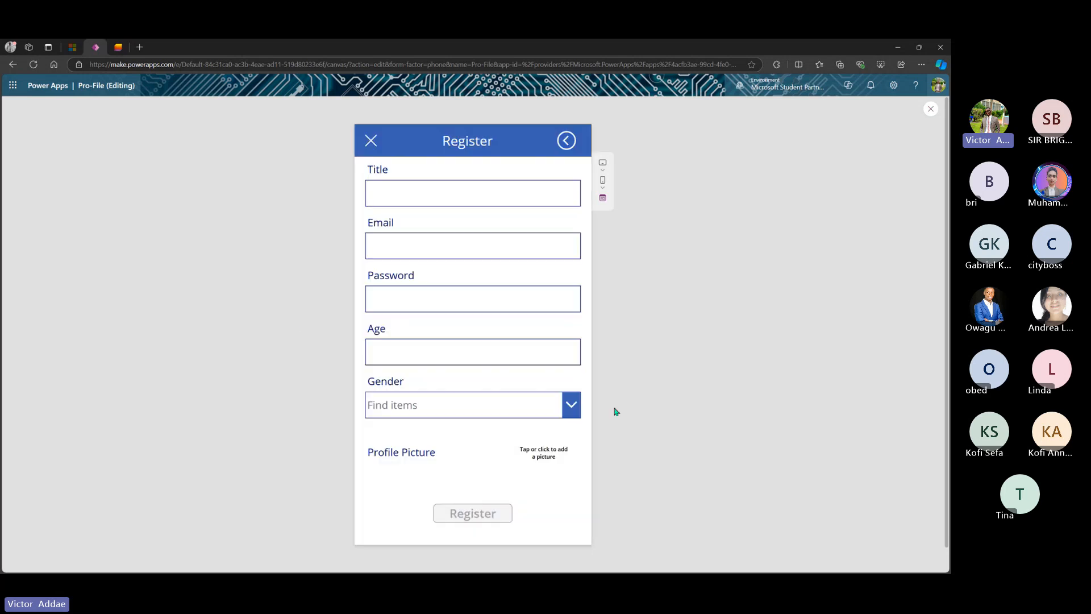
click(477, 193)
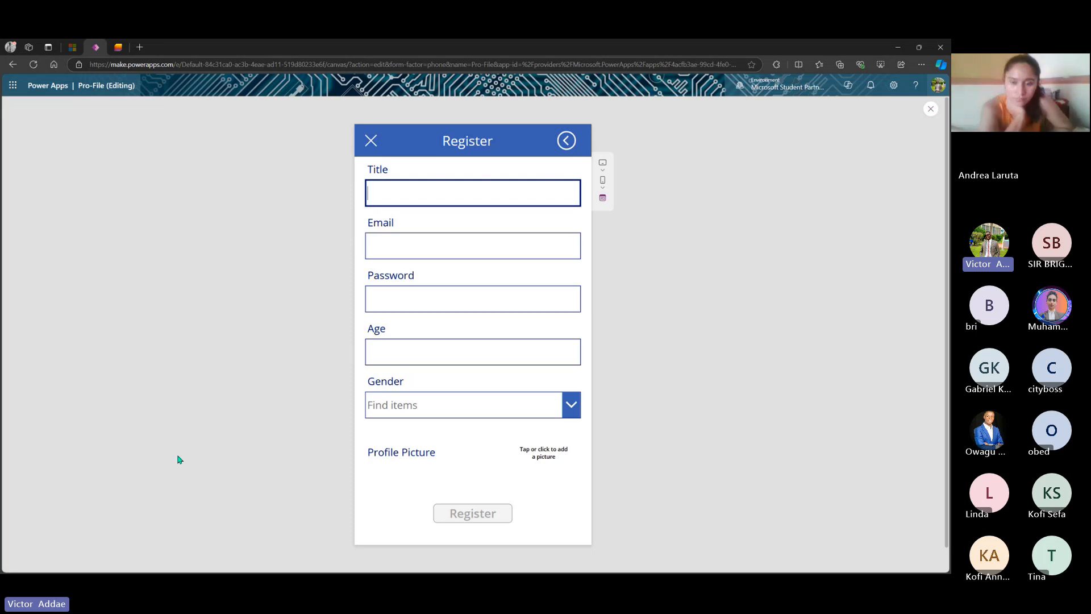
- Enter the test user's name, email, password, age 25 and Female gender on the Register form
text(Andrea)
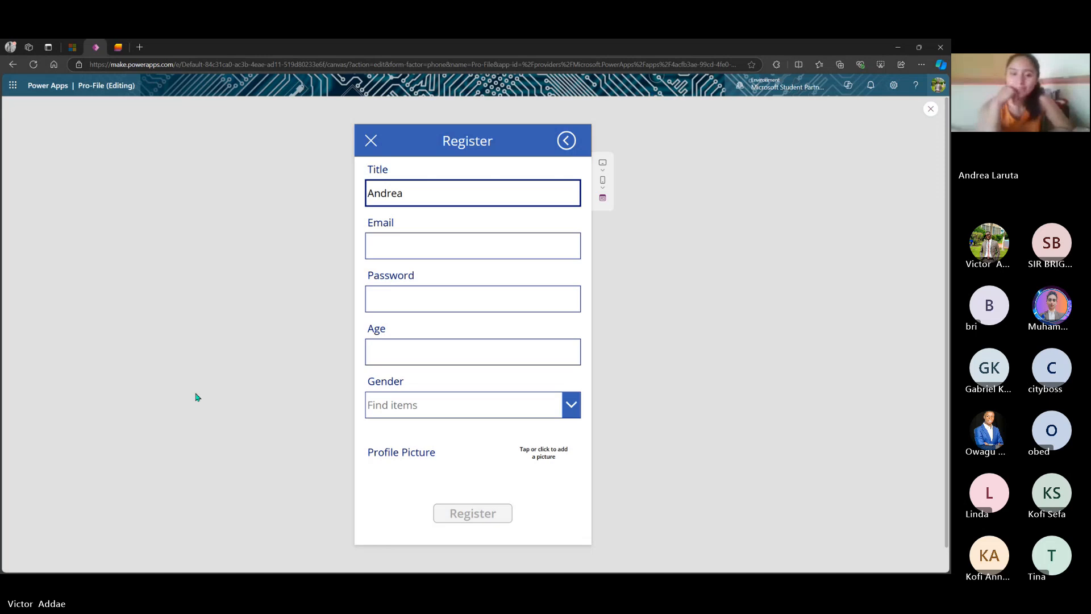
click(396, 251)
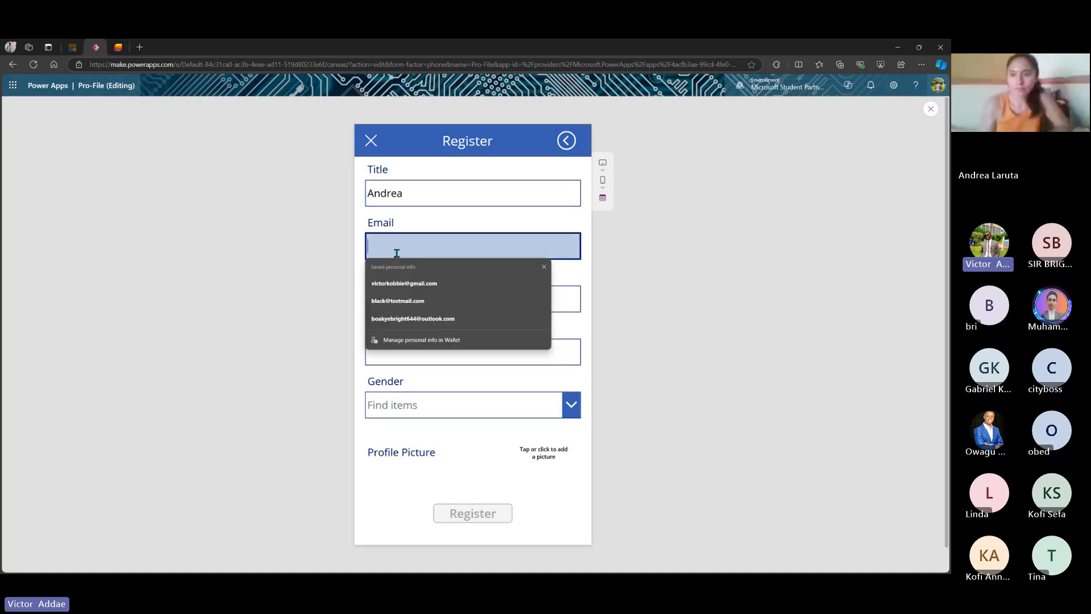
text(andrea)
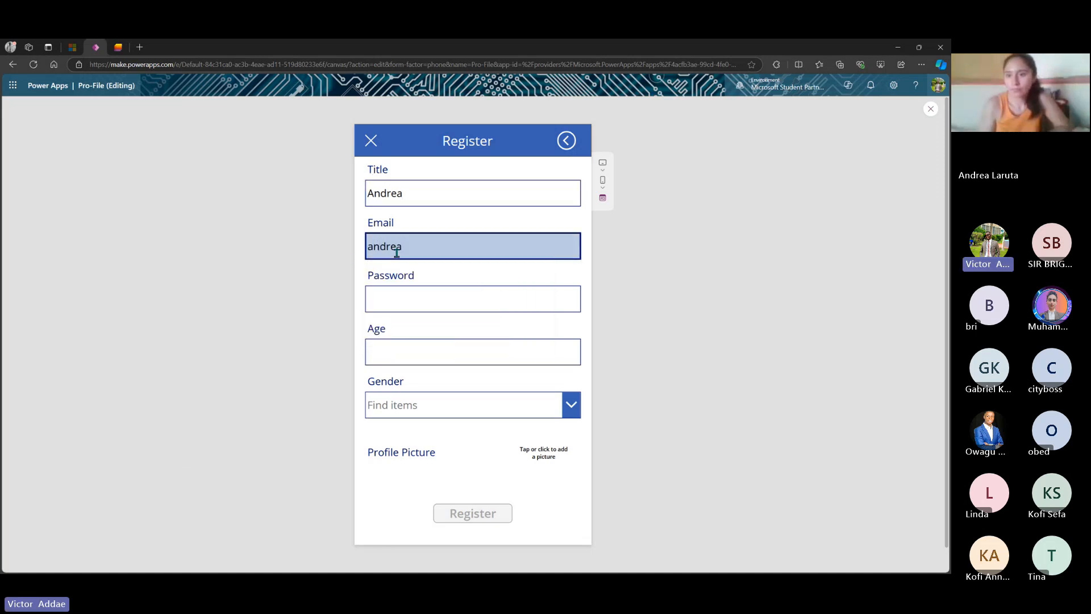
text(@test)
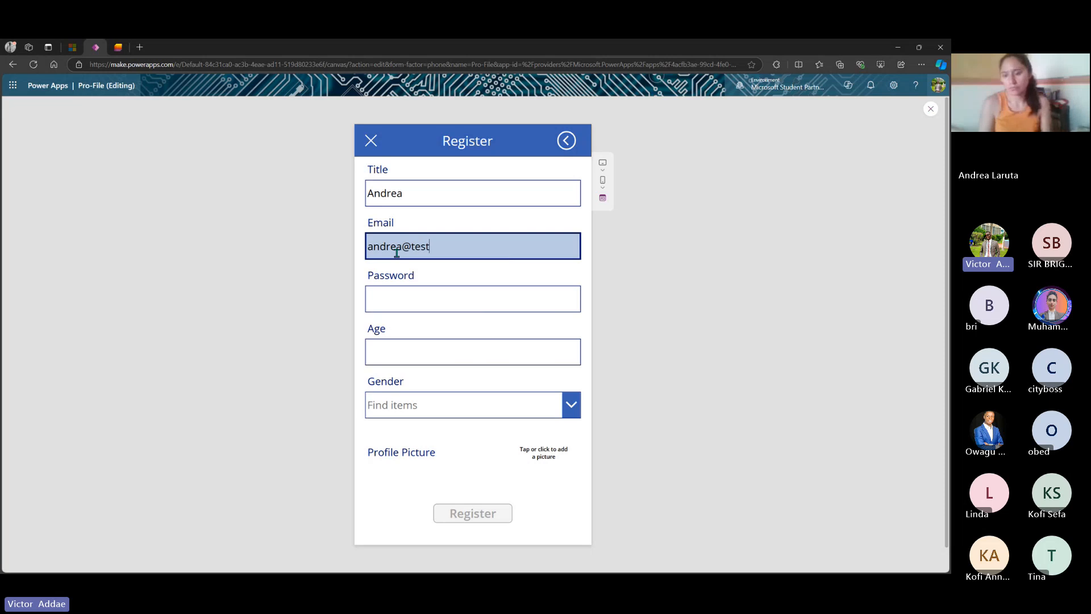
text(mail.com)
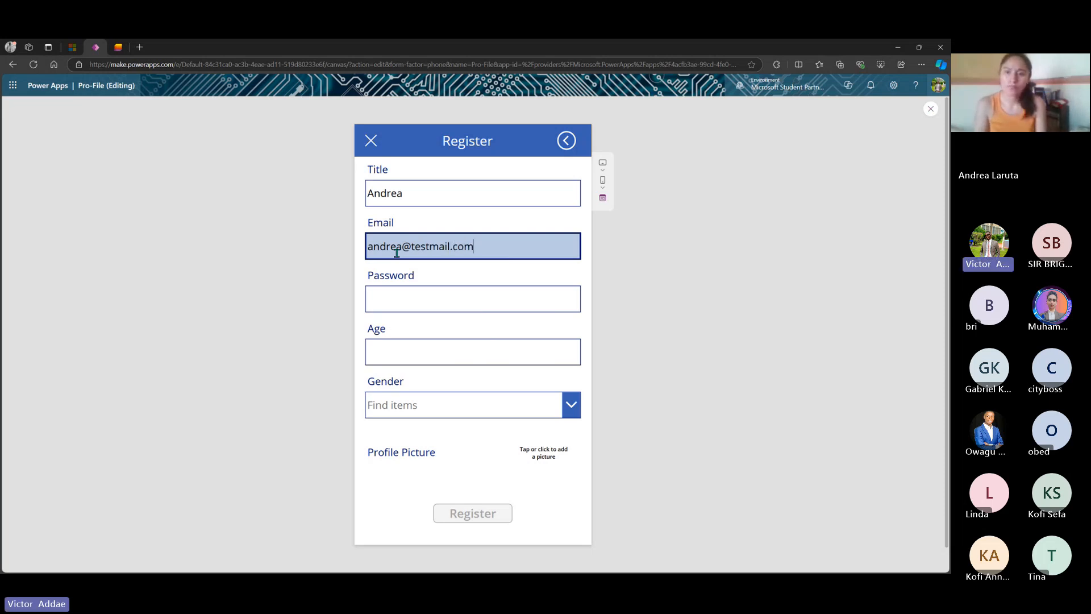
click(415, 304)
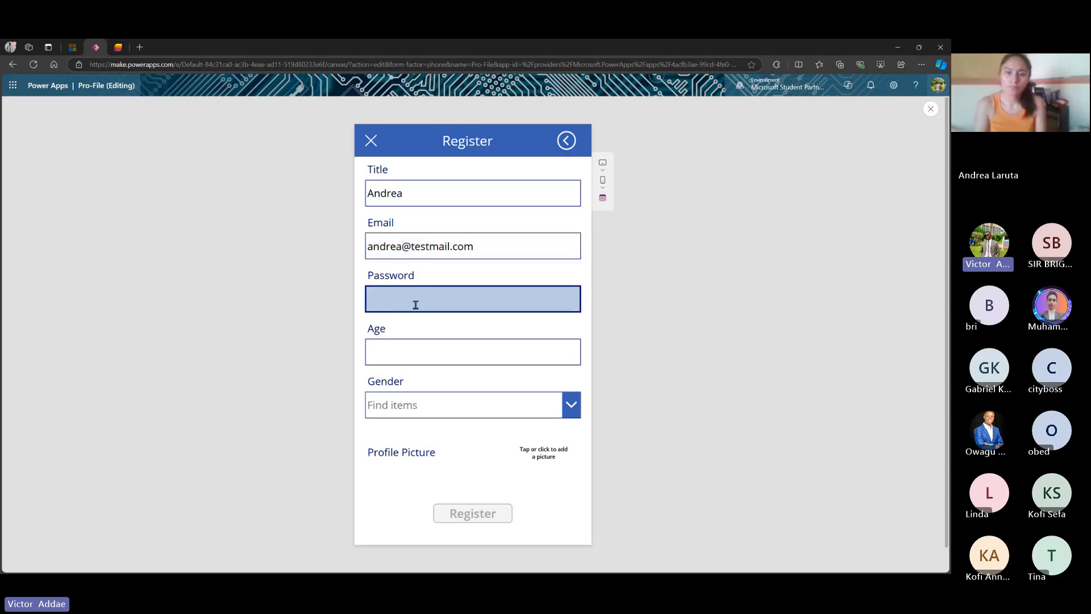
text(09876)
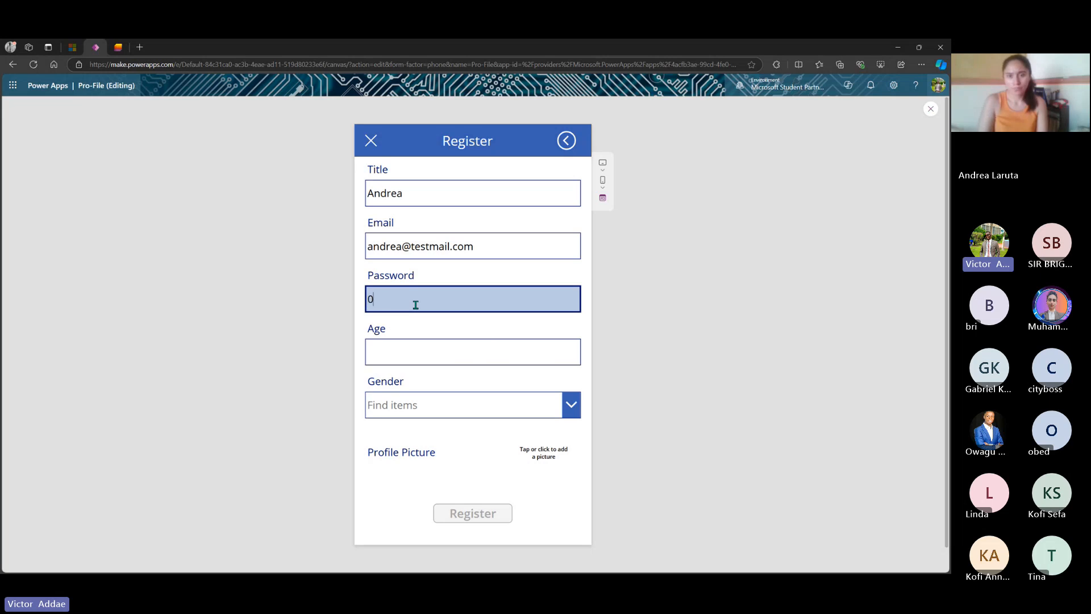
click(430, 358)
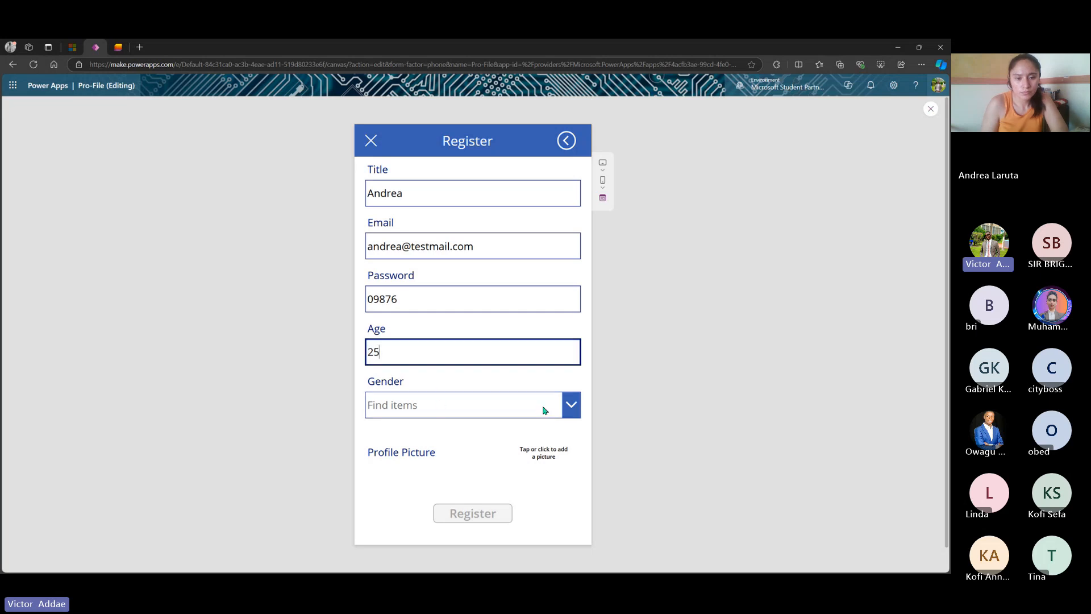
click(577, 409)
click(496, 449)
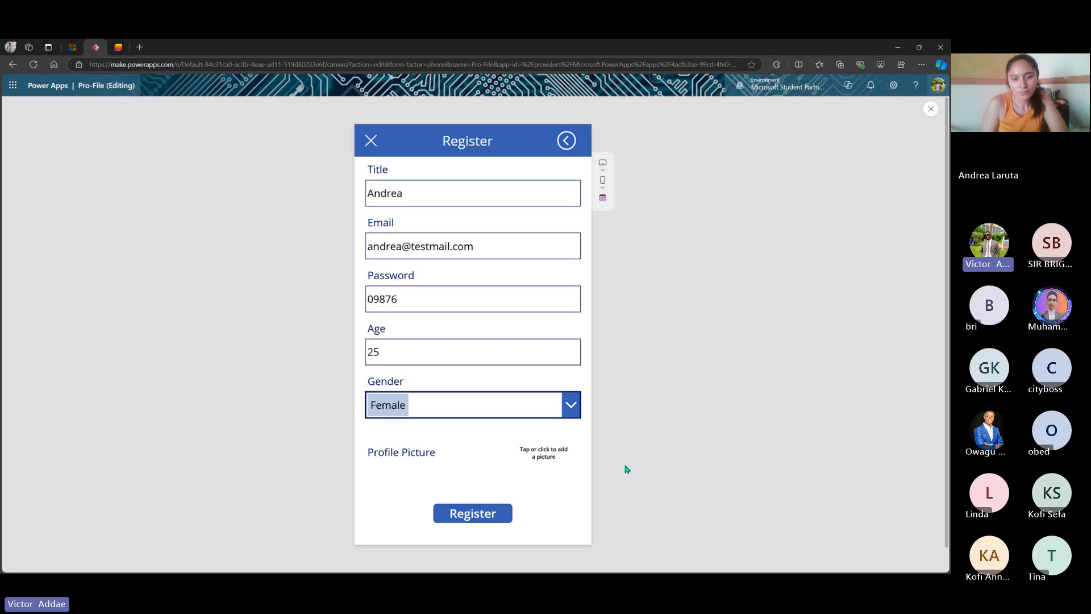
- Attach the Student Ambassador badge PNG as the profile picture and submit the registration
click(544, 458)
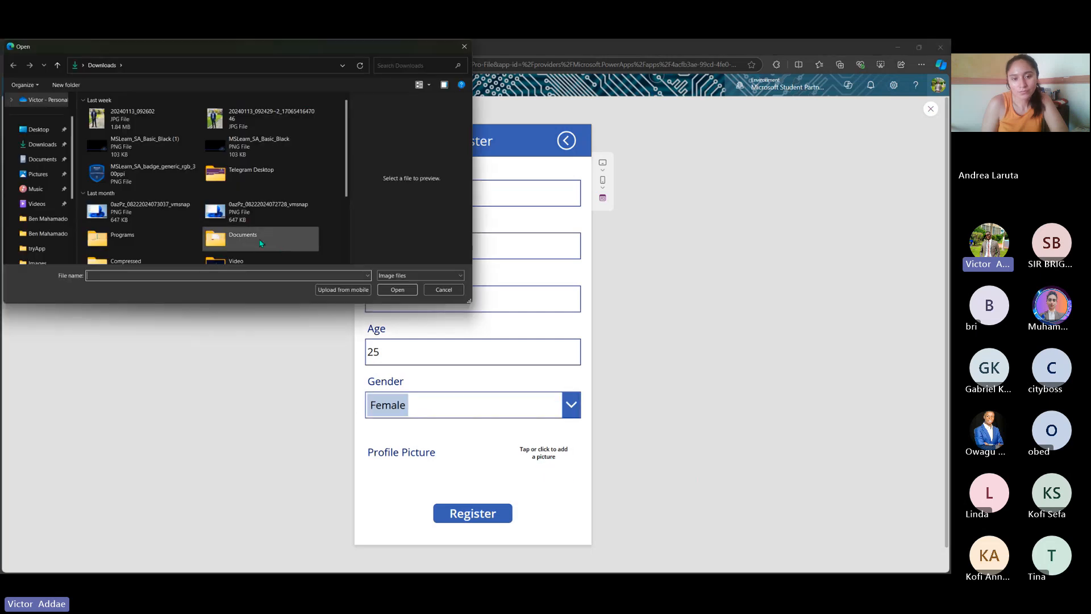
click(145, 174)
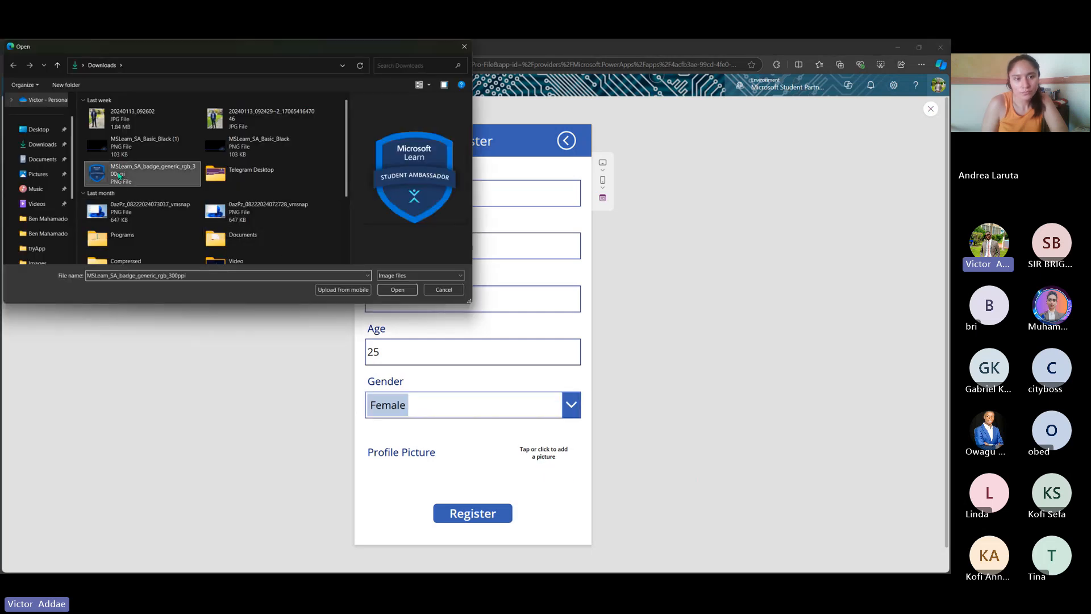
click(397, 290)
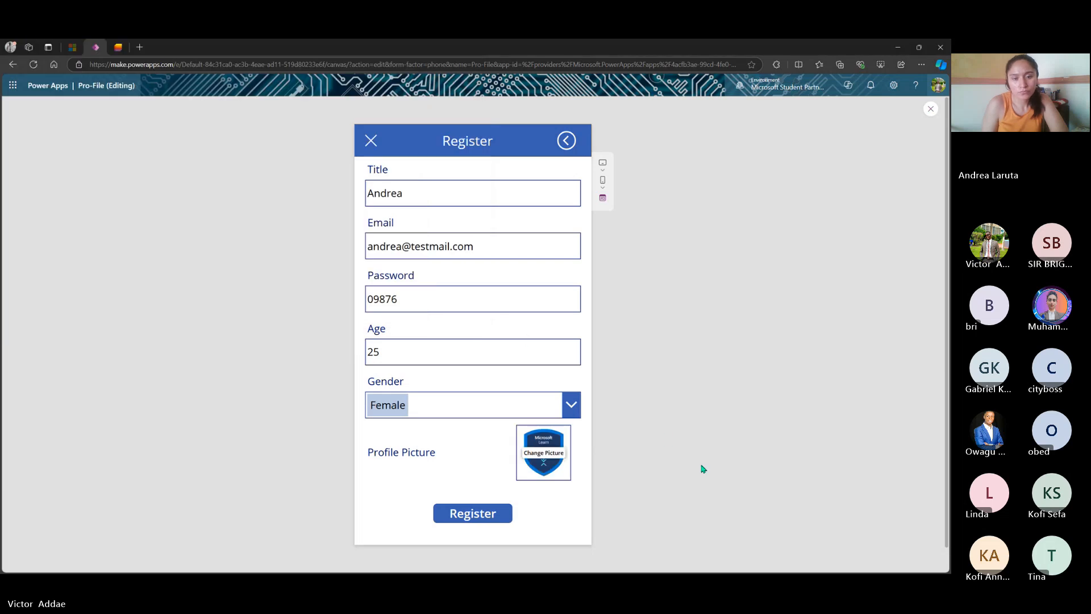
click(491, 517)
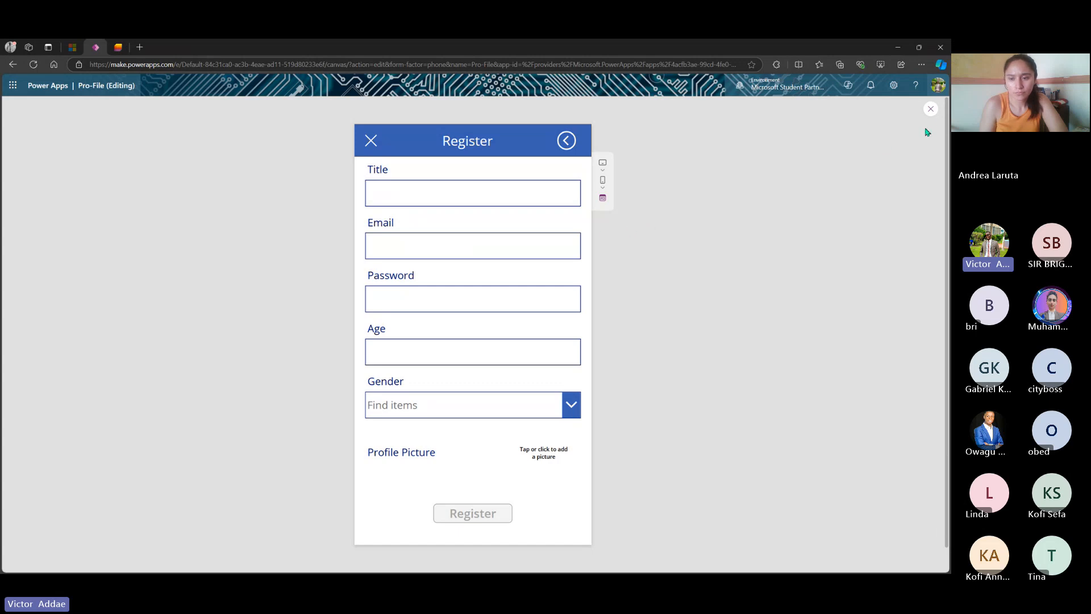
- Stop the preview, select the Register button, and expand its DisplayMode formula
click(930, 111)
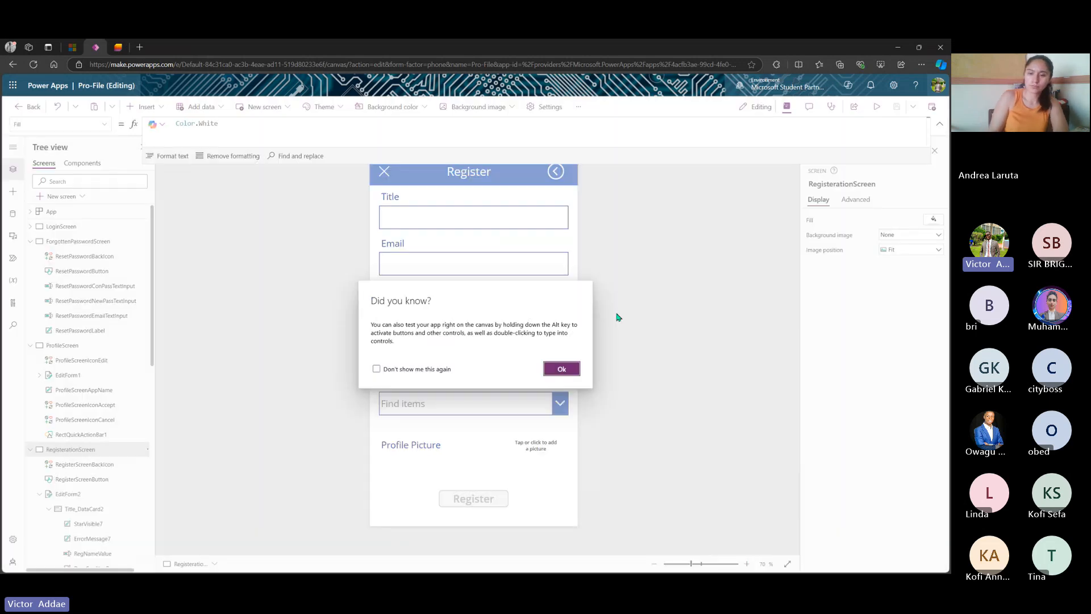
click(562, 369)
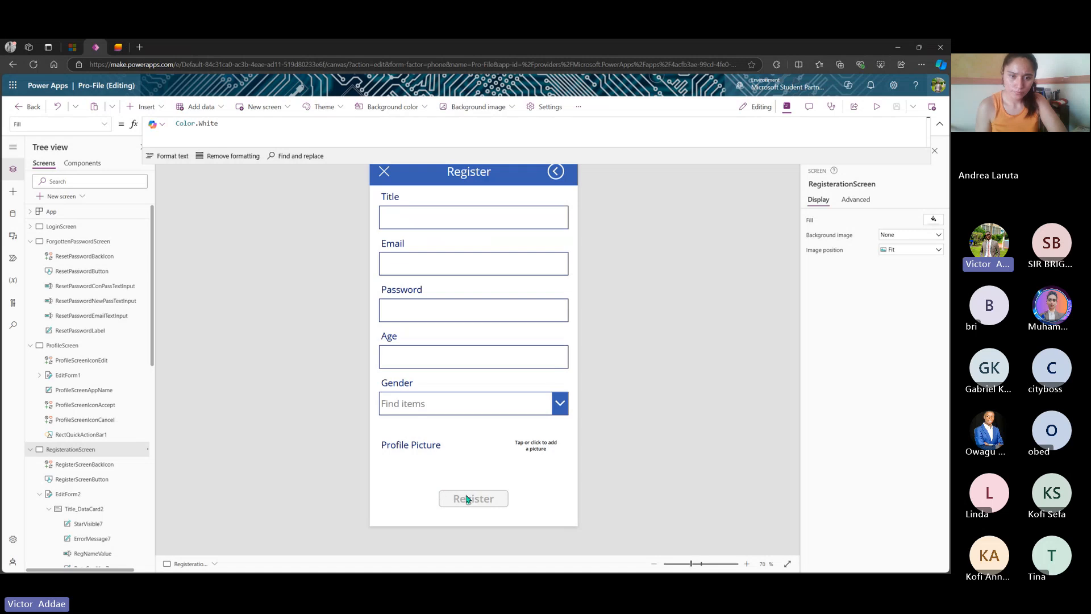
click(466, 498)
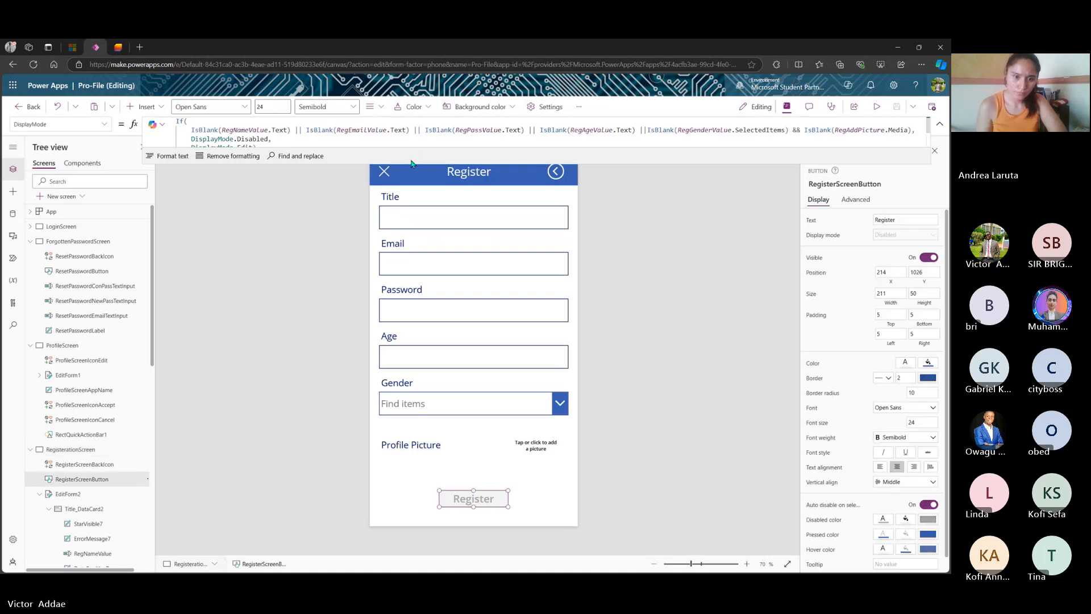
drag(411, 163, 402, 304)
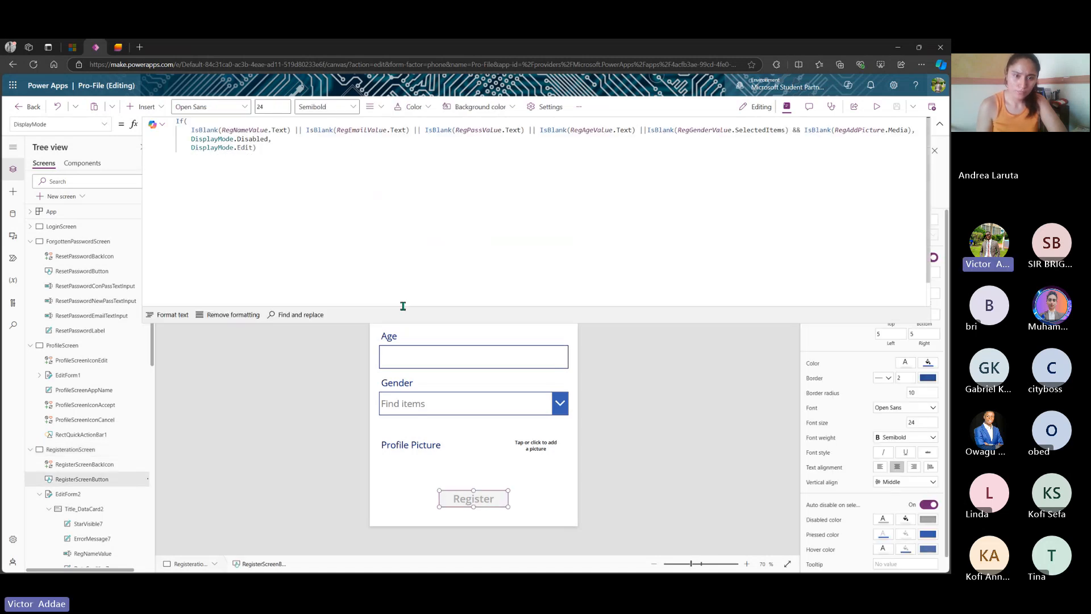
- Append a semicolon and a new Notify( line to the DisplayMode formula
click(343, 152)
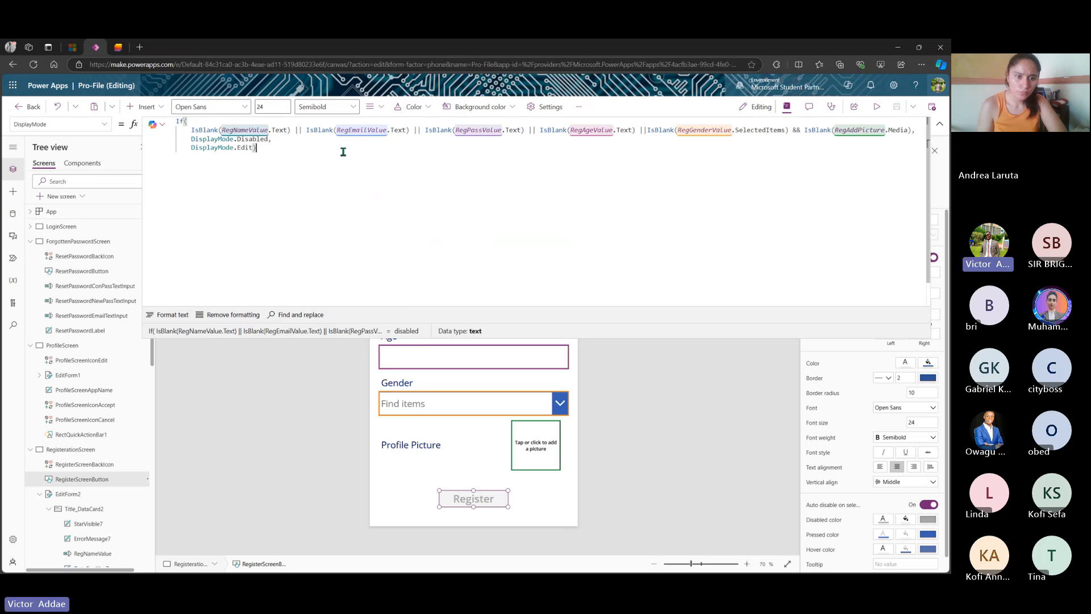
text(;)
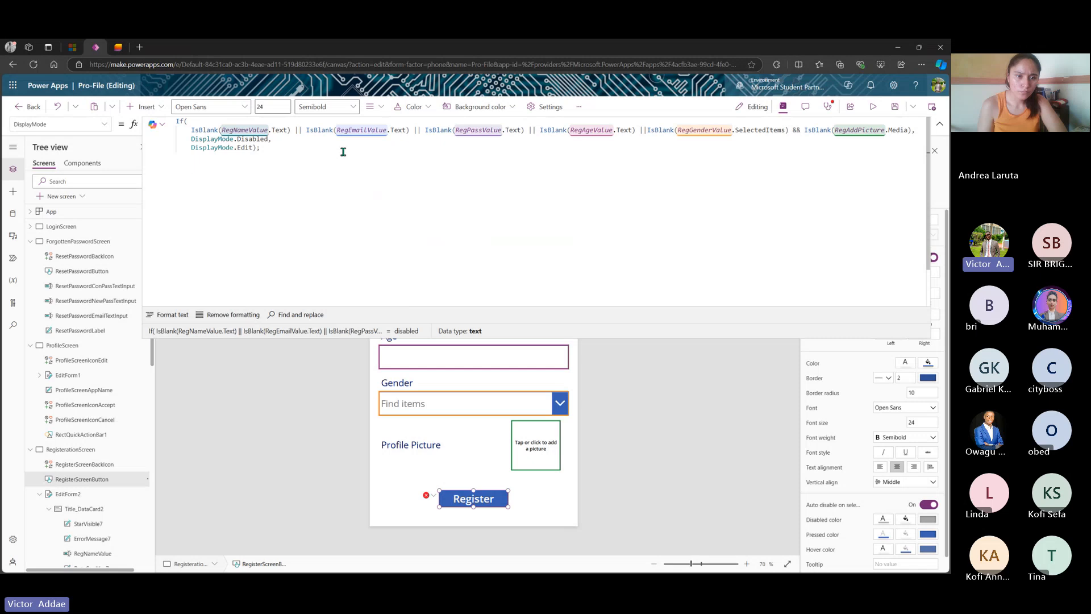
key(Return)
text(Noti)
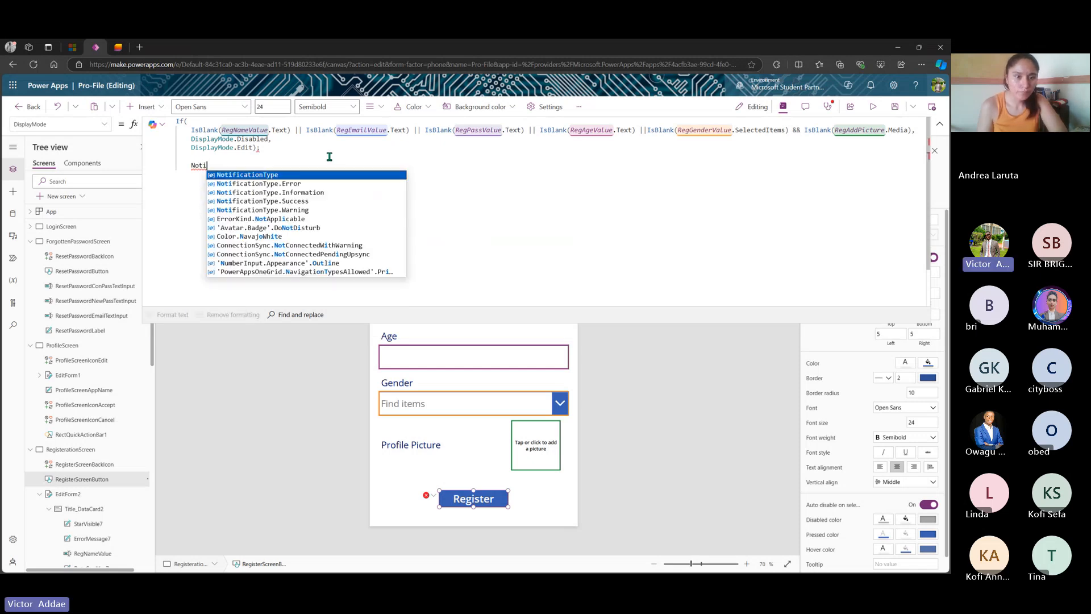
text(fy)
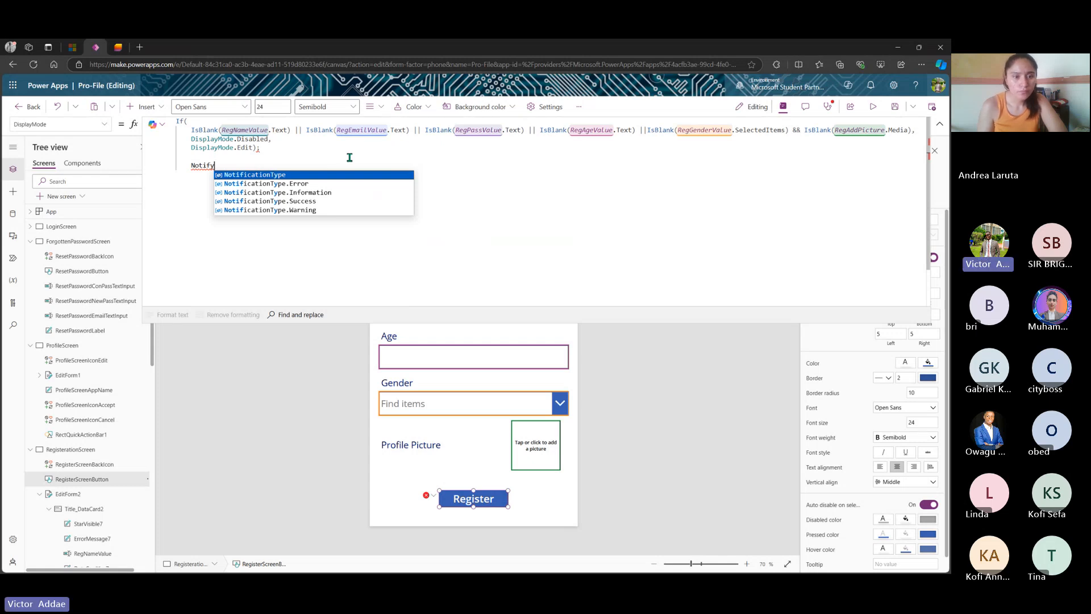
key(shift+Up)
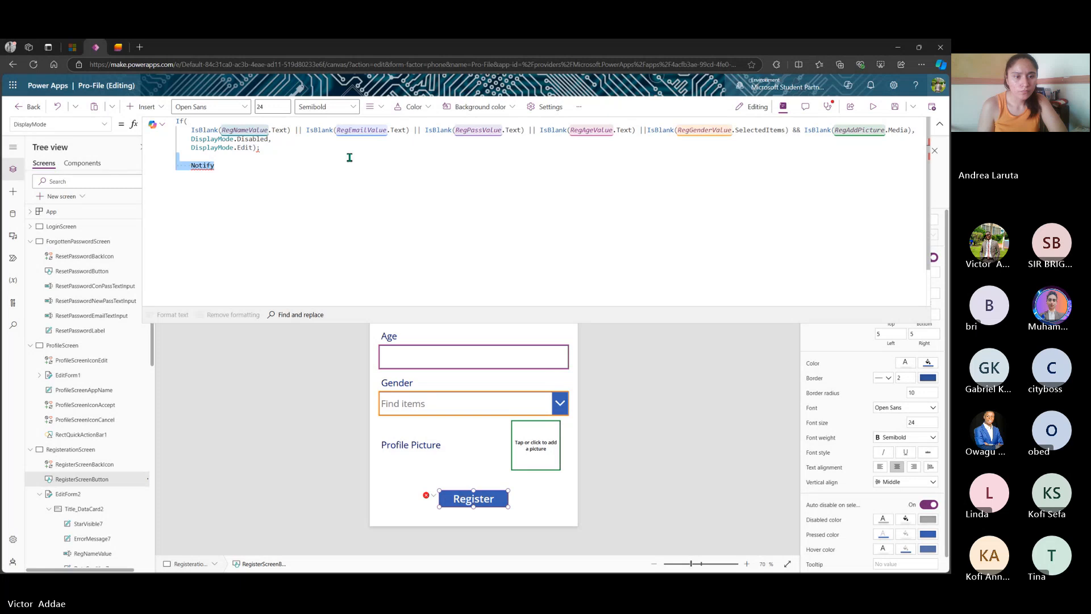
text(()
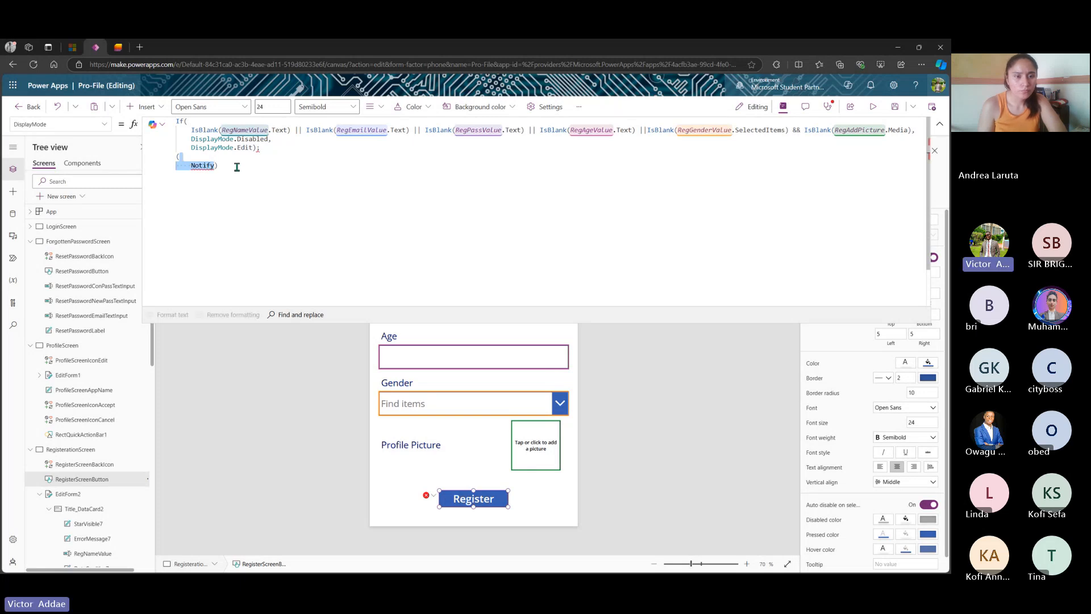
- Delete the leftover Notify) text and the semicolon so the formula ends at DisplayMode.Edit)
drag(225, 165, 192, 168)
key(BackSpace)
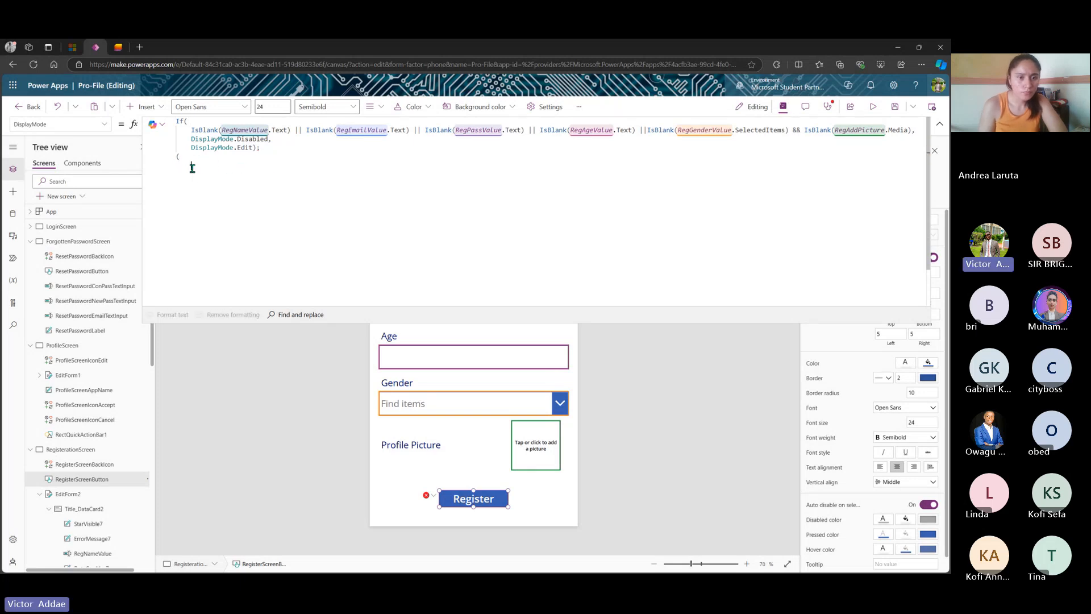
click(279, 148)
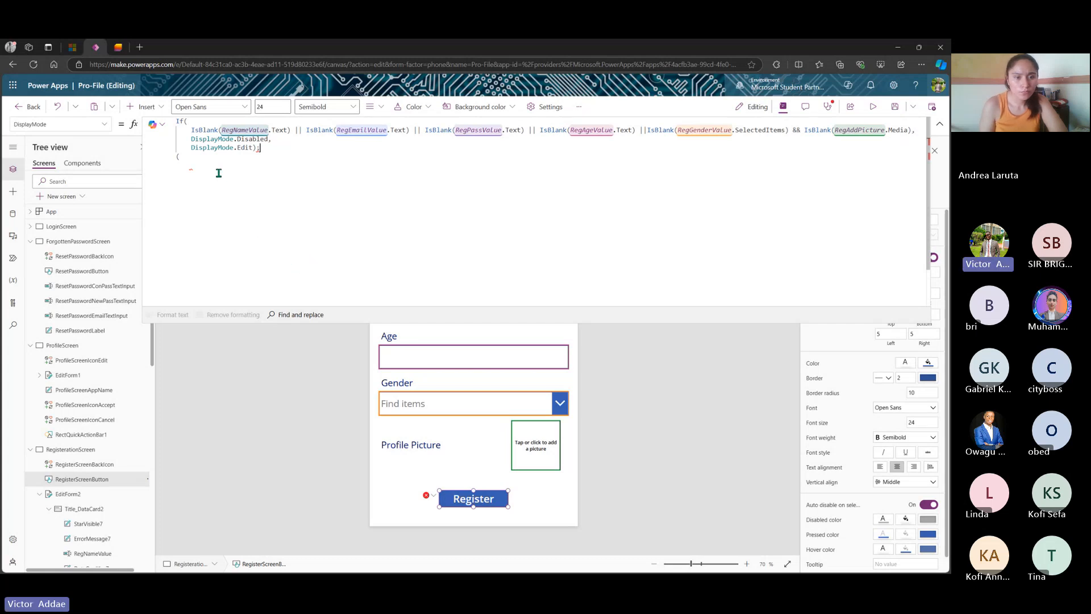
key(BackSpace)
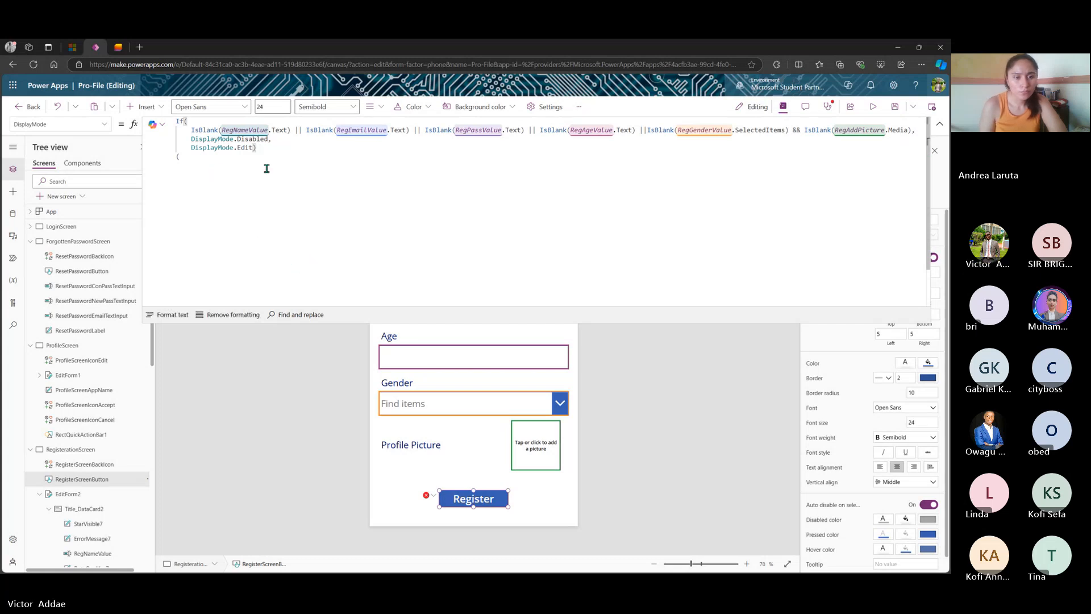
click(206, 157)
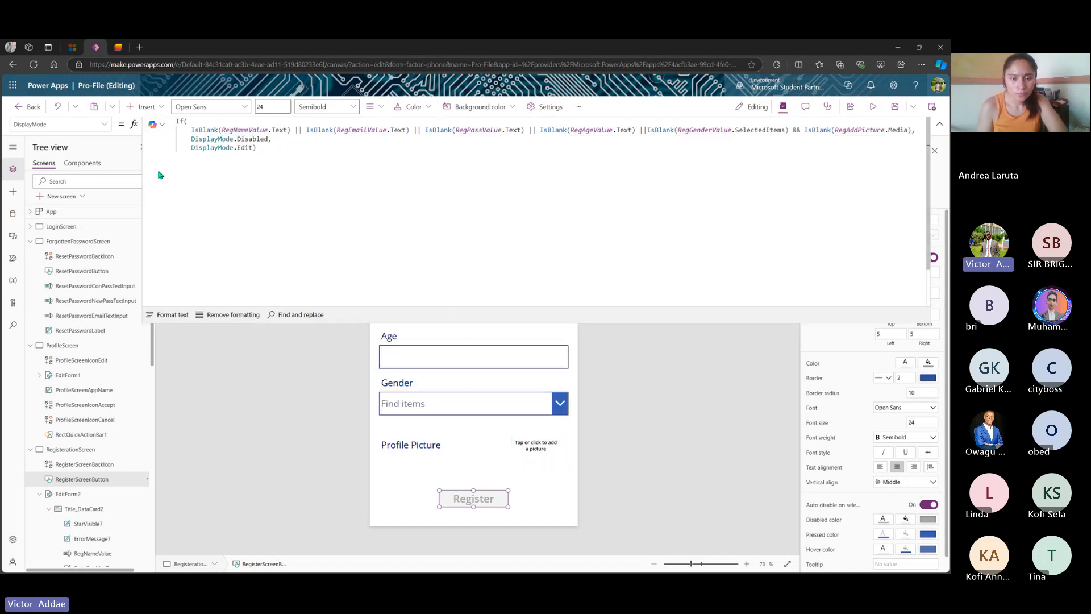
- Switch to the Register button's OnSelect formula and add a new line after ResetForm(EditForm2);
click(102, 123)
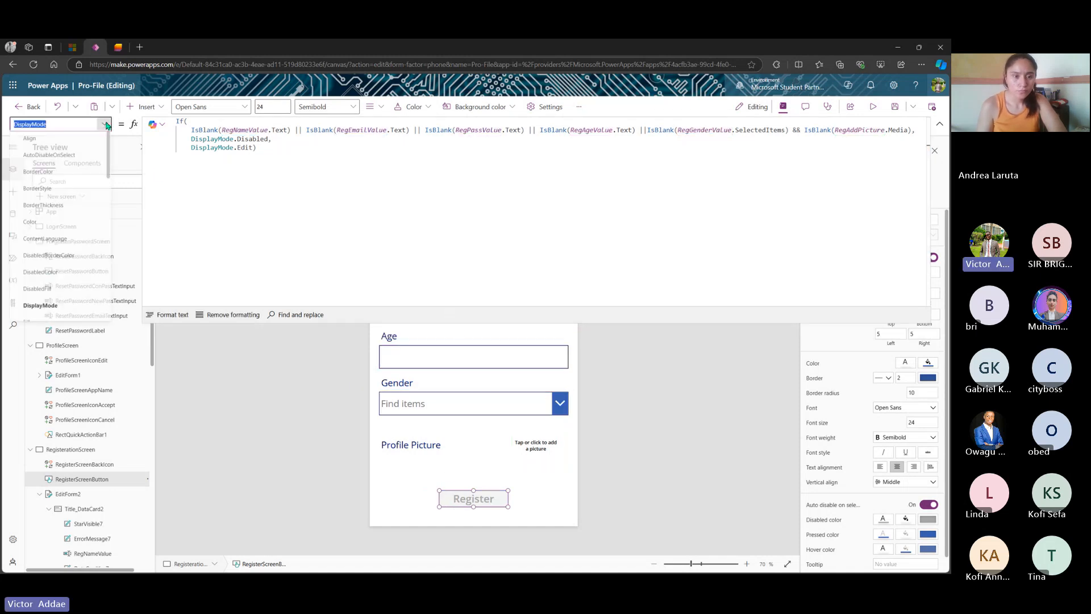
scroll(59, 288, down, 5)
click(59, 284)
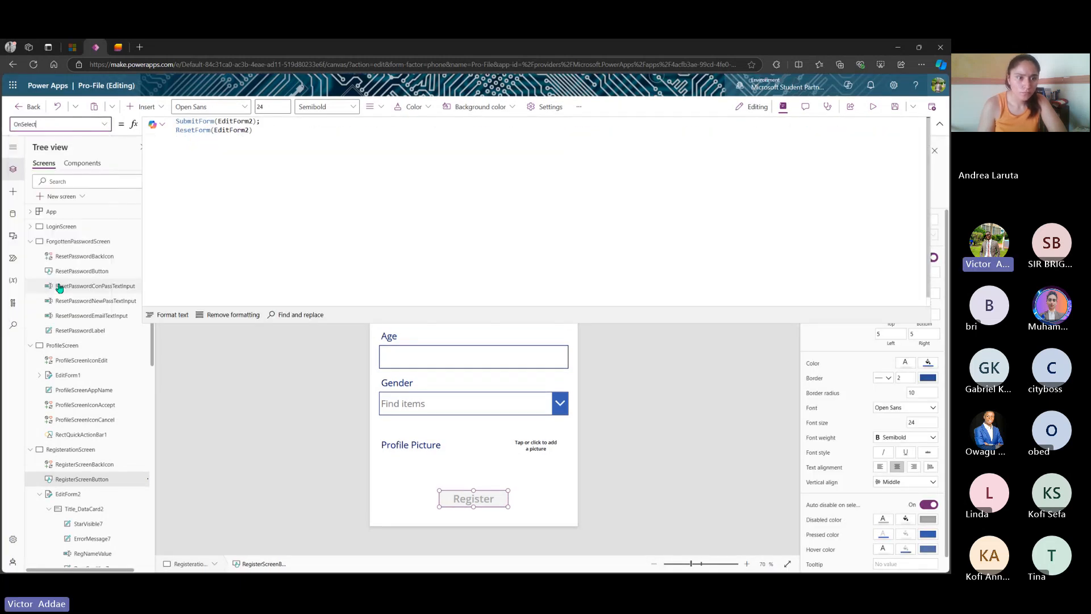
click(293, 134)
text(;)
key(shift+Return)
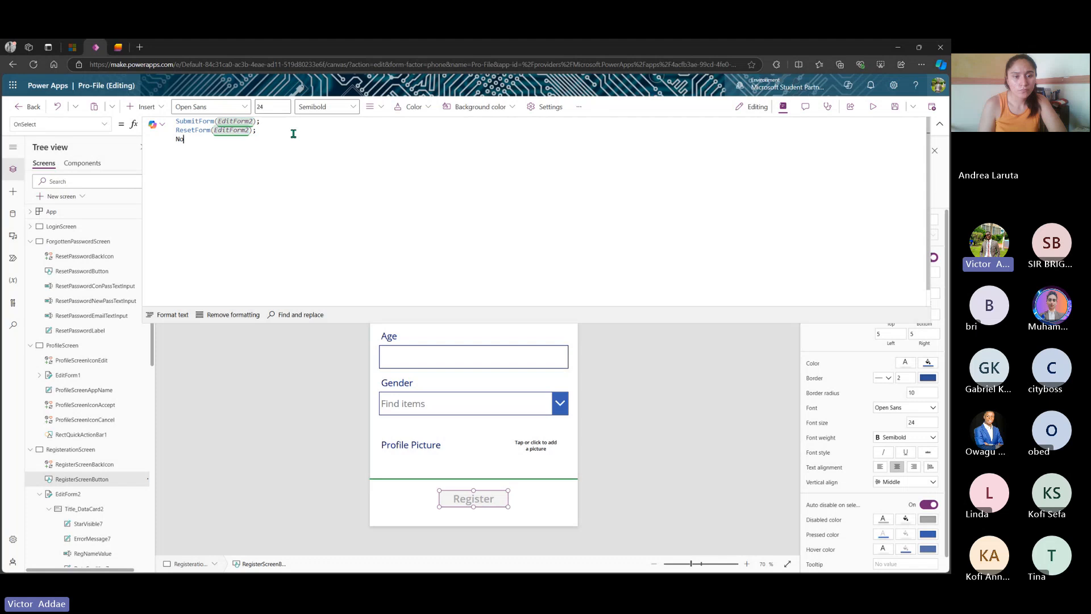
- Add Notify("Registered Successfully", NotificationType.Success) to the OnSelect formula
text(Notify)
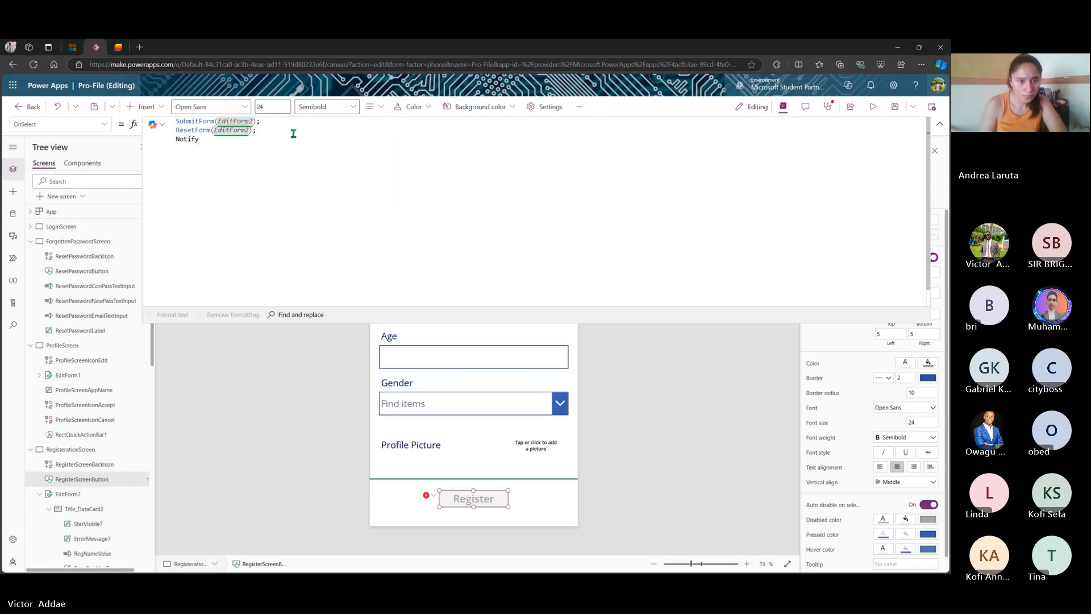
text(())
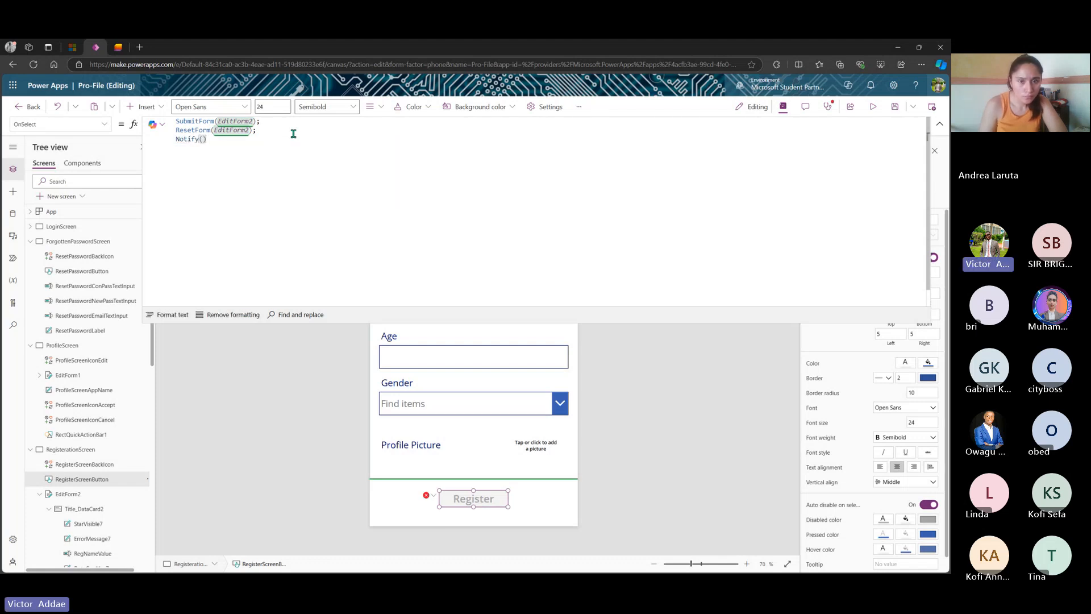
key(Left)
text("Reg)
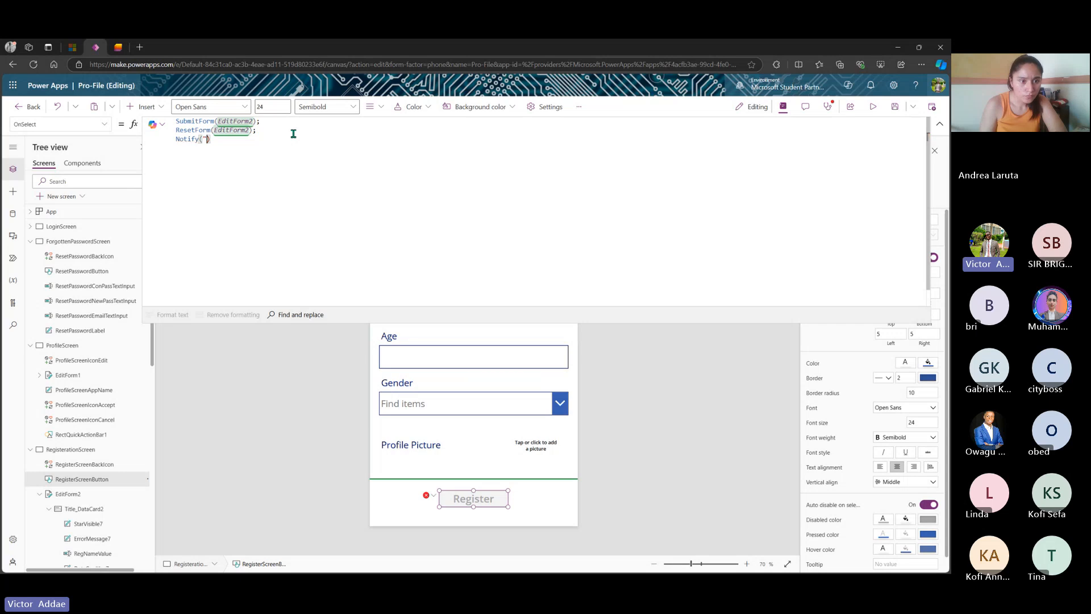
text(istered Suc)
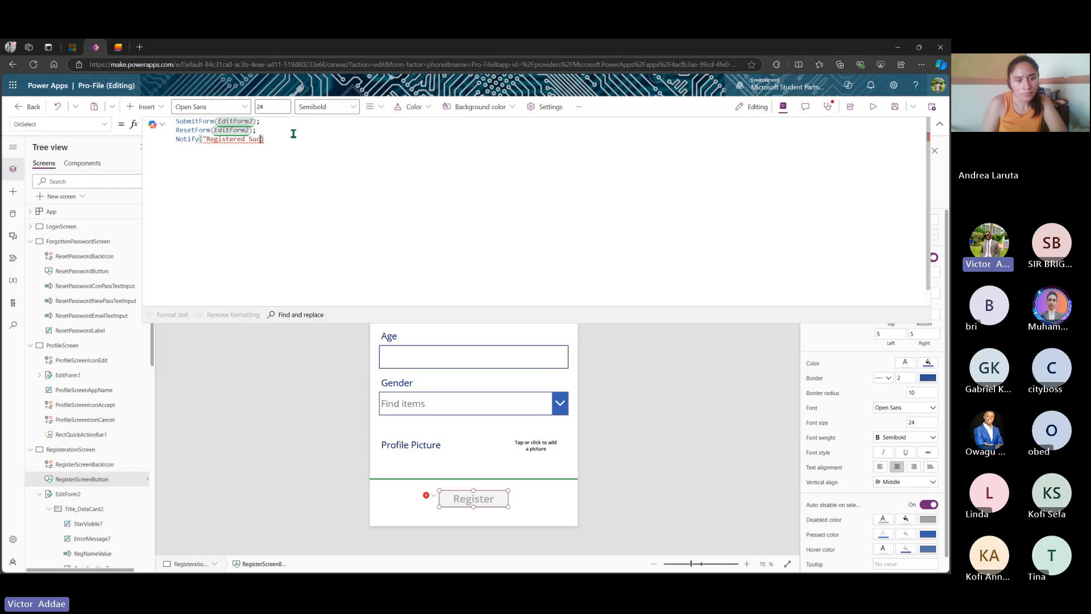
text(cessfull)
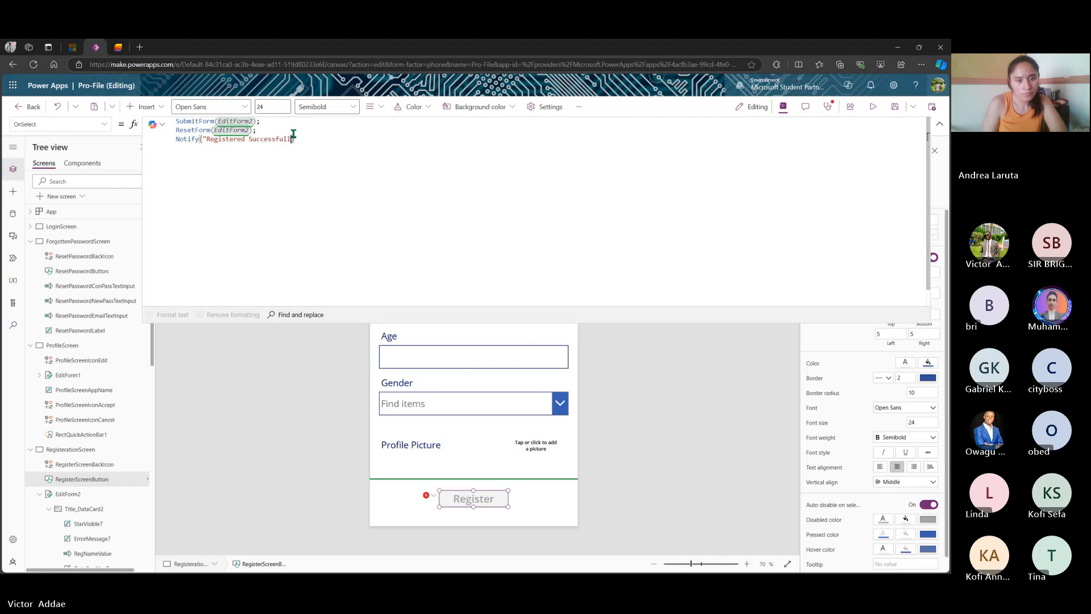
text(y")
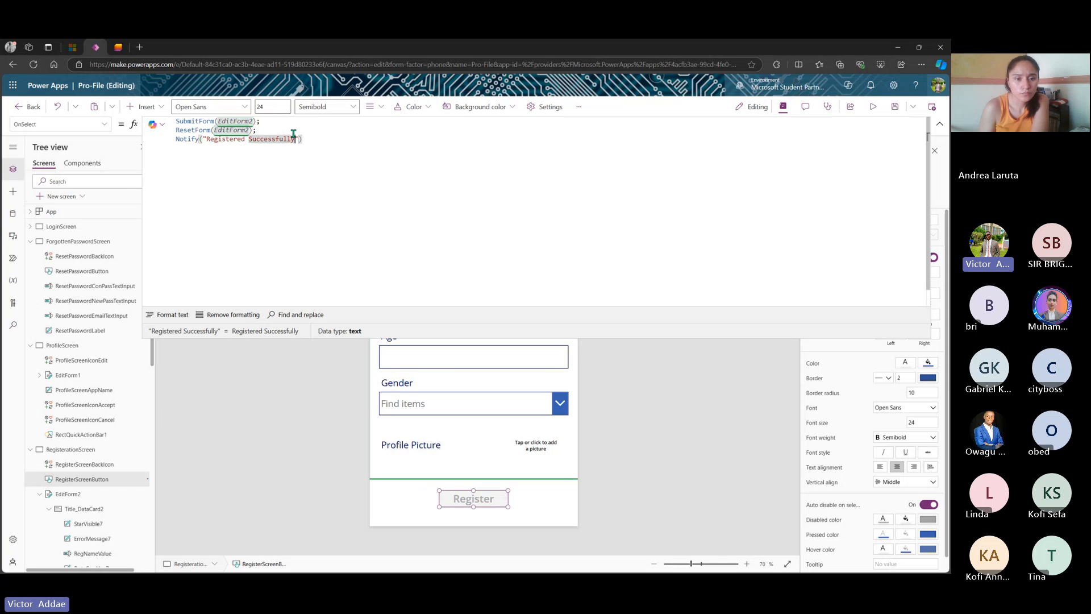
text(;)
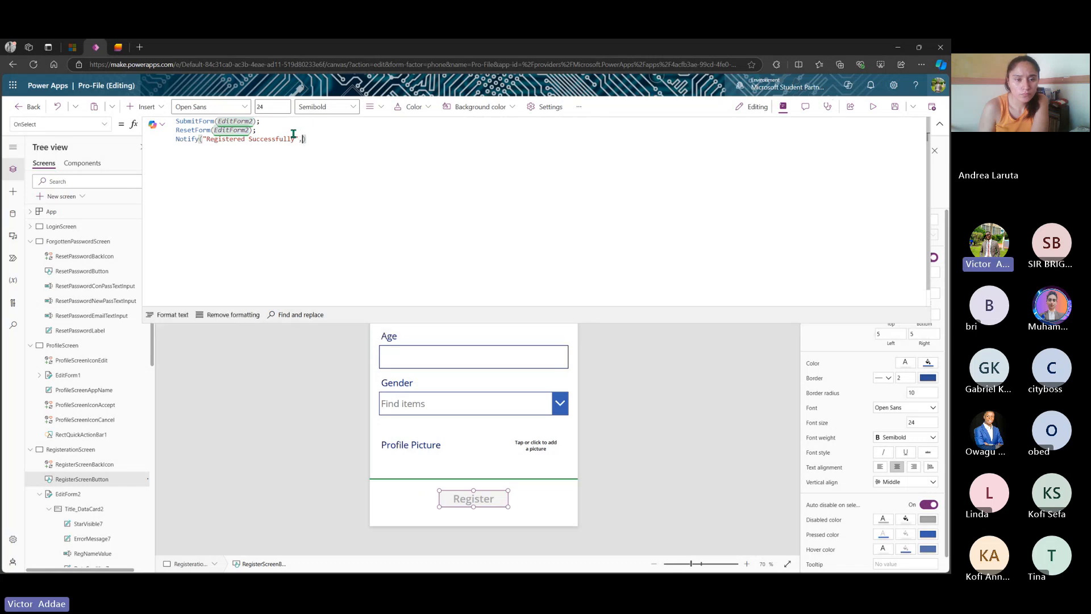
text(,)
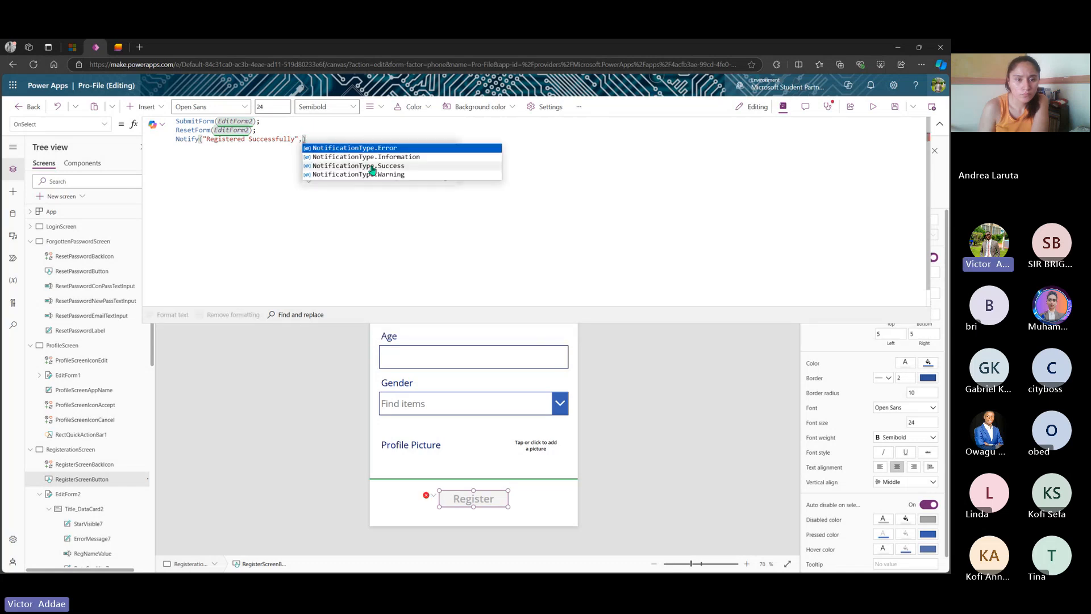
click(372, 166)
text())
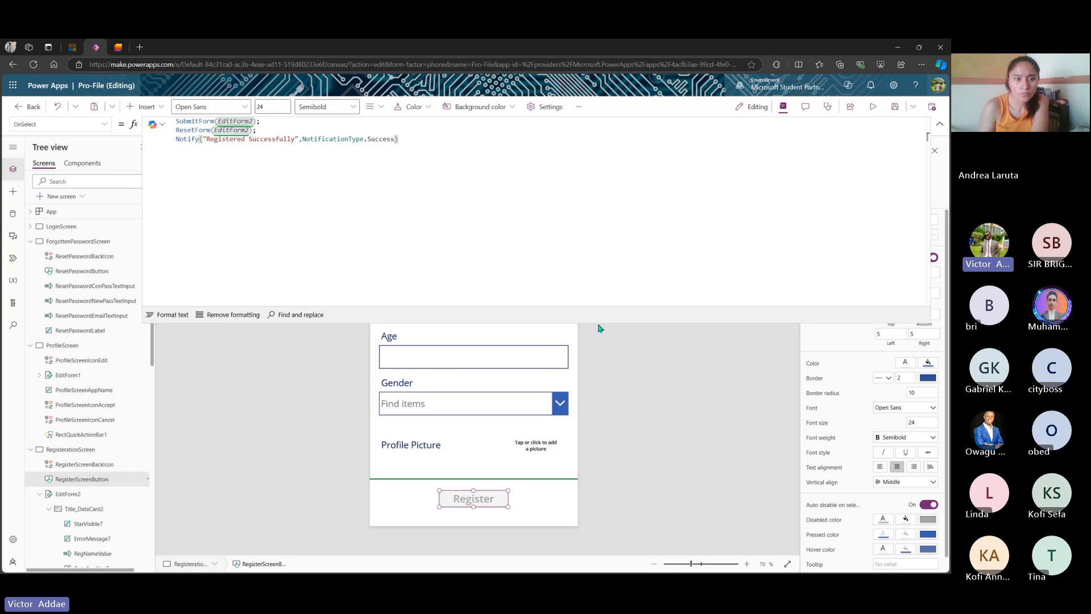
click(748, 393)
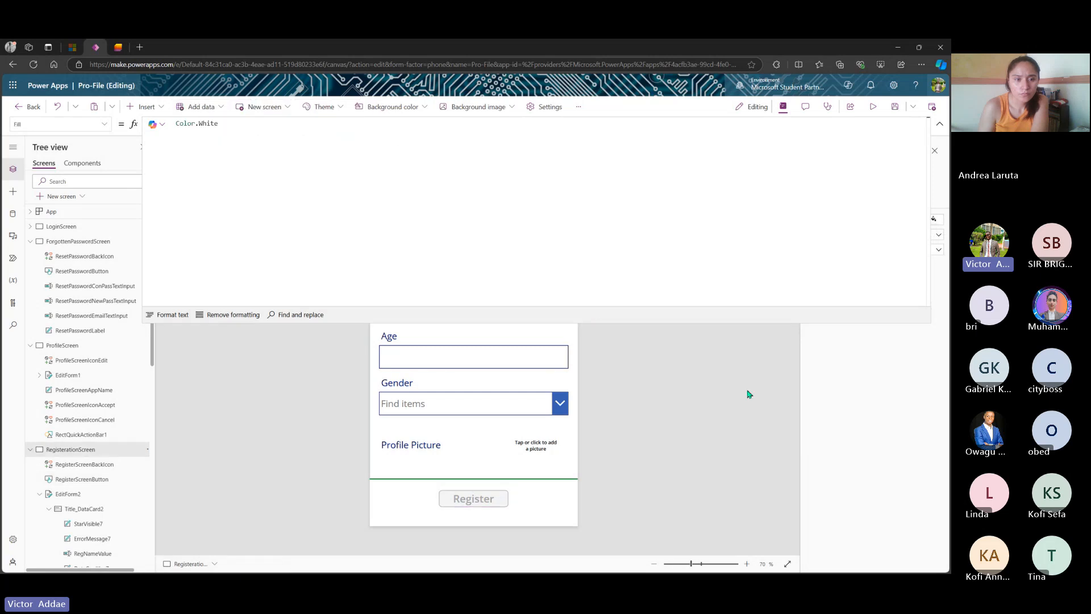
- Preview the app and enter the test user's name and email in the Register form
click(939, 124)
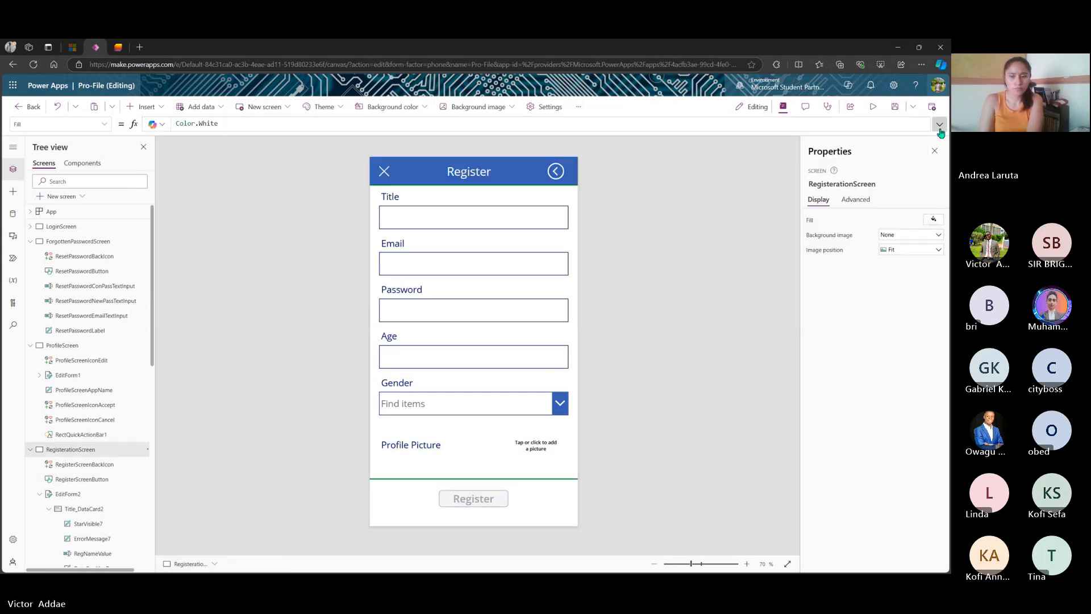
click(873, 107)
click(439, 192)
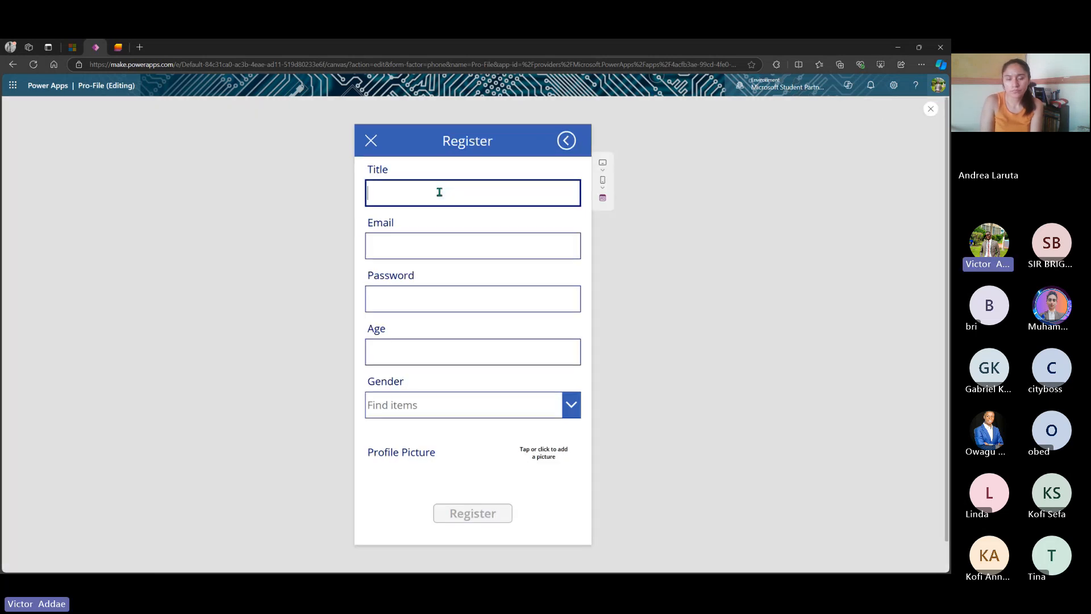
text(Vic)
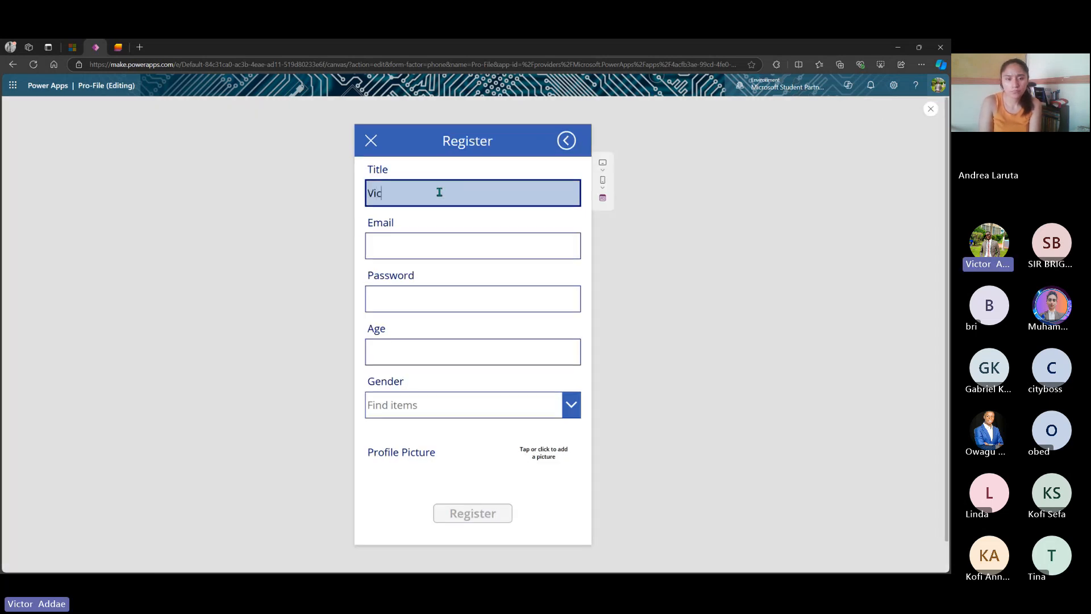
text(tor)
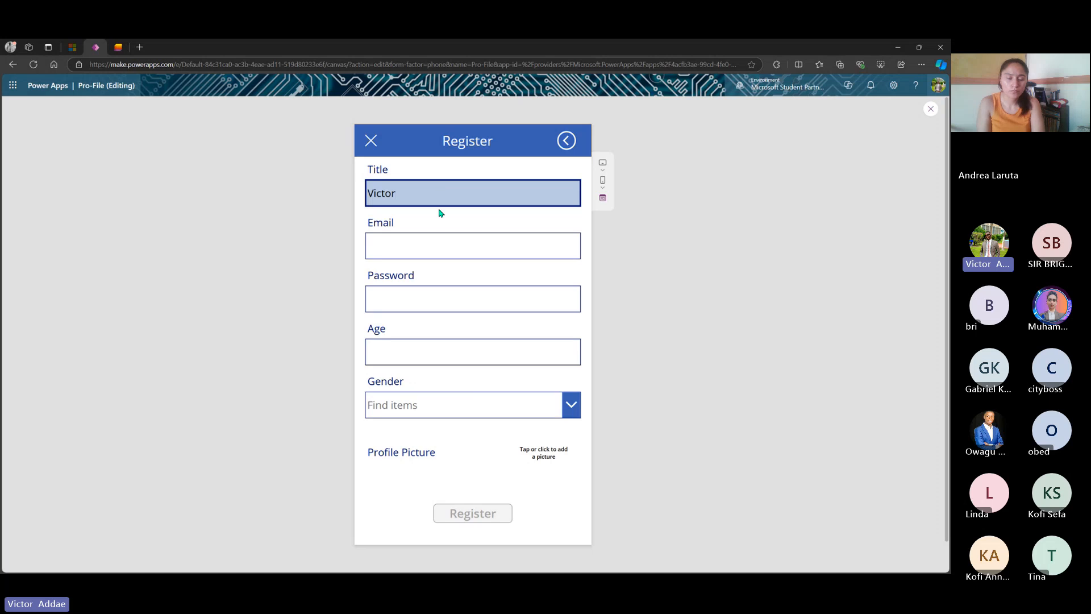
click(441, 248)
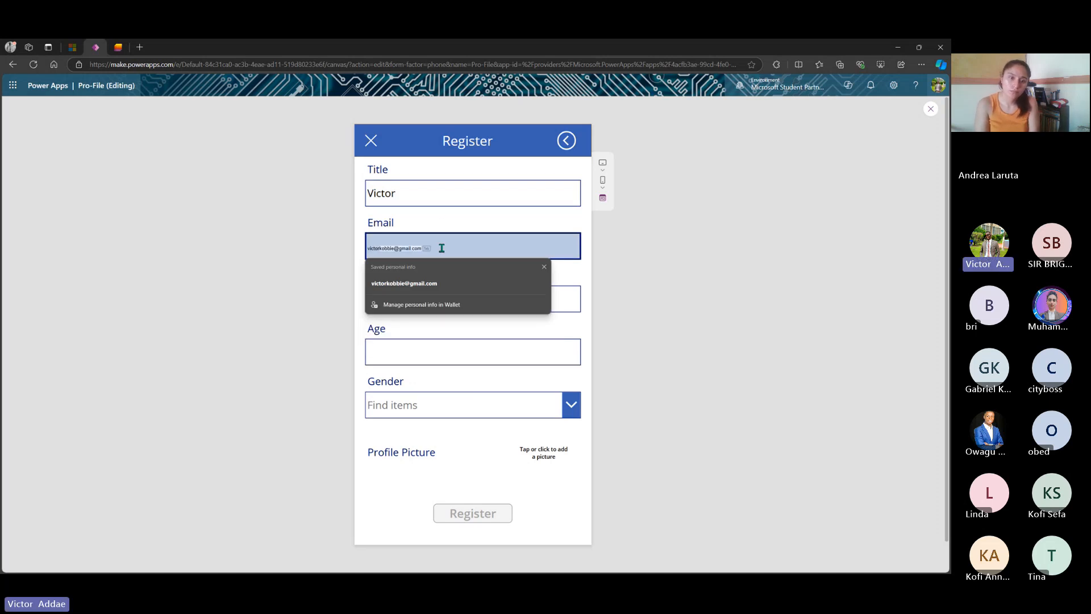
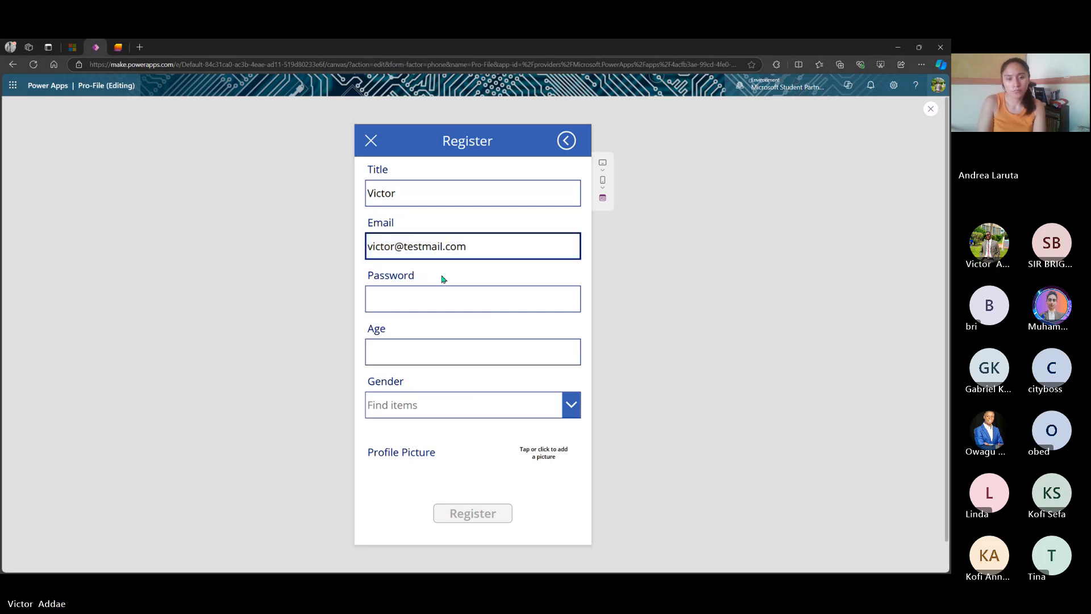
- Enter the password, age 25 and Male gender, then open the profile picture file picker
click(442, 299)
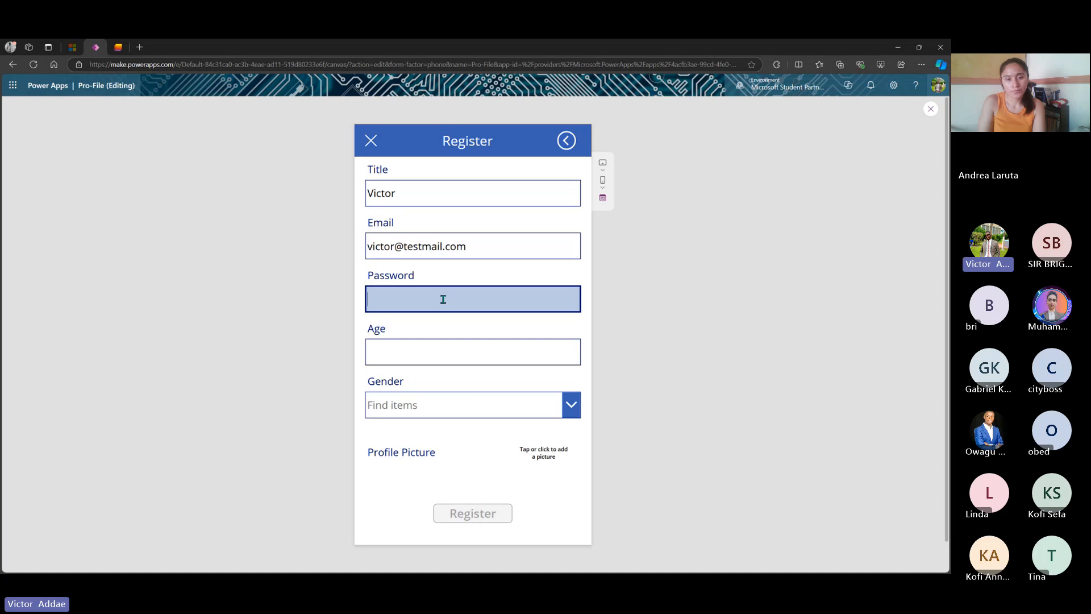
text(45678)
click(443, 346)
text(2)
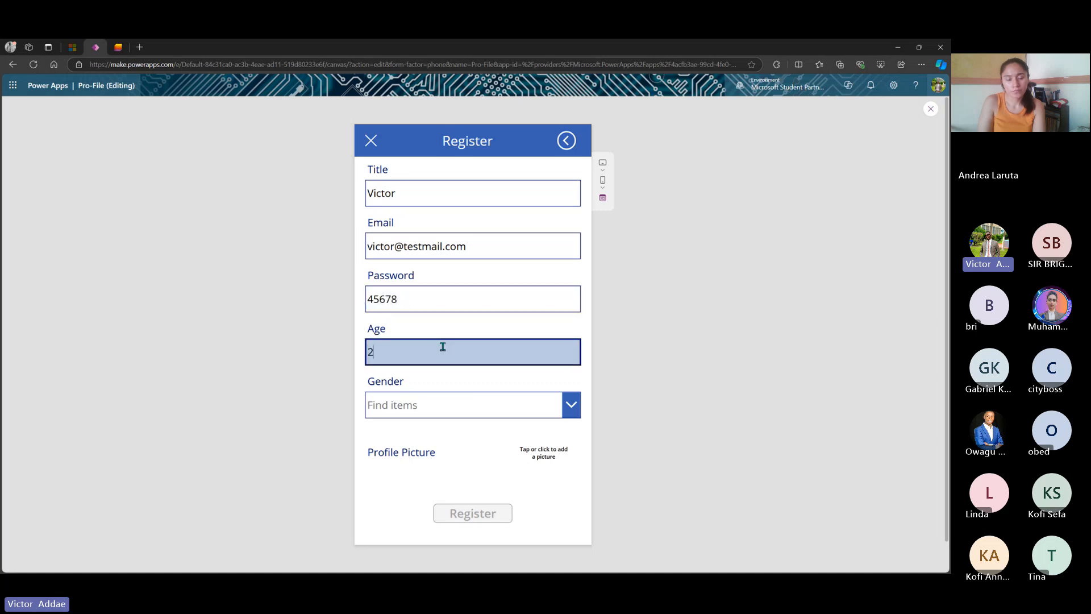
text(5)
click(572, 408)
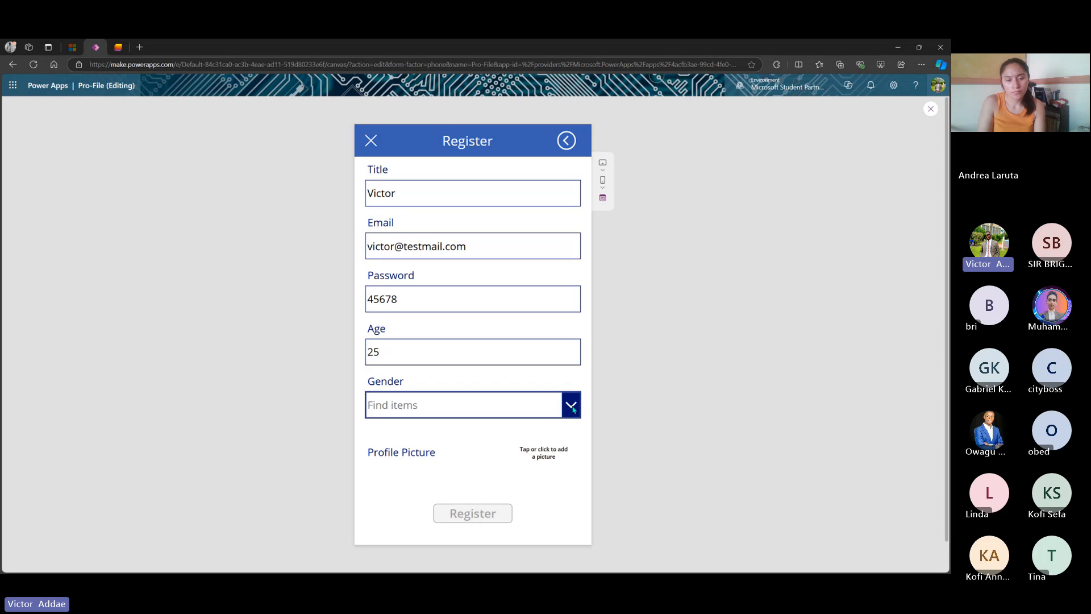
click(496, 434)
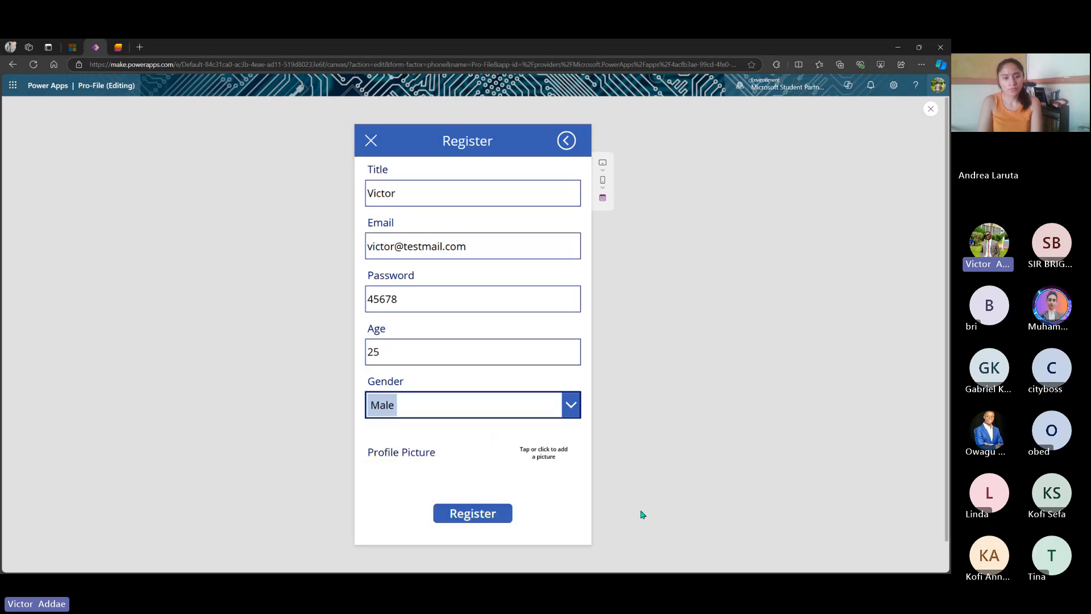
click(553, 455)
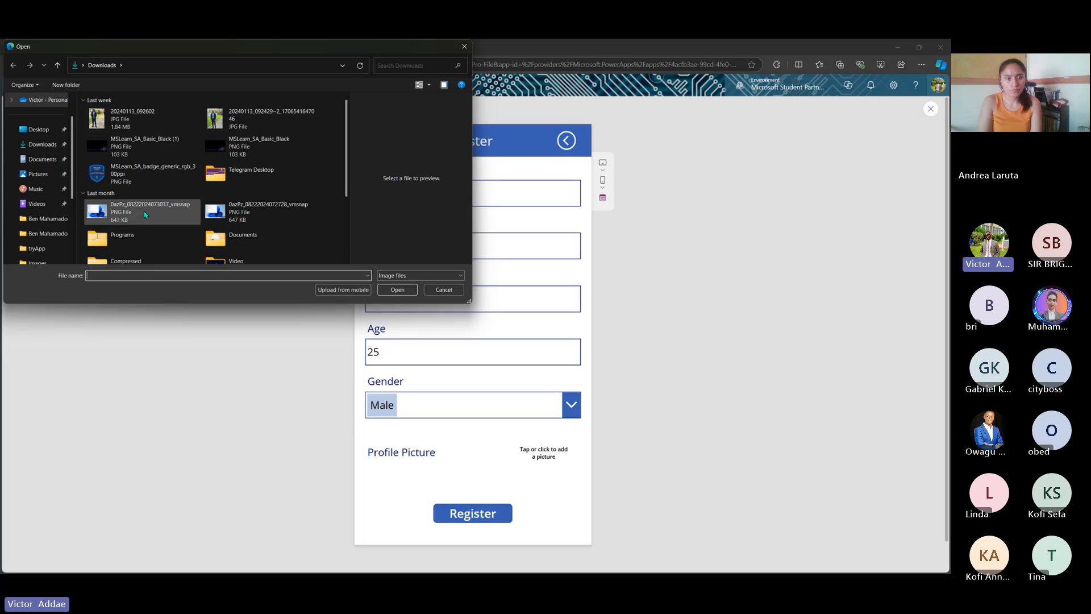
- Attach the def bw photo, register the user, and switch to the UserDetails95 list
scroll(145, 215, down, 2)
click(145, 220)
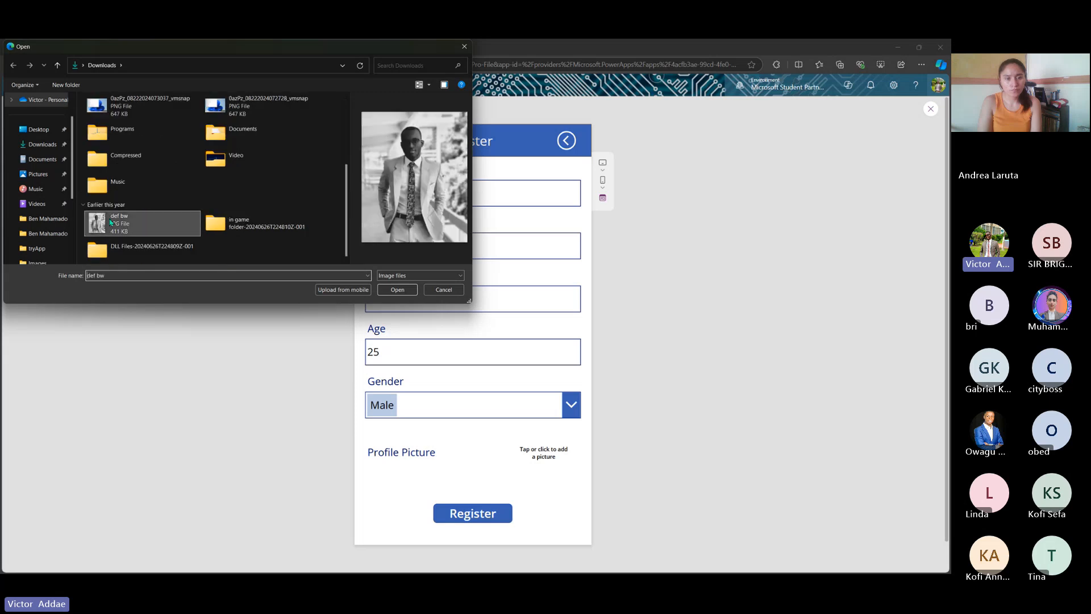
click(401, 296)
click(488, 514)
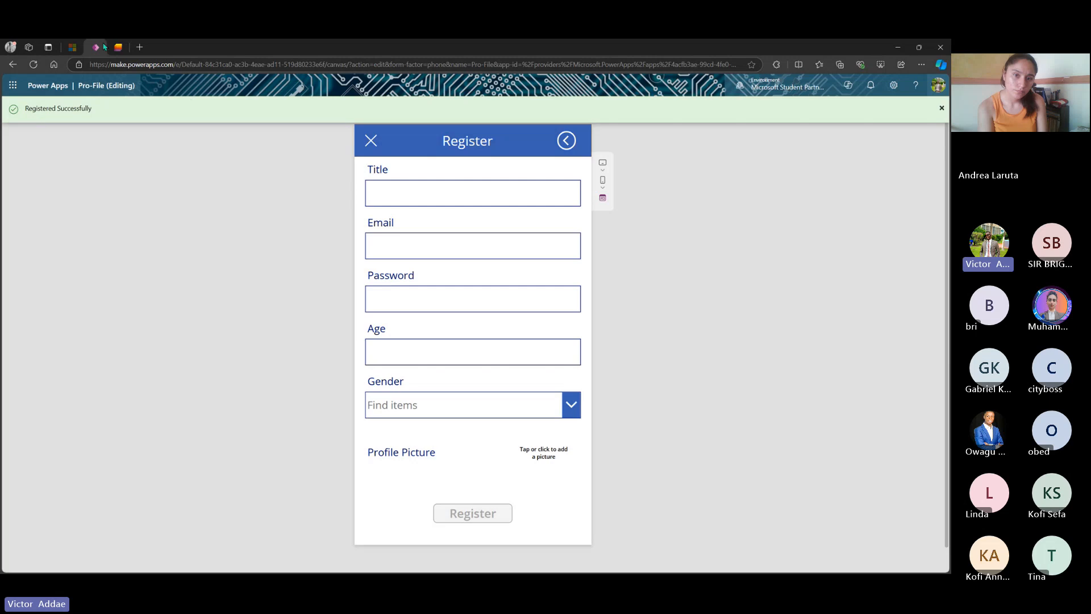
click(119, 49)
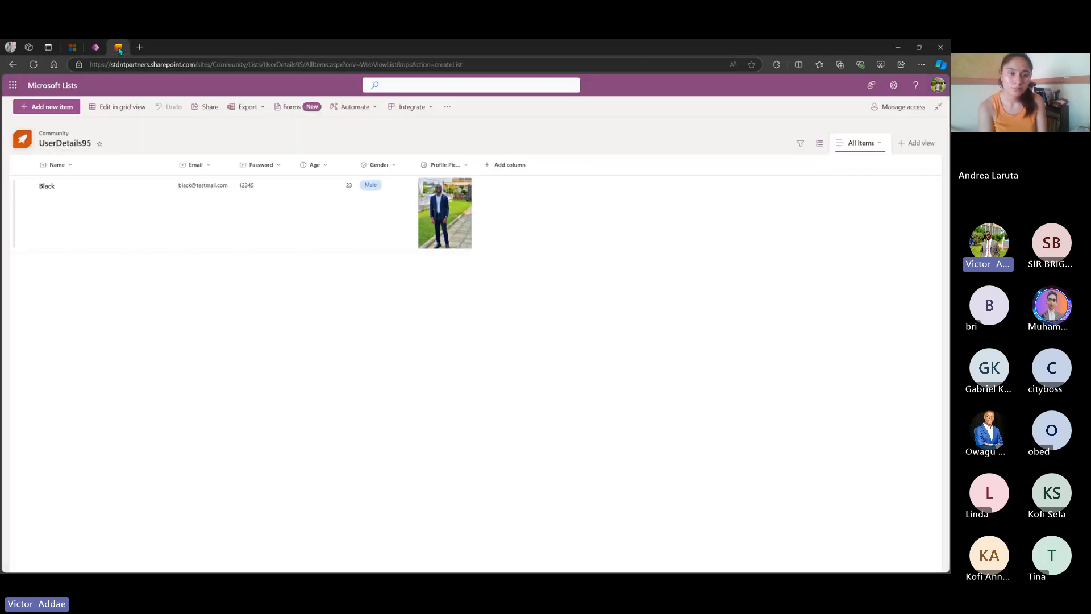
- Refresh UserDetails95 to show the new user with photo, then return to the Pro-File app
click(34, 64)
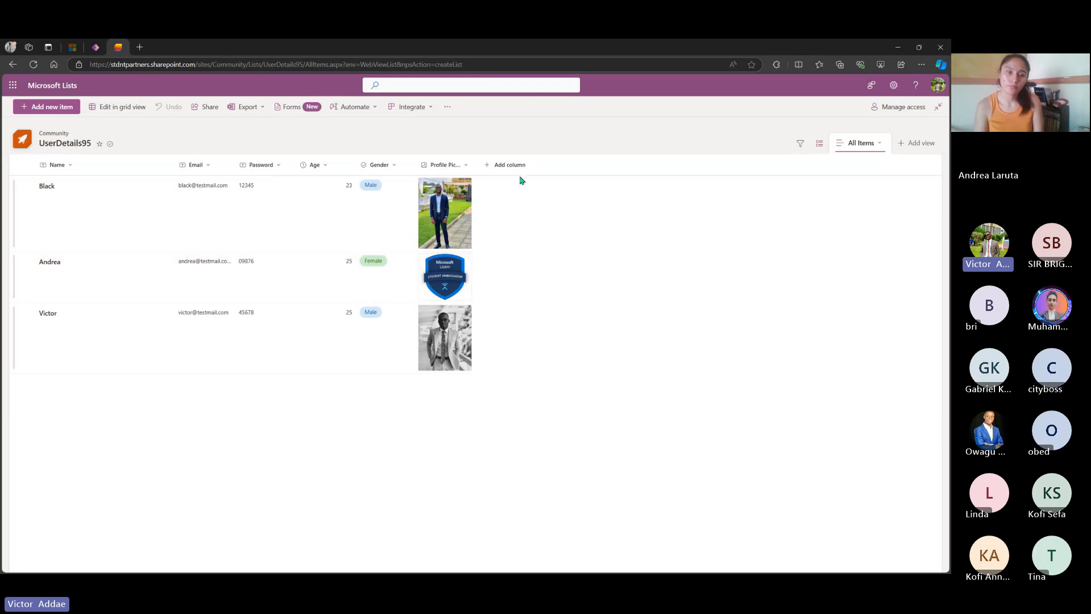
click(901, 48)
click(395, 563)
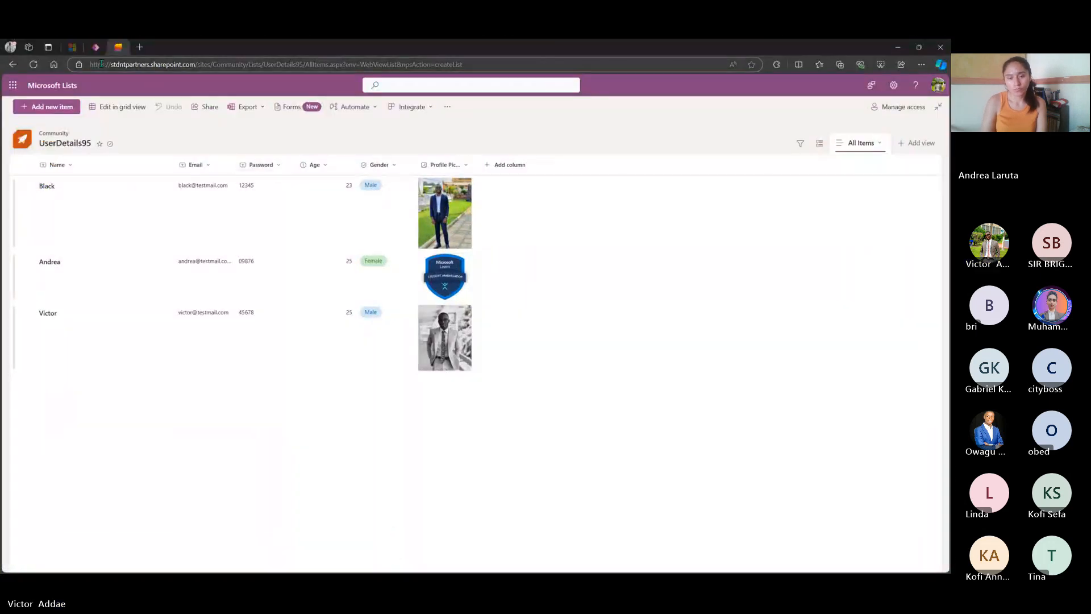
click(95, 47)
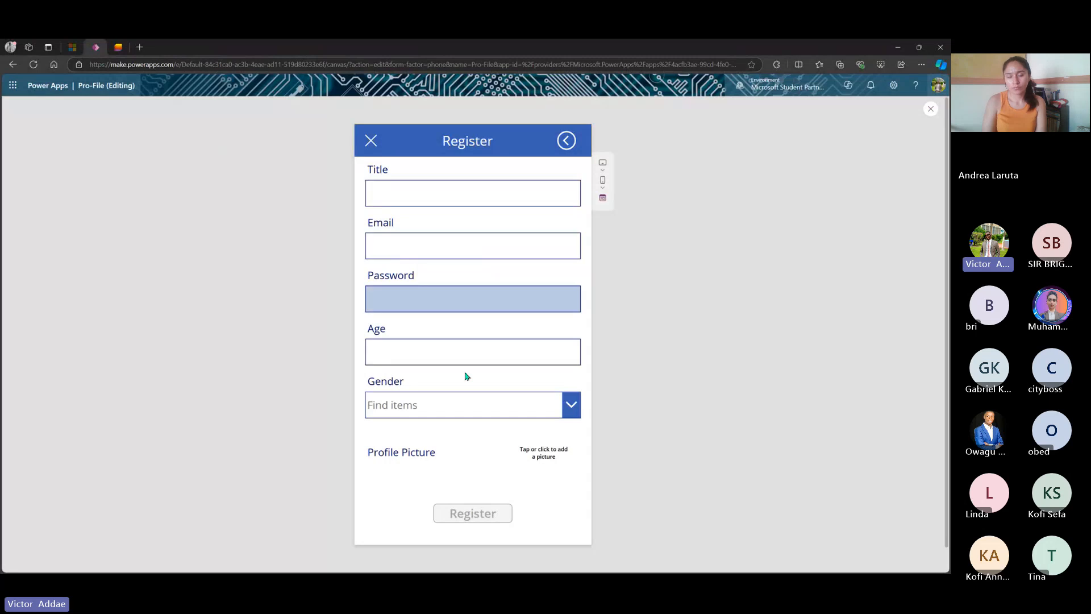
- Log in from the Login screen with the registered user's email and password to reach their profile
click(566, 142)
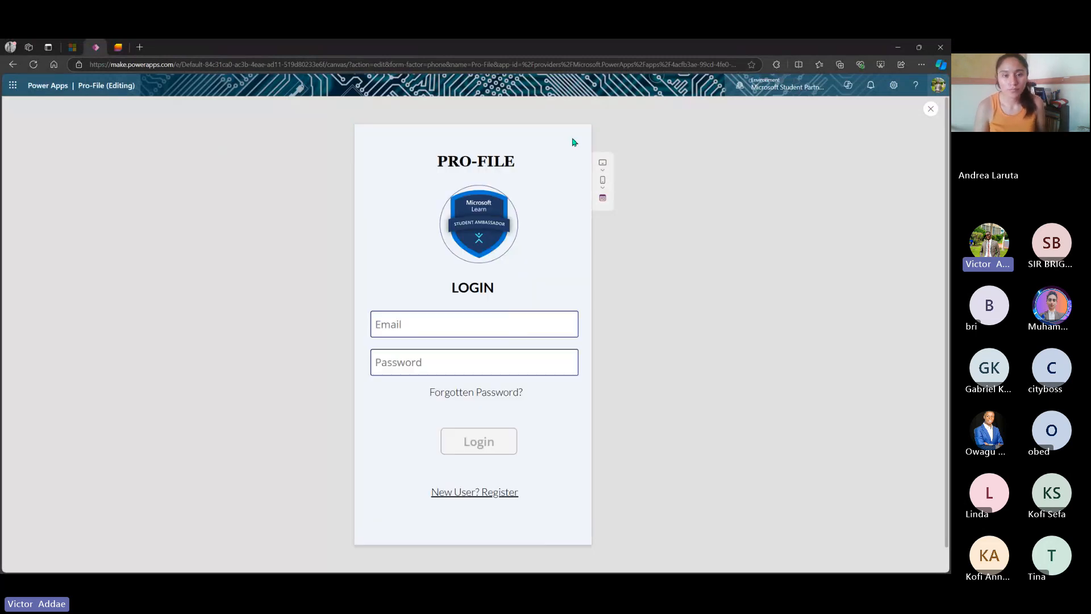
click(467, 320)
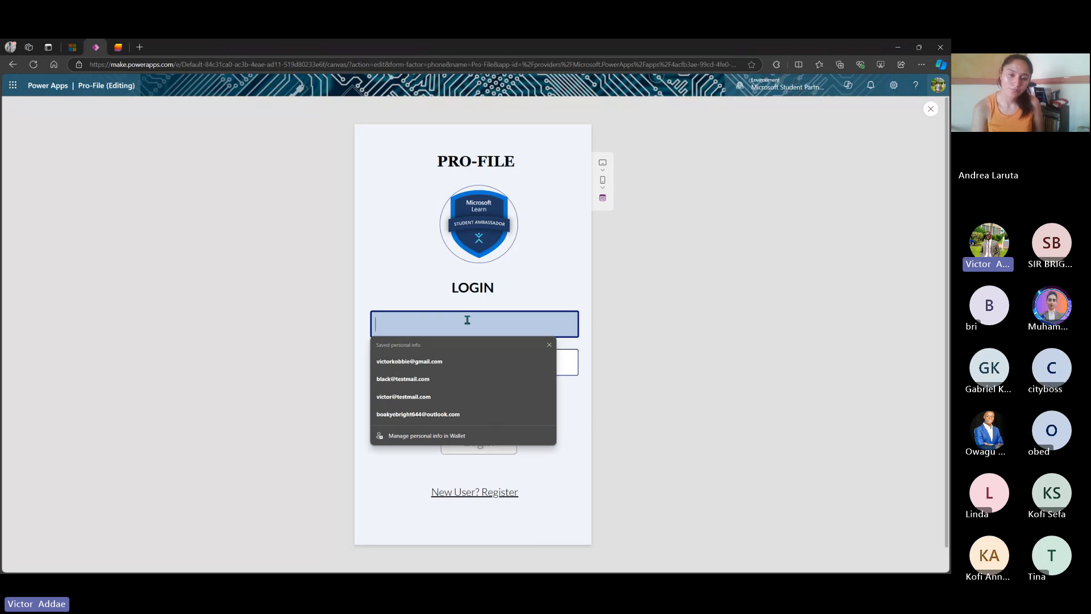
text(andrea)
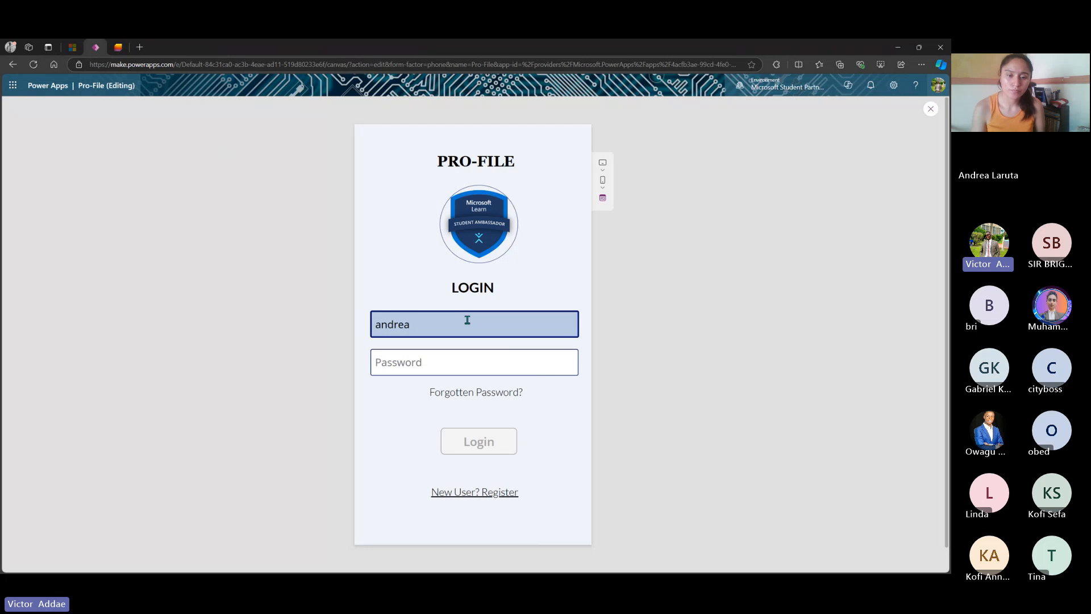
text(@test)
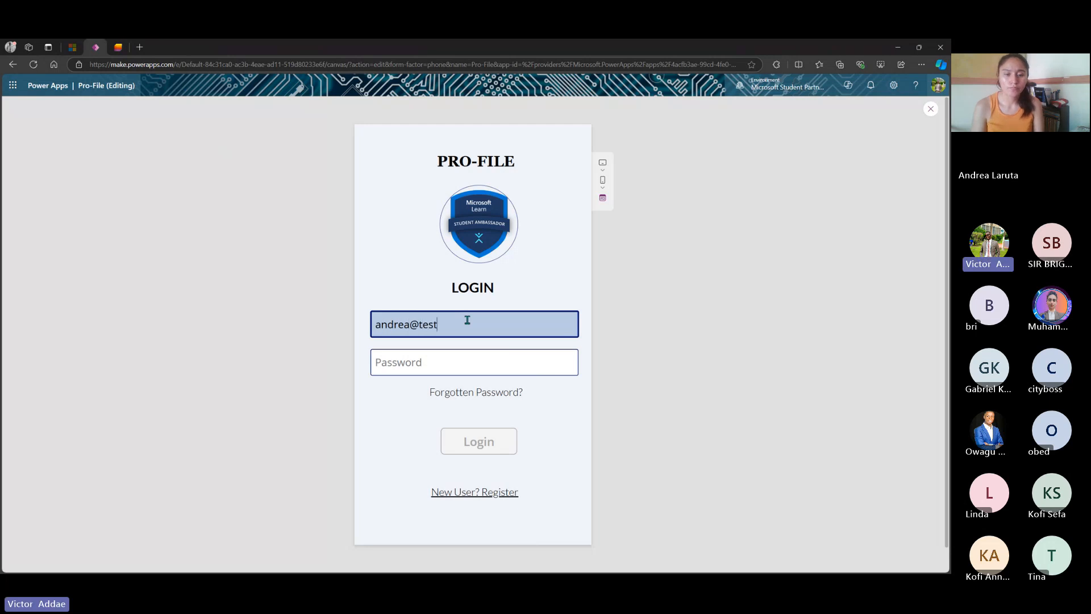
text(mail,)
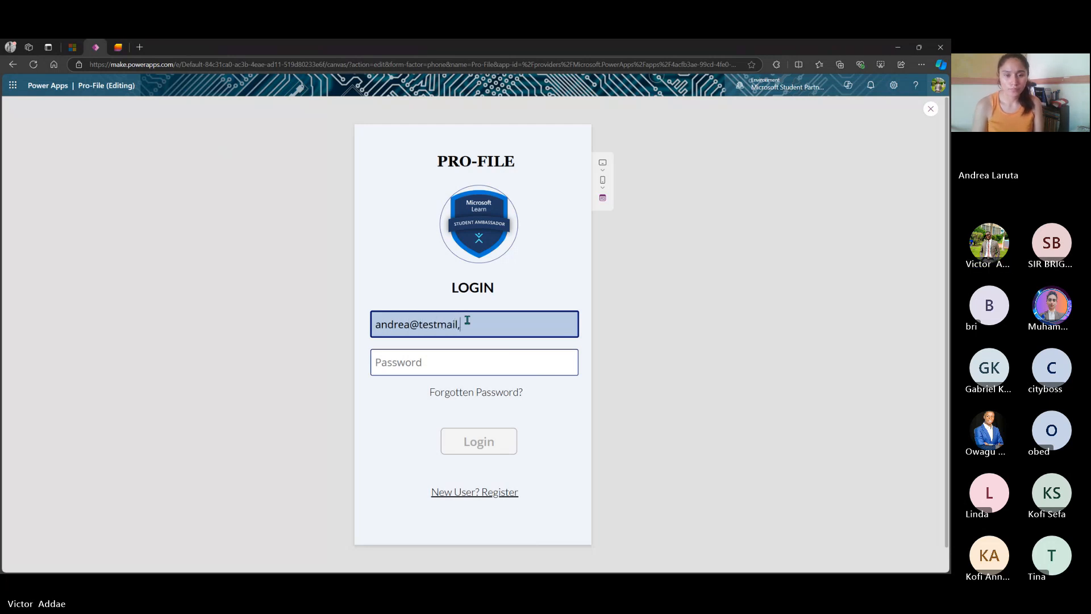
key(BackSpace)
text(.com)
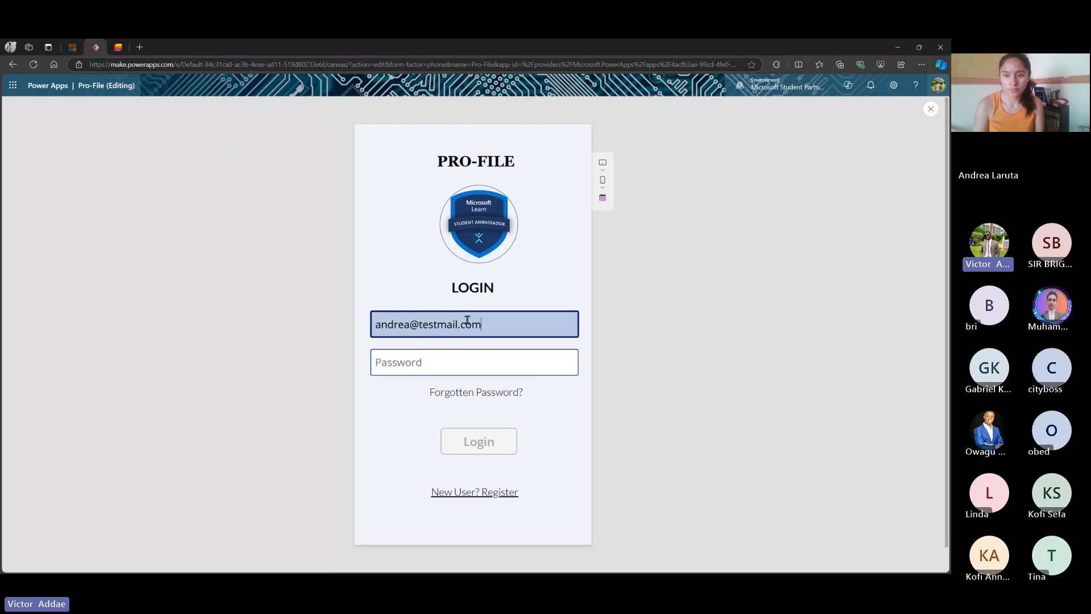
click(477, 362)
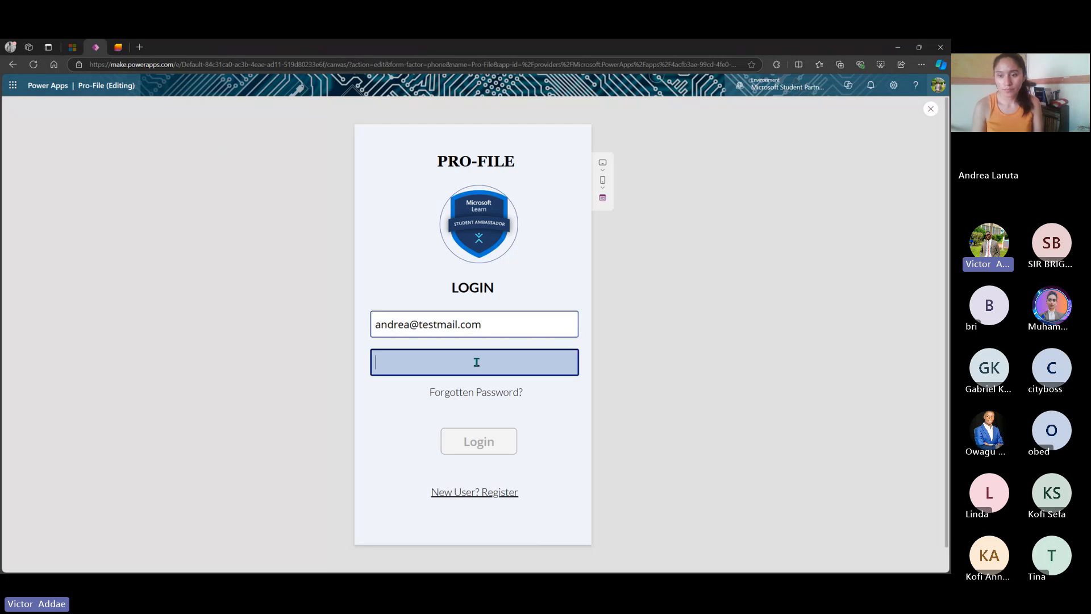
text(12345)
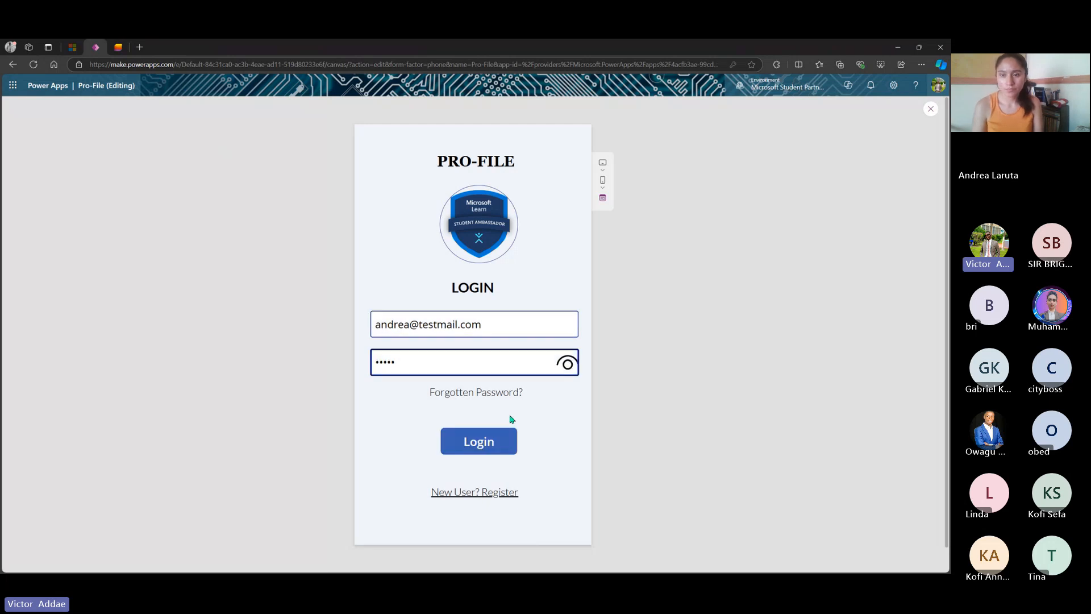
click(502, 445)
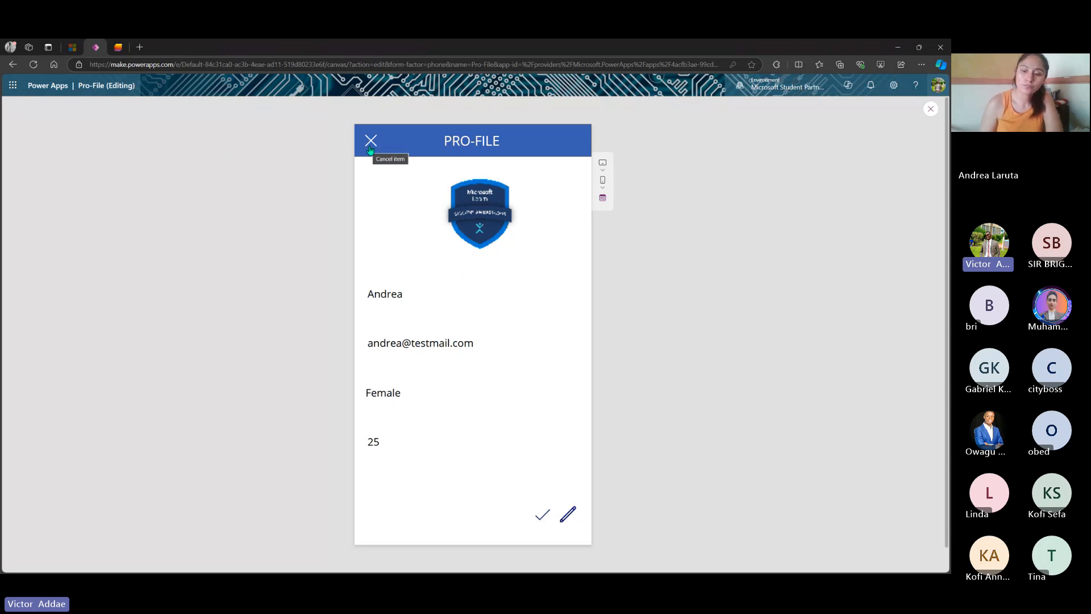
- Close the preview and dismiss the Did you know? tip to return to the ProfileScreen editor
click(932, 109)
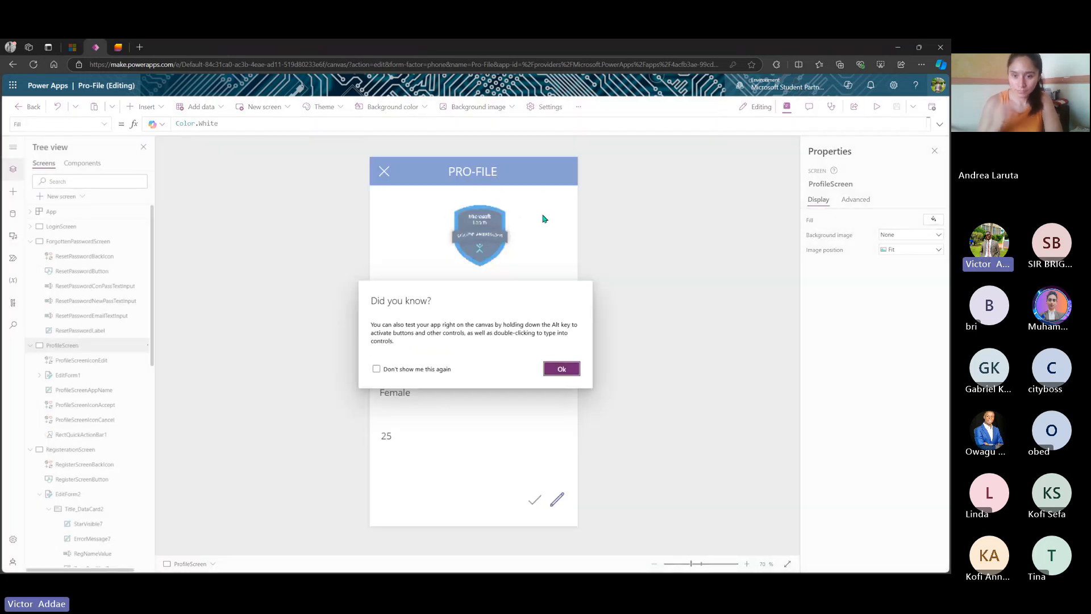
click(579, 370)
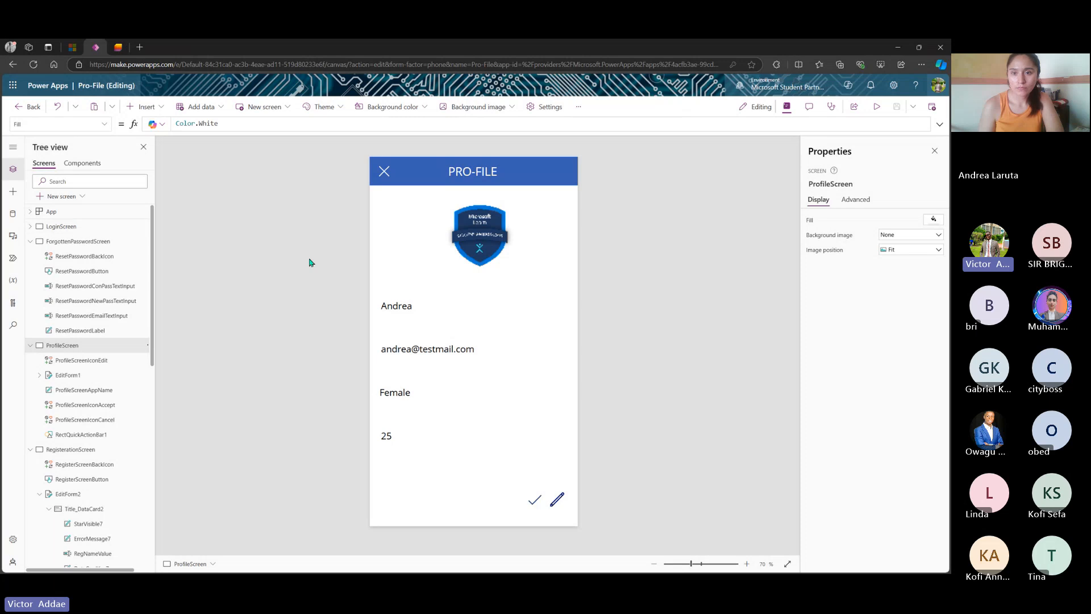
- Select LoginScreen in the Tree view to show it on the canvas
click(75, 227)
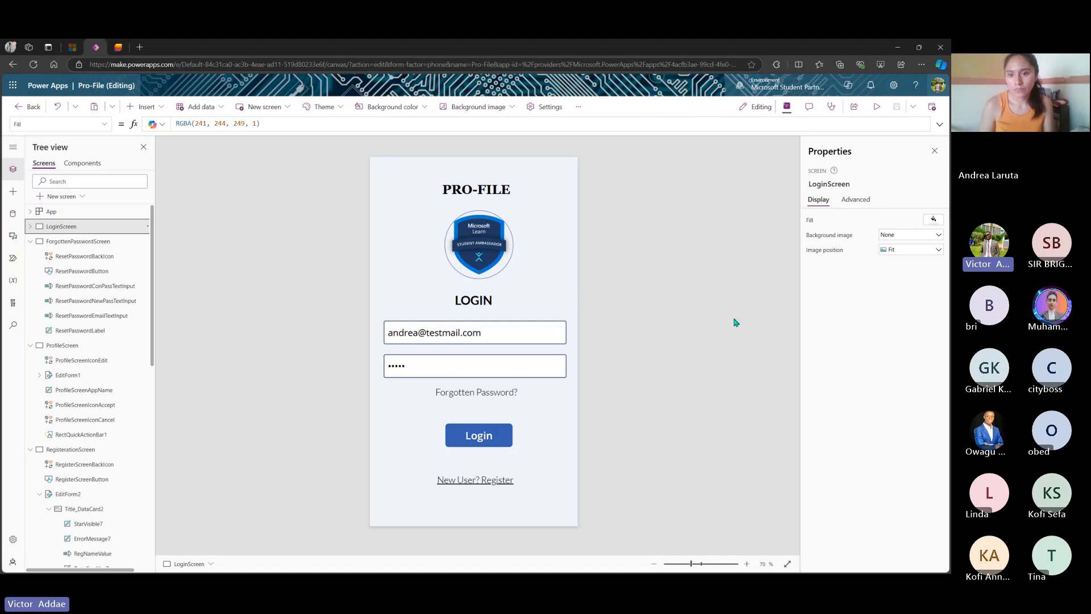
- Leave the Pro-File app editor, confirming the exit, and go to the Power Apps home page
click(19, 107)
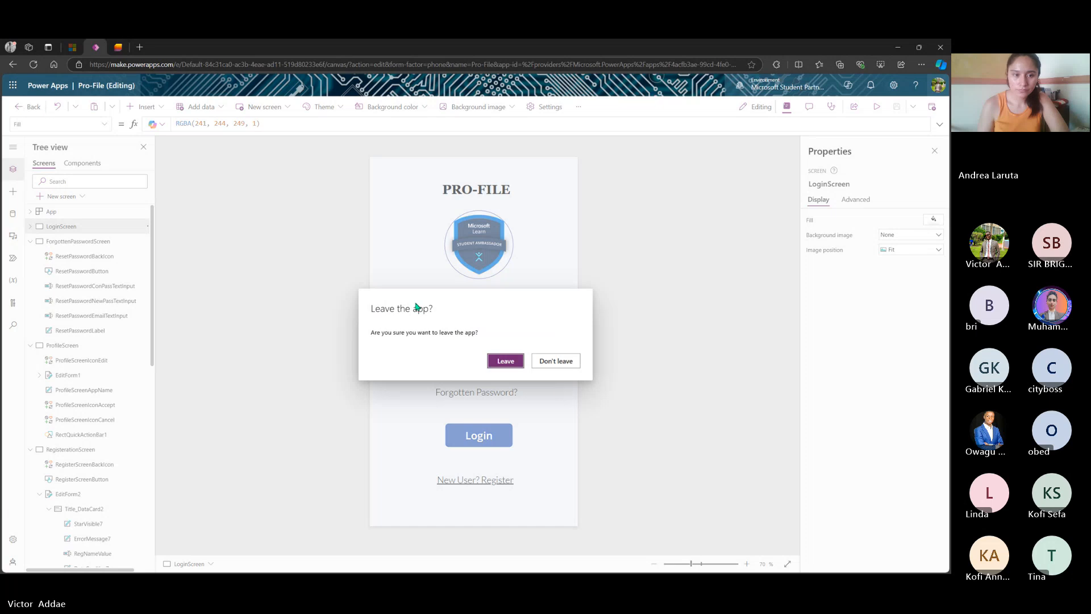
click(506, 361)
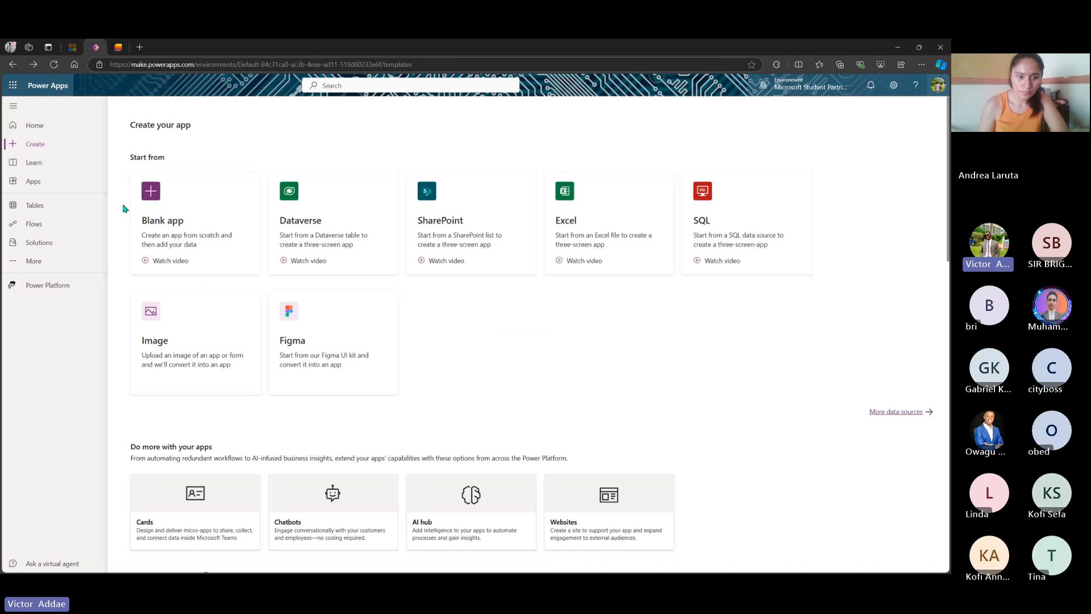
click(46, 128)
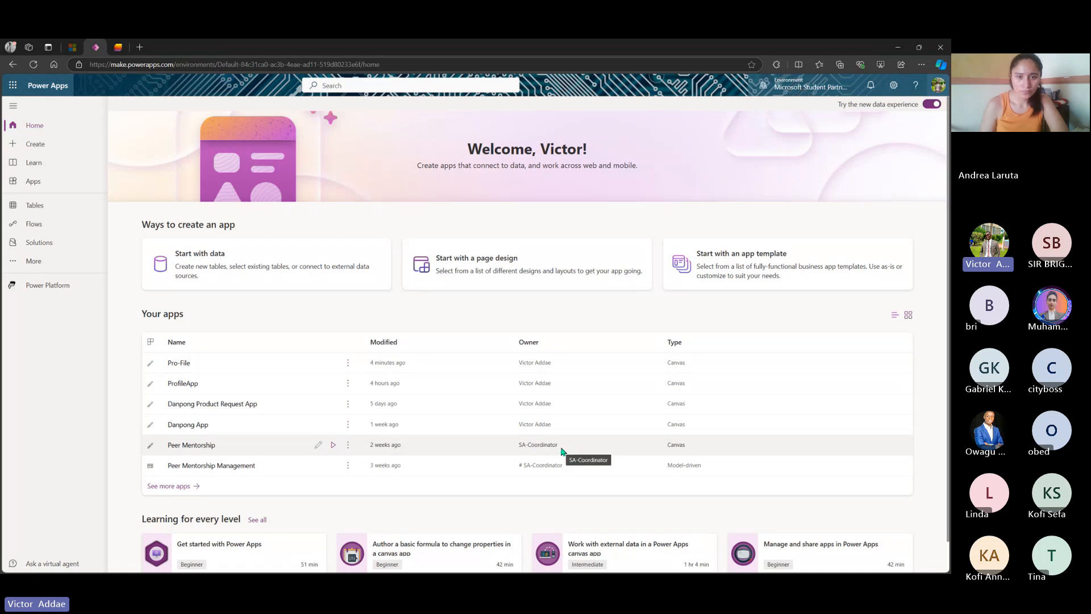
- Open the full Apps list via See more apps and filter it to Shared with me
scroll(560, 450, down, 1)
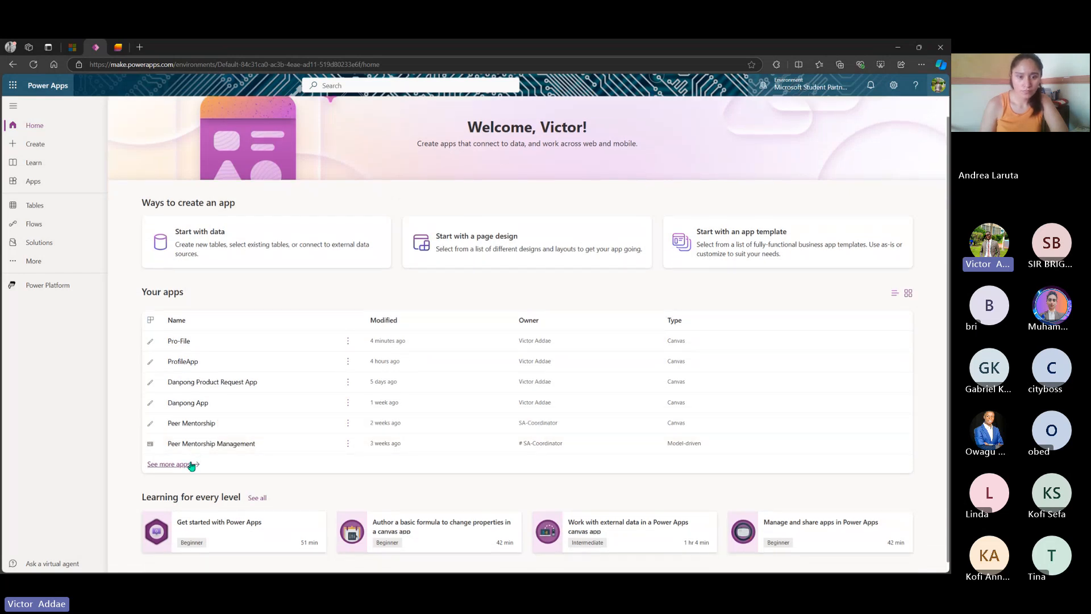
click(191, 463)
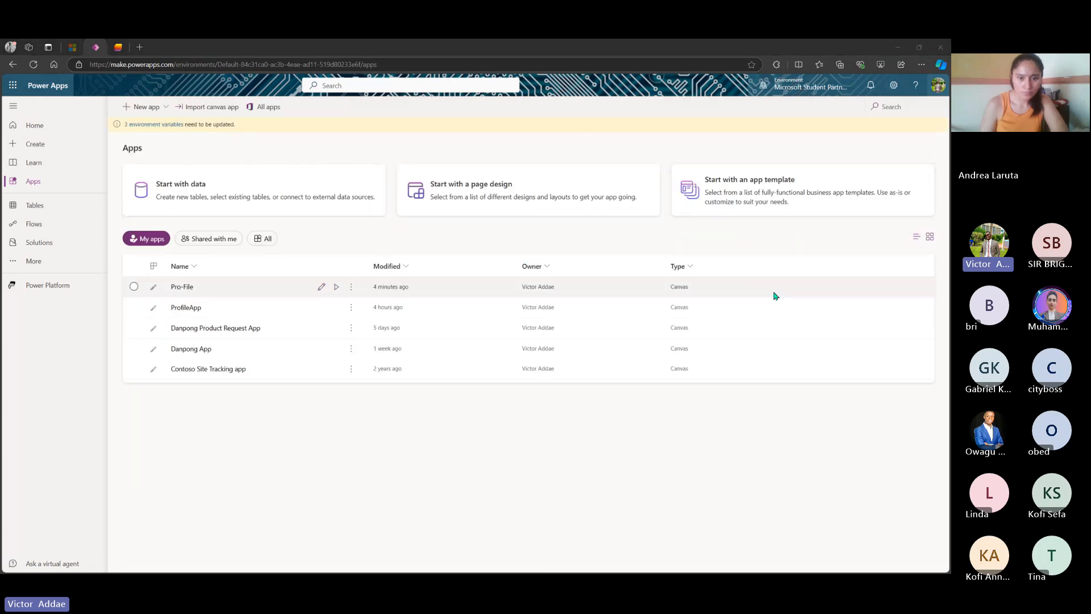
scroll(267, 414, down, 1)
scroll(268, 414, up, 1)
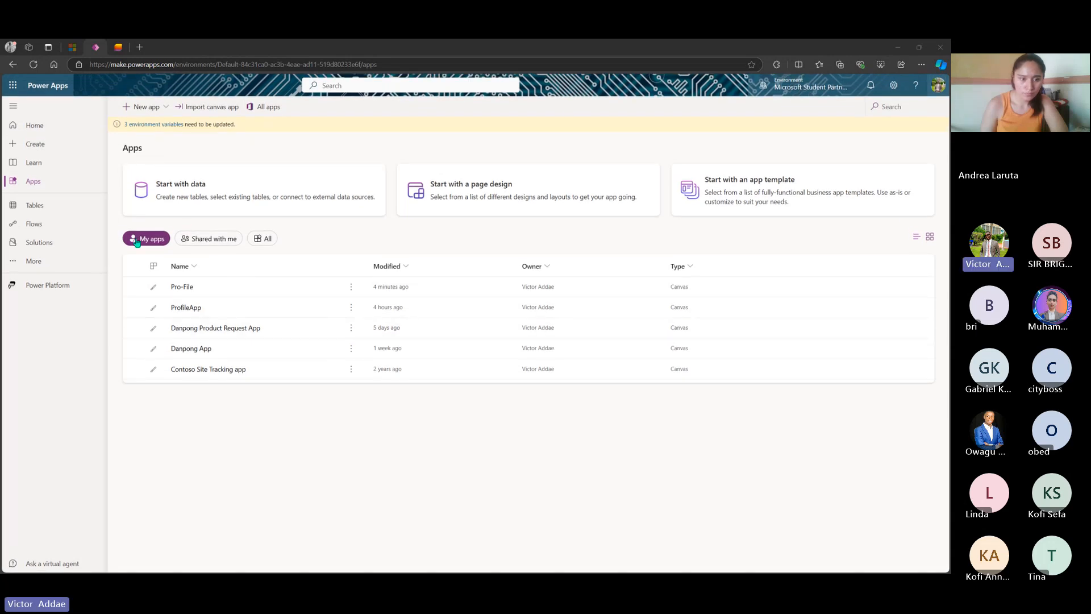
click(222, 241)
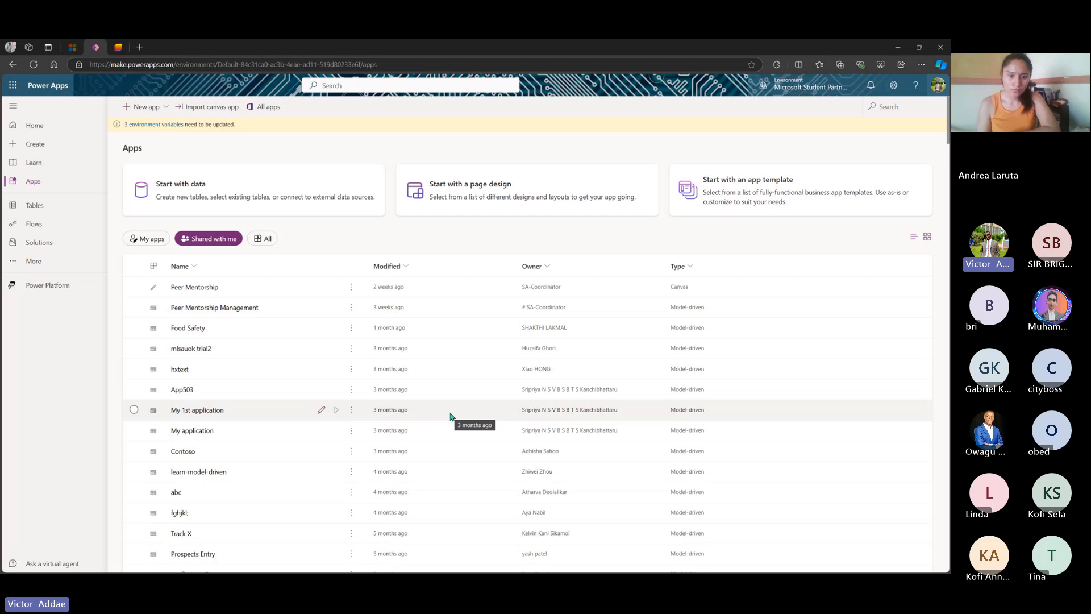
scroll(450, 417, down, 5)
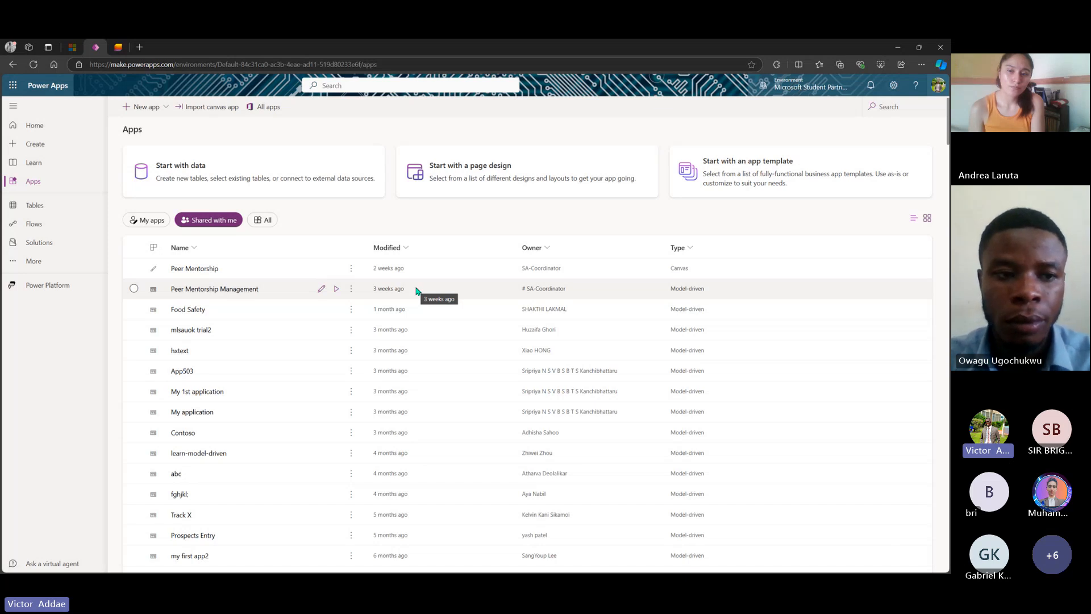
scroll(416, 291, down, 1)
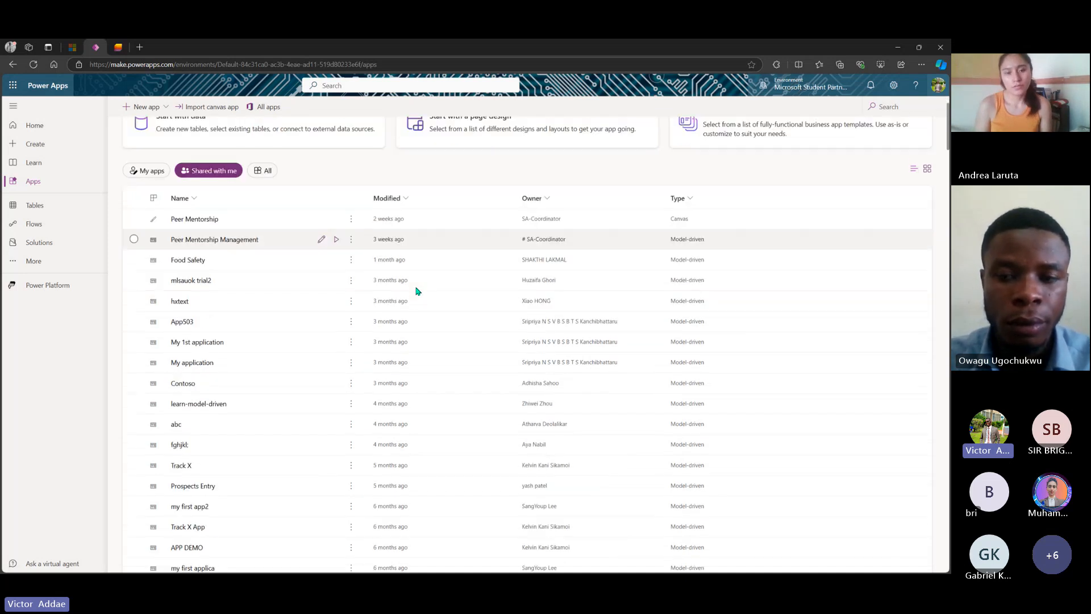
scroll(416, 291, up, 1)
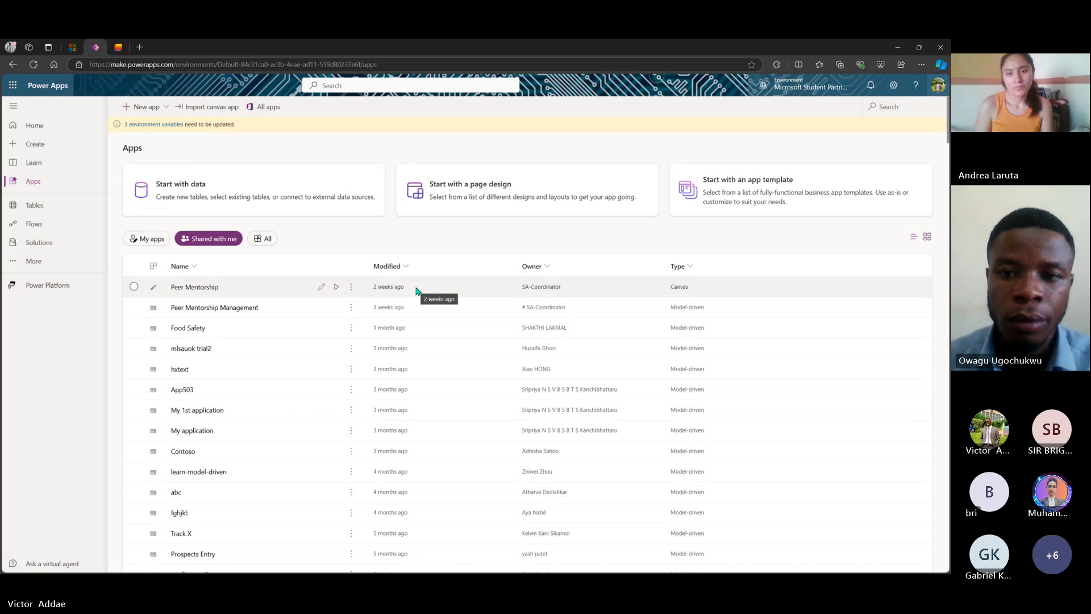